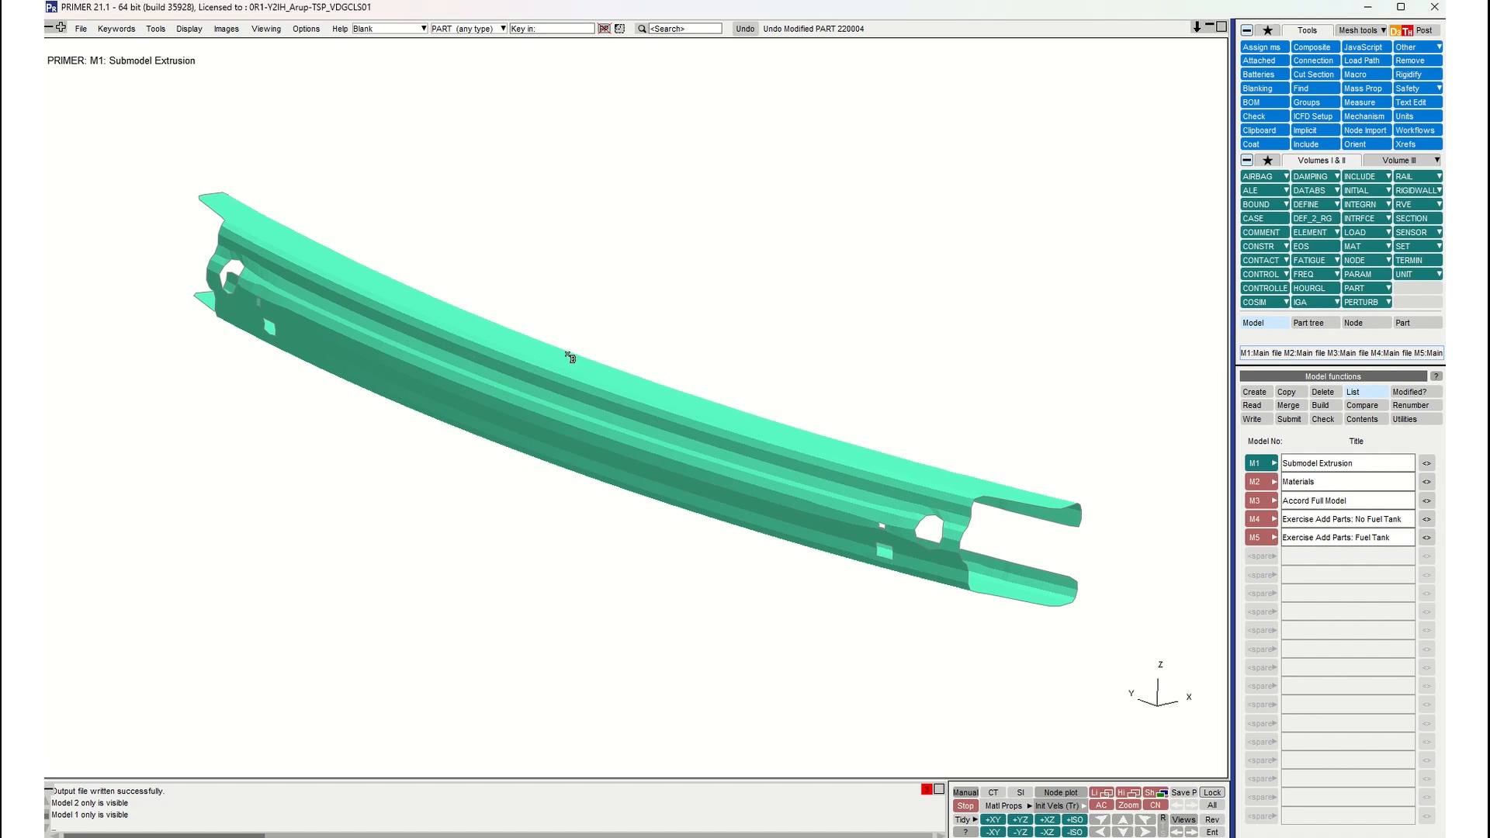
Step: Display the Shell Thk contour plot on the bumper beam of the Submodel Extrusion model
{"action": "middle_click_drag", "start_coordinate": [681, 369], "coordinate": [743, 409]}
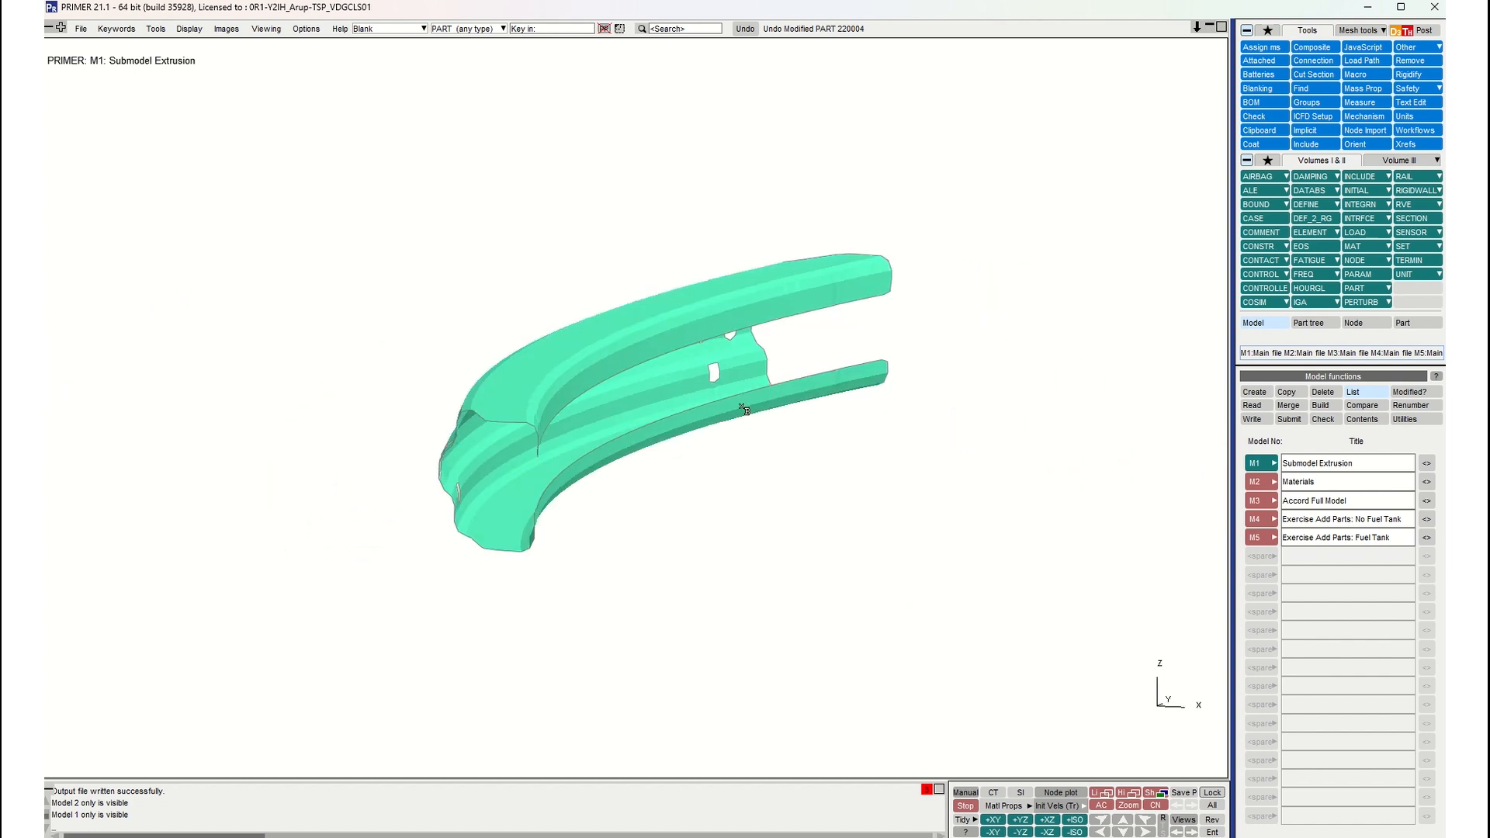
{"action": "left_click", "coordinate": [1015, 812]}
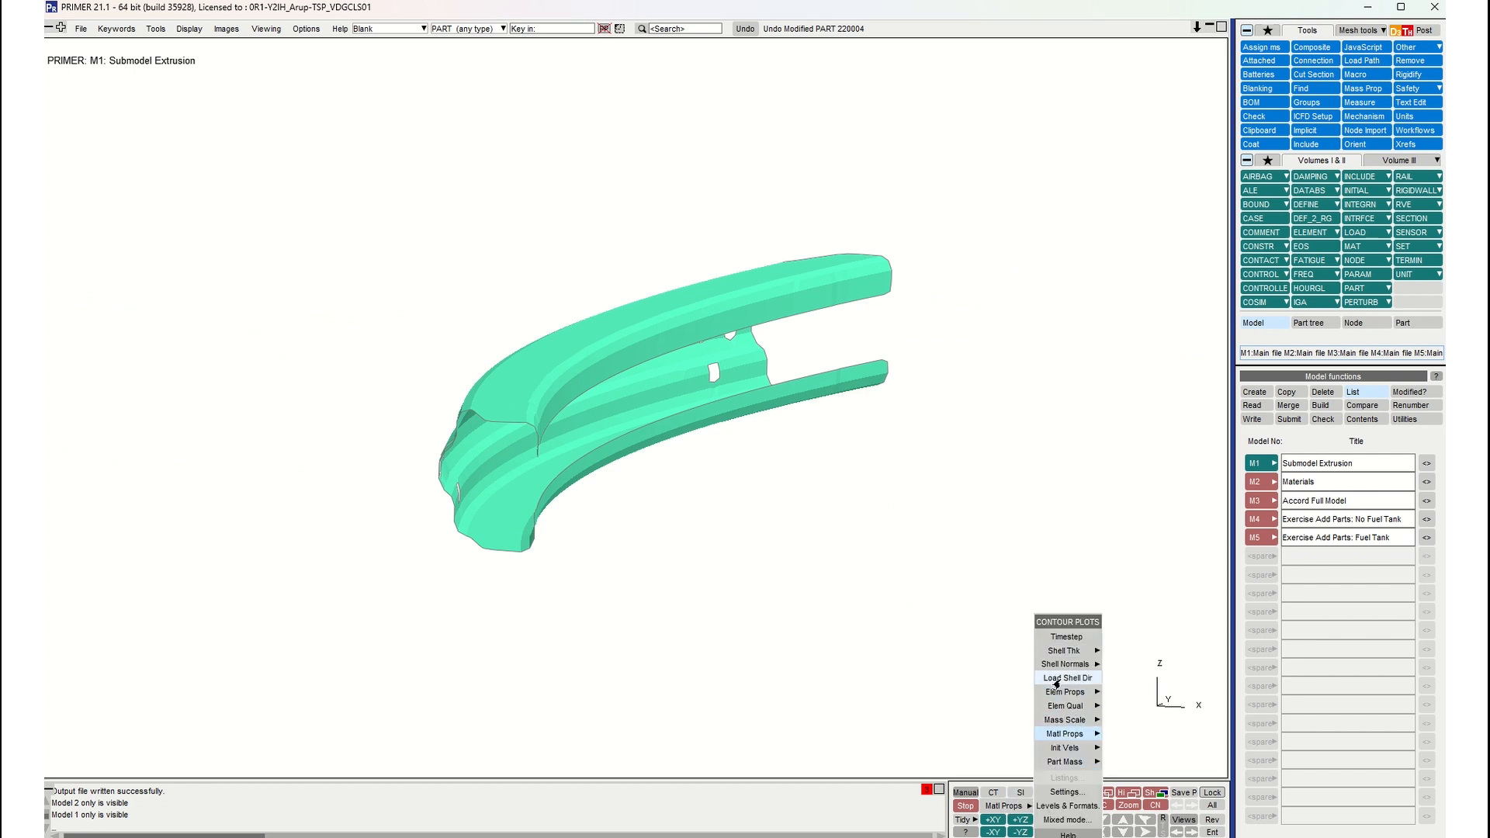
{"action": "mouse_move", "coordinate": [1053, 672]}
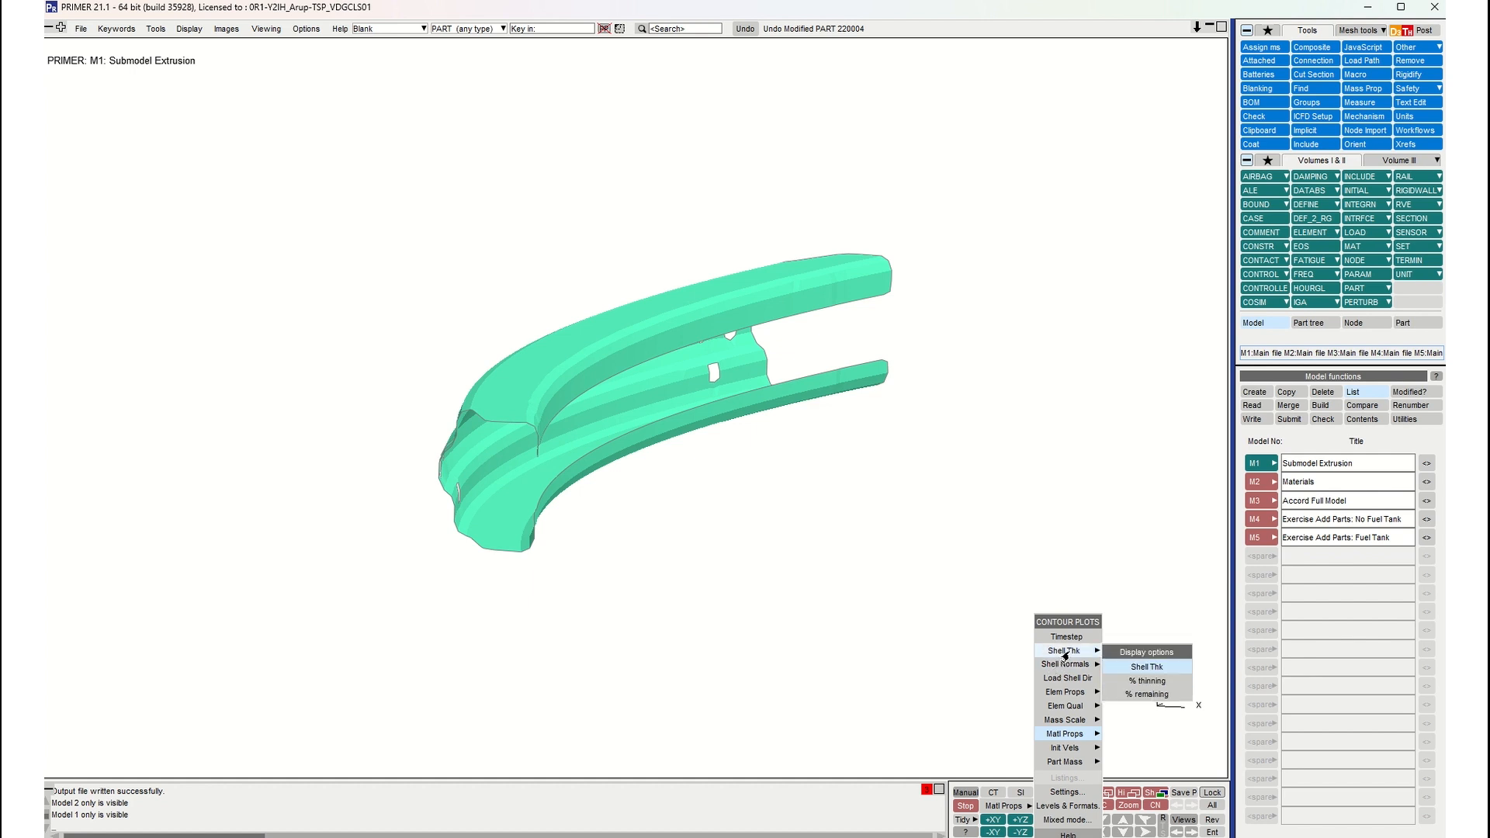
{"action": "left_click", "coordinate": [1146, 667]}
{"action": "scroll", "coordinate": [812, 553], "scroll_direction": "up", "scroll_amount": 2}
{"action": "middle_click_drag", "start_coordinate": [811, 553], "coordinate": [827, 562], "text": "shift"}
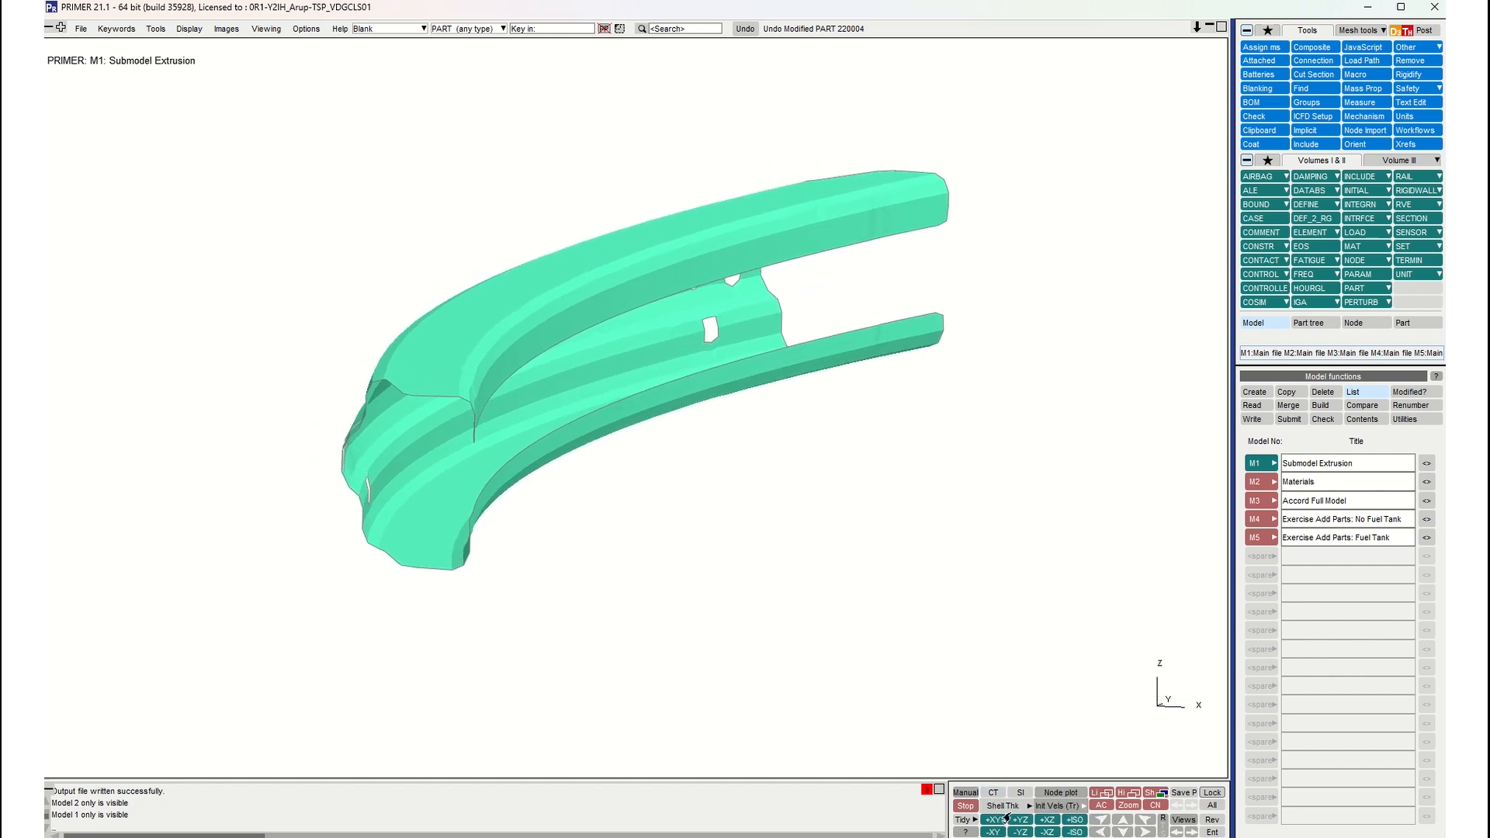
{"action": "left_click", "coordinate": [1020, 792]}
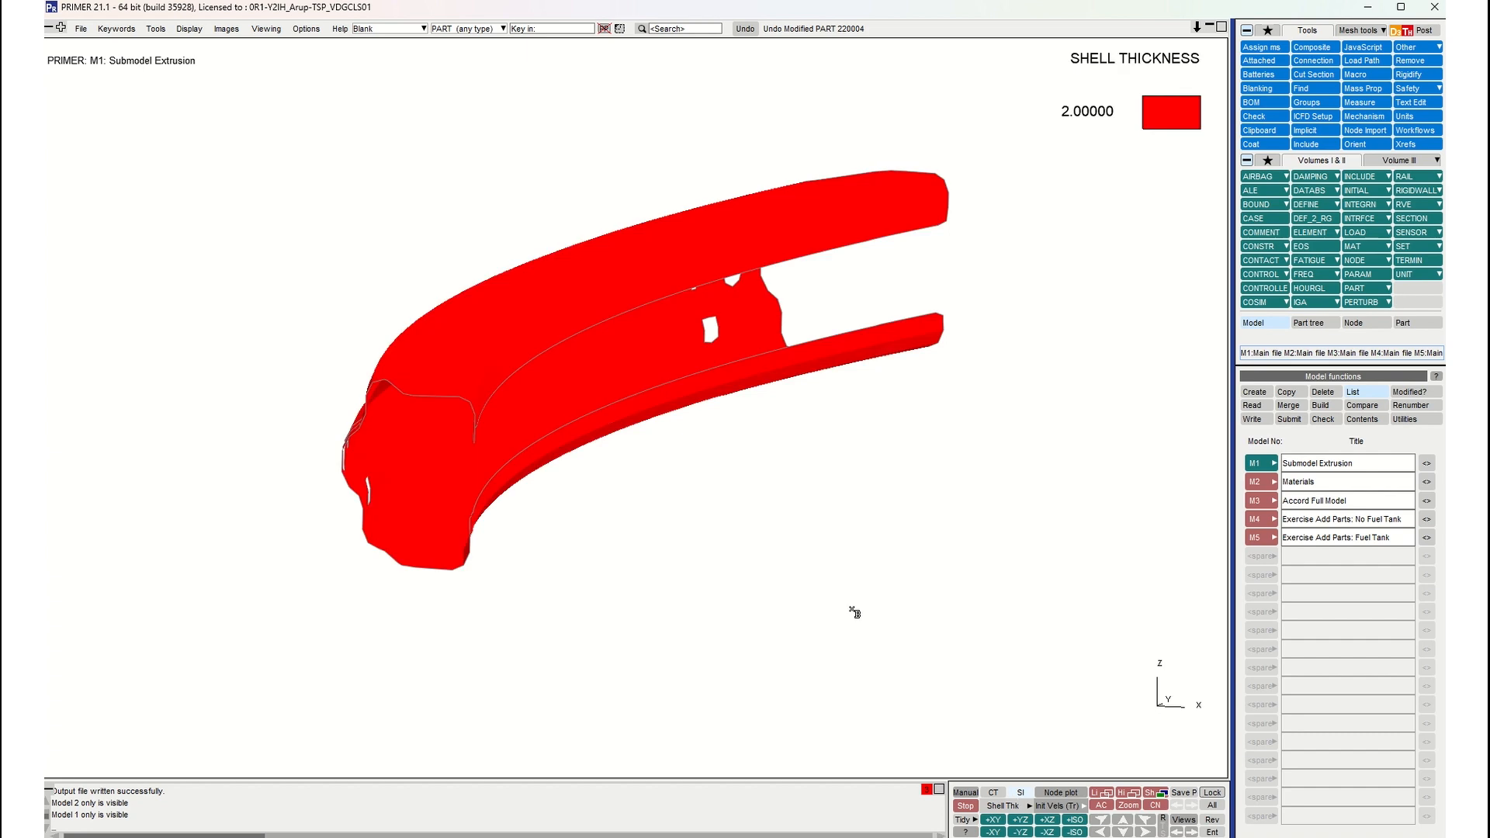
{"action": "left_click_drag", "start_coordinate": [635, 422], "coordinate": [643, 390], "text": "shift"}
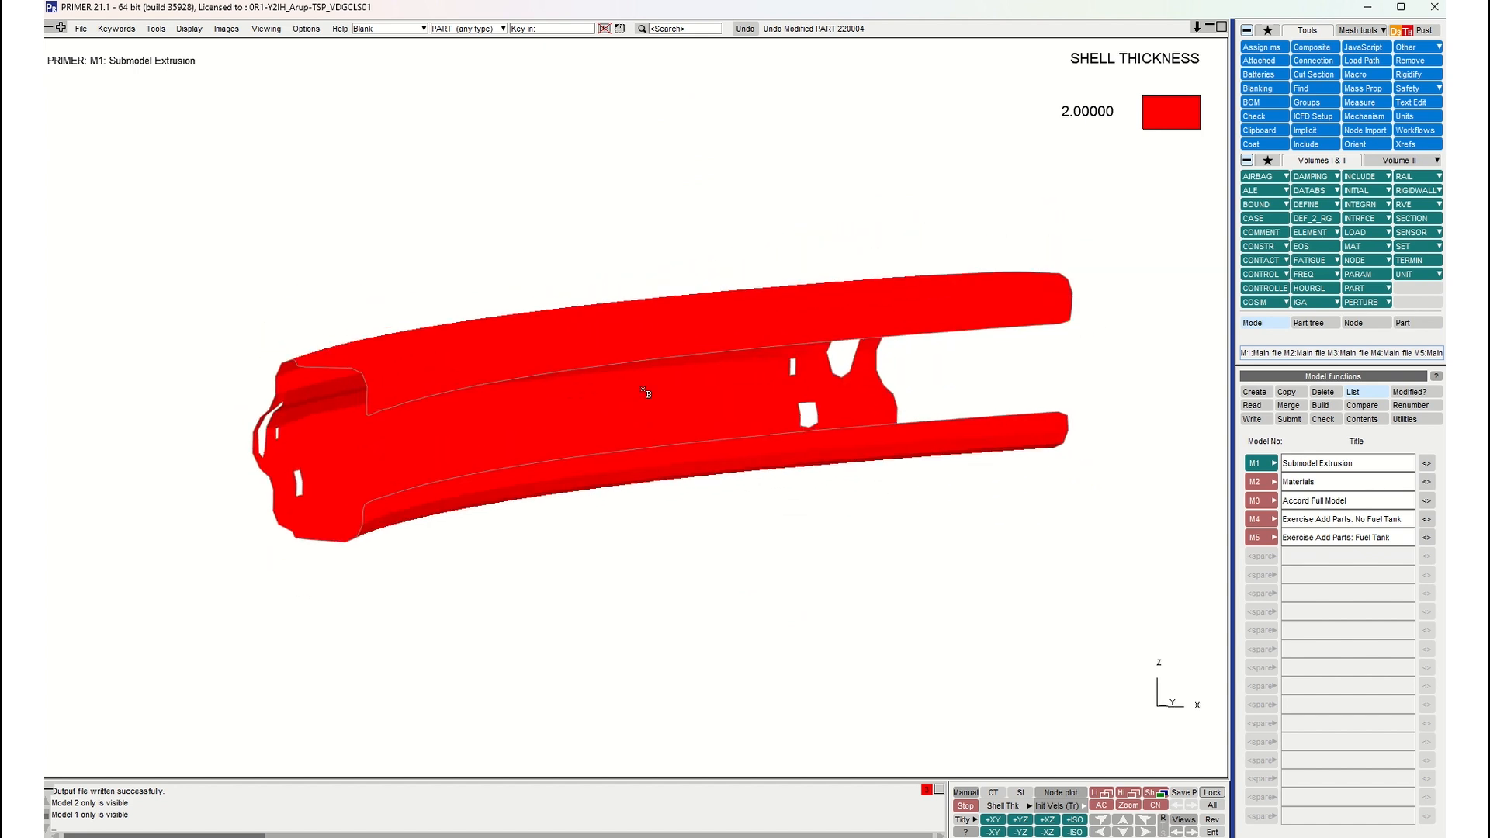
Step: Examine the T1 to T4 thicknesses in the bumper beam part's SHELL section, and close the part and section editors
{"action": "right_click", "coordinate": [591, 317]}
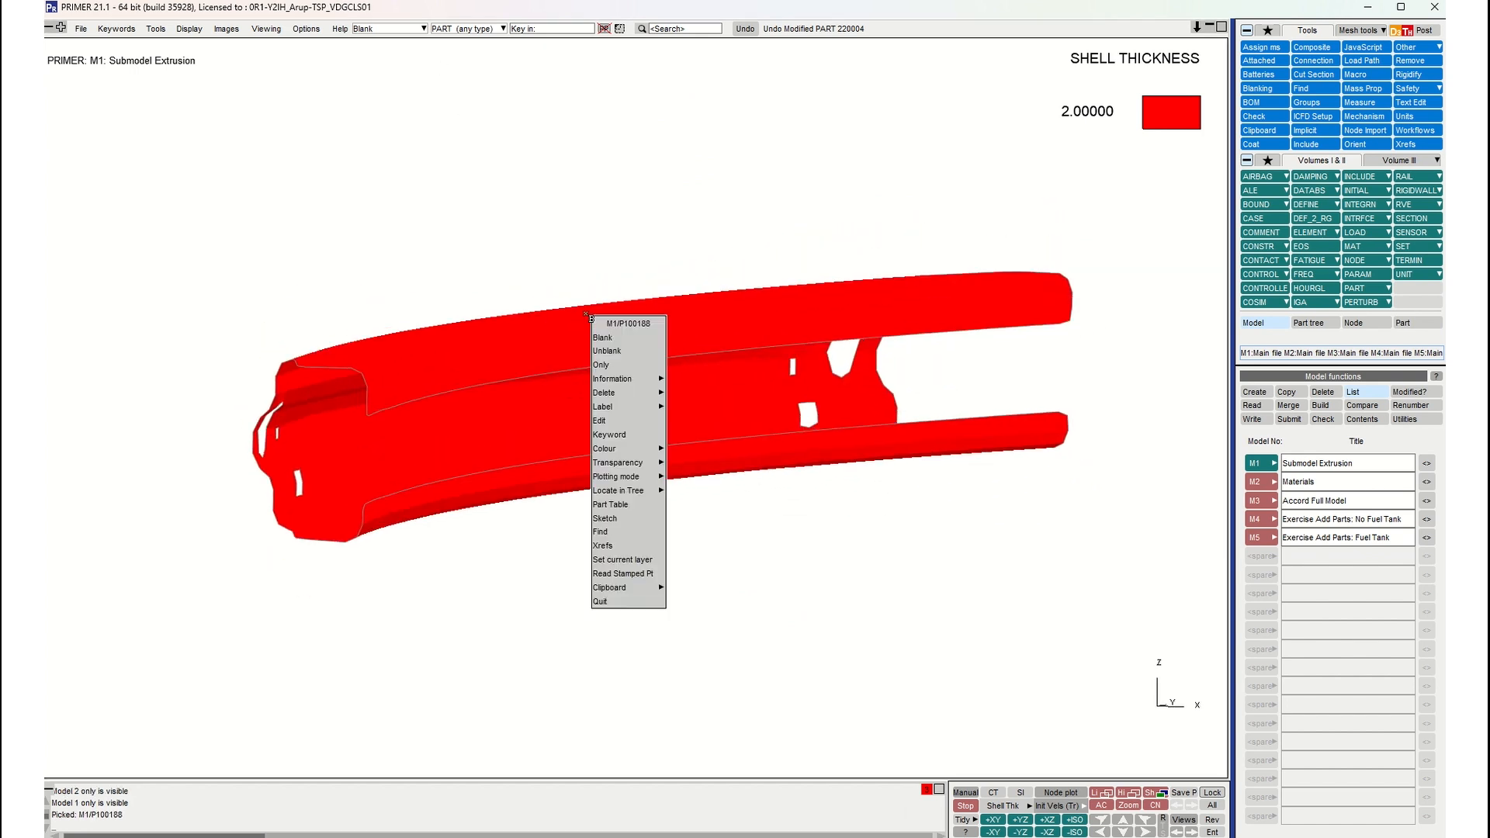
{"action": "left_click", "coordinate": [615, 423]}
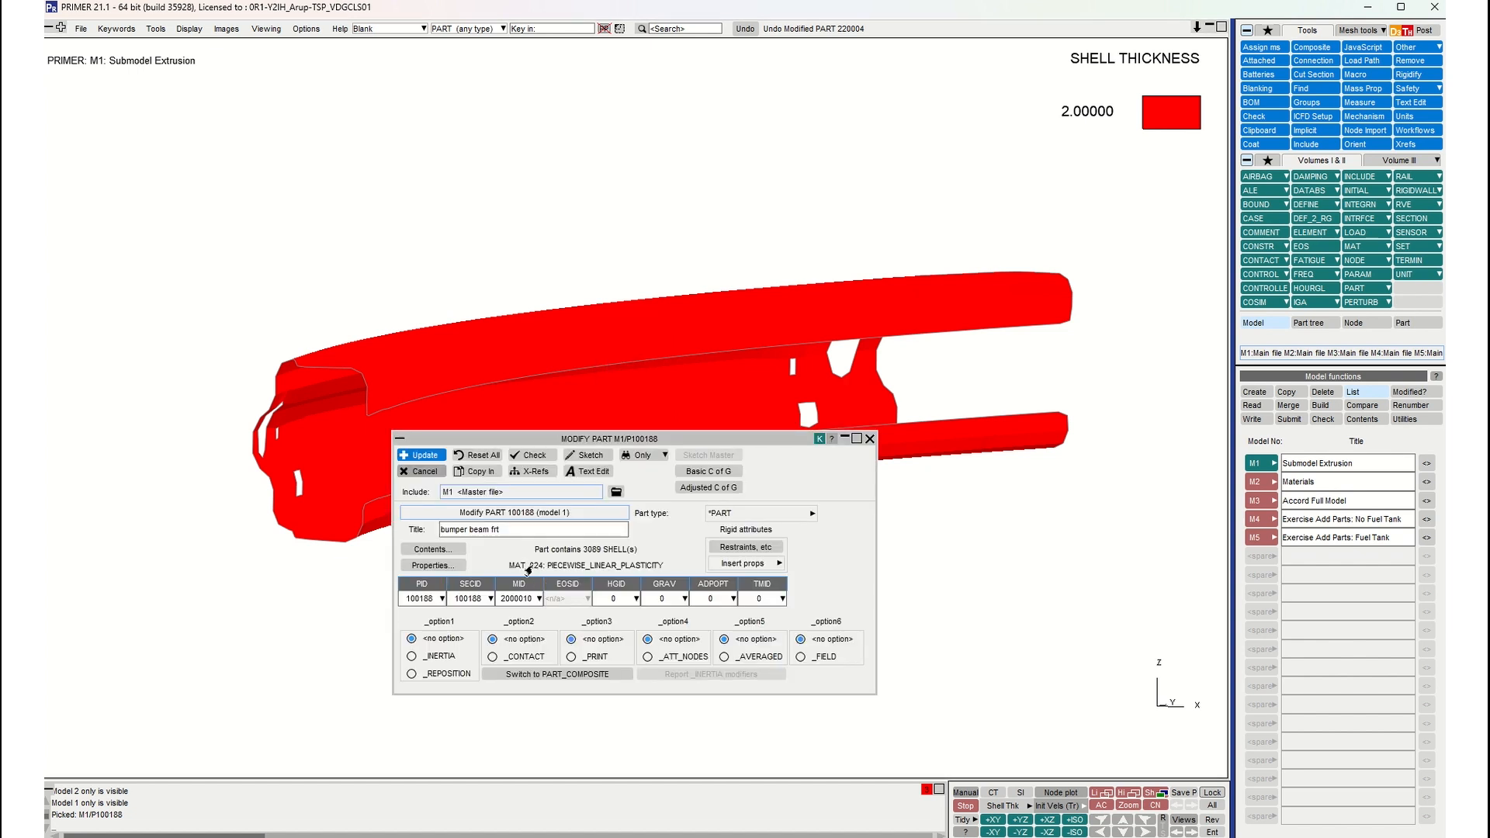
{"action": "right_click", "coordinate": [473, 600]}
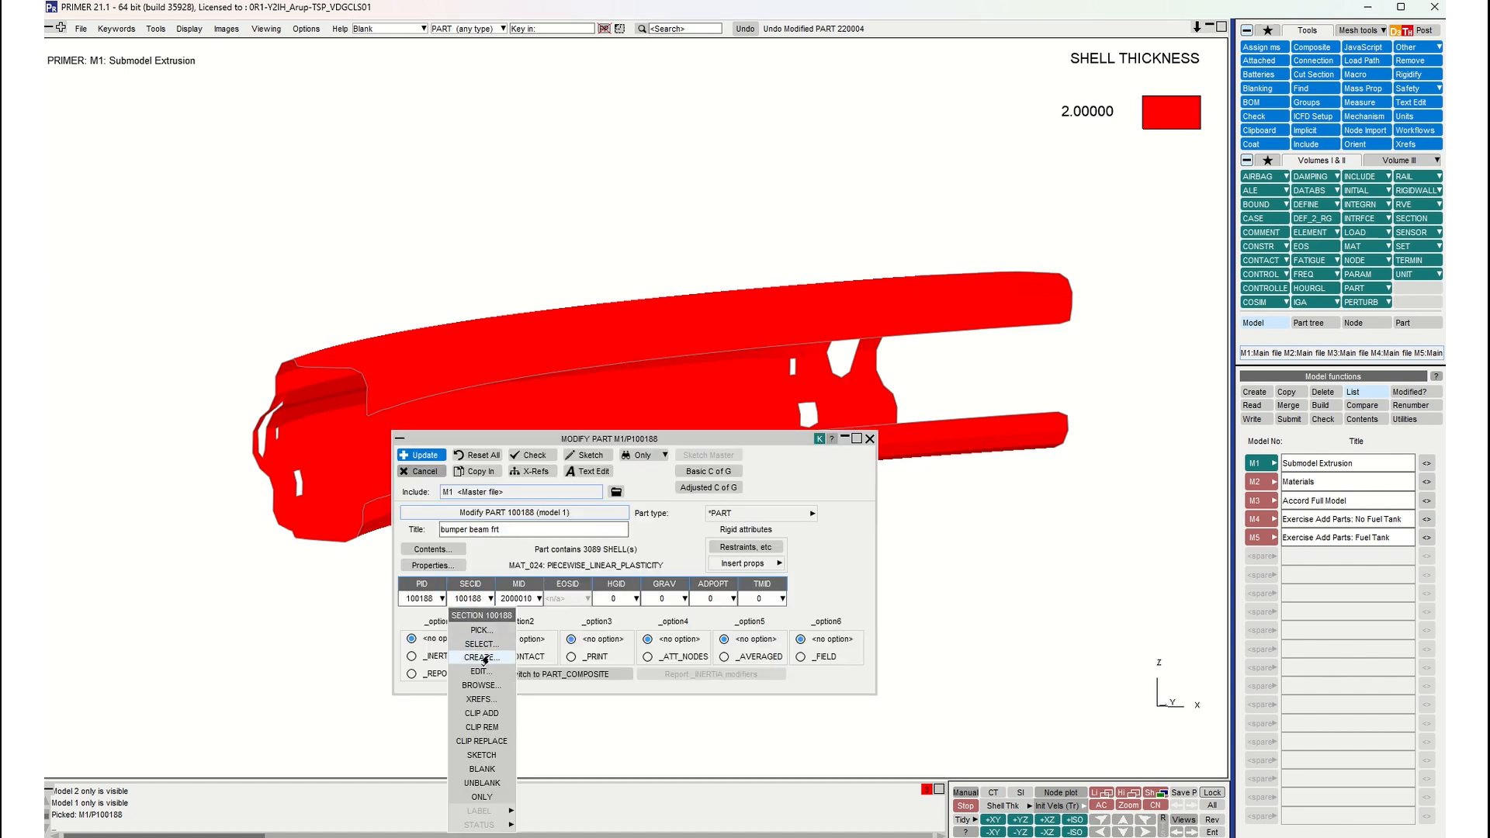
{"action": "left_click", "coordinate": [510, 665]}
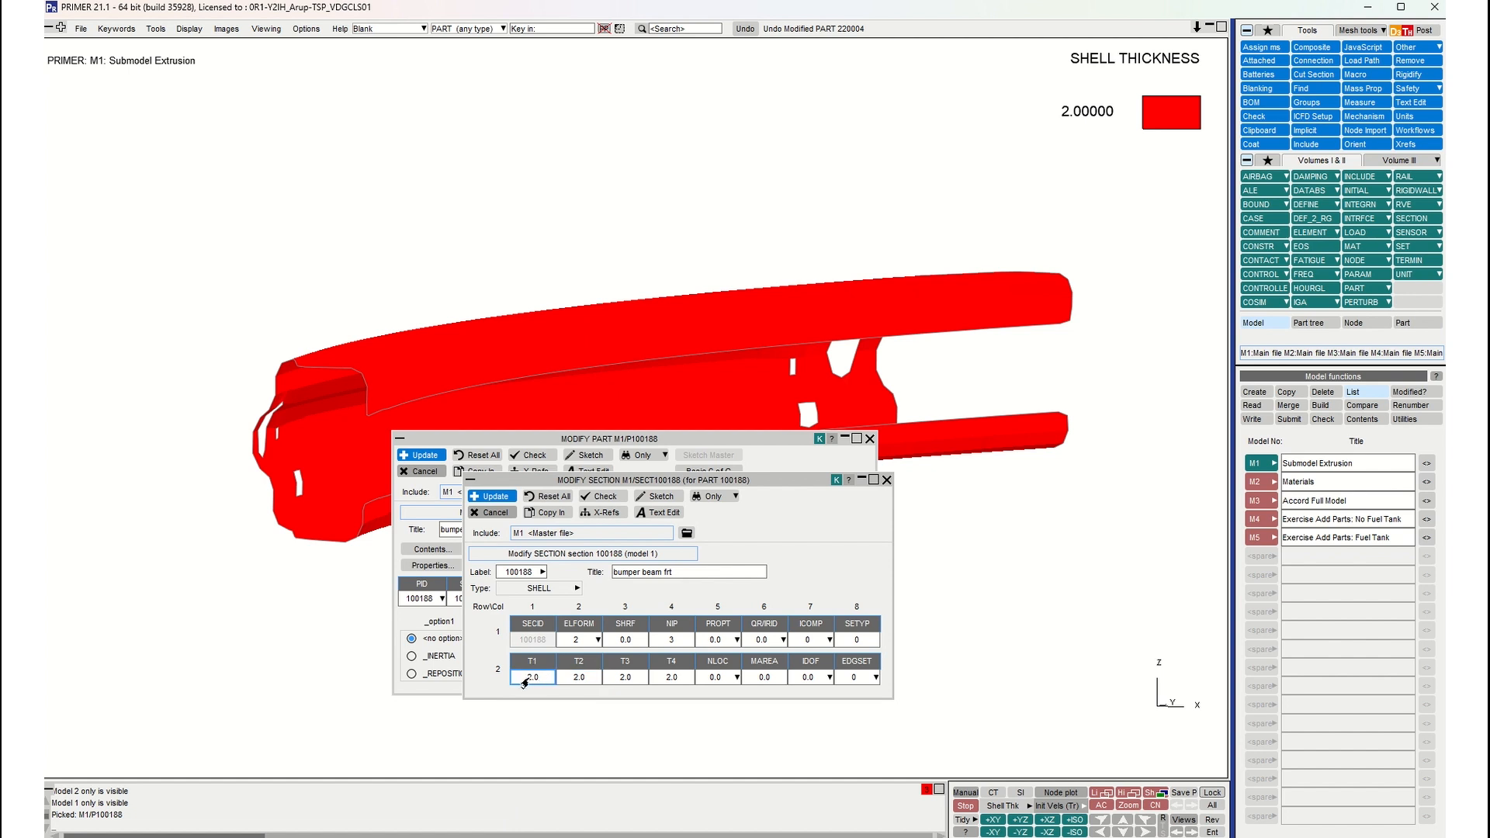
{"action": "left_click", "coordinate": [598, 683]}
{"action": "left_click", "coordinate": [640, 684]}
{"action": "left_click", "coordinate": [659, 682]}
{"action": "left_click", "coordinate": [751, 574]}
{"action": "type", "text": "t"}
{"action": "key", "text": "Return"}
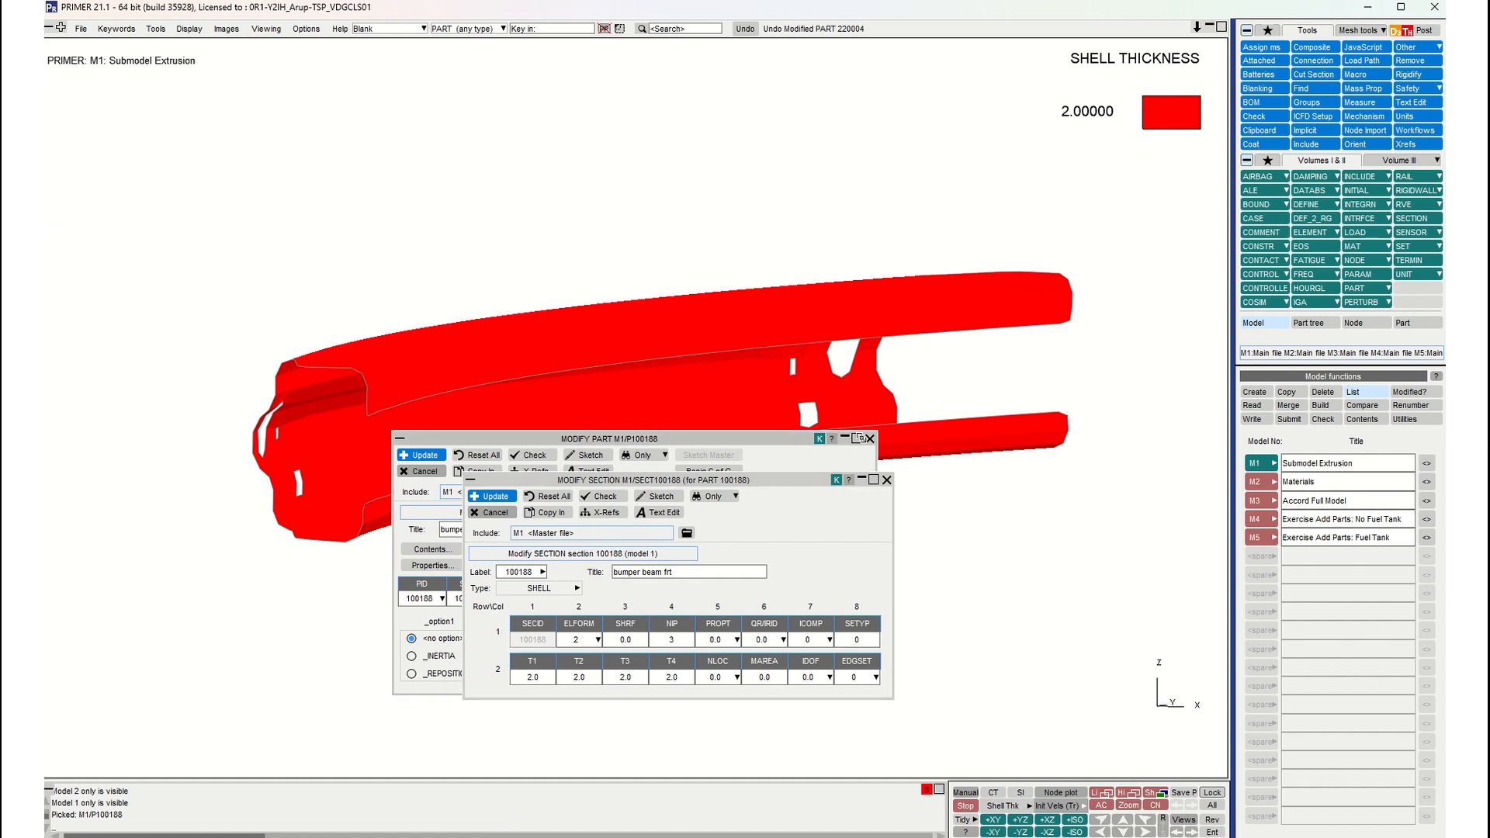
{"action": "left_click", "coordinate": [869, 438]}
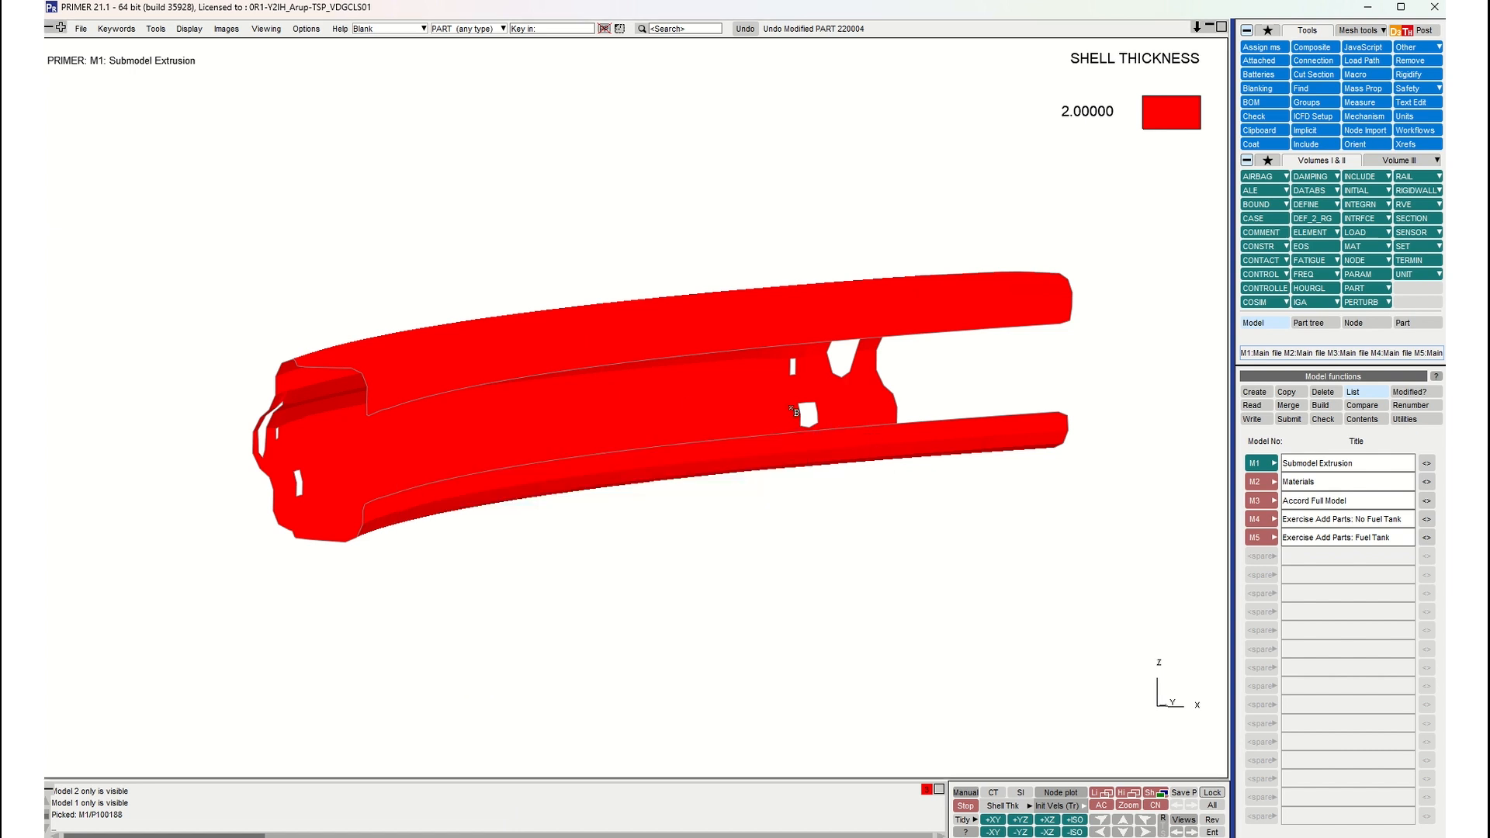
{"action": "middle_click_drag", "start_coordinate": [569, 406], "coordinate": [610, 369]}
{"action": "scroll", "coordinate": [610, 367], "scroll_direction": "down", "scroll_amount": 1}
{"action": "mouse_move", "coordinate": [610, 365]}
{"action": "left_mouse_down", "text": "shift"}
{"action": "mouse_move", "coordinate": [651, 362]}
{"action": "mouse_move", "coordinate": [612, 365]}
{"action": "mouse_move", "coordinate": [612, 388]}
{"action": "left_mouse_up", "text": "shift"}
{"action": "scroll", "coordinate": [611, 368], "scroll_direction": "up", "scroll_amount": 1}
{"action": "scroll", "coordinate": [594, 390], "scroll_direction": "up", "scroll_amount": 2}
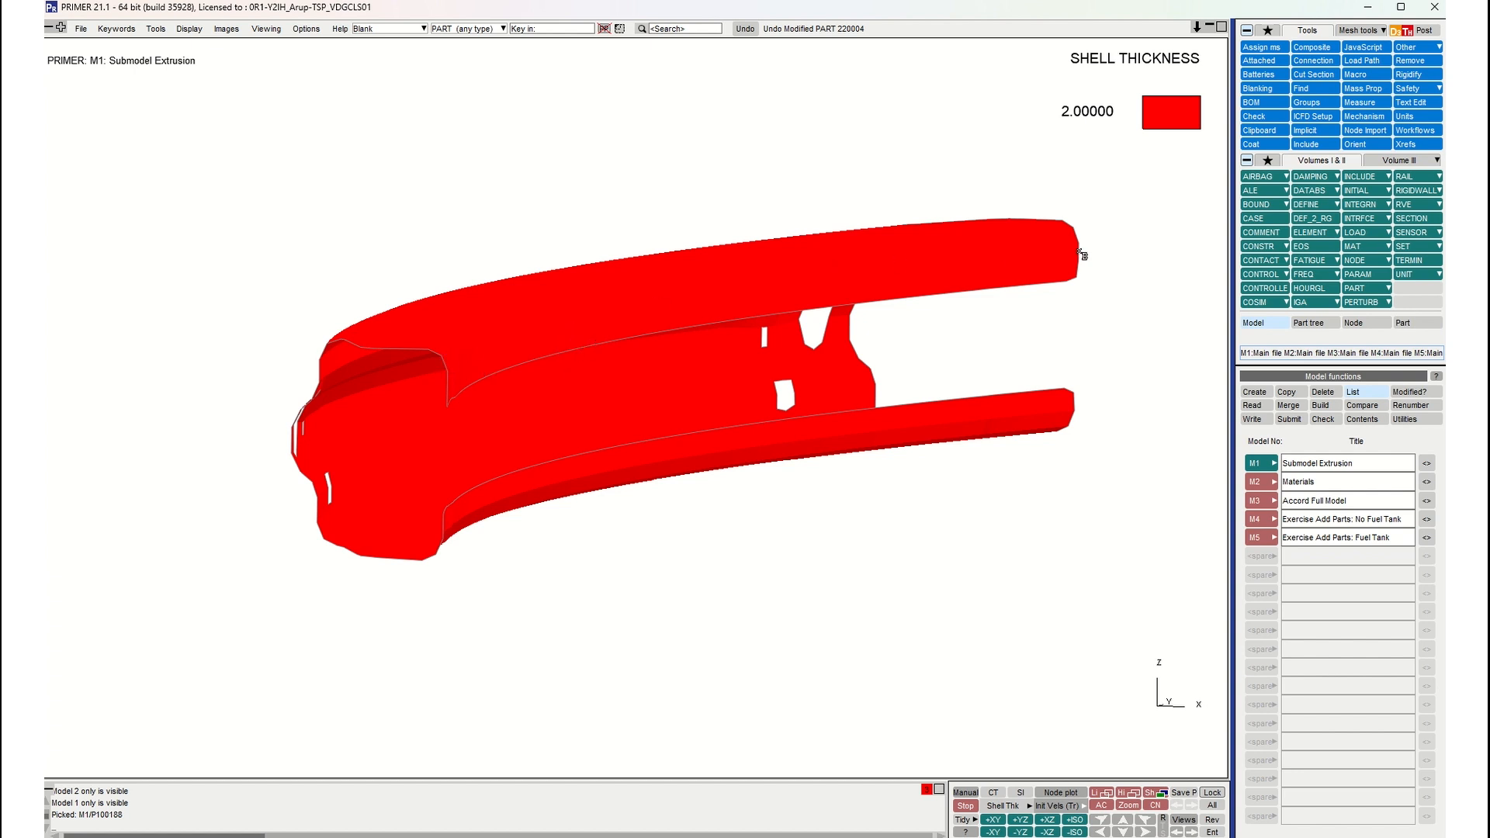
{"action": "middle_click_drag", "start_coordinate": [1051, 243], "coordinate": [673, 336]}
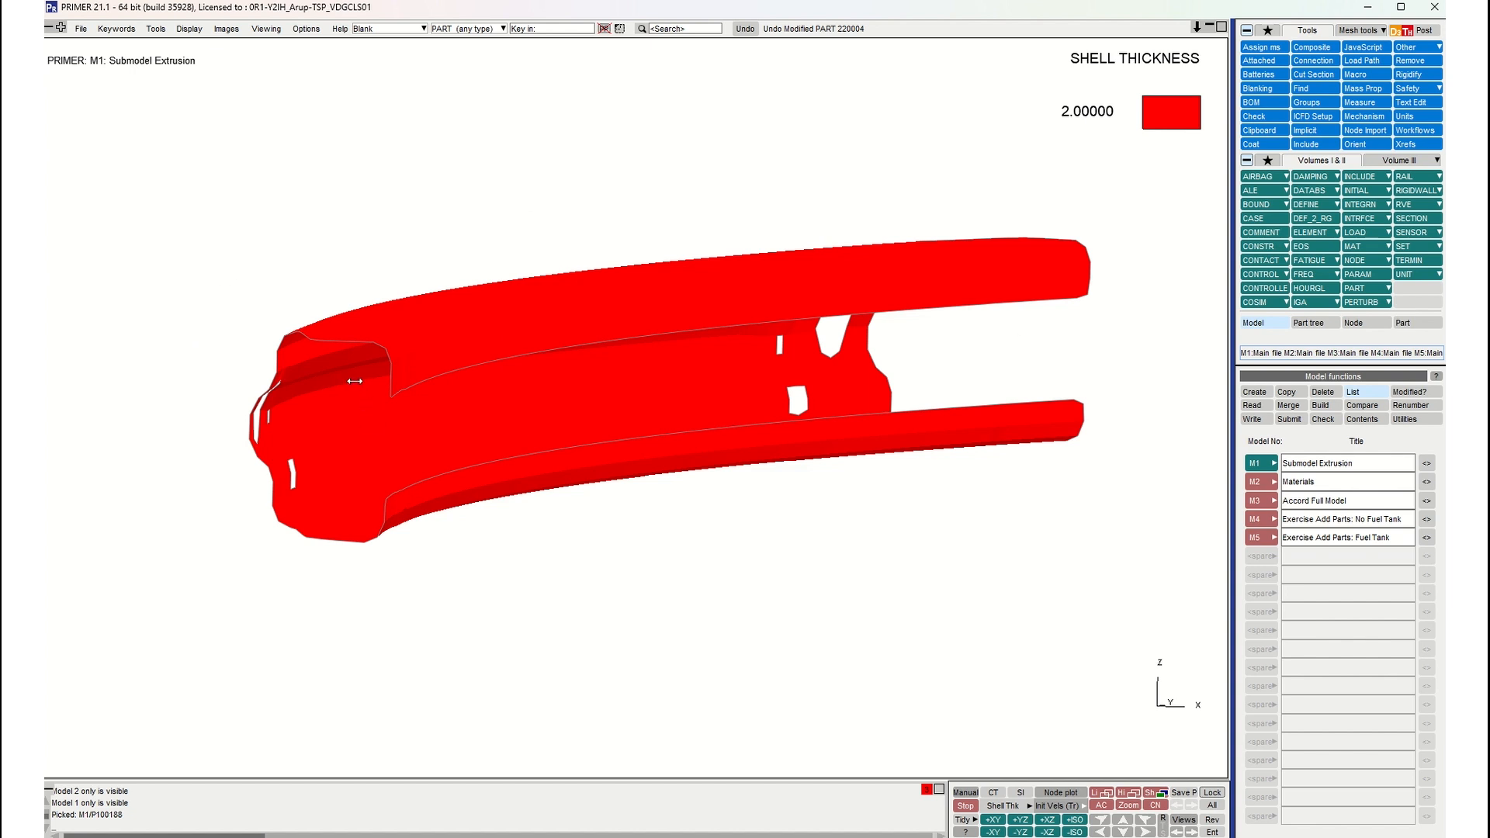
{"action": "scroll", "coordinate": [408, 357], "scroll_direction": "down", "scroll_amount": 1}
{"action": "left_click_drag", "start_coordinate": [408, 357], "coordinate": [454, 354], "text": "shift"}
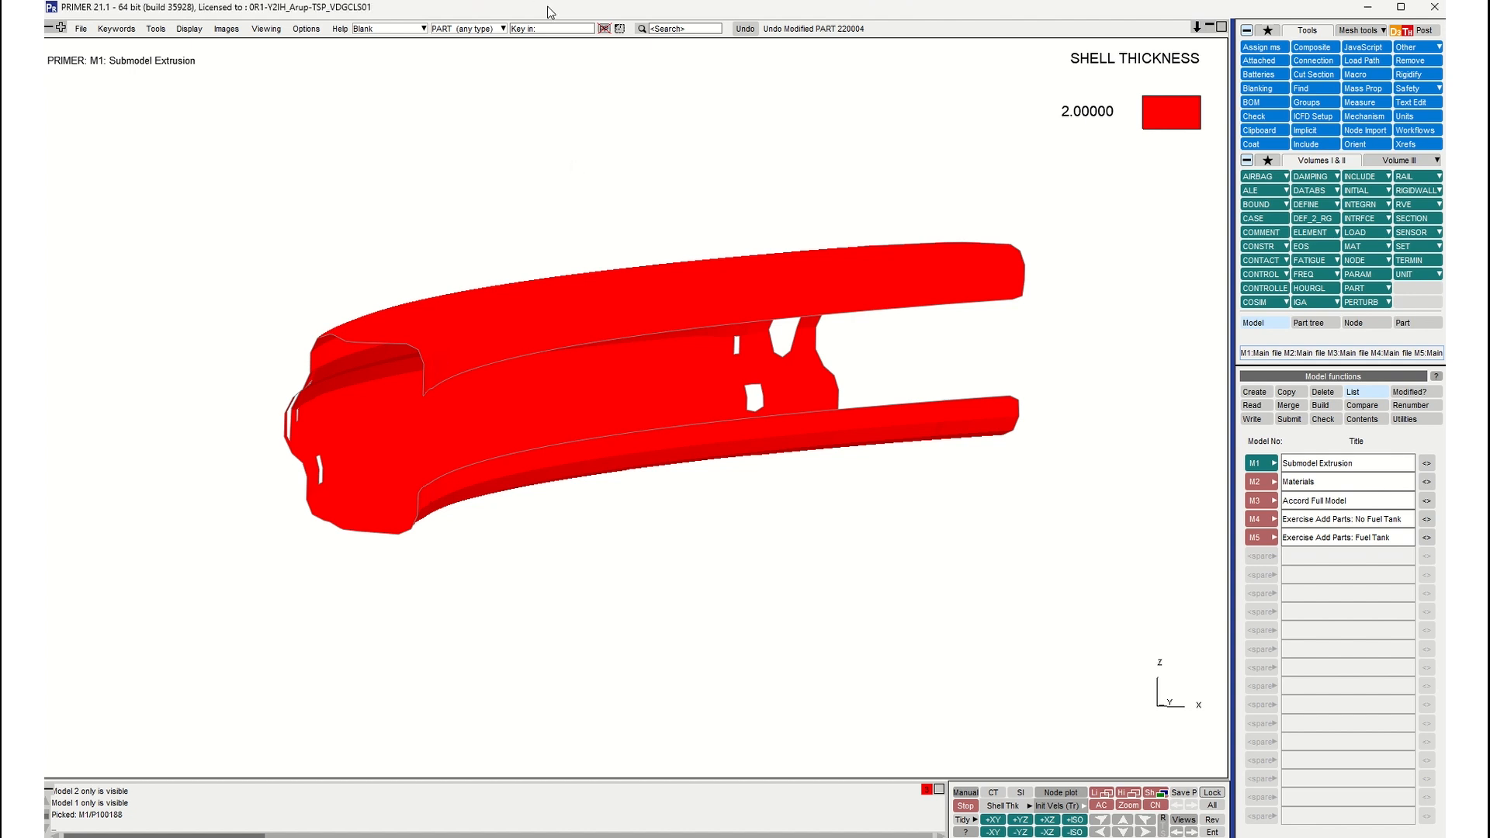
Step: Switch the bumper beam from the thickness contour back to the shaded display
{"action": "scroll", "coordinate": [630, 286], "scroll_direction": "down", "scroll_amount": 1}
{"action": "left_click_drag", "start_coordinate": [630, 287], "coordinate": [326, 371], "text": "shift"}
{"action": "left_click_drag", "start_coordinate": [950, 501], "coordinate": [931, 468], "text": "shift"}
{"action": "left_click", "coordinate": [1151, 793]}
{"action": "left_click_drag", "start_coordinate": [771, 458], "coordinate": [750, 435], "text": "shift"}
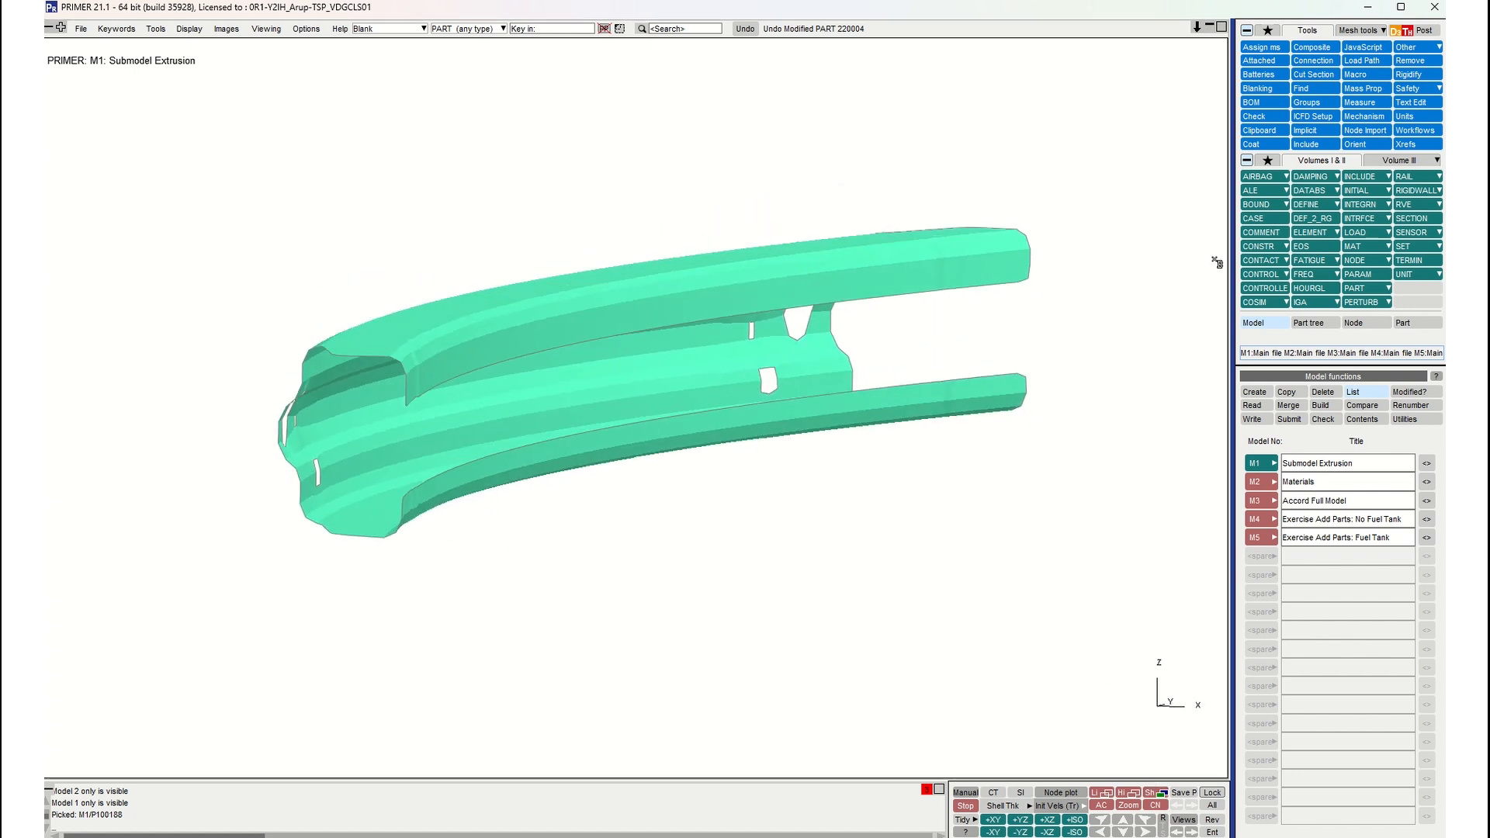
Step: Open the keyword editor for the SHELL elements of model M1
{"action": "left_click", "coordinate": [1312, 232]}
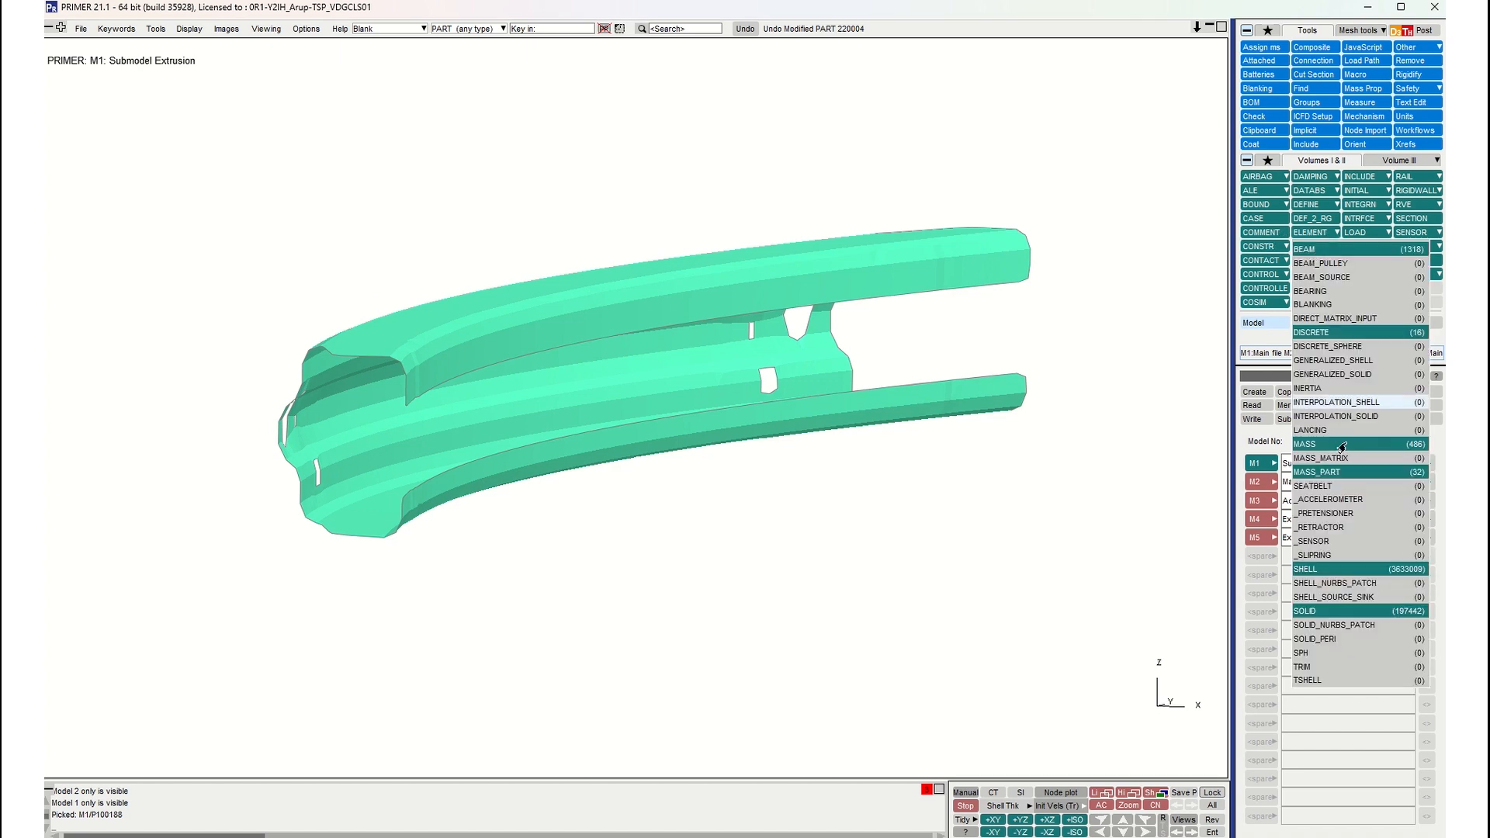
{"action": "left_click", "coordinate": [1327, 570]}
{"action": "scroll", "coordinate": [926, 377], "scroll_direction": "down", "scroll_amount": 3}
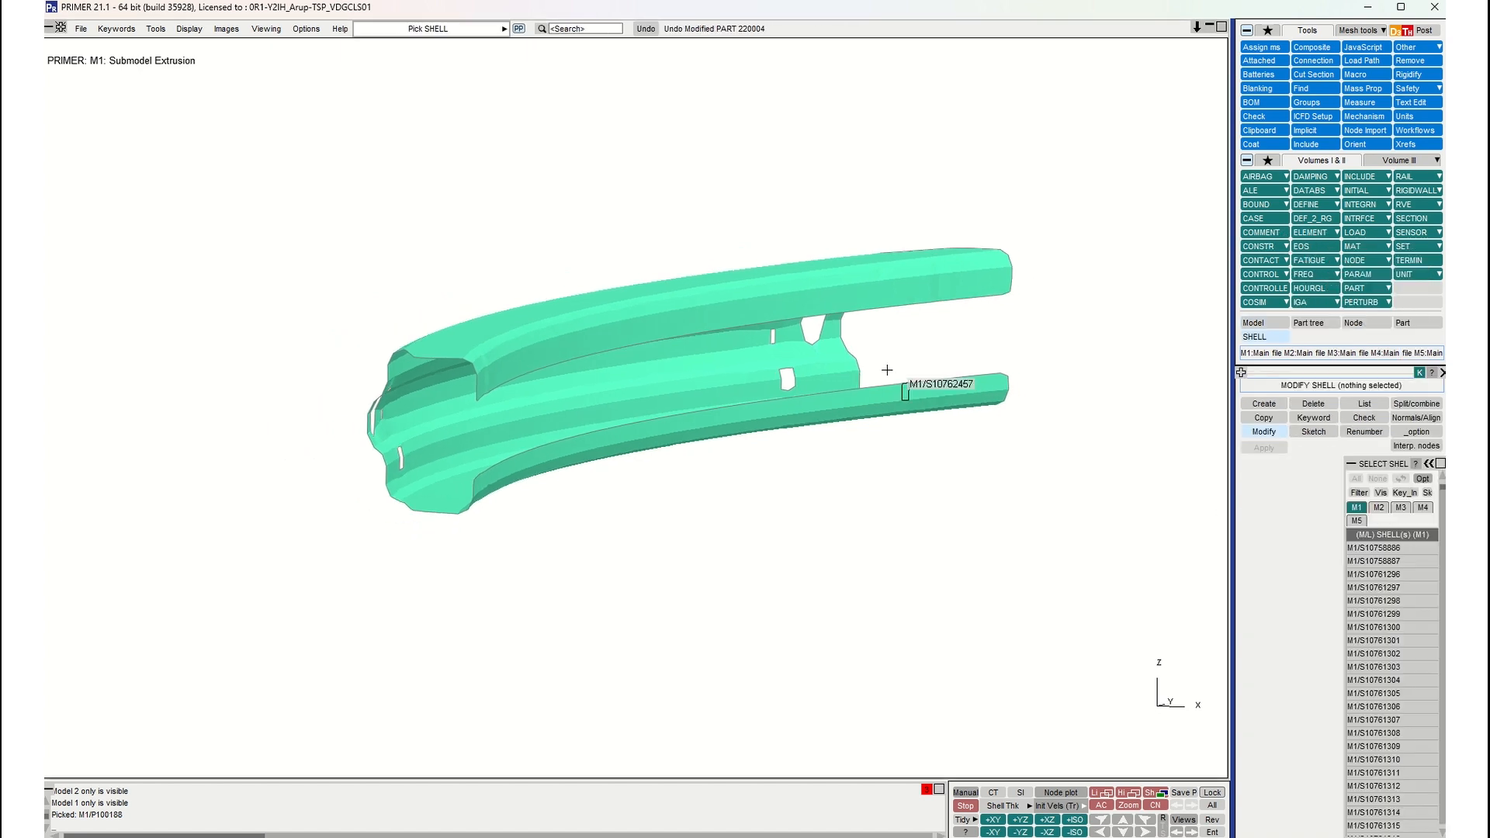
{"action": "middle_click_drag", "start_coordinate": [889, 367], "coordinate": [876, 357], "text": "shift"}
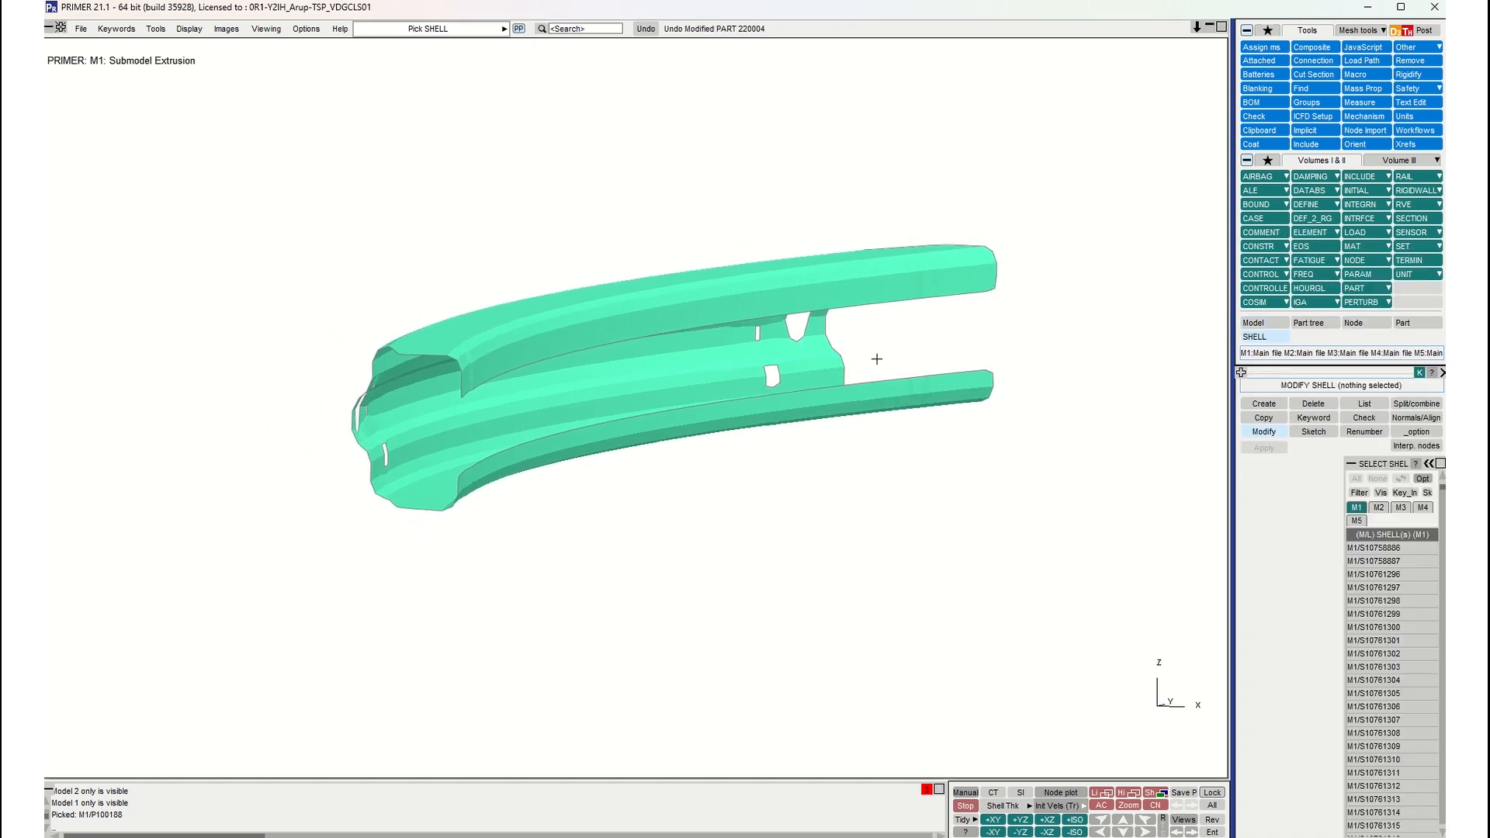
{"action": "left_click", "coordinate": [1322, 419]}
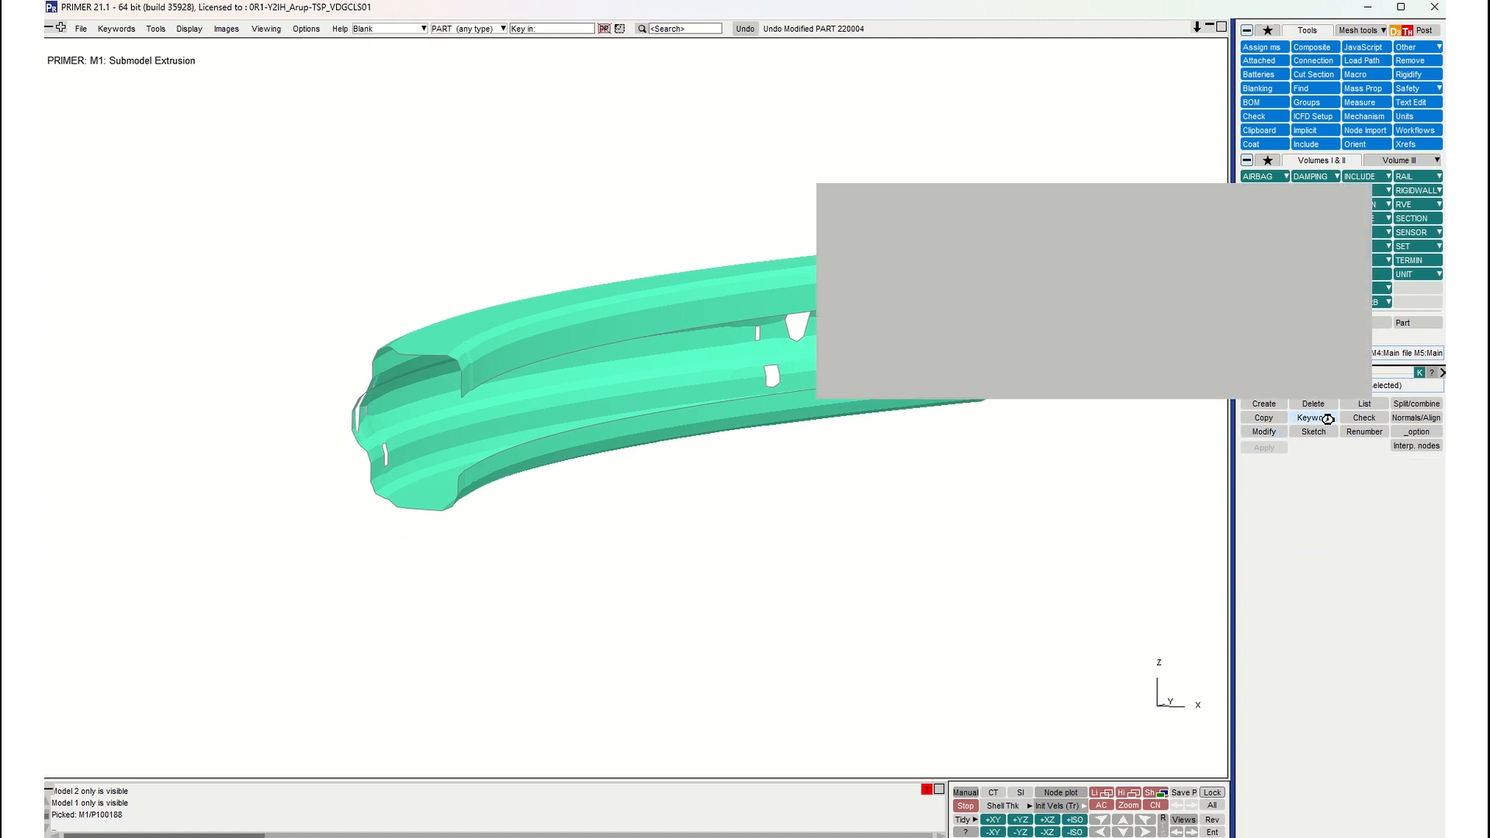
{"action": "scroll", "coordinate": [549, 282], "scroll_direction": "down", "scroll_amount": 1}
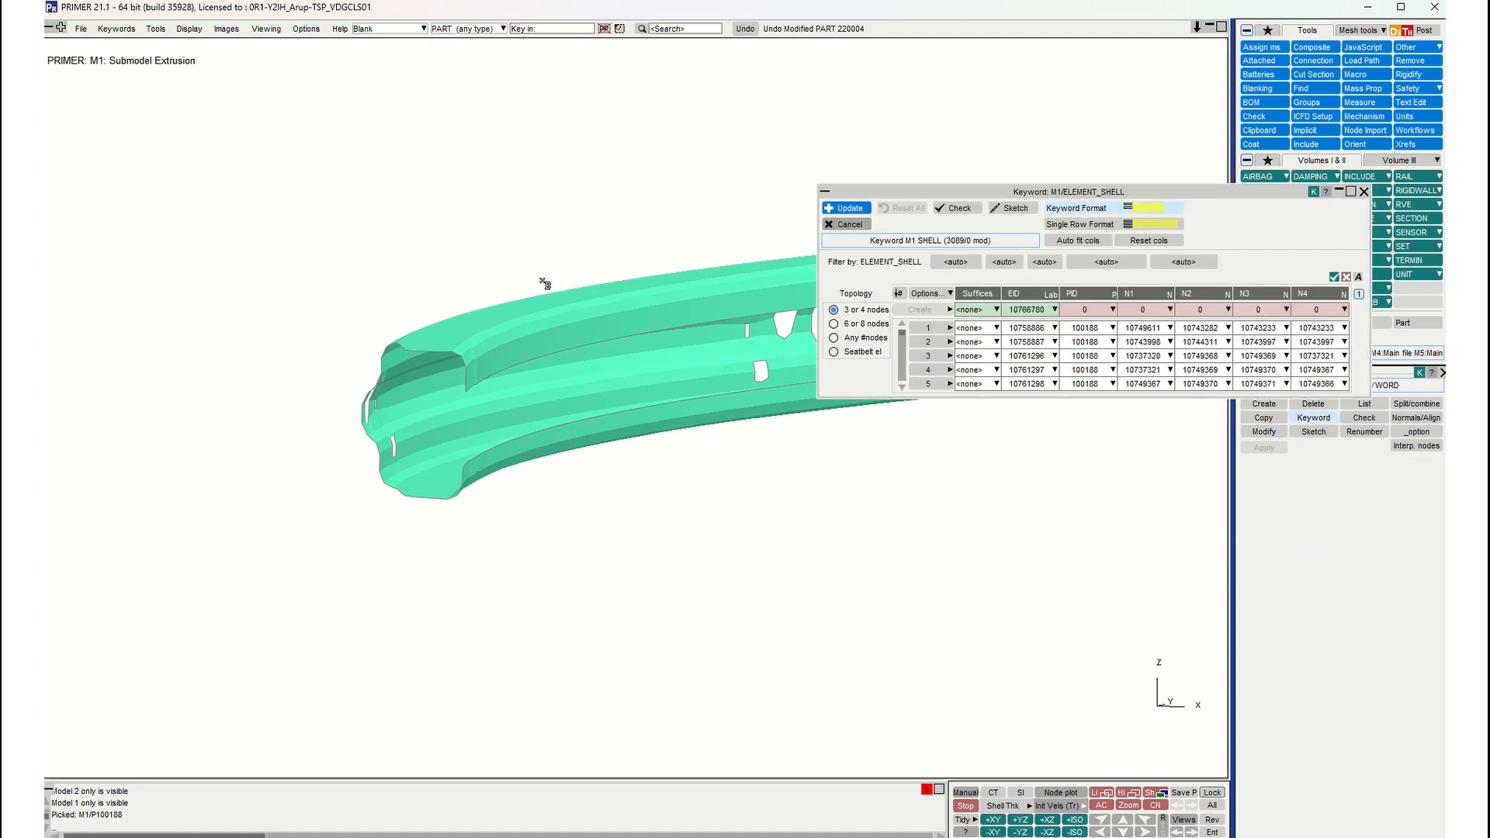
Step: Position the beam clear of the ELEMENT_SHELL keyword editor and enlarge the editor to show more shell rows
{"action": "middle_click_drag", "start_coordinate": [549, 282], "coordinate": [438, 288], "text": "shift"}
{"action": "scroll", "coordinate": [589, 255], "scroll_direction": "down", "scroll_amount": 1}
{"action": "middle_click_drag", "start_coordinate": [588, 254], "coordinate": [536, 246], "text": "shift"}
{"action": "scroll", "coordinate": [525, 261], "scroll_direction": "down", "scroll_amount": 1}
{"action": "left_click_drag", "start_coordinate": [536, 246], "coordinate": [535, 239], "text": "shift"}
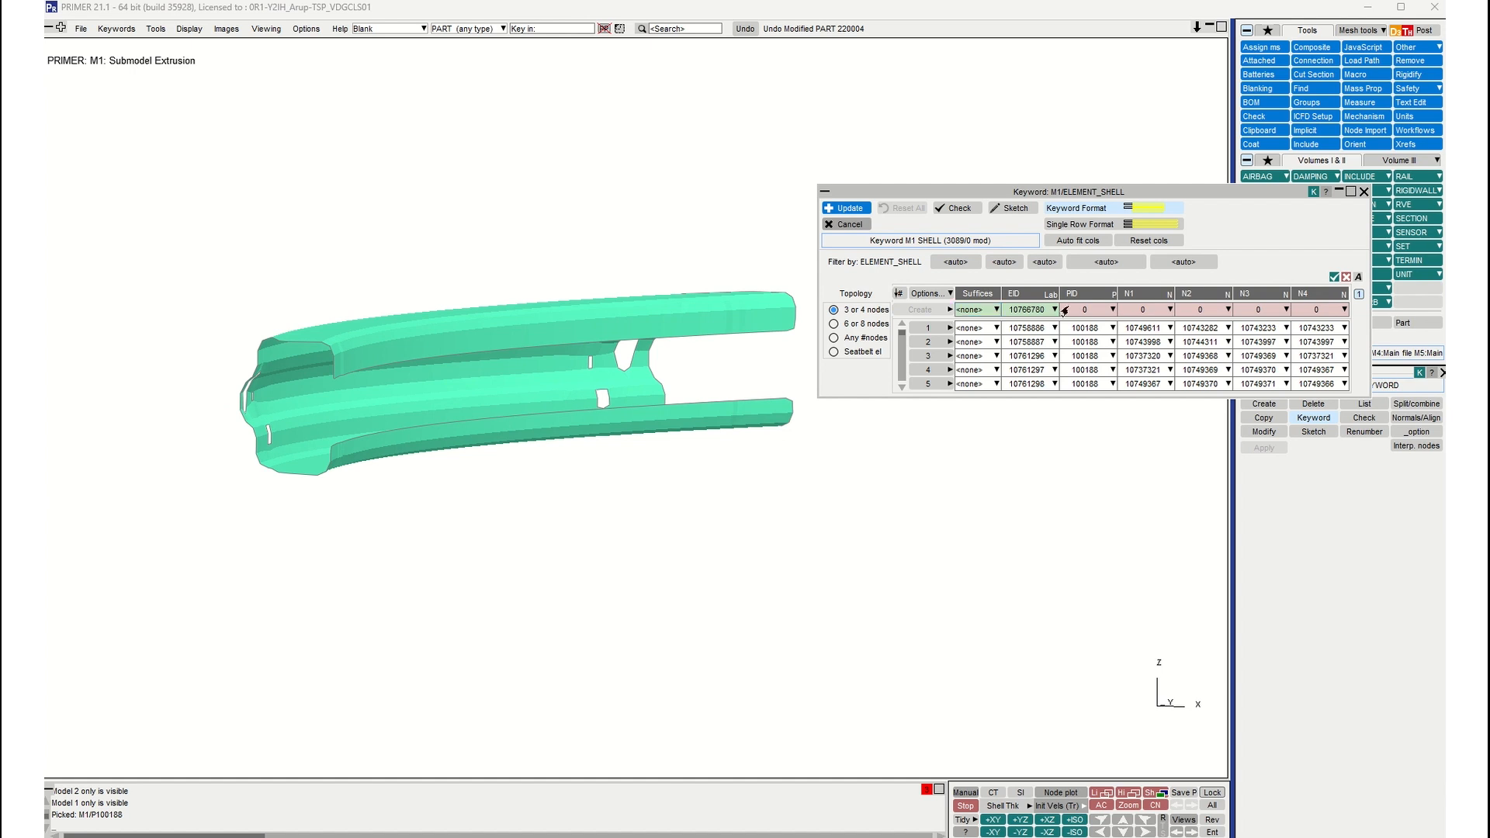
{"action": "left_click_drag", "start_coordinate": [1146, 402], "coordinate": [1138, 554]}
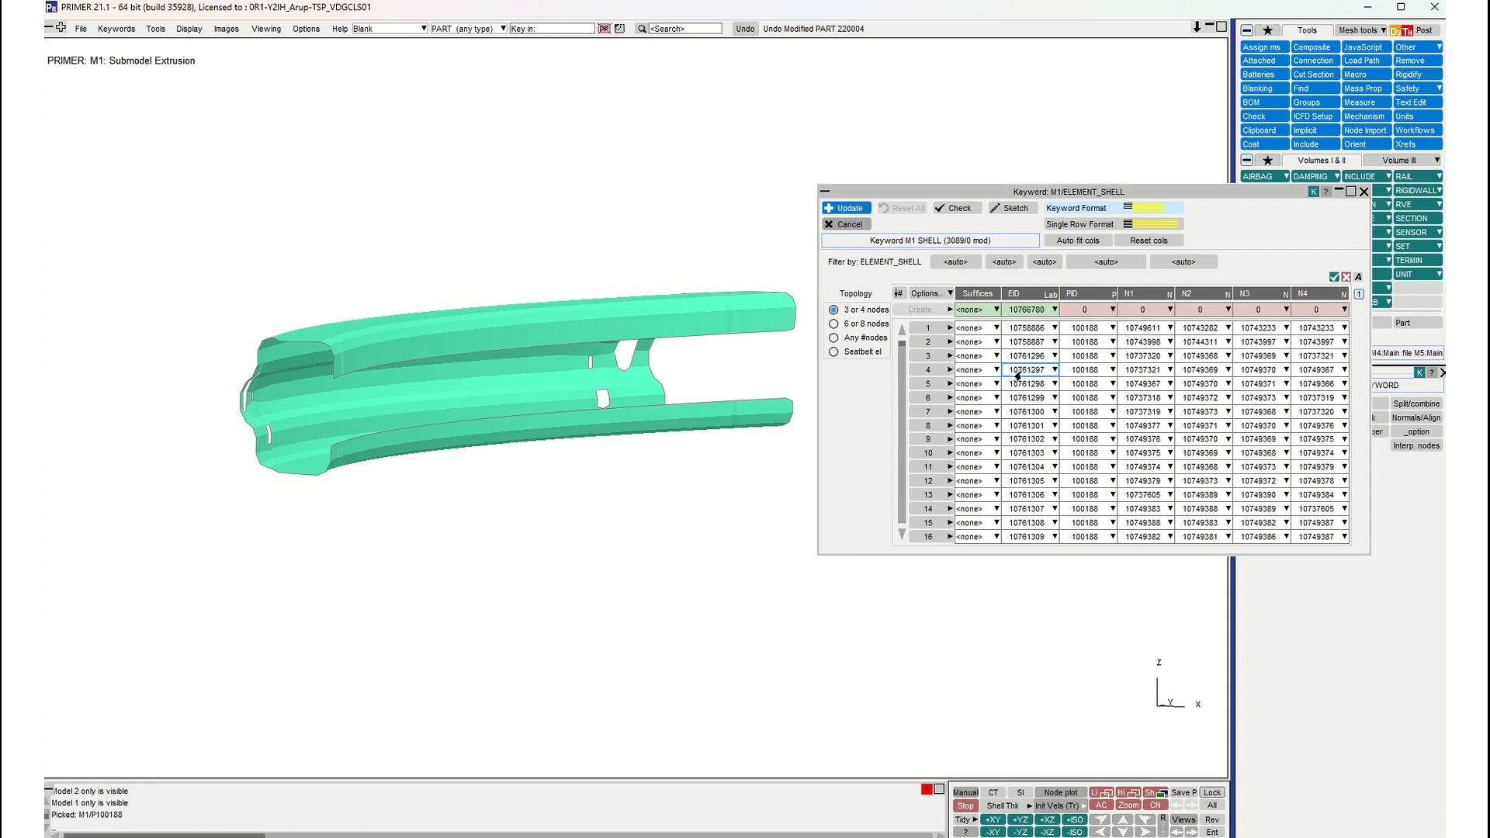
{"action": "mouse_move", "coordinate": [898, 349]}
{"action": "left_mouse_down"}
{"action": "mouse_move", "coordinate": [899, 534]}
{"action": "mouse_move", "coordinate": [897, 340]}
{"action": "left_mouse_up"}
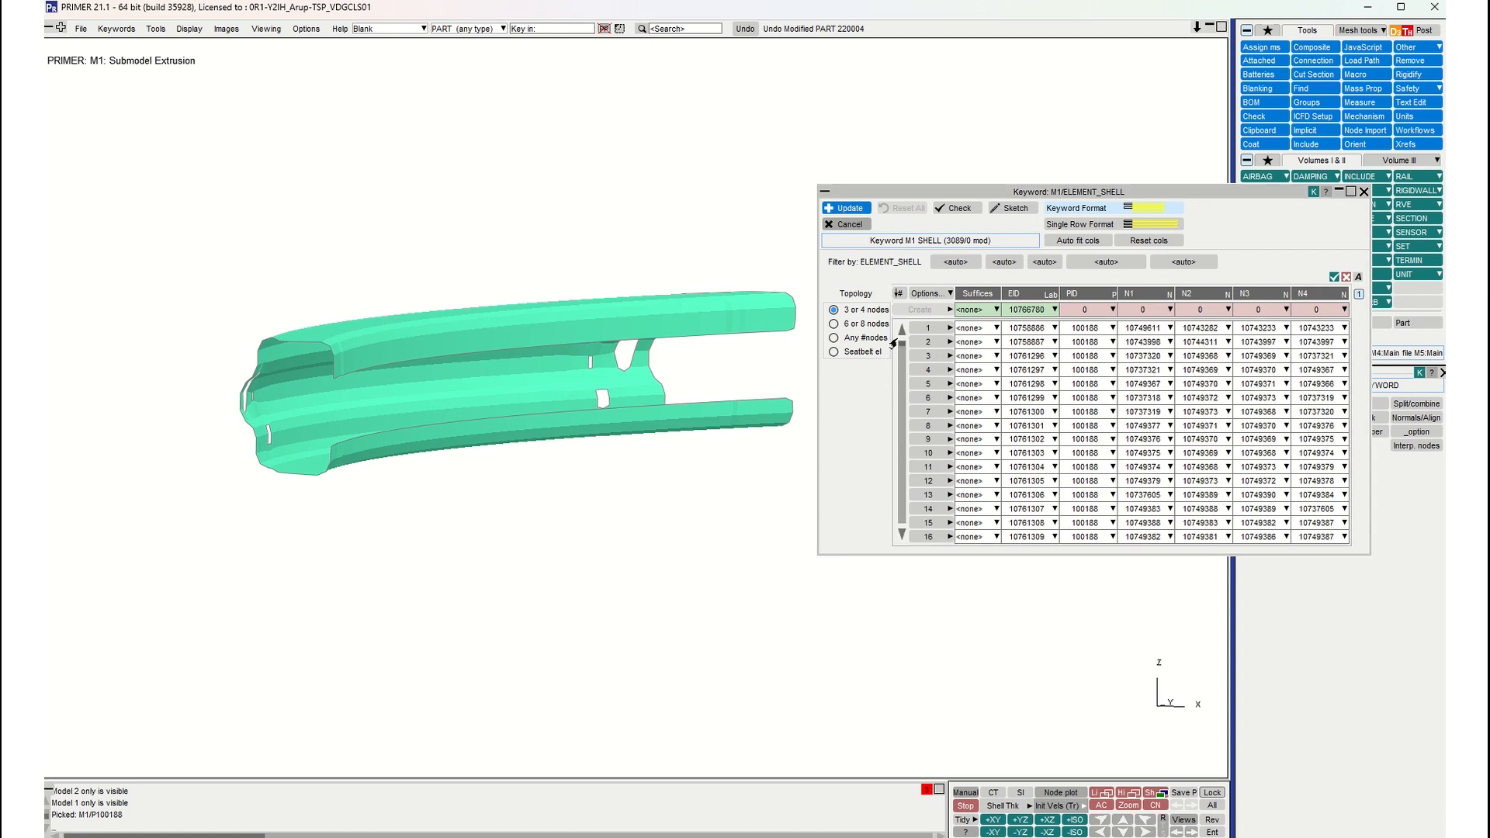
Step: Start selecting shells for the keyword editor and pick three individual shells on the beam's upper flange
{"action": "left_click", "coordinate": [924, 295]}
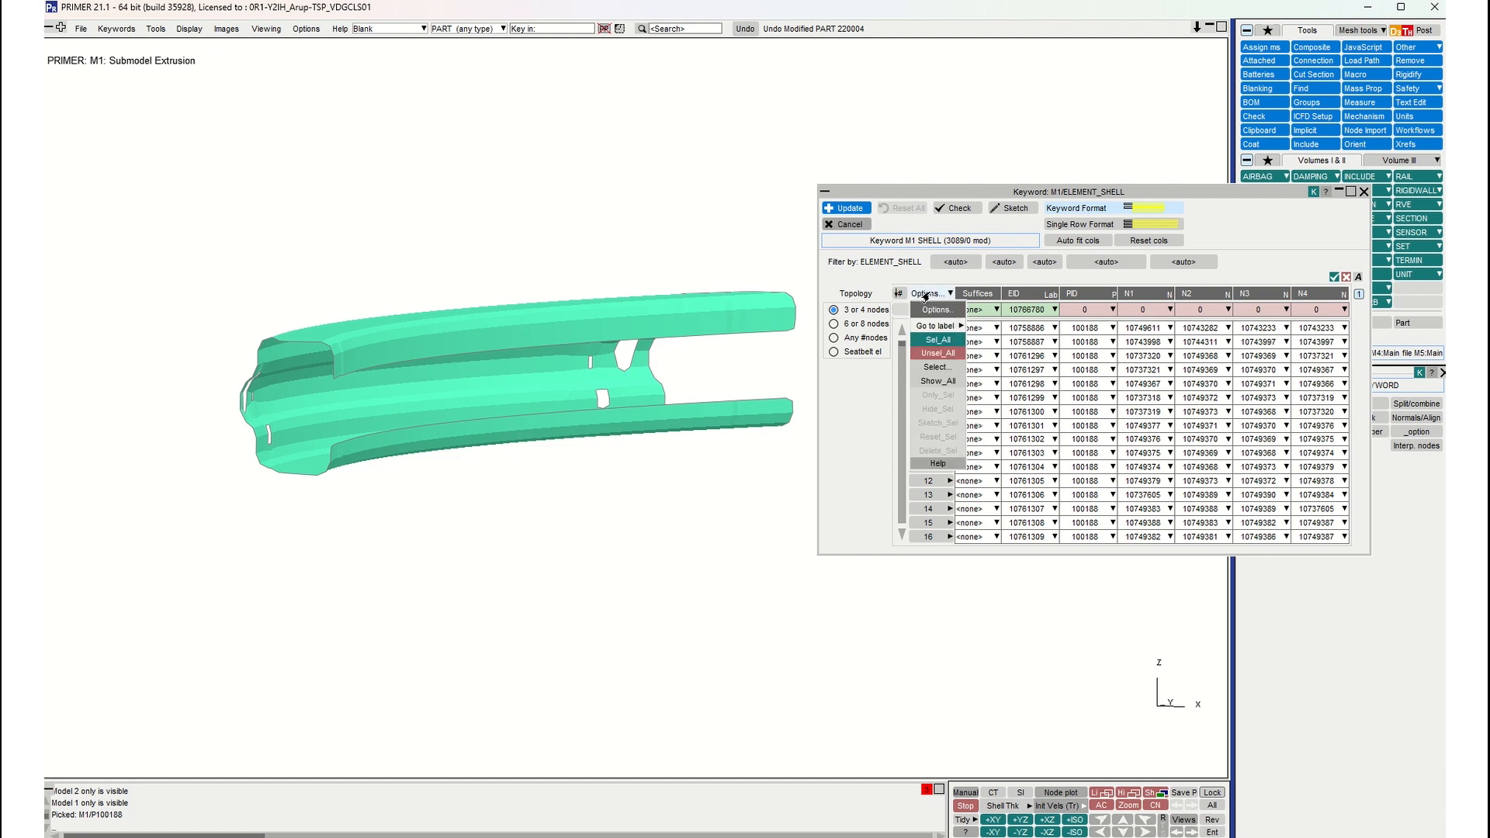
{"action": "left_click", "coordinate": [930, 365]}
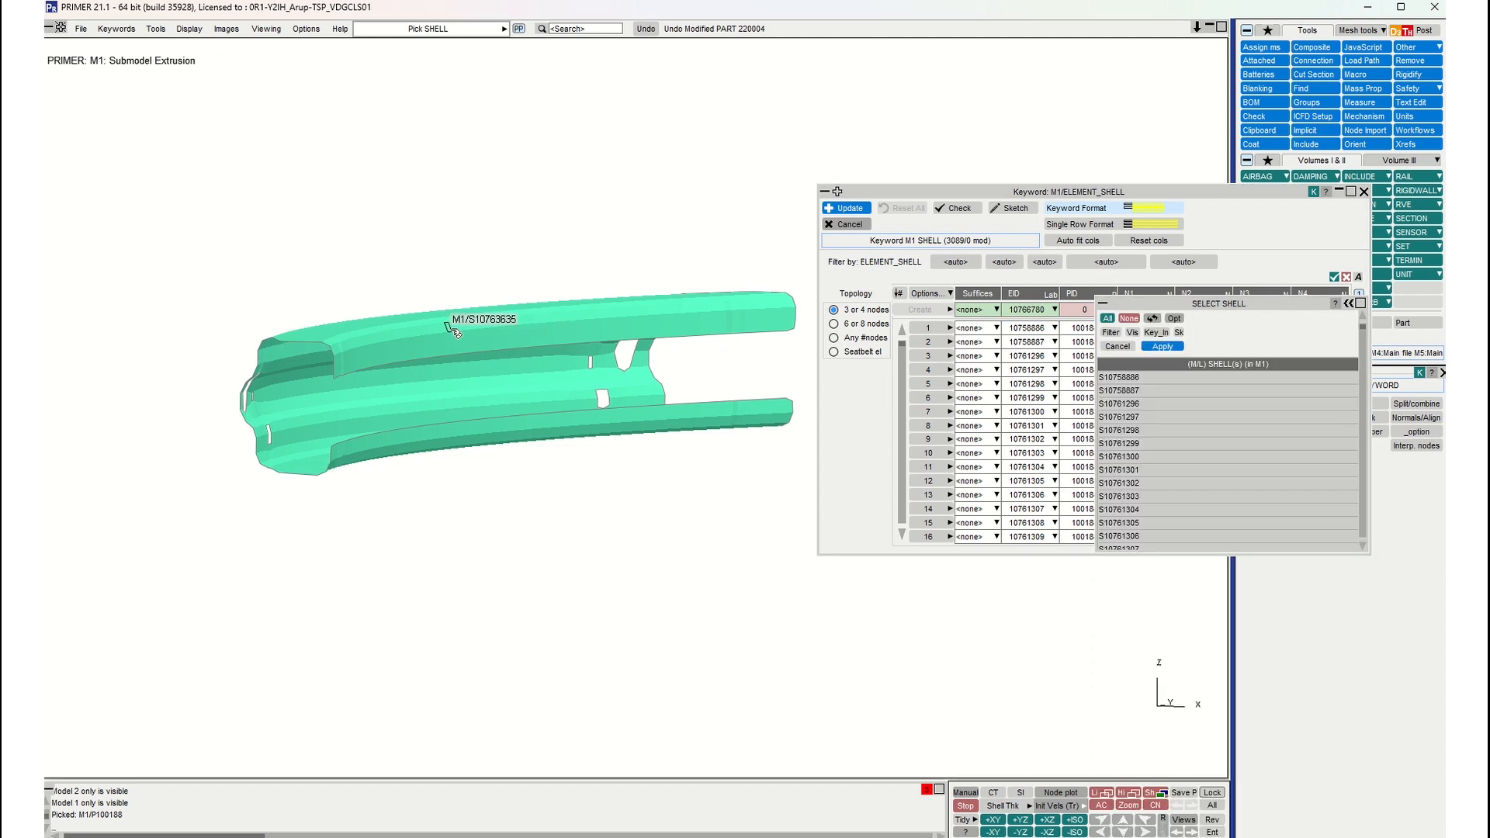
{"action": "scroll", "coordinate": [461, 337], "scroll_direction": "up", "scroll_amount": 2}
{"action": "scroll", "coordinate": [461, 337], "scroll_direction": "up", "scroll_amount": 1}
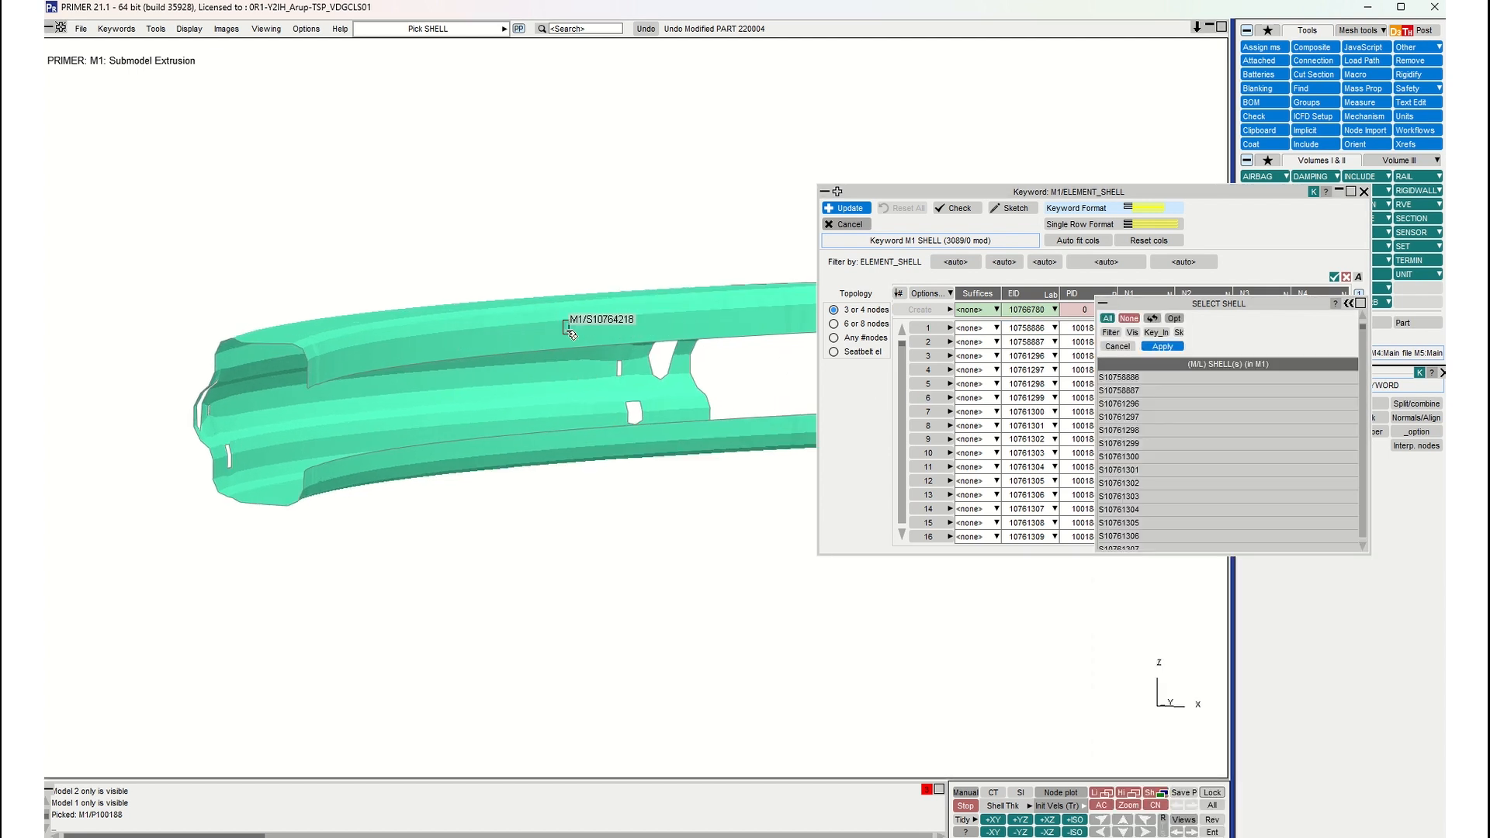
{"action": "left_click", "coordinate": [545, 341]}
{"action": "left_click", "coordinate": [568, 327]}
{"action": "left_click", "coordinate": [625, 321]}
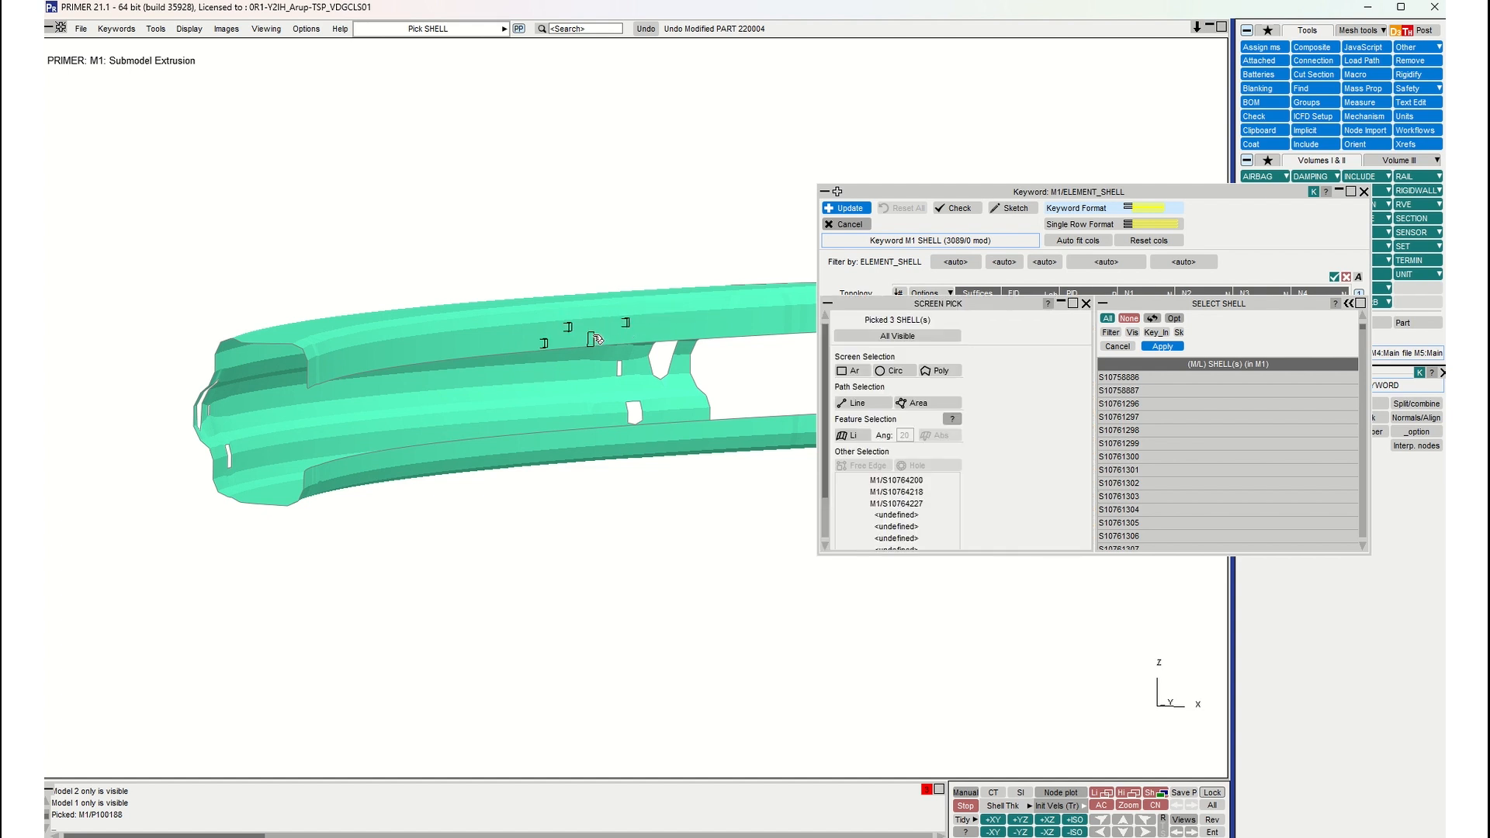
Step: Add the whole strip of shells along the upper flange to the picks using feature-angle selection
{"action": "left_click", "coordinate": [1116, 334]}
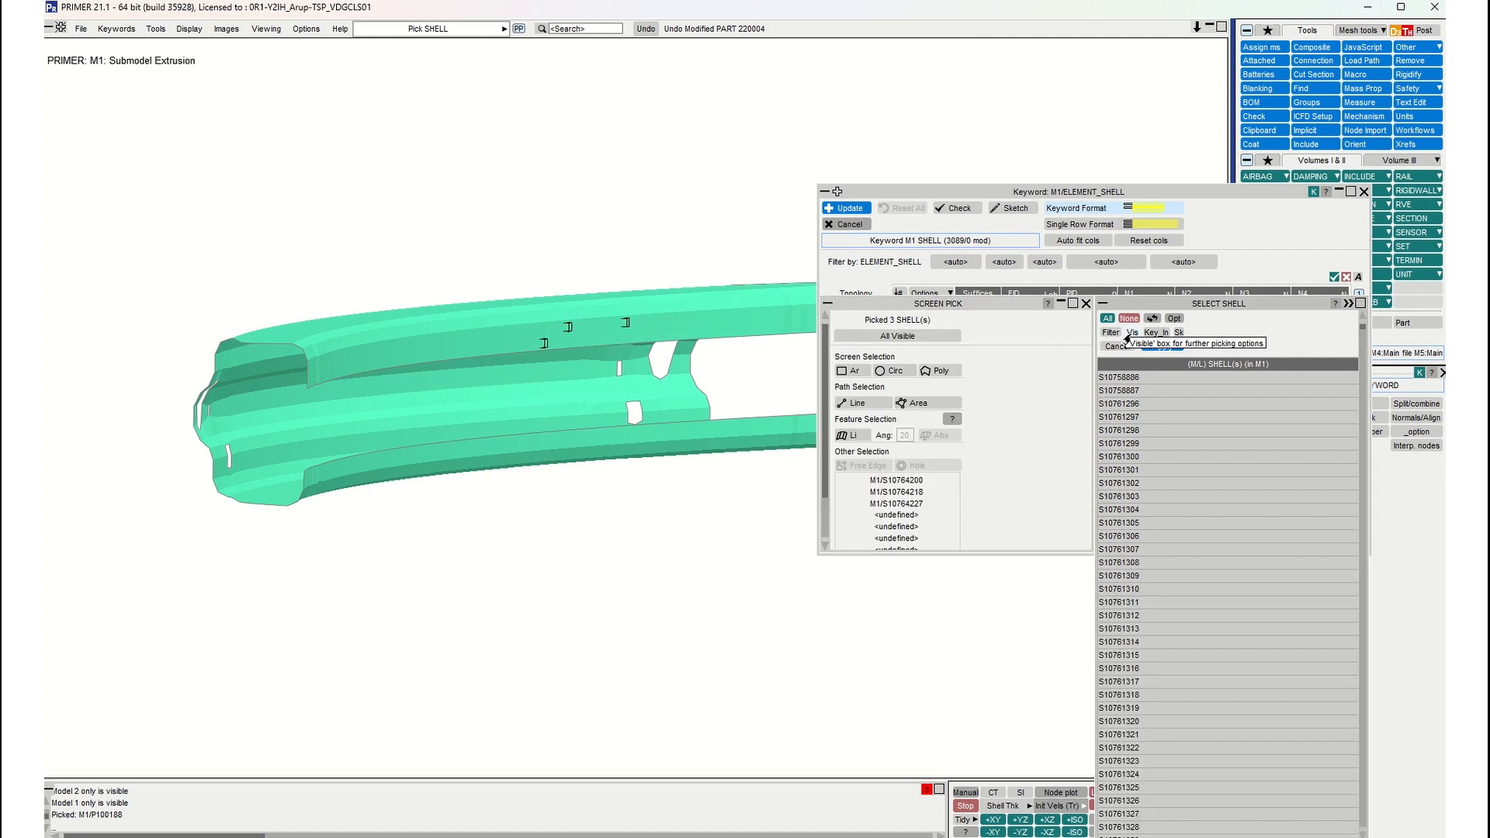
{"action": "left_click", "coordinate": [1129, 340]}
{"action": "mouse_move", "coordinate": [616, 337]}
{"action": "left_mouse_down", "text": "shift"}
{"action": "mouse_move", "coordinate": [619, 326]}
{"action": "mouse_move", "coordinate": [603, 335]}
{"action": "left_mouse_up", "text": "shift"}
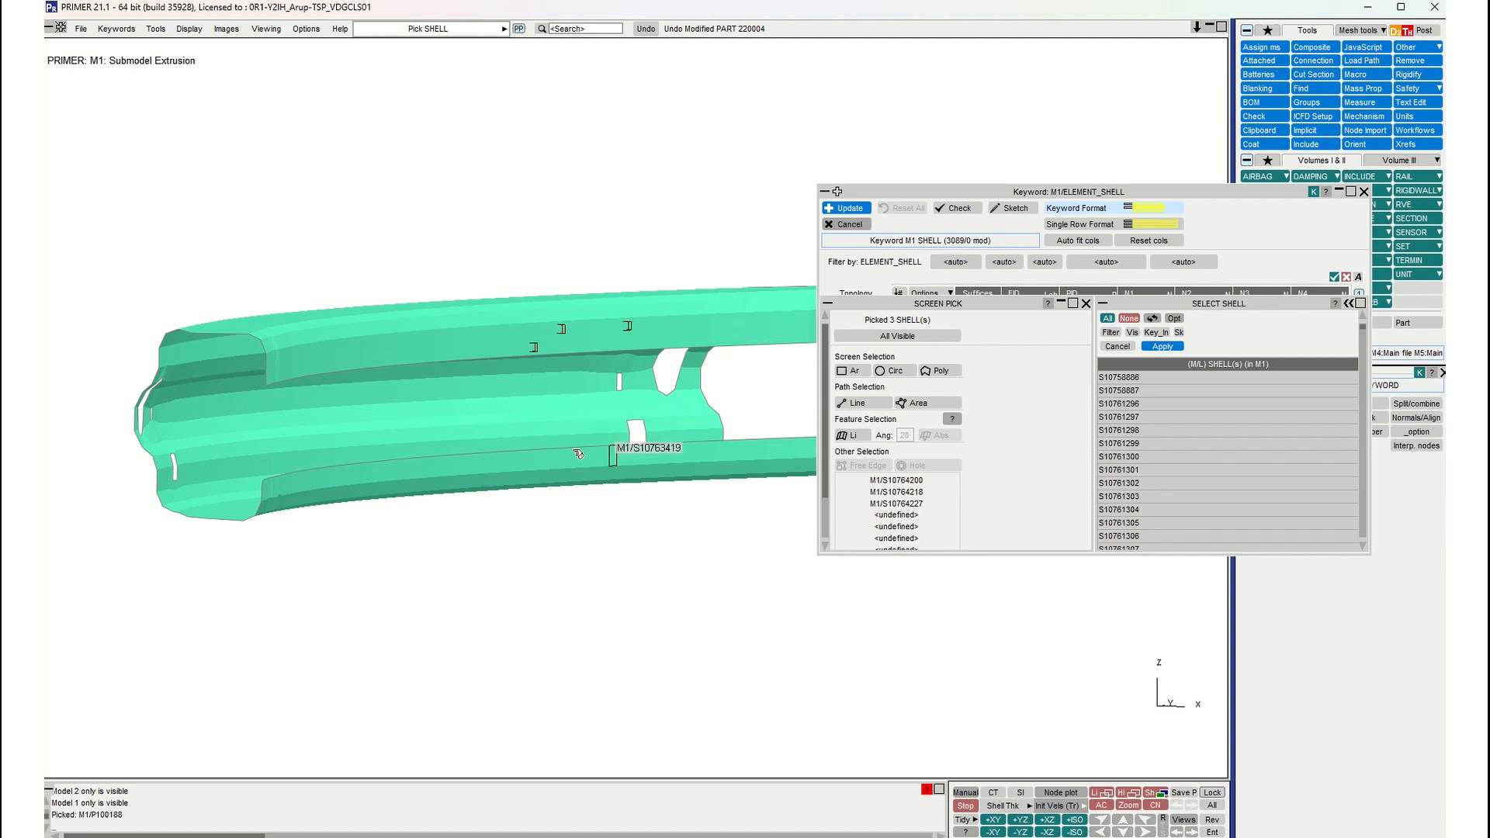
{"action": "left_click", "coordinate": [843, 437]}
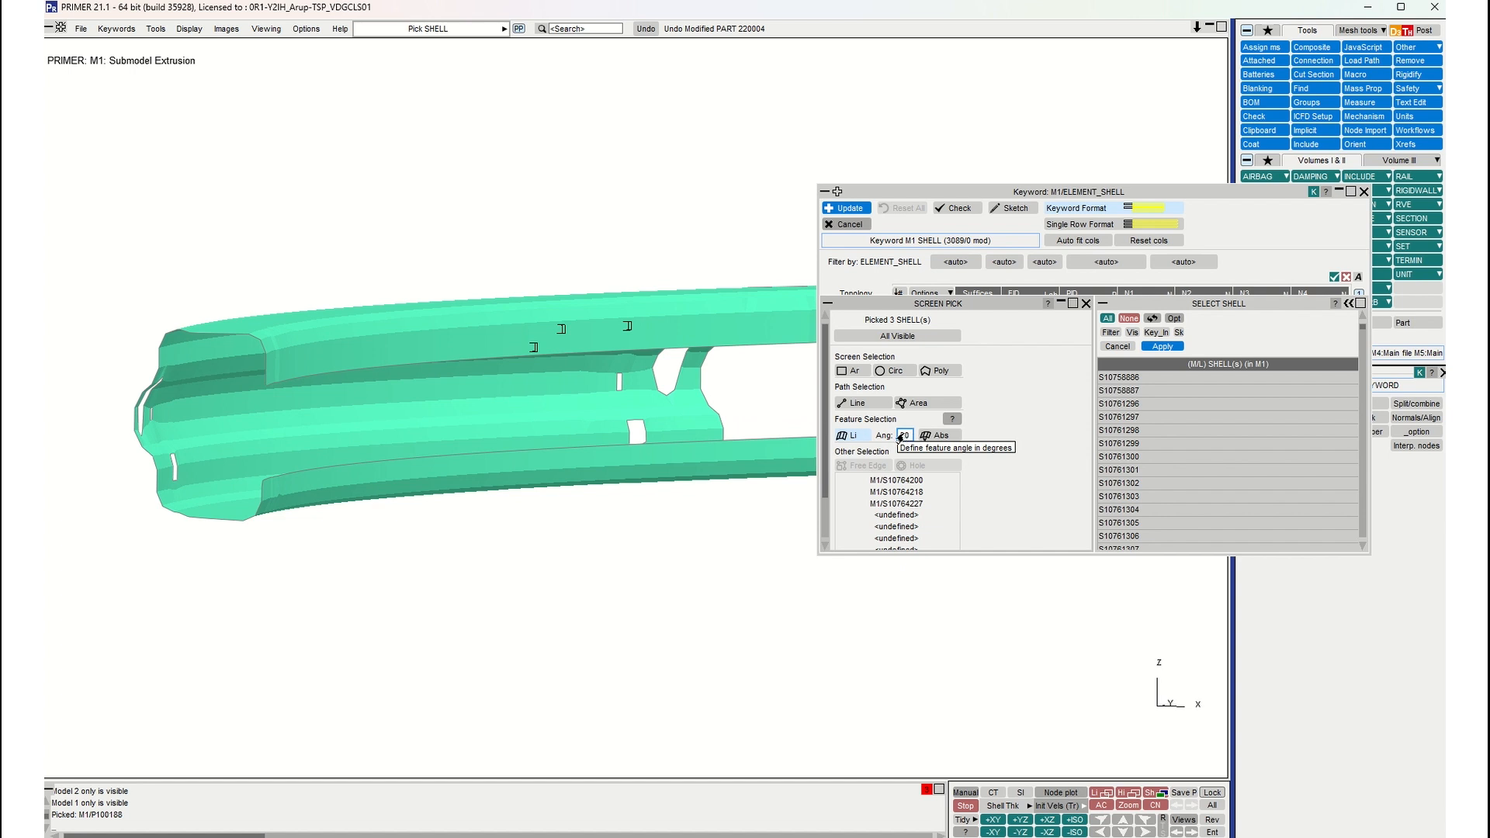
{"action": "left_click_drag", "start_coordinate": [582, 359], "coordinate": [539, 336], "text": "shift"}
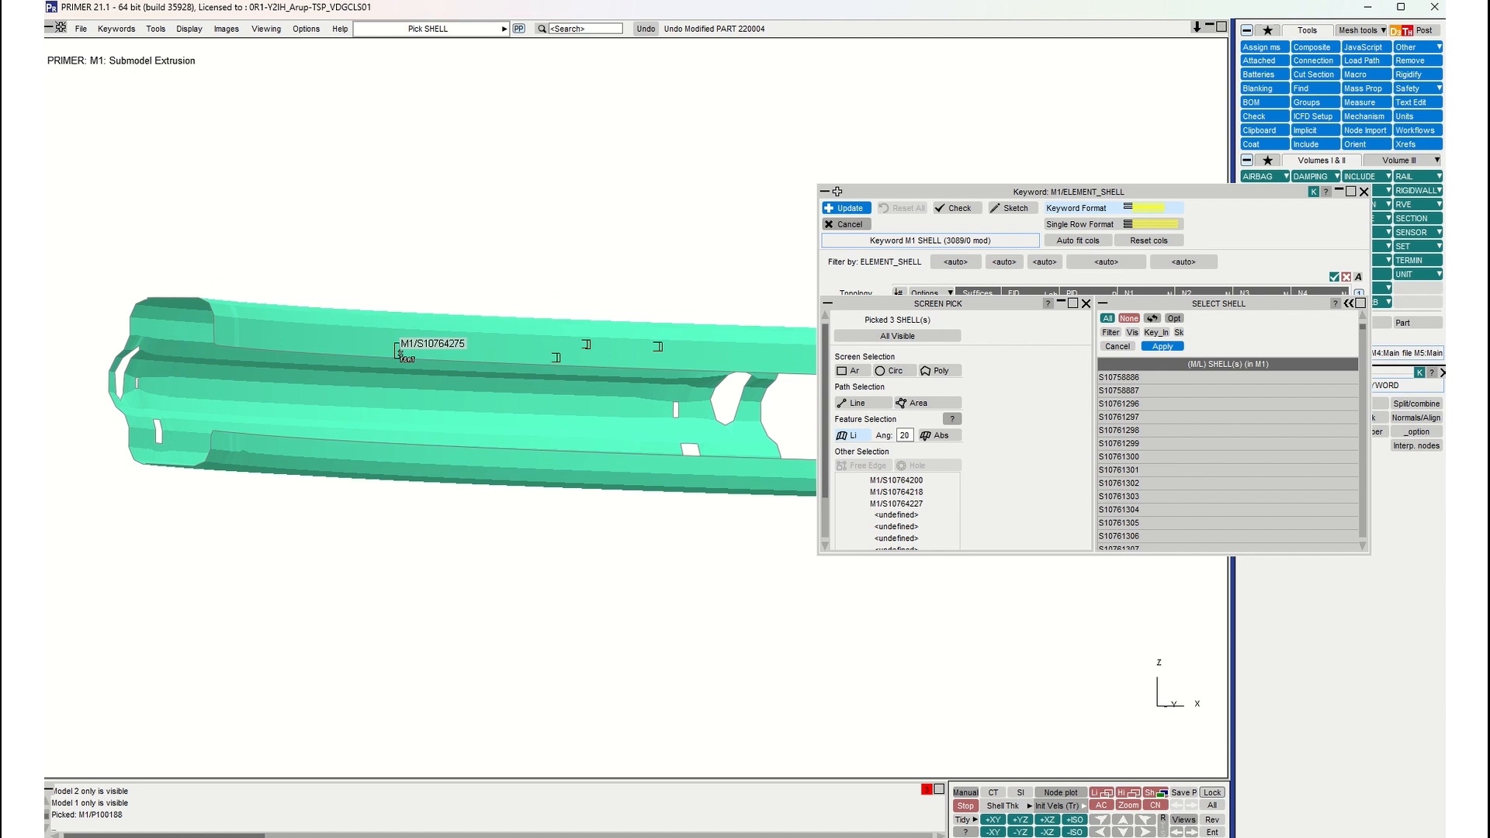
{"action": "left_click", "coordinate": [444, 338]}
{"action": "left_click_drag", "start_coordinate": [444, 339], "coordinate": [519, 345], "text": "shift"}
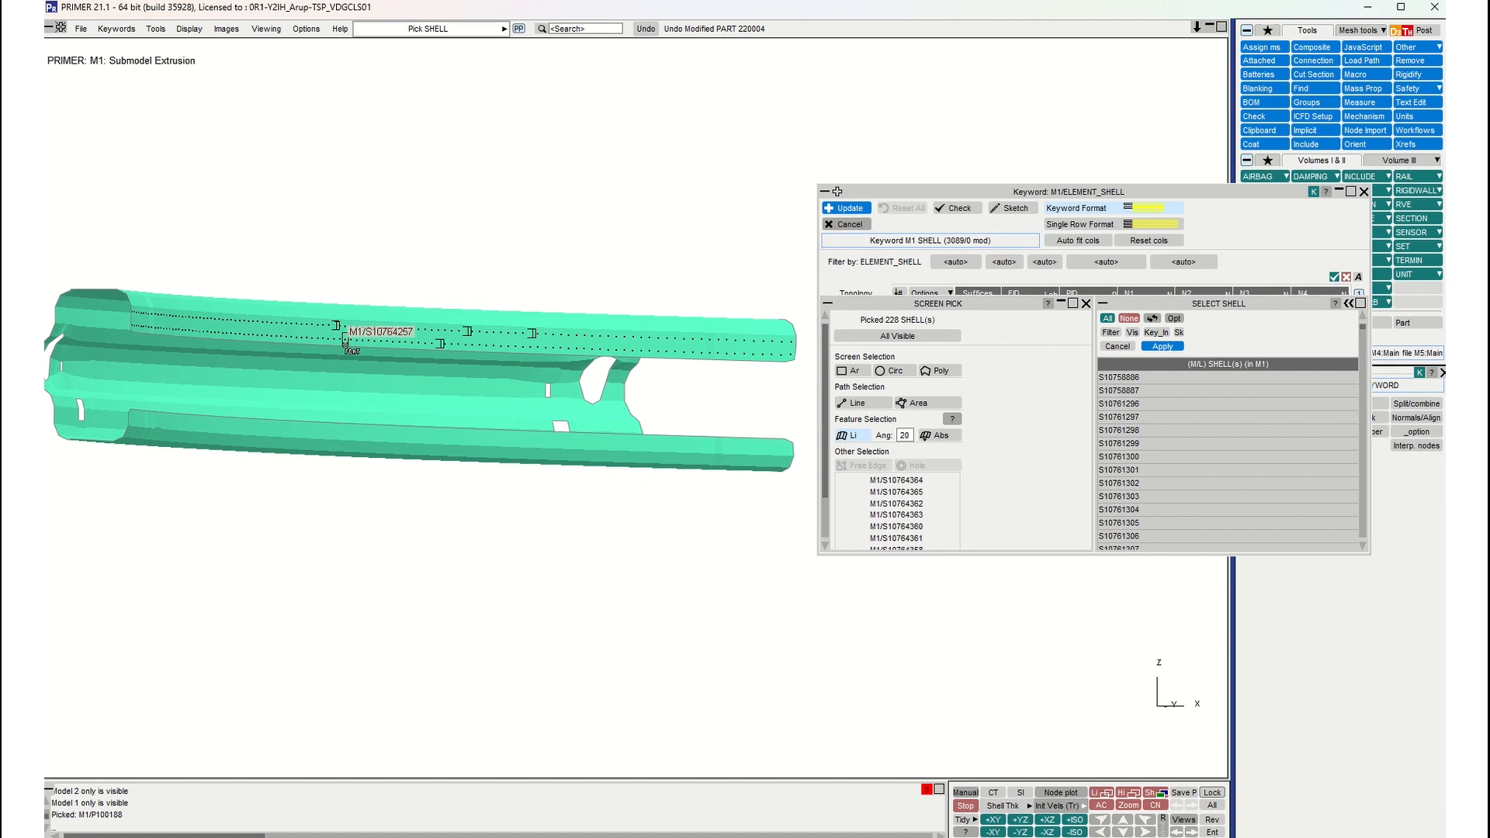
Step: Add the strips of shells along the lower flange to the picks with the same feature-angle selection
{"action": "left_click_drag", "start_coordinate": [319, 374], "coordinate": [282, 409], "text": "shift"}
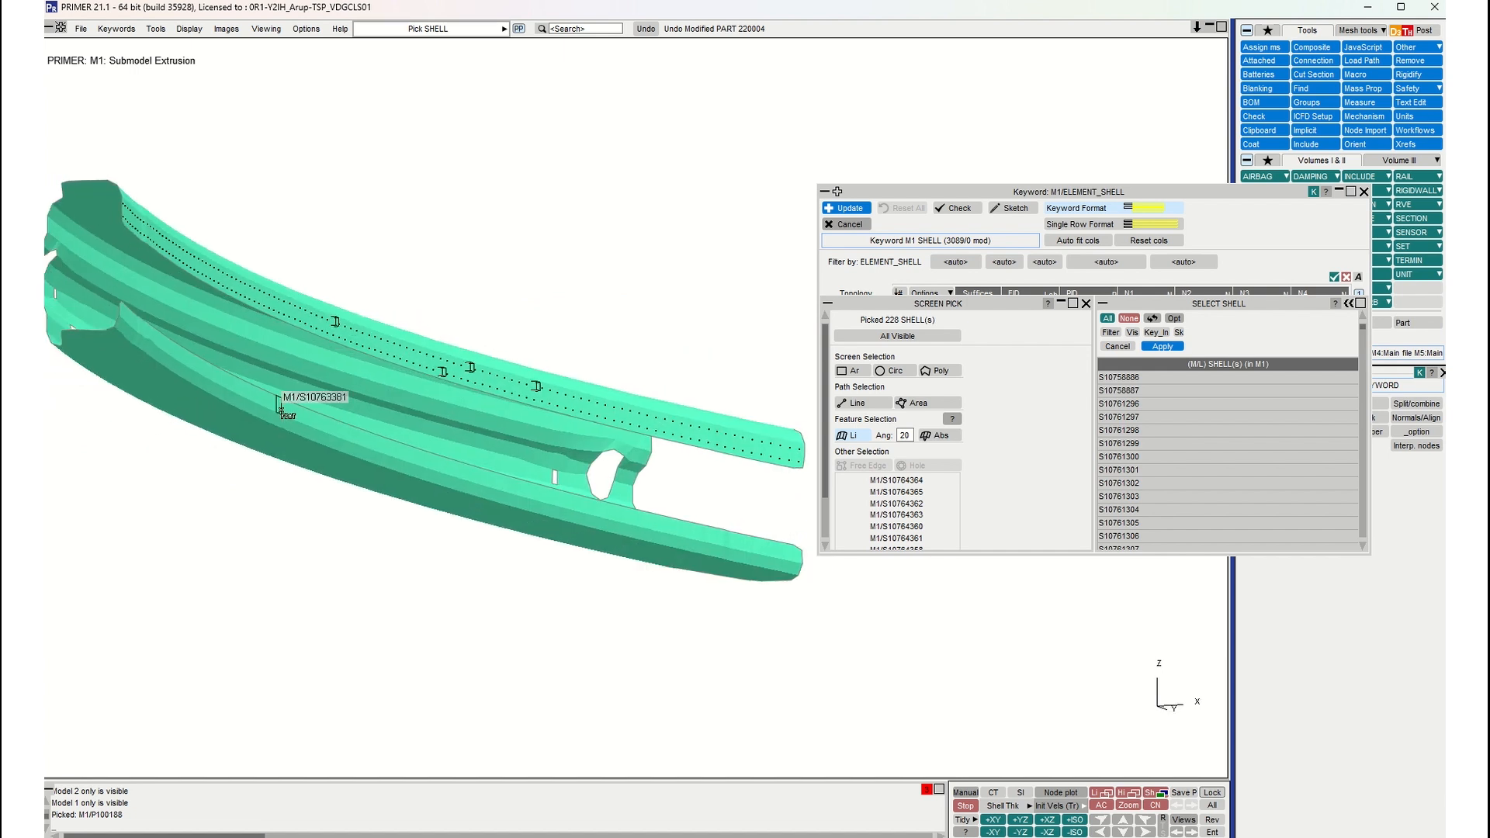
{"action": "left_click_drag", "start_coordinate": [361, 374], "coordinate": [380, 400], "text": "shift"}
{"action": "left_click", "coordinate": [283, 433]}
{"action": "left_click", "coordinate": [235, 449]}
{"action": "left_click_drag", "start_coordinate": [269, 362], "coordinate": [590, 358], "text": "shift"}
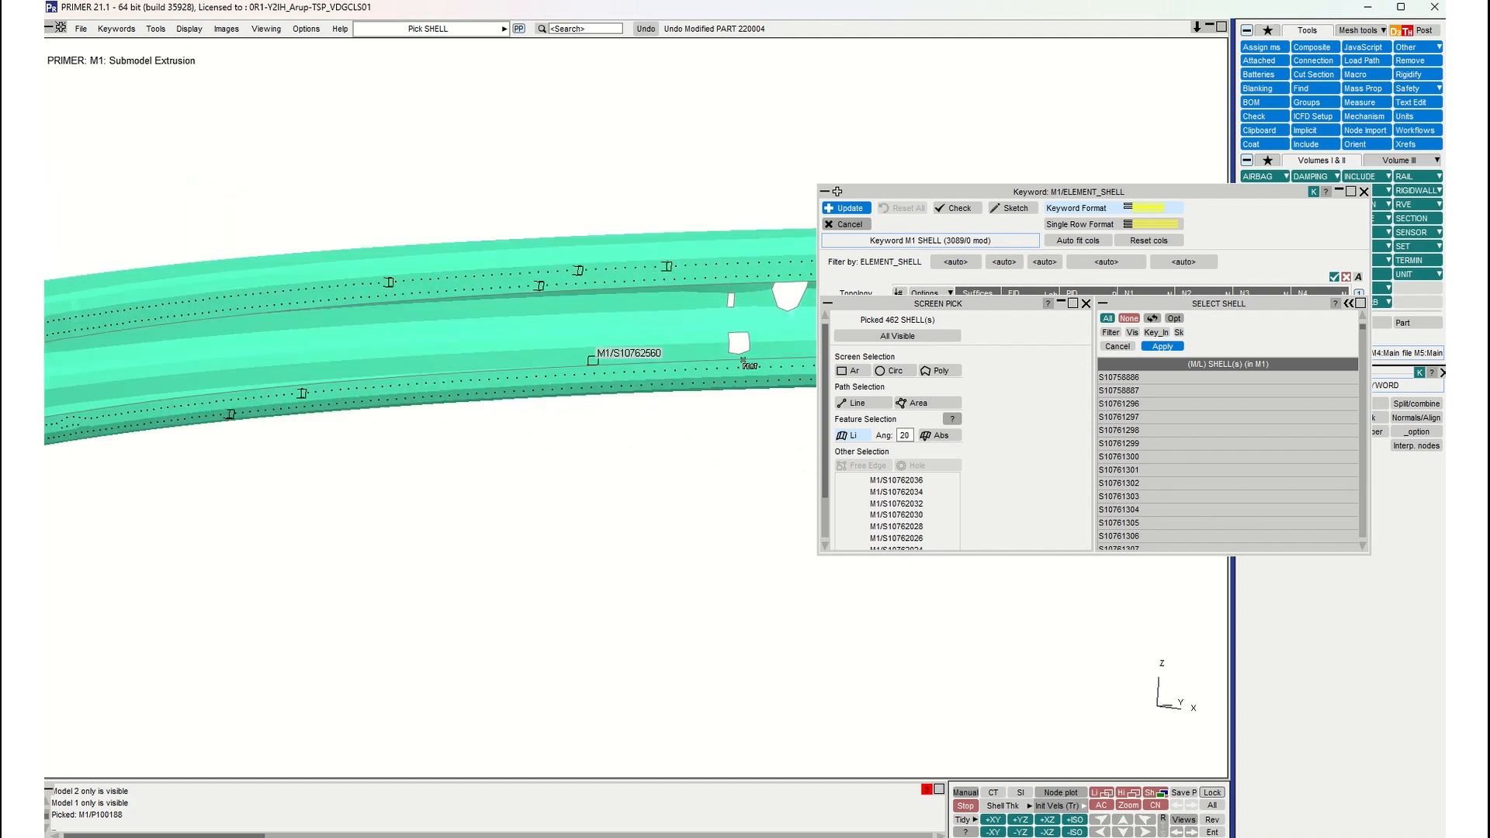
Step: Accept the picked flange shells and limit the ELEMENT_SHELL table to only the selected rows
{"action": "left_click", "coordinate": [1164, 347]}
{"action": "left_click_drag", "start_coordinate": [435, 365], "coordinate": [492, 367], "text": "shift"}
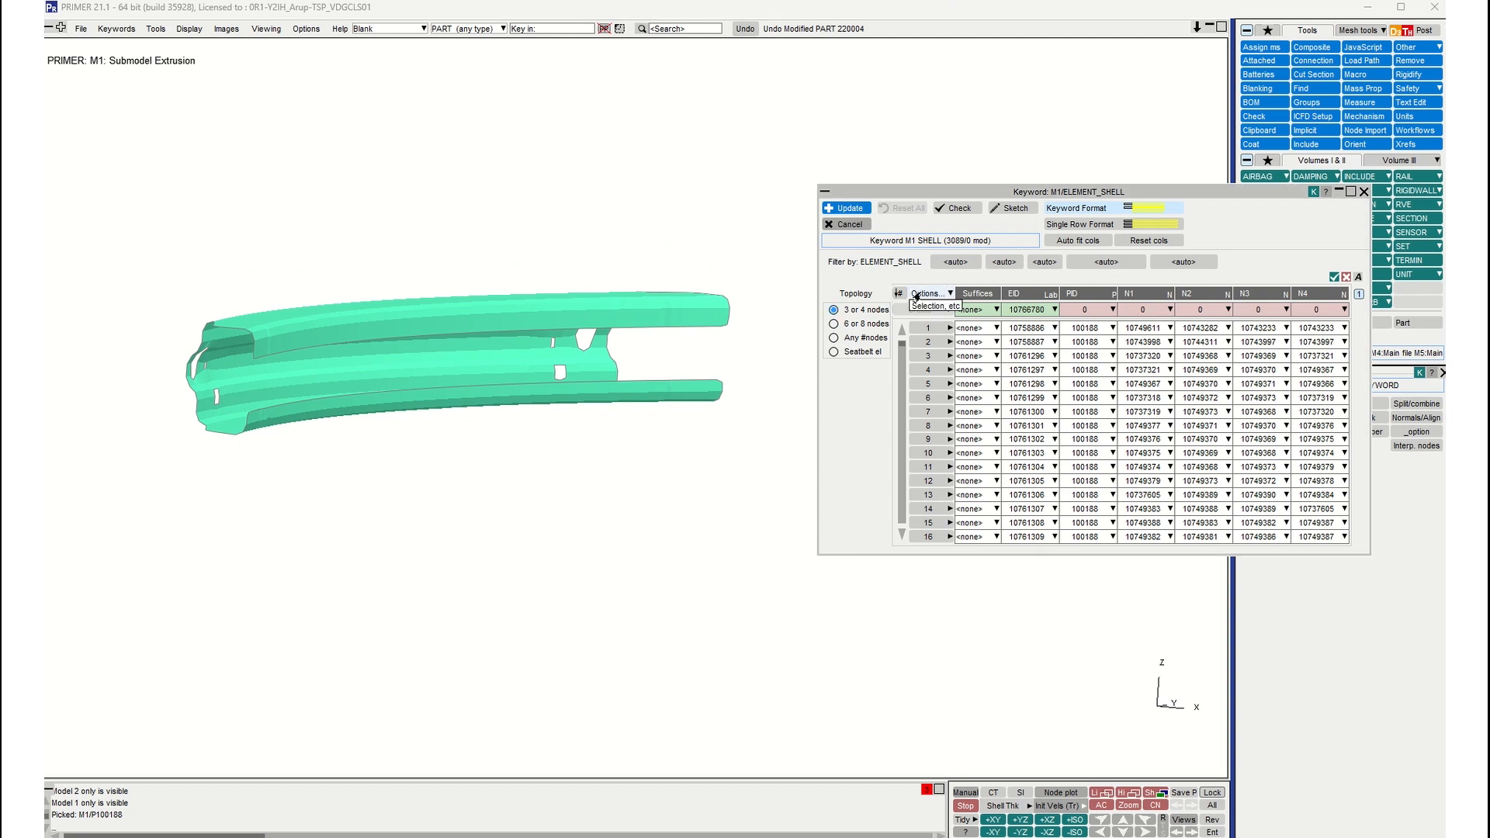
{"action": "left_click_drag", "start_coordinate": [526, 328], "coordinate": [543, 369], "text": "shift"}
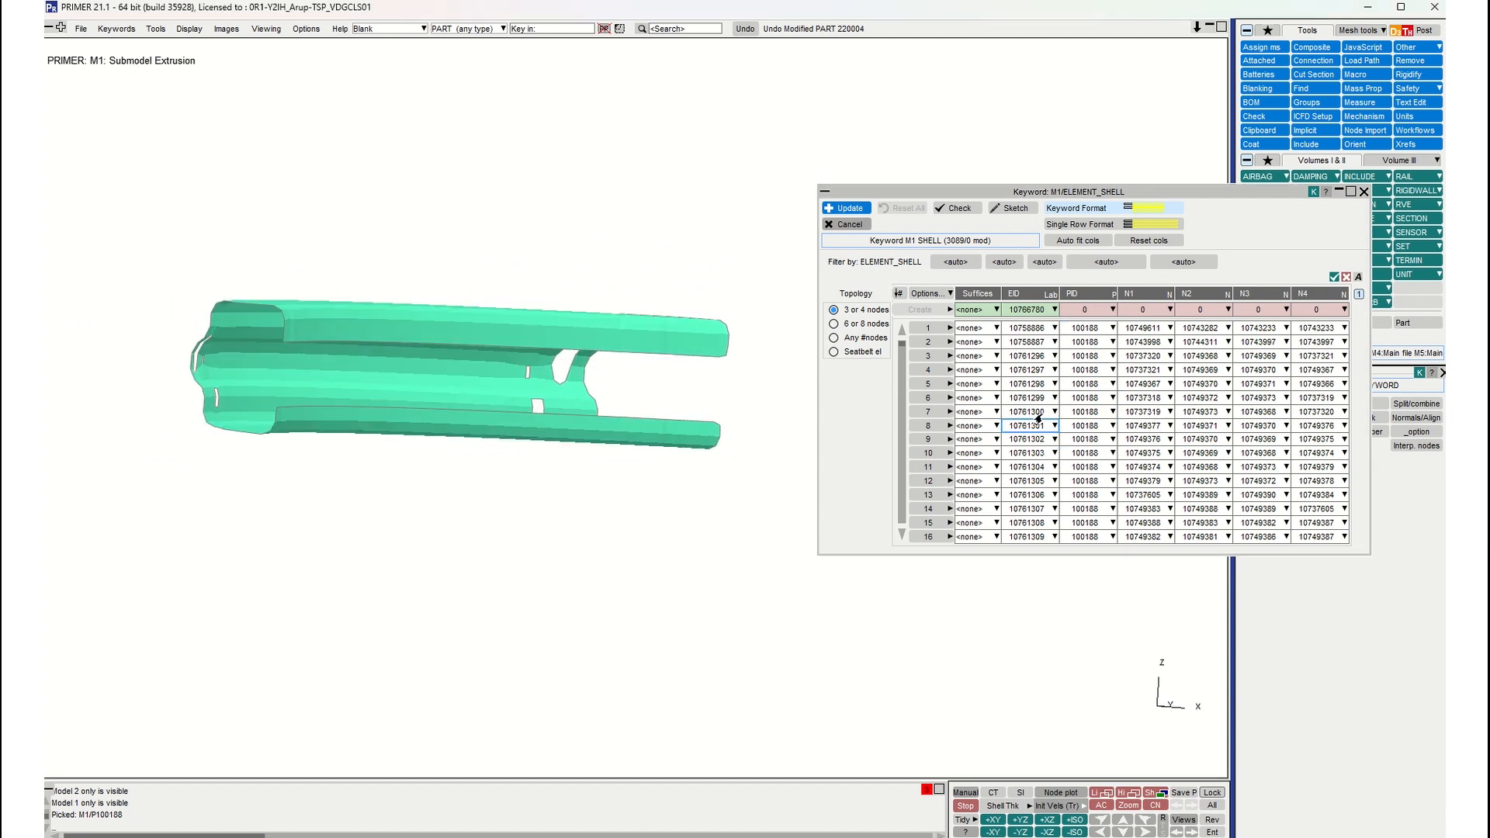
{"action": "left_click", "coordinate": [936, 293]}
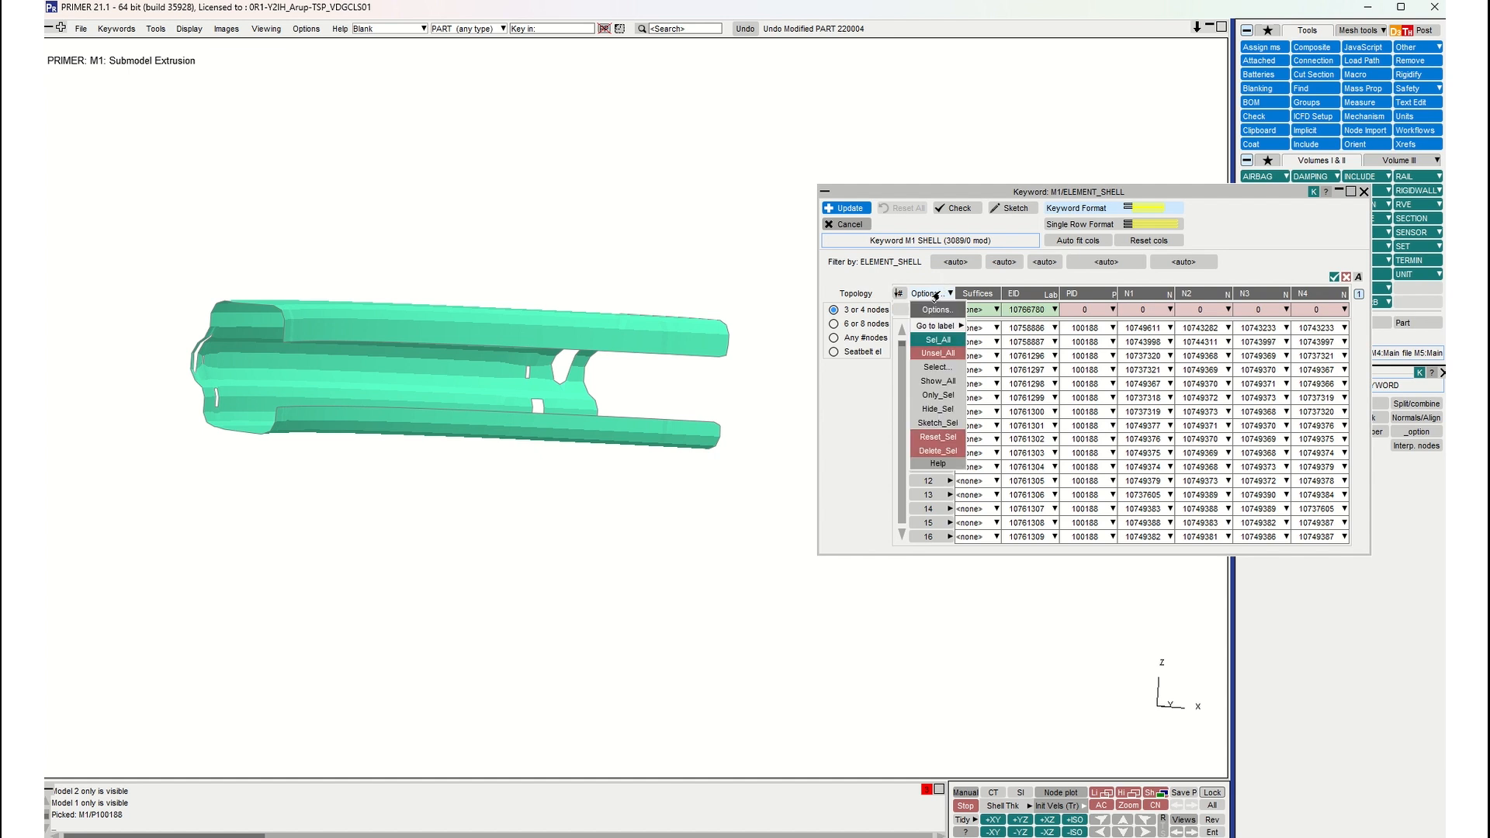
{"action": "left_click", "coordinate": [935, 396]}
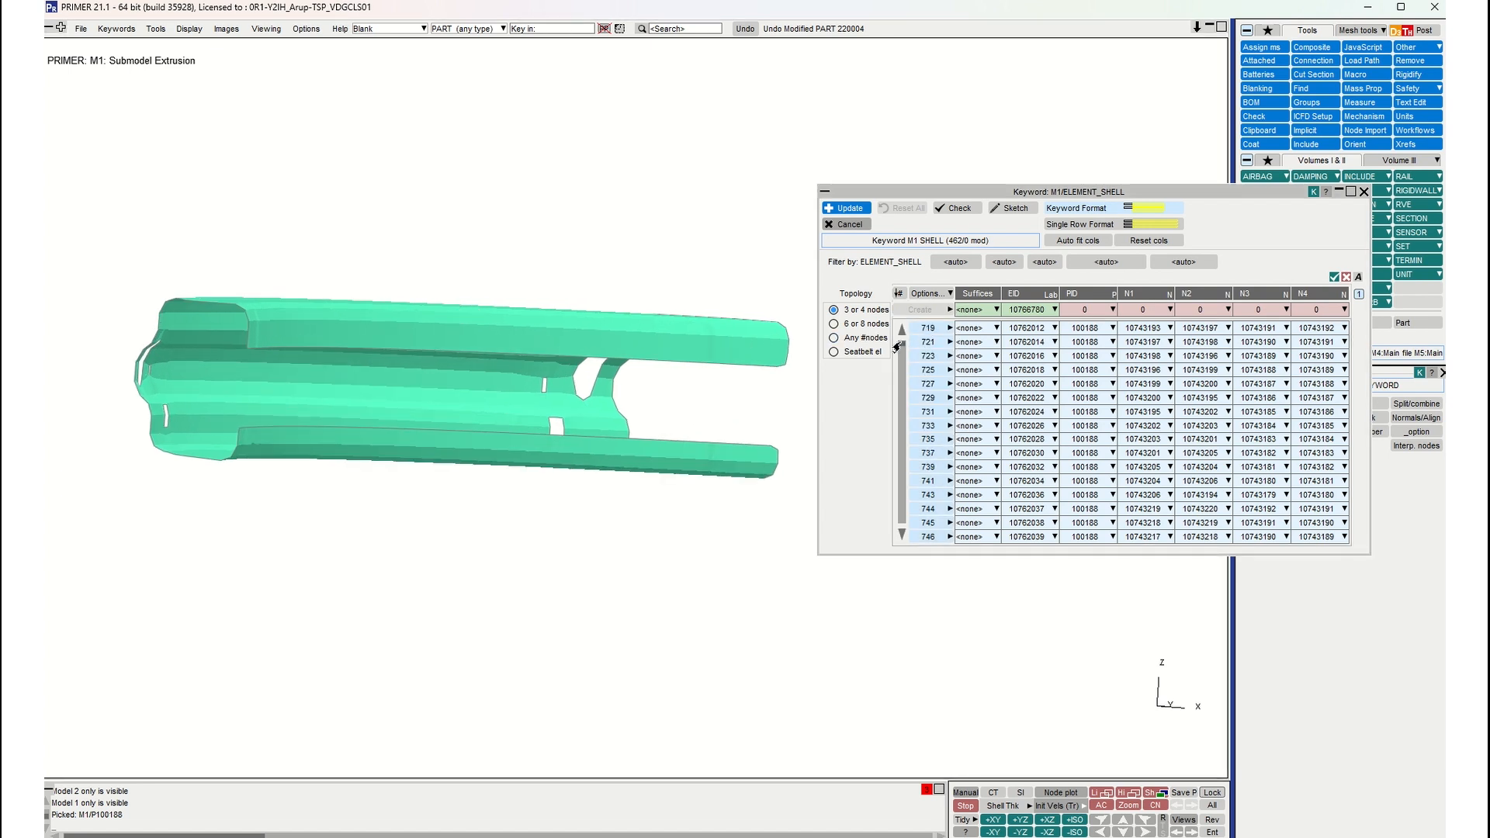
{"action": "mouse_move", "coordinate": [897, 350]}
{"action": "left_mouse_down"}
{"action": "mouse_move", "coordinate": [892, 533]}
{"action": "mouse_move", "coordinate": [897, 345]}
{"action": "left_mouse_up"}
Step: Sketch the selected shells on the model and inspect the marked strips along both flanges of the beam
{"action": "left_click", "coordinate": [923, 296]}
{"action": "left_click", "coordinate": [936, 418]}
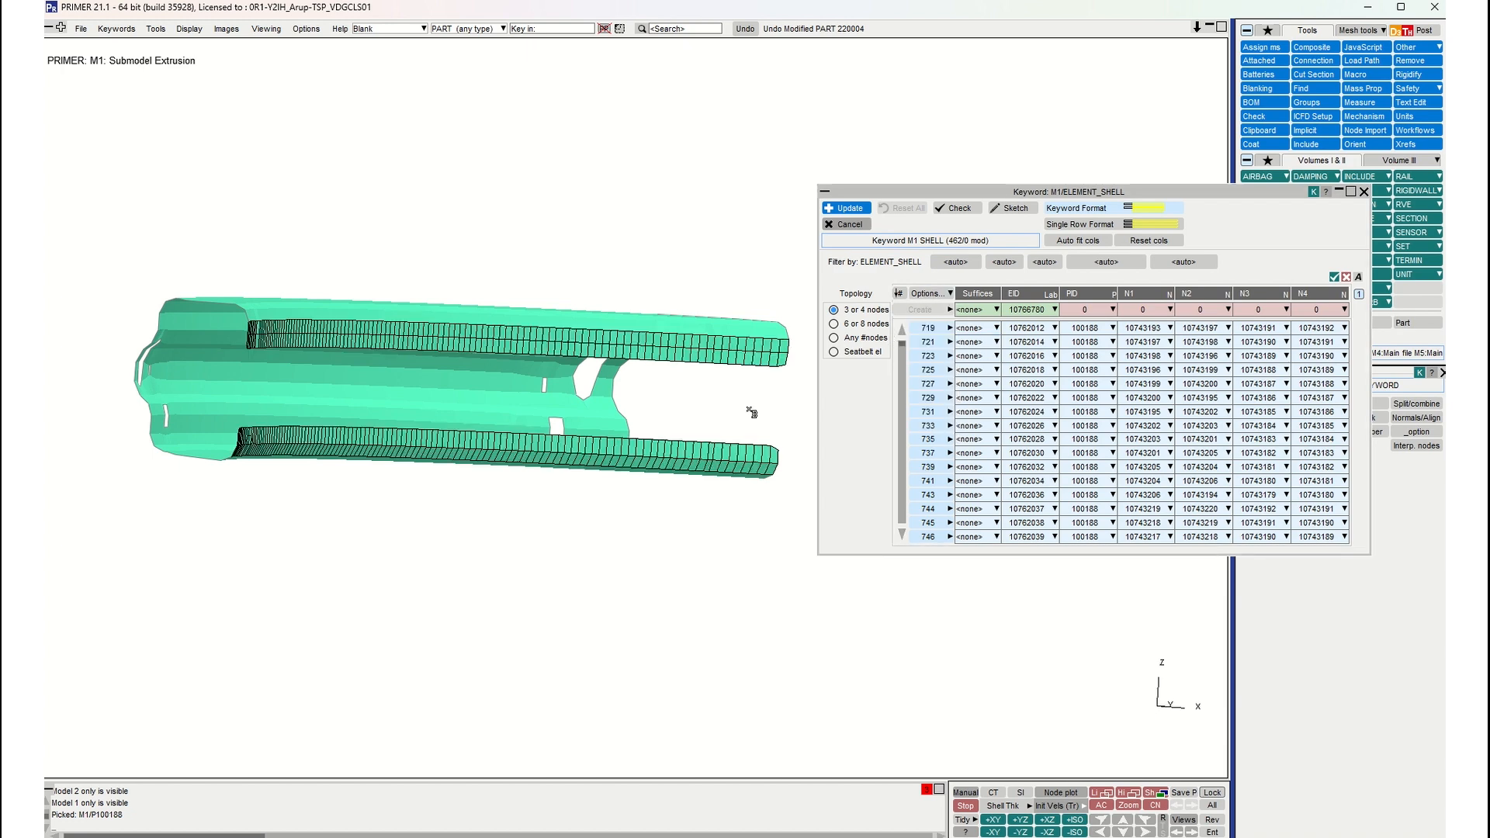
{"action": "scroll", "coordinate": [499, 334], "scroll_direction": "up", "scroll_amount": 5}
{"action": "middle_click_drag", "start_coordinate": [315, 315], "coordinate": [559, 241], "text": "shift"}
{"action": "middle_click_drag", "start_coordinate": [124, 281], "coordinate": [441, 283], "text": "shift"}
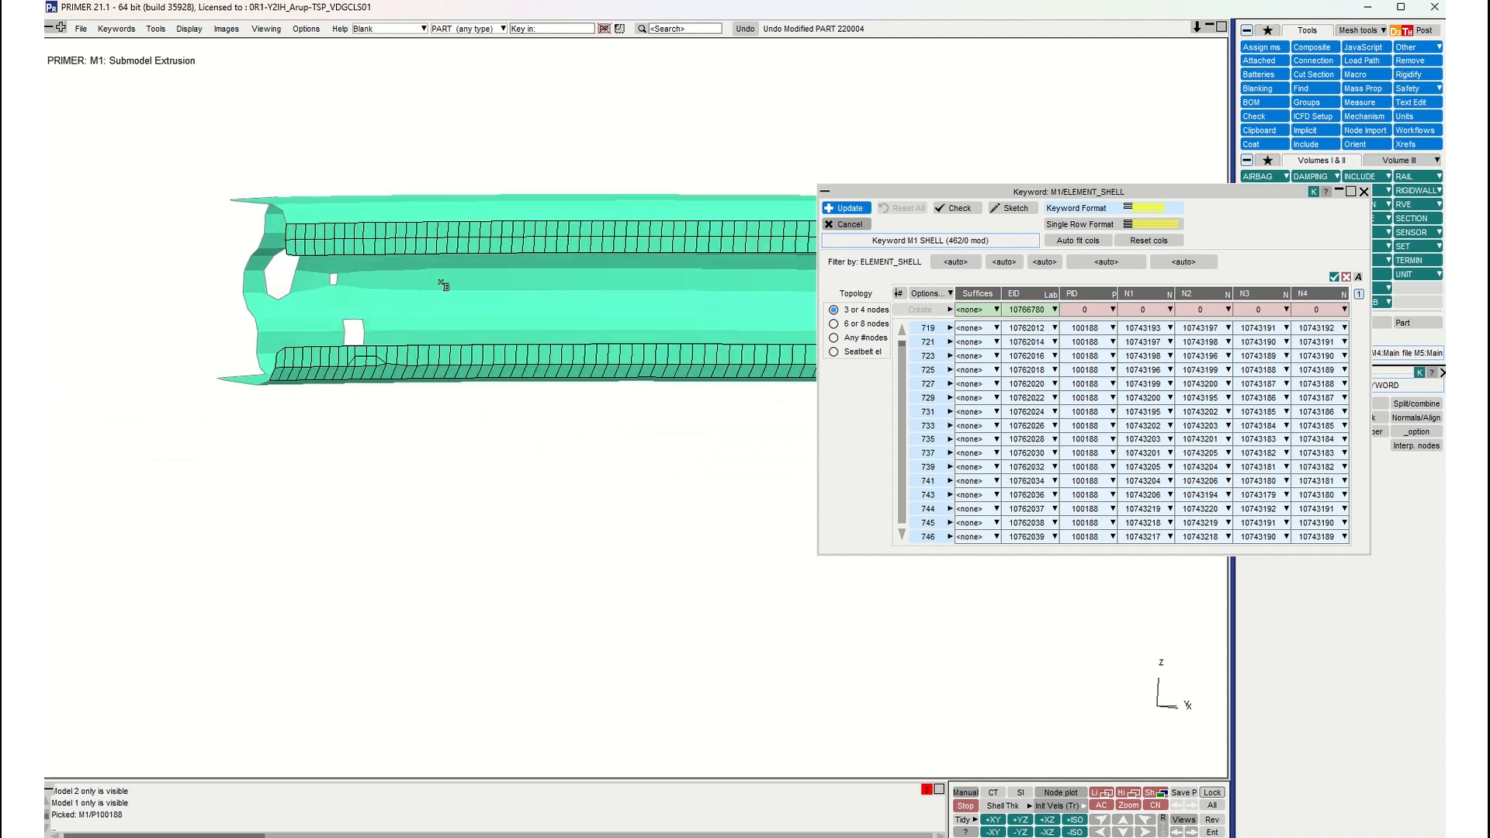
{"action": "left_click_drag", "start_coordinate": [428, 279], "coordinate": [460, 267], "text": "shift"}
{"action": "middle_click_drag", "start_coordinate": [701, 240], "coordinate": [404, 276], "text": "shift"}
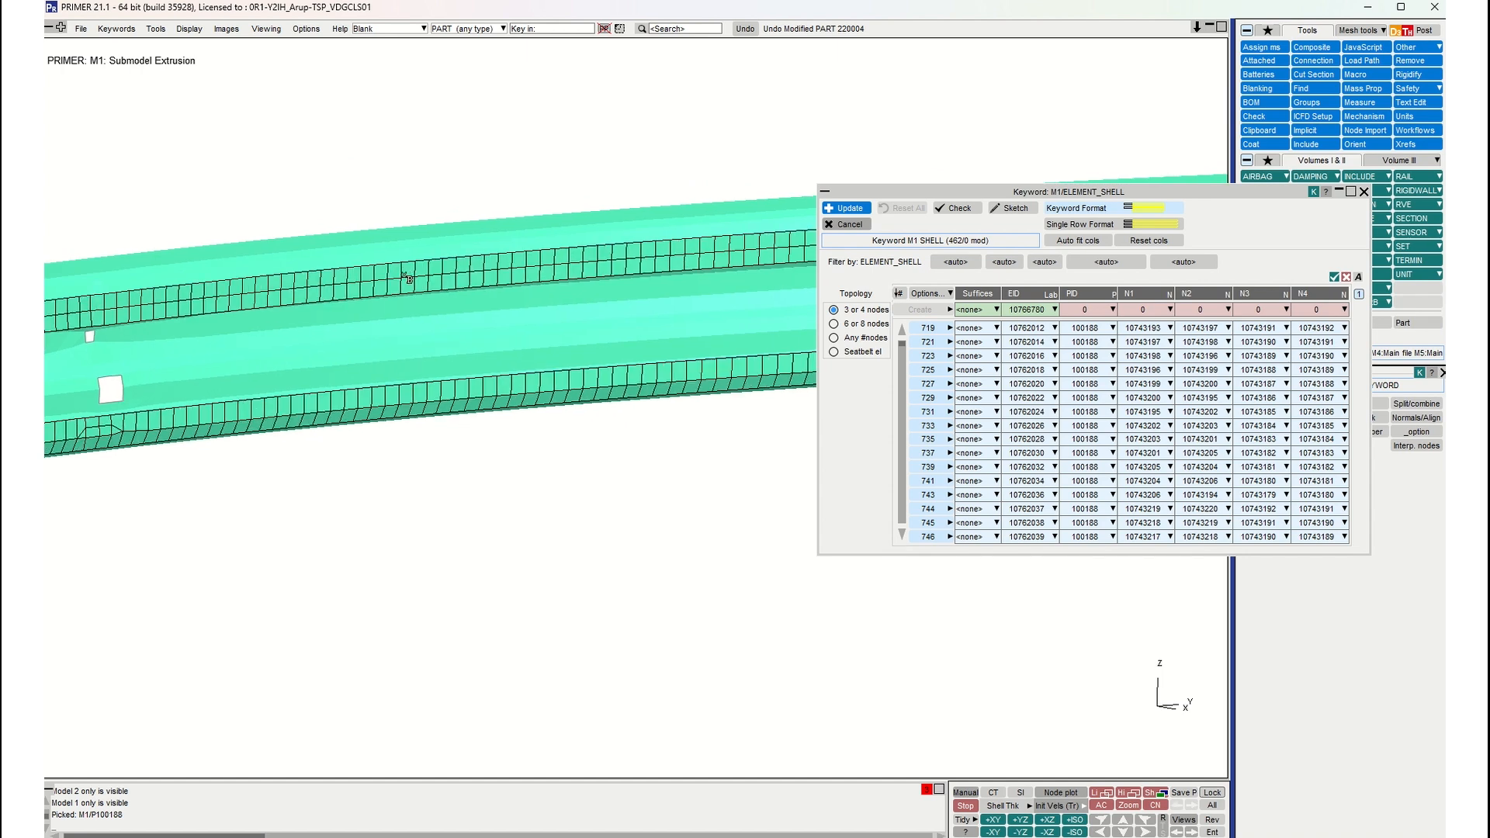
{"action": "scroll", "coordinate": [404, 276], "scroll_direction": "down", "scroll_amount": 5}
{"action": "left_click_drag", "start_coordinate": [432, 283], "coordinate": [505, 280], "text": "shift"}
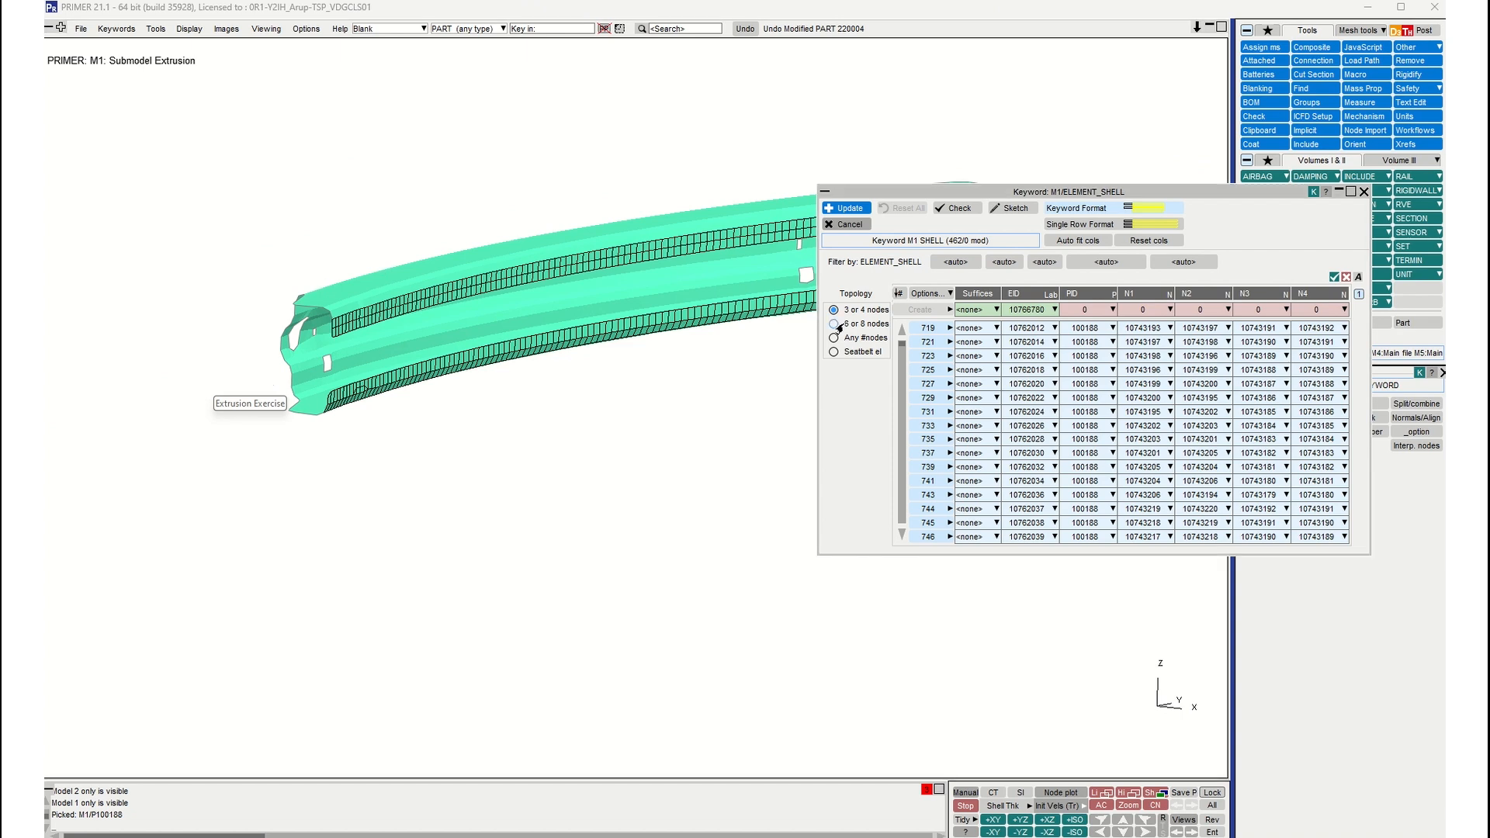
Step: Move the editor clear of the beam and assign the THICKNESS suffix to all selected shells
{"action": "left_click_drag", "start_coordinate": [993, 193], "coordinate": [907, 308]}
{"action": "middle_click_drag", "start_coordinate": [587, 290], "coordinate": [505, 248], "text": "shift"}
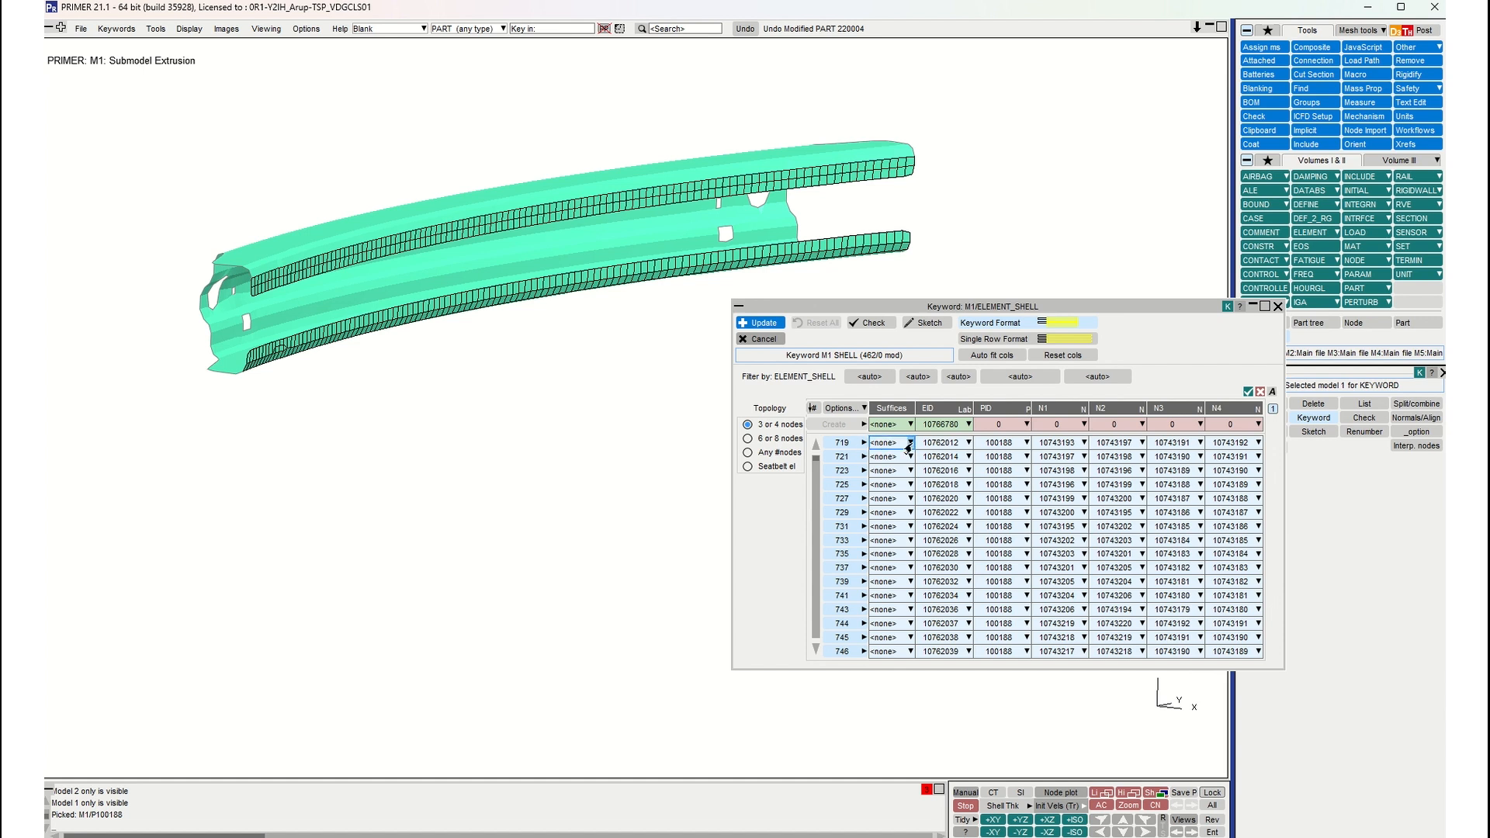
{"action": "left_click", "coordinate": [907, 448]}
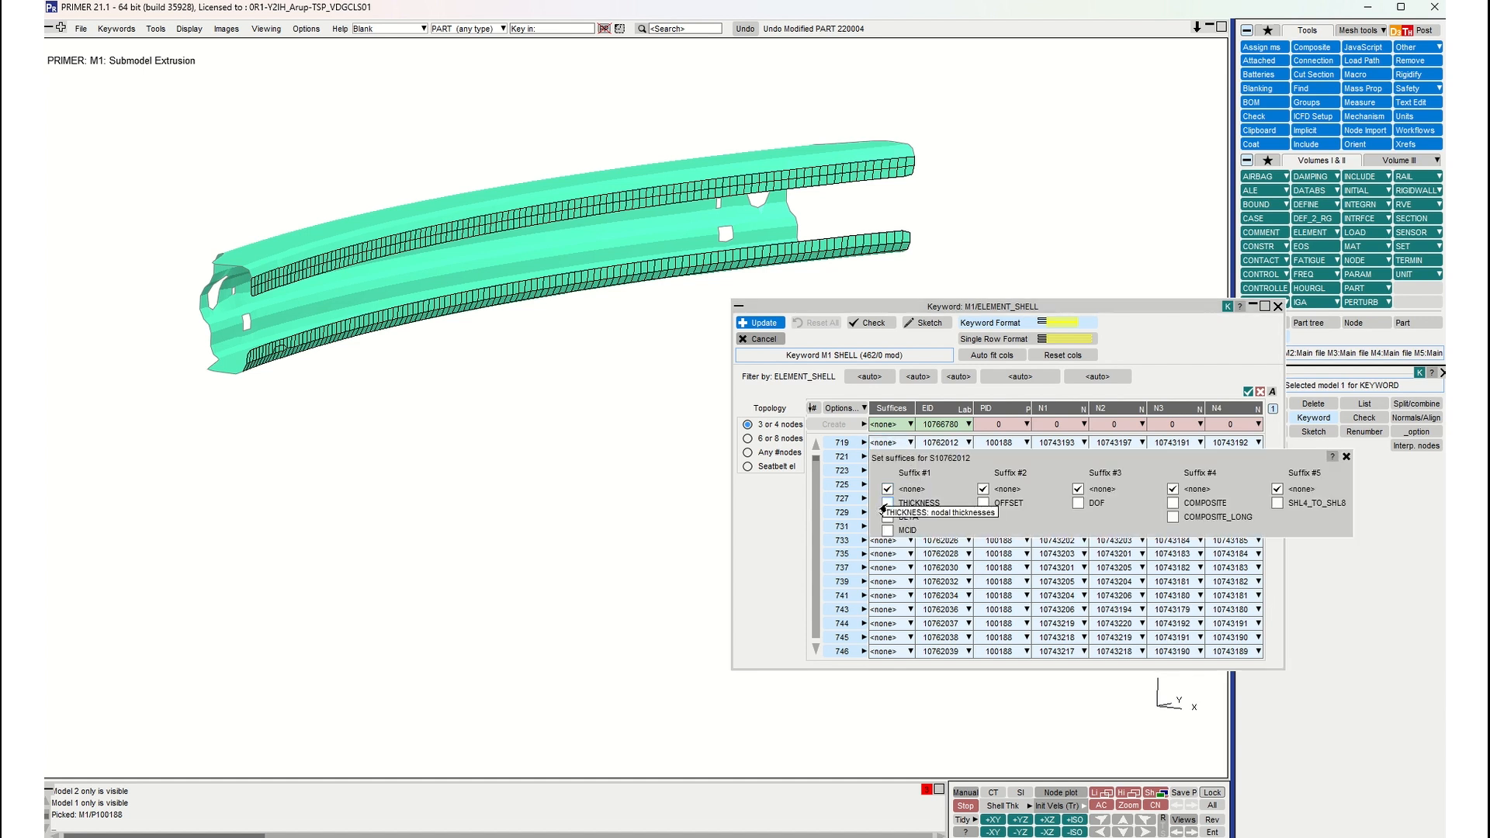
{"action": "left_click", "coordinate": [886, 505]}
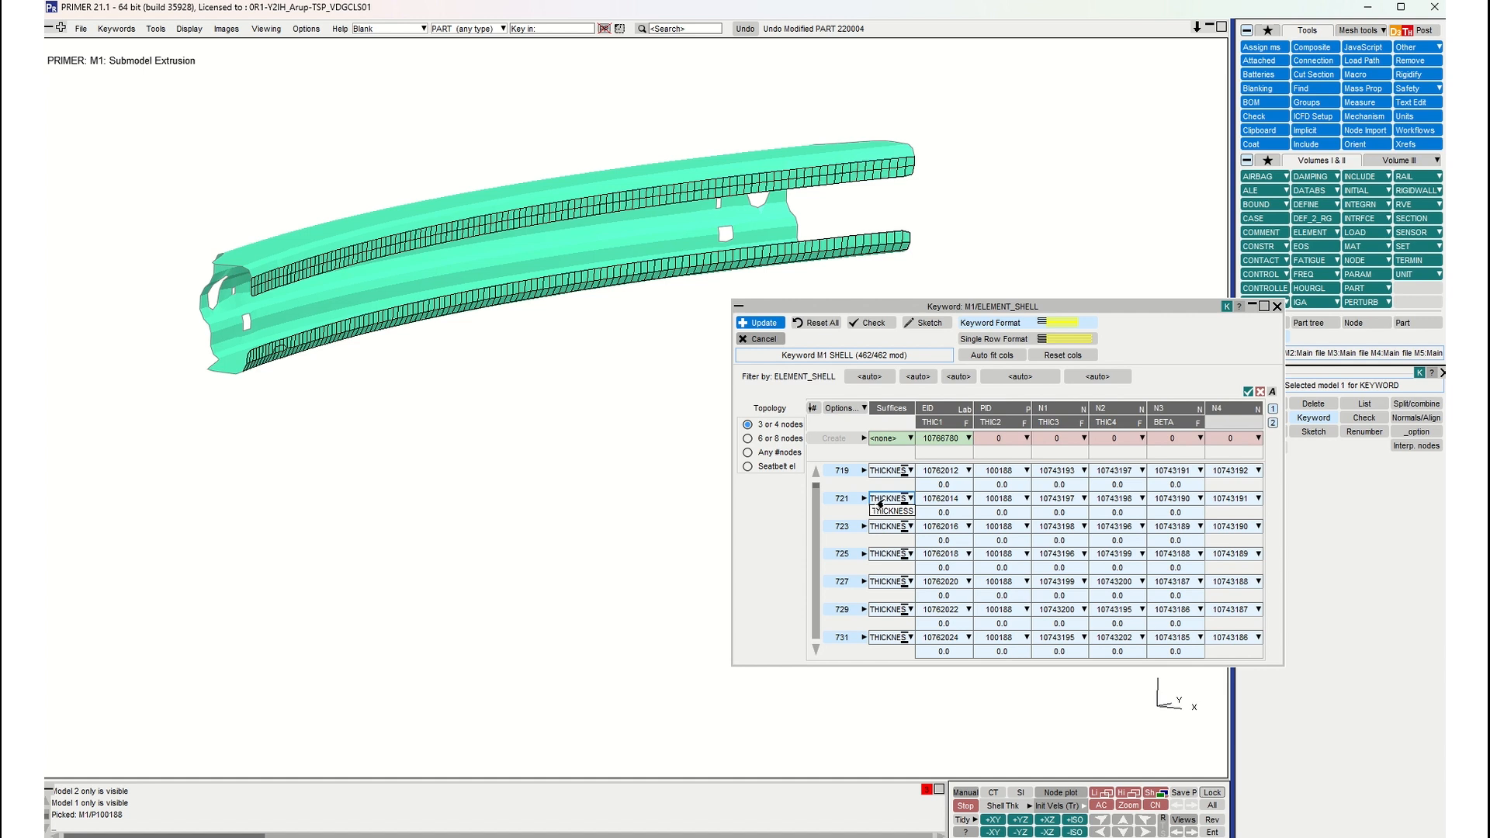
Step: Set THIC1, THIC2, THIC3 and THIC4 to 3 for the selected shells and update the model
{"action": "left_click", "coordinate": [942, 486]}
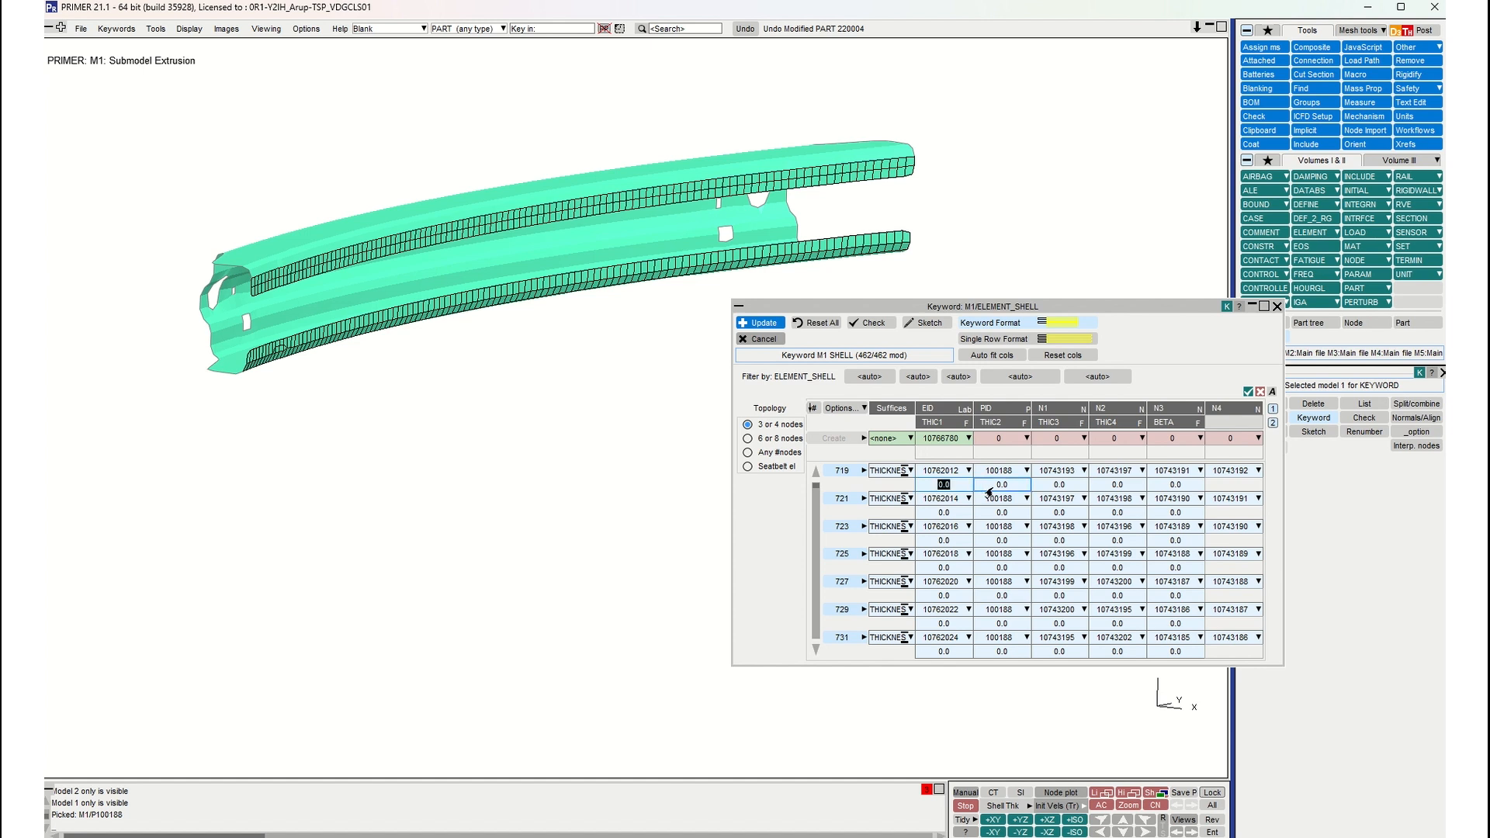
{"action": "type", "text": "3"}
{"action": "key", "text": "Tab"}
{"action": "type", "text": "3"}
{"action": "key", "text": "Tab"}
{"action": "type", "text": "3"}
{"action": "key", "text": "Tab"}
{"action": "type", "text": "3"}
{"action": "key", "text": "Return"}
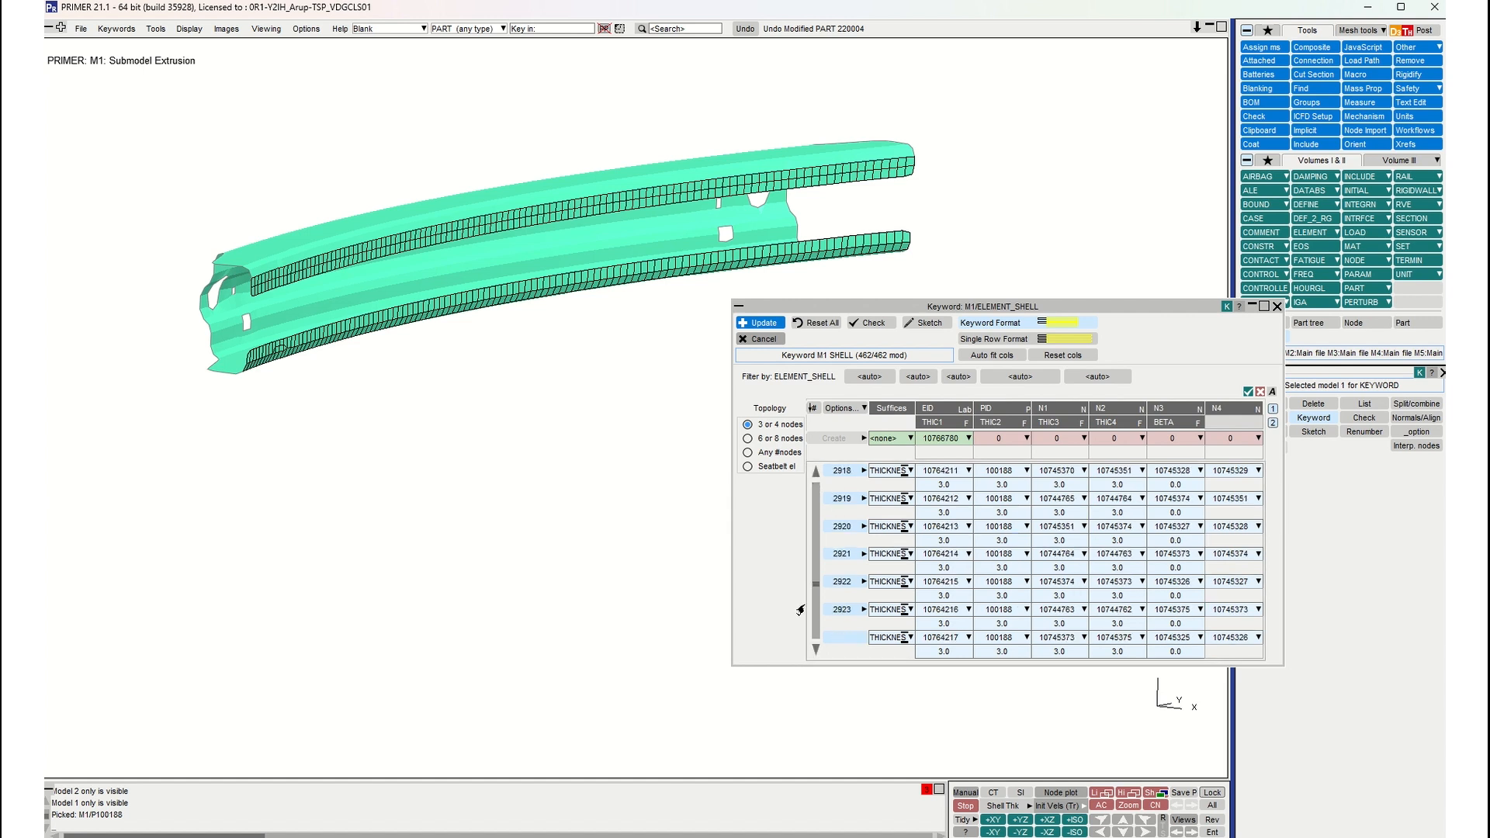
{"action": "left_click", "coordinate": [764, 323]}
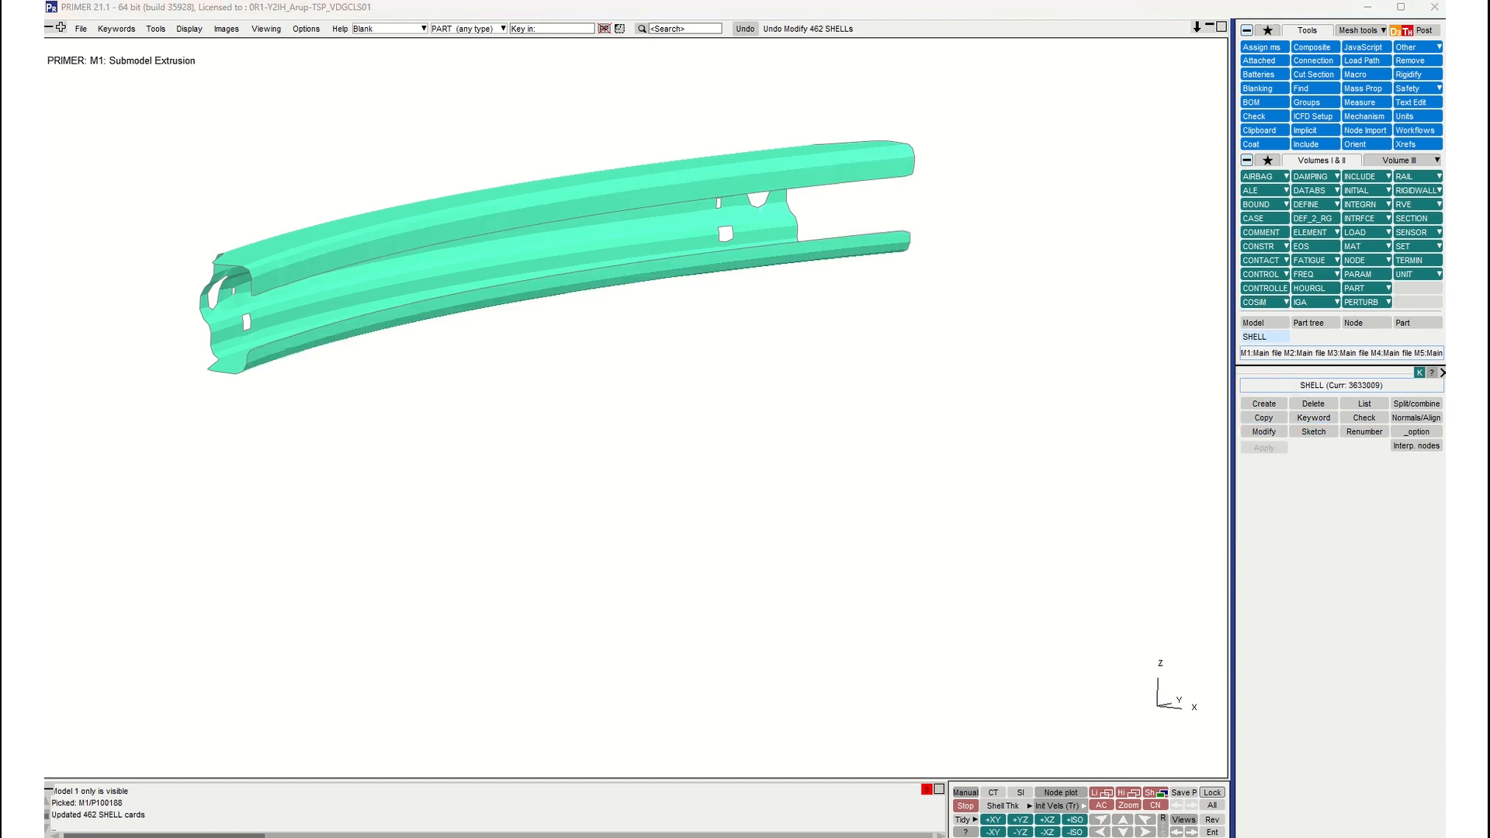
Step: Display the beam coloured by shell thickness, inspect both flanges, and return to the shaded display
{"action": "left_click", "coordinate": [1021, 793]}
{"action": "middle_click_drag", "start_coordinate": [576, 426], "coordinate": [576, 554], "text": "shift"}
{"action": "left_click_drag", "start_coordinate": [576, 554], "coordinate": [576, 458], "text": "shift"}
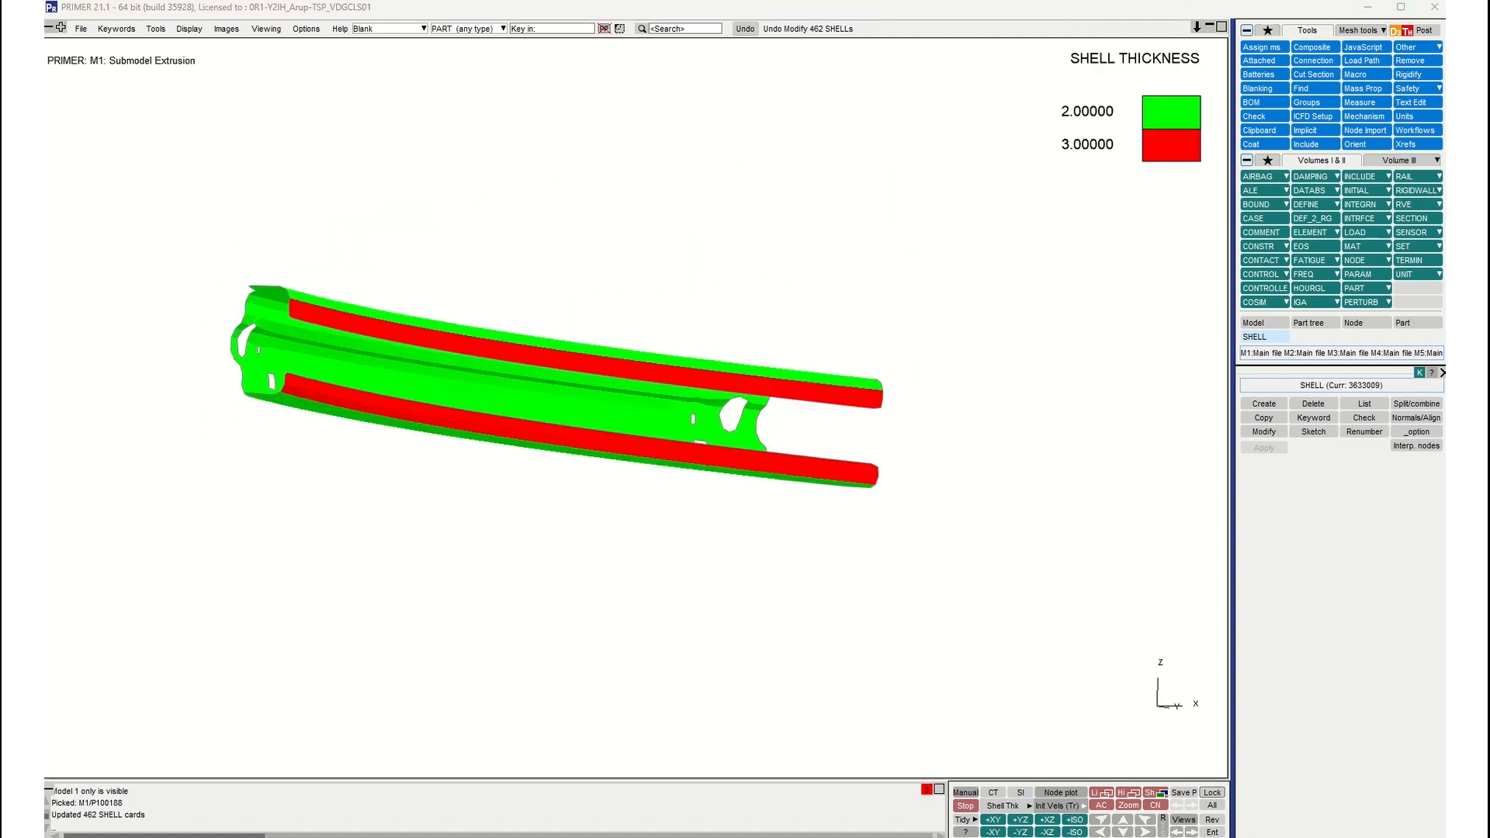
{"action": "middle_click_drag", "start_coordinate": [522, 356], "coordinate": [630, 314], "text": "shift"}
{"action": "left_click_drag", "start_coordinate": [630, 313], "coordinate": [554, 337], "text": "shift"}
{"action": "scroll", "coordinate": [600, 328], "scroll_direction": "up", "scroll_amount": 2}
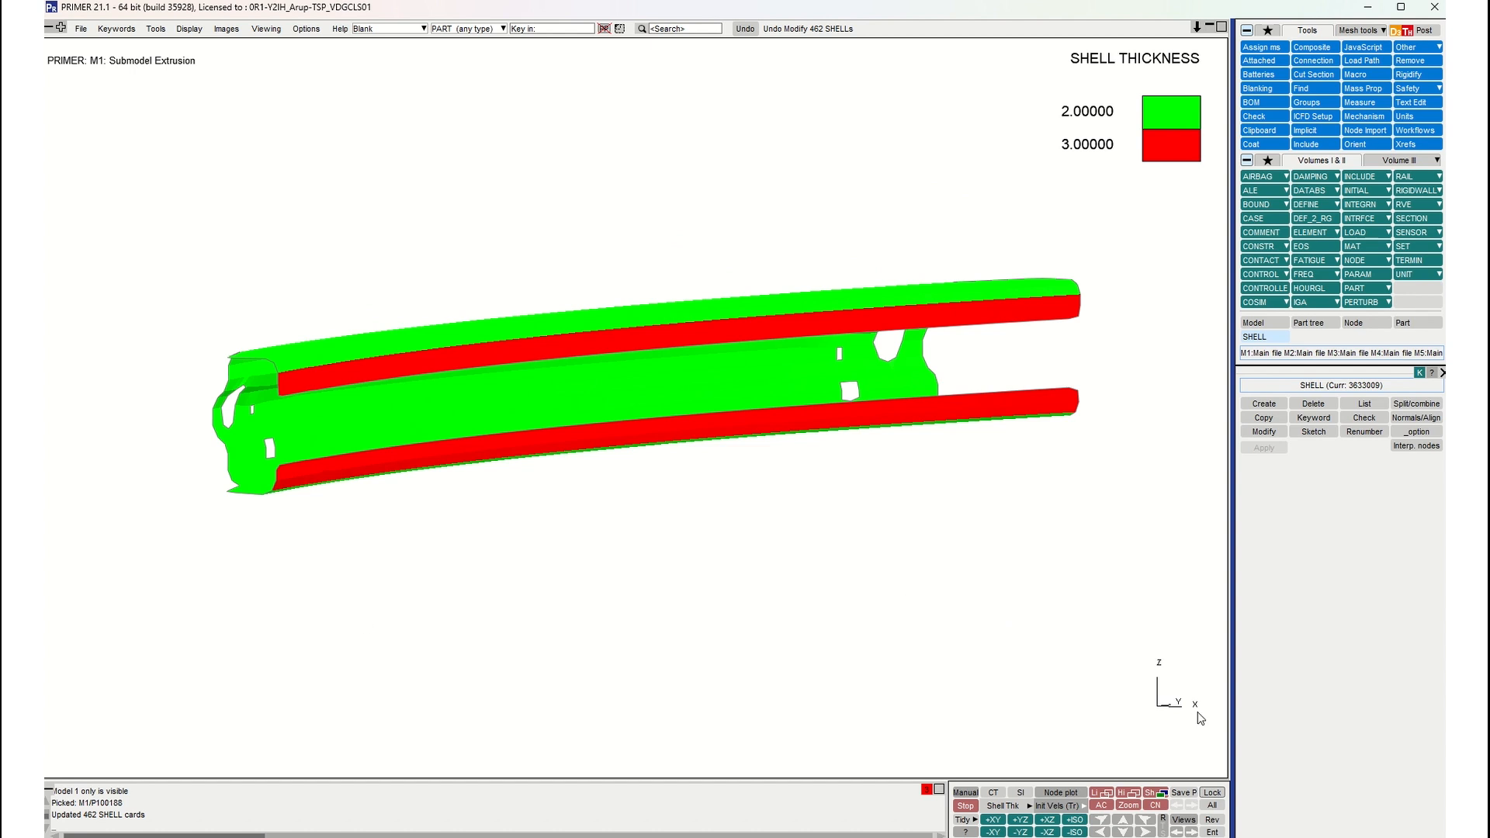
{"action": "left_click", "coordinate": [1156, 792]}
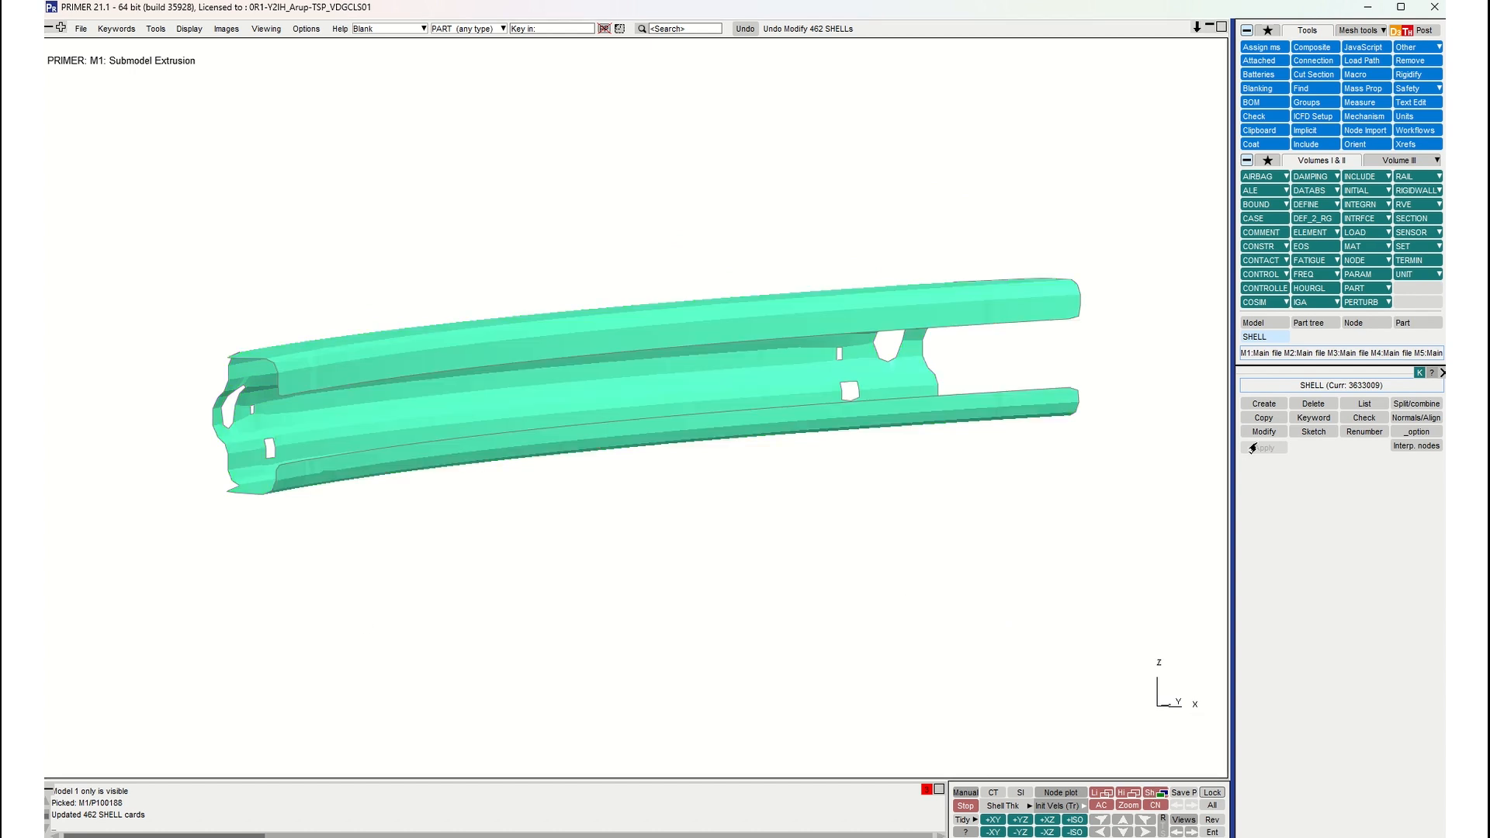
Step: Reopen the shell keyword editor, filter it to shells with the THICKNESS suffix, and widen the editor window
{"action": "left_click", "coordinate": [1301, 419]}
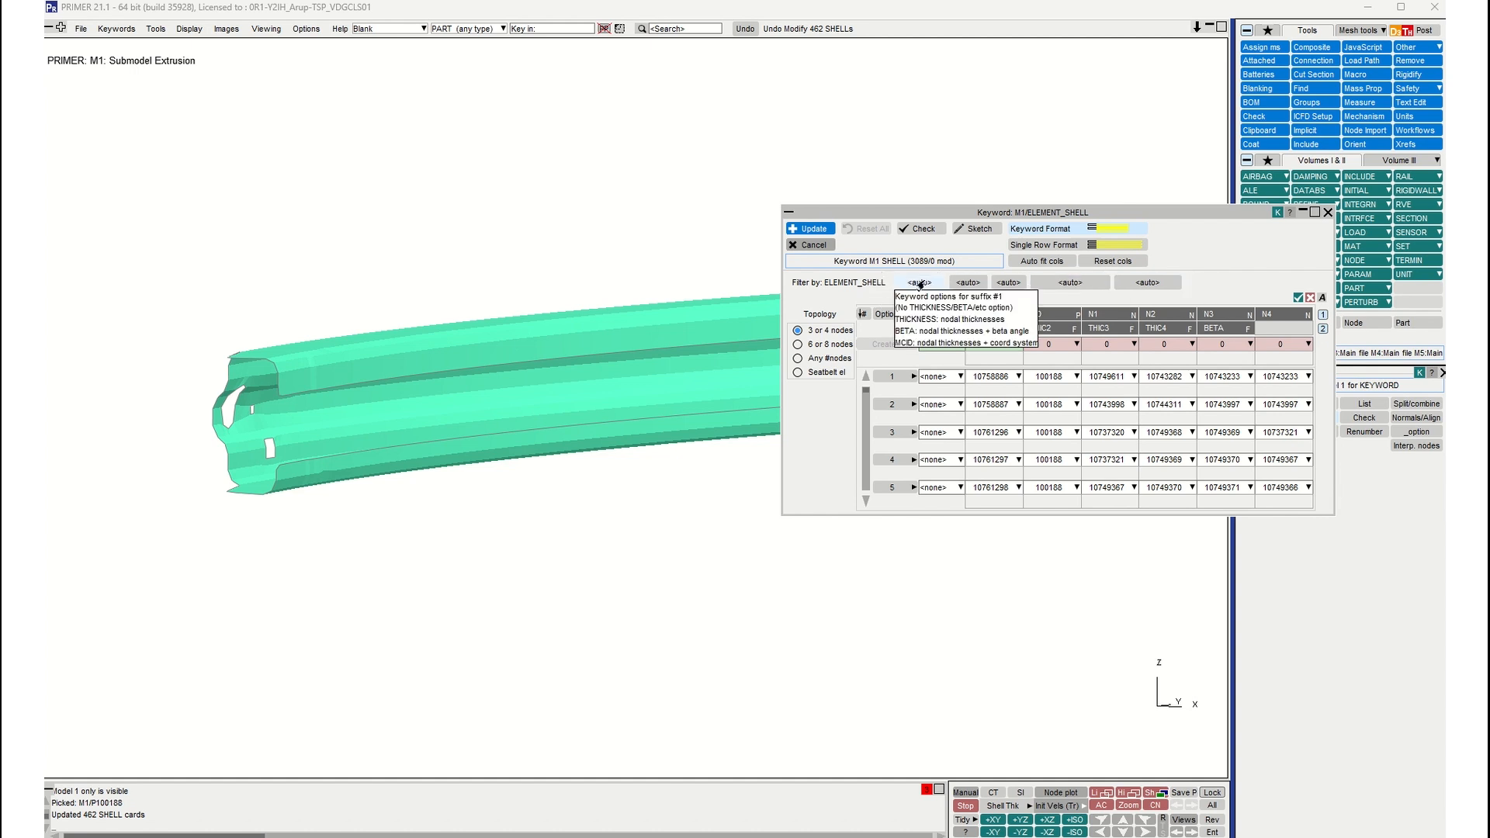
{"action": "left_click", "coordinate": [922, 284]}
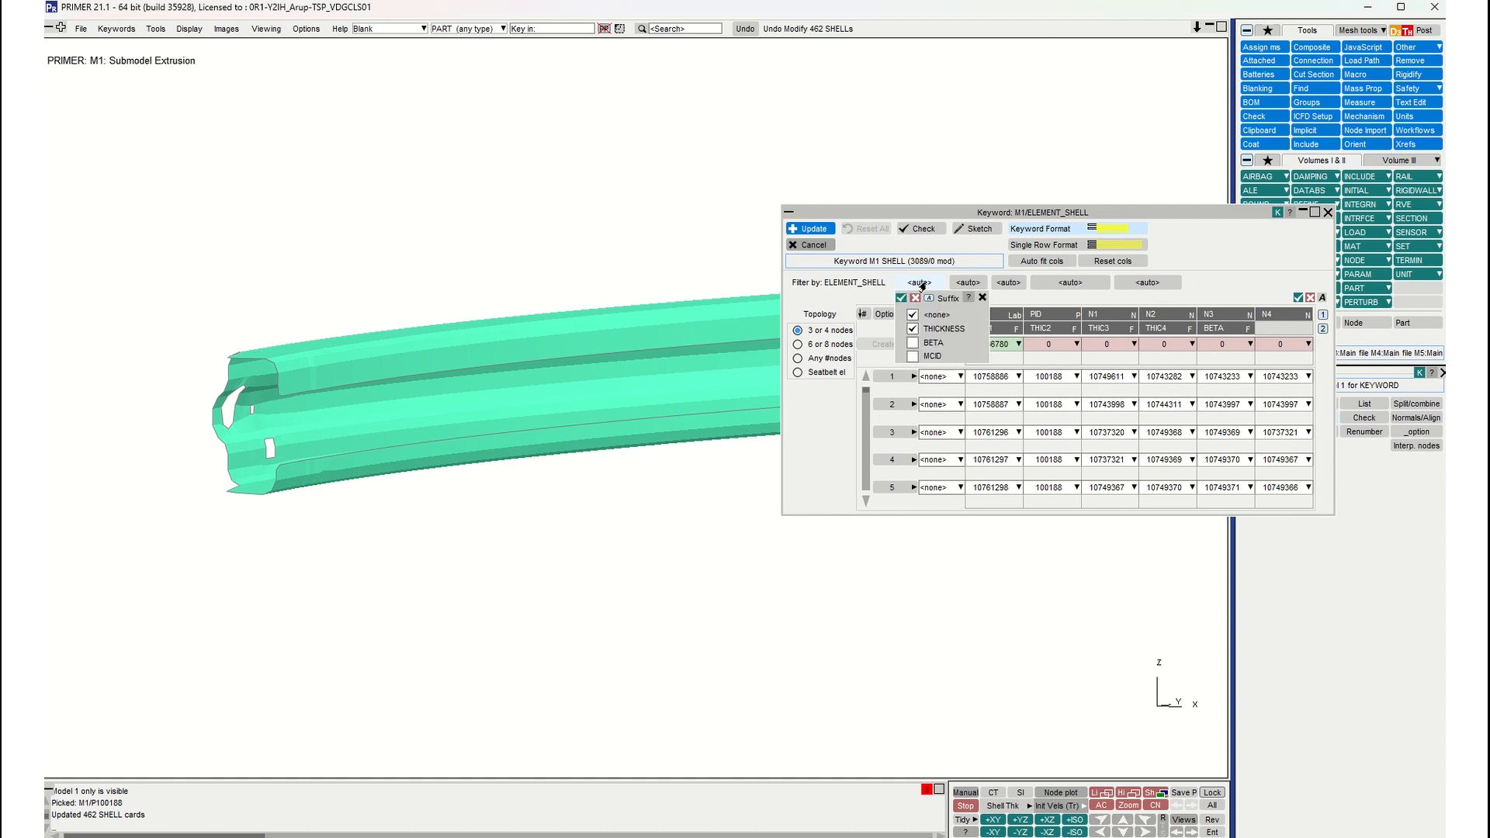
{"action": "left_click", "coordinate": [913, 329]}
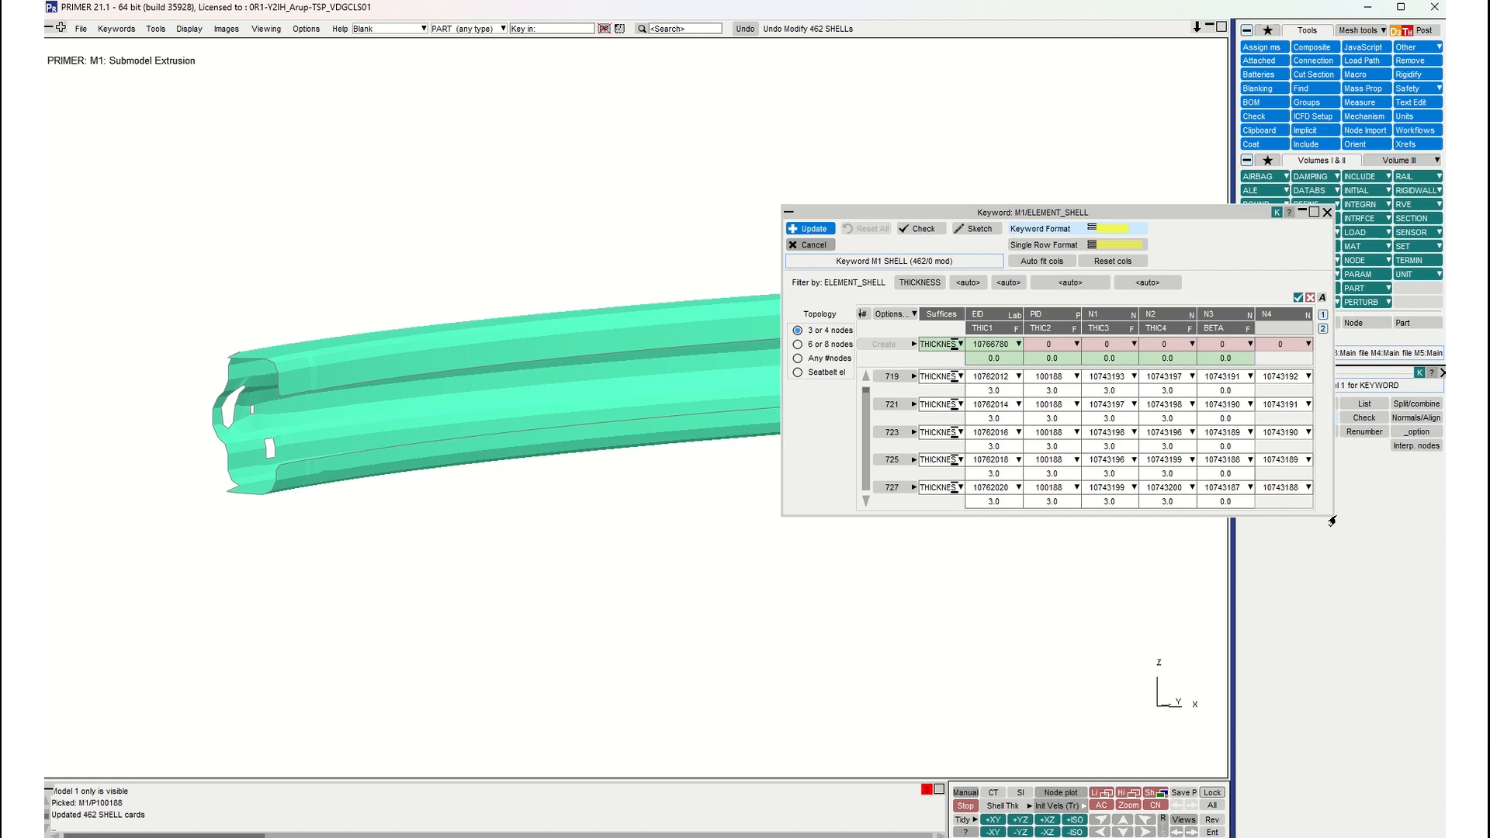
{"action": "left_click_drag", "start_coordinate": [1333, 514], "coordinate": [1379, 526]}
{"action": "mouse_move", "coordinate": [866, 391]}
{"action": "left_mouse_down"}
{"action": "mouse_move", "coordinate": [855, 488]}
{"action": "mouse_move", "coordinate": [855, 387]}
{"action": "left_mouse_up"}
{"action": "scroll", "coordinate": [541, 377], "scroll_direction": "down", "scroll_amount": 1}
{"action": "scroll", "coordinate": [541, 376], "scroll_direction": "down", "scroll_amount": 1}
{"action": "middle_click_drag", "start_coordinate": [541, 377], "coordinate": [376, 377], "text": "shift"}
{"action": "scroll", "coordinate": [377, 377], "scroll_direction": "down", "scroll_amount": 3}
{"action": "left_click_drag", "start_coordinate": [377, 378], "coordinate": [396, 402], "text": "shift"}
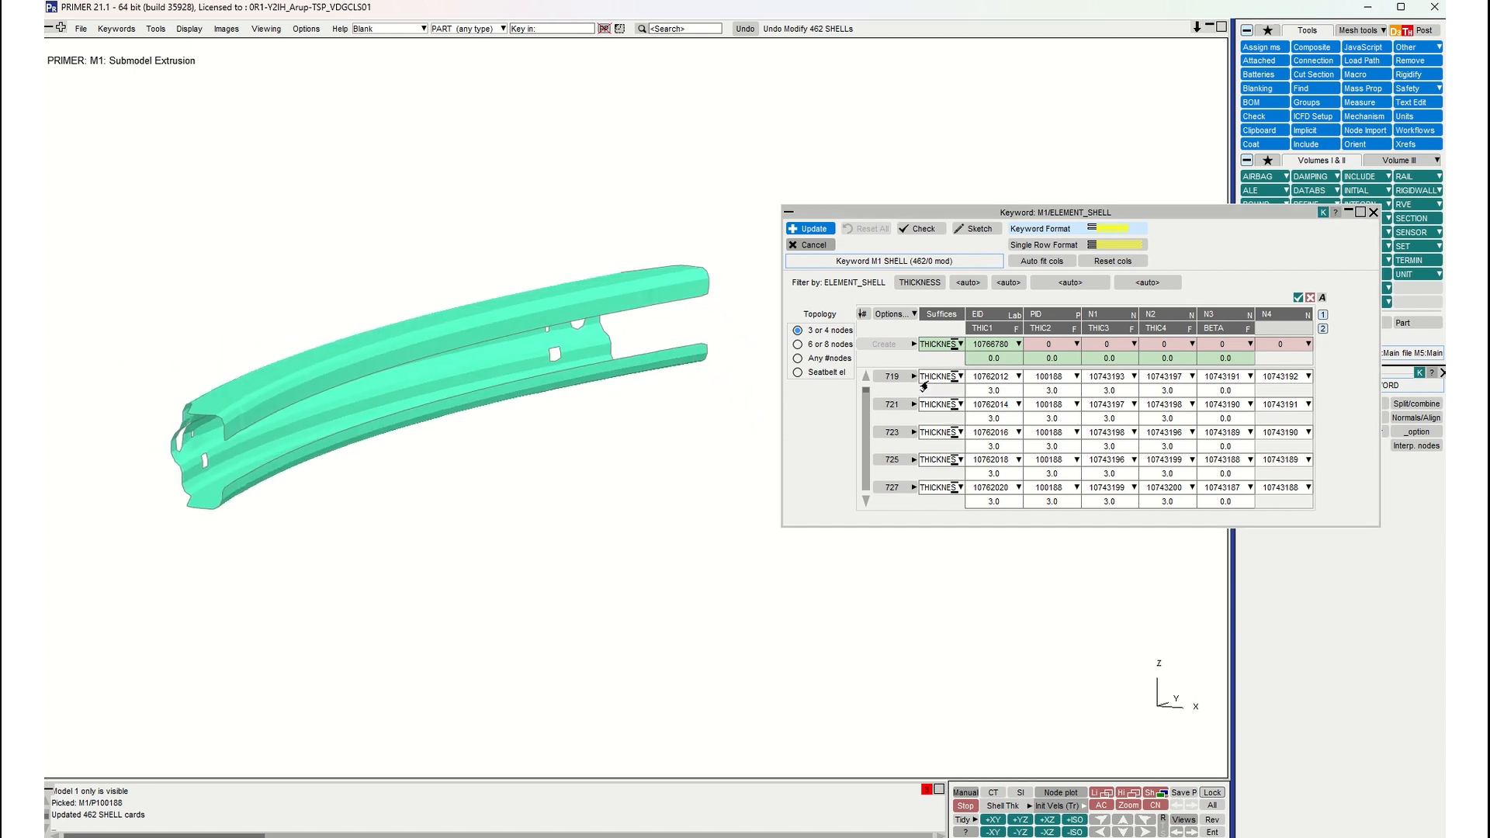
{"action": "left_click", "coordinate": [902, 315]}
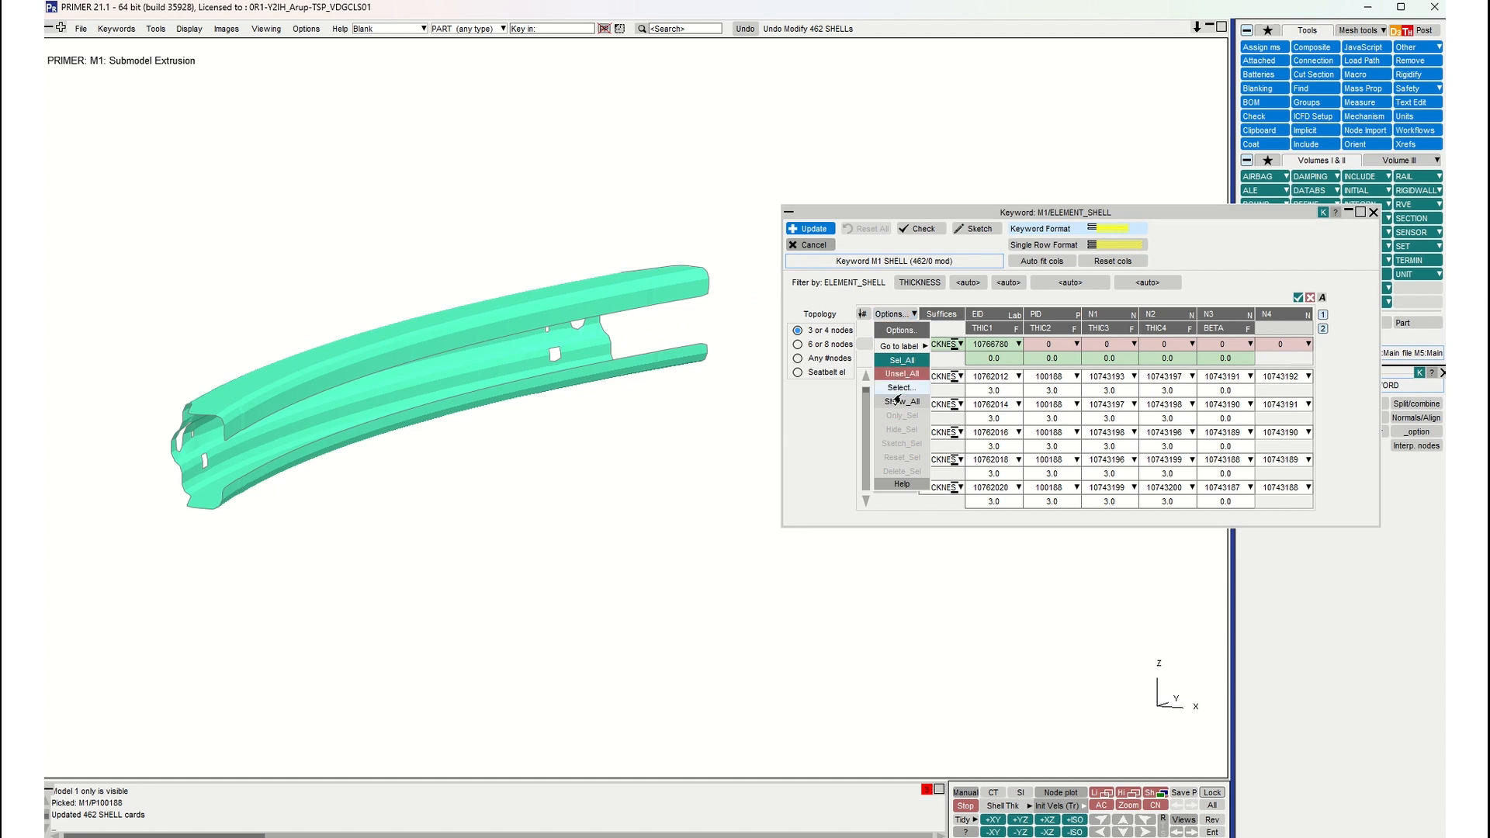
{"action": "left_click", "coordinate": [899, 361]}
{"action": "mouse_move", "coordinate": [864, 394]}
{"action": "left_mouse_down"}
{"action": "mouse_move", "coordinate": [862, 495]}
{"action": "mouse_move", "coordinate": [861, 377]}
{"action": "left_mouse_up"}
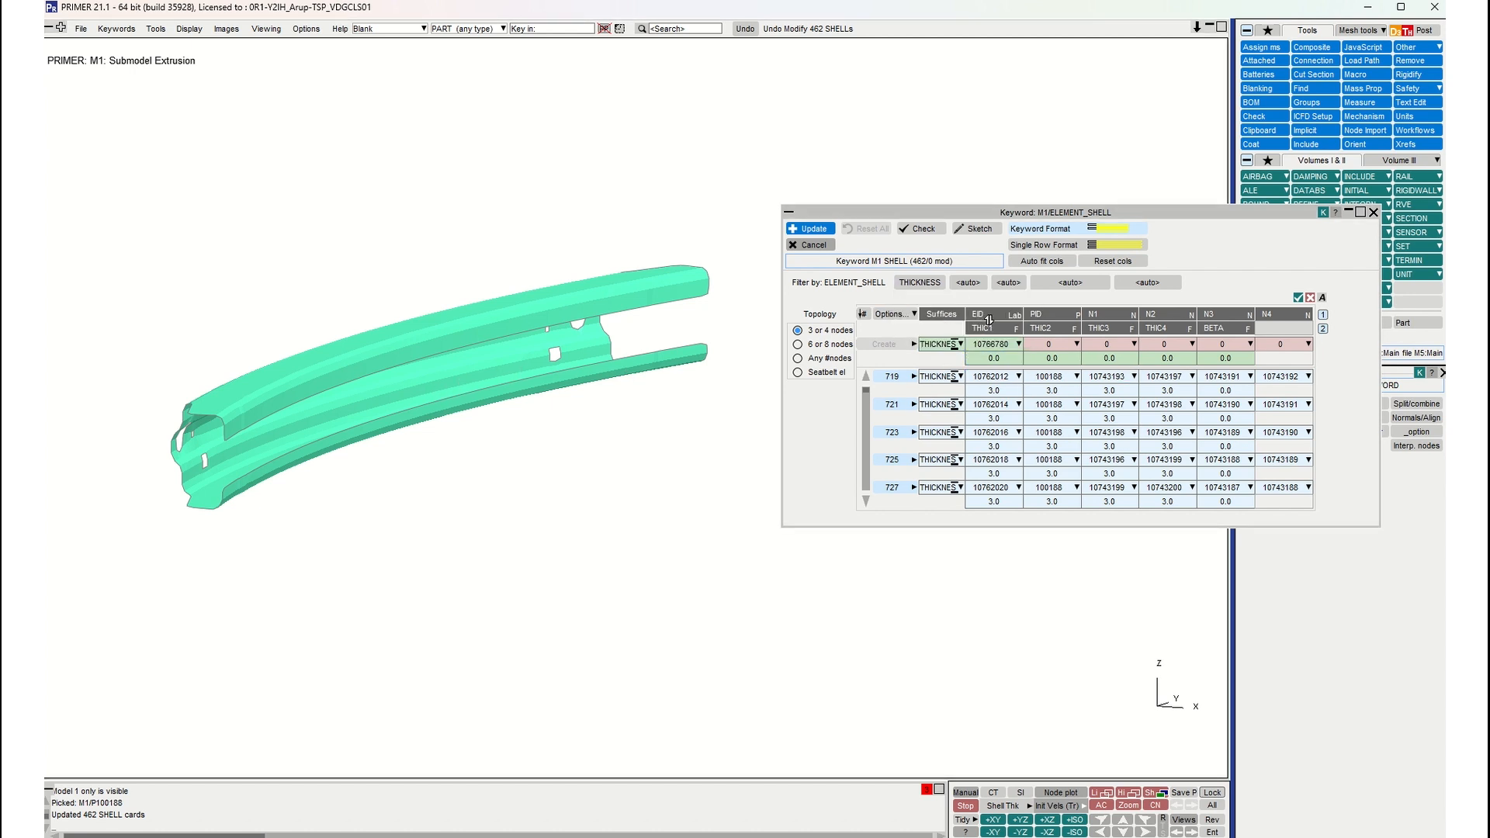
{"action": "left_click", "coordinate": [976, 390]}
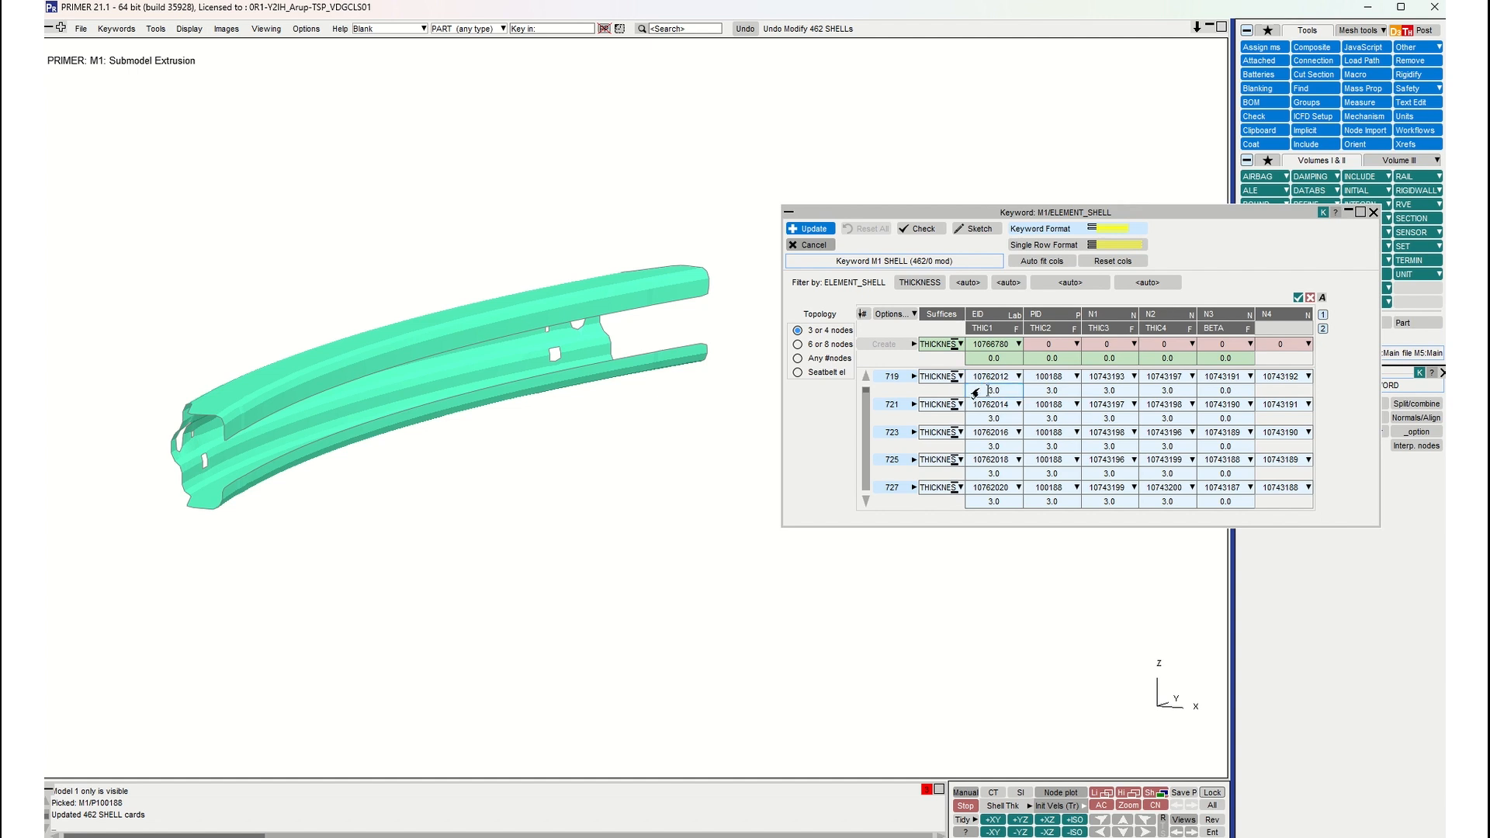
{"action": "left_click", "coordinate": [893, 313]}
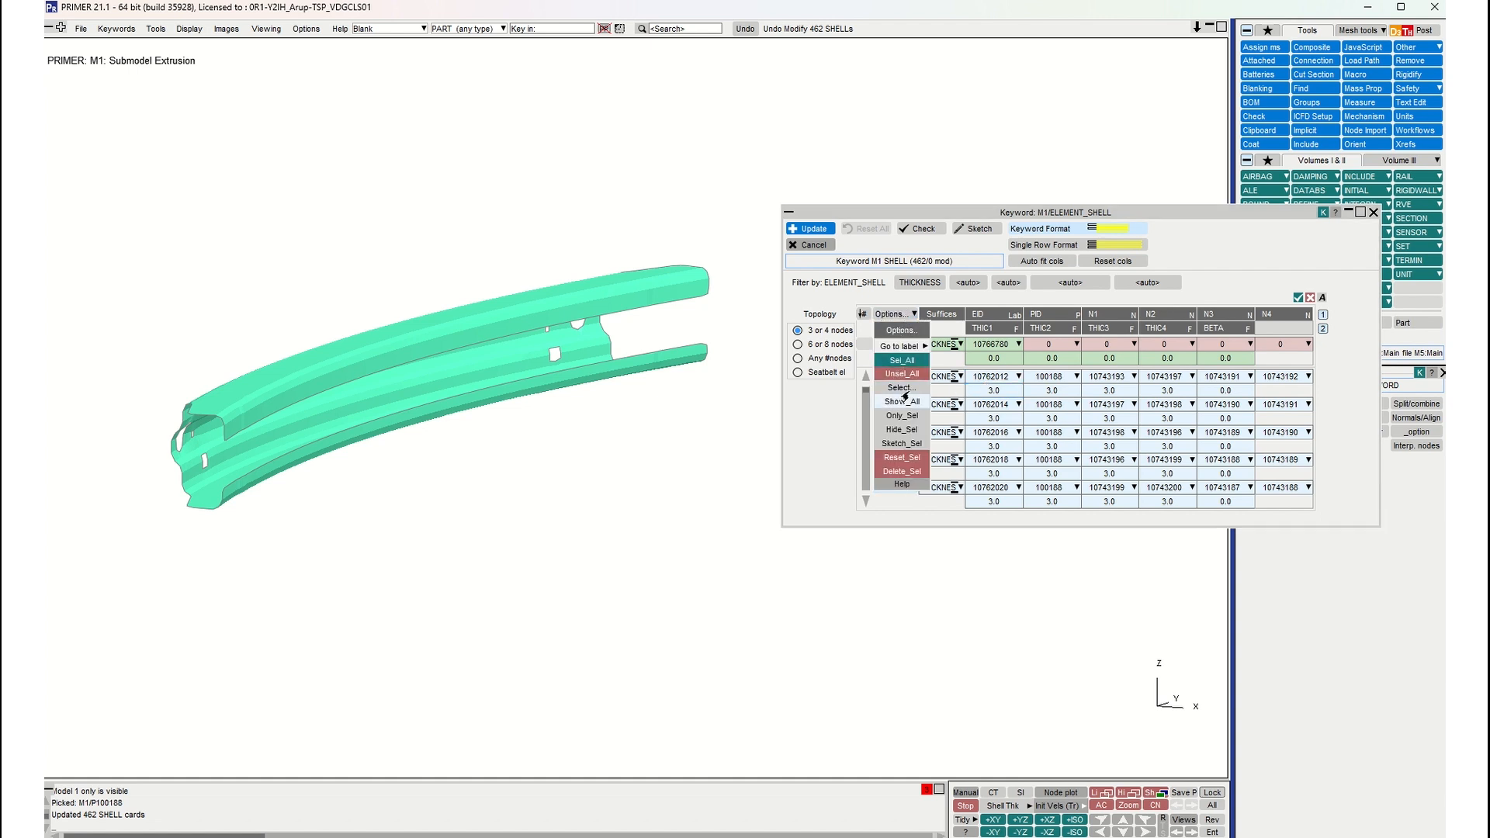
{"action": "left_click", "coordinate": [903, 374]}
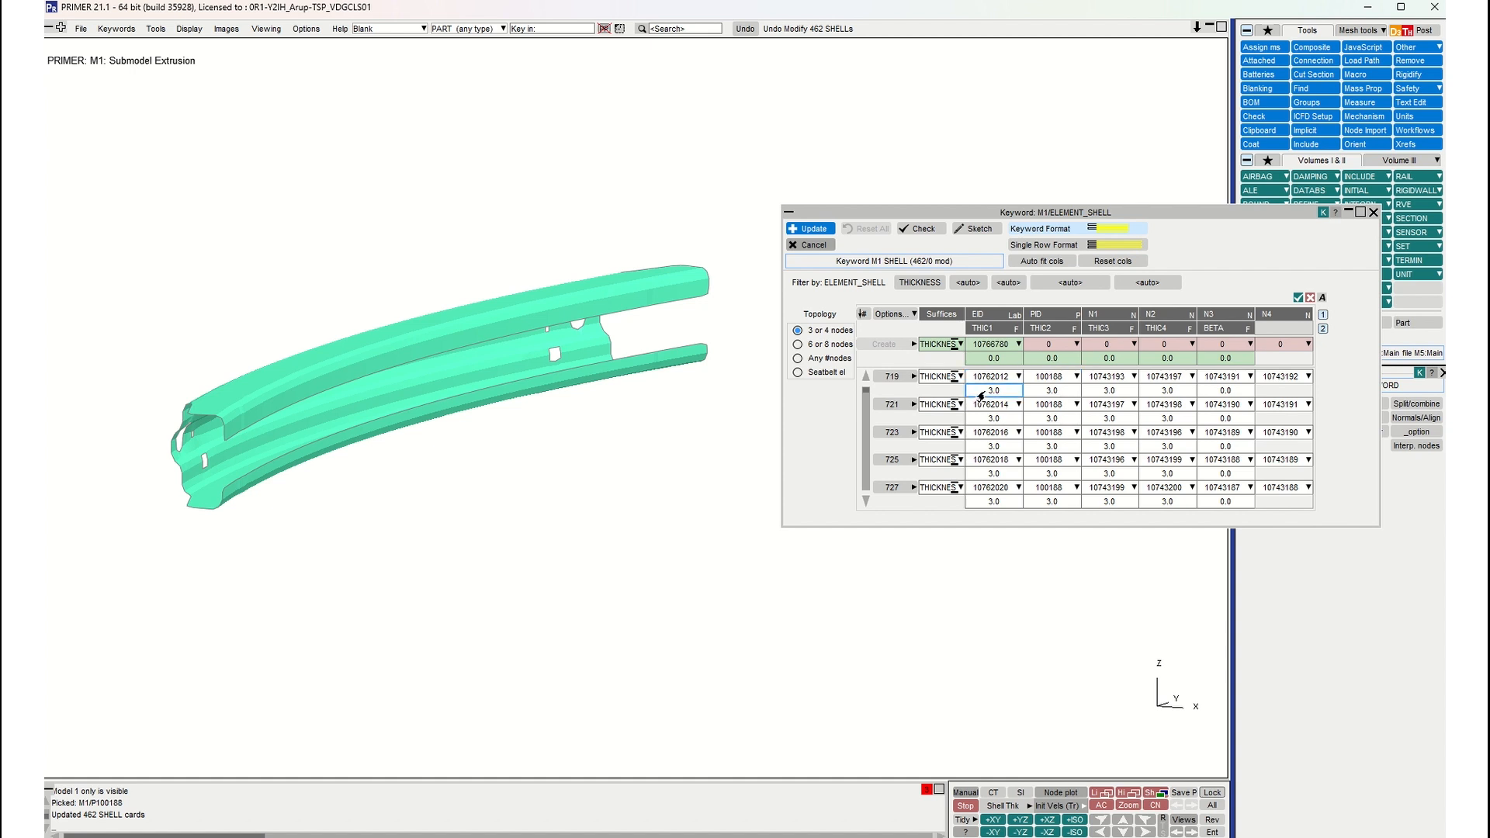
{"action": "left_click", "coordinate": [979, 394]}
{"action": "left_click", "coordinate": [976, 395]}
Step: Select all listed shells, set their THIC1 with the formula =3*1.2, and check the value in several rows
{"action": "left_click", "coordinate": [905, 316]}
{"action": "left_click", "coordinate": [906, 361]}
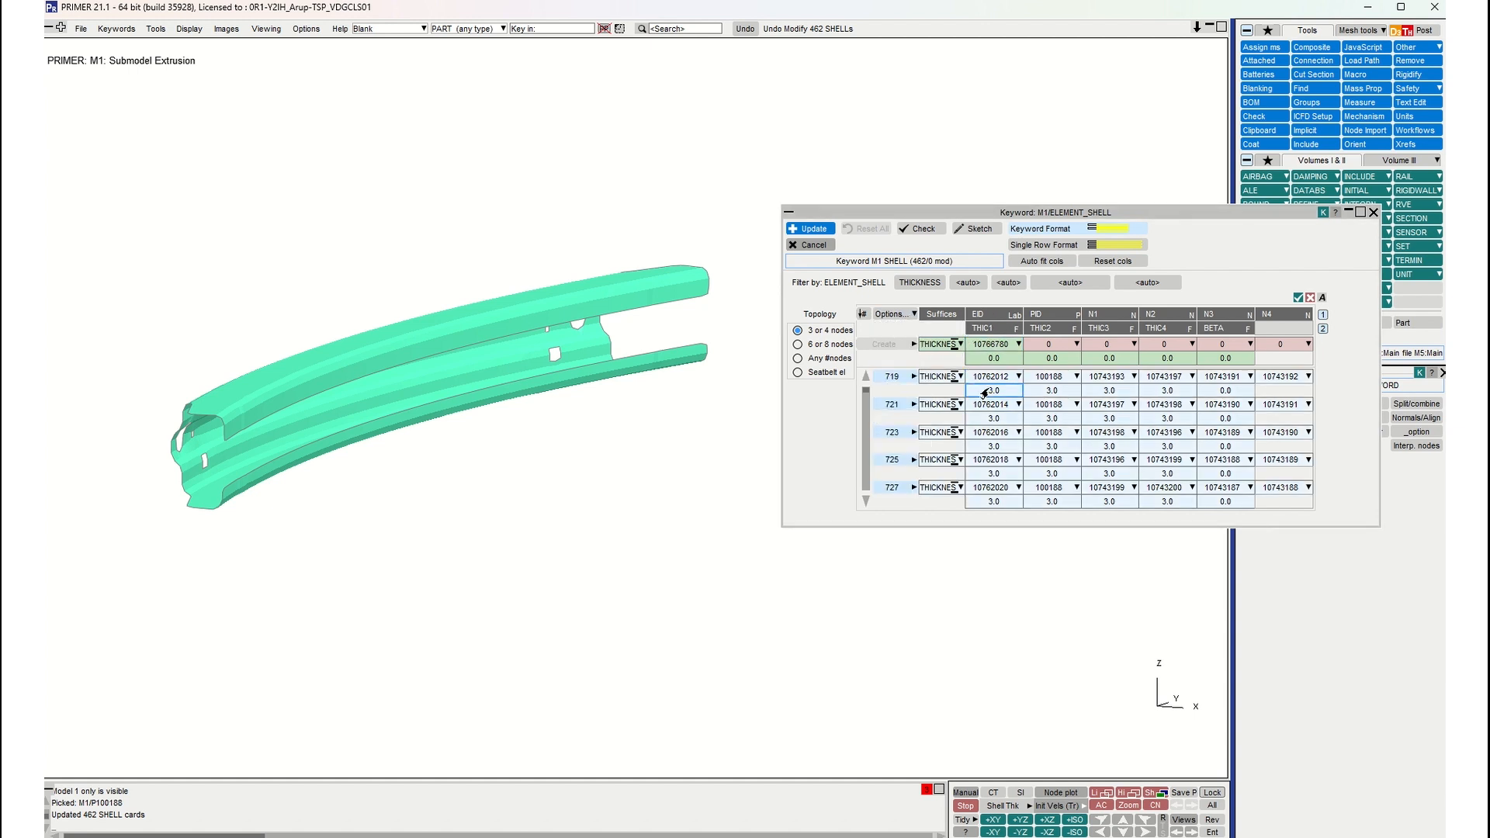
{"action": "left_click_drag", "start_coordinate": [985, 393], "coordinate": [1018, 393]}
{"action": "key", "text": "BackSpace"}
{"action": "type", "text": "=3*1.2"}
{"action": "key", "text": "Return"}
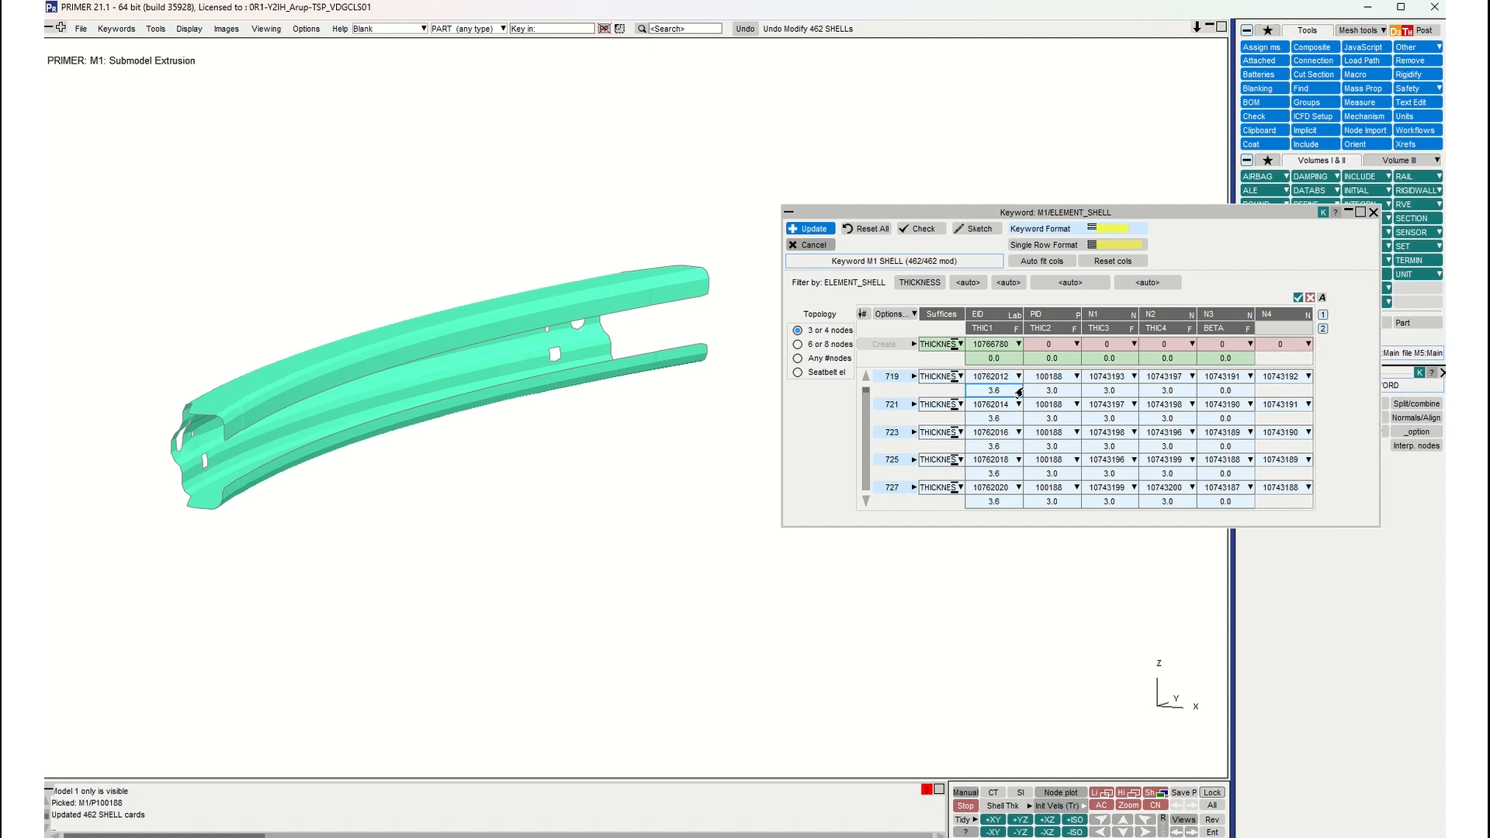
{"action": "left_click", "coordinate": [1000, 420]}
{"action": "left_click", "coordinate": [998, 448]}
{"action": "left_click", "coordinate": [996, 475]}
{"action": "left_click", "coordinate": [996, 502]}
{"action": "left_click", "coordinate": [995, 473]}
{"action": "left_click", "coordinate": [996, 392]}
Step: Deselect all shells and set THIC2 to 4 individually for the first two listed shells
{"action": "left_click", "coordinate": [899, 318]}
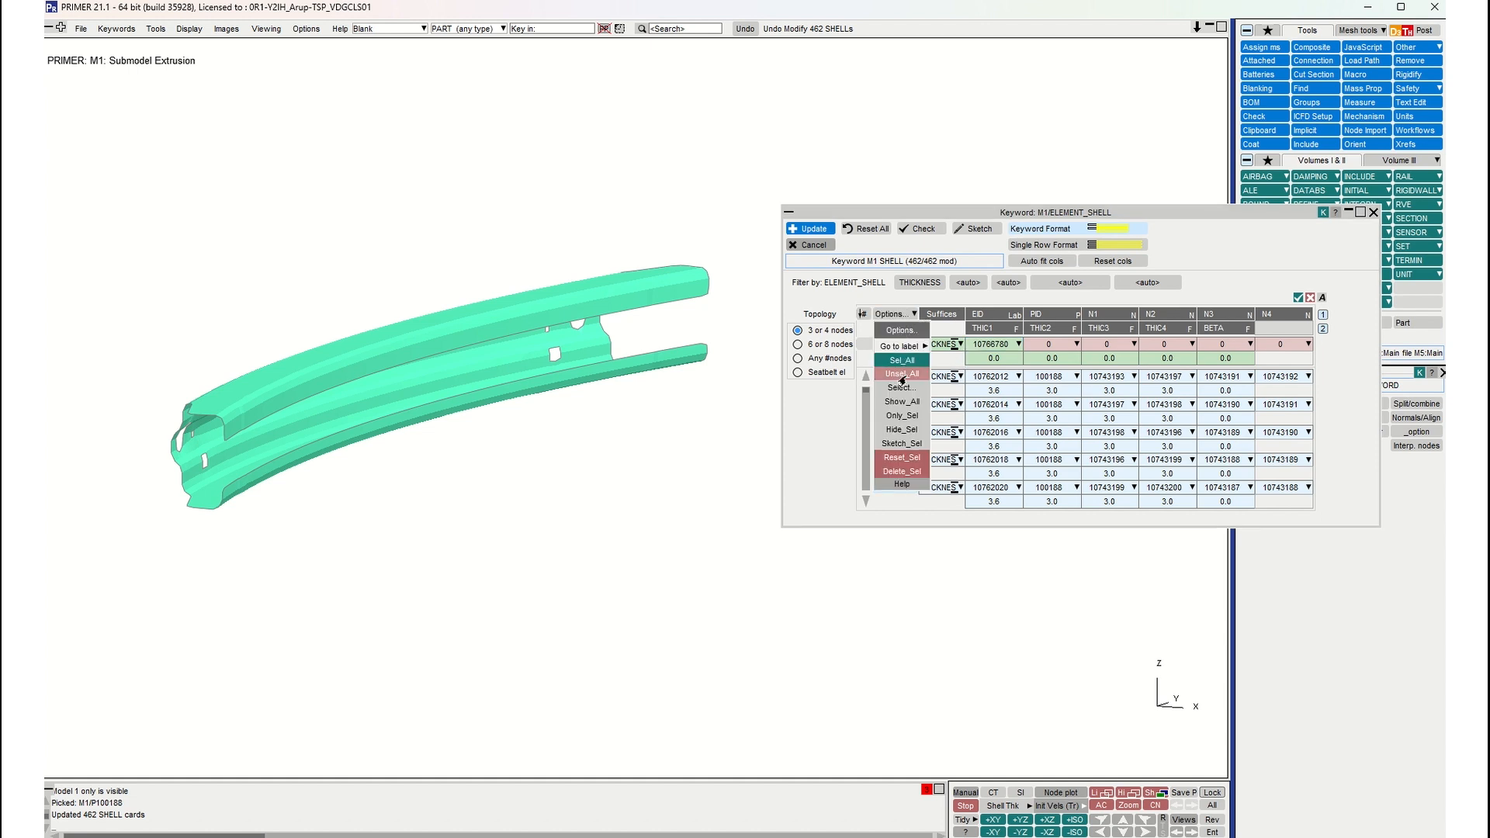
{"action": "left_click", "coordinate": [908, 376]}
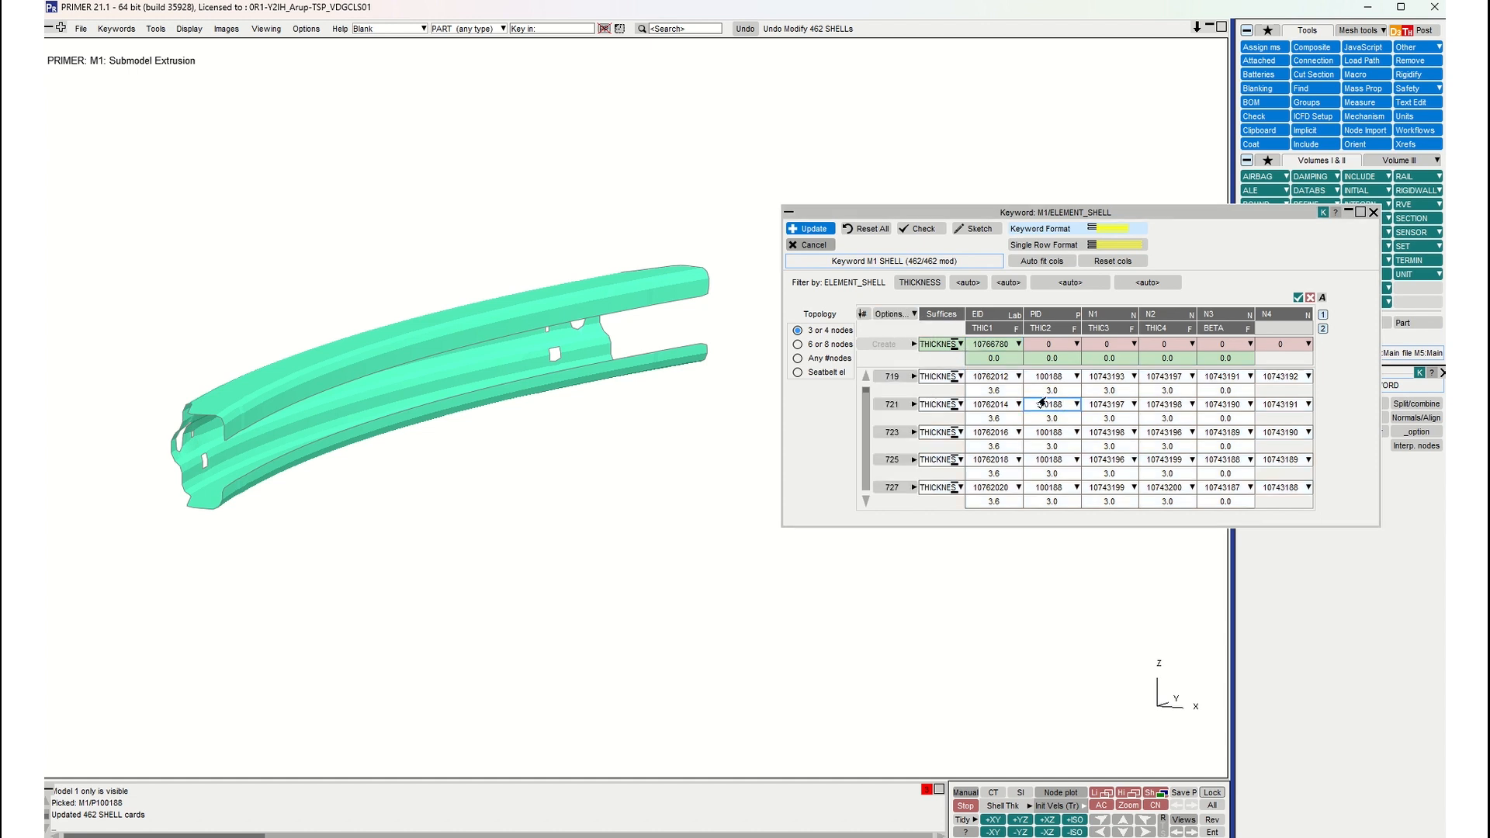
{"action": "left_click", "coordinate": [1035, 390]}
{"action": "type", "text": "4"}
{"action": "left_click", "coordinate": [1041, 419]}
{"action": "type", "text": "4"}
{"action": "key", "text": "Tab"}
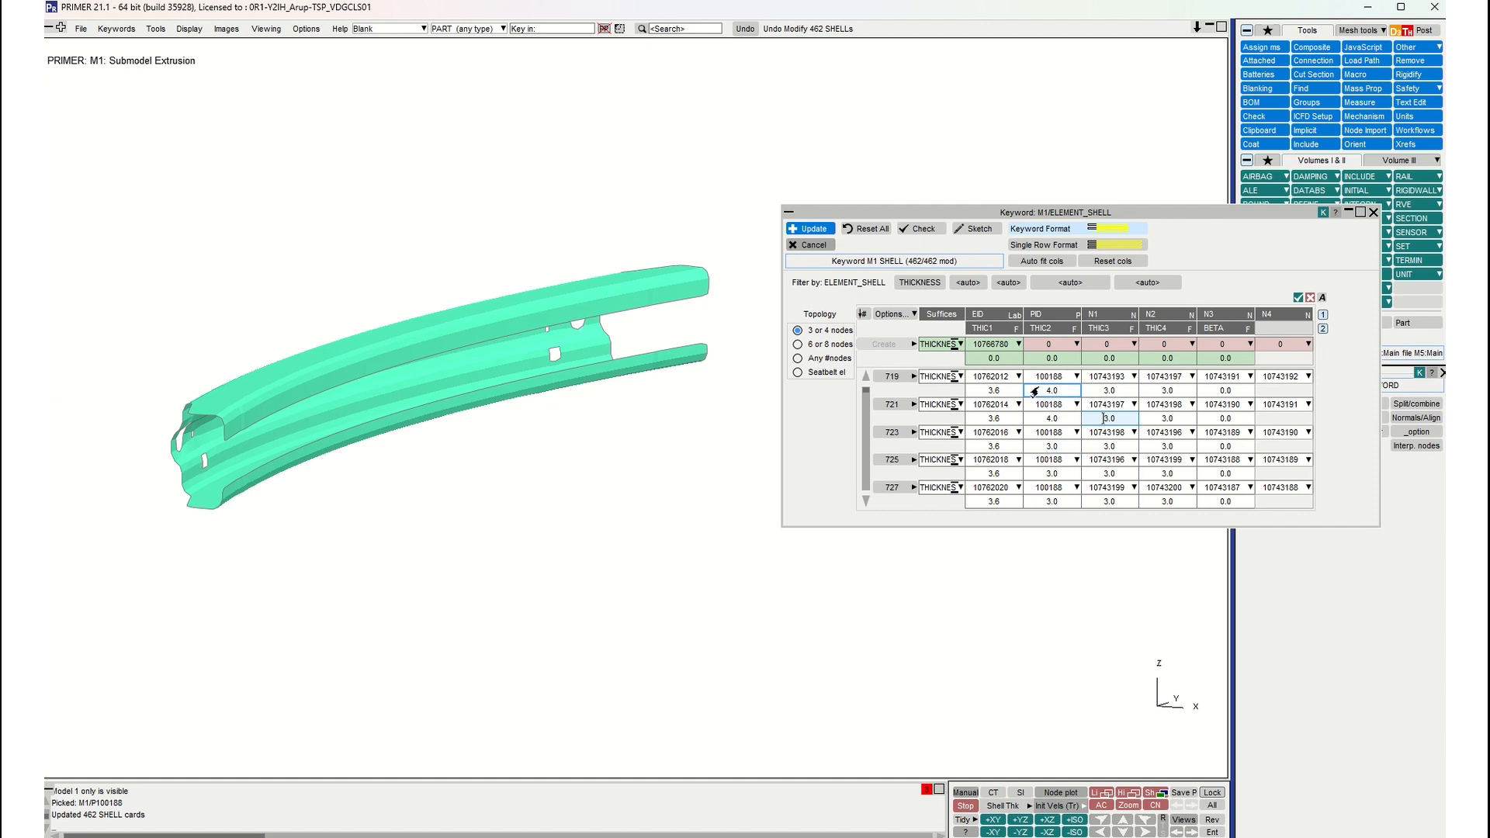
Step: Select all listed shells, set their THIC2 with the formula =4*1.2, and check the value in other rows
{"action": "left_click", "coordinate": [913, 314]}
{"action": "left_click", "coordinate": [908, 360]}
{"action": "left_click_drag", "start_coordinate": [1045, 391], "coordinate": [1105, 393]}
{"action": "key", "text": "BackSpace"}
{"action": "type", "text": "=4*1.2"}
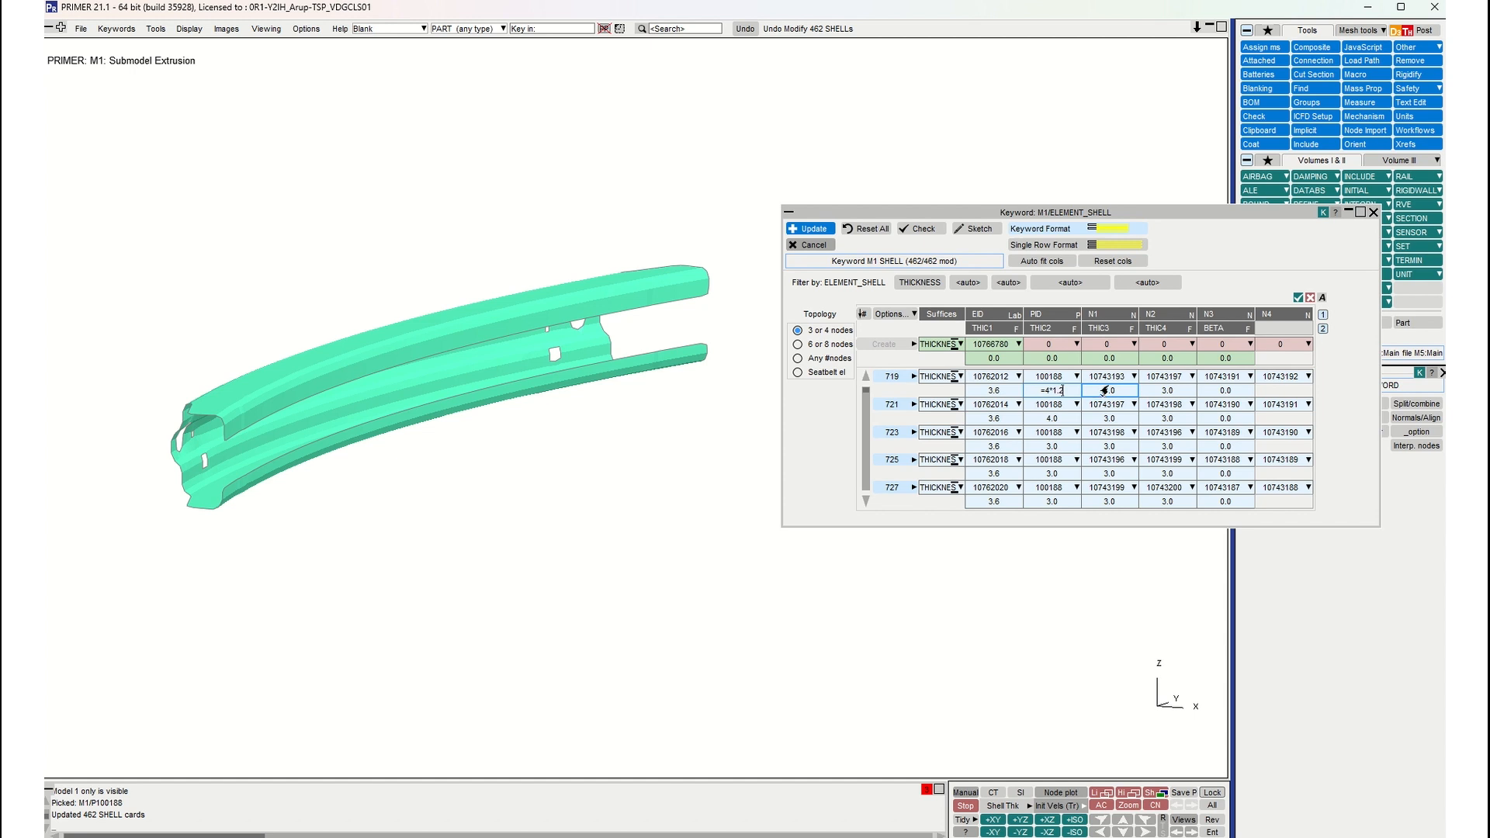
{"action": "left_click", "coordinate": [1044, 475]}
{"action": "left_click", "coordinate": [1053, 447]}
{"action": "left_click", "coordinate": [1056, 447]}
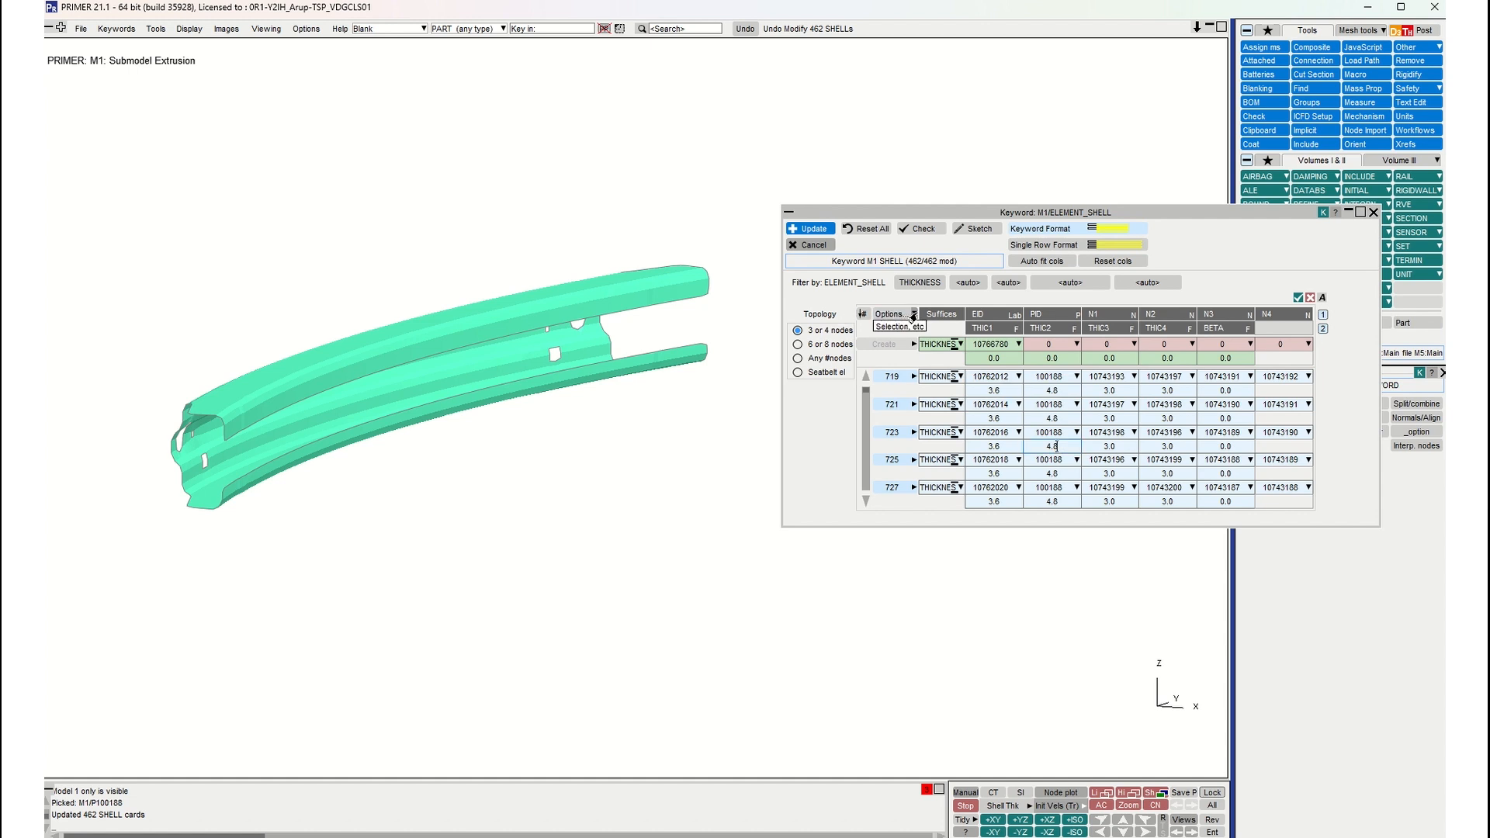
Step: Deselect all shells and set THIC3 to 4, 5, 6 and 7 for rows 721, 723, 725 and 727 respectively
{"action": "left_click", "coordinate": [1092, 433]}
{"action": "left_click", "coordinate": [1091, 424]}
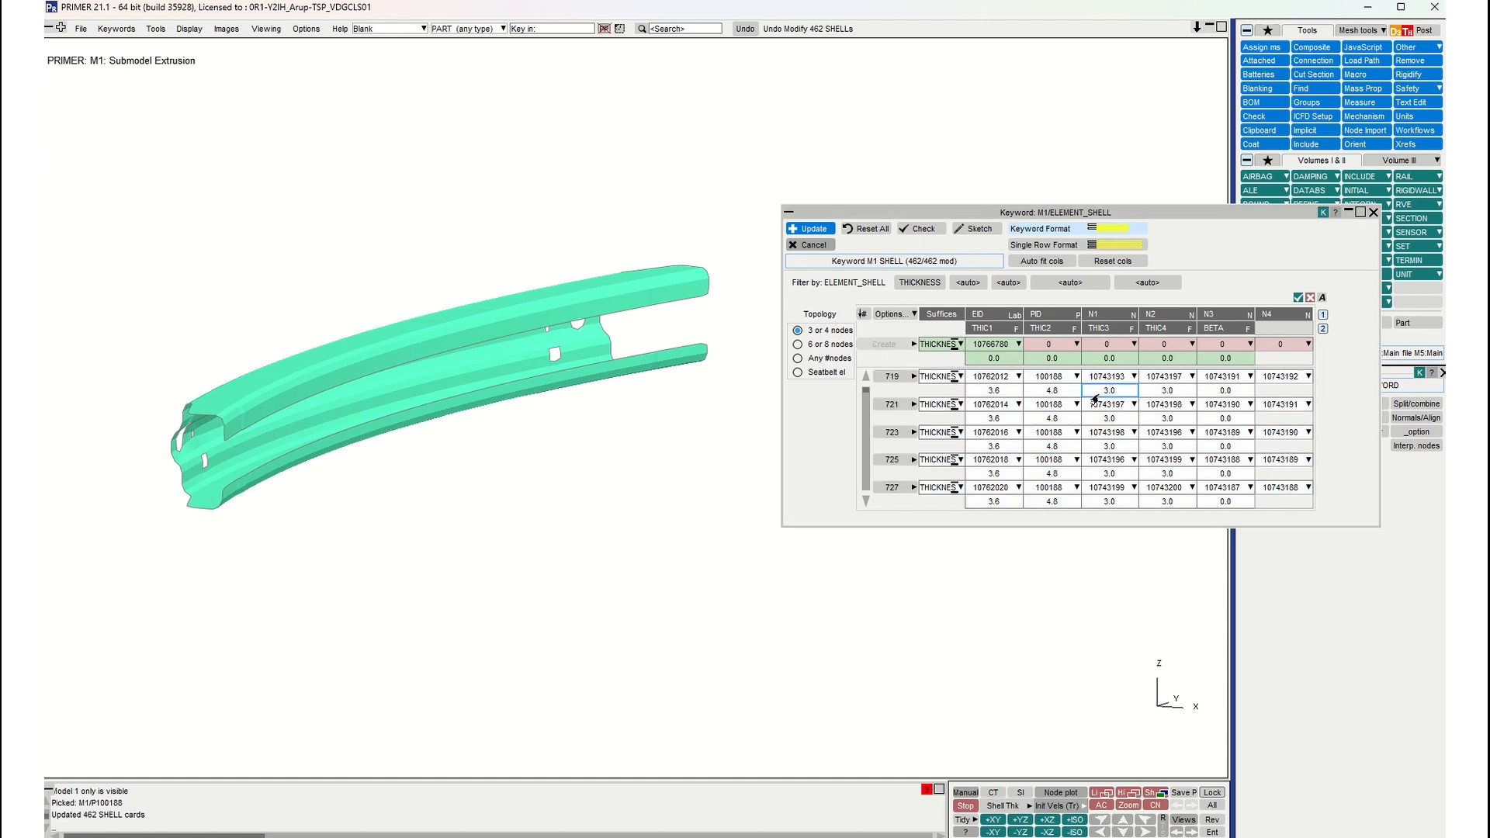
{"action": "left_click", "coordinate": [1100, 420]}
{"action": "type", "text": "4"}
{"action": "left_click", "coordinate": [1104, 445]}
{"action": "type", "text": "5"}
{"action": "left_click", "coordinate": [1106, 475]}
{"action": "type", "text": "6"}
{"action": "left_click", "coordinate": [1102, 502]}
{"action": "type", "text": "7"}
Step: Select all listed shells, set their THIC3 with the formula =THIC3*1.2, and close the keyword editor without updating
{"action": "left_click", "coordinate": [1111, 390]}
{"action": "left_click", "coordinate": [893, 314]}
{"action": "left_click", "coordinate": [902, 361]}
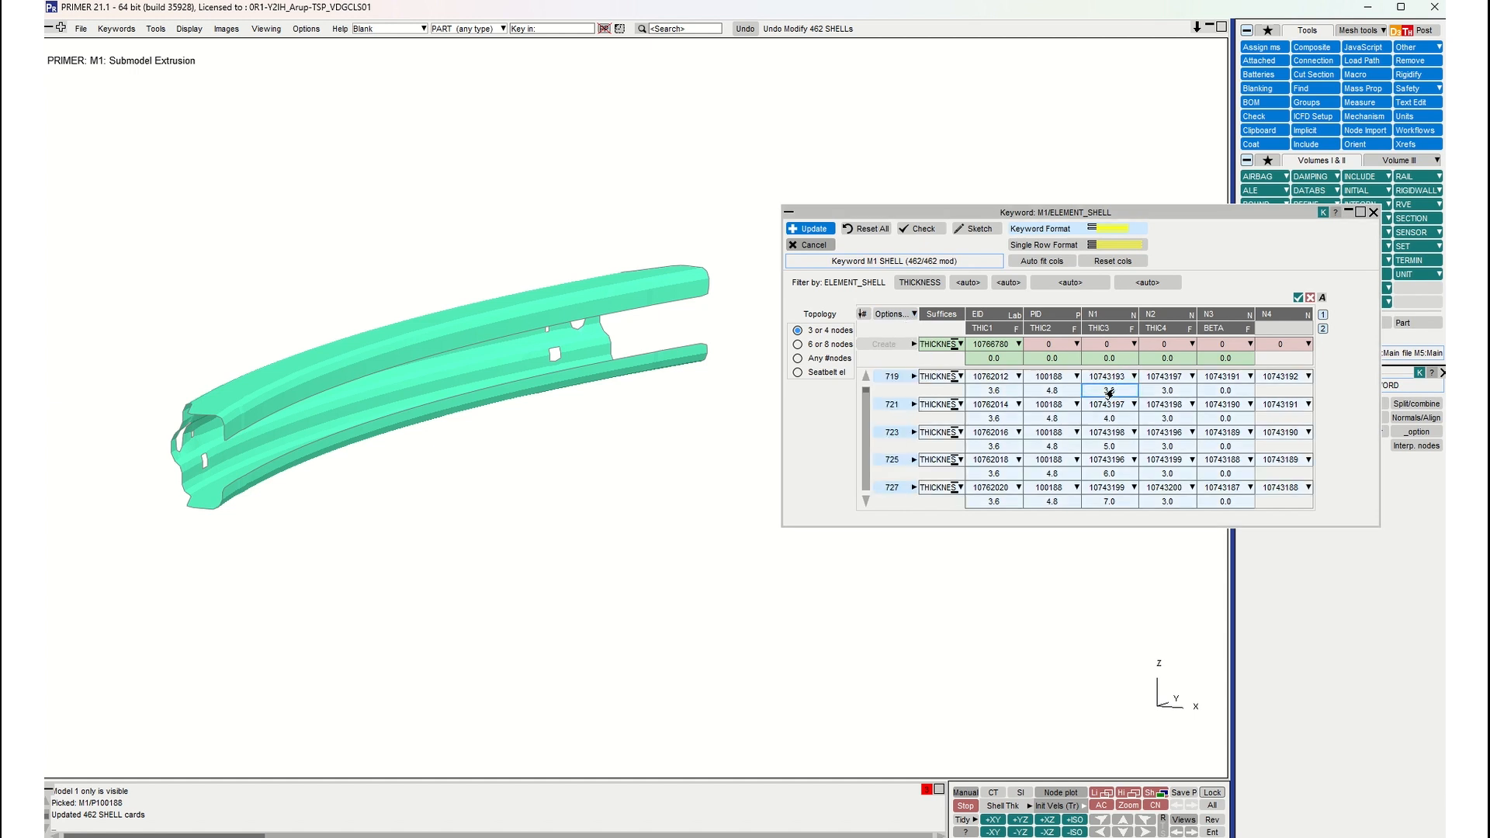
{"action": "key", "text": "BackSpace"}
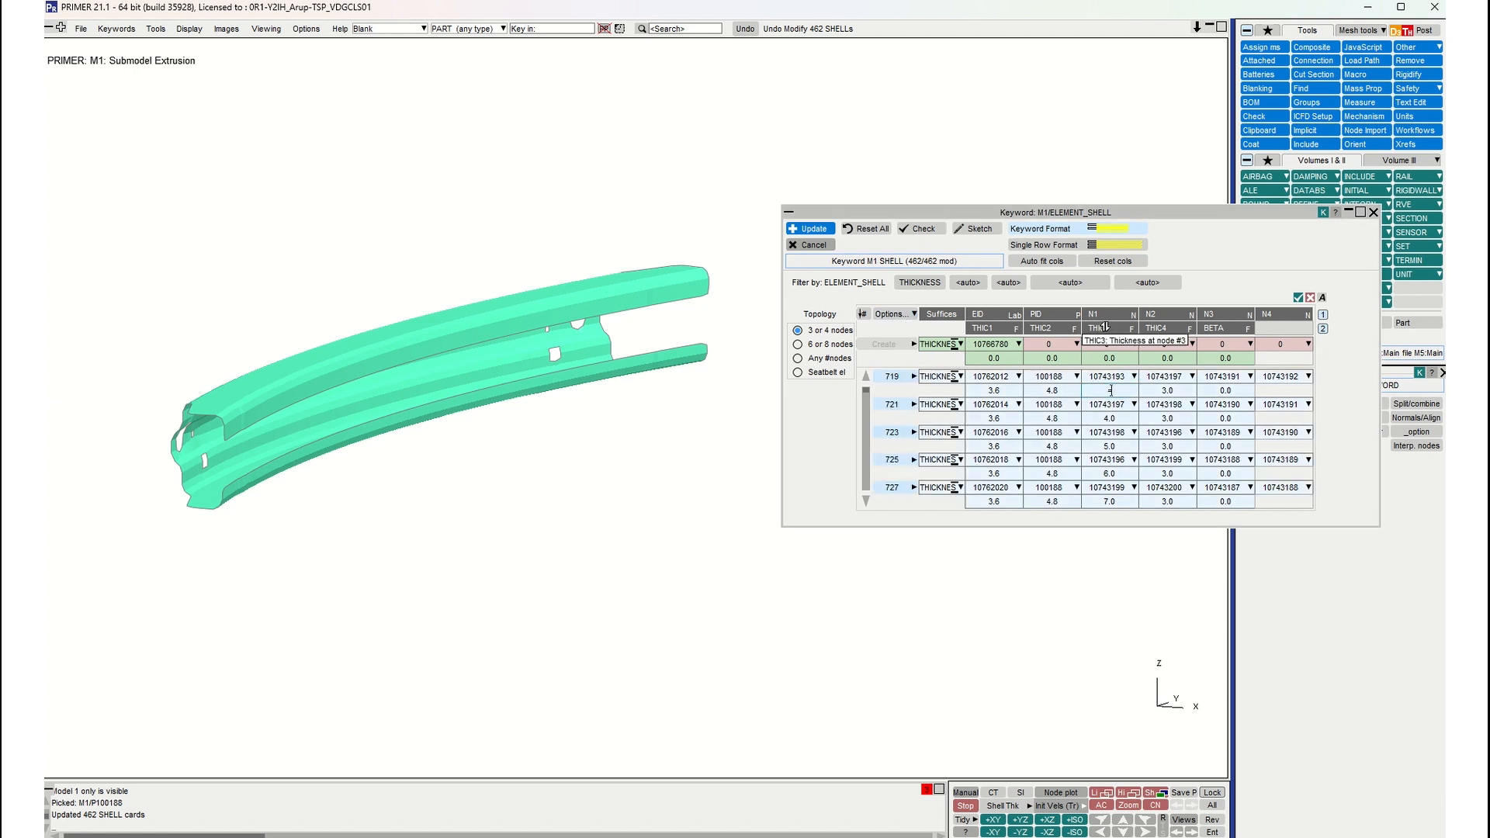
{"action": "type", "text": "=THIC"}
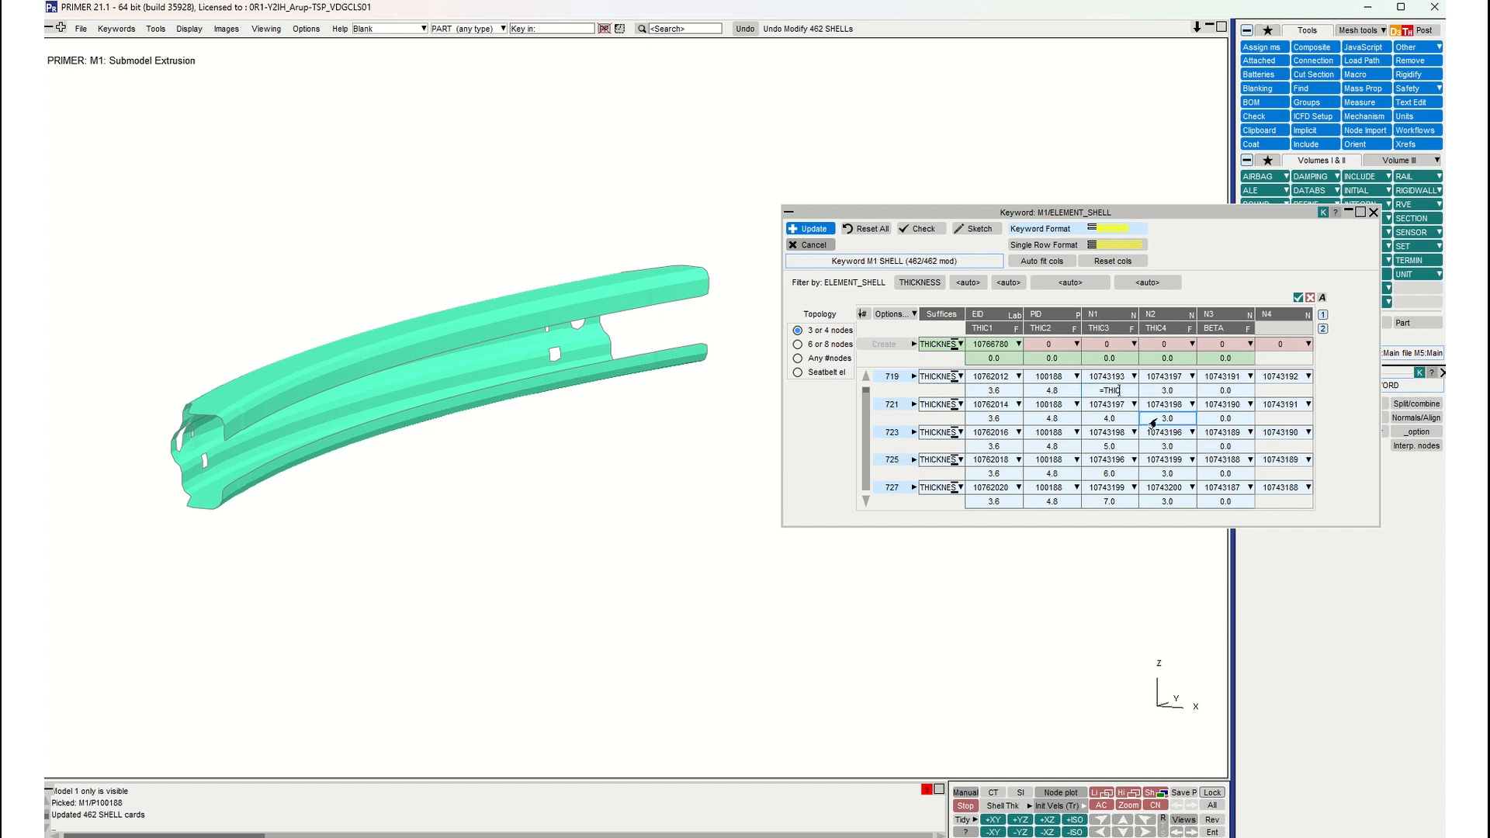
{"action": "type", "text": "3*1.2"}
{"action": "key", "text": "Return"}
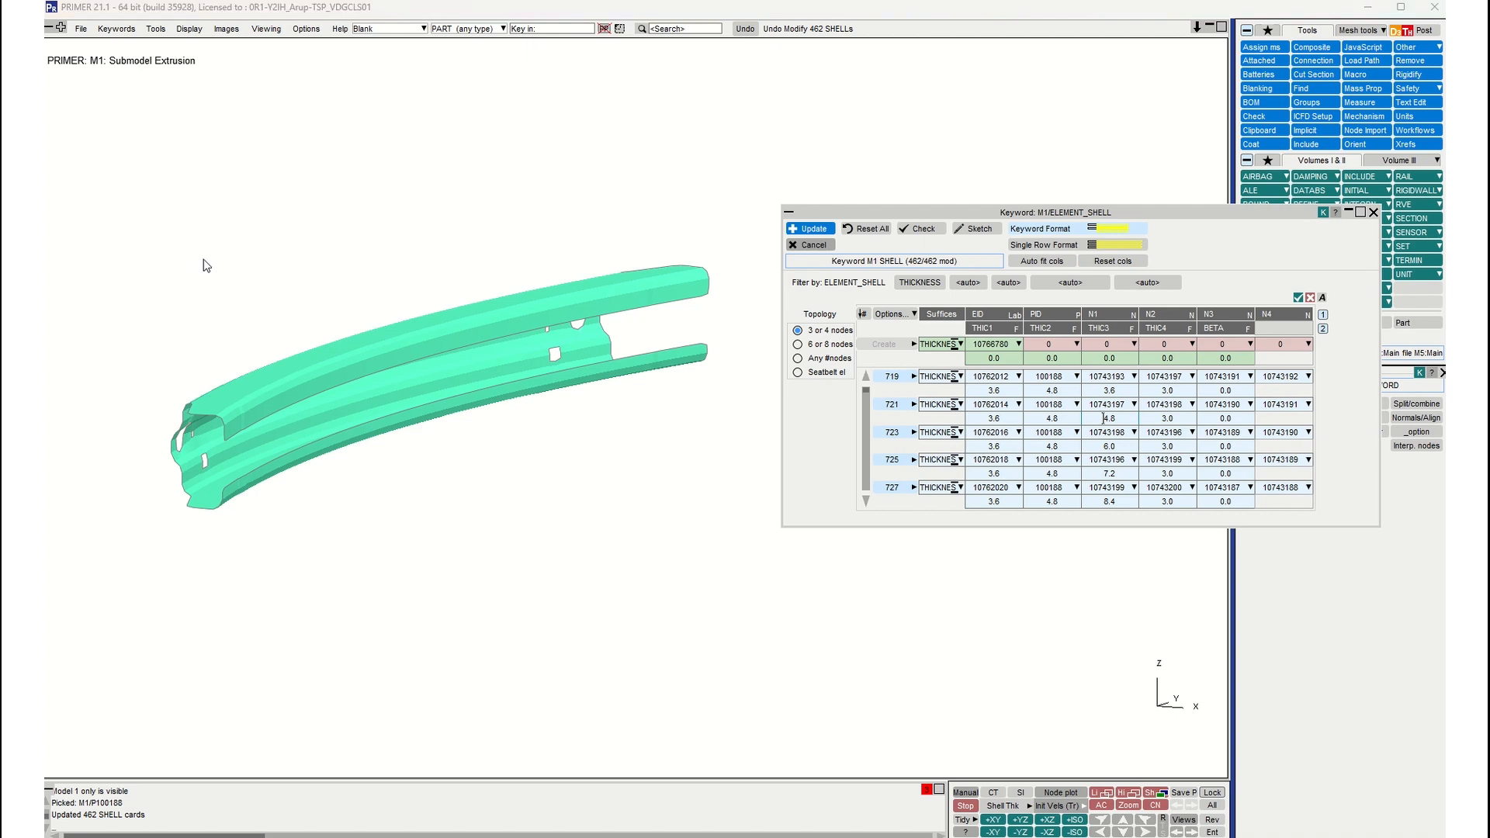
{"action": "left_click_drag", "start_coordinate": [1081, 212], "coordinate": [536, 250]}
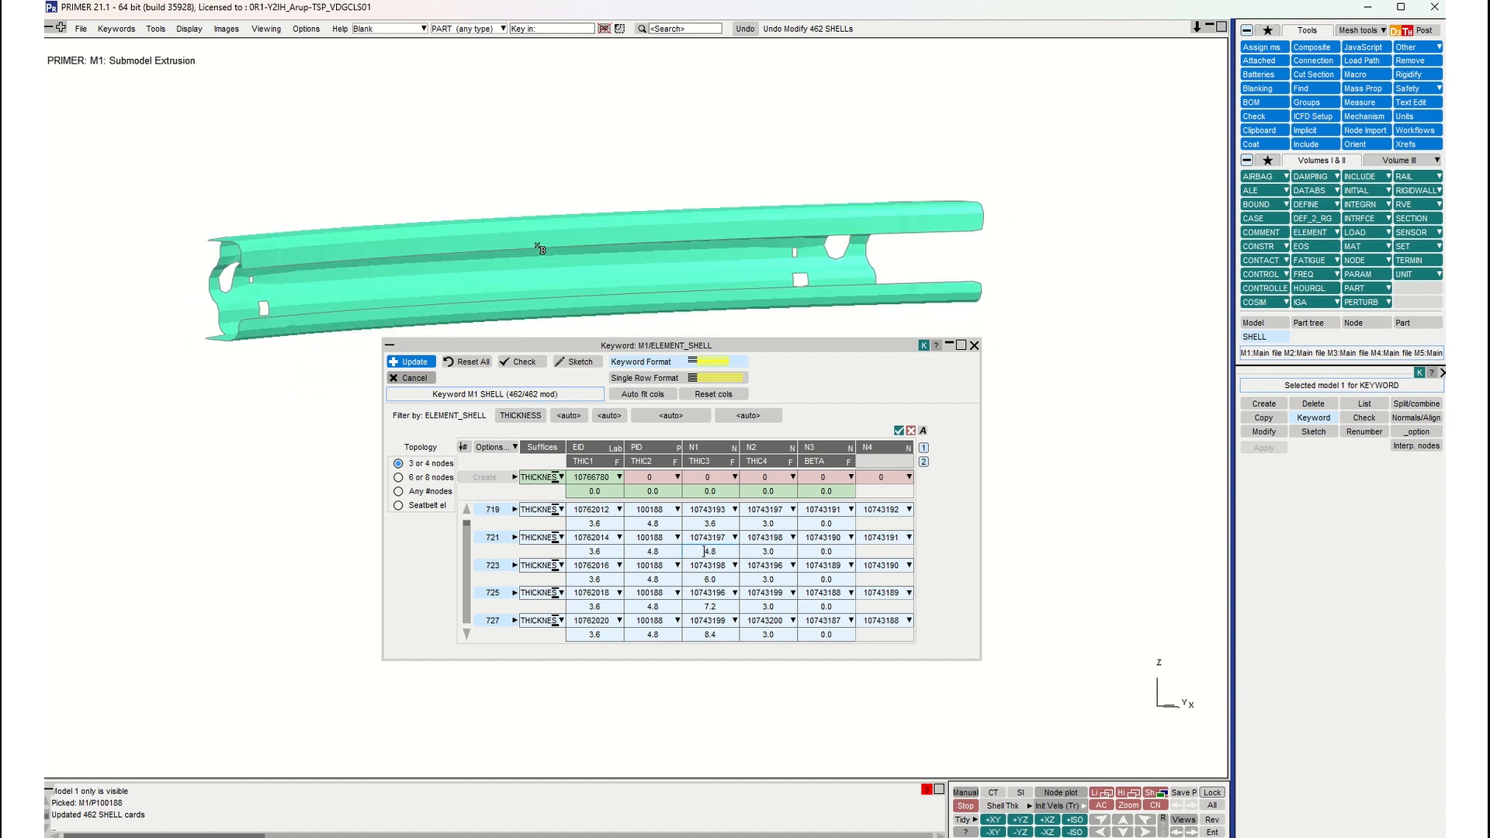
{"action": "left_click", "coordinate": [974, 345]}
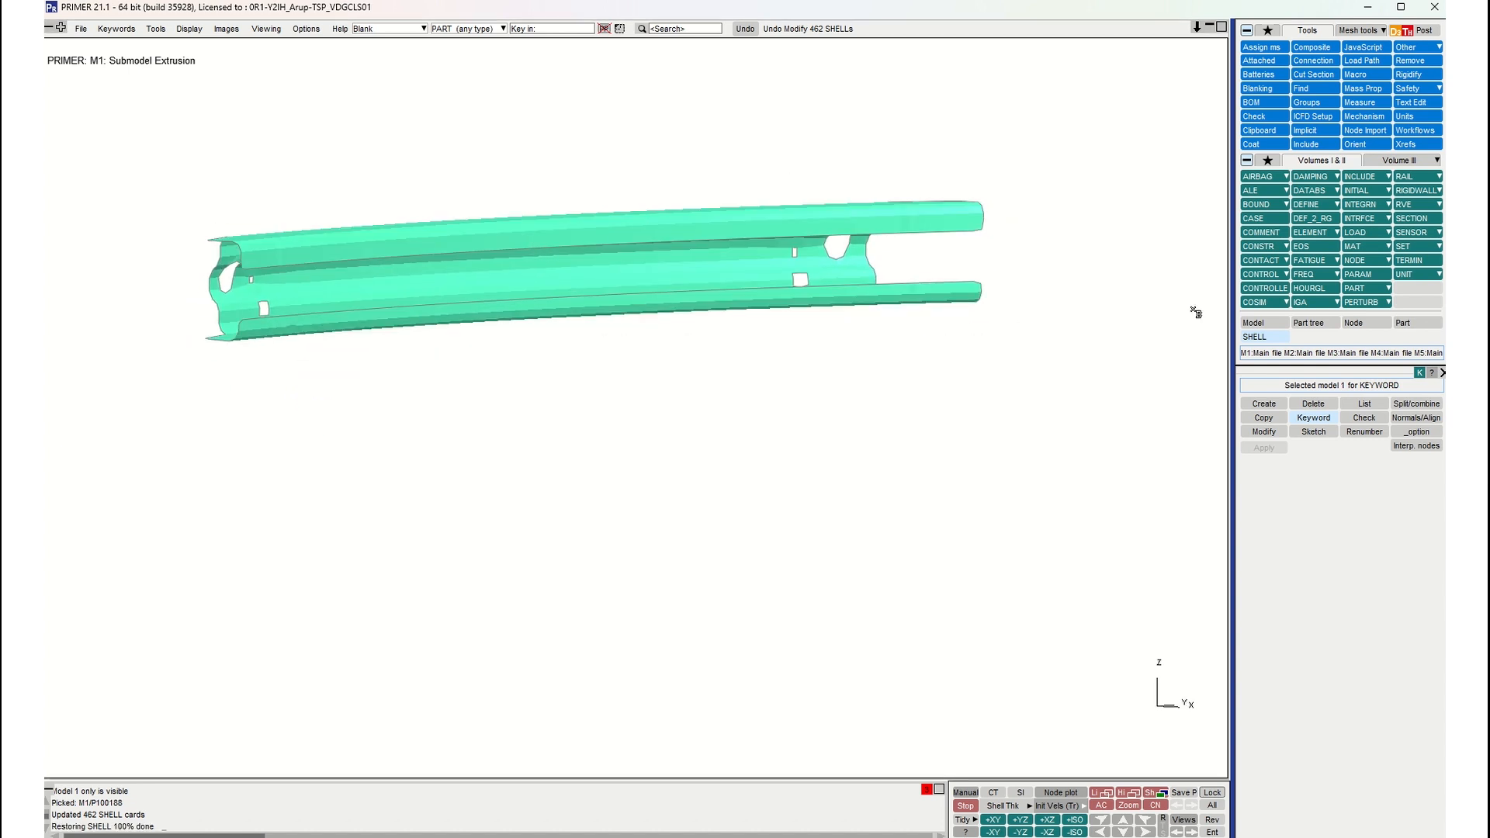
Step: Create a parameter named thickness of type I with the value 5 in model M1
{"action": "left_click", "coordinate": [1368, 277]}
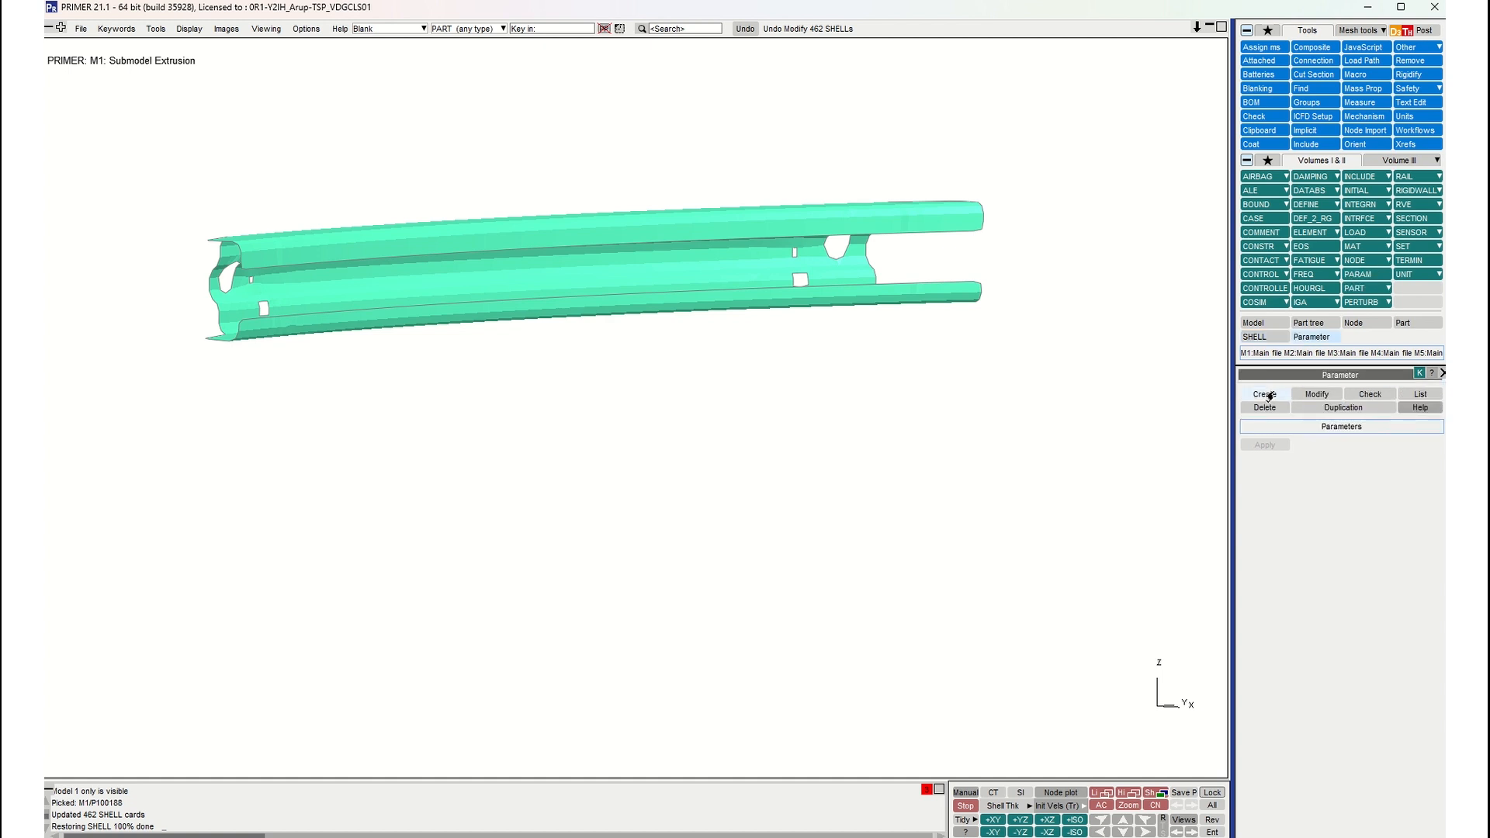
{"action": "left_click", "coordinate": [1264, 394]}
{"action": "left_click", "coordinate": [767, 452]}
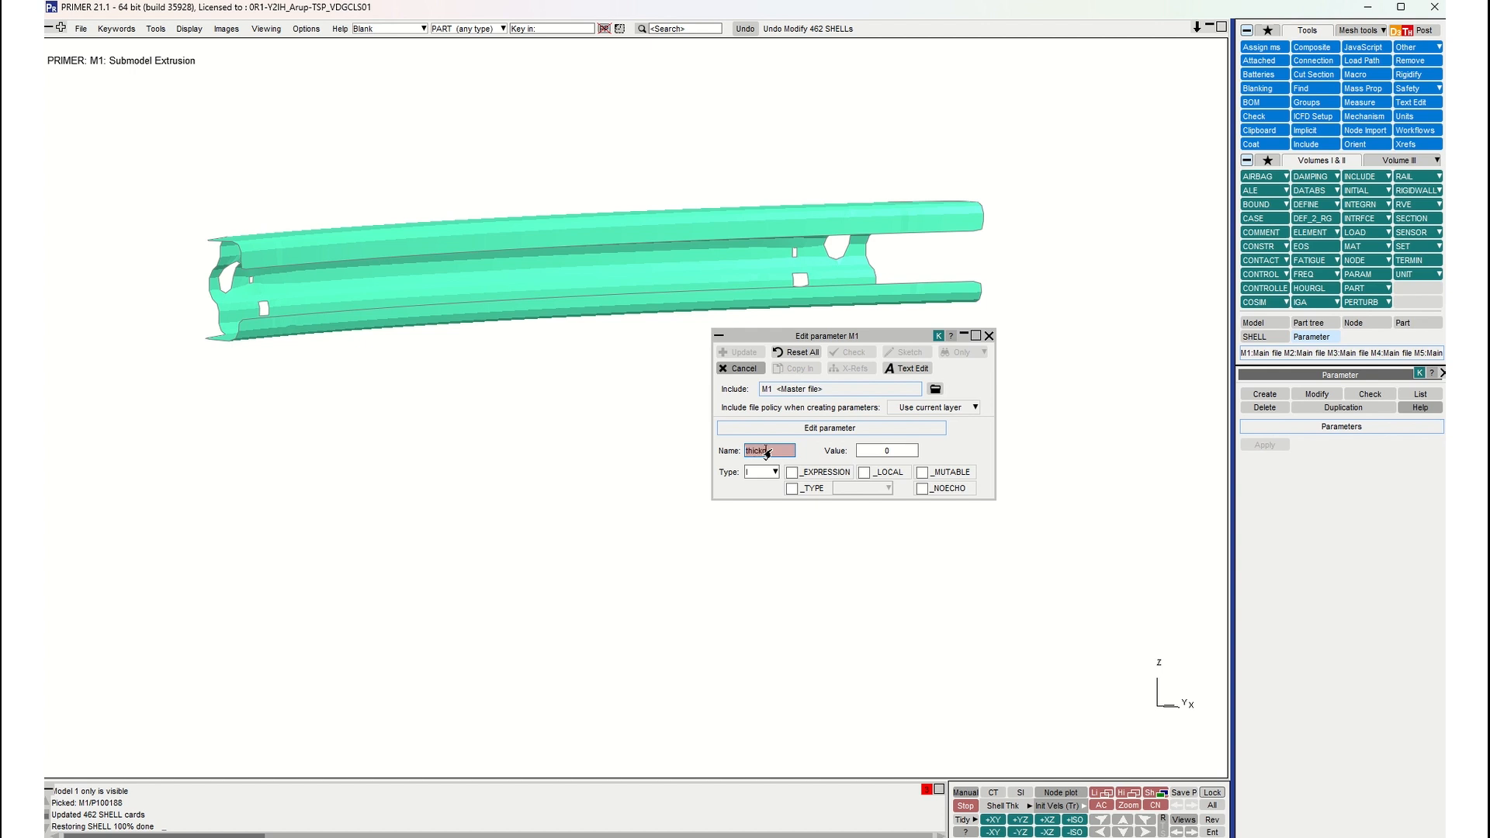
{"action": "key", "text": "Return"}
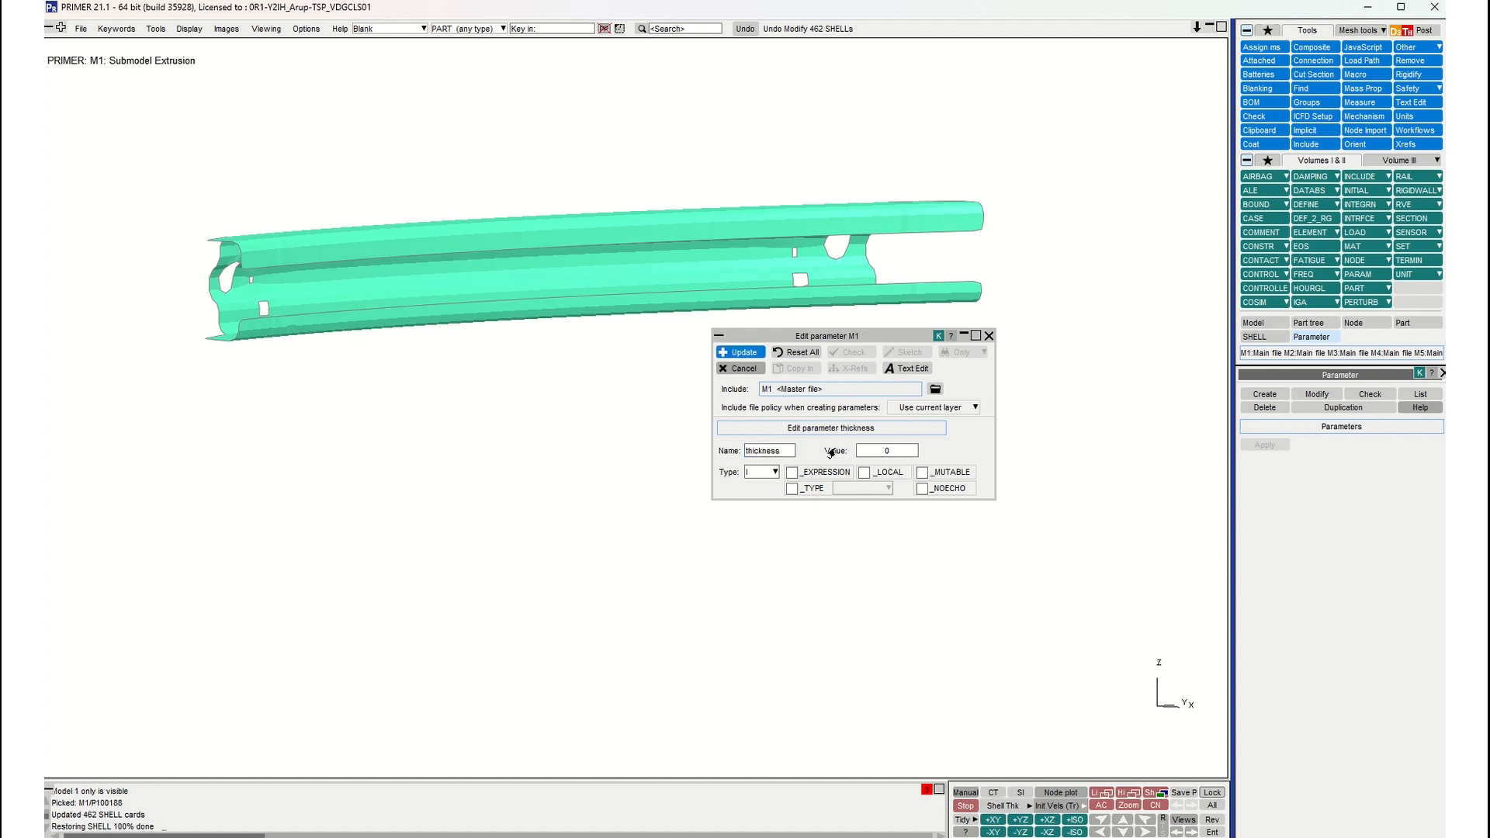
{"action": "left_click", "coordinate": [859, 453]}
{"action": "type", "text": "5"}
{"action": "key", "text": "Return"}
{"action": "left_click", "coordinate": [743, 353]}
Step: Reopen the ELEMENT_SHELL keyword editor filtered to the THICKNESS suffix and set row 719's THIC1 to &thickness
{"action": "left_click_drag", "start_coordinate": [752, 352], "coordinate": [631, 370], "text": "shift"}
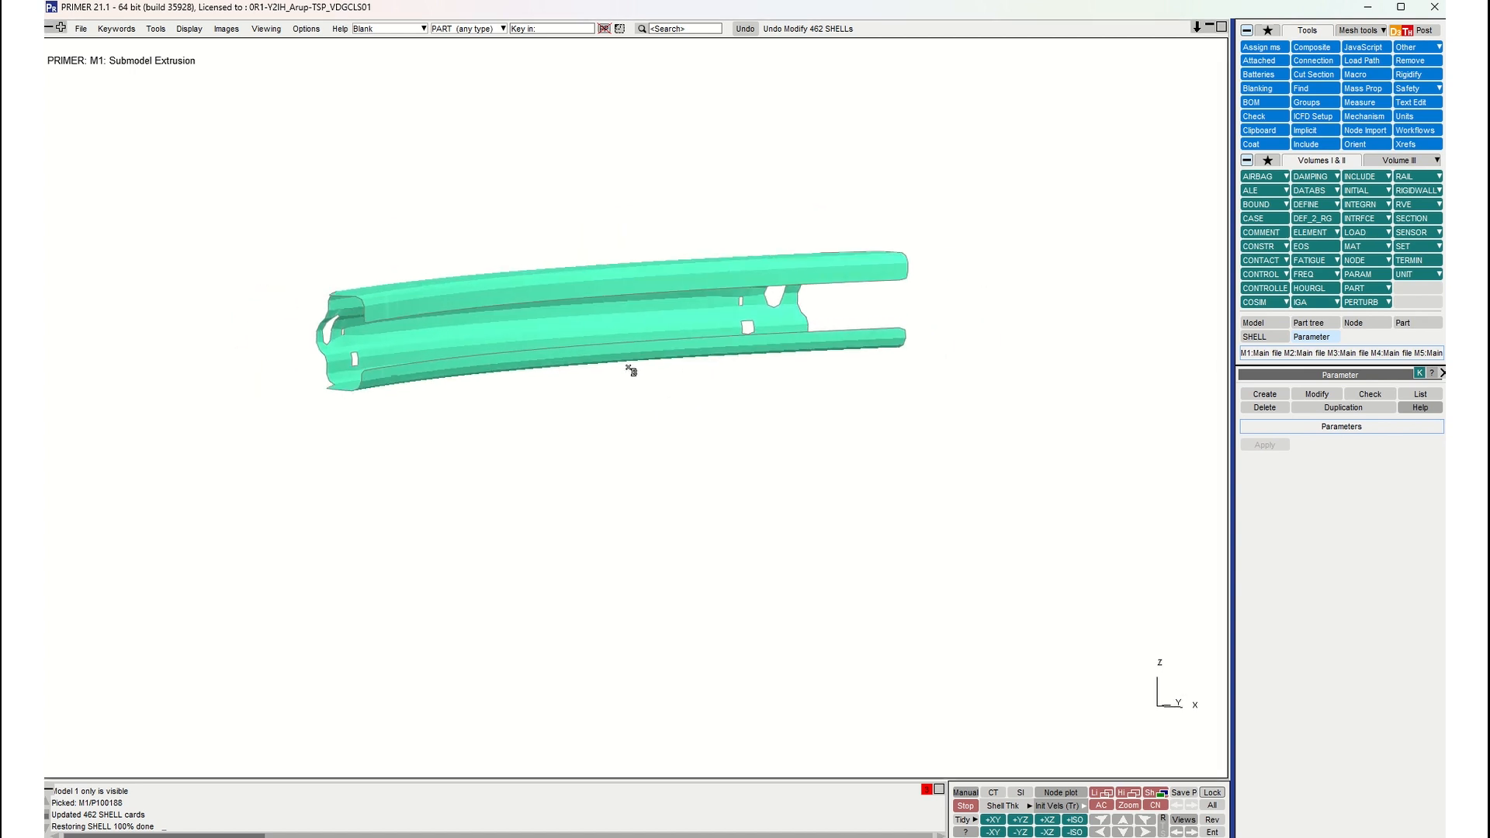
{"action": "left_click", "coordinate": [1254, 337]}
{"action": "left_click", "coordinate": [1299, 420]}
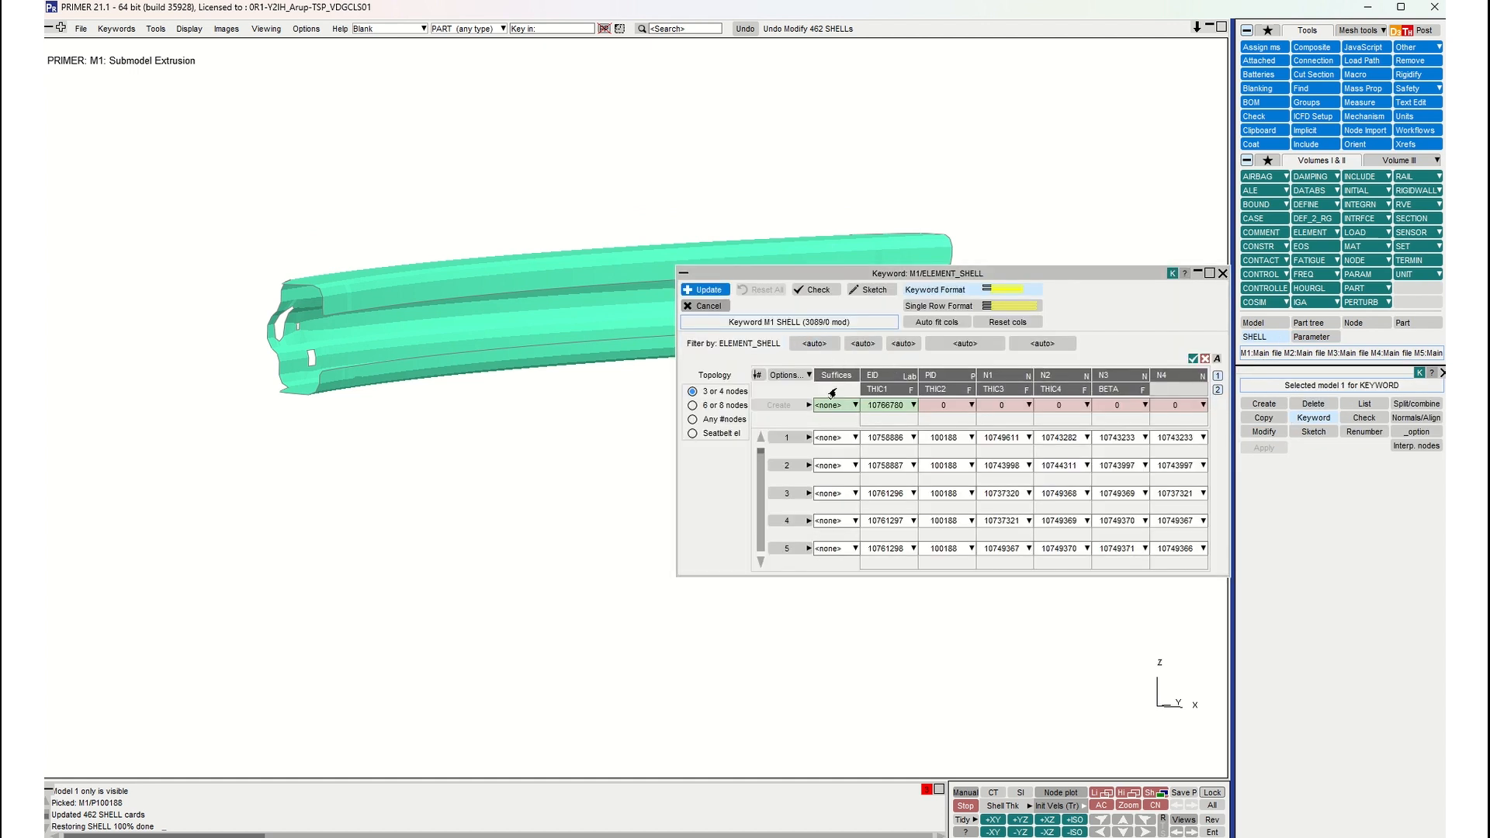
{"action": "left_click", "coordinate": [825, 343]}
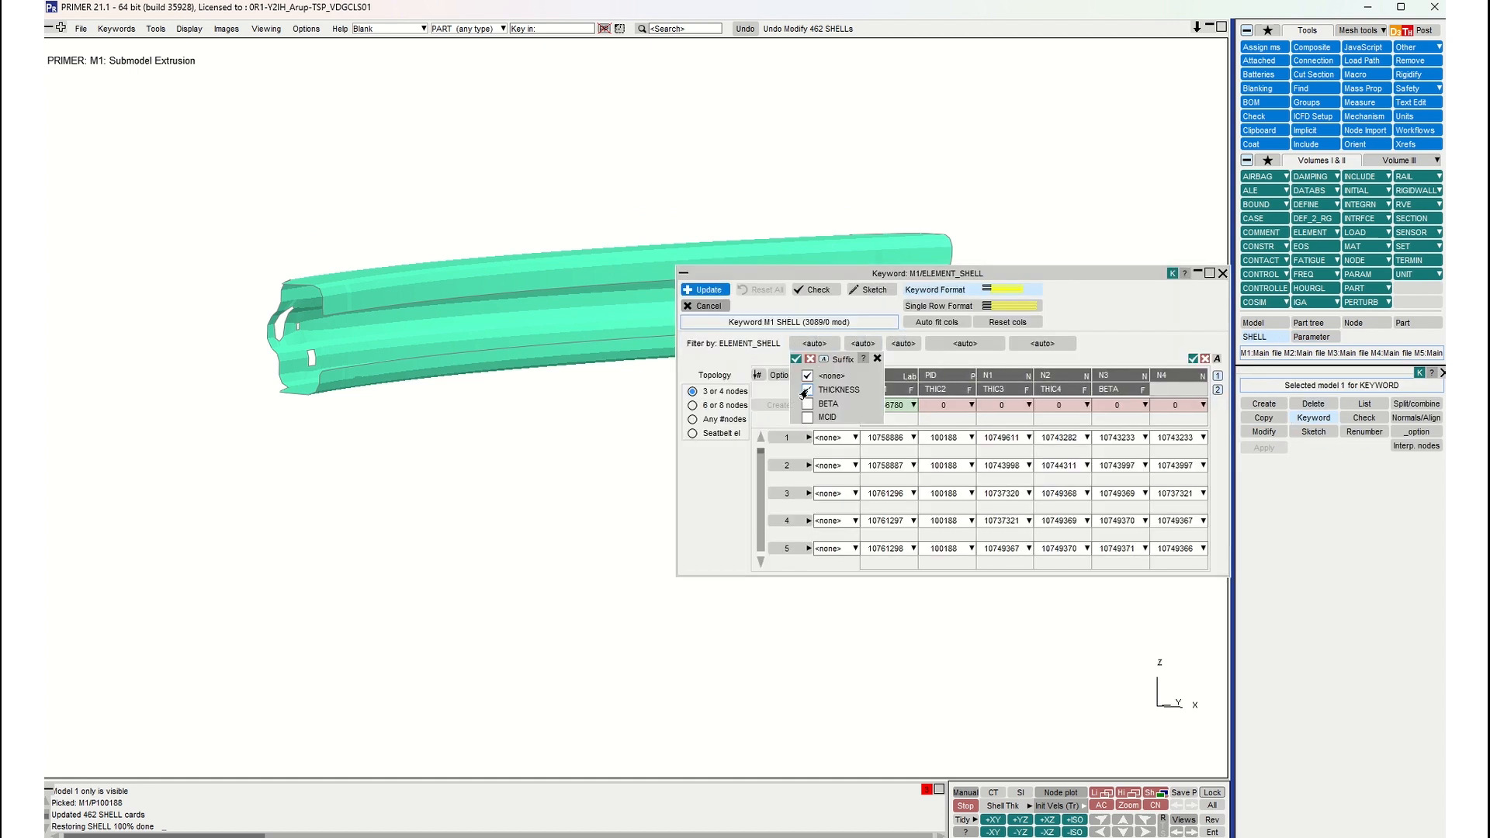
{"action": "left_click", "coordinate": [807, 389]}
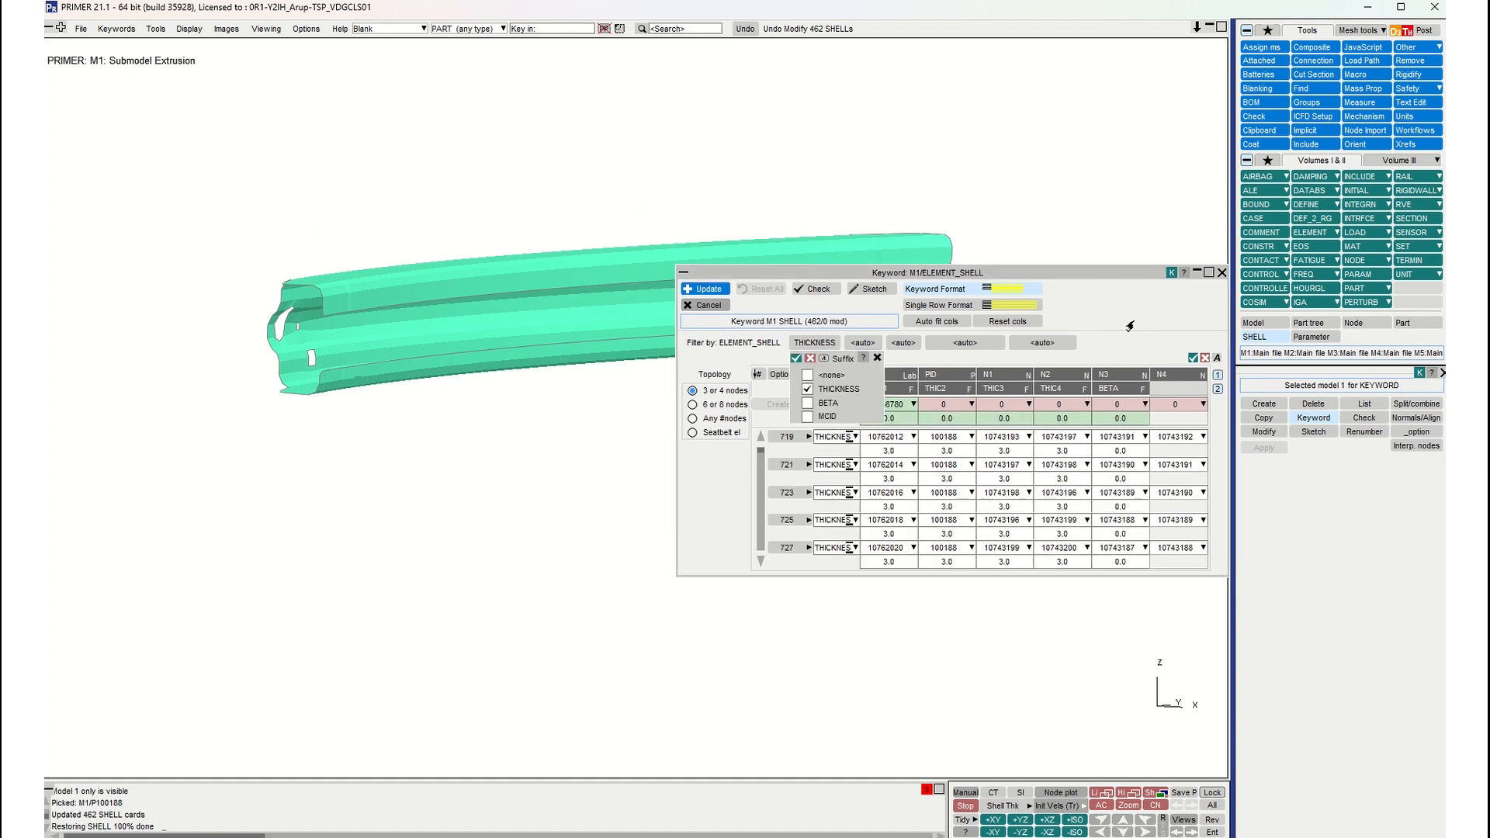
{"action": "left_click", "coordinate": [894, 452]}
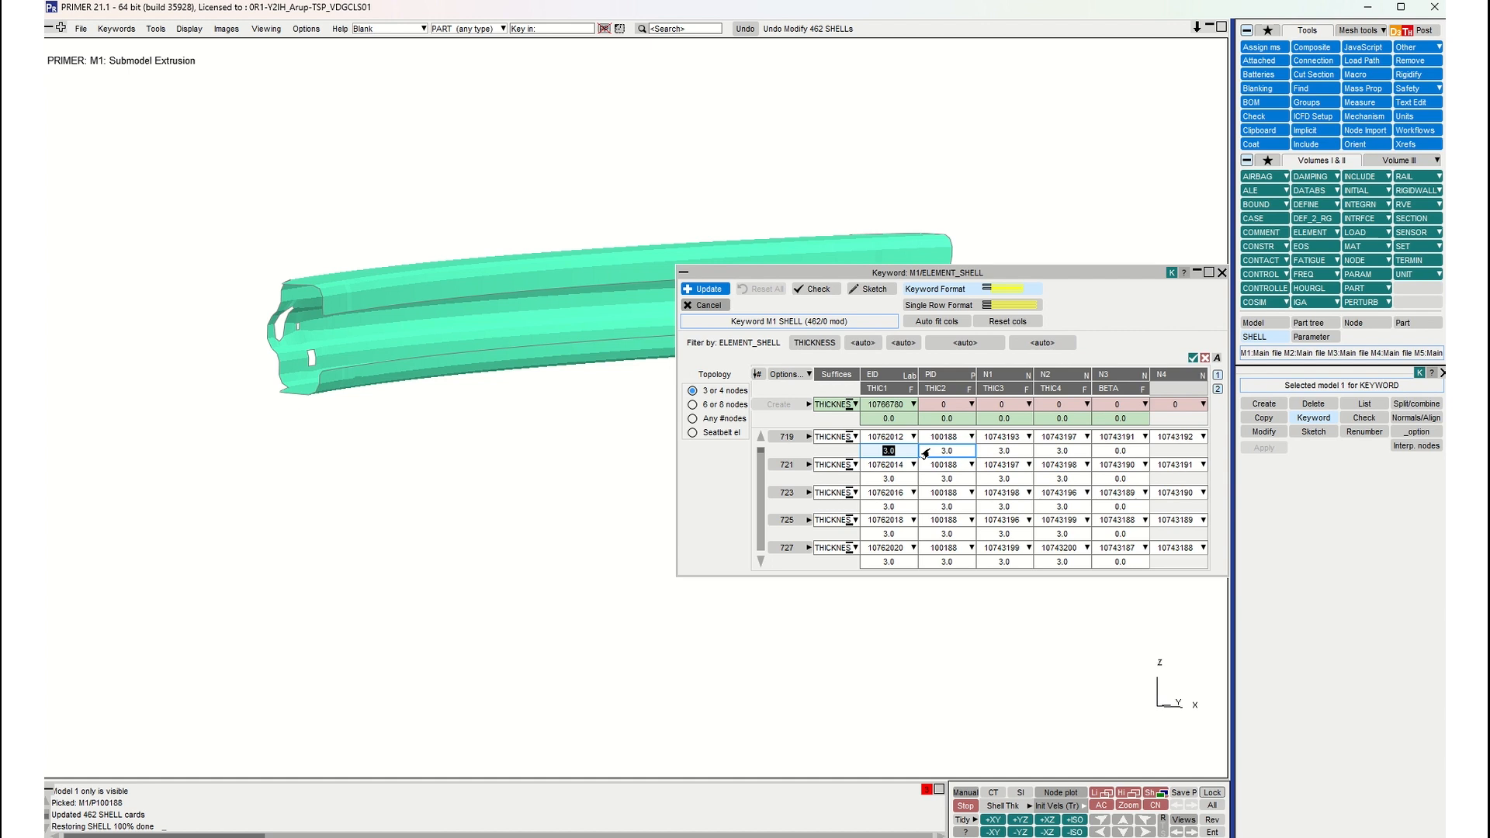
{"action": "type", "text": "&thickness"}
{"action": "key", "text": "Return"}
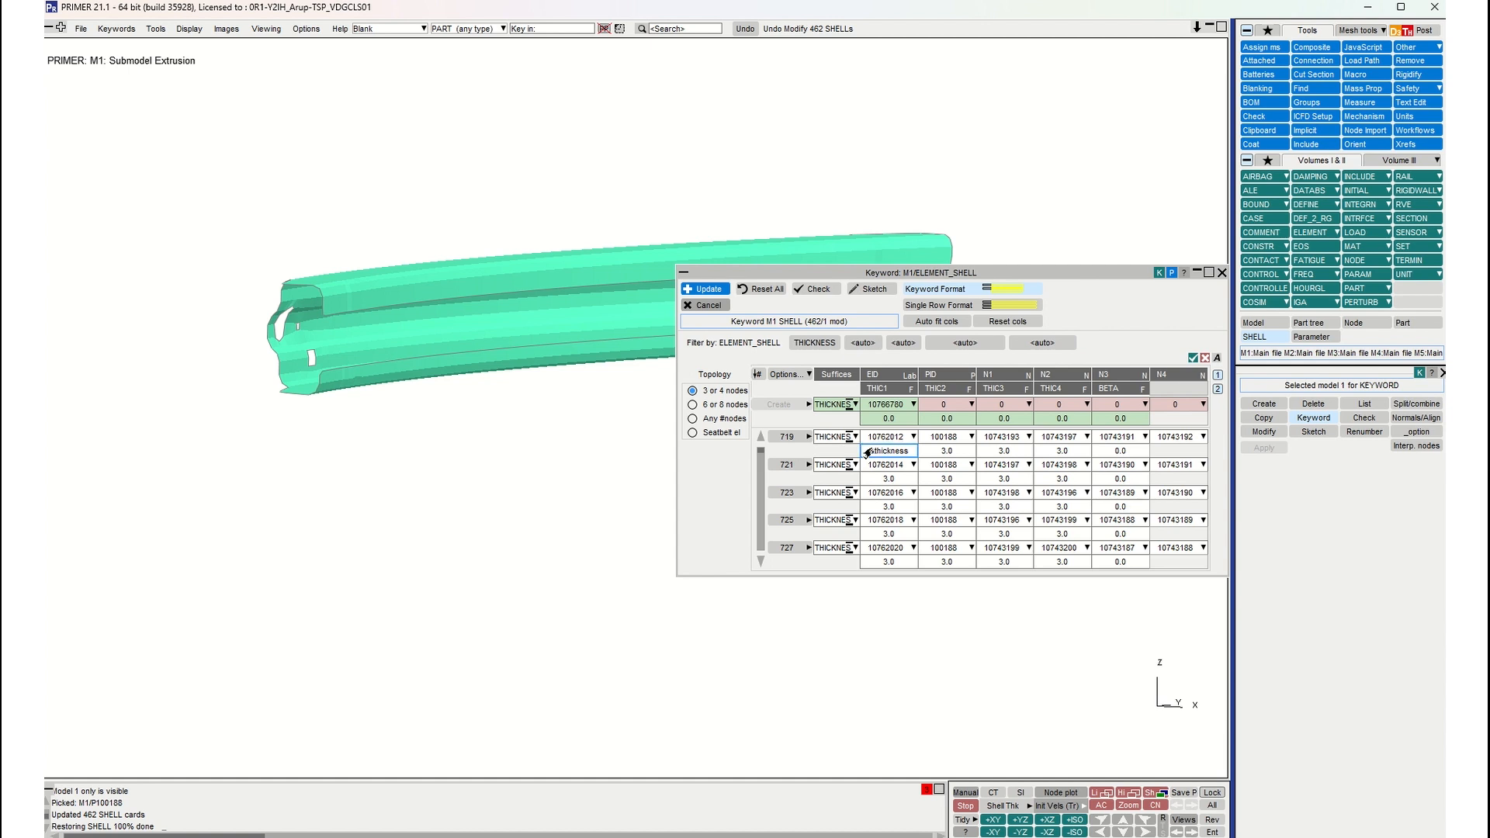
Step: Switch the editor's parameter display to the numeric value and back to the name, and close the editor without updating
{"action": "mouse_move", "coordinate": [886, 454]}
{"action": "left_click", "coordinate": [1059, 534]}
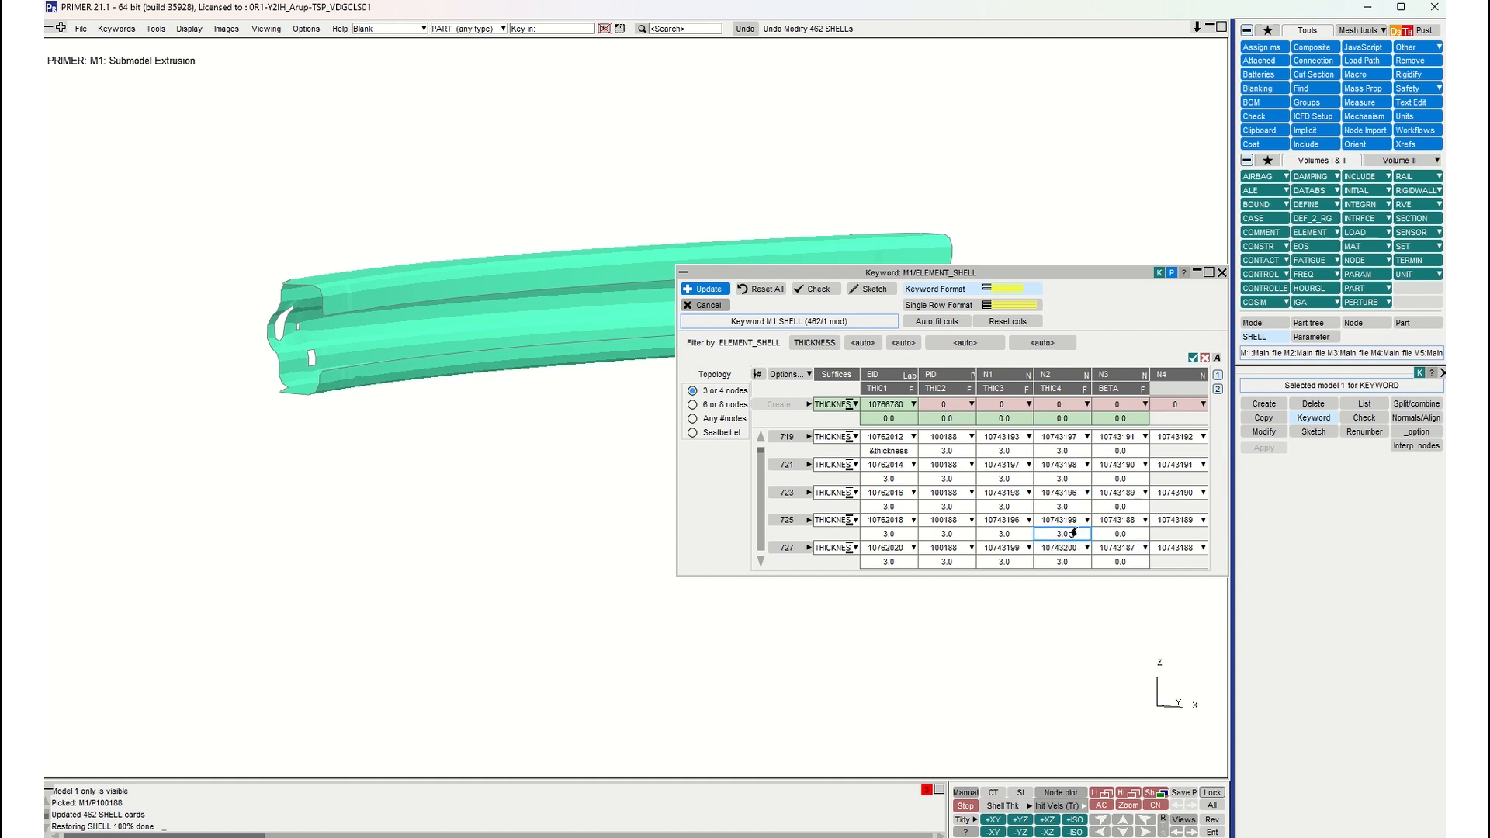
{"action": "left_click", "coordinate": [933, 453]}
{"action": "left_click", "coordinate": [886, 453]}
{"action": "left_click", "coordinate": [1172, 273]}
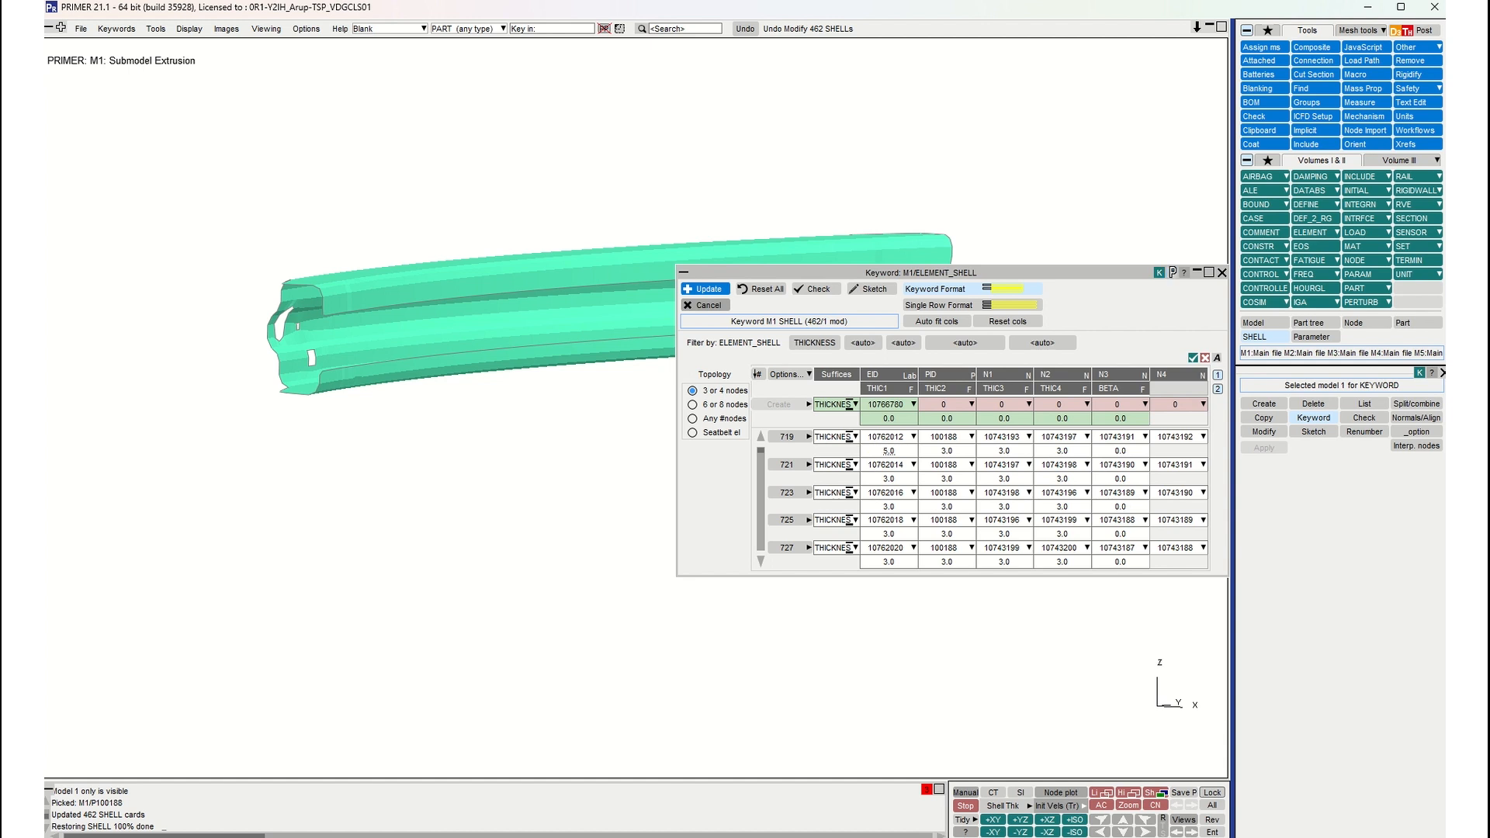
{"action": "mouse_move", "coordinate": [903, 457]}
{"action": "scroll", "coordinate": [737, 181], "scroll_direction": "down", "scroll_amount": 2}
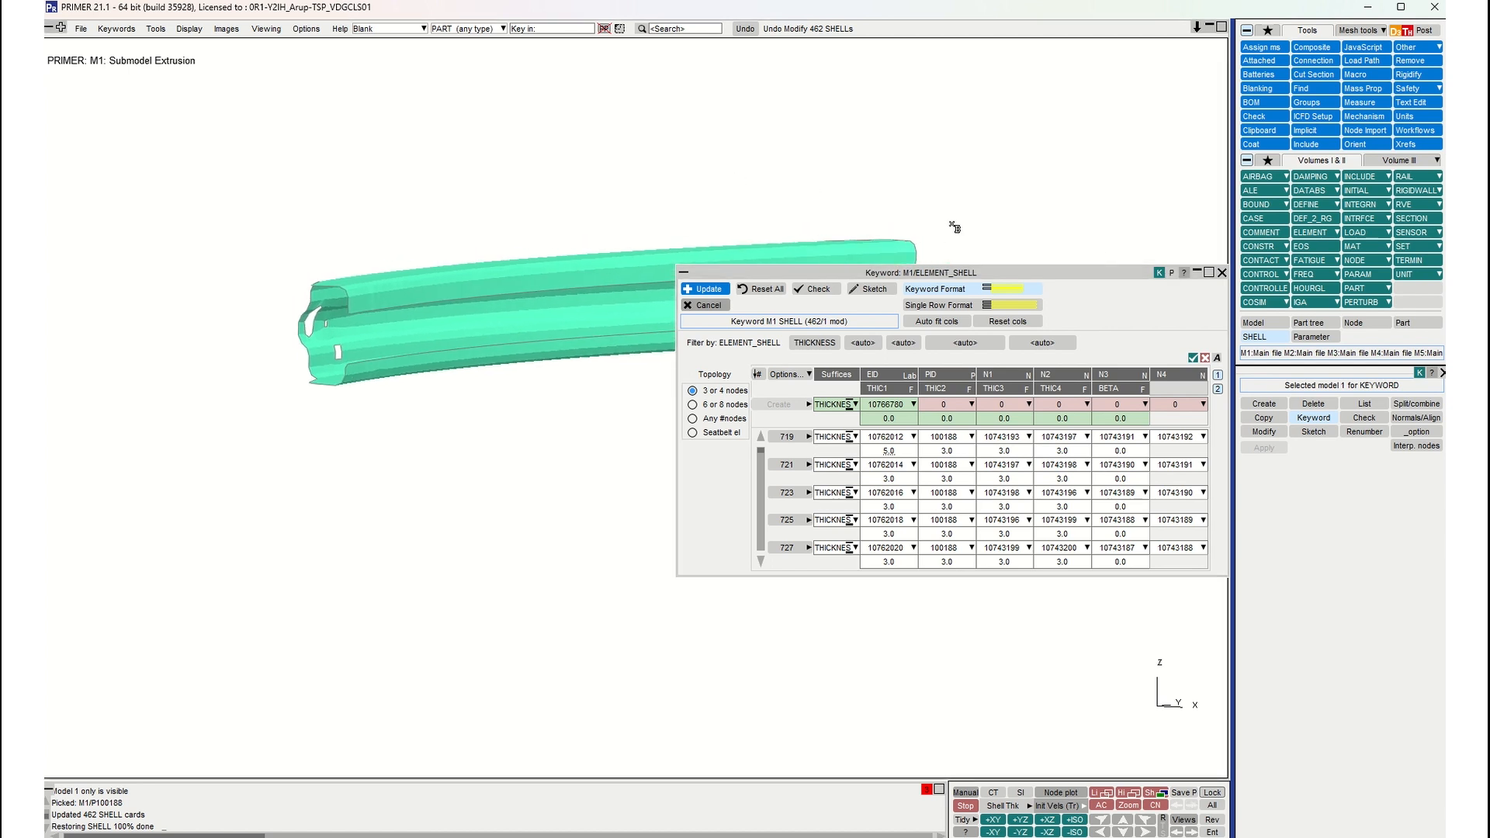
{"action": "left_click", "coordinate": [1171, 273]}
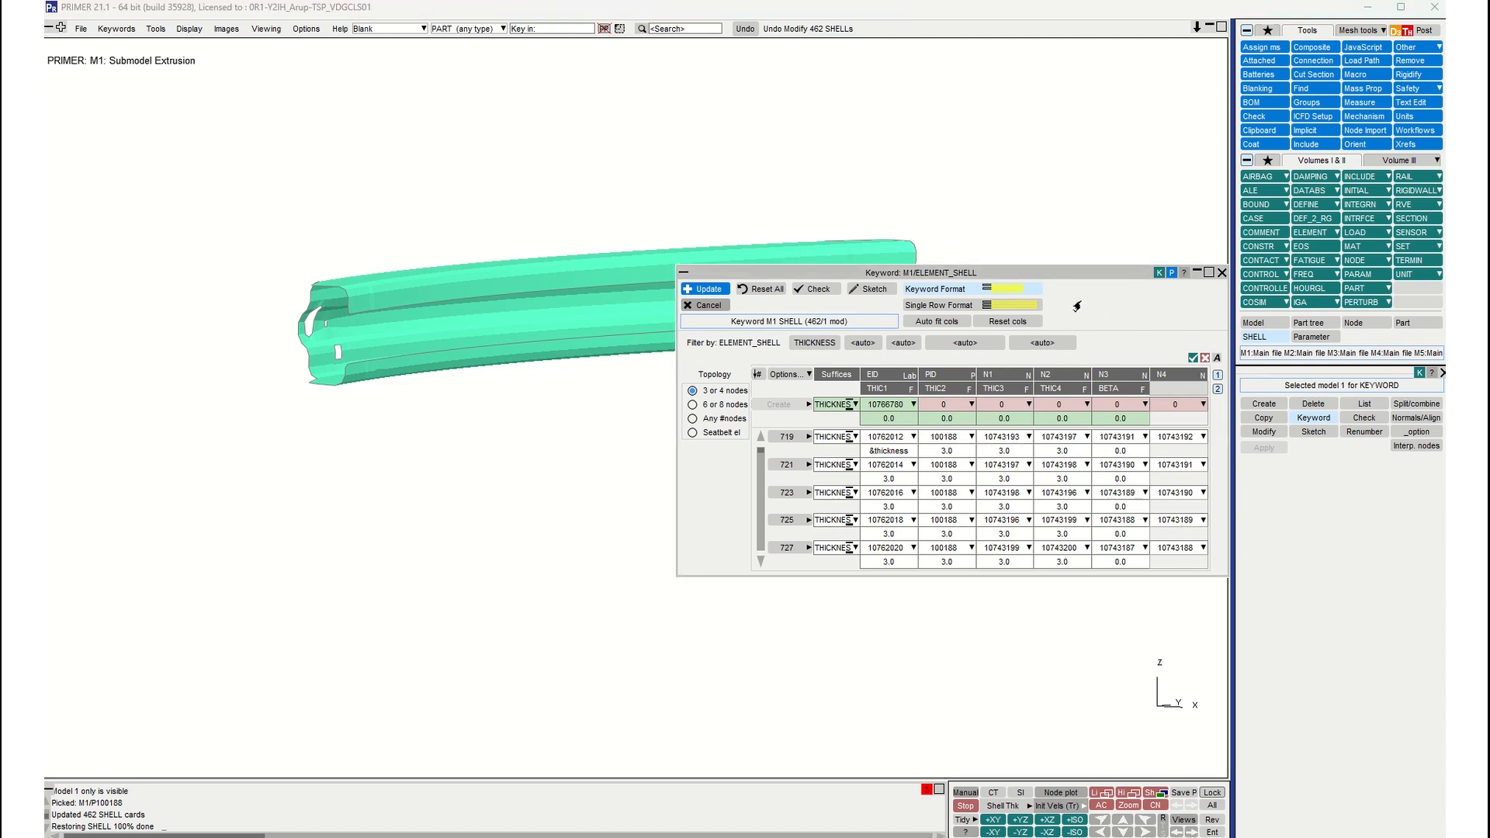
{"action": "scroll", "coordinate": [917, 204], "scroll_direction": "down", "scroll_amount": 2}
{"action": "middle_click_drag", "start_coordinate": [916, 204], "coordinate": [904, 180], "text": "shift"}
{"action": "left_click_drag", "start_coordinate": [906, 182], "coordinate": [933, 202], "text": "shift"}
{"action": "left_click_drag", "start_coordinate": [814, 193], "coordinate": [854, 258], "text": "shift"}
{"action": "left_click", "coordinate": [1222, 273]}
{"action": "left_click_drag", "start_coordinate": [657, 286], "coordinate": [622, 339], "text": "shift"}
{"action": "scroll", "coordinate": [621, 340], "scroll_direction": "up", "scroll_amount": 5}
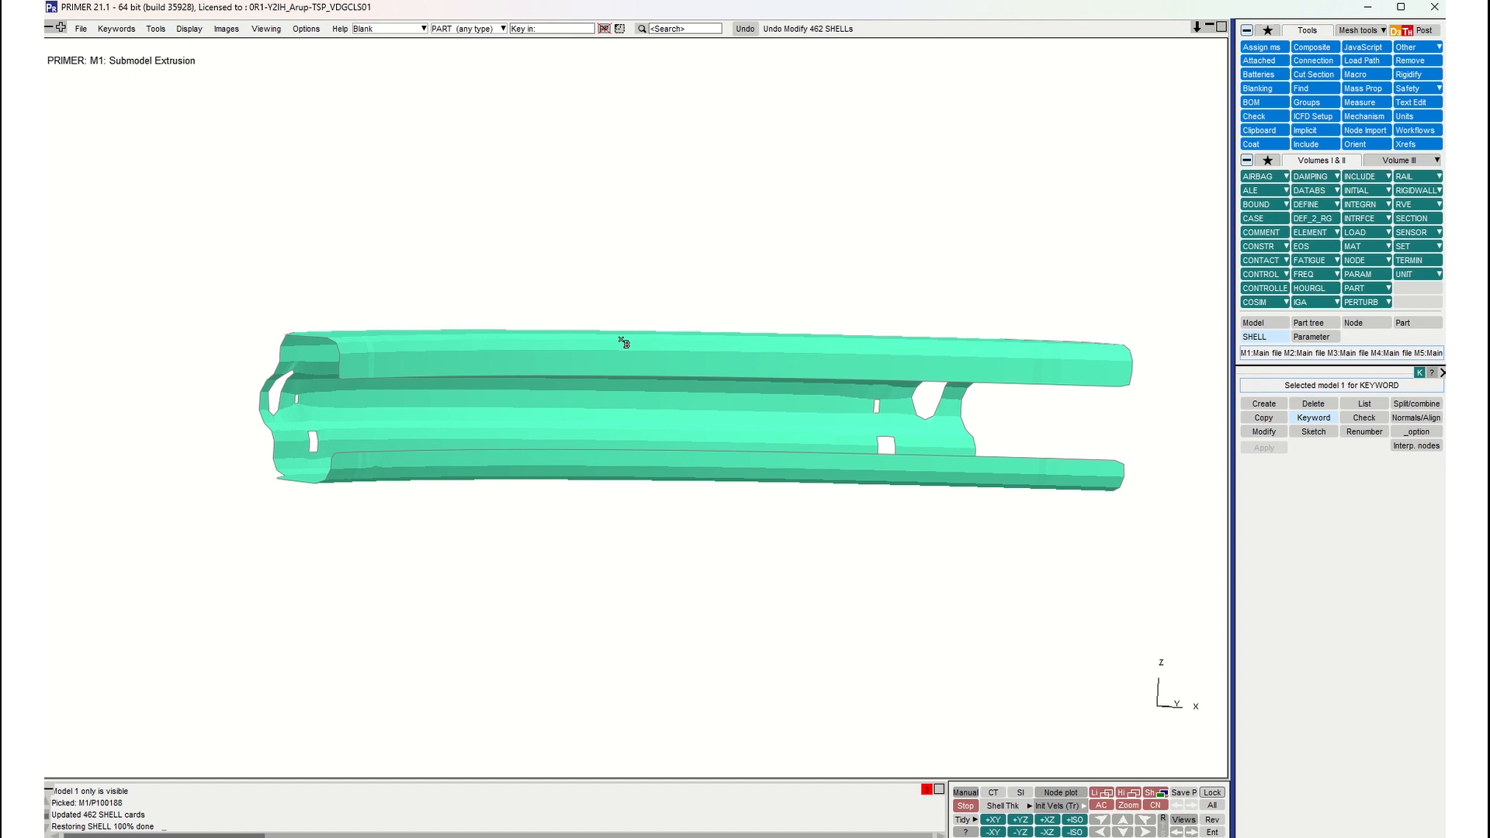
{"action": "middle_click_drag", "start_coordinate": [596, 342], "coordinate": [662, 371]}
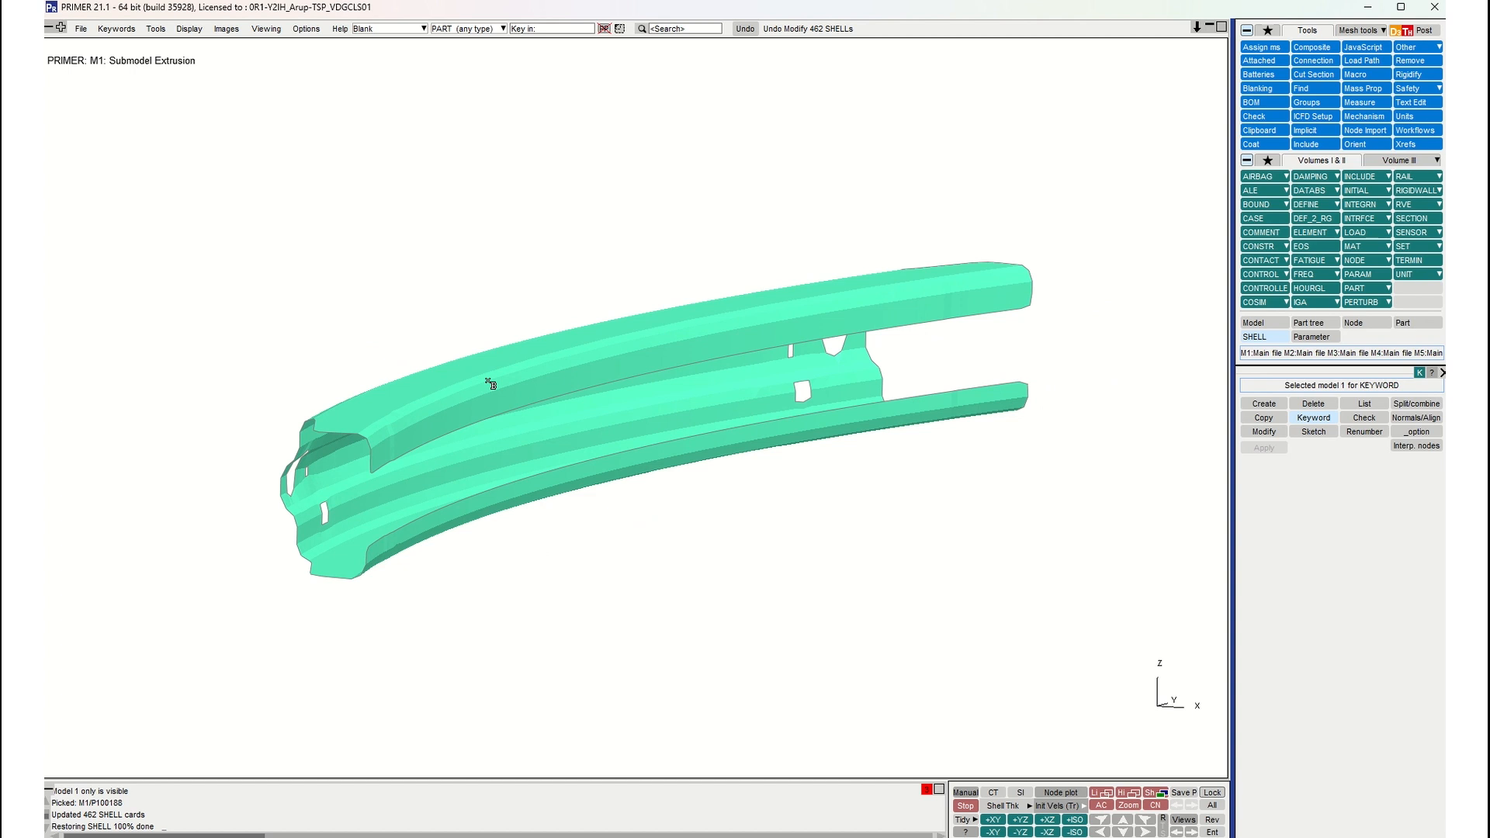
{"action": "scroll", "coordinate": [528, 372], "scroll_direction": "up", "scroll_amount": 1}
{"action": "middle_click_drag", "start_coordinate": [528, 372], "coordinate": [509, 348], "text": "shift"}
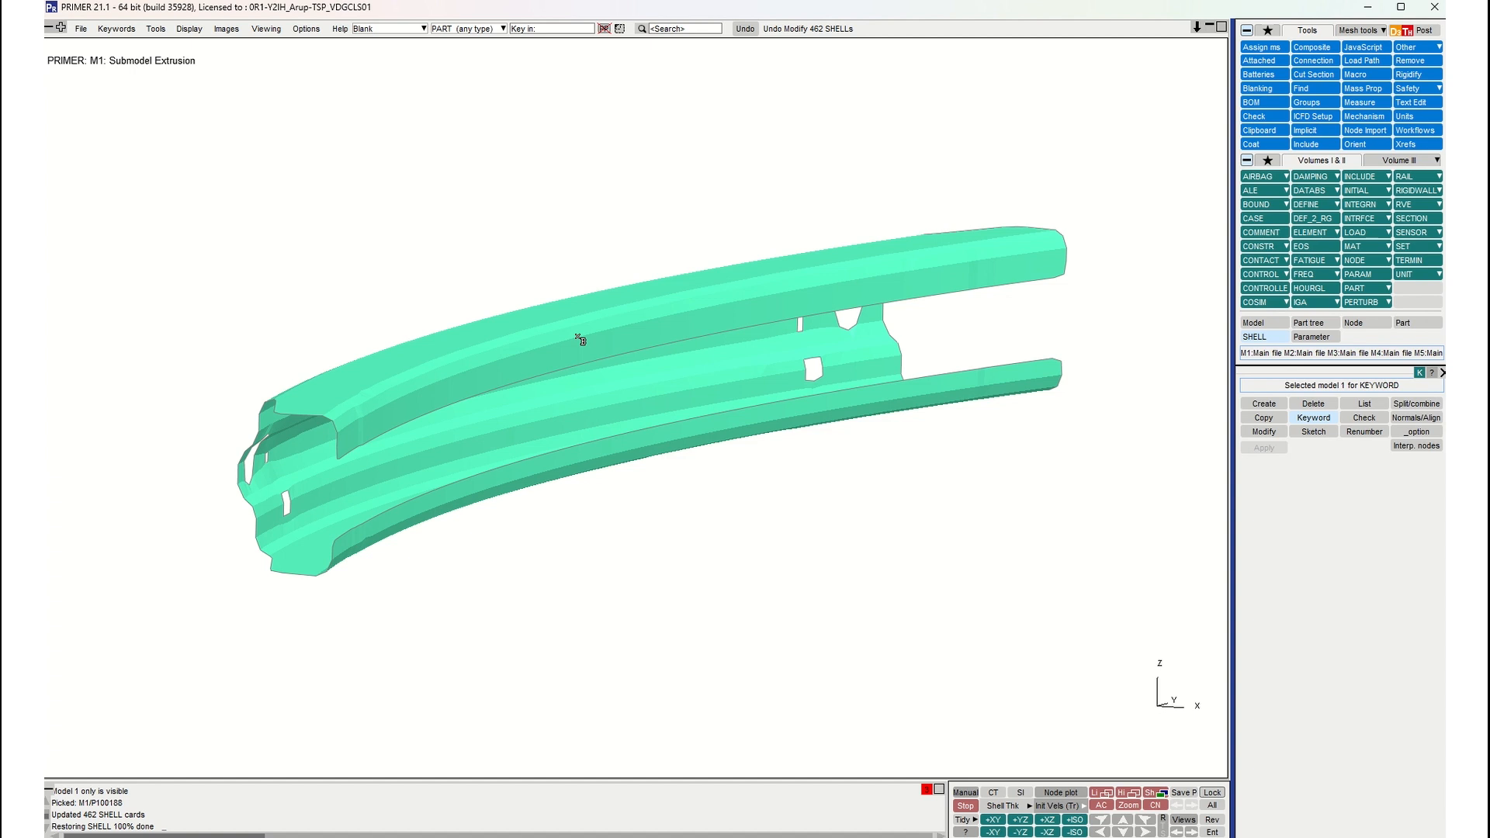
{"action": "scroll", "coordinate": [578, 337], "scroll_direction": "up", "scroll_amount": 2}
{"action": "middle_click_drag", "start_coordinate": [579, 337], "coordinate": [564, 333], "text": "shift"}
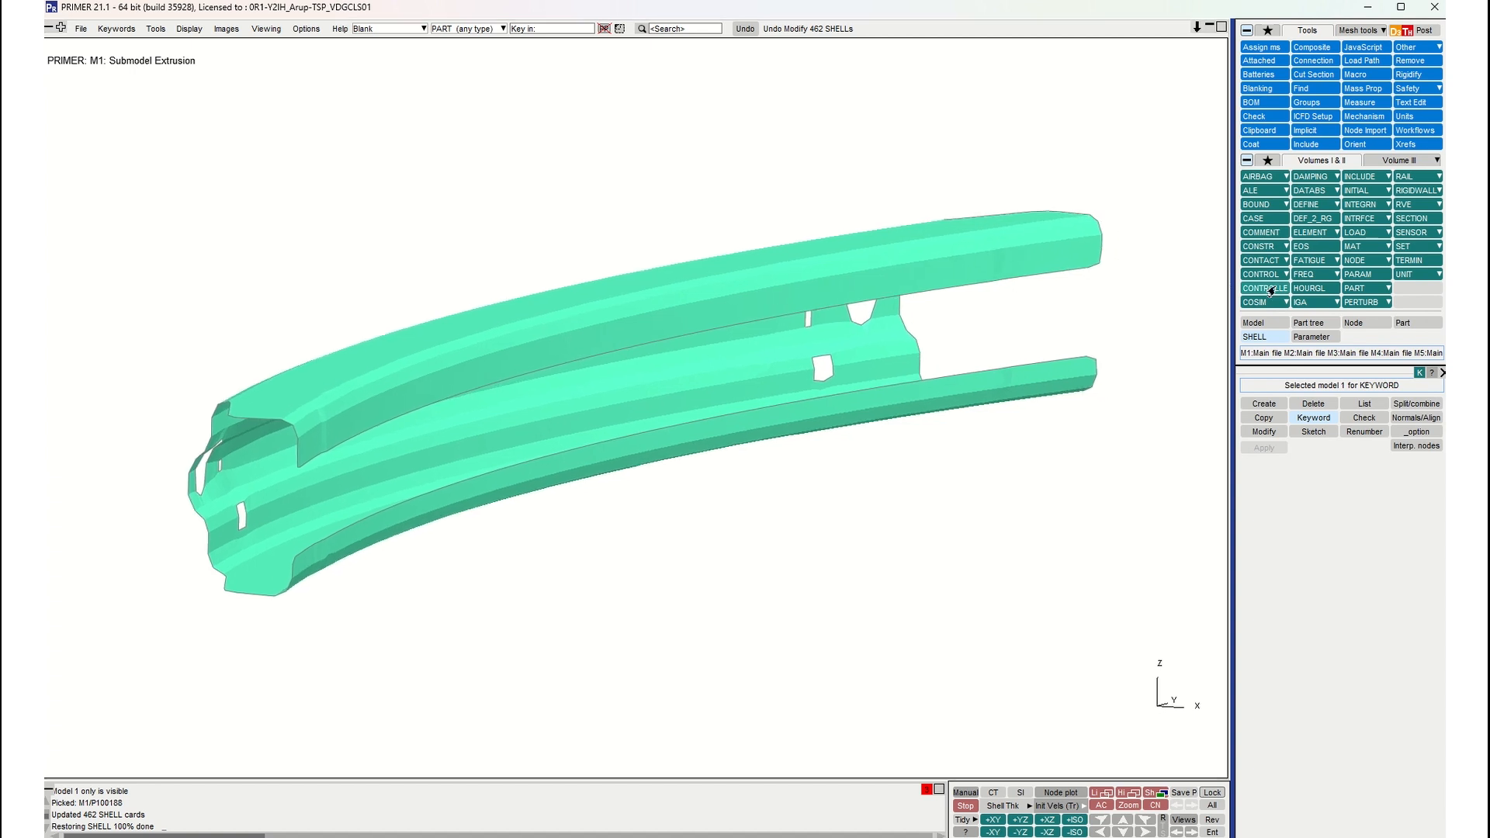
Step: Open the NODE keyword editor for model M1 and select all listed nodes
{"action": "left_click", "coordinate": [1345, 323]}
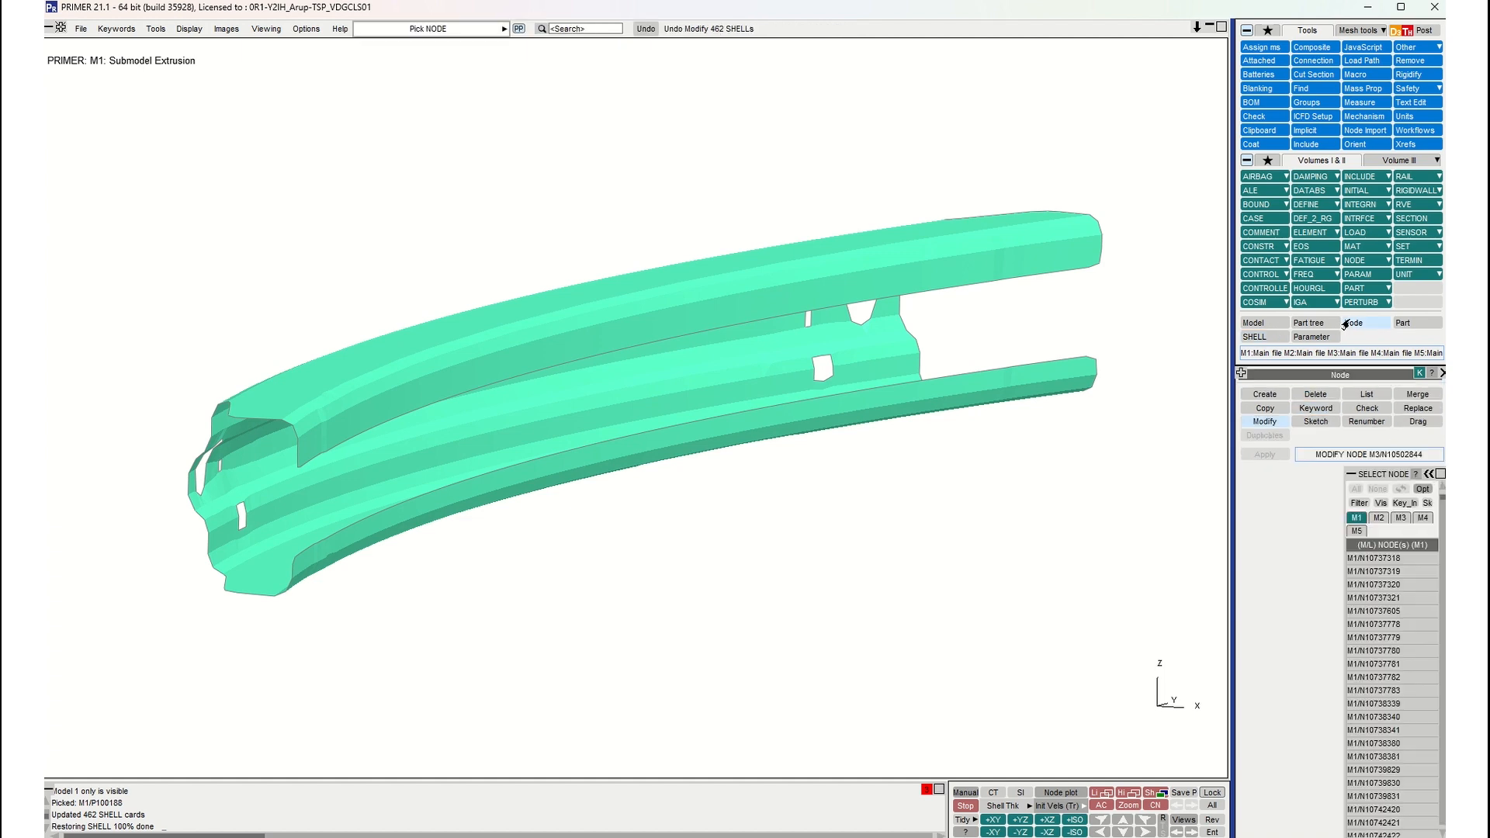
{"action": "left_click", "coordinate": [1308, 409]}
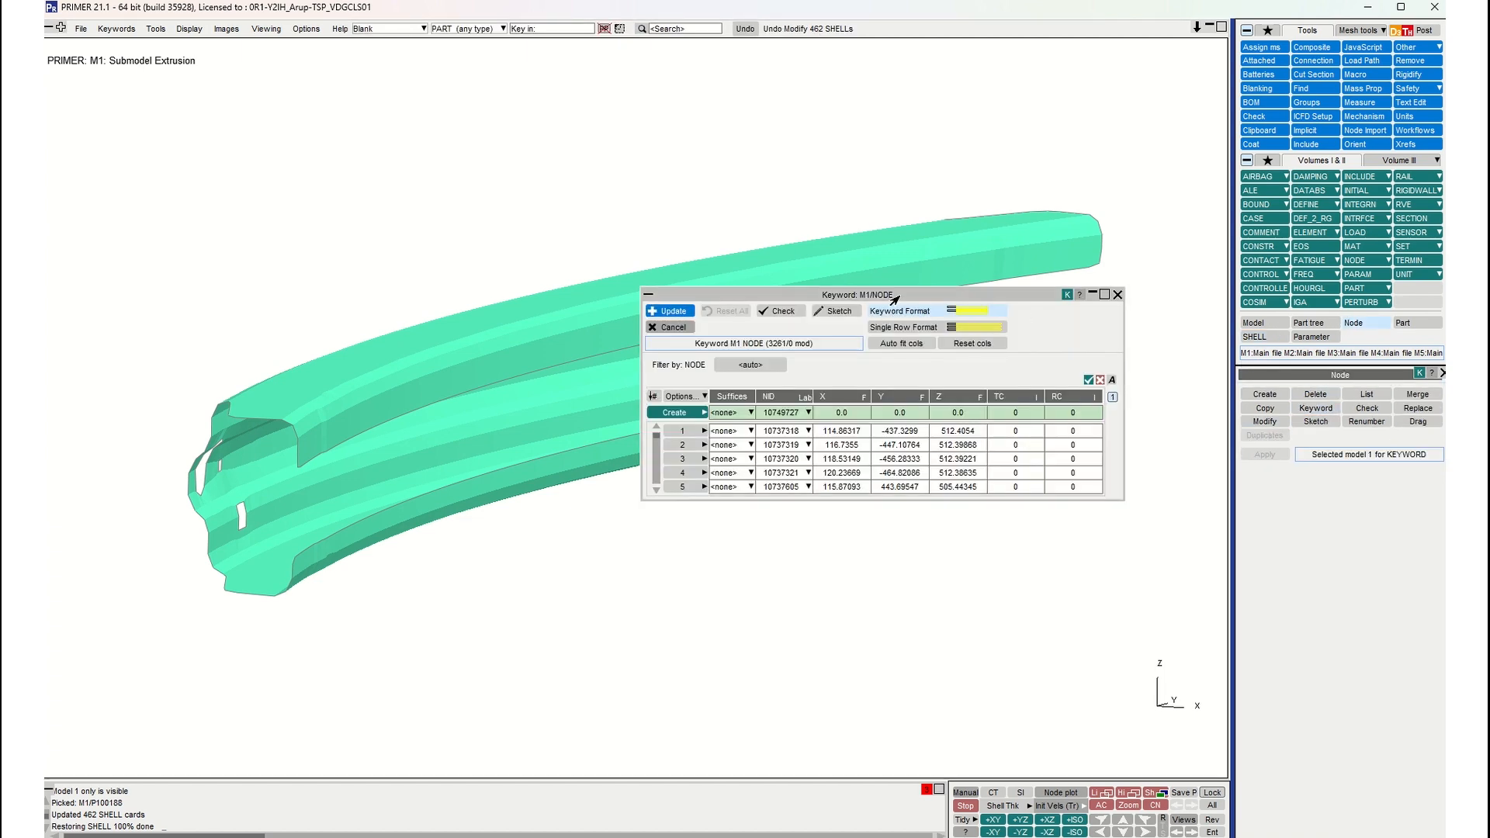
{"action": "left_click_drag", "start_coordinate": [903, 295], "coordinate": [1010, 300]}
{"action": "middle_click_drag", "start_coordinate": [619, 290], "coordinate": [606, 244], "text": "shift"}
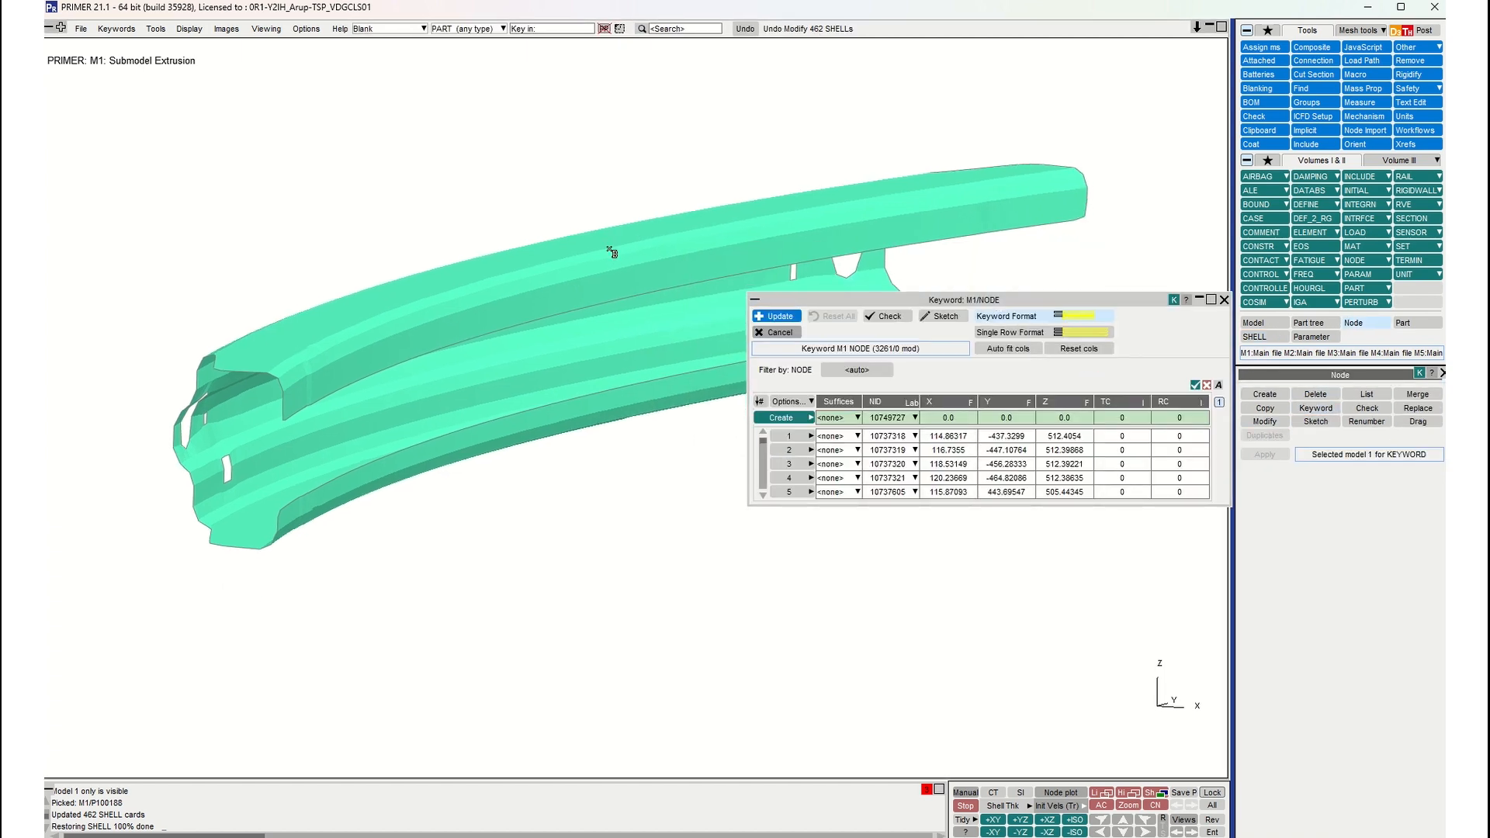
{"action": "left_click_drag", "start_coordinate": [612, 250], "coordinate": [614, 237], "text": "shift"}
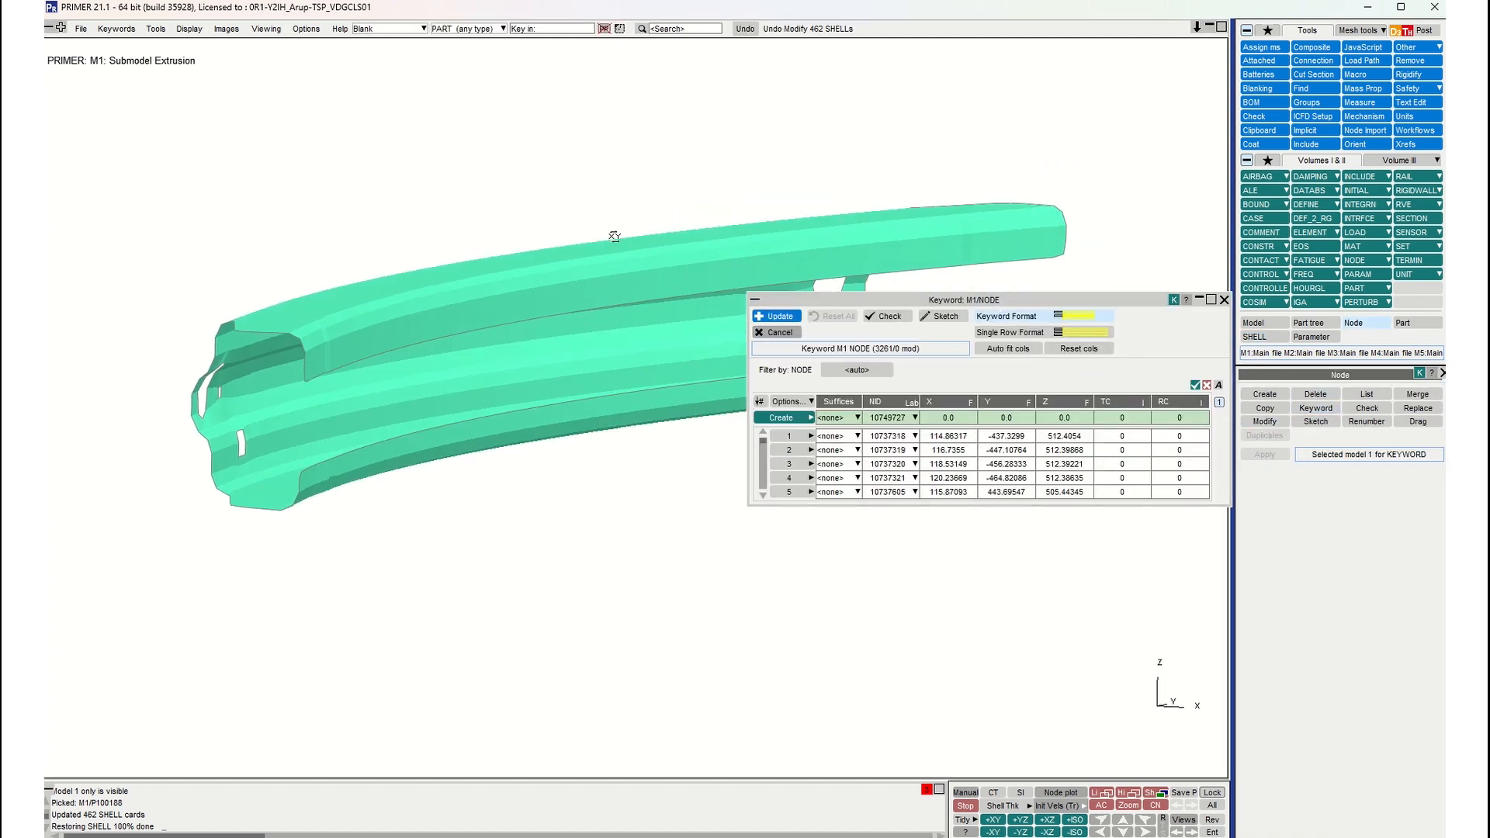
{"action": "left_click", "coordinate": [791, 401]}
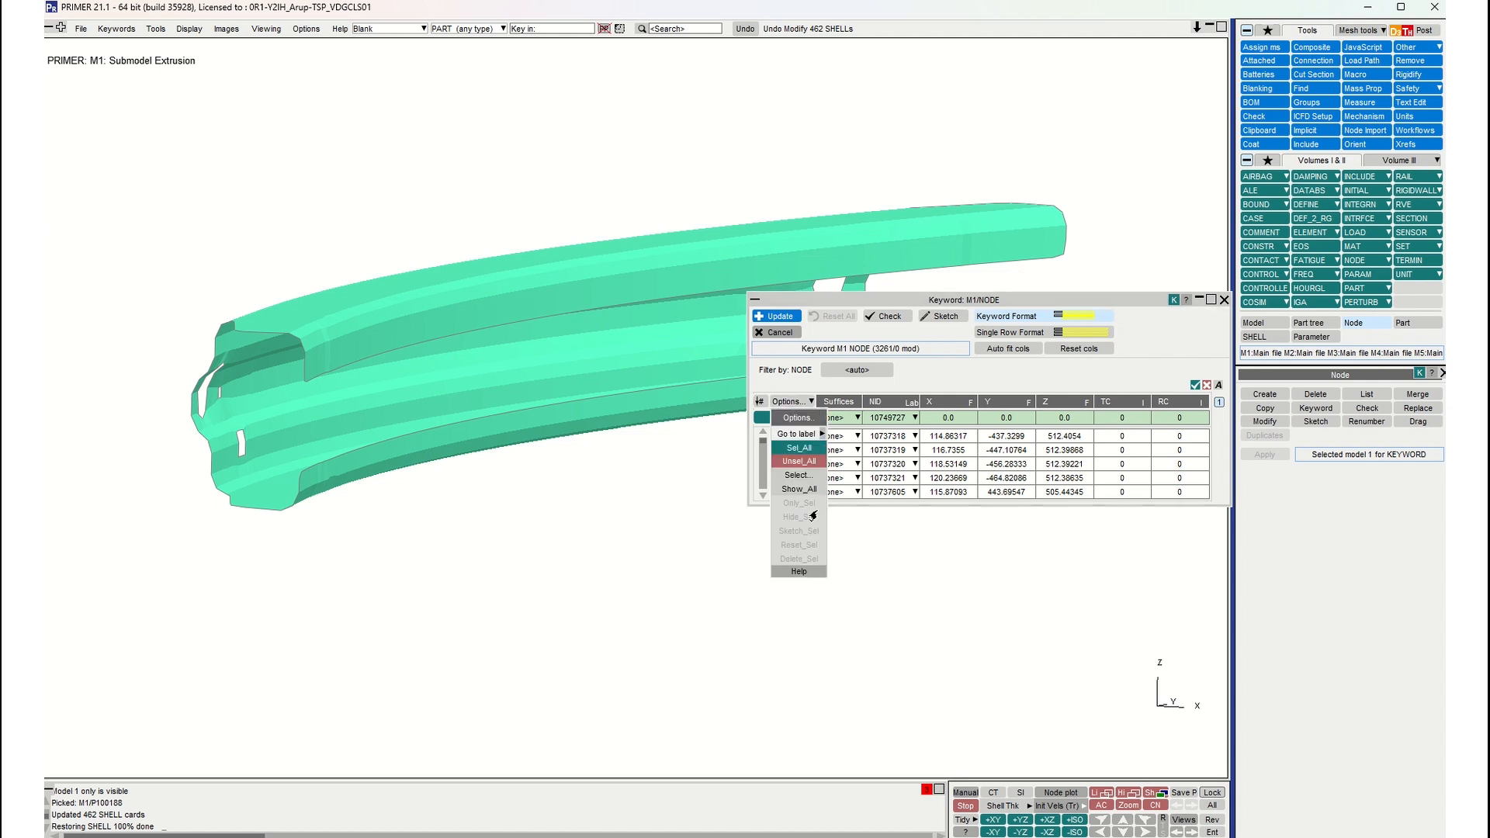
{"action": "left_click", "coordinate": [806, 448]}
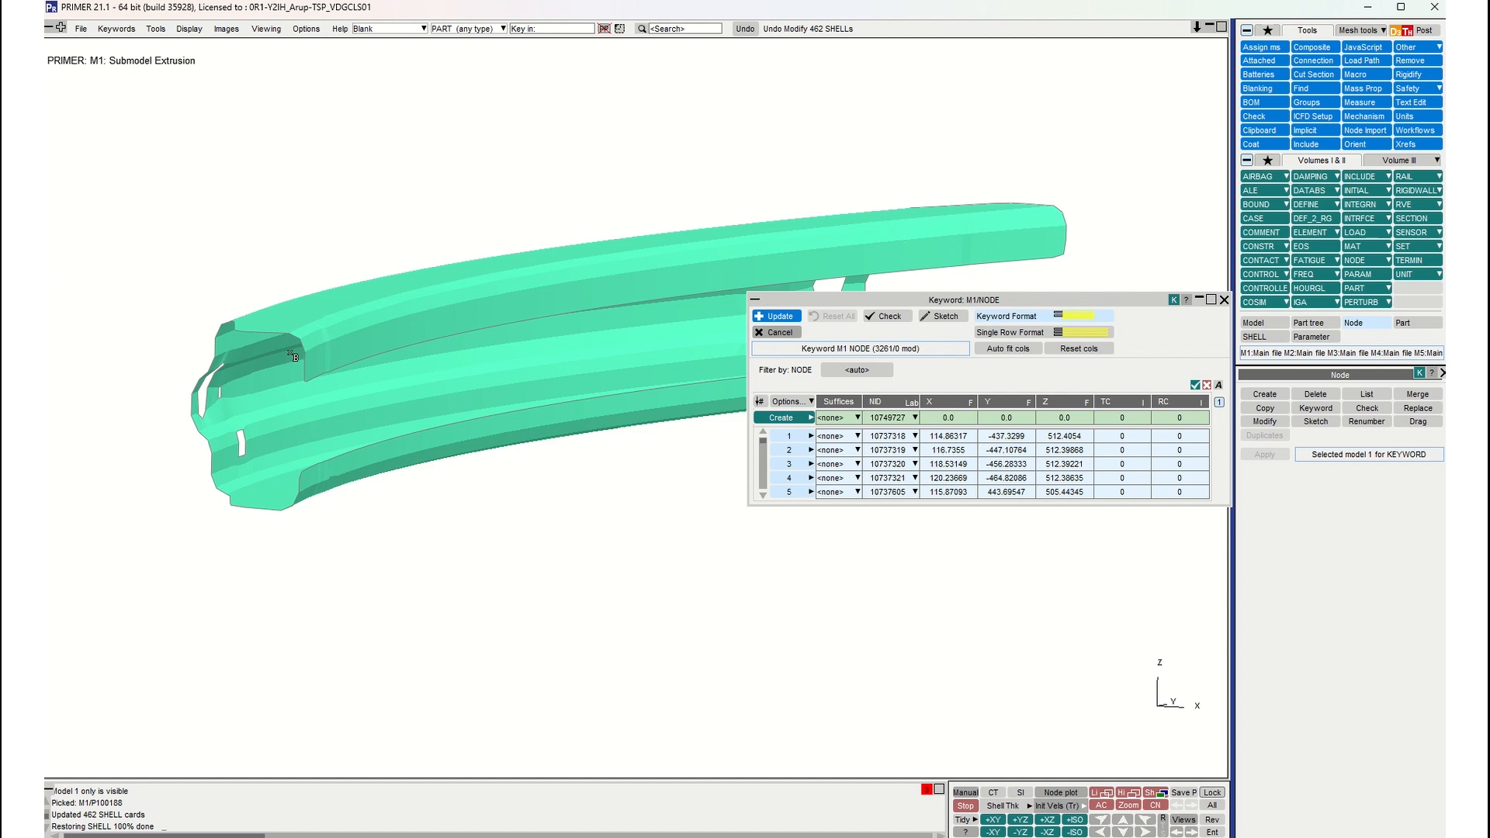
Step: View the file export options for the selected nodes, and cancel both the export and the NODE keyword editor
{"action": "right_click", "coordinate": [785, 464]}
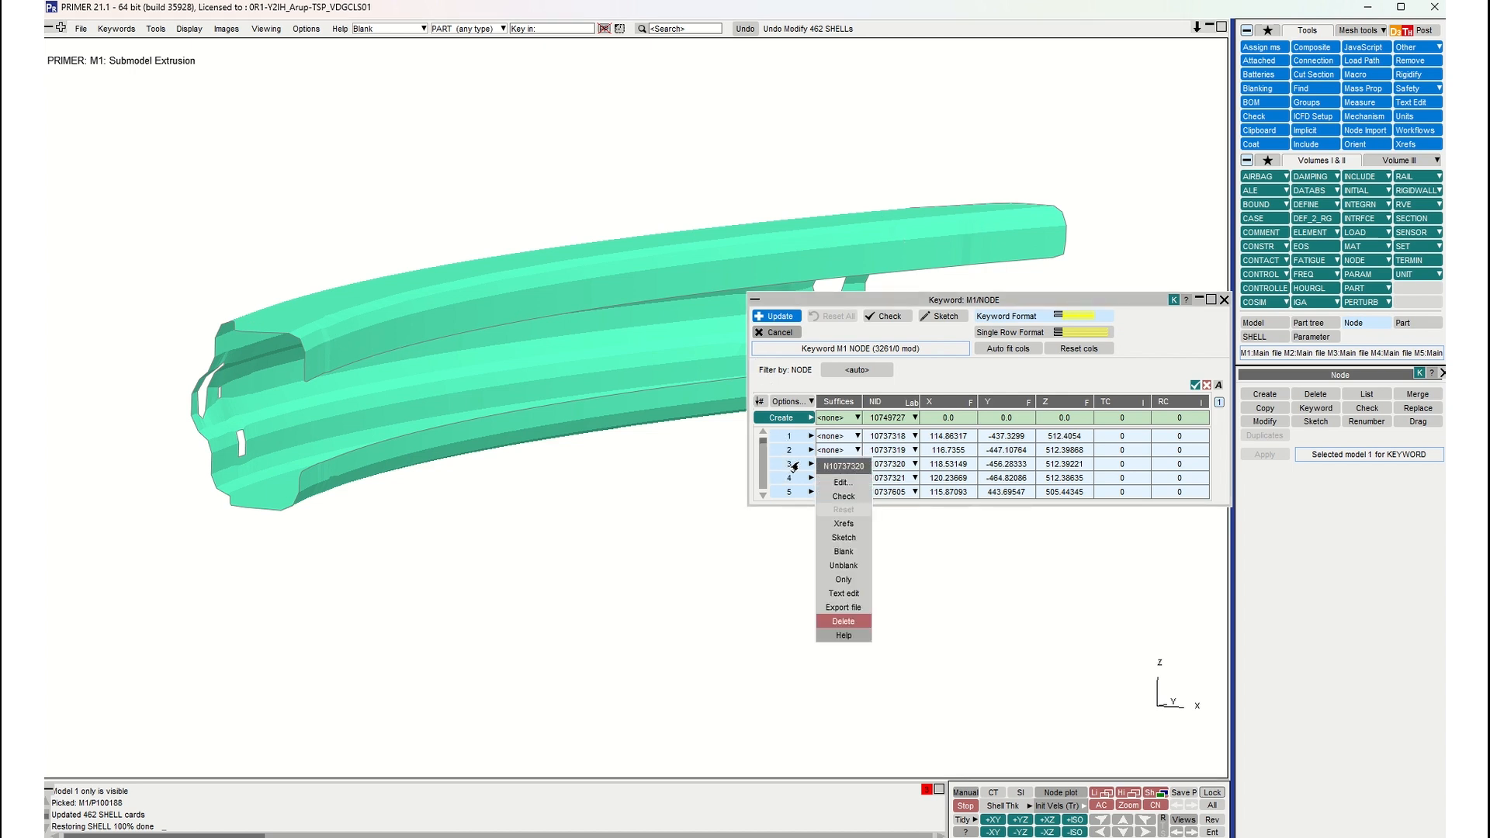
{"action": "left_click", "coordinate": [845, 610]}
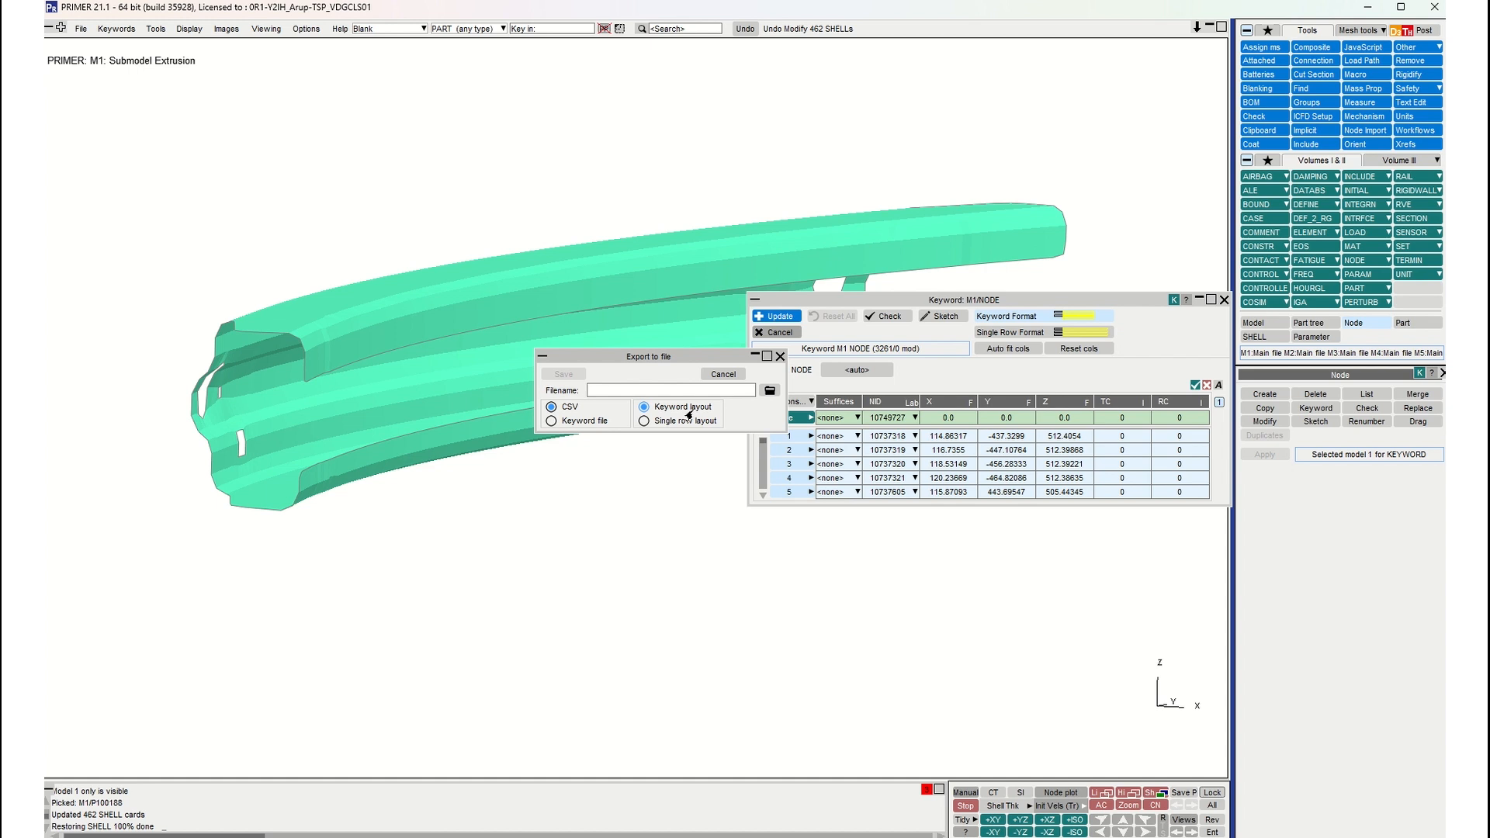
{"action": "left_click", "coordinate": [603, 392]}
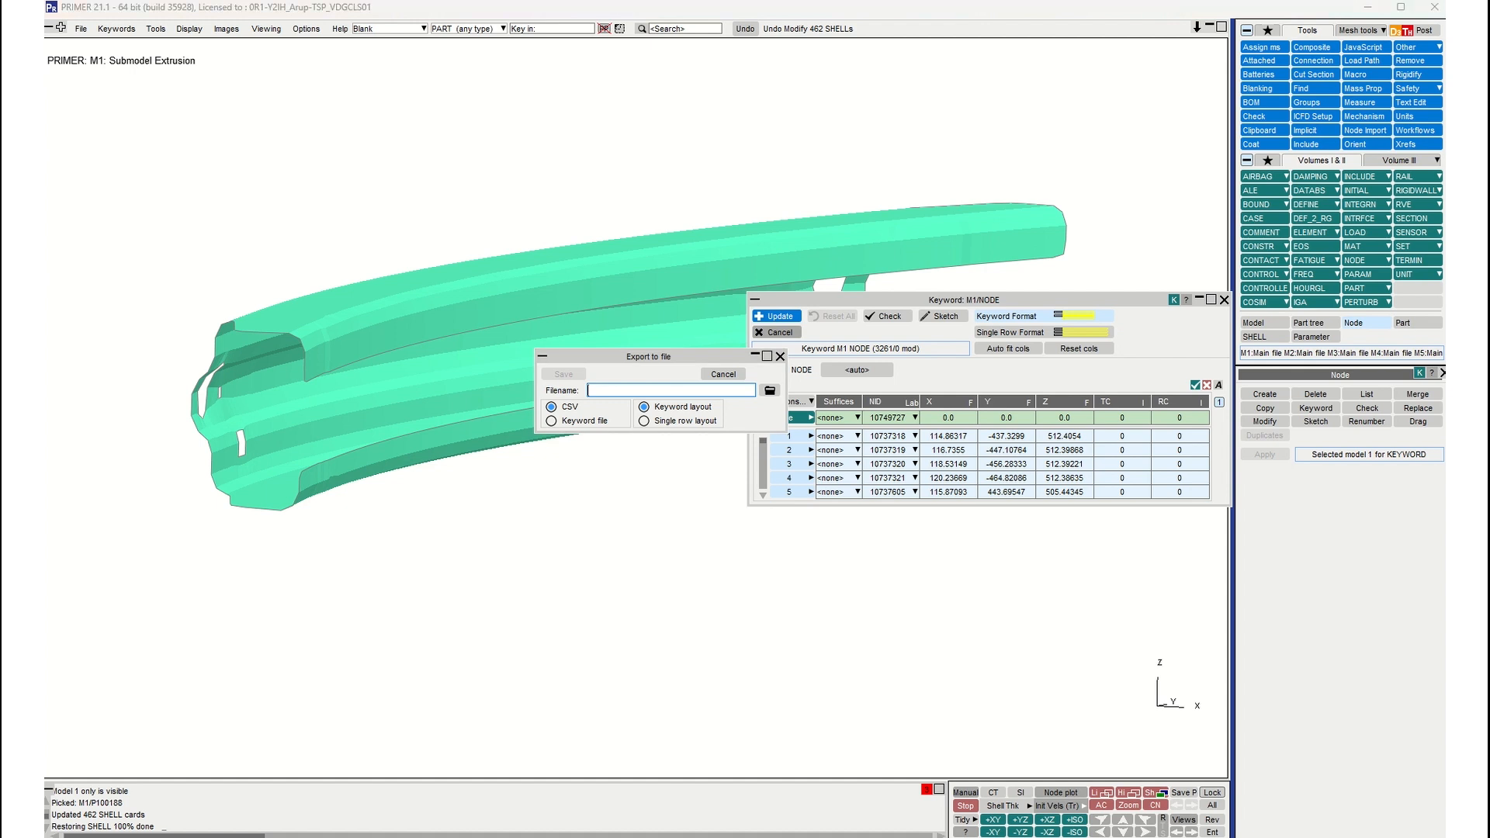
{"action": "left_click", "coordinate": [780, 356]}
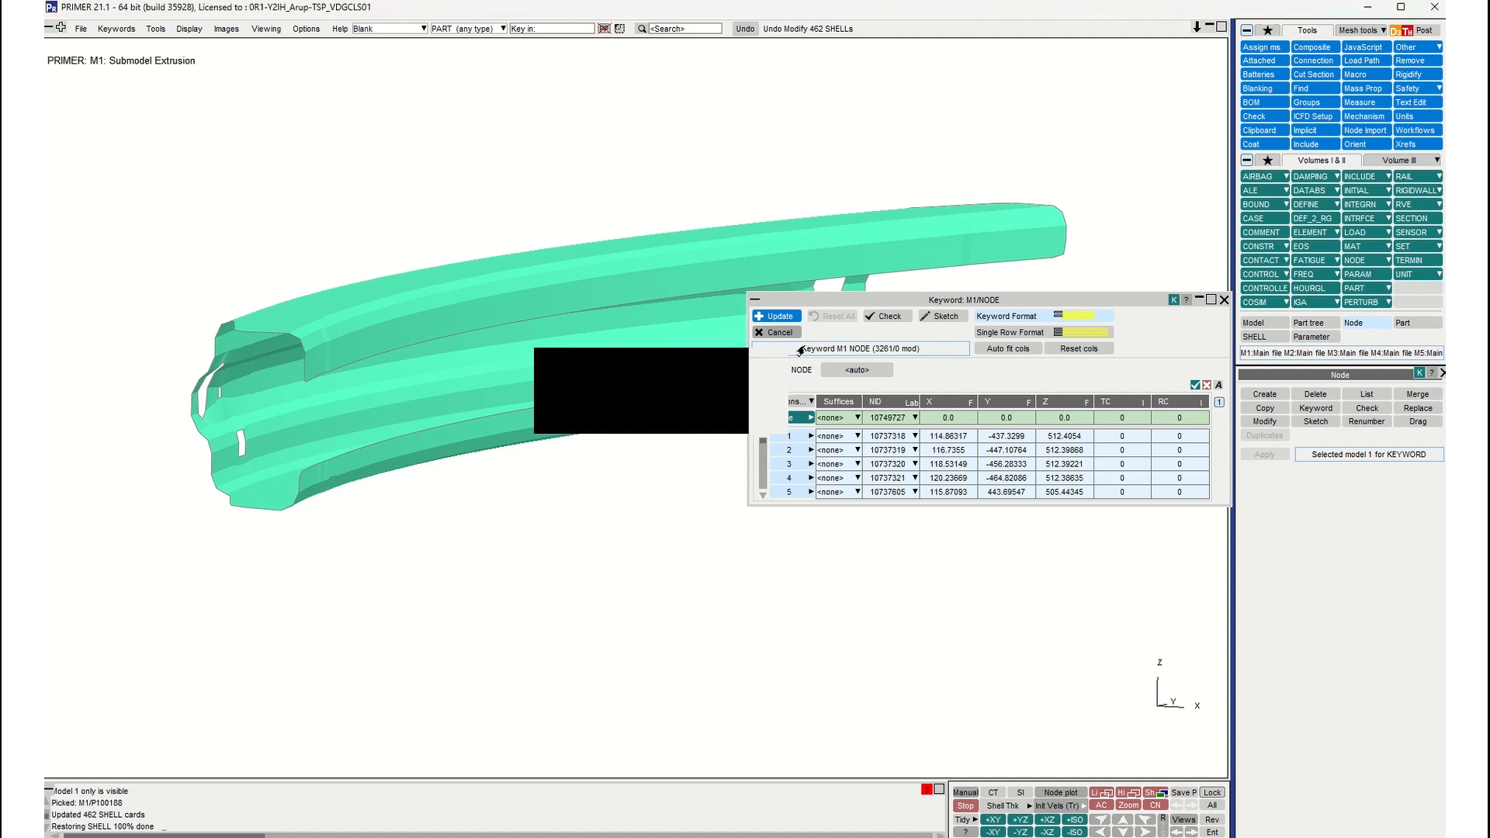
{"action": "left_click", "coordinate": [779, 332]}
Step: Open the list of models and make only model M2, Materials, visible
{"action": "scroll", "coordinate": [863, 303], "scroll_direction": "down", "scroll_amount": 1}
{"action": "middle_click_drag", "start_coordinate": [829, 304], "coordinate": [795, 313], "text": "shift"}
{"action": "left_click_drag", "start_coordinate": [795, 312], "coordinate": [700, 292], "text": "shift"}
{"action": "left_click", "coordinate": [1254, 321]}
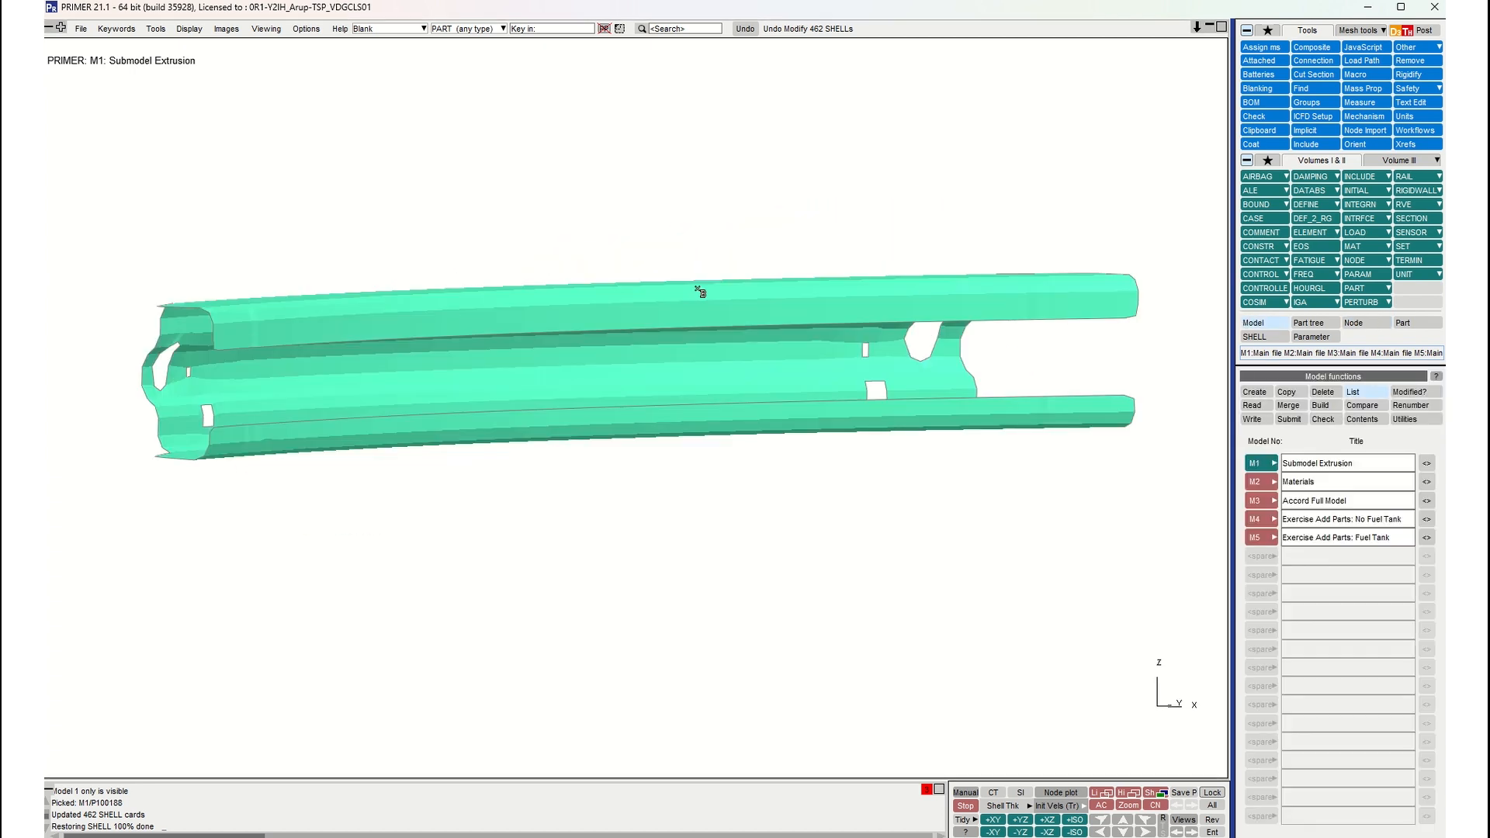
{"action": "key", "text": "Page_Down"}
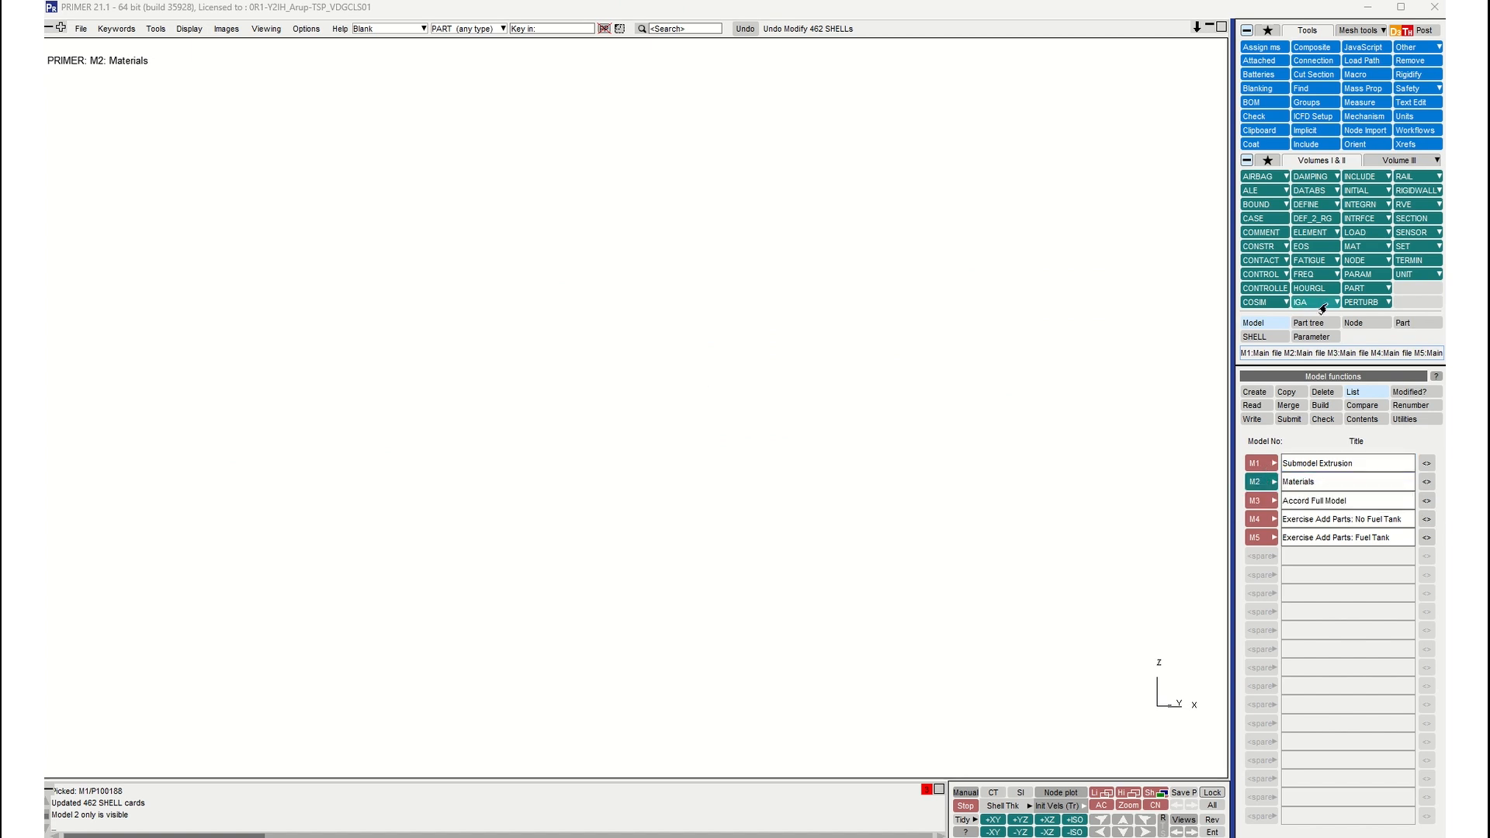
Step: Open the MATERIAL keyword editor for model M2 and browse through its multi-row material definitions
{"action": "left_click", "coordinate": [1361, 247]}
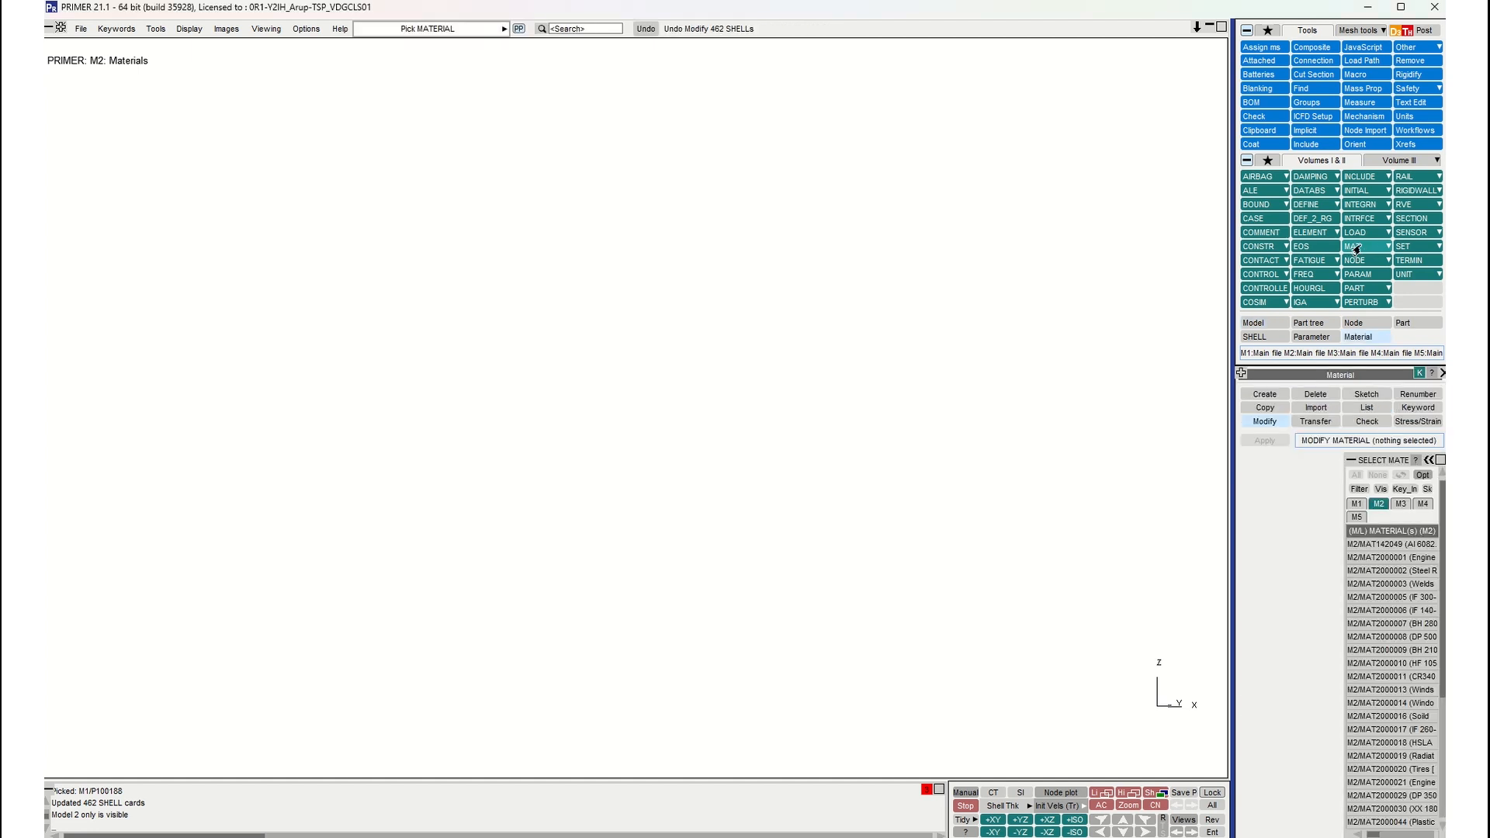
{"action": "left_click", "coordinate": [1407, 408]}
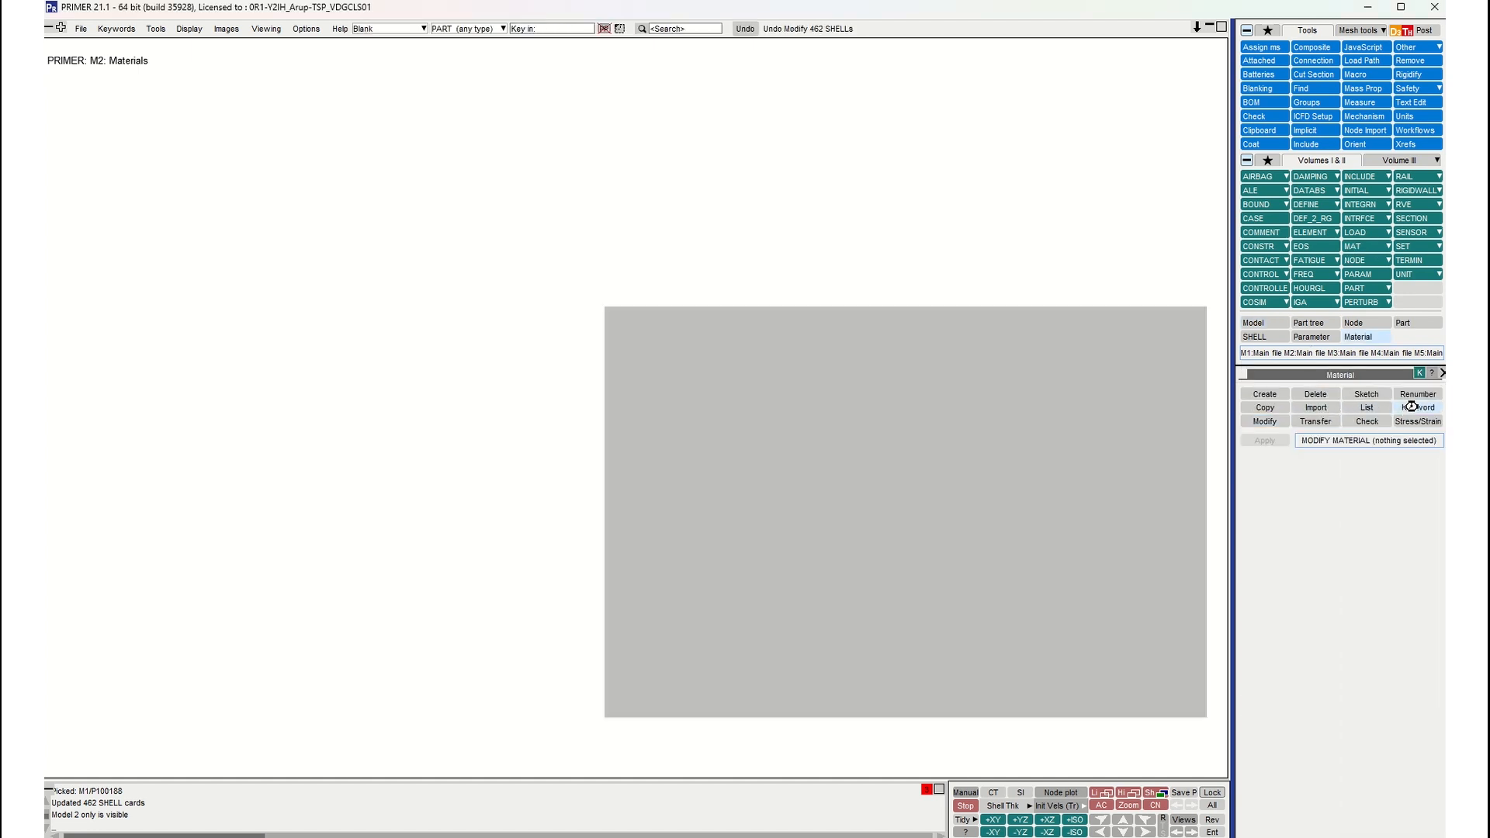
{"action": "left_click_drag", "start_coordinate": [913, 218], "coordinate": [745, 74]}
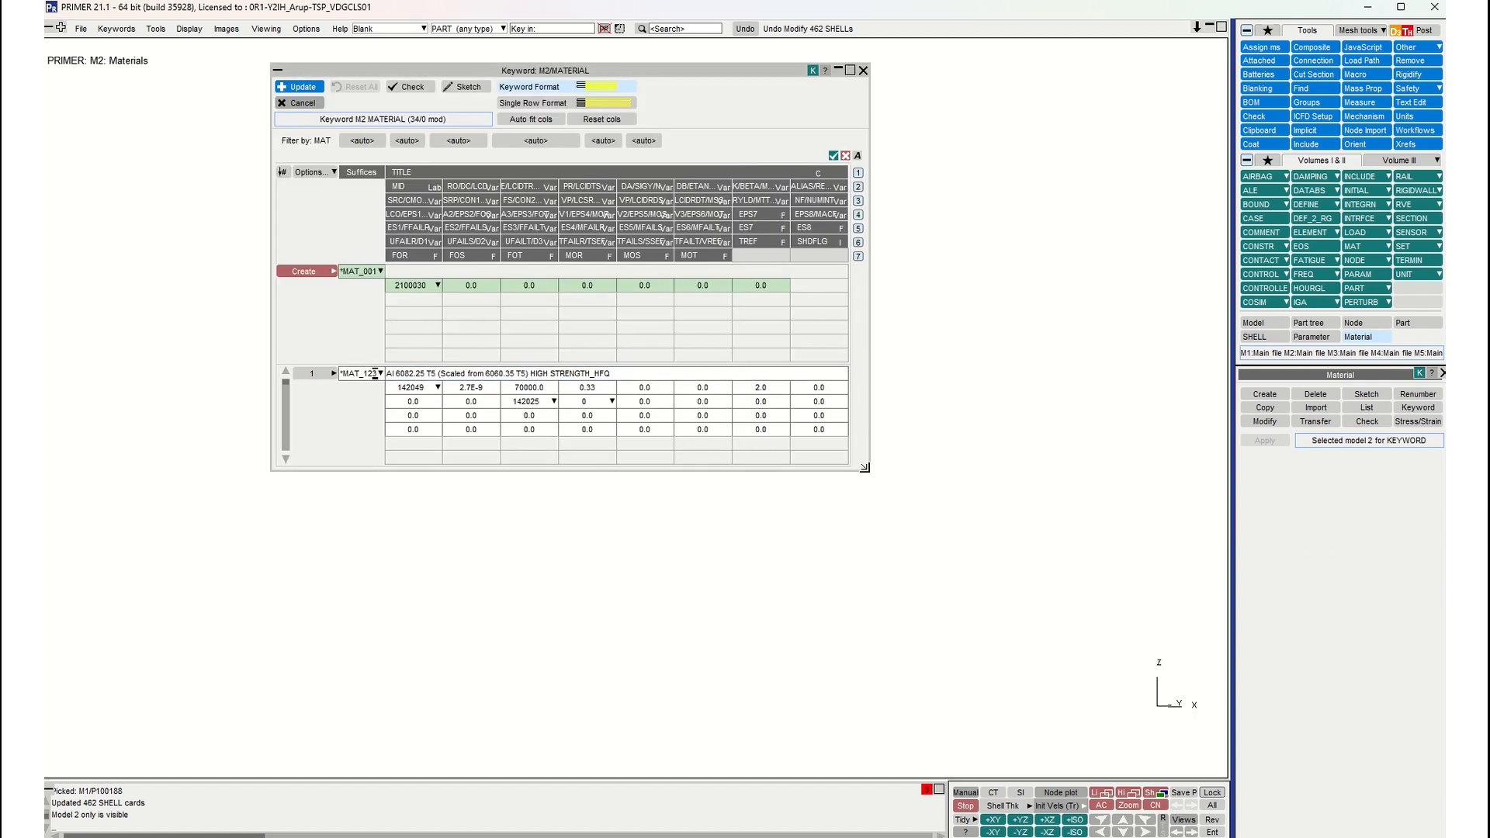
{"action": "scroll", "coordinate": [701, 354], "scroll_direction": "down", "scroll_amount": 8}
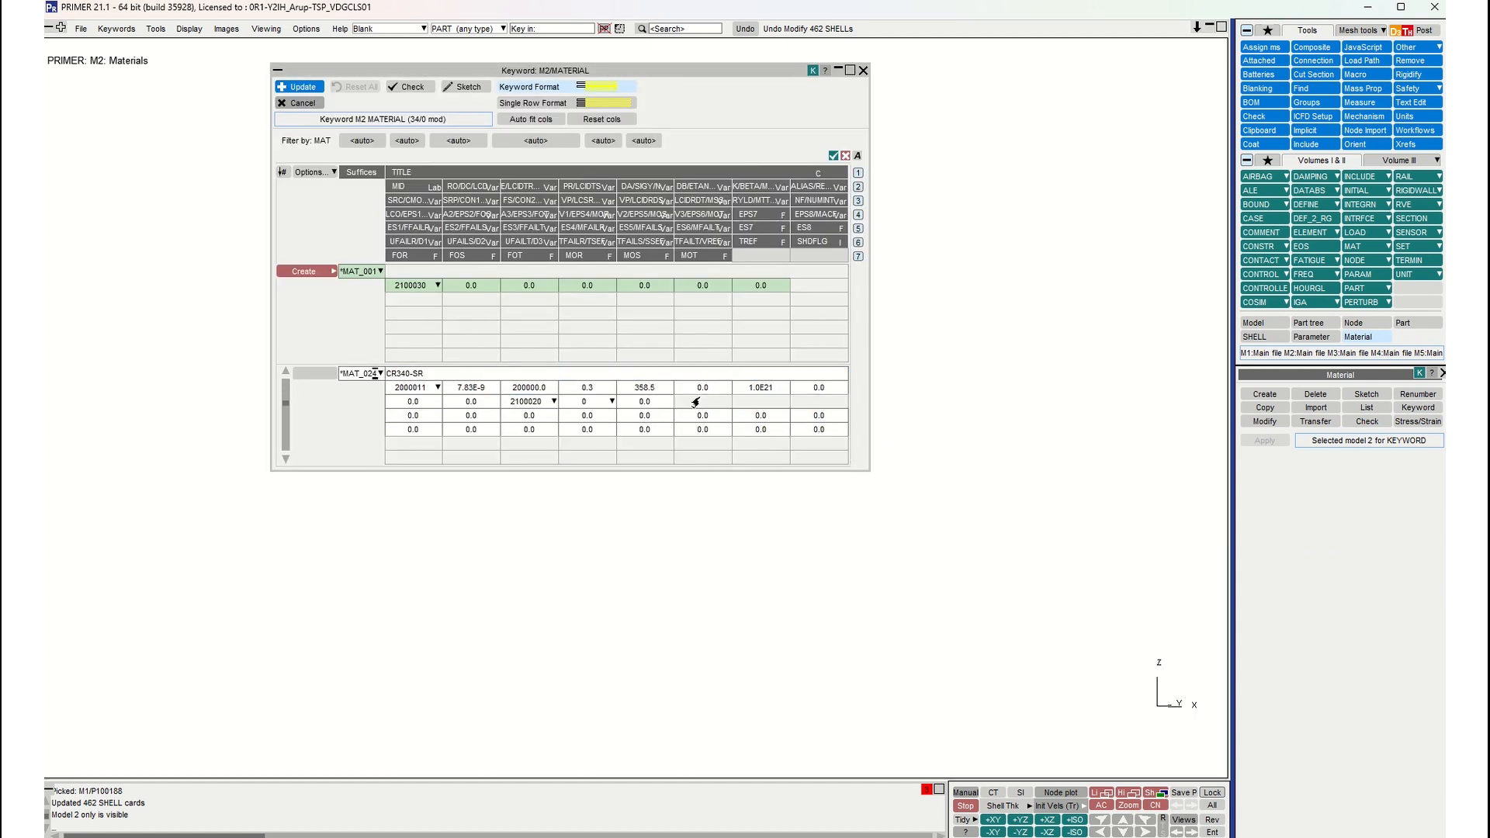
{"action": "scroll", "coordinate": [693, 397], "scroll_direction": "down", "scroll_amount": 4}
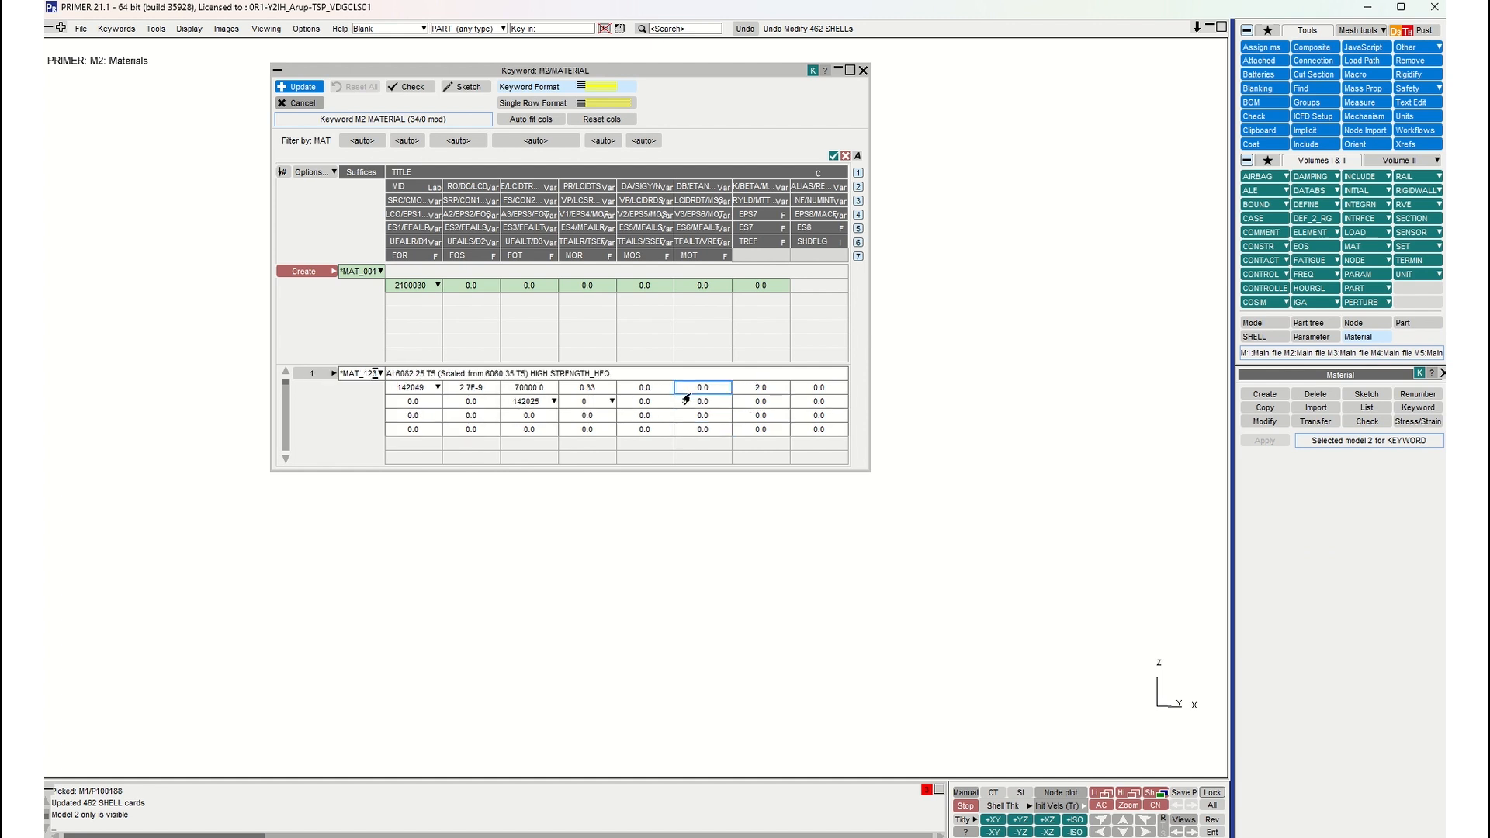
{"action": "scroll", "coordinate": [682, 405], "scroll_direction": "up", "scroll_amount": 10}
{"action": "scroll", "coordinate": [612, 398], "scroll_direction": "down", "scroll_amount": 8}
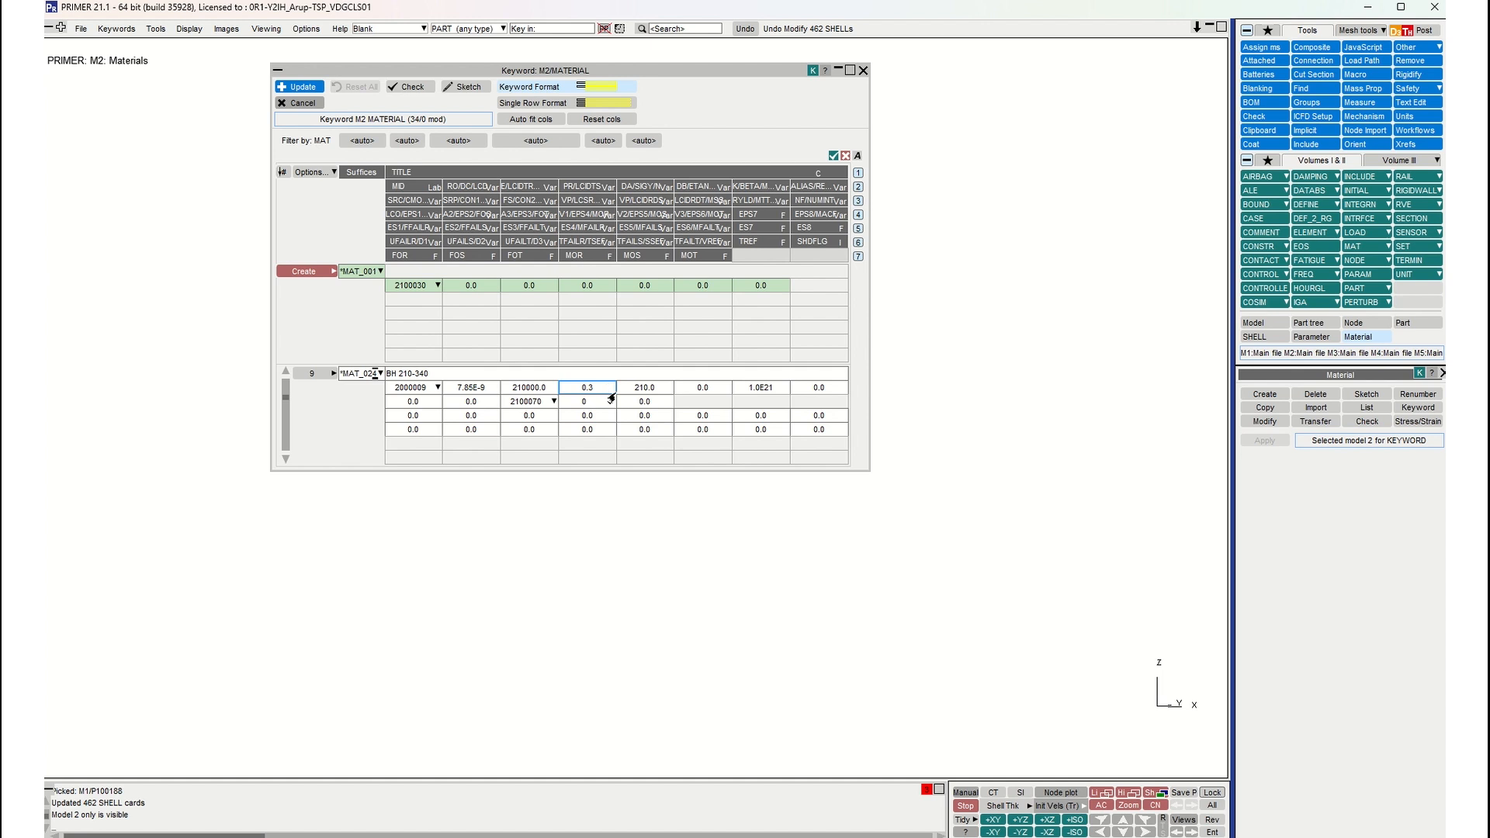
{"action": "scroll", "coordinate": [615, 416], "scroll_direction": "up", "scroll_amount": 5}
{"action": "scroll", "coordinate": [616, 416], "scroll_direction": "up", "scroll_amount": 3}
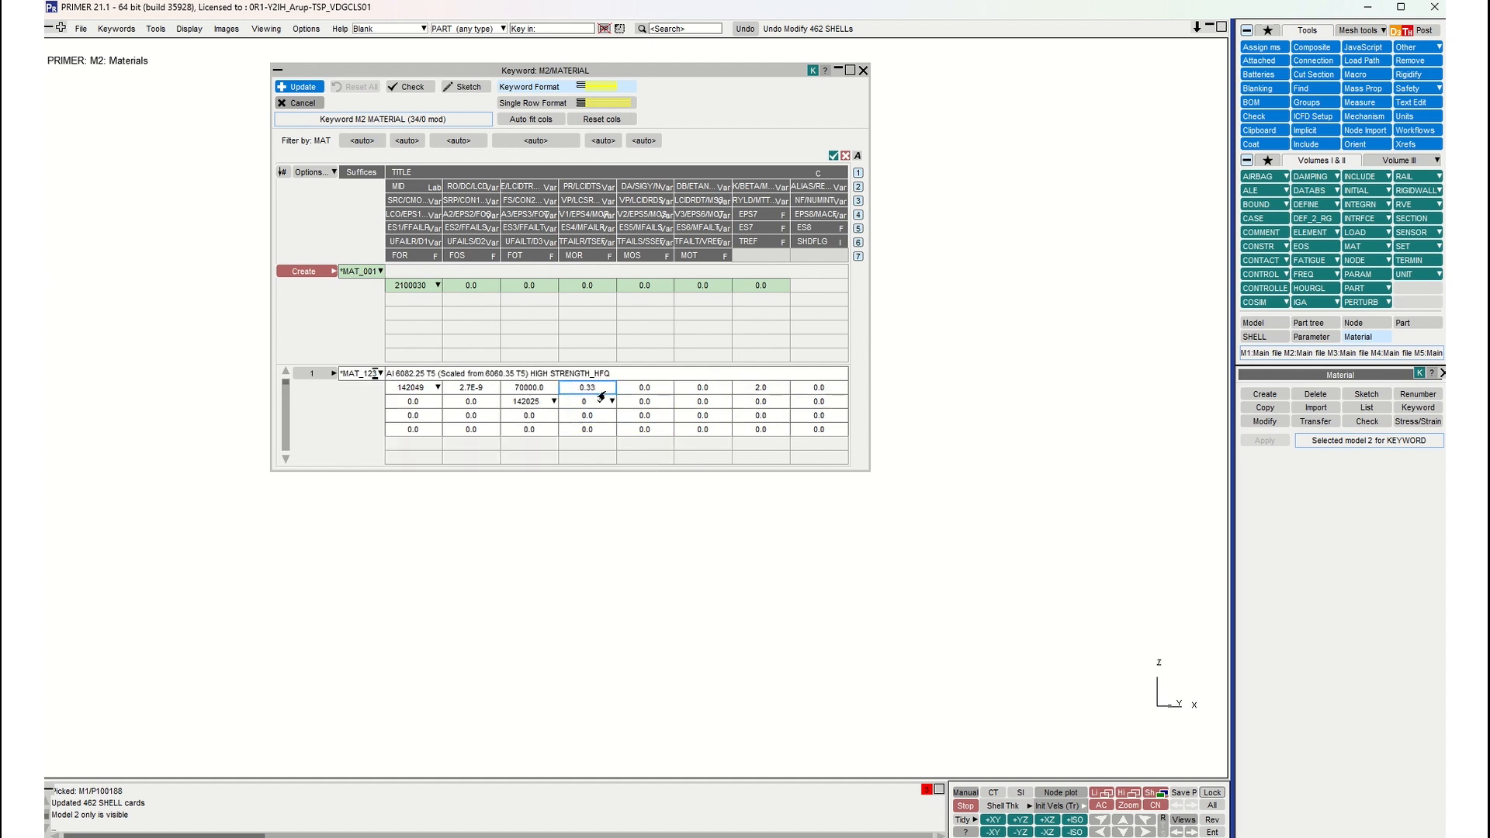
Step: Switch the material keyword editor to Single Row Format so each material is shown on one line
{"action": "left_click_drag", "start_coordinate": [517, 70], "coordinate": [327, 100]}
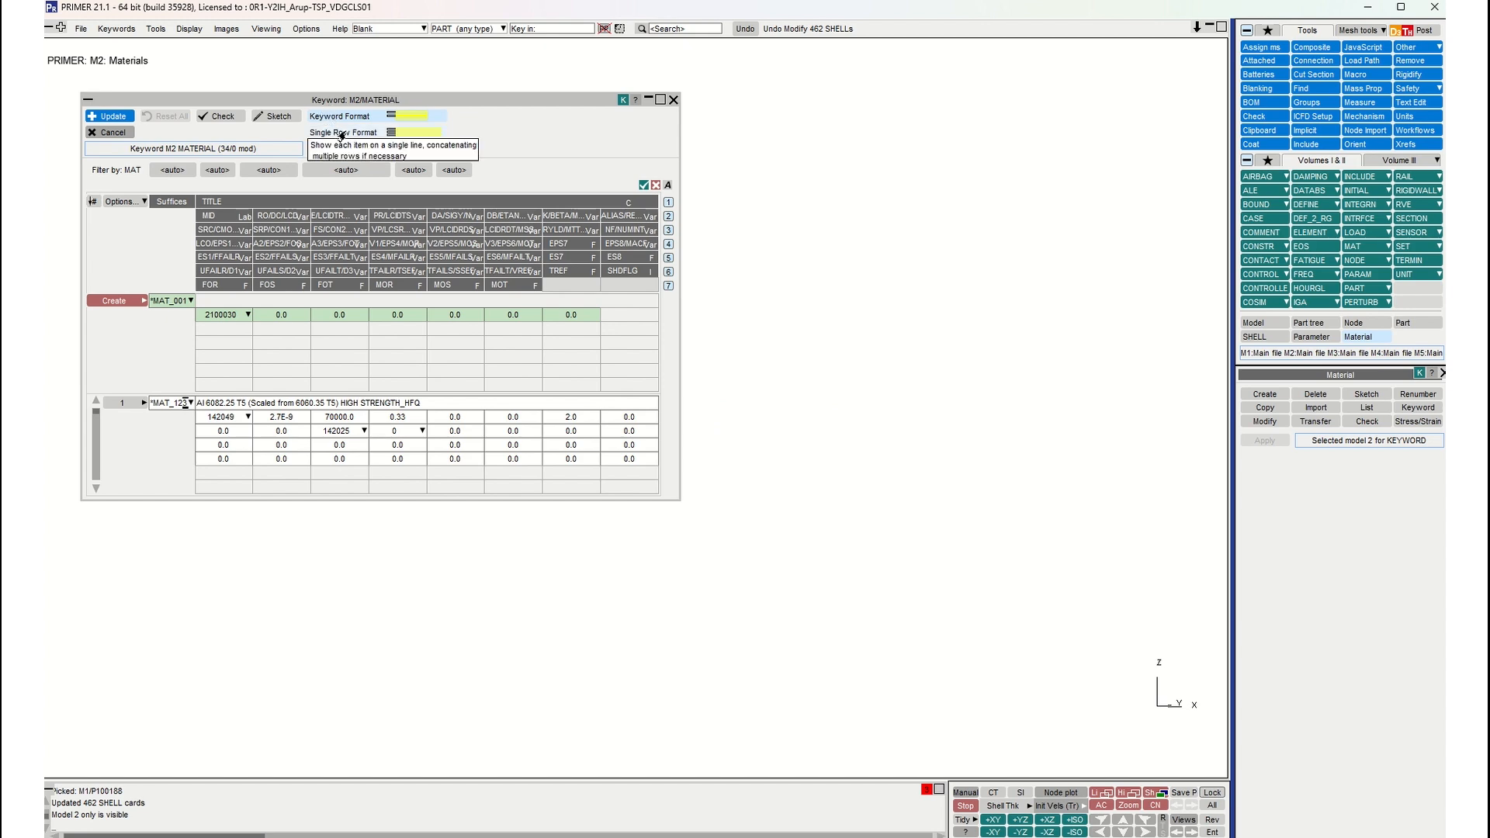
{"action": "left_click", "coordinate": [342, 133]}
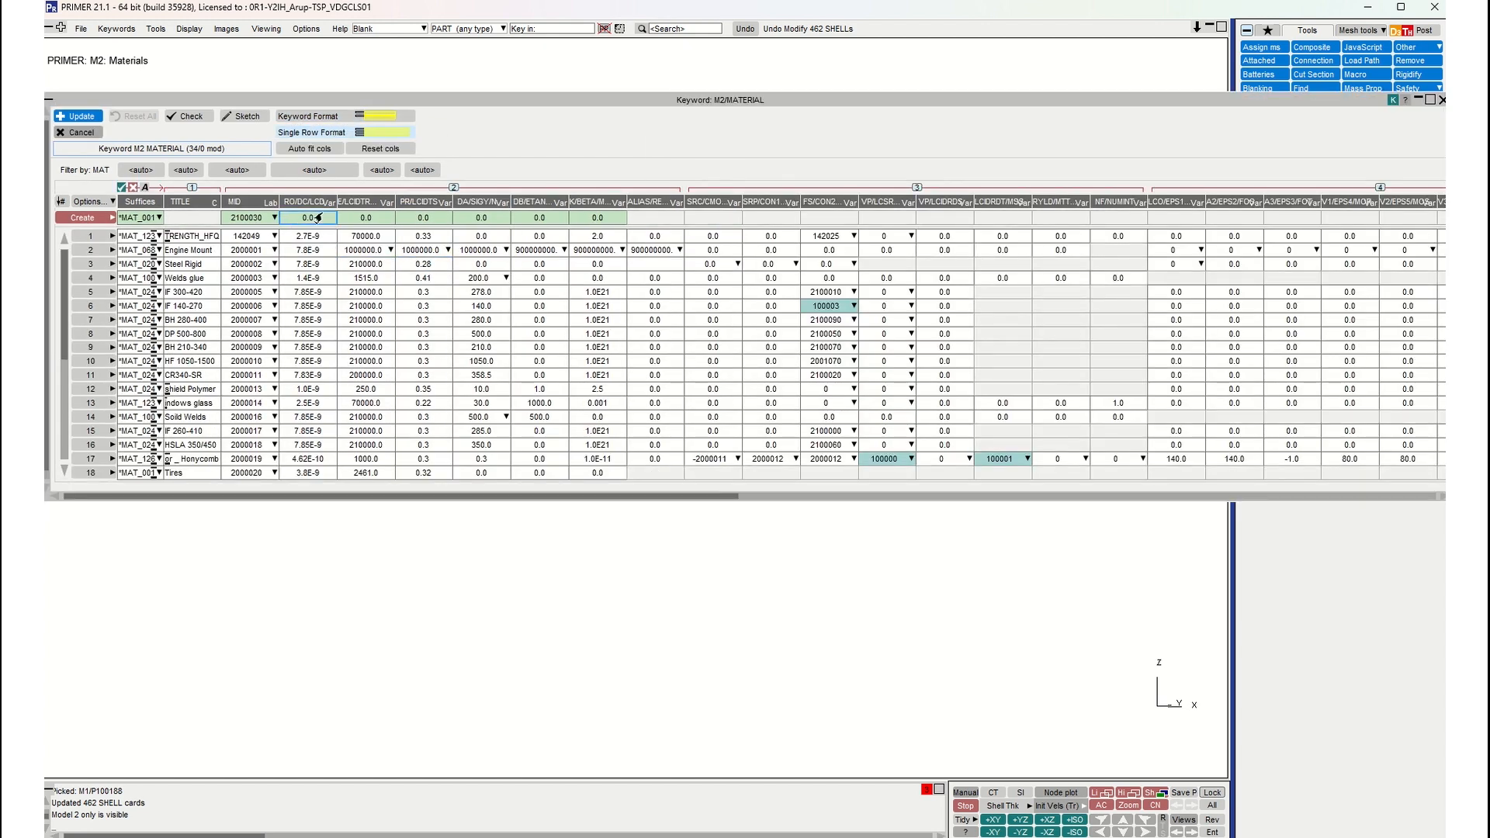
{"action": "left_click", "coordinate": [210, 253]}
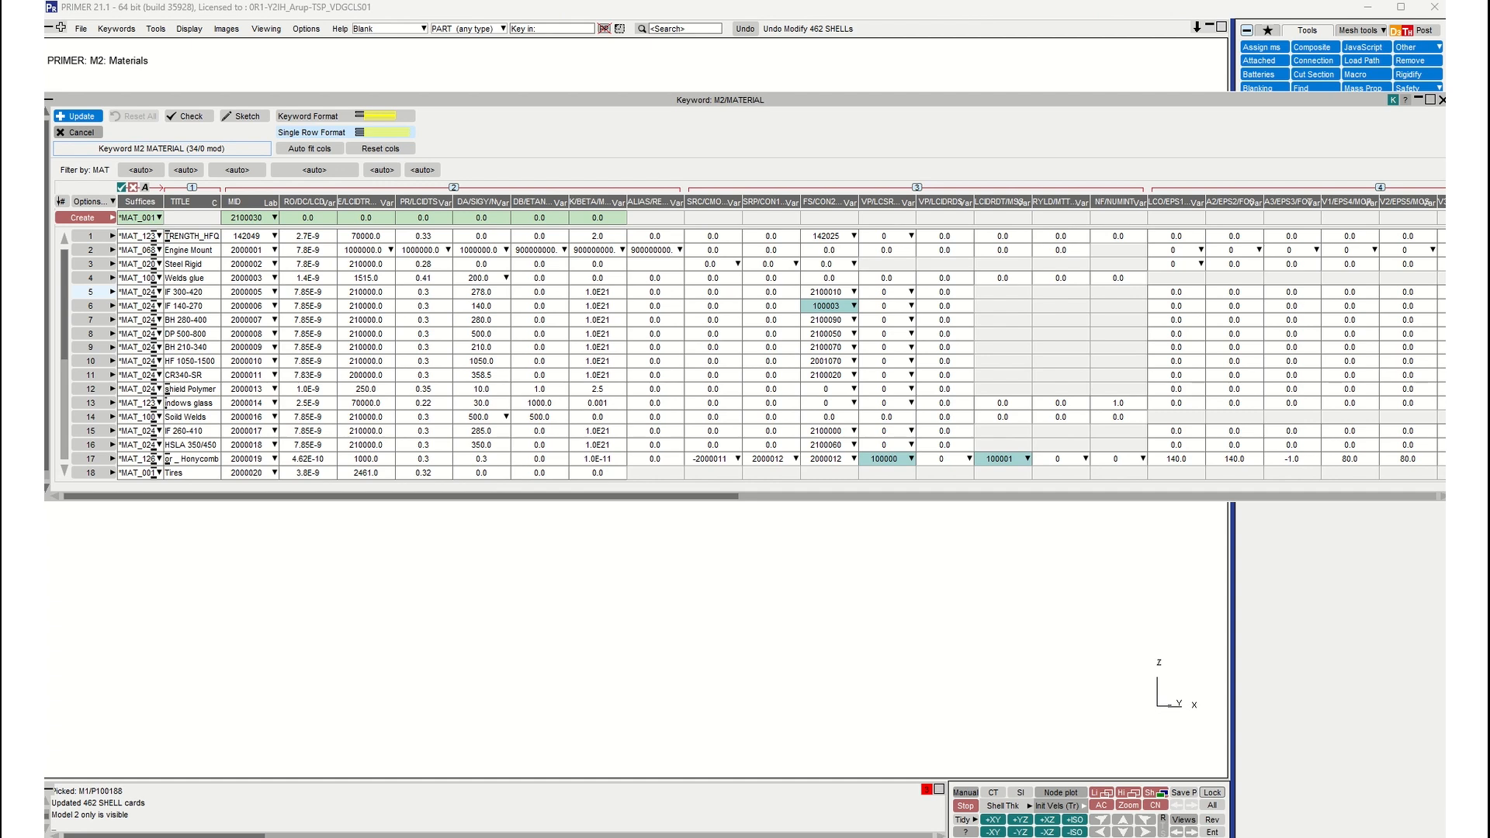
{"action": "left_click", "coordinate": [639, 134]}
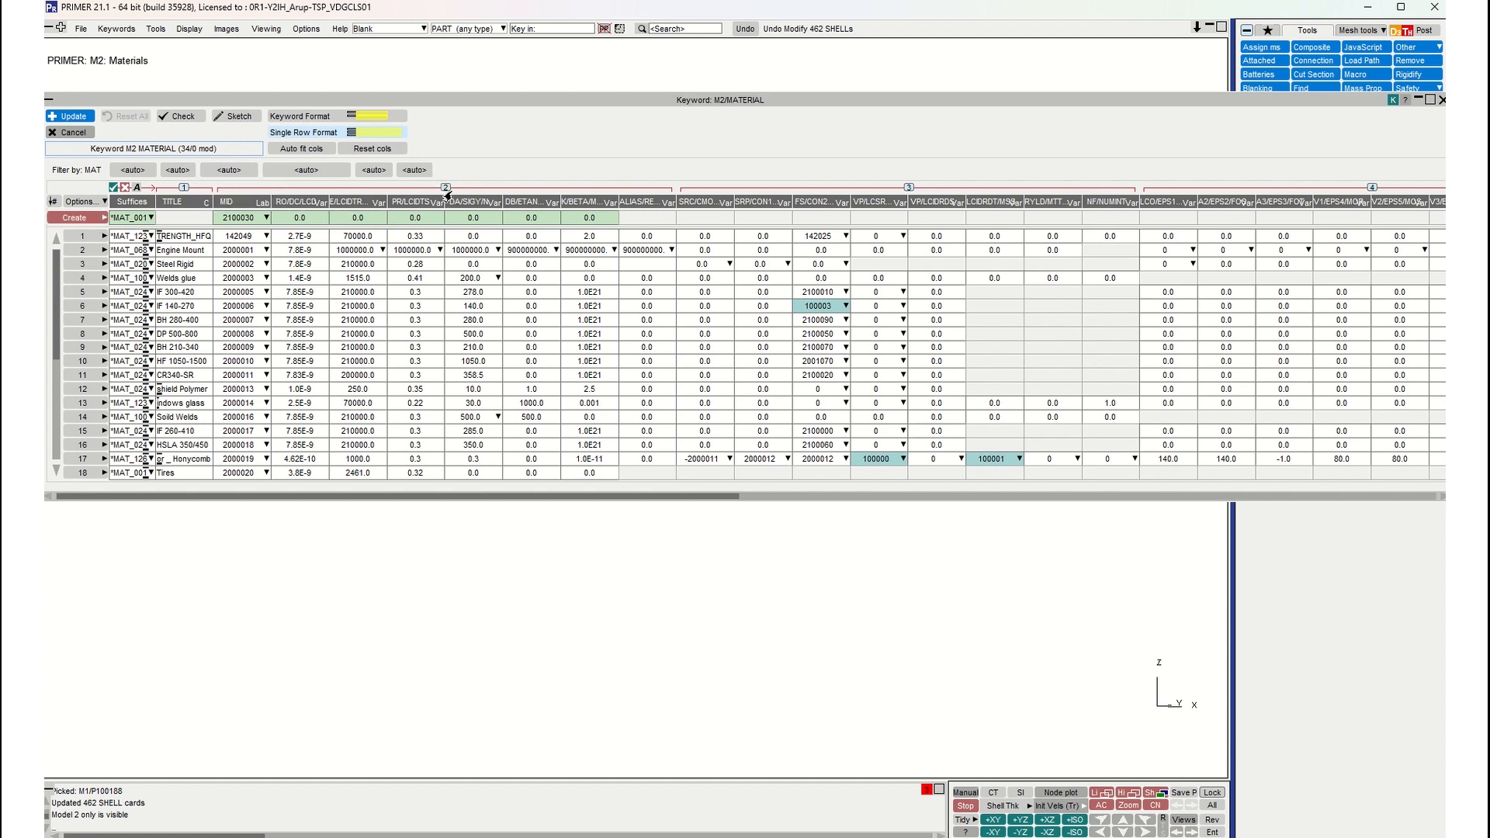
Step: Collapse the column groups of card rows 3 to 7, keeping only groups 1 and 2 expanded
{"action": "left_click", "coordinate": [907, 189]}
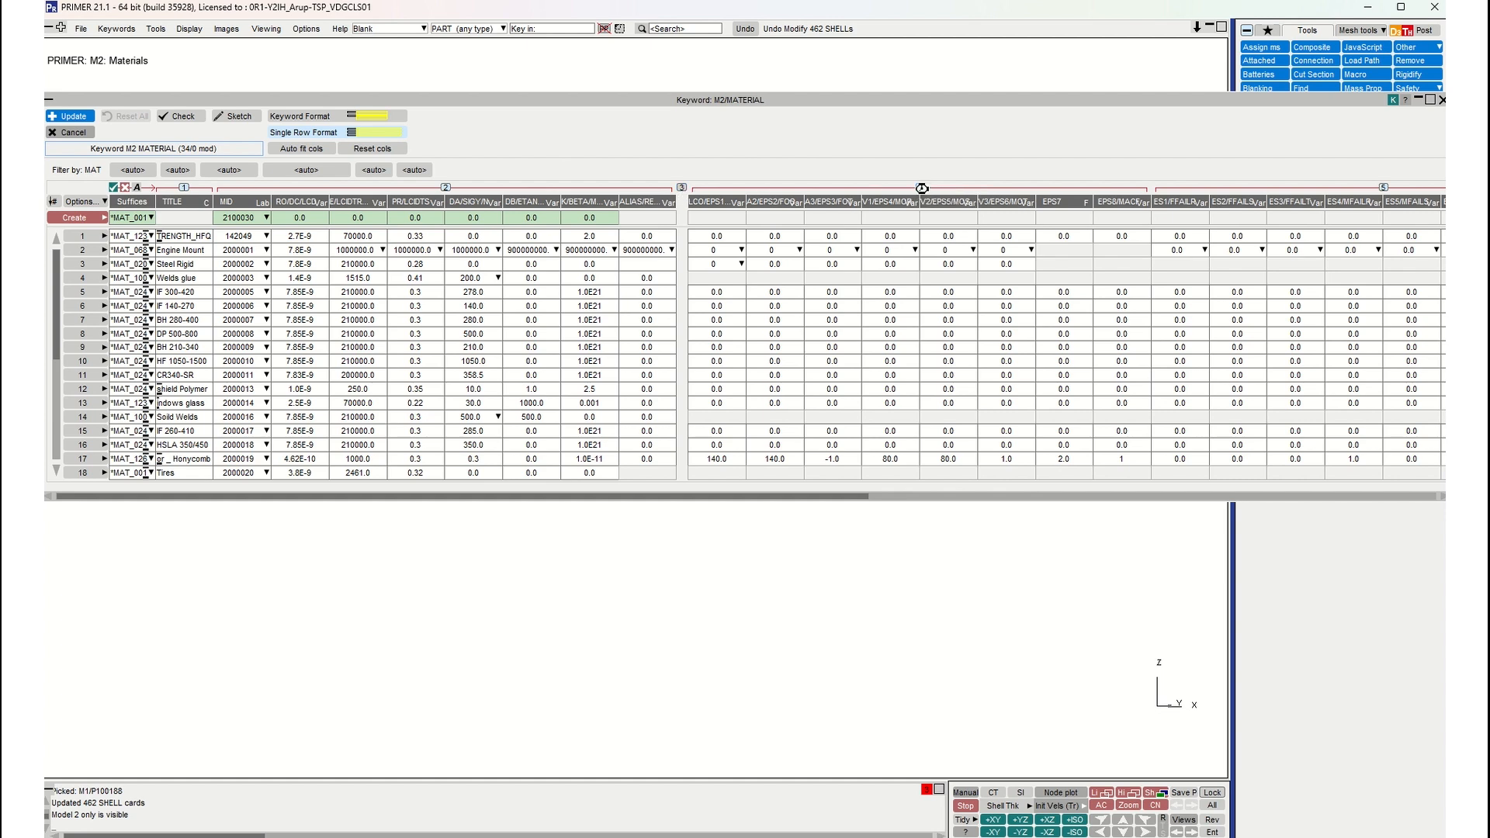
{"action": "left_click", "coordinate": [920, 187]}
{"action": "left_click", "coordinate": [926, 188]}
{"action": "left_click", "coordinate": [931, 187]}
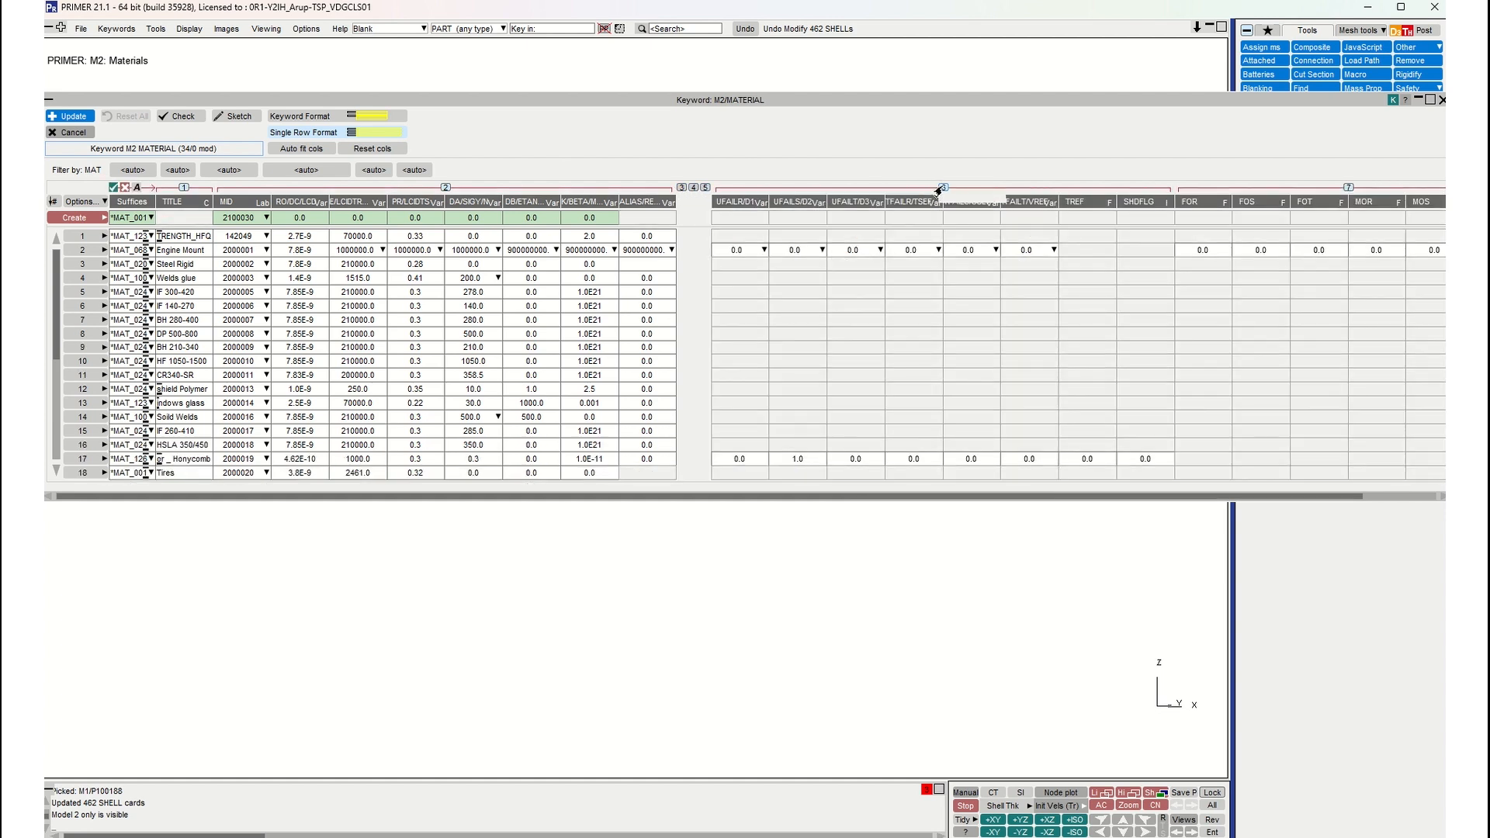
{"action": "left_click", "coordinate": [893, 189]}
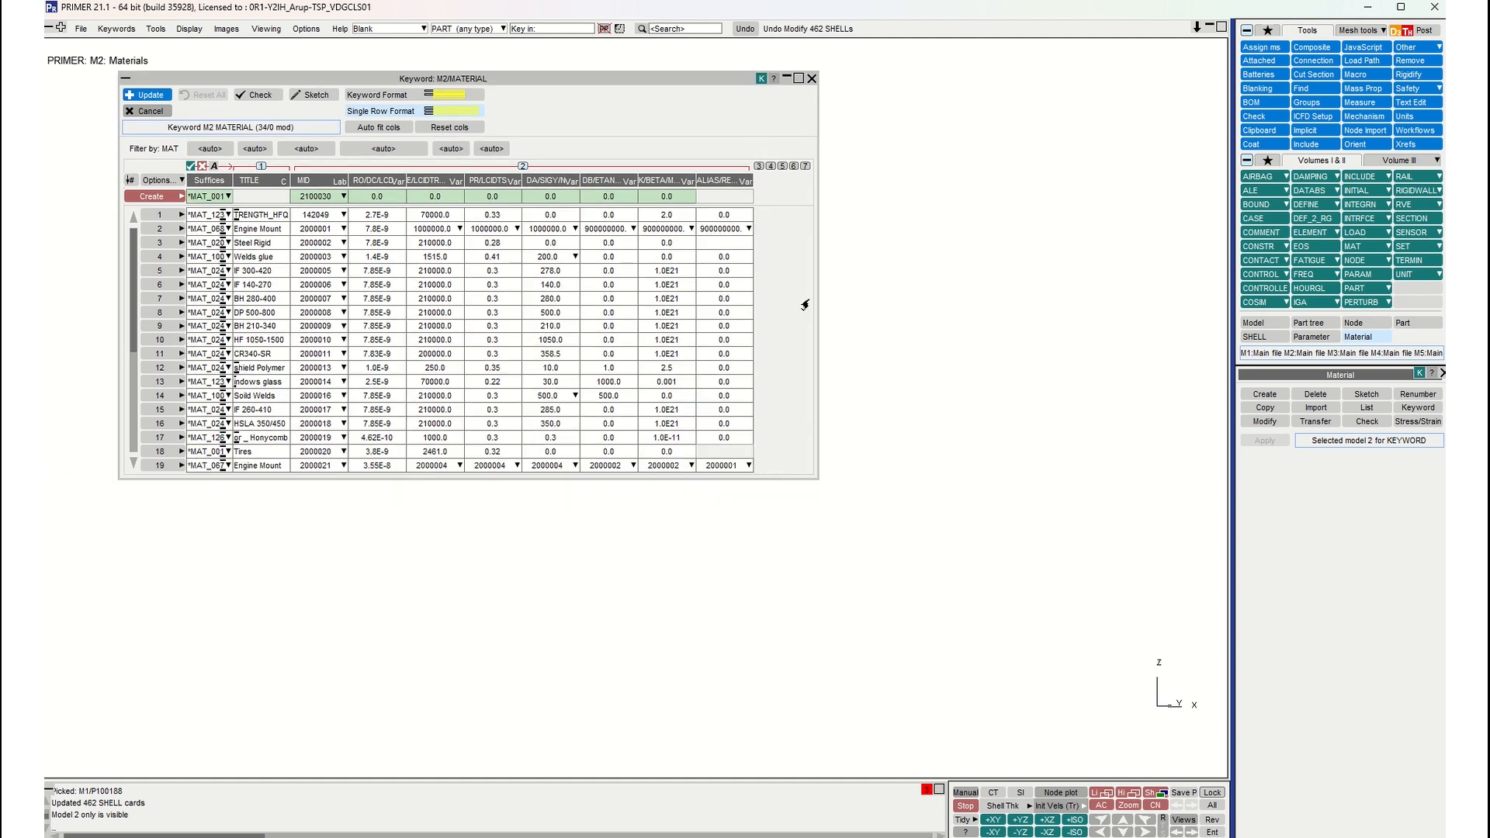
Step: Auto-fit the material table's column widths to their contents and look through the full material titles
{"action": "left_click", "coordinate": [381, 128]}
{"action": "left_click", "coordinate": [387, 129]}
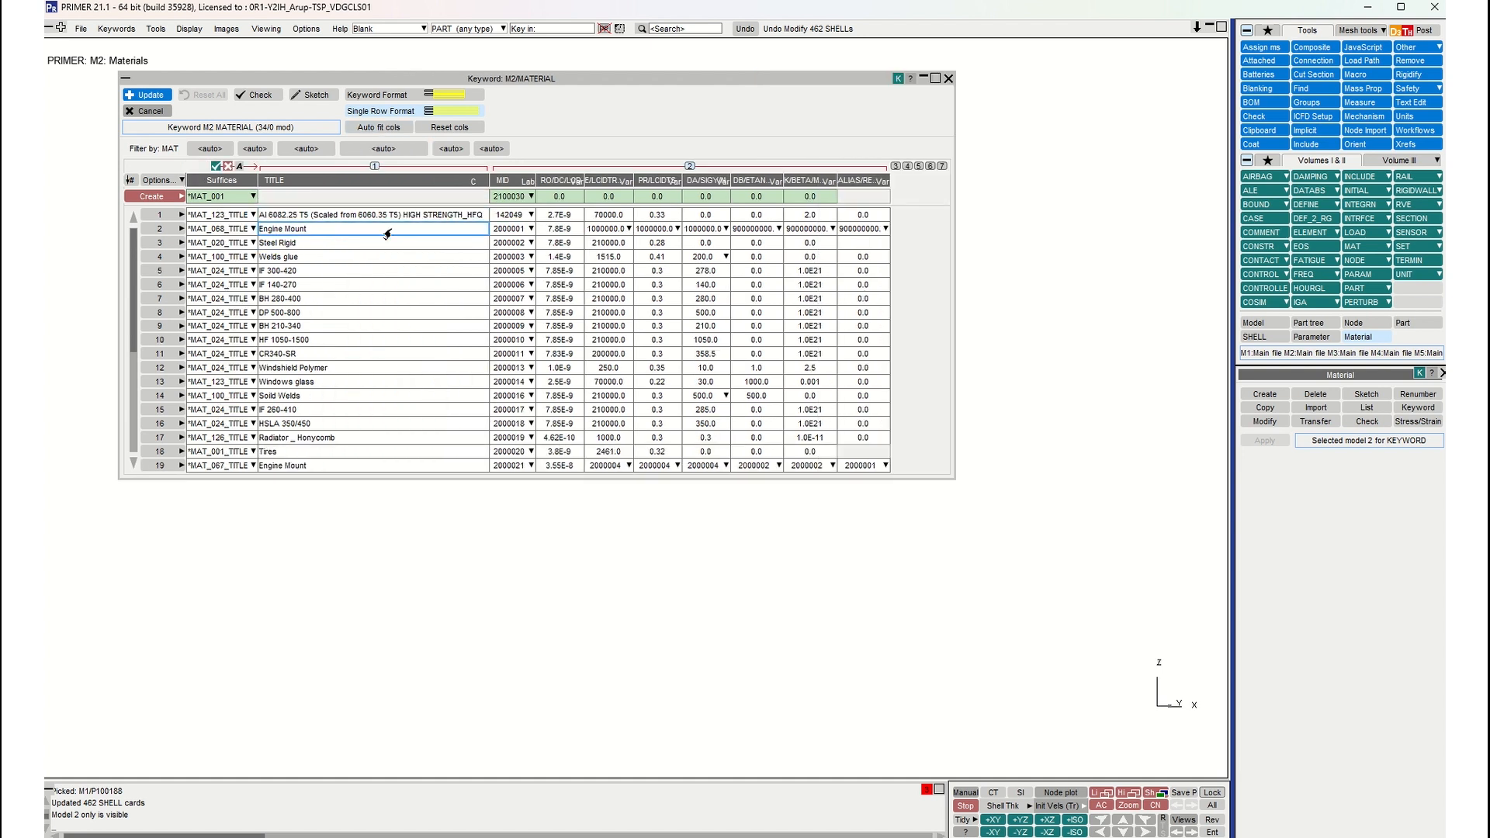
{"action": "scroll", "coordinate": [393, 285], "scroll_direction": "down", "scroll_amount": 4}
{"action": "left_click_drag", "start_coordinate": [131, 274], "coordinate": [121, 213]}
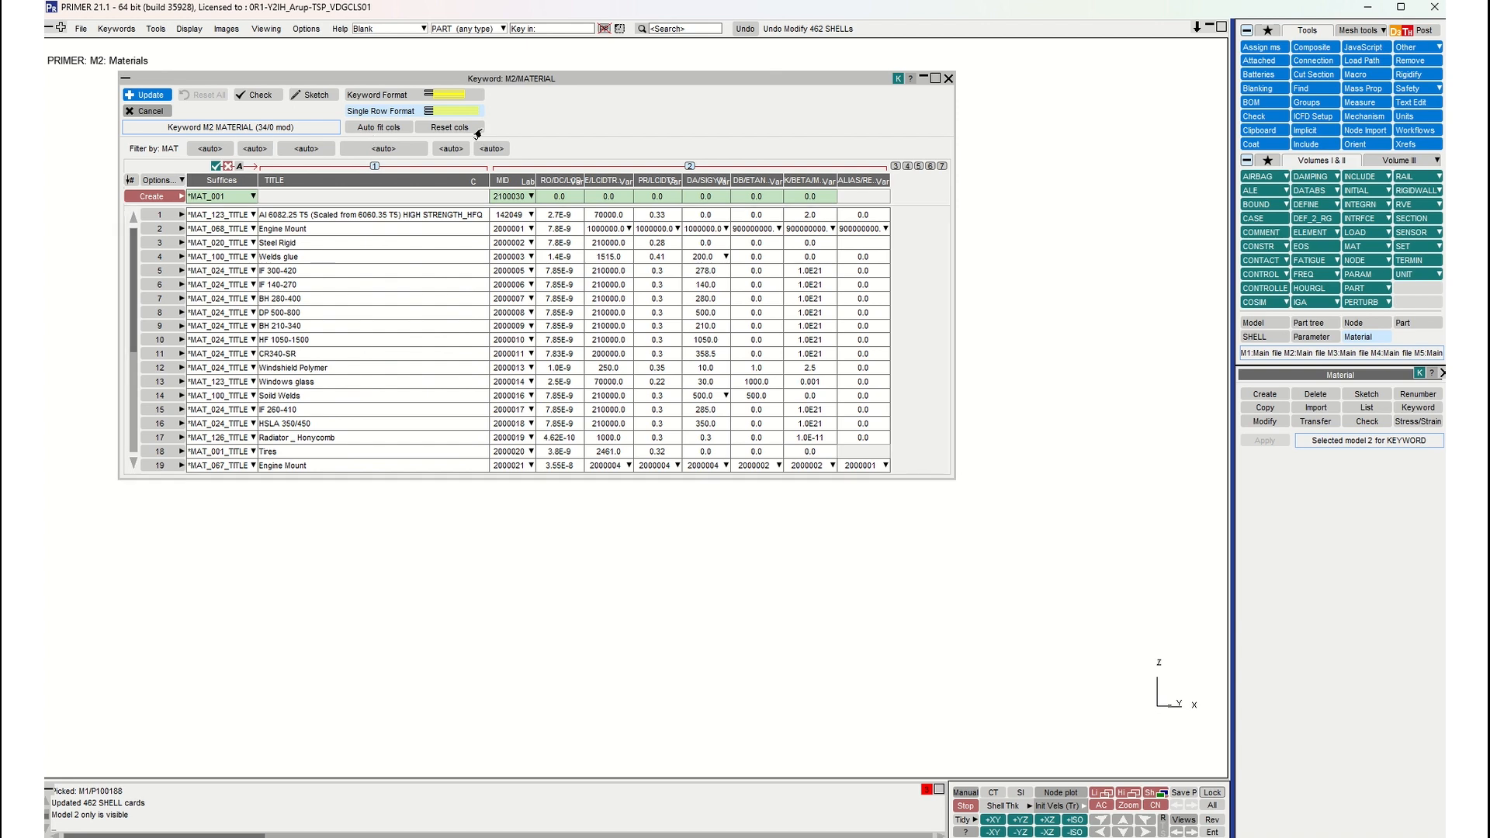
Step: Narrow the TITLE column and fit it to its contents, and reset and auto-fit all columns again
{"action": "left_click_drag", "start_coordinate": [489, 184], "coordinate": [317, 181]}
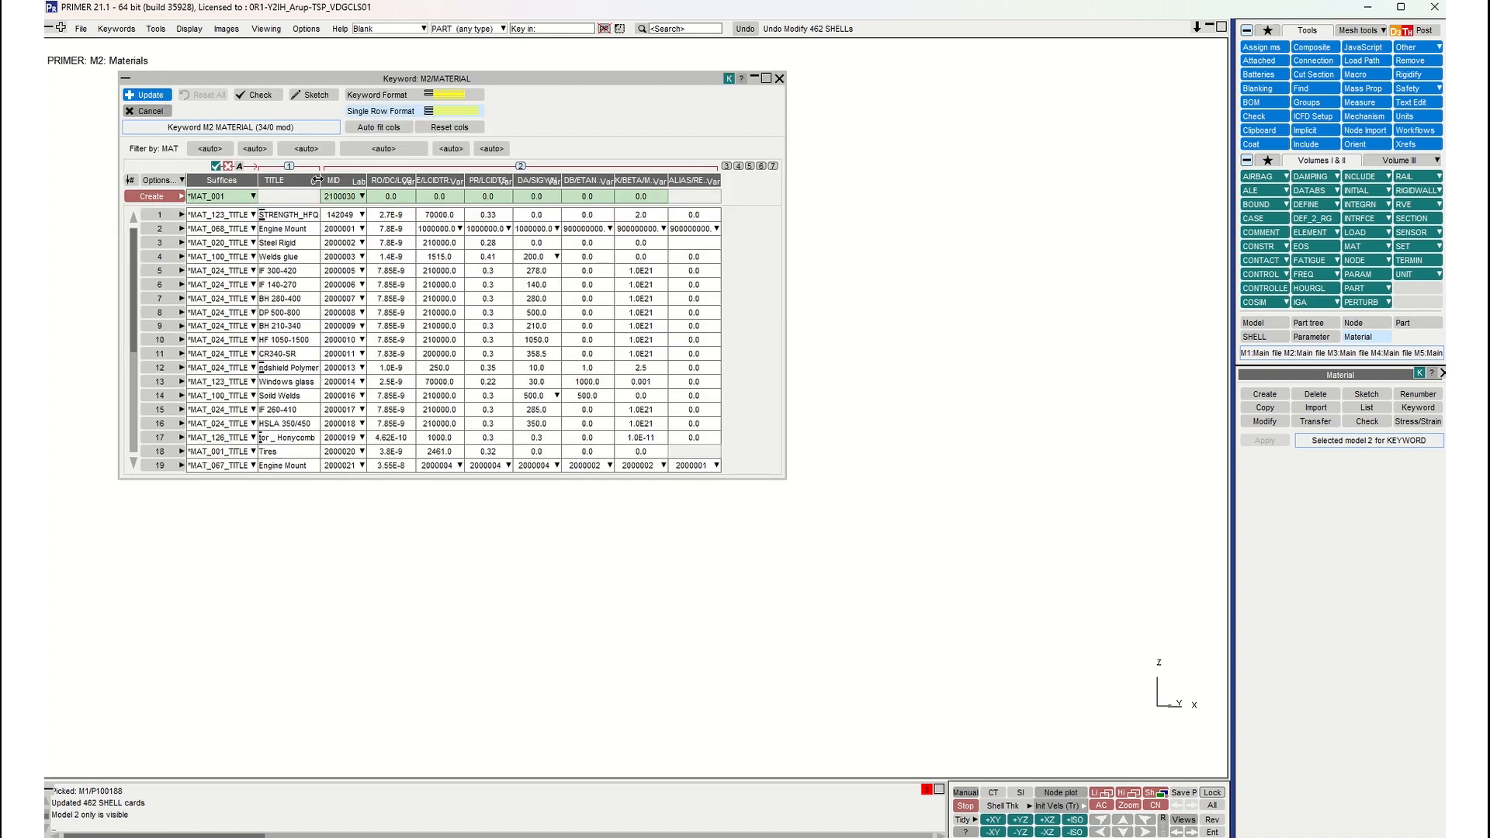
{"action": "double_click", "coordinate": [320, 180]}
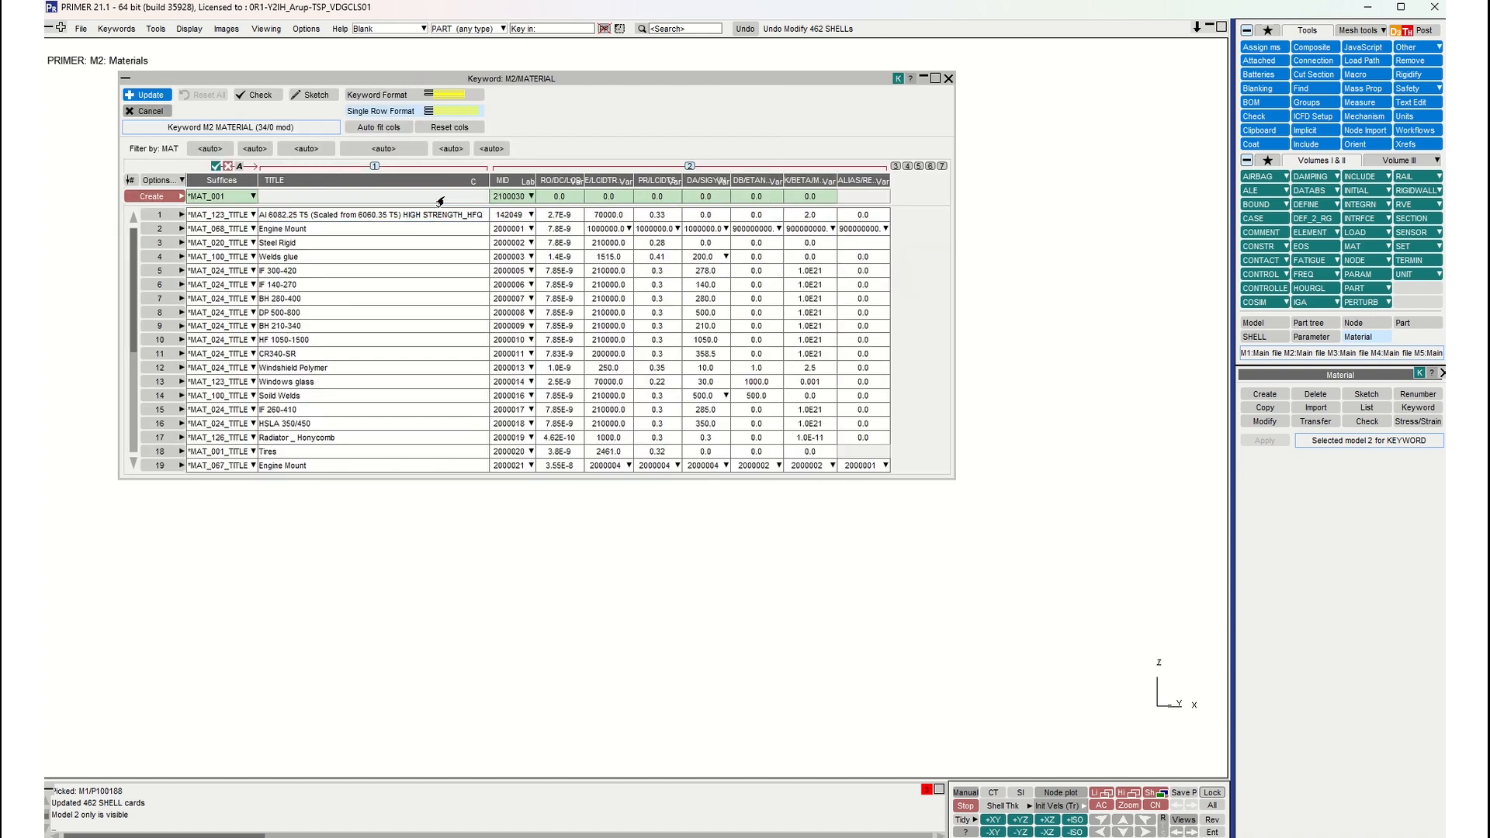
{"action": "left_click", "coordinate": [454, 128]}
{"action": "left_click", "coordinate": [393, 129]}
Step: Sort the materials by the Suffices column and look through the list grouped by material type
{"action": "left_click", "coordinate": [226, 181]}
{"action": "scroll", "coordinate": [220, 233], "scroll_direction": "down", "scroll_amount": 3}
{"action": "scroll", "coordinate": [218, 326], "scroll_direction": "down", "scroll_amount": 10}
{"action": "scroll", "coordinate": [212, 433], "scroll_direction": "down", "scroll_amount": 1}
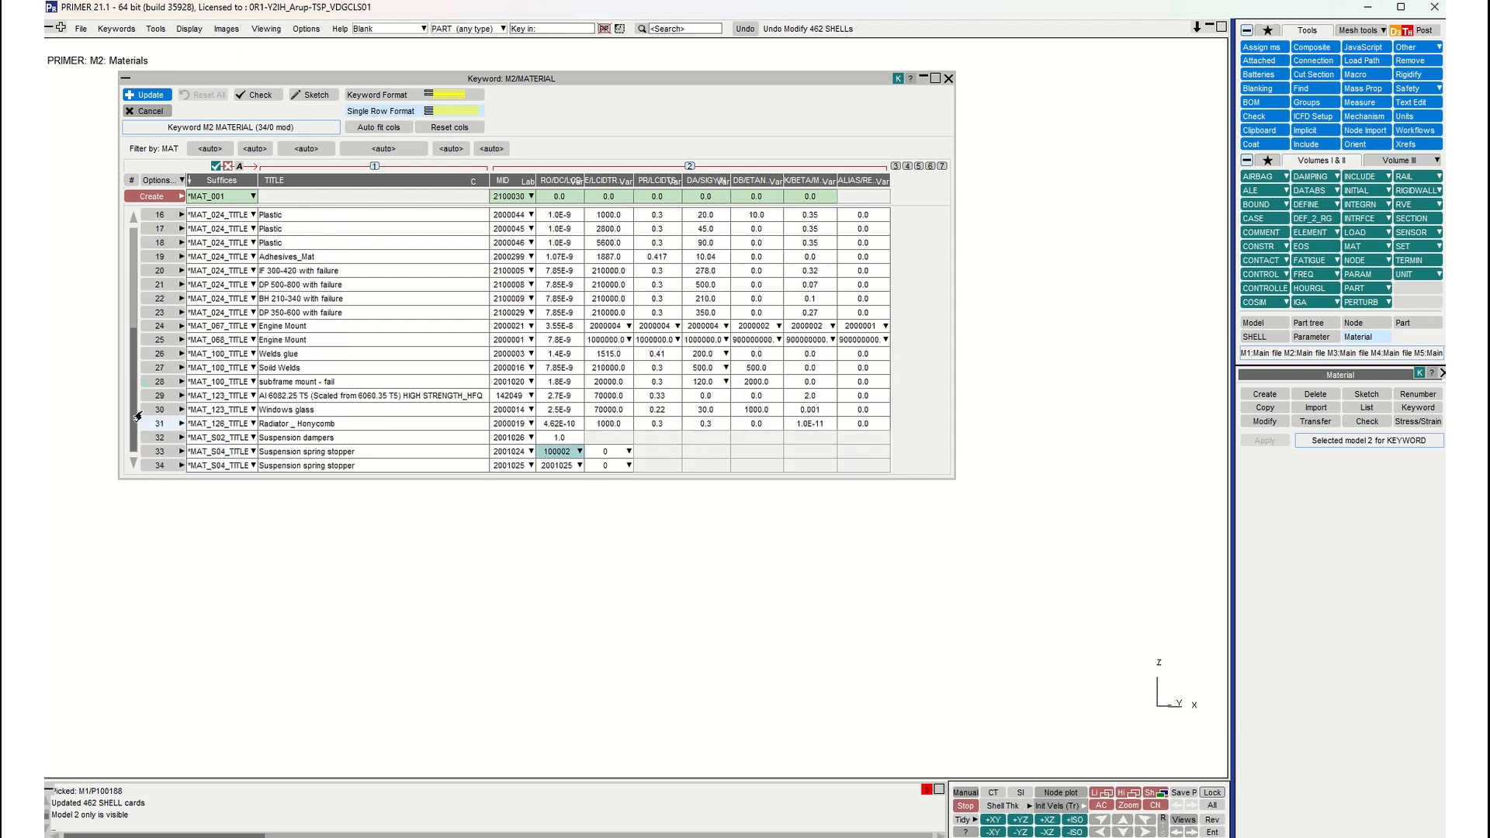
{"action": "left_click_drag", "start_coordinate": [132, 396], "coordinate": [135, 244]}
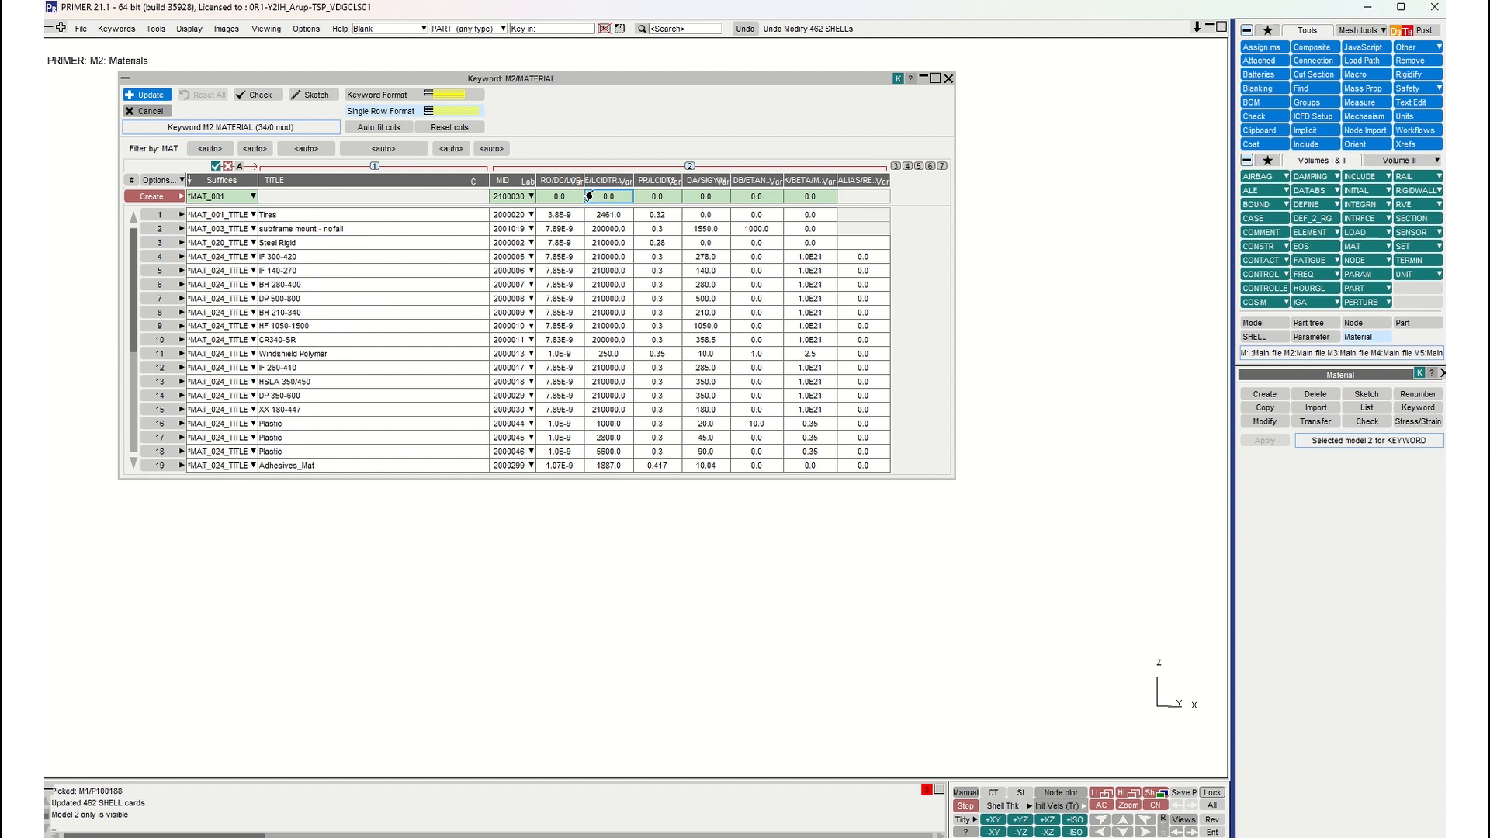
Step: Sort the materials by the density column and look through the reordered list
{"action": "left_click", "coordinate": [552, 180]}
{"action": "scroll", "coordinate": [569, 262], "scroll_direction": "down", "scroll_amount": 2}
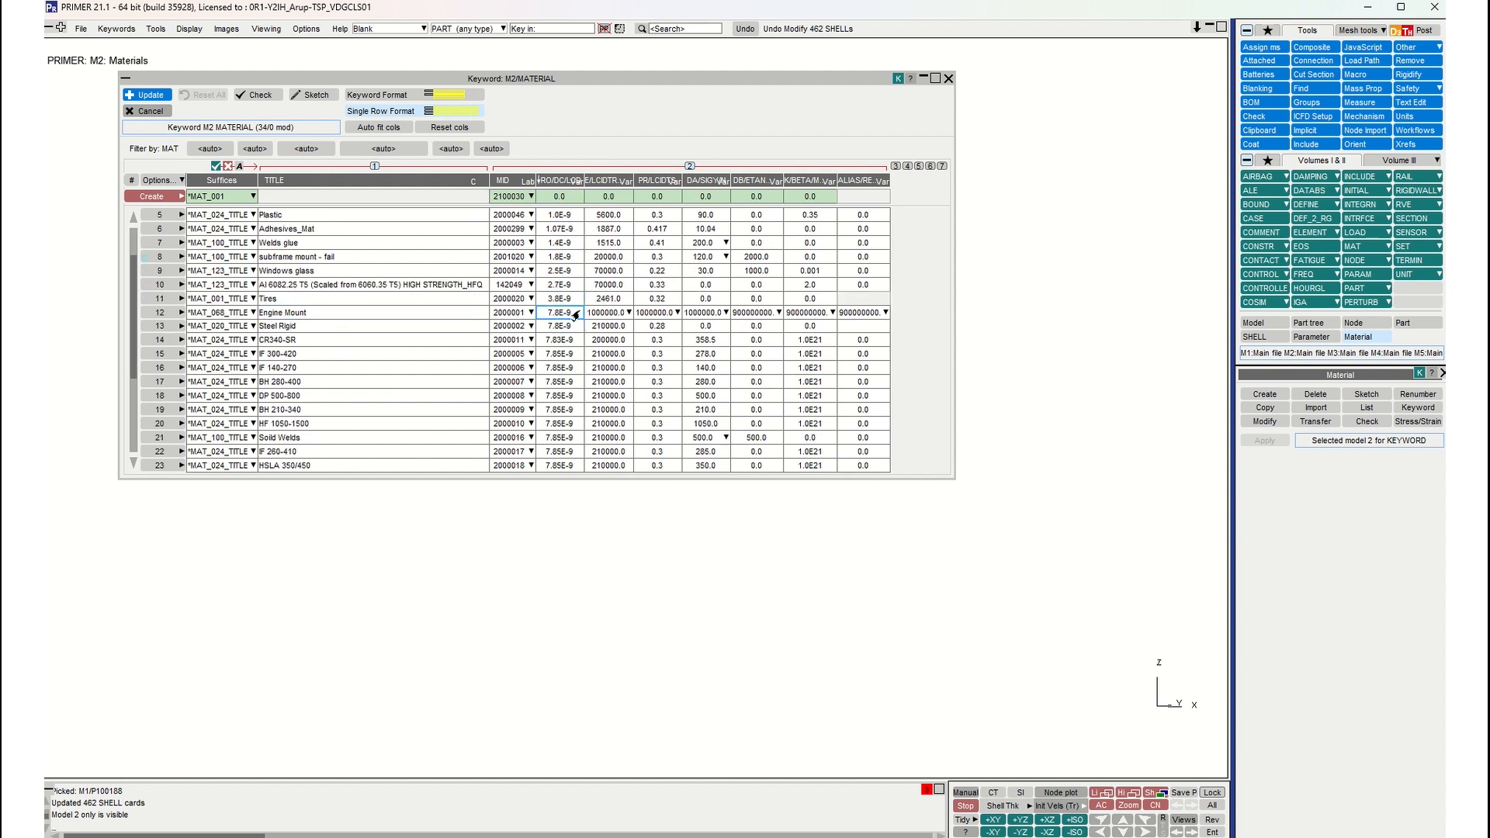
{"action": "scroll", "coordinate": [560, 396], "scroll_direction": "down", "scroll_amount": 1}
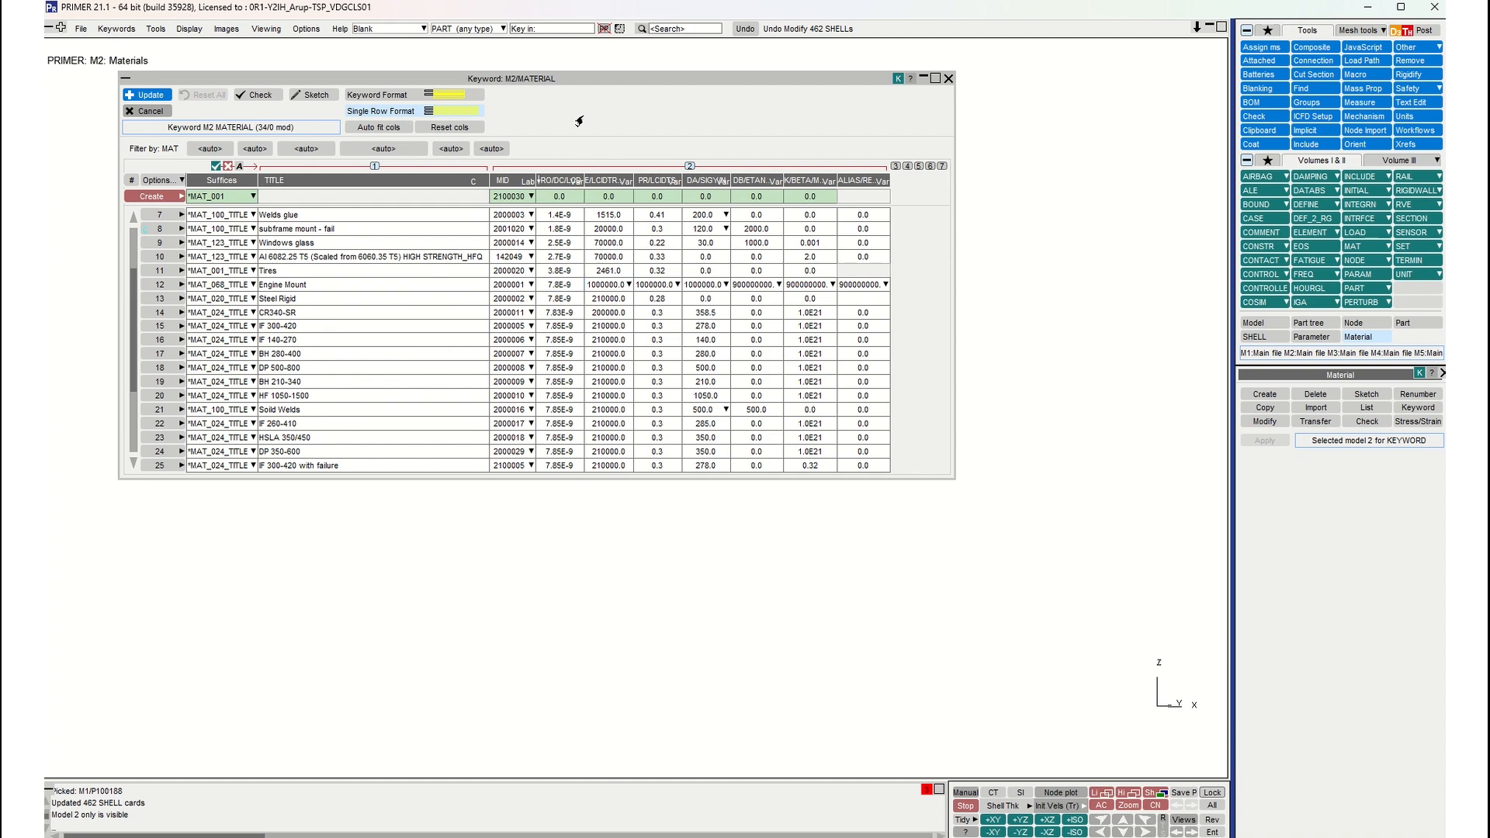
Step: Select material rows 12 to 30, from Engine Mount to subframe mount - nofail, and set their density to 8.85E-9 in bulk
{"action": "left_click_drag", "start_coordinate": [591, 84], "coordinate": [818, 139]}
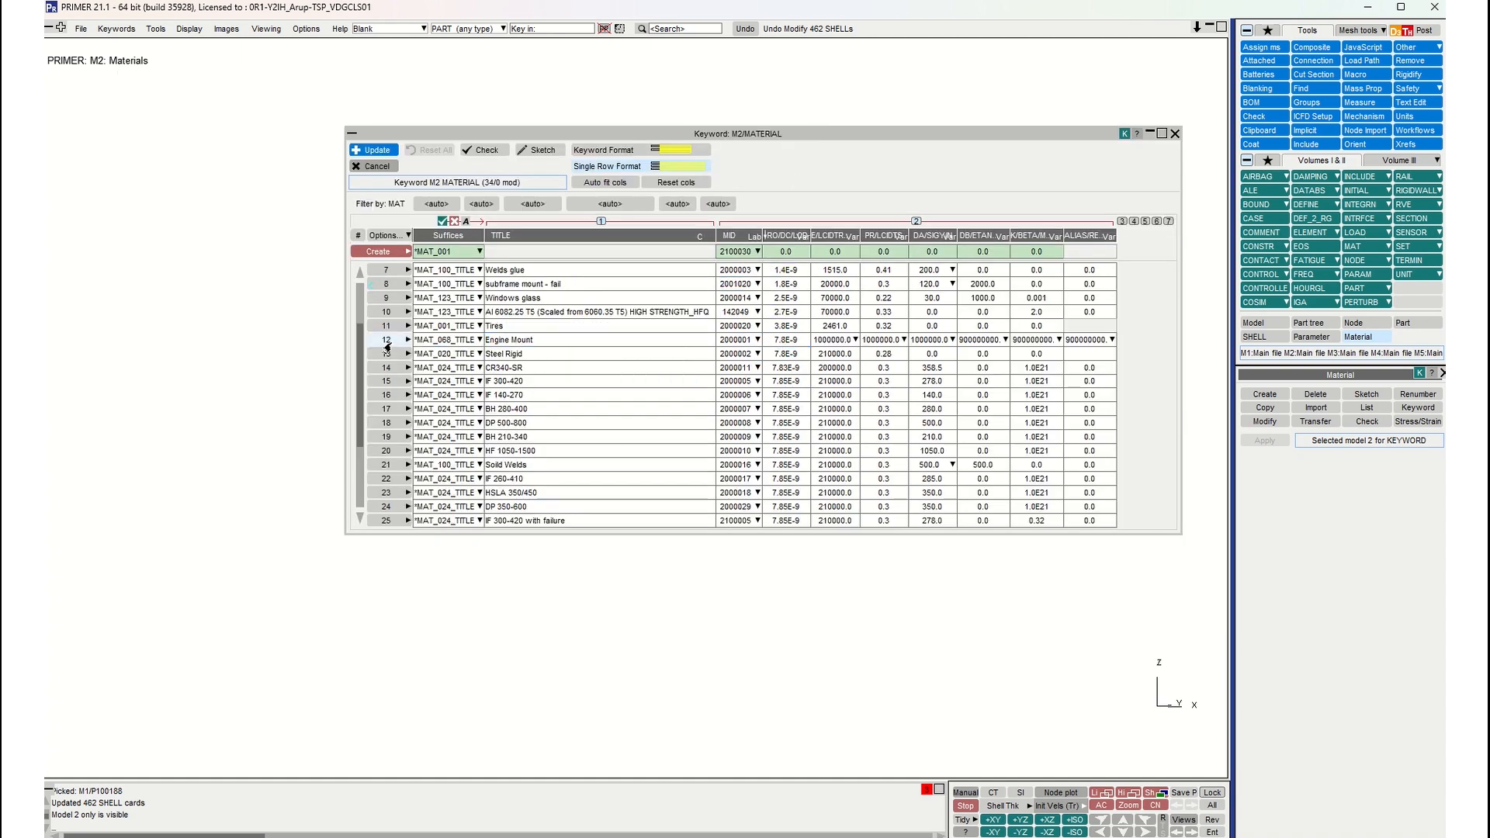
{"action": "scroll", "coordinate": [388, 399], "scroll_direction": "down", "scroll_amount": 4}
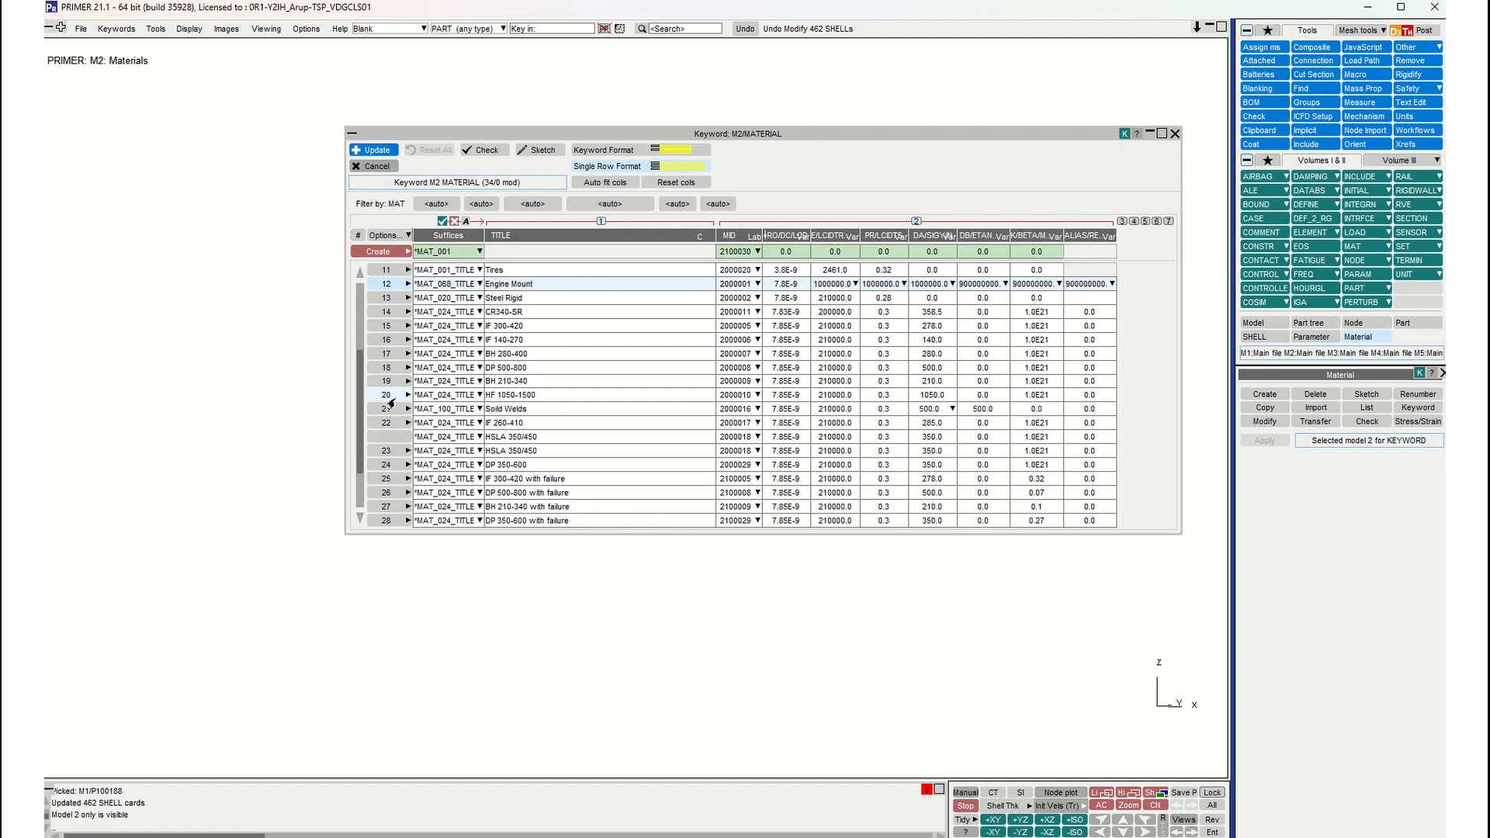
{"action": "scroll", "coordinate": [392, 406], "scroll_direction": "down", "scroll_amount": 1}
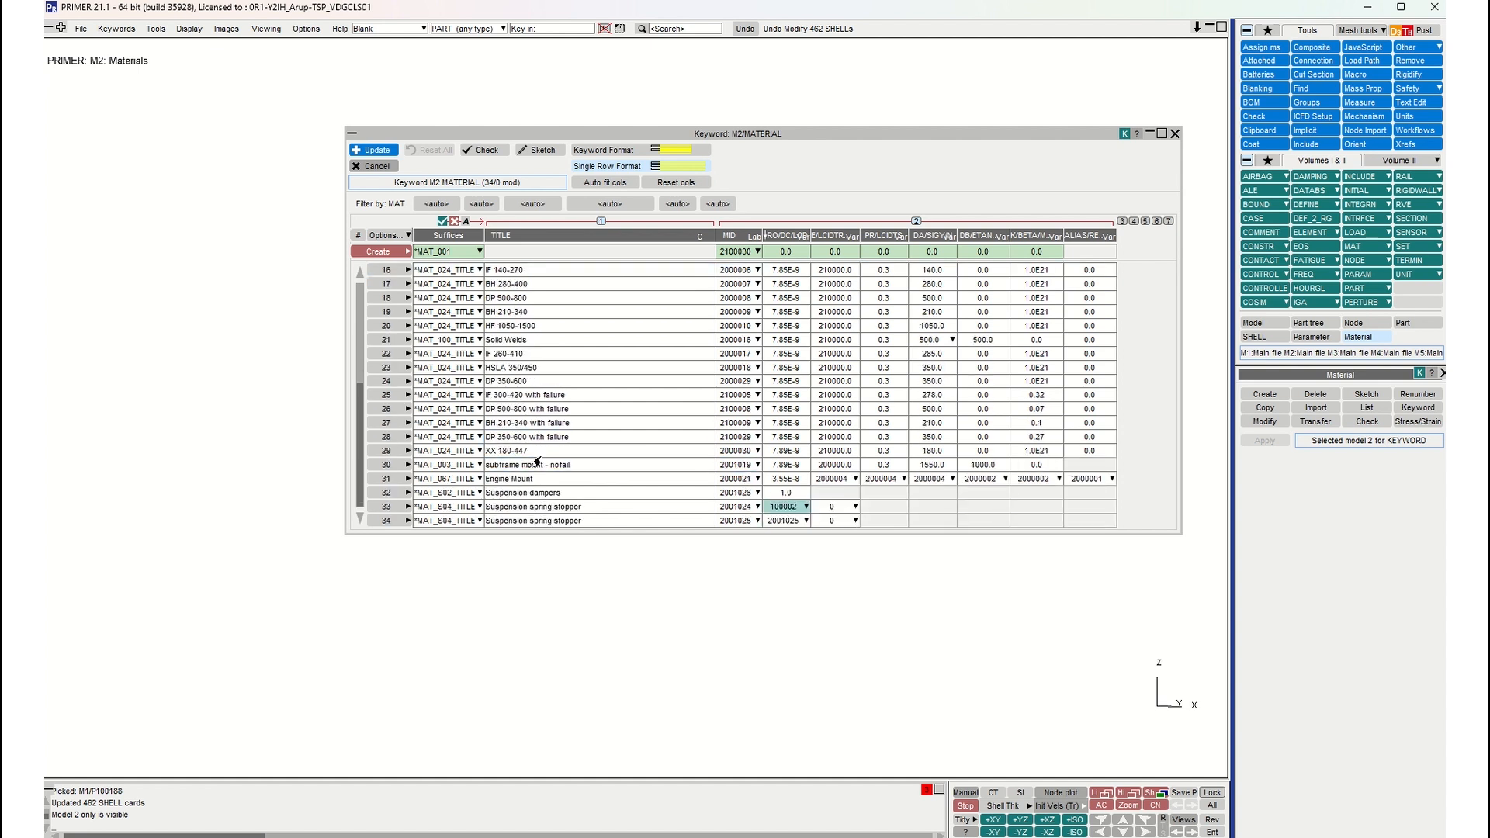
{"action": "left_click", "coordinate": [386, 466], "text": "shift"}
{"action": "left_click", "coordinate": [779, 381]}
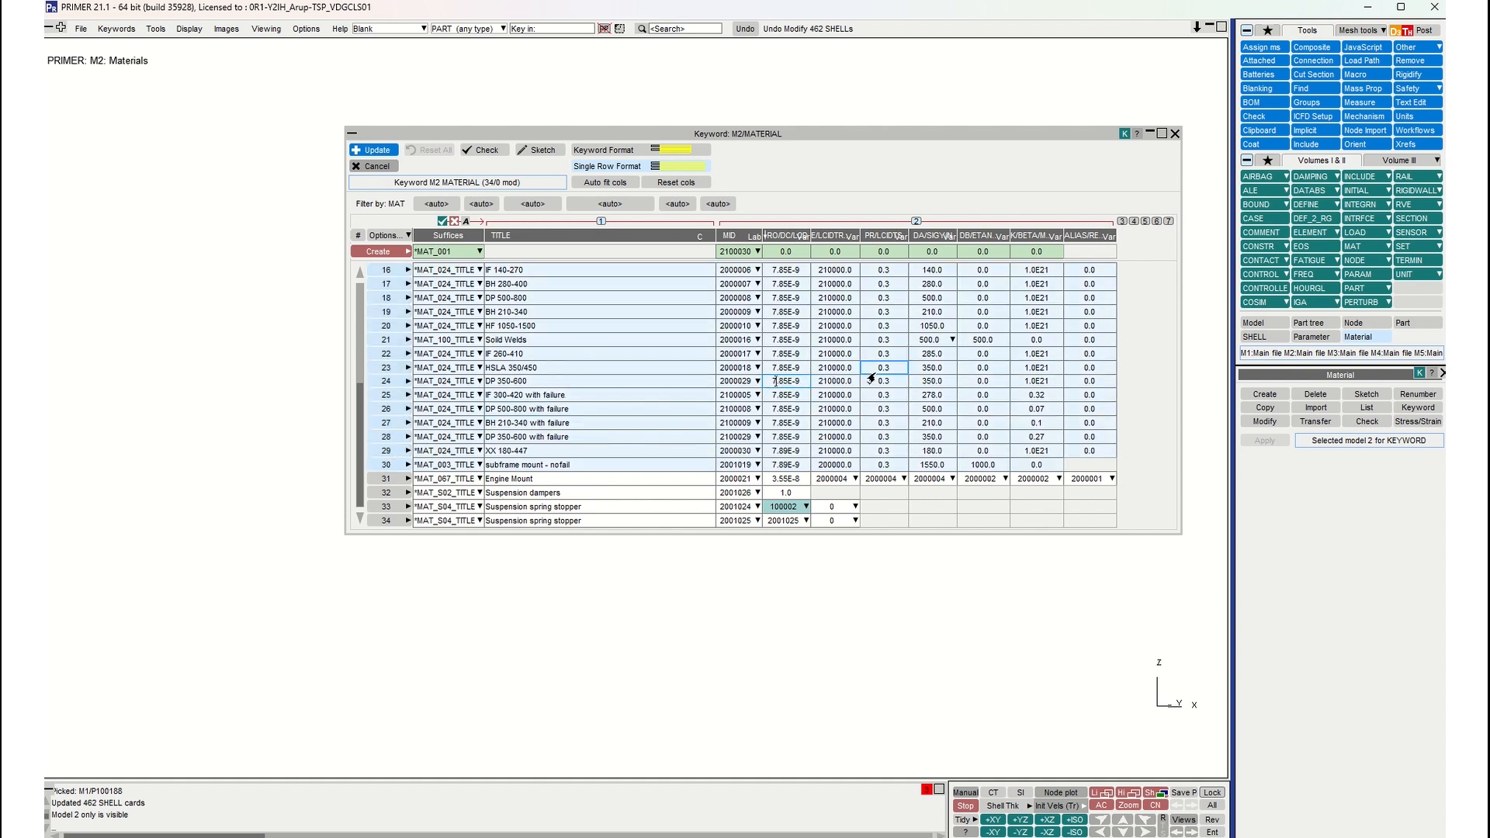
{"action": "key", "text": "Return"}
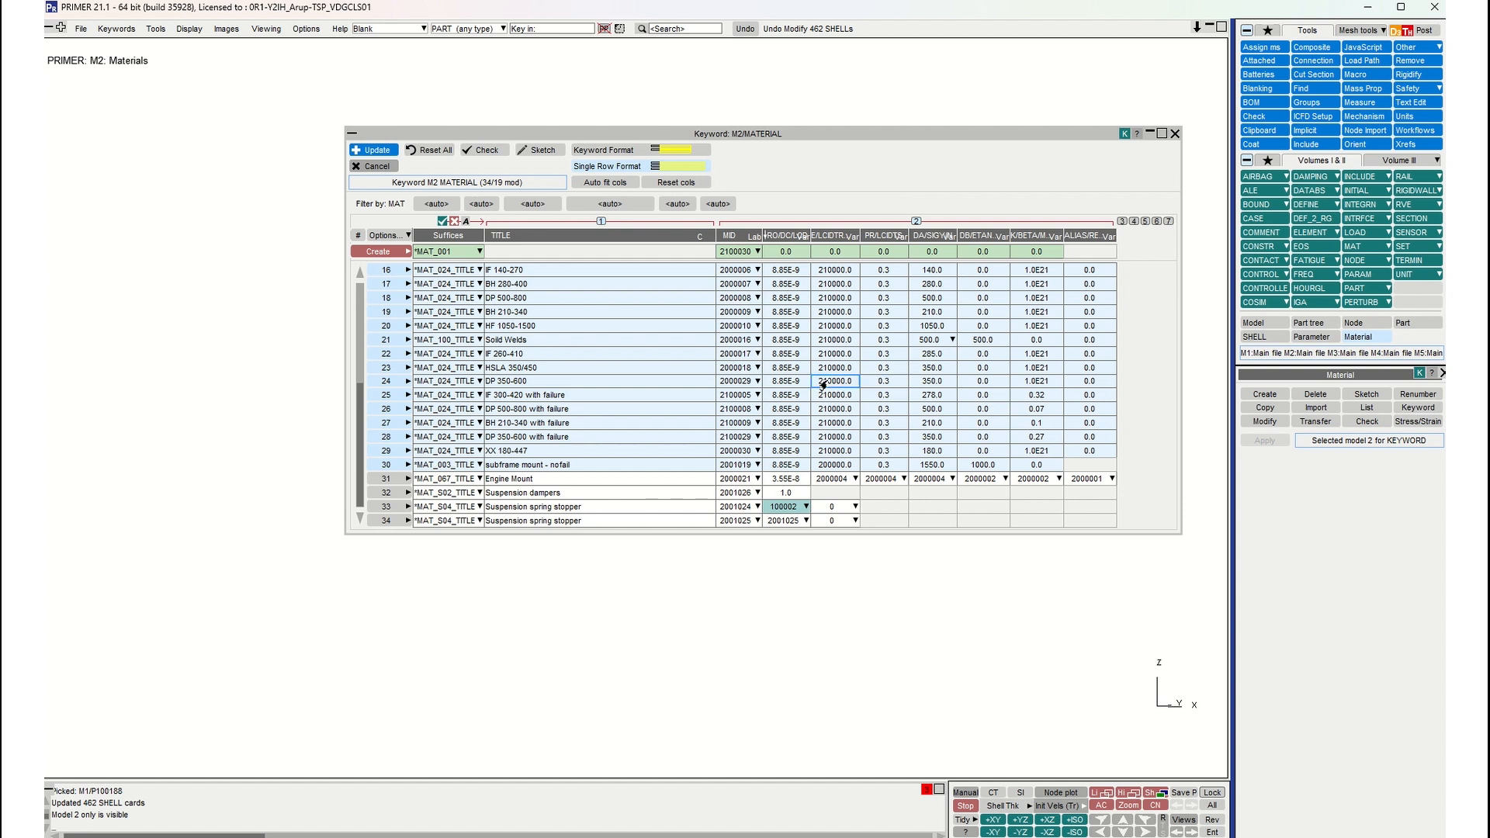
Step: Set the density of the selected materials to 7.85E-9 in bulk and close the keyword editor without updating
{"action": "scroll", "coordinate": [821, 365], "scroll_direction": "up", "scroll_amount": 4}
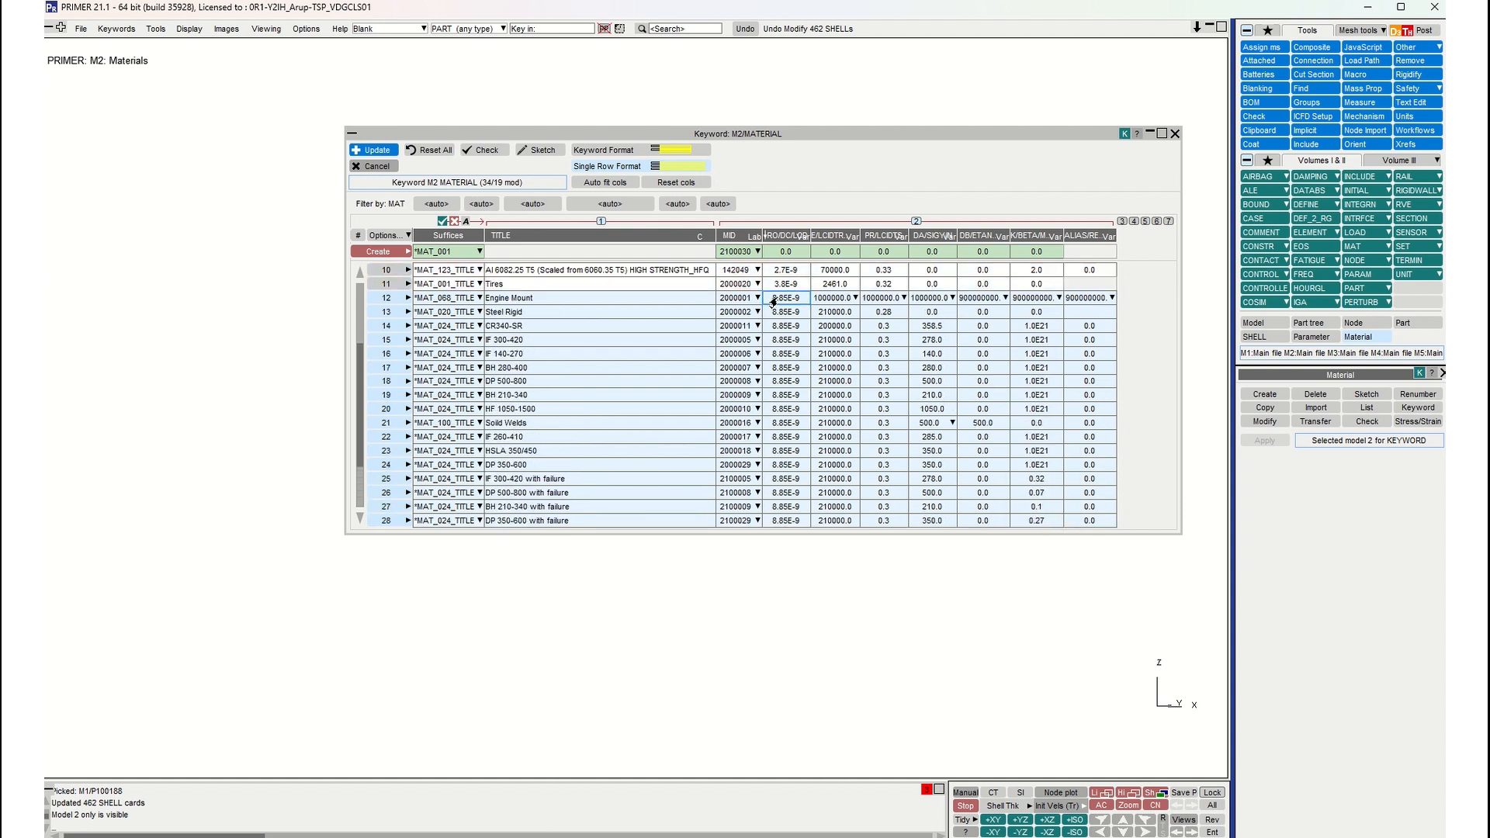
{"action": "key", "text": "BackSpace"}
{"action": "type", "text": "7"}
{"action": "key", "text": "Return"}
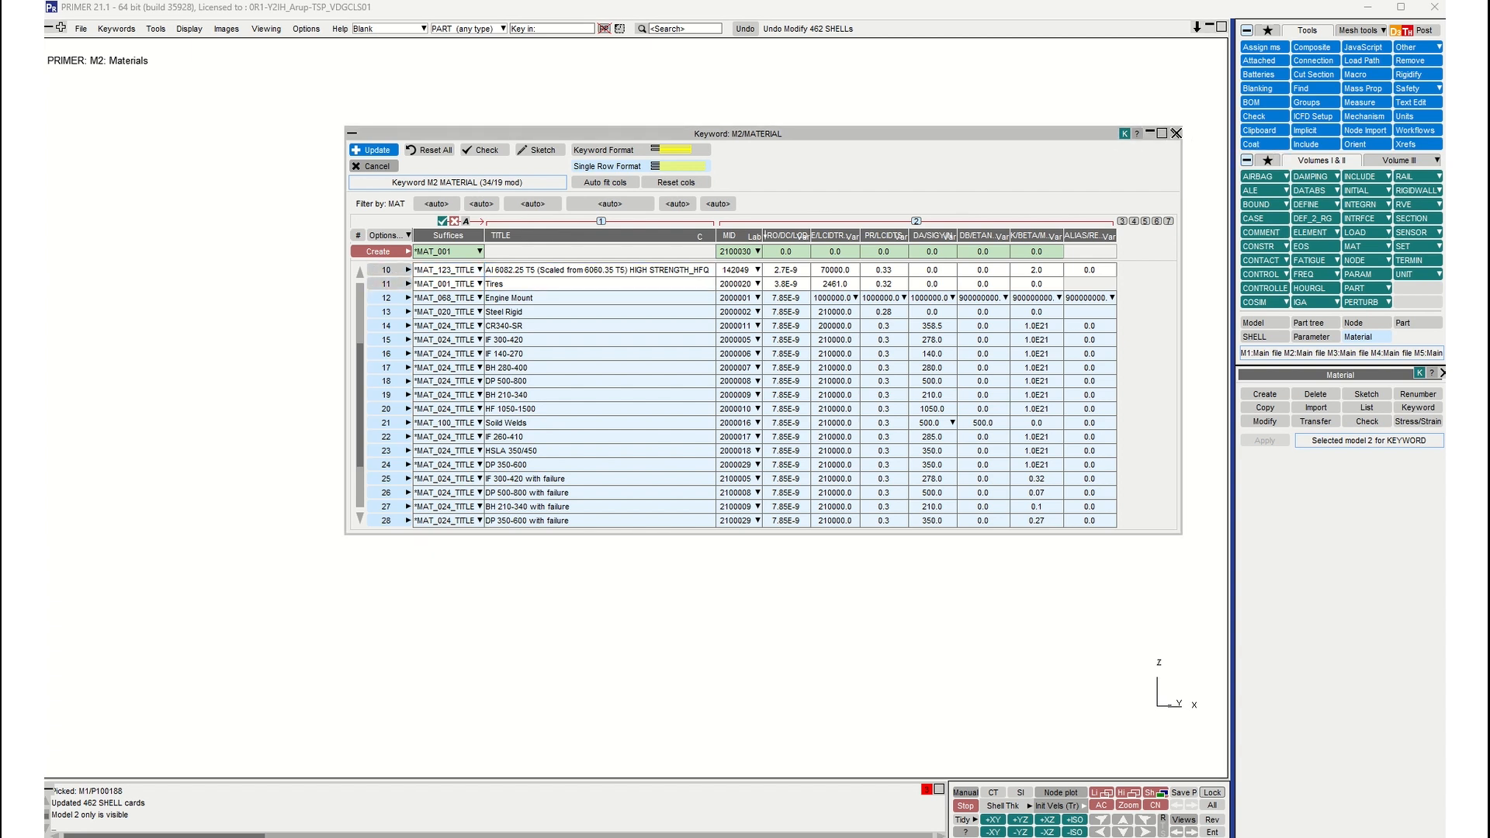
{"action": "left_click", "coordinate": [1176, 133]}
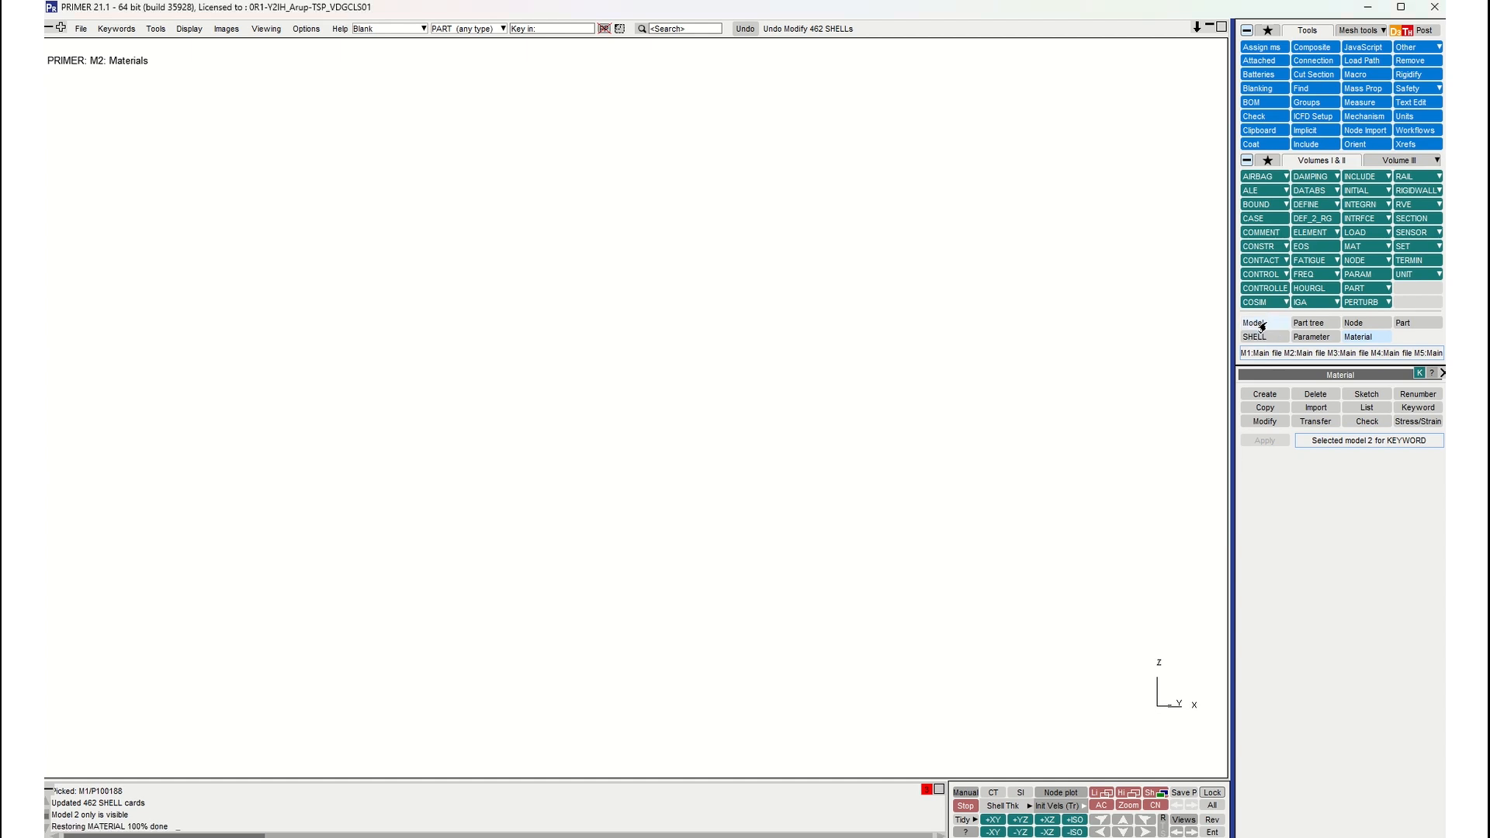
Step: Open the list of models, make only model M3, Accord Full Model, visible and rotate it to view its side from above
{"action": "left_click", "coordinate": [1255, 323]}
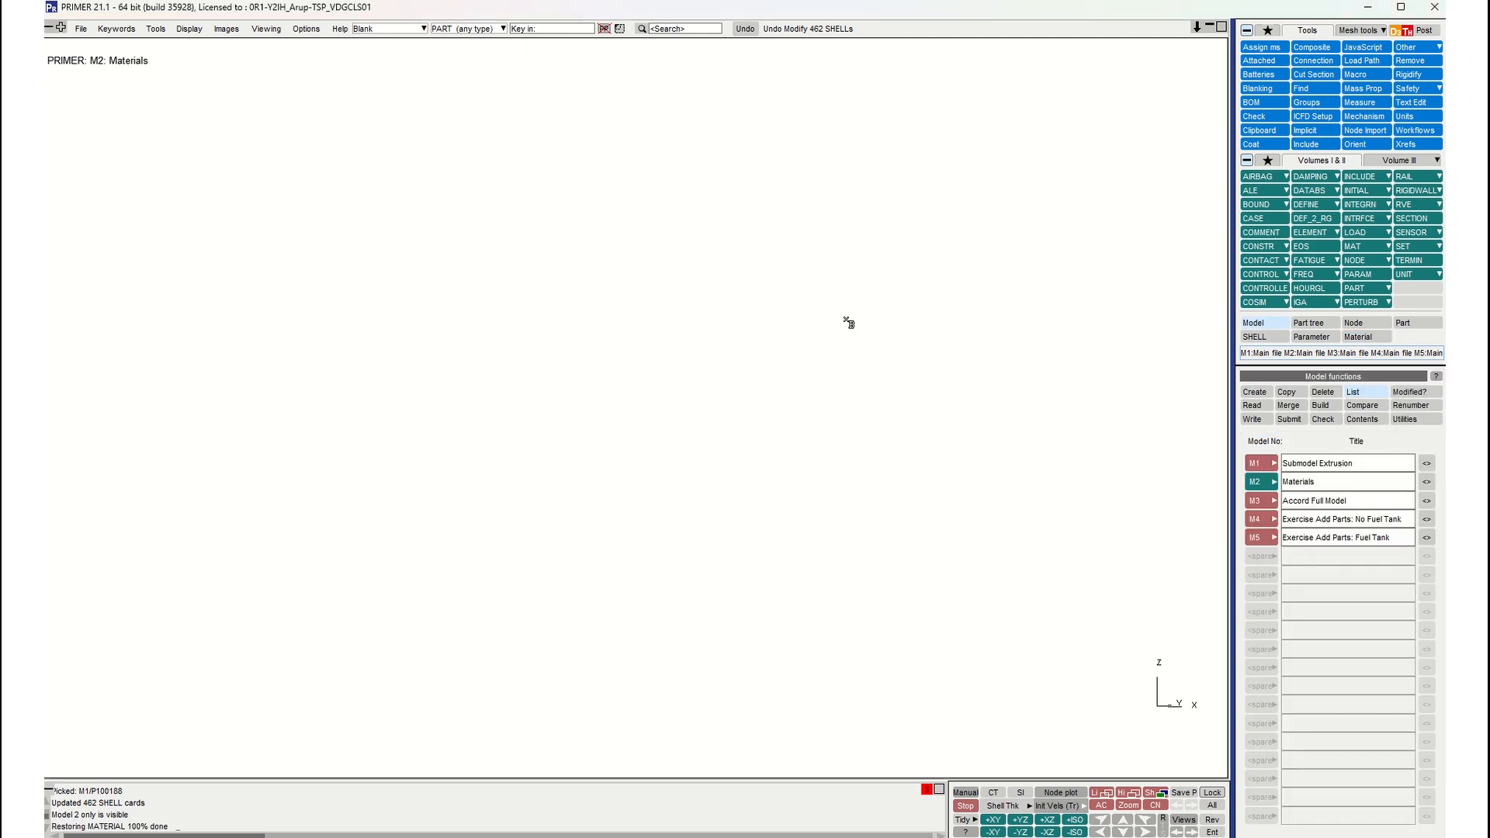
{"action": "key", "text": "Page_Up"}
{"action": "key", "text": "a"}
{"action": "scroll", "coordinate": [633, 402], "scroll_direction": "down", "scroll_amount": 2}
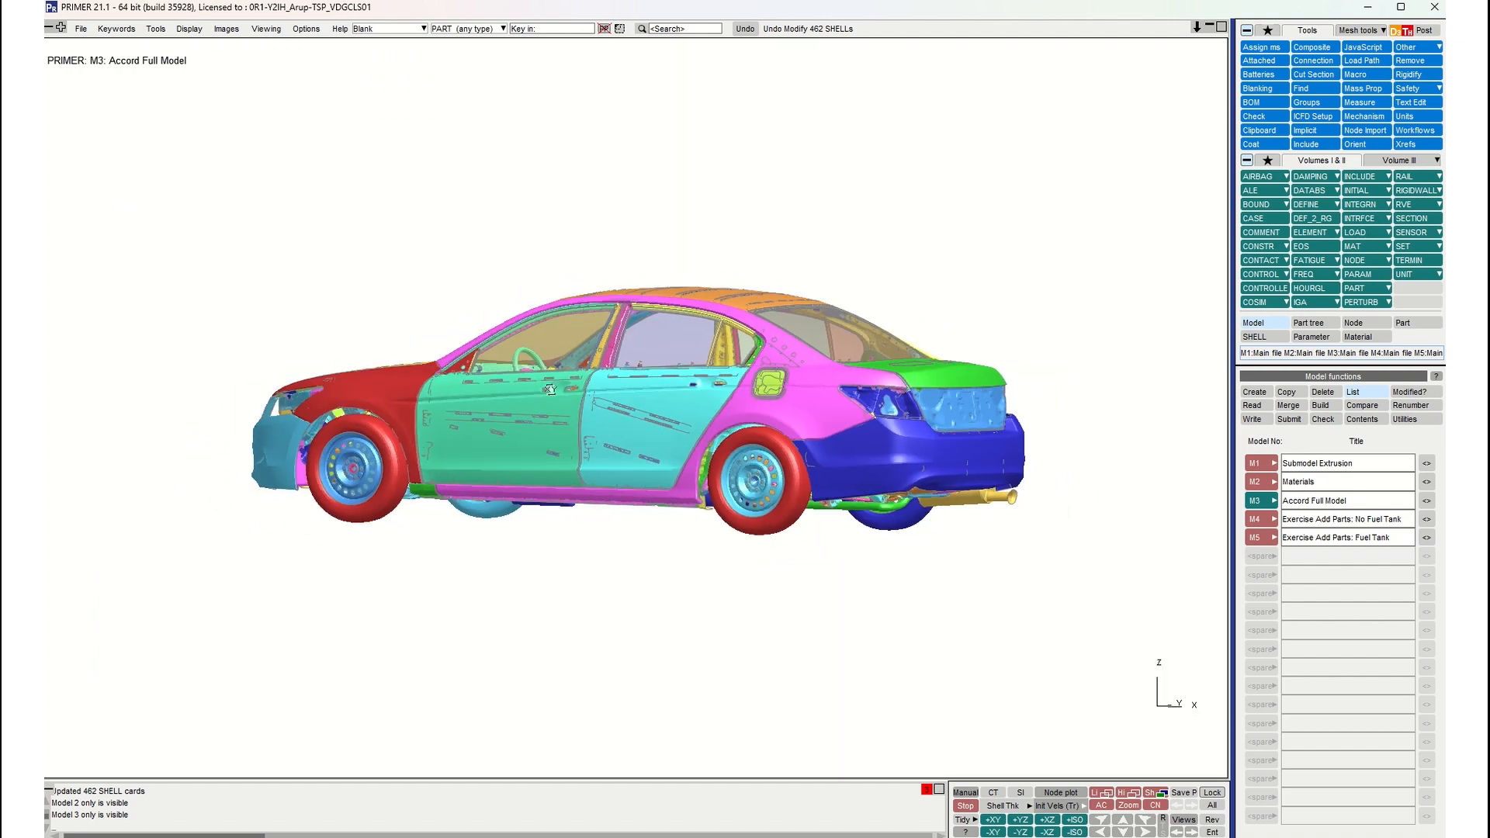
{"action": "left_click_drag", "start_coordinate": [551, 390], "coordinate": [702, 432], "text": "shift"}
{"action": "scroll", "coordinate": [703, 432], "scroll_direction": "up", "scroll_amount": 1}
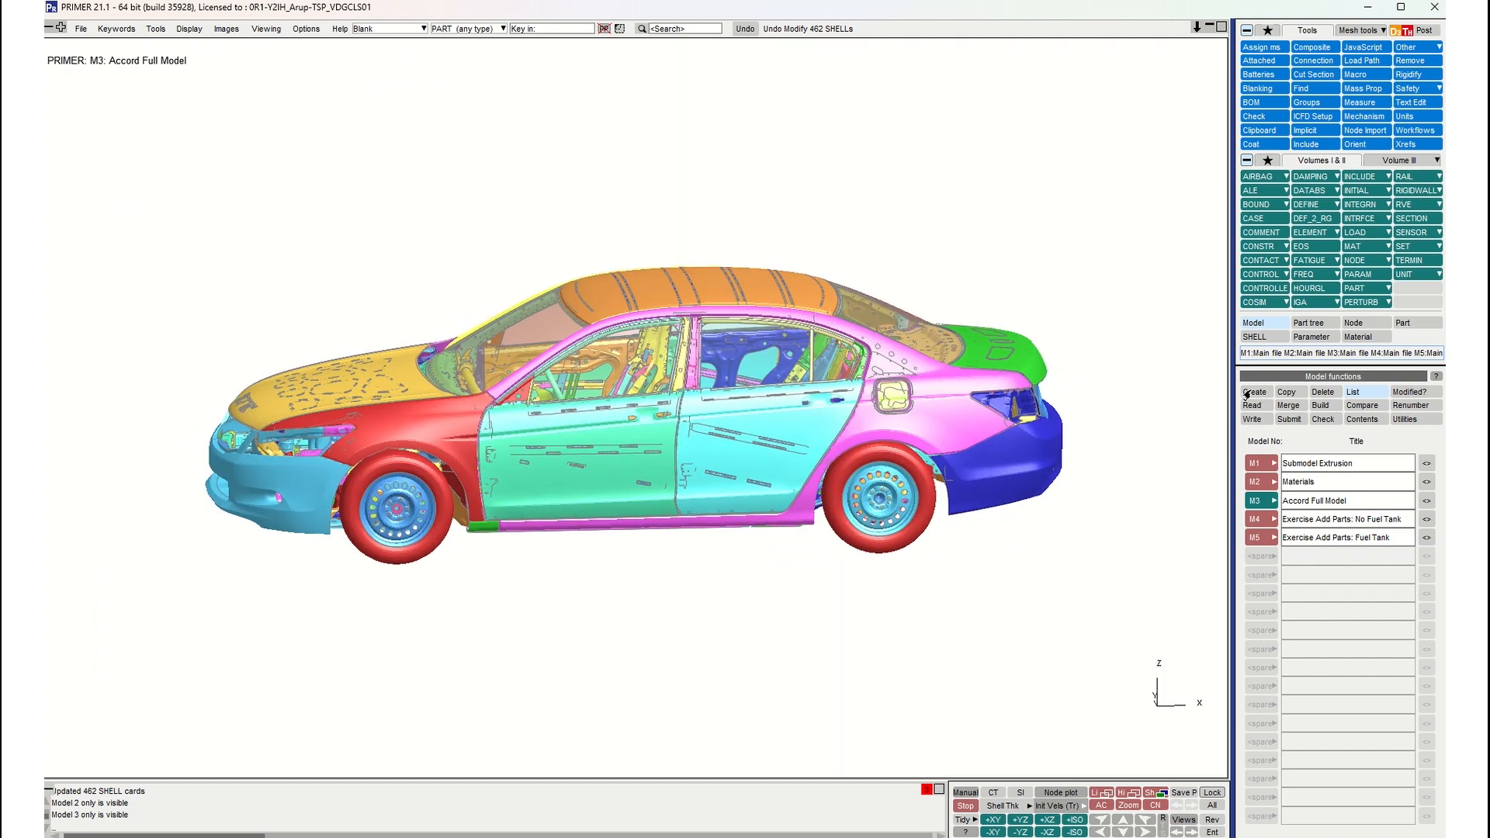
Step: Open the MATERIAL keyword editor for model M3 in Single Row Format
{"action": "left_click", "coordinate": [1358, 338]}
{"action": "left_click", "coordinate": [1417, 408]}
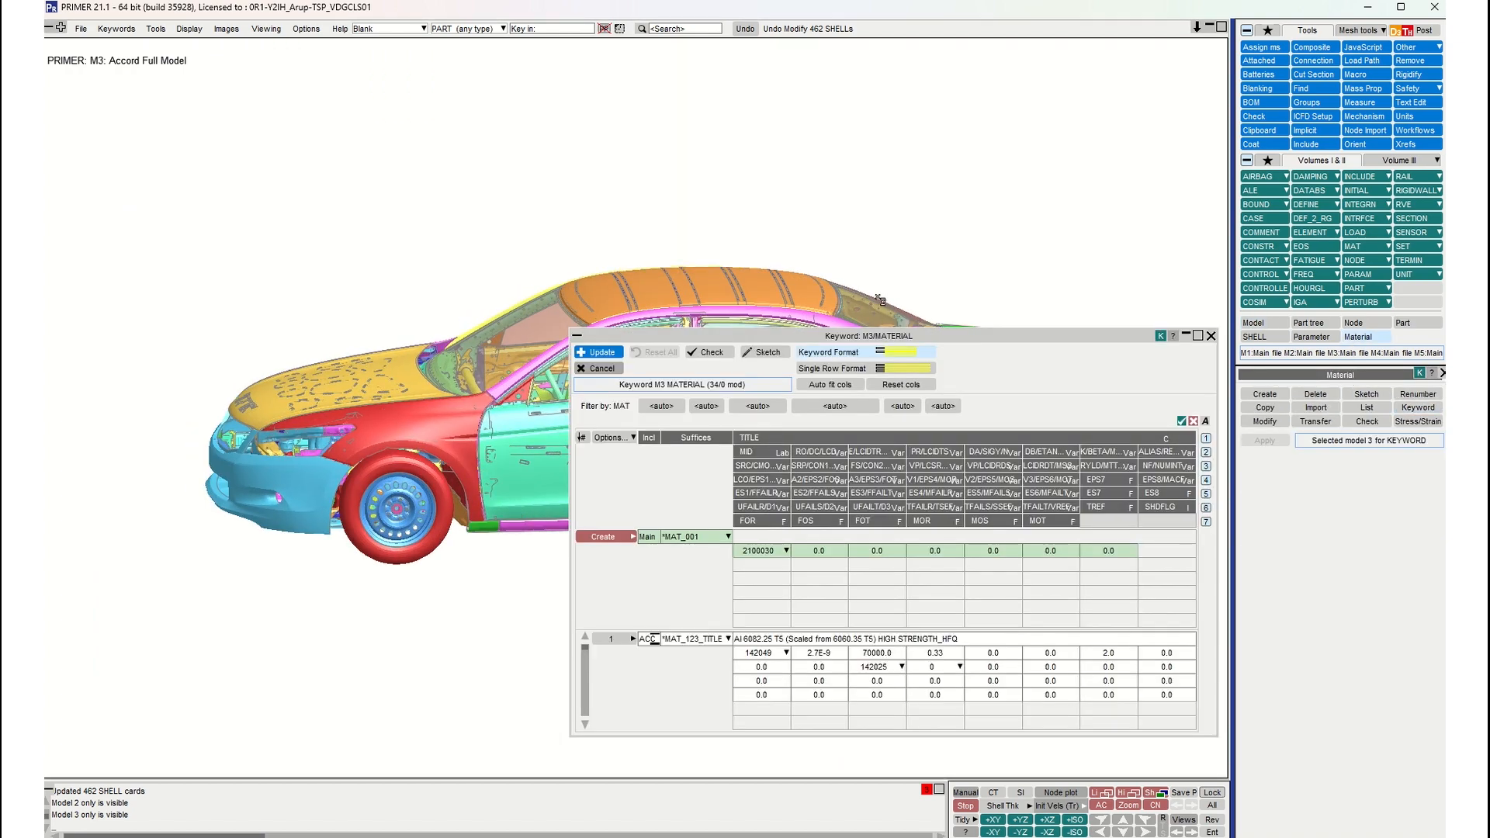
{"action": "left_click", "coordinate": [901, 369]}
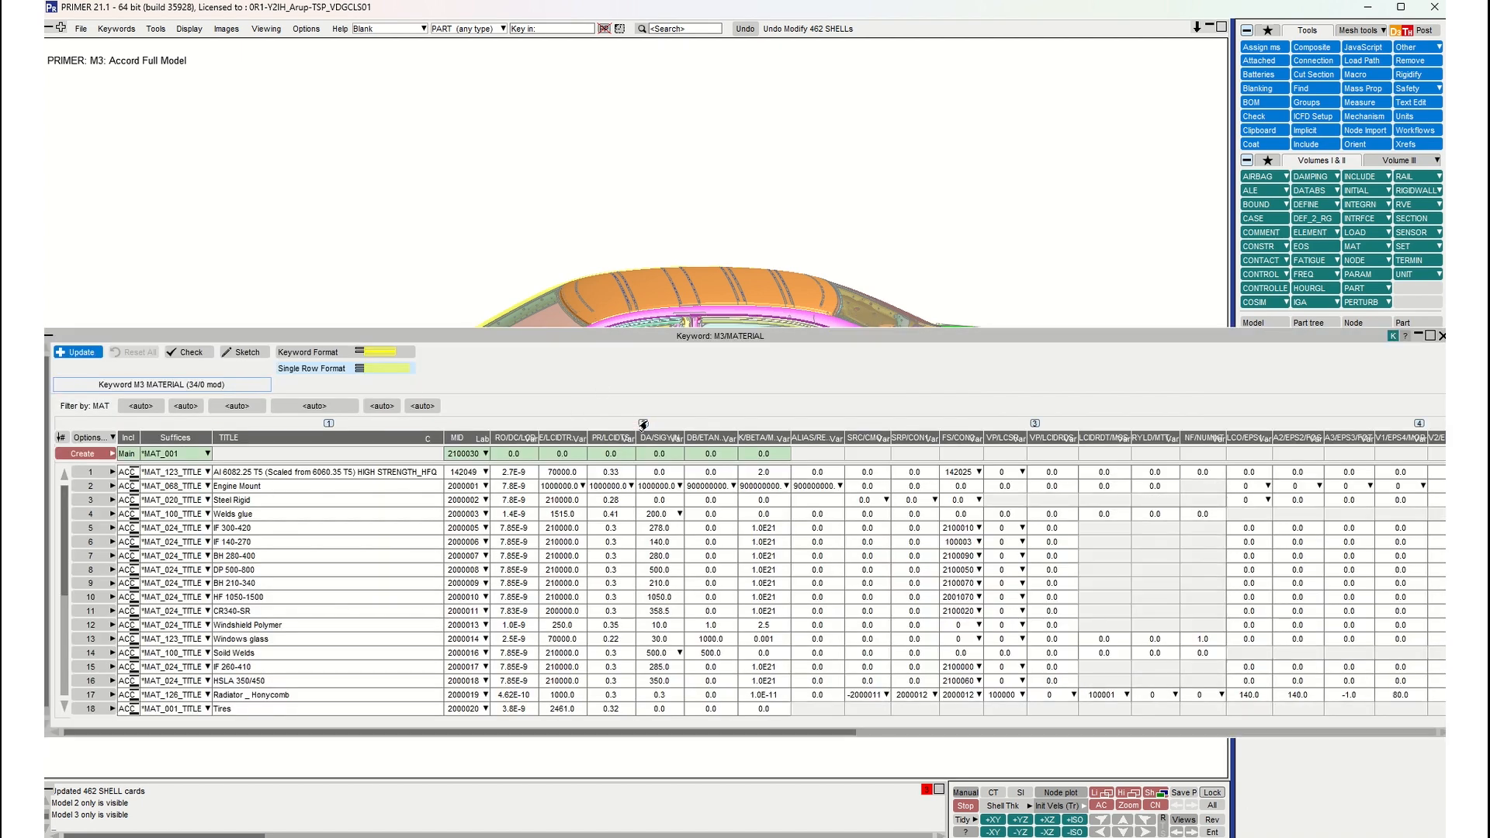
Step: Hide card rows 3 to 7 in the single-row MATERIAL table and auto-fit the remaining columns
{"action": "left_click", "coordinate": [1035, 423]}
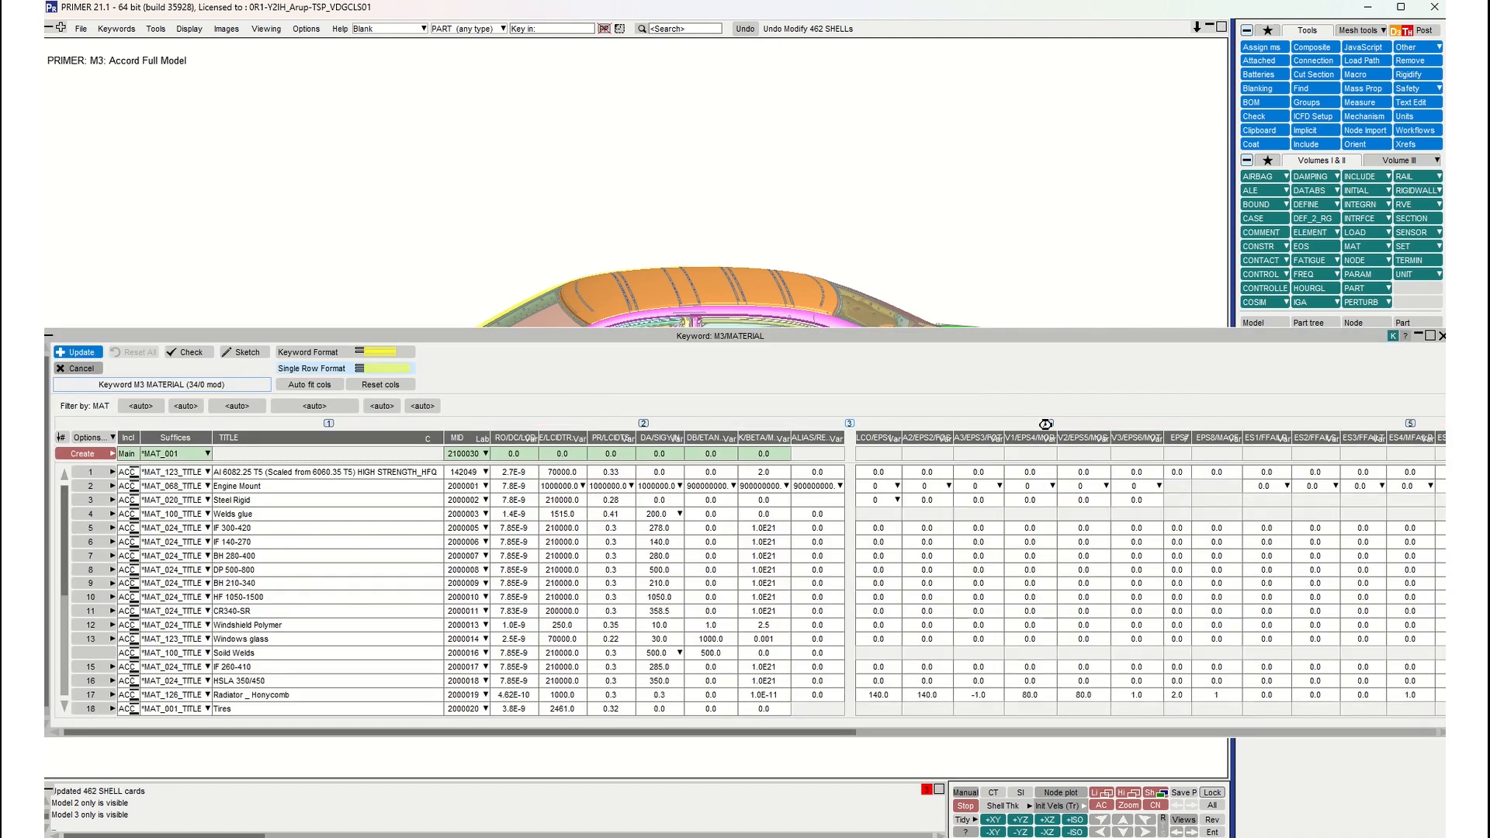
{"action": "left_click", "coordinate": [1046, 424]}
{"action": "left_click", "coordinate": [1029, 424]}
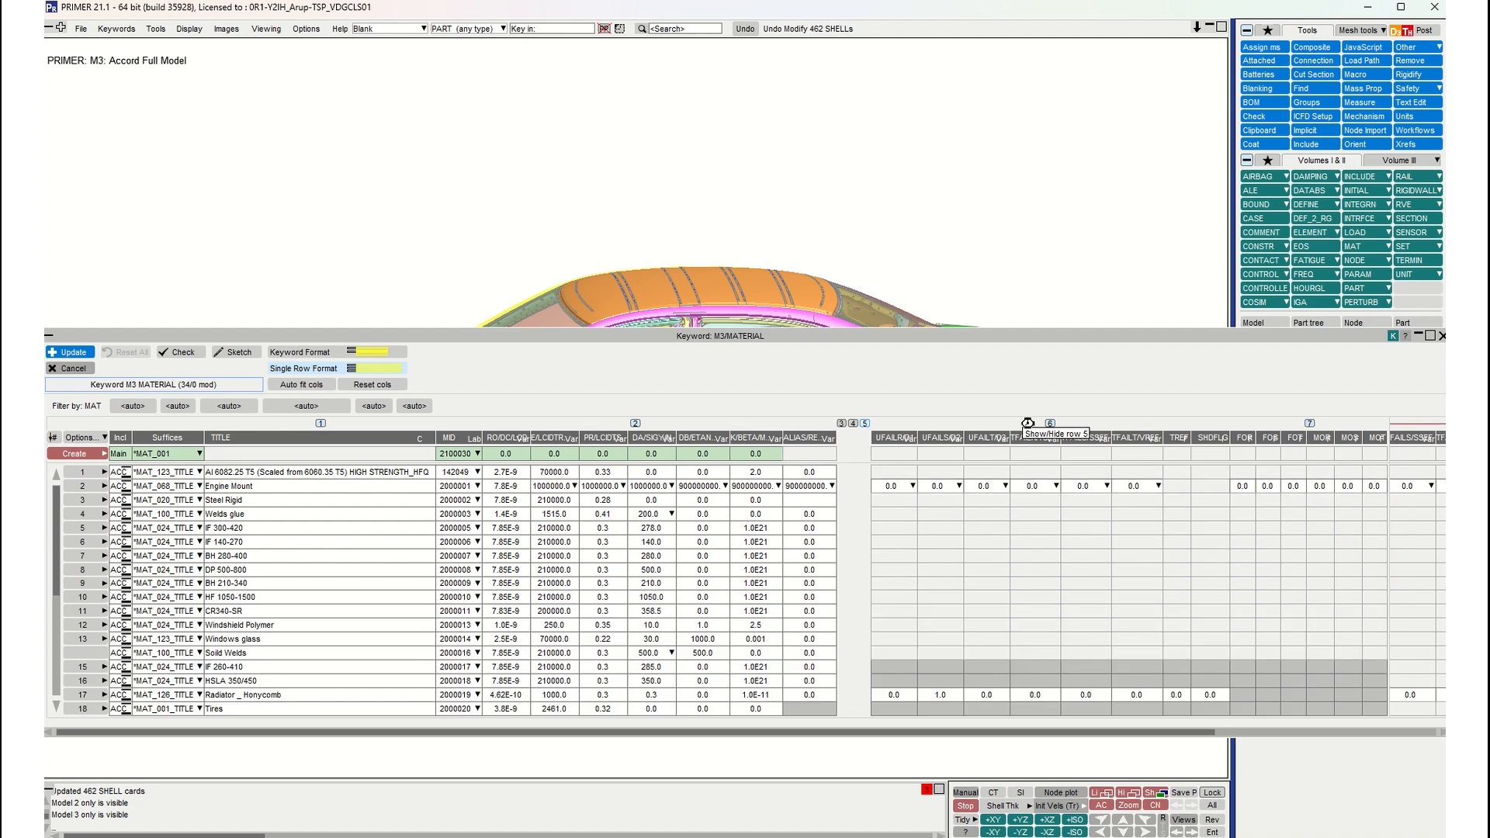
{"action": "left_click", "coordinate": [1028, 424]}
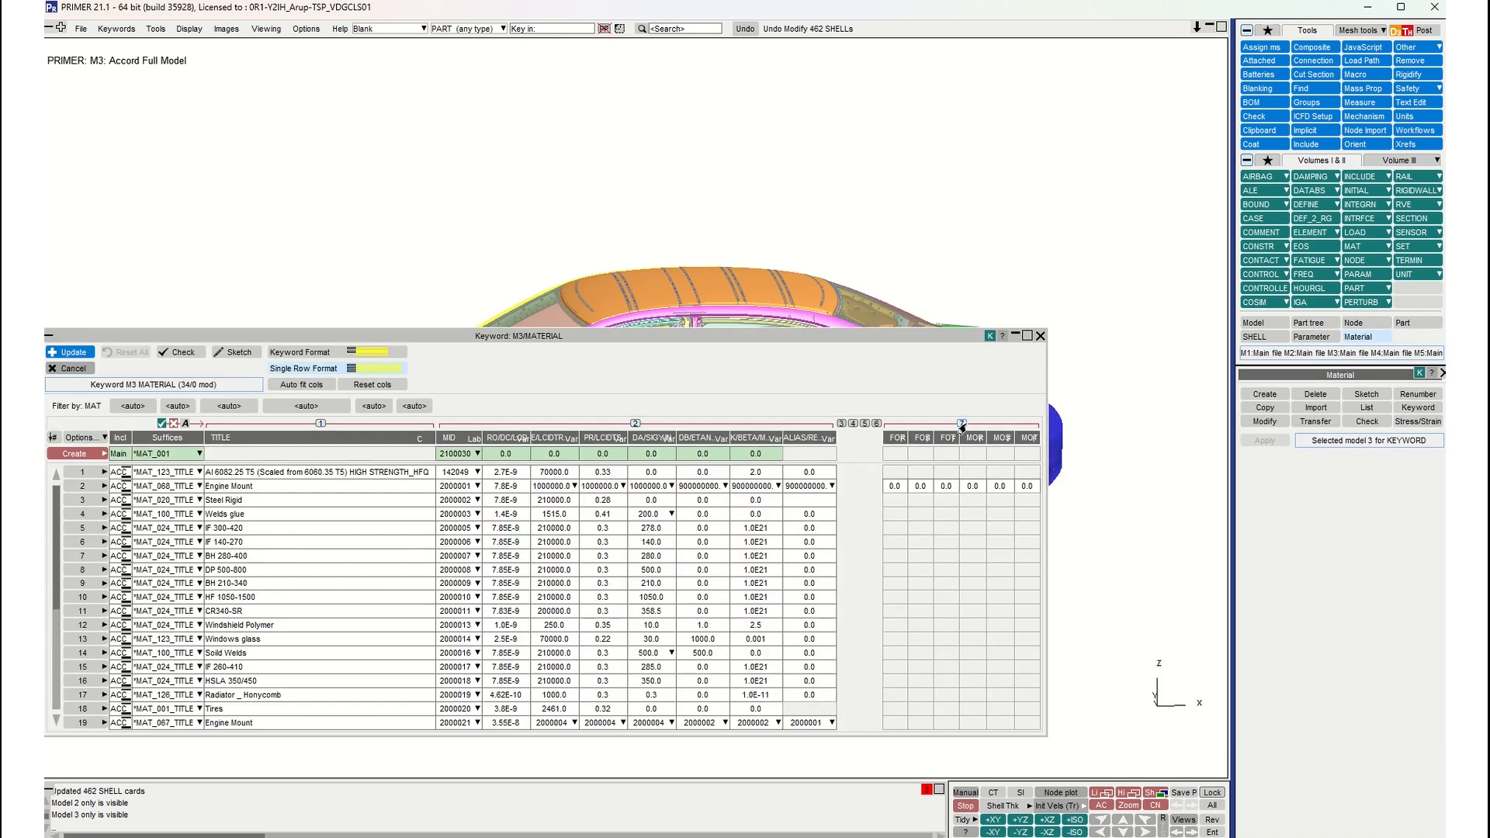
{"action": "left_click", "coordinate": [962, 424]}
{"action": "left_click", "coordinate": [295, 385]}
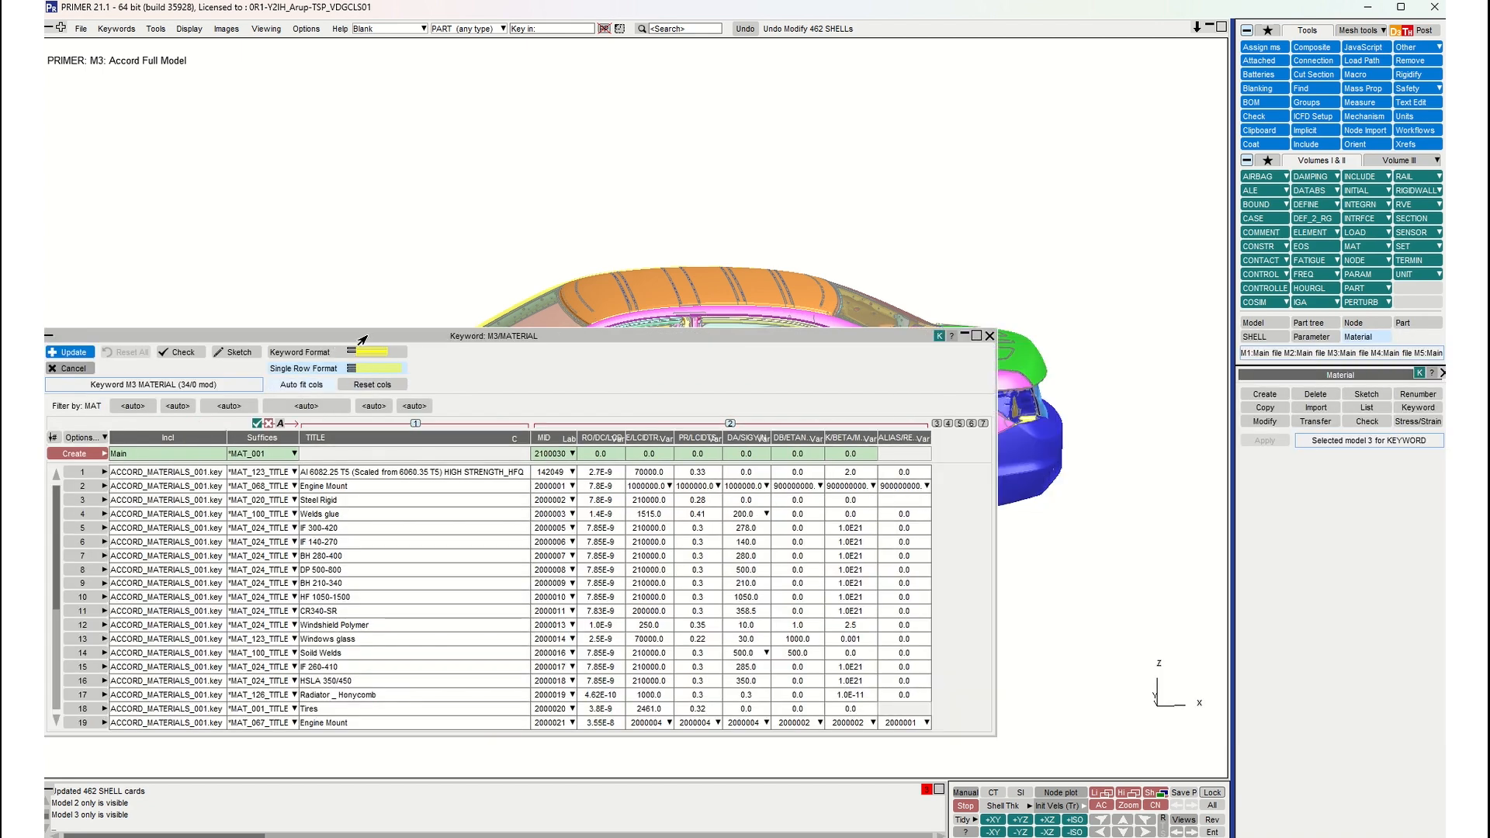
Step: Sort the materials by mass density and select rows 12 to 30, from Engine Mount to subframe mount - nofail
{"action": "left_click_drag", "start_coordinate": [366, 336], "coordinate": [648, 163]}
{"action": "mouse_move", "coordinate": [878, 262]}
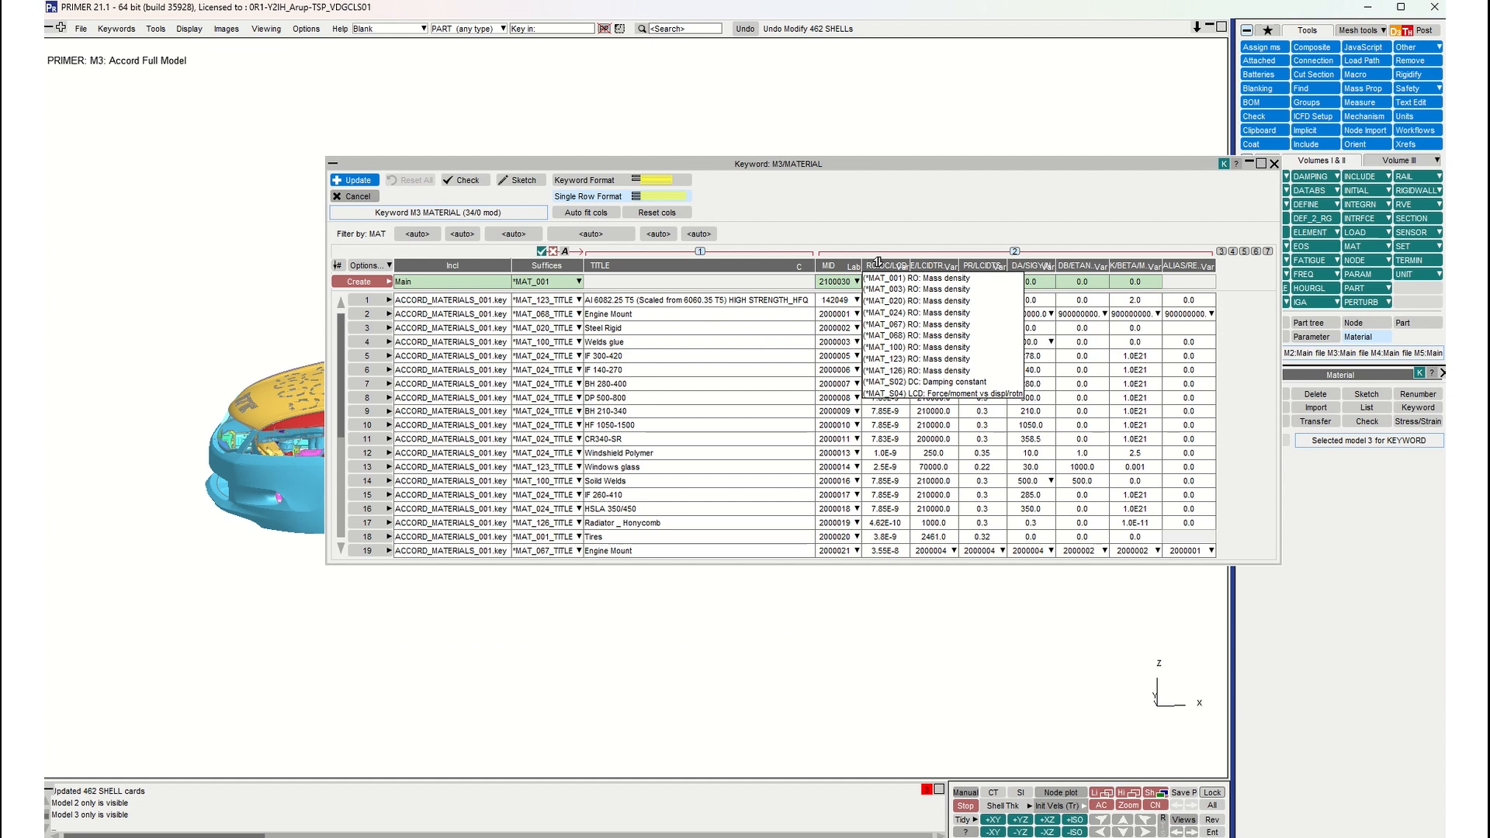
{"action": "left_click", "coordinate": [881, 265]}
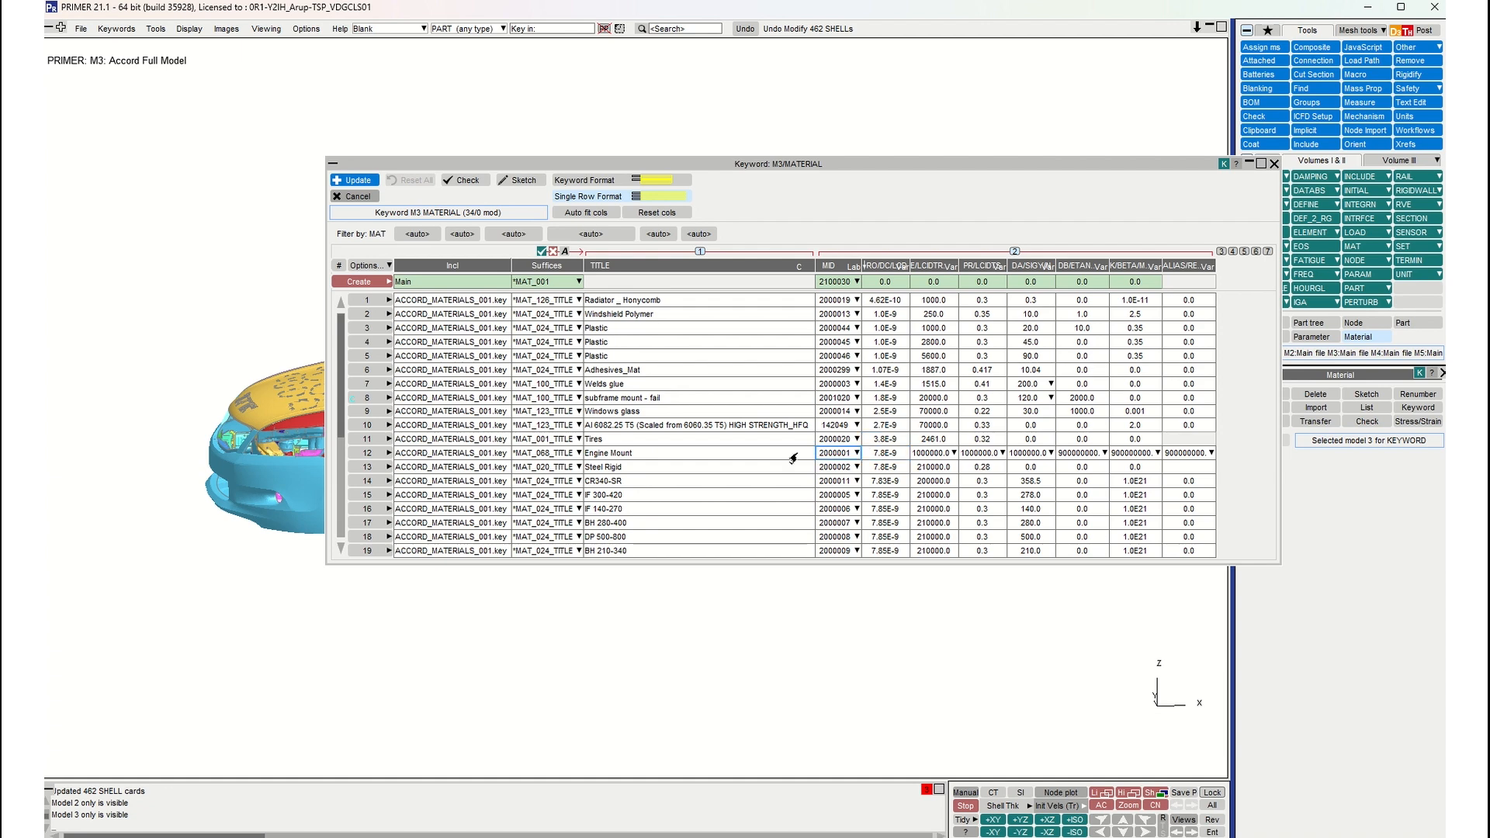
{"action": "left_click", "coordinate": [367, 454]}
{"action": "scroll", "coordinate": [408, 444], "scroll_direction": "down", "scroll_amount": 1}
{"action": "scroll", "coordinate": [407, 449], "scroll_direction": "down", "scroll_amount": 6}
{"action": "scroll", "coordinate": [398, 440], "scroll_direction": "down", "scroll_amount": 1}
{"action": "left_click", "coordinate": [369, 493], "text": "shift"}
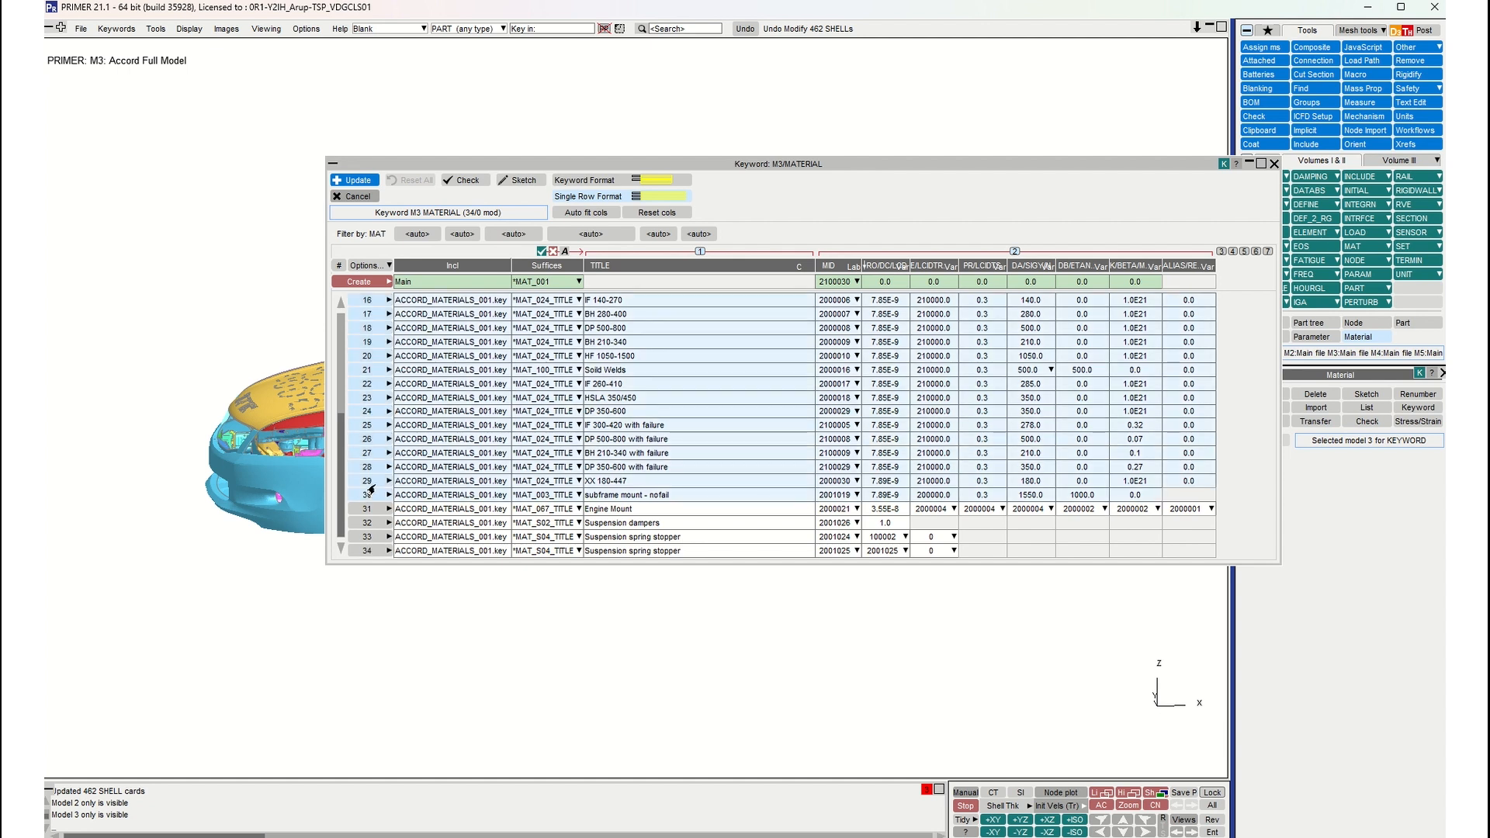
Step: Display only the parts that use the selected materials and rotate the car to inspect them from the side
{"action": "right_click", "coordinate": [366, 384]}
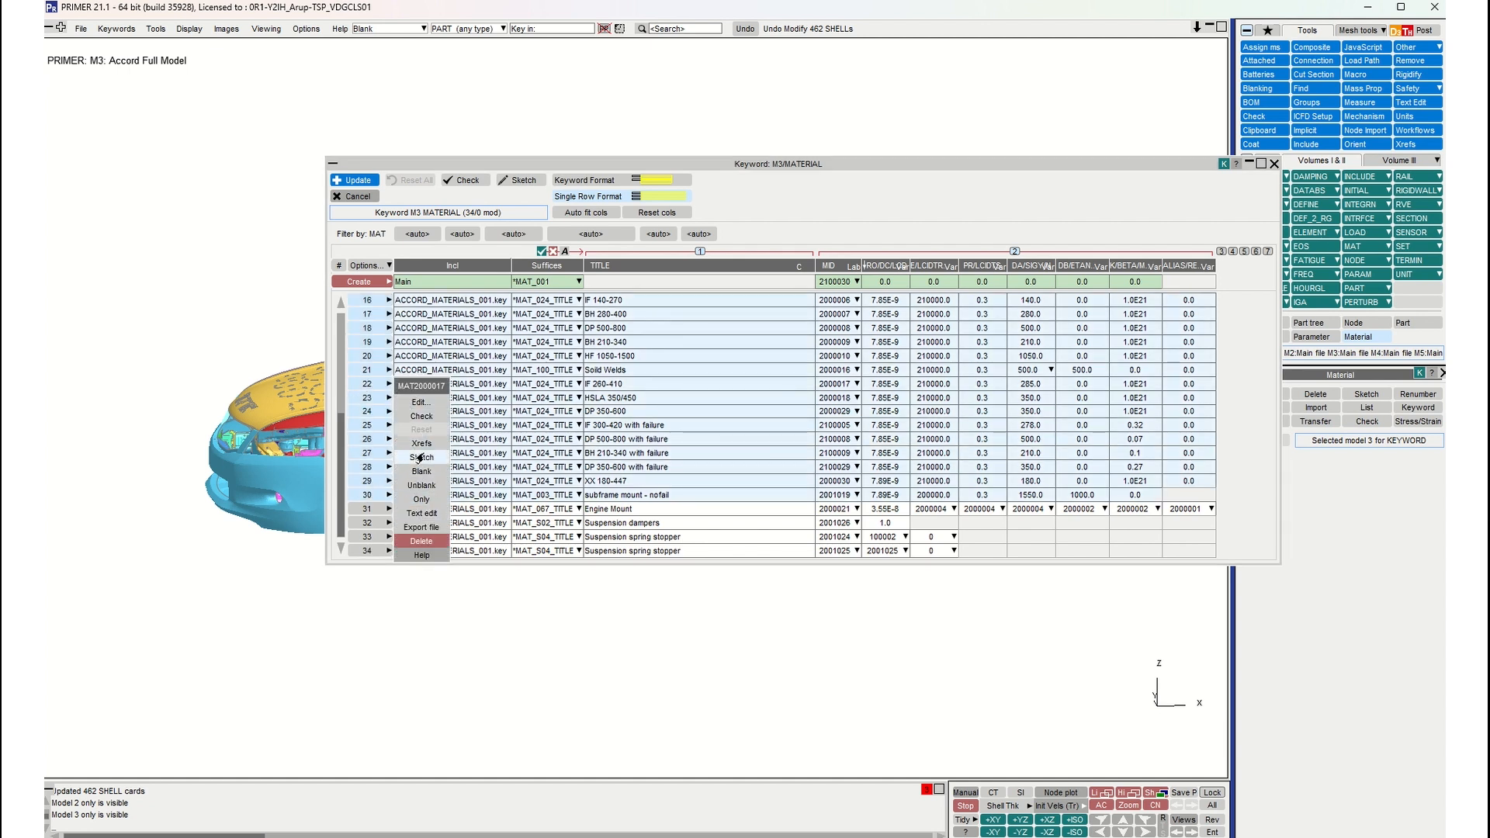
{"action": "left_click", "coordinate": [418, 499]}
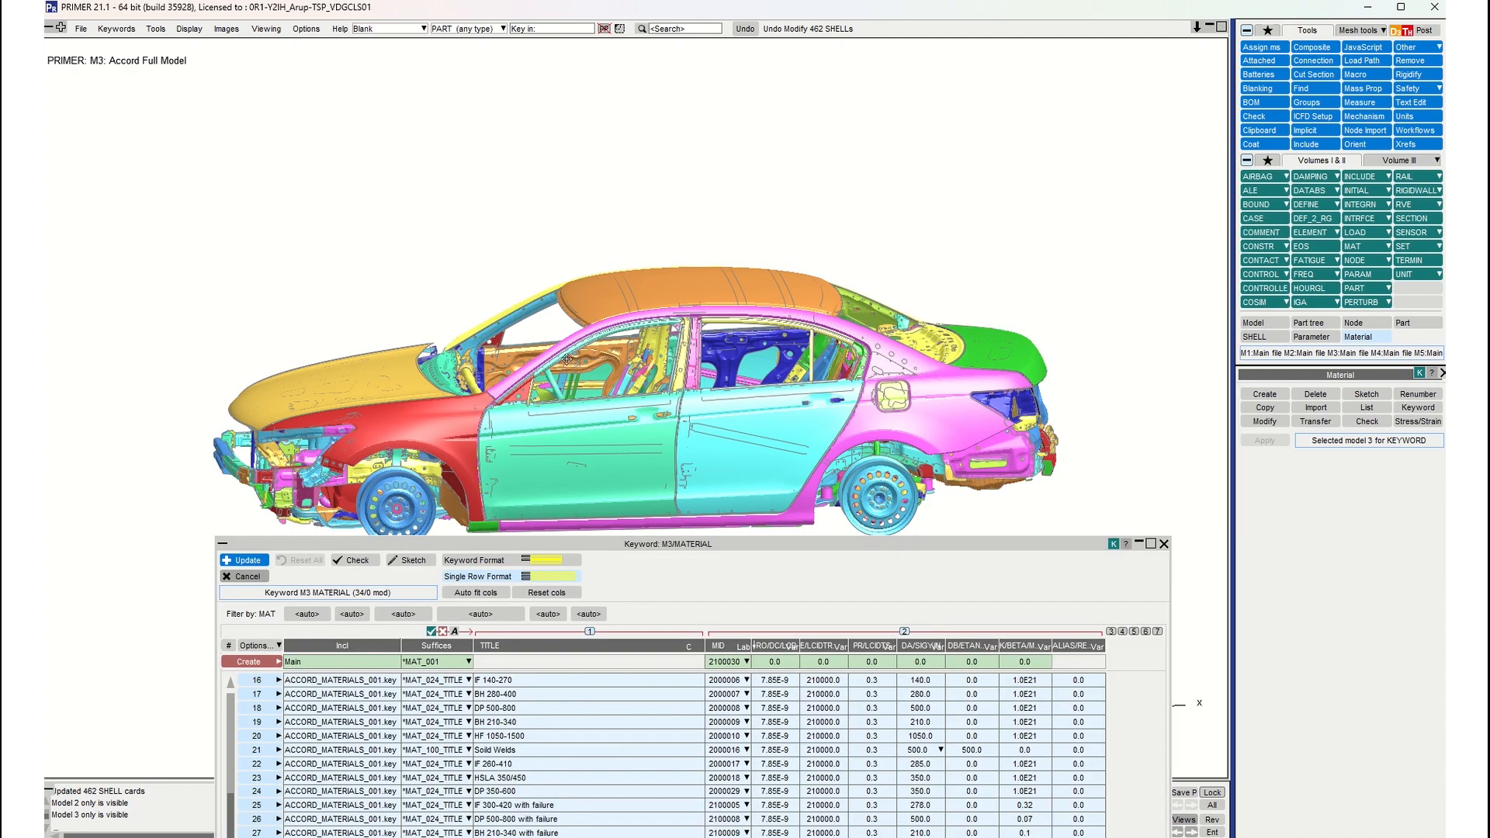
{"action": "left_click_drag", "start_coordinate": [567, 359], "coordinate": [644, 444], "text": "shift"}
{"action": "key", "text": "r"}
{"action": "key", "text": "r"}
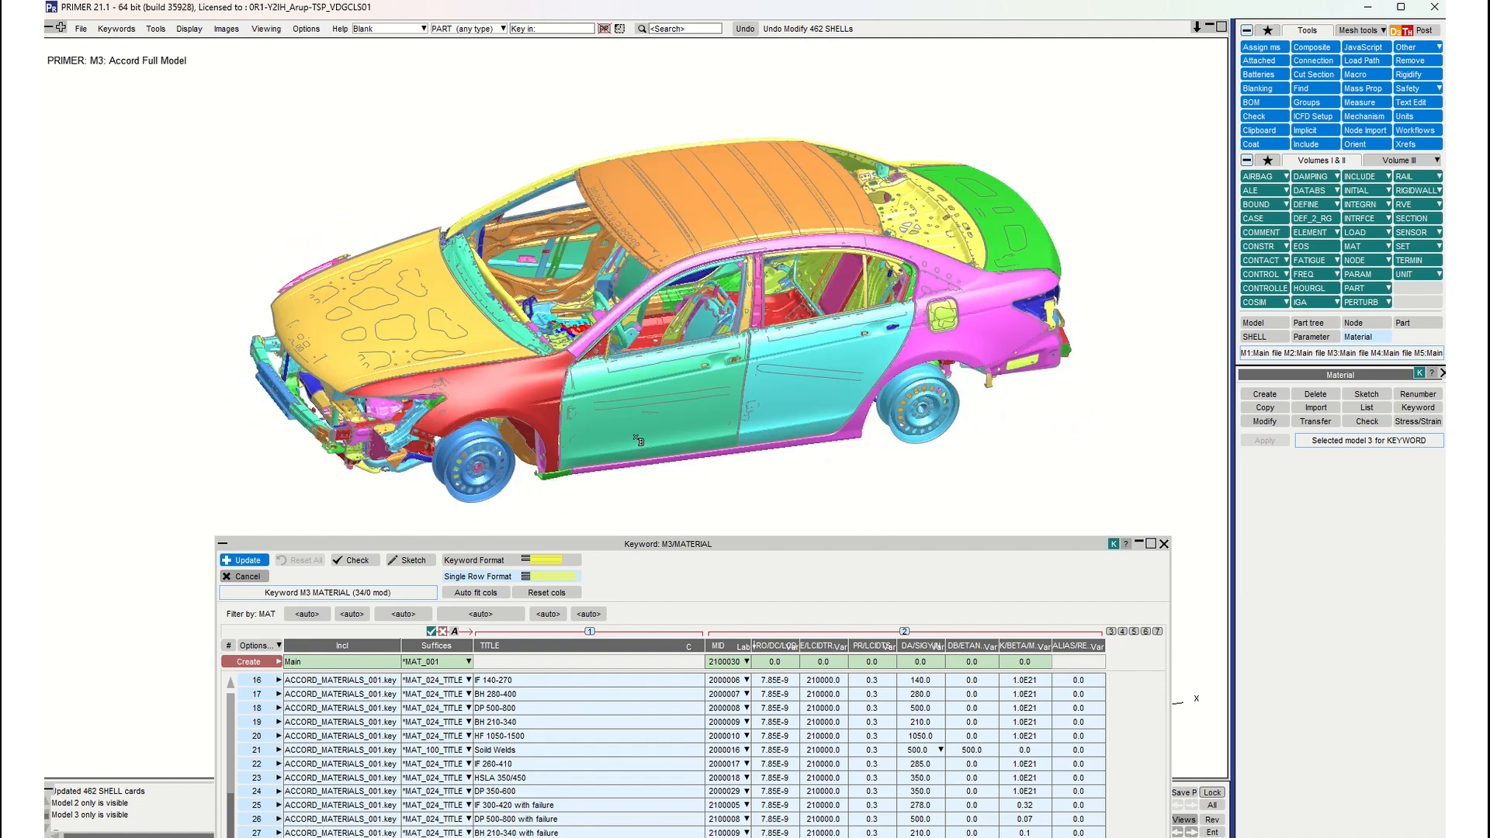
{"action": "left_click_drag", "start_coordinate": [626, 537], "coordinate": [781, 313]}
{"action": "left_click_drag", "start_coordinate": [640, 232], "coordinate": [542, 139], "text": "shift"}
{"action": "left_click_drag", "start_coordinate": [618, 181], "coordinate": [584, 137], "text": "shift"}
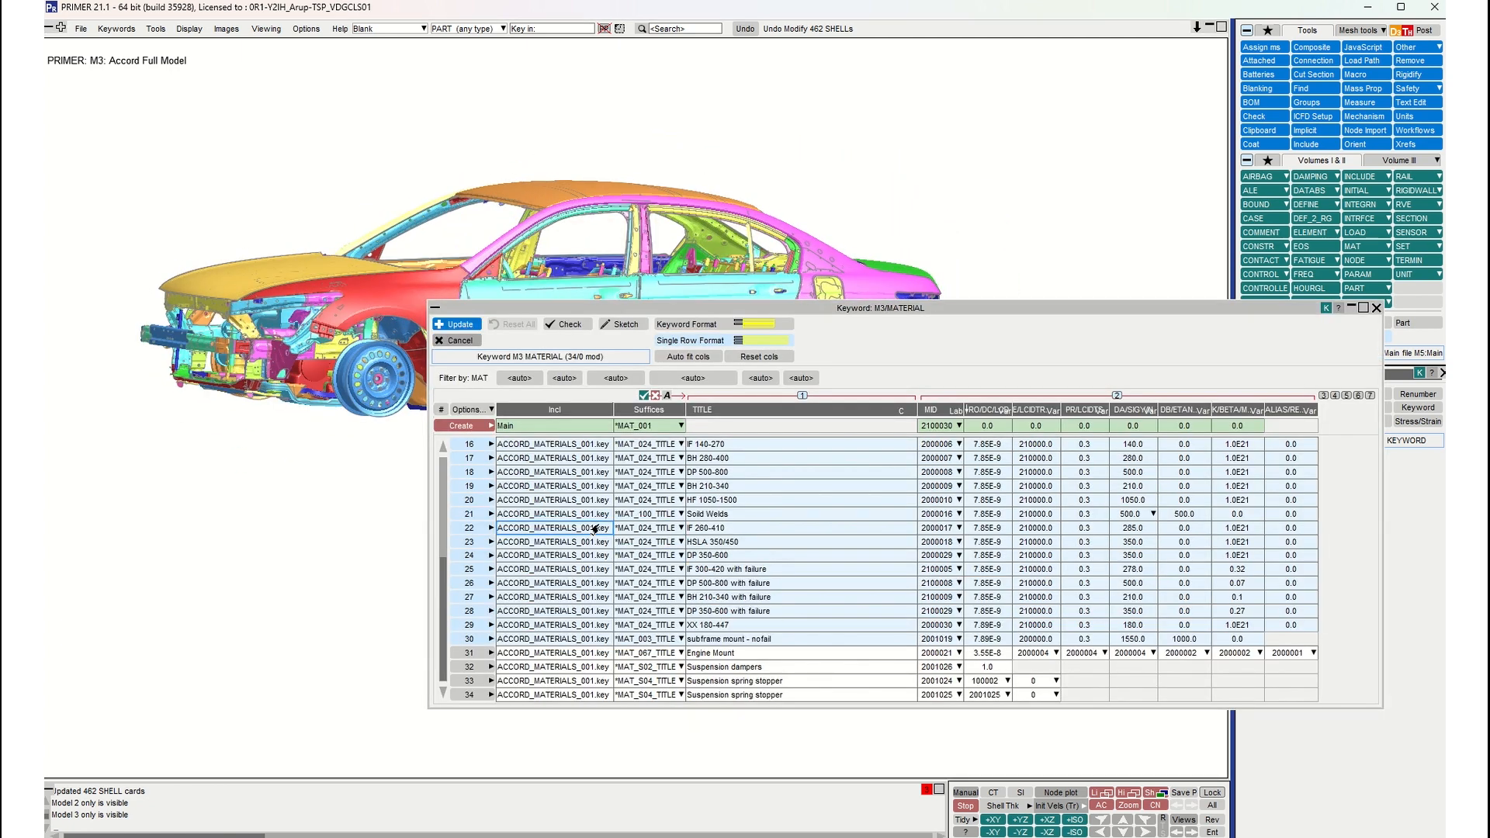
Step: Open the include file selection for the selected materials and choose ACCORD_BIW_001.key
{"action": "scroll", "coordinate": [573, 517], "scroll_direction": "up", "scroll_amount": 3}
{"action": "scroll", "coordinate": [573, 516], "scroll_direction": "up", "scroll_amount": 3}
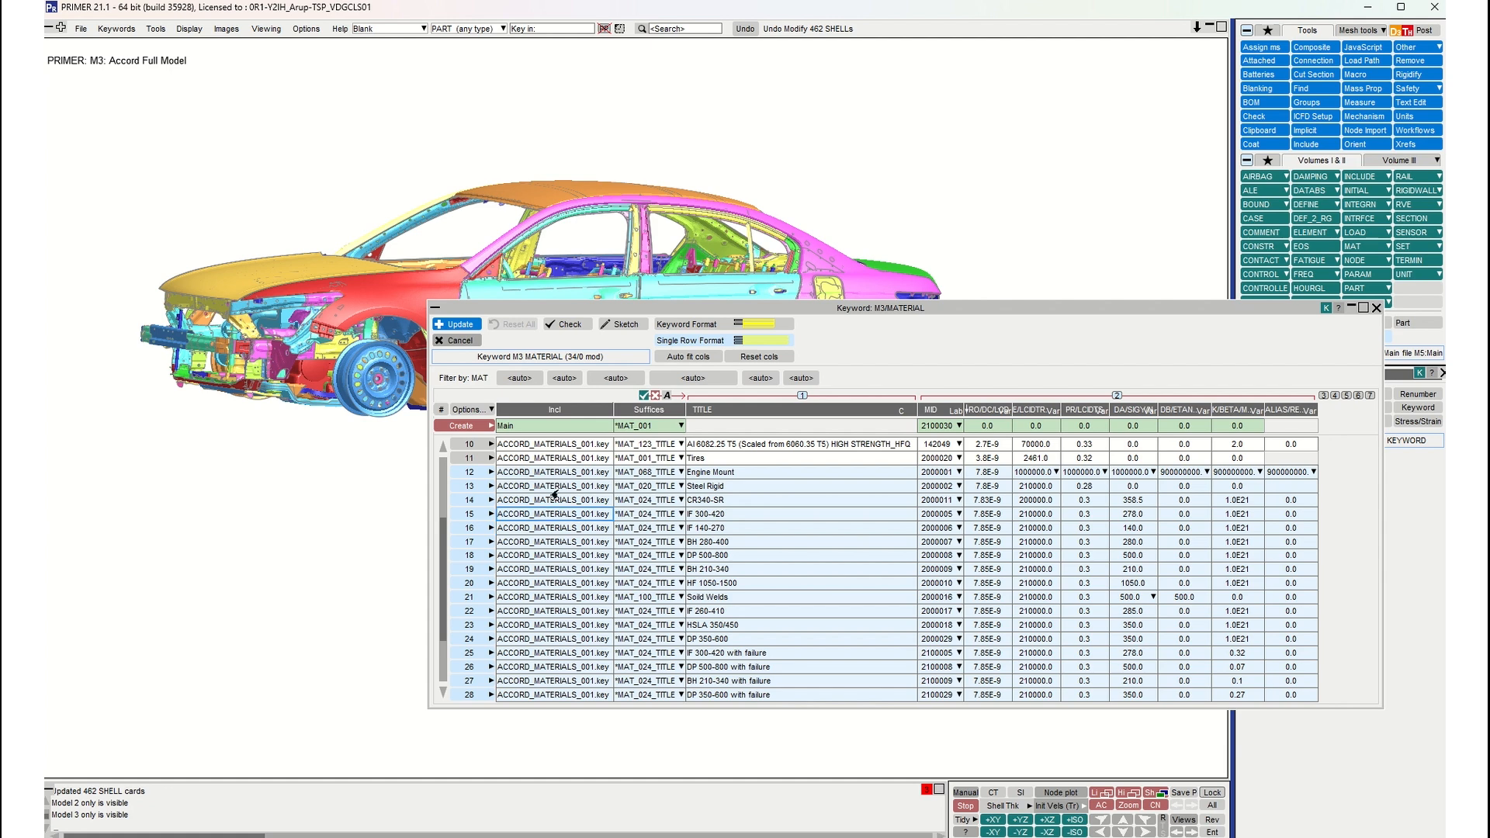
{"action": "right_click", "coordinate": [556, 530]}
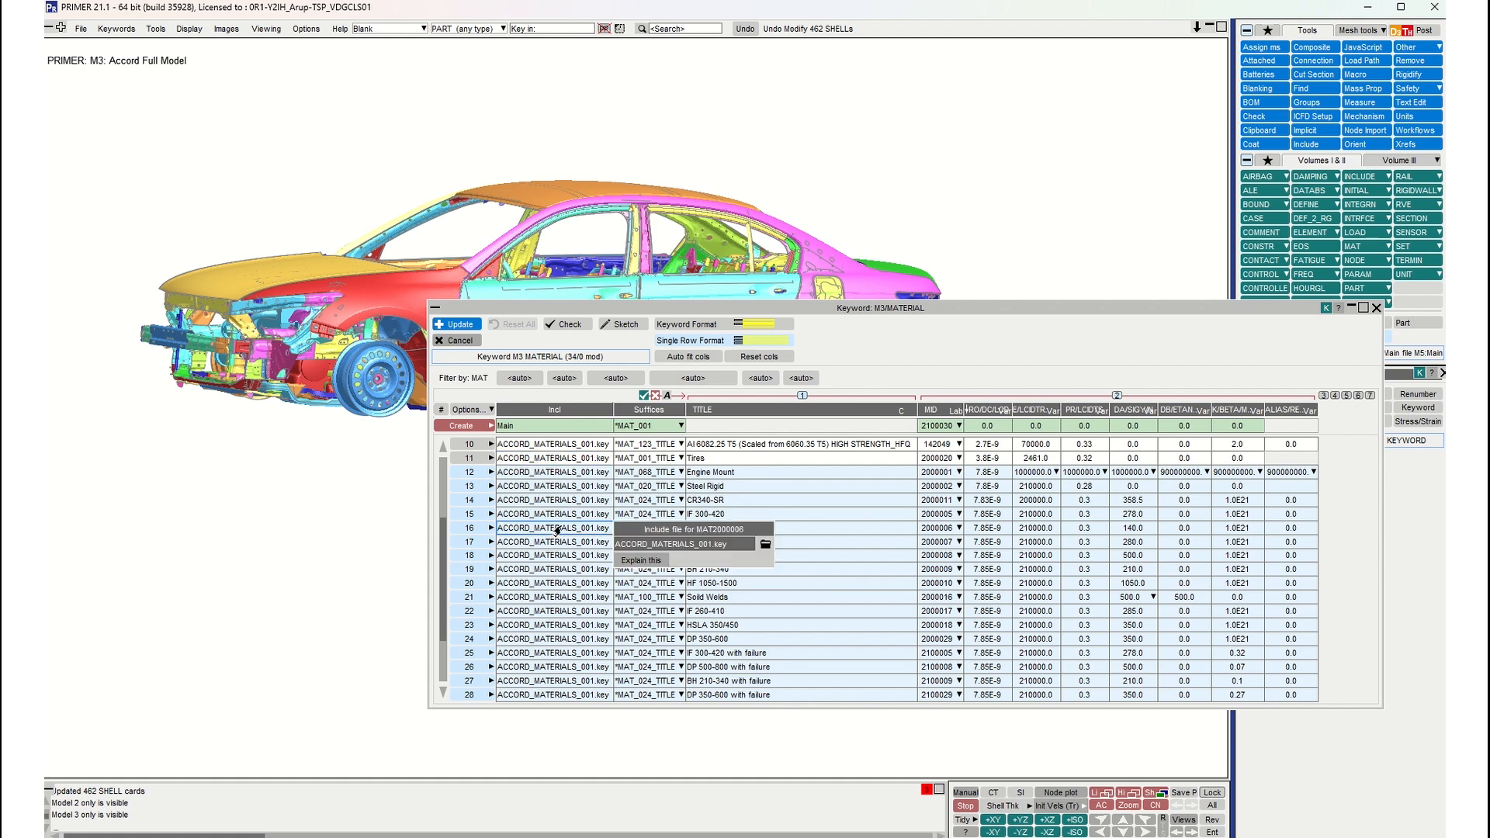
{"action": "left_click", "coordinate": [763, 546]}
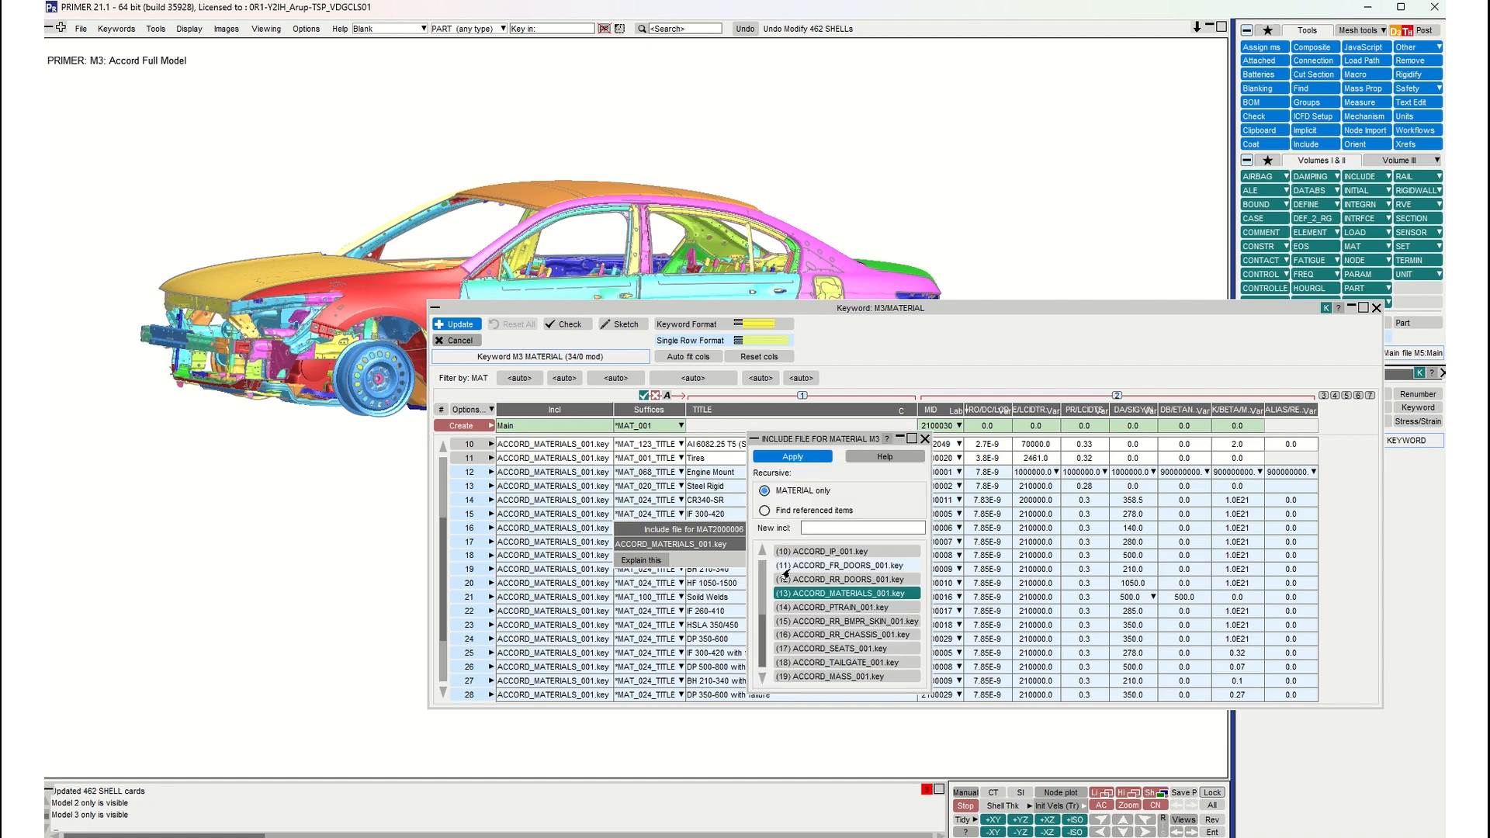
{"action": "left_click_drag", "start_coordinate": [760, 627], "coordinate": [762, 550]}
{"action": "left_click", "coordinate": [821, 567]}
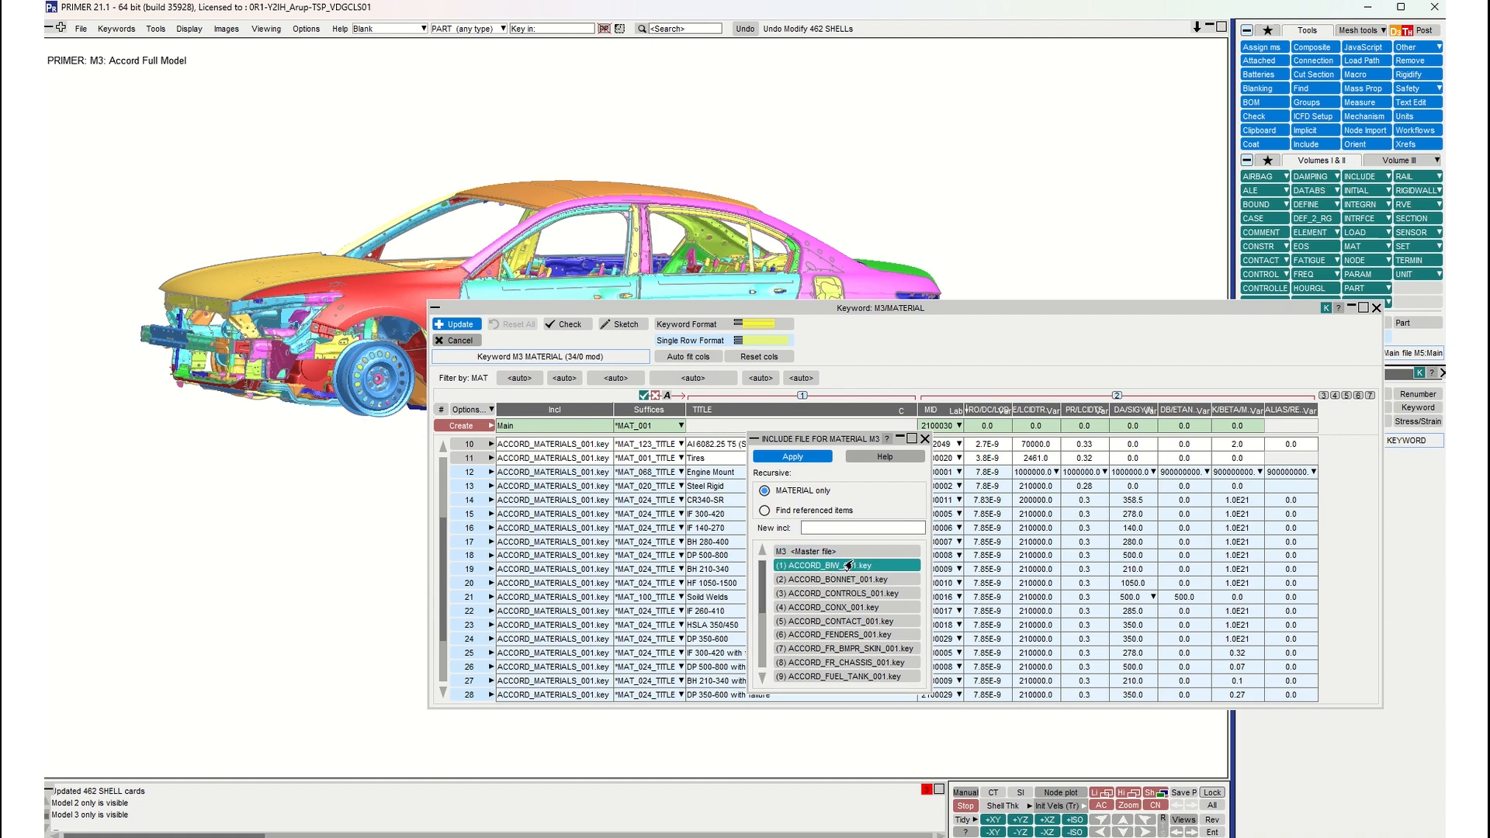
Step: Preview the include file move with Find referenced items, abandon it and close the MATERIAL keyword editor
{"action": "left_click", "coordinate": [823, 514]}
{"action": "left_click", "coordinate": [792, 456]}
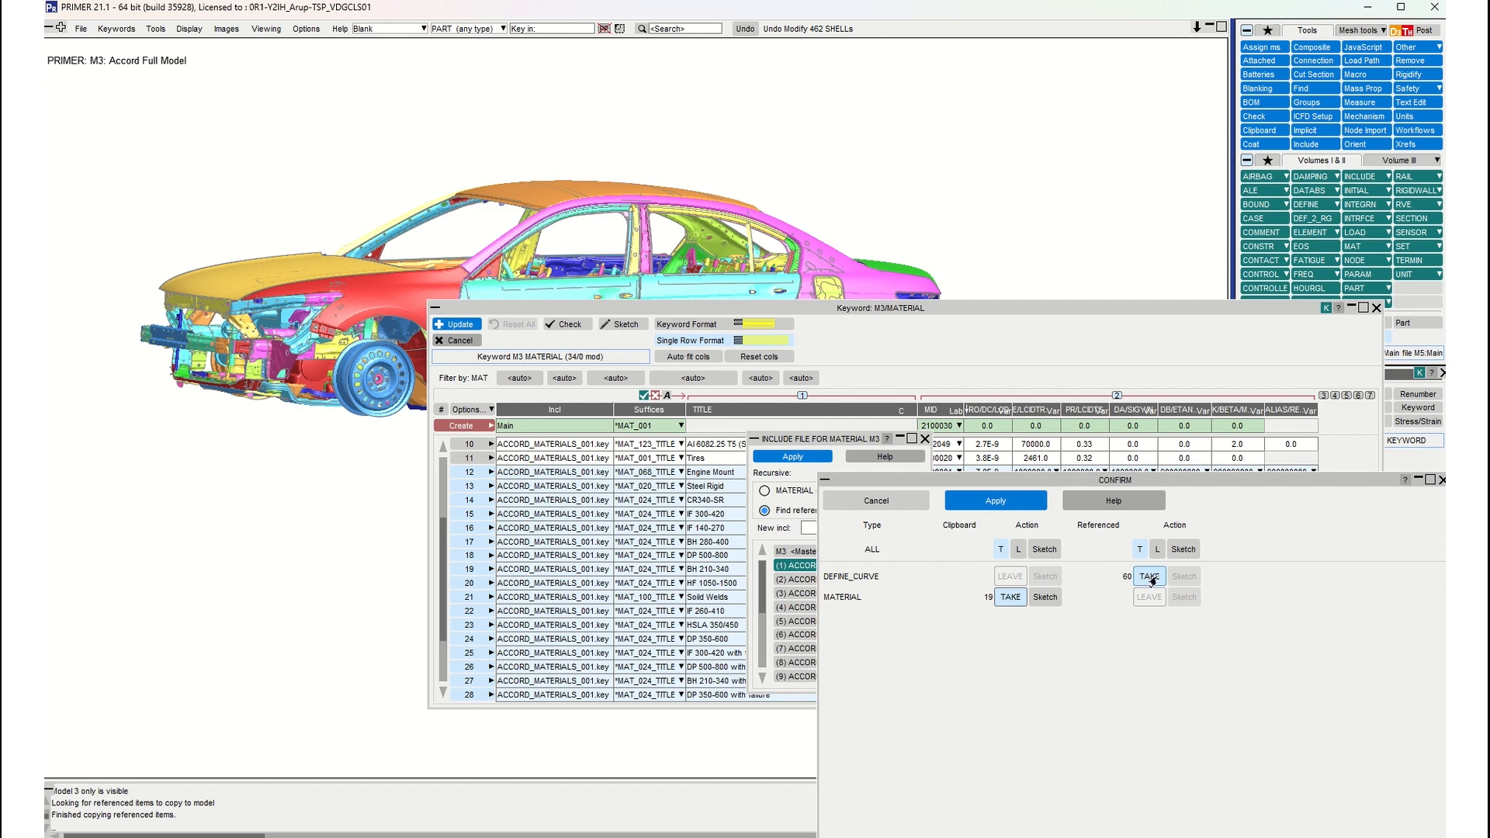
{"action": "left_click_drag", "start_coordinate": [1128, 482], "coordinate": [1000, 421]}
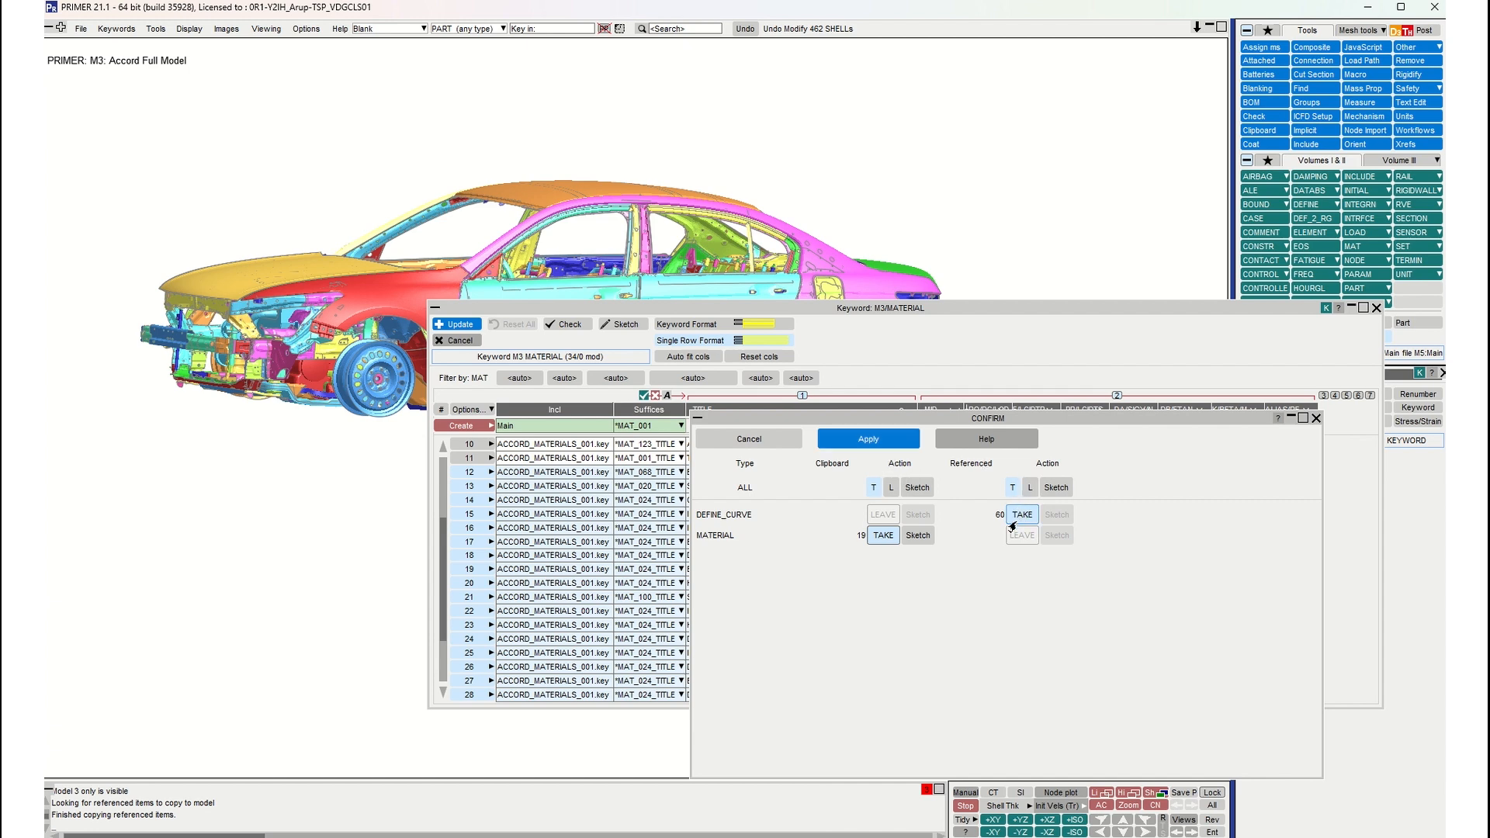
{"action": "left_click", "coordinate": [1377, 308]}
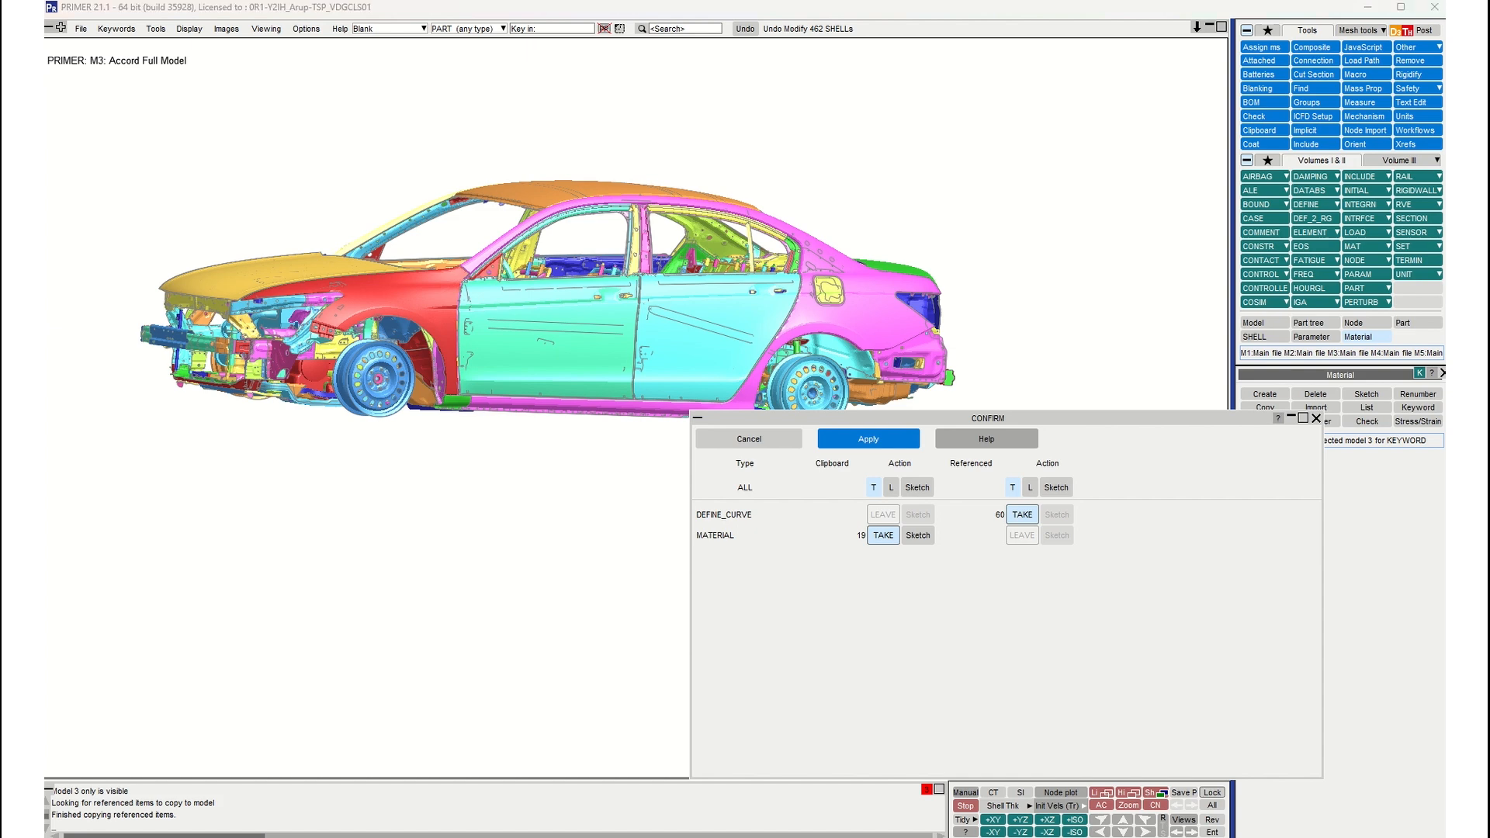
{"action": "left_click", "coordinate": [1316, 419]}
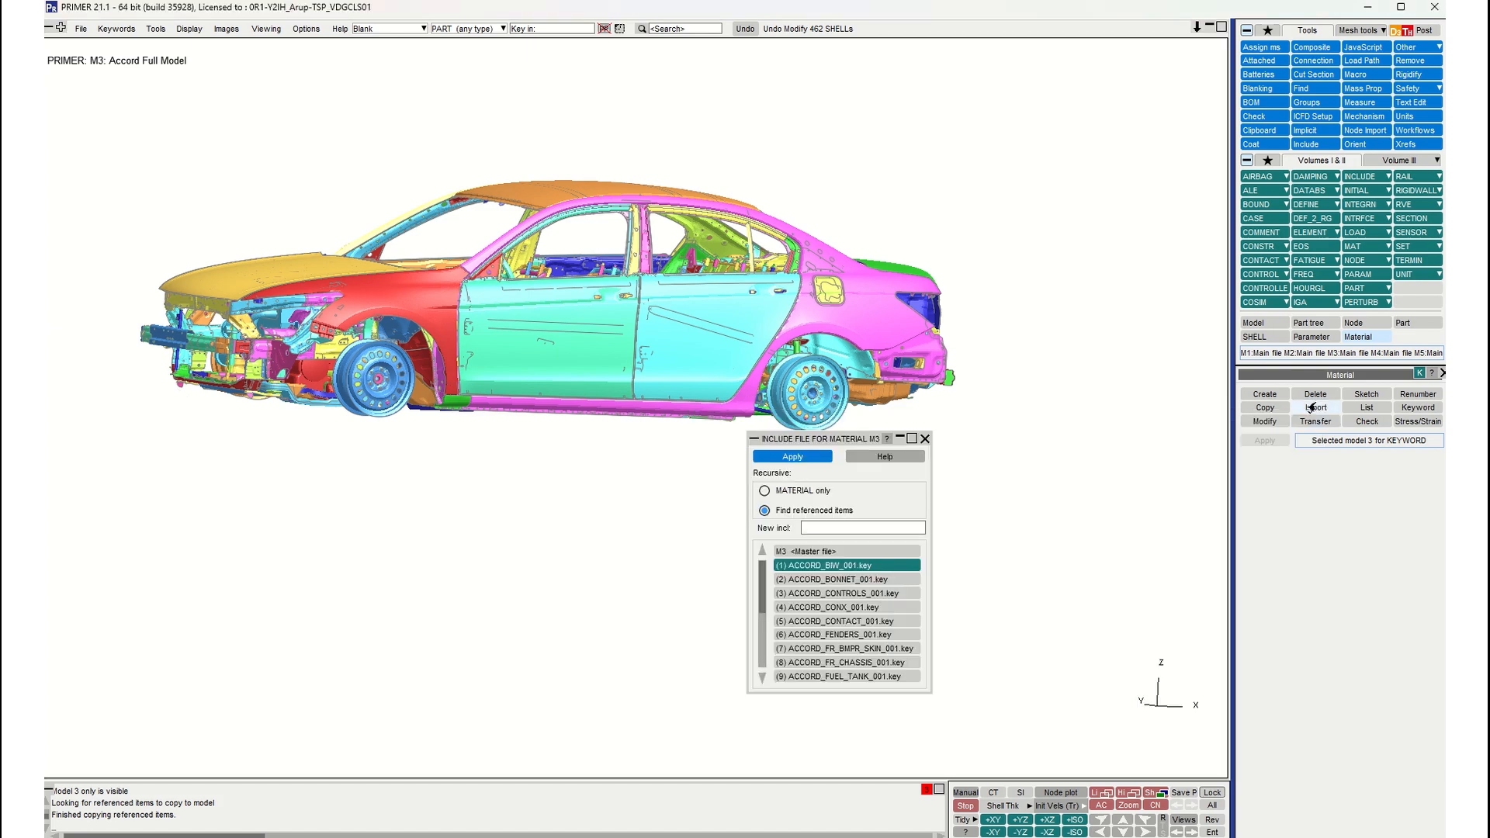
{"action": "left_click", "coordinate": [924, 438]}
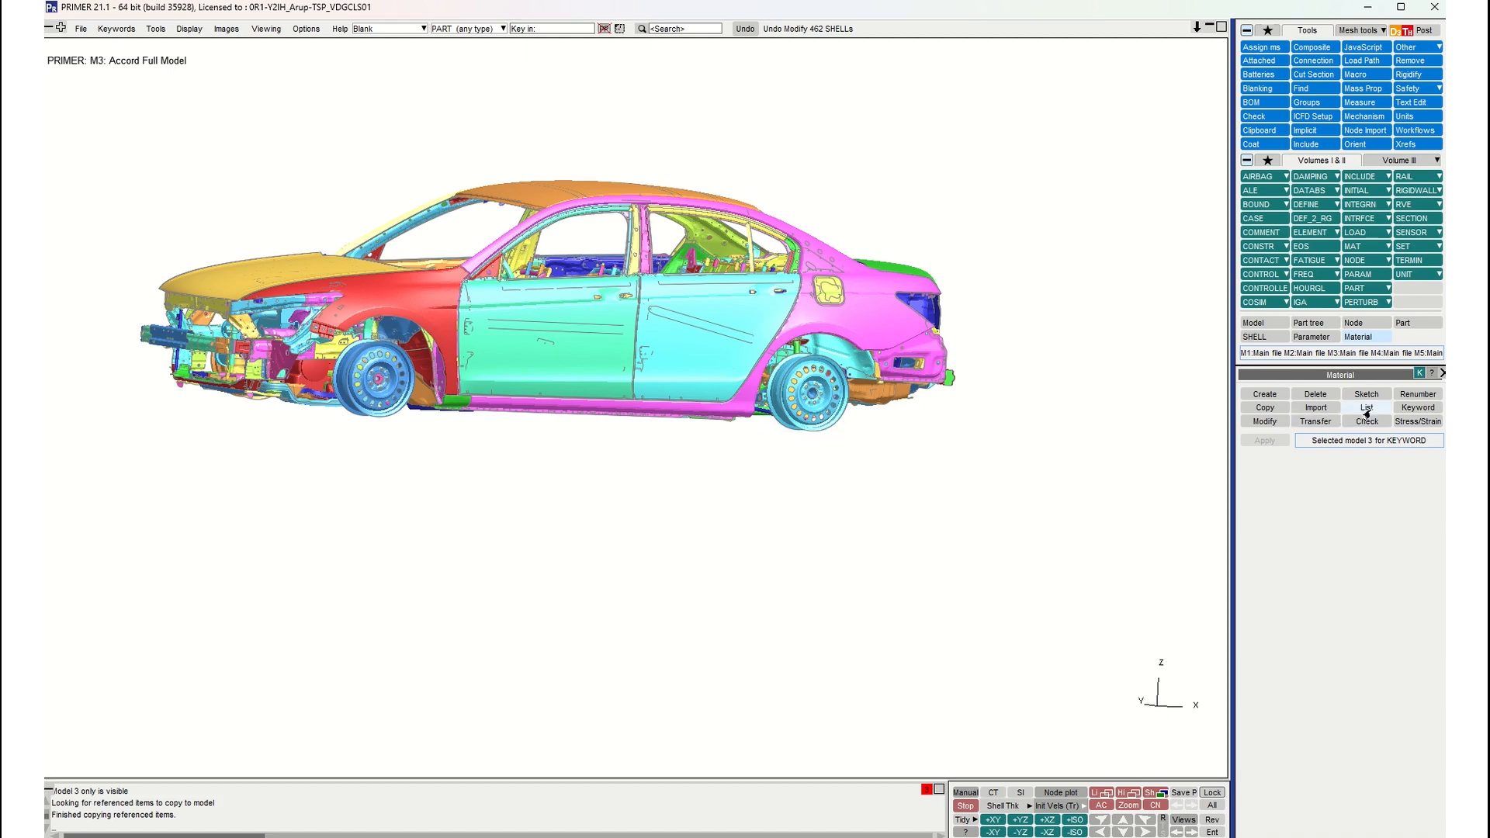
Step: Reopen model M3's MATERIAL keyword editor, check rows 3 to 7, Steel Rigid to BH 280-400, for errors, and close the editor
{"action": "left_click", "coordinate": [1407, 407]}
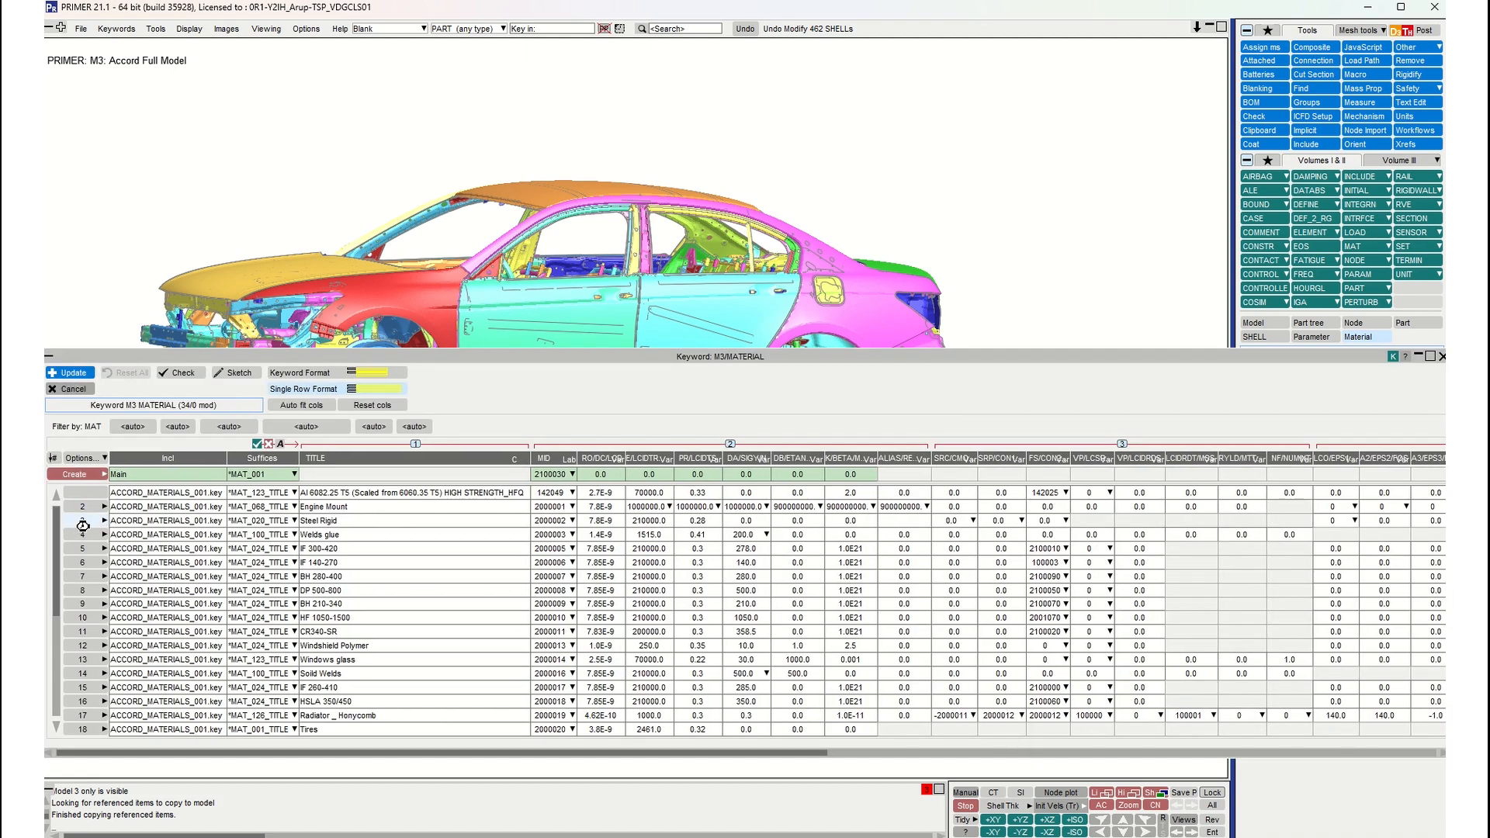
{"action": "left_click", "coordinate": [78, 576], "text": "shift"}
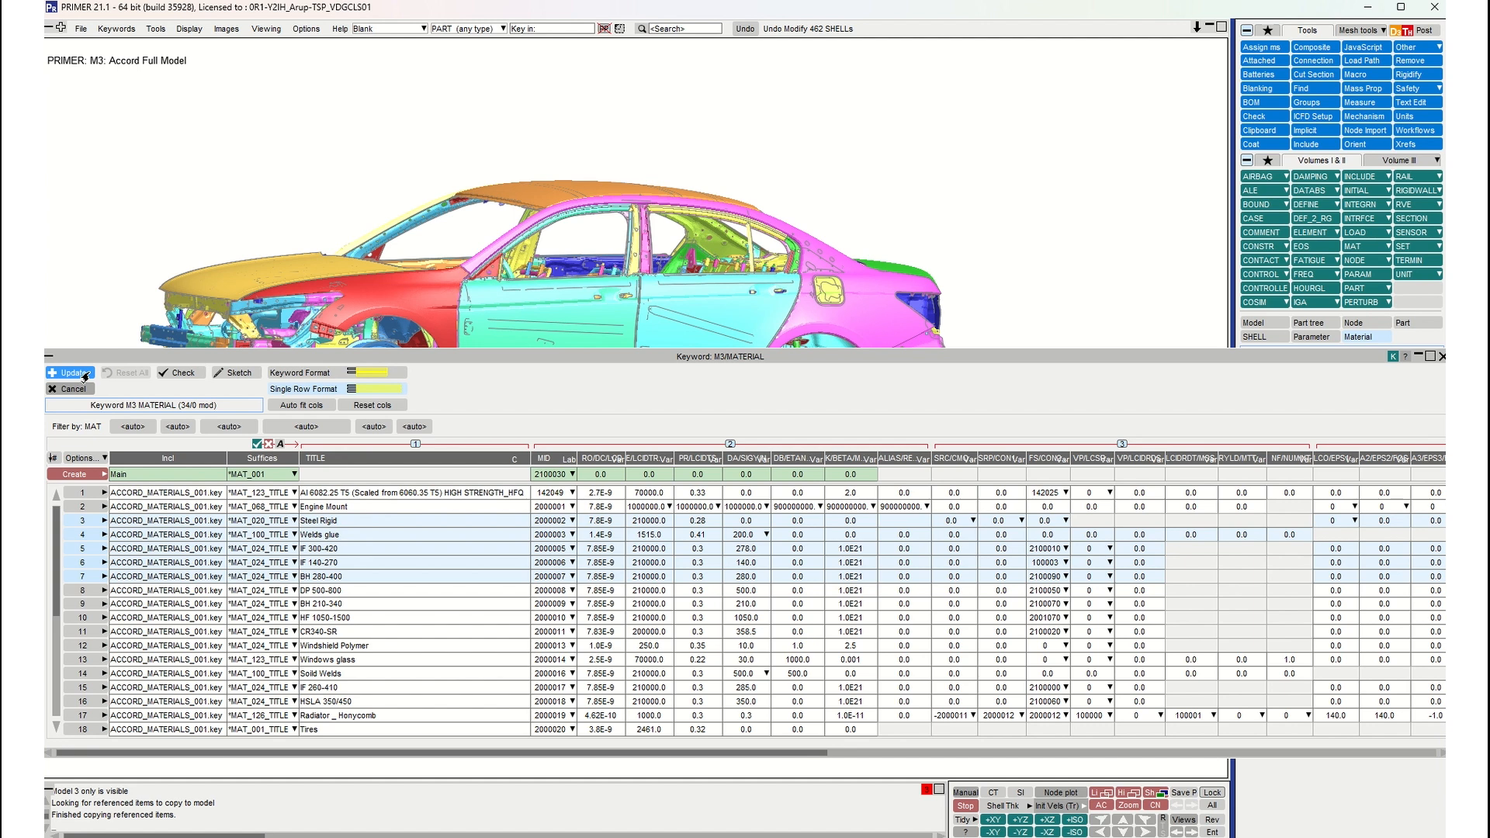
{"action": "right_click", "coordinate": [93, 538]}
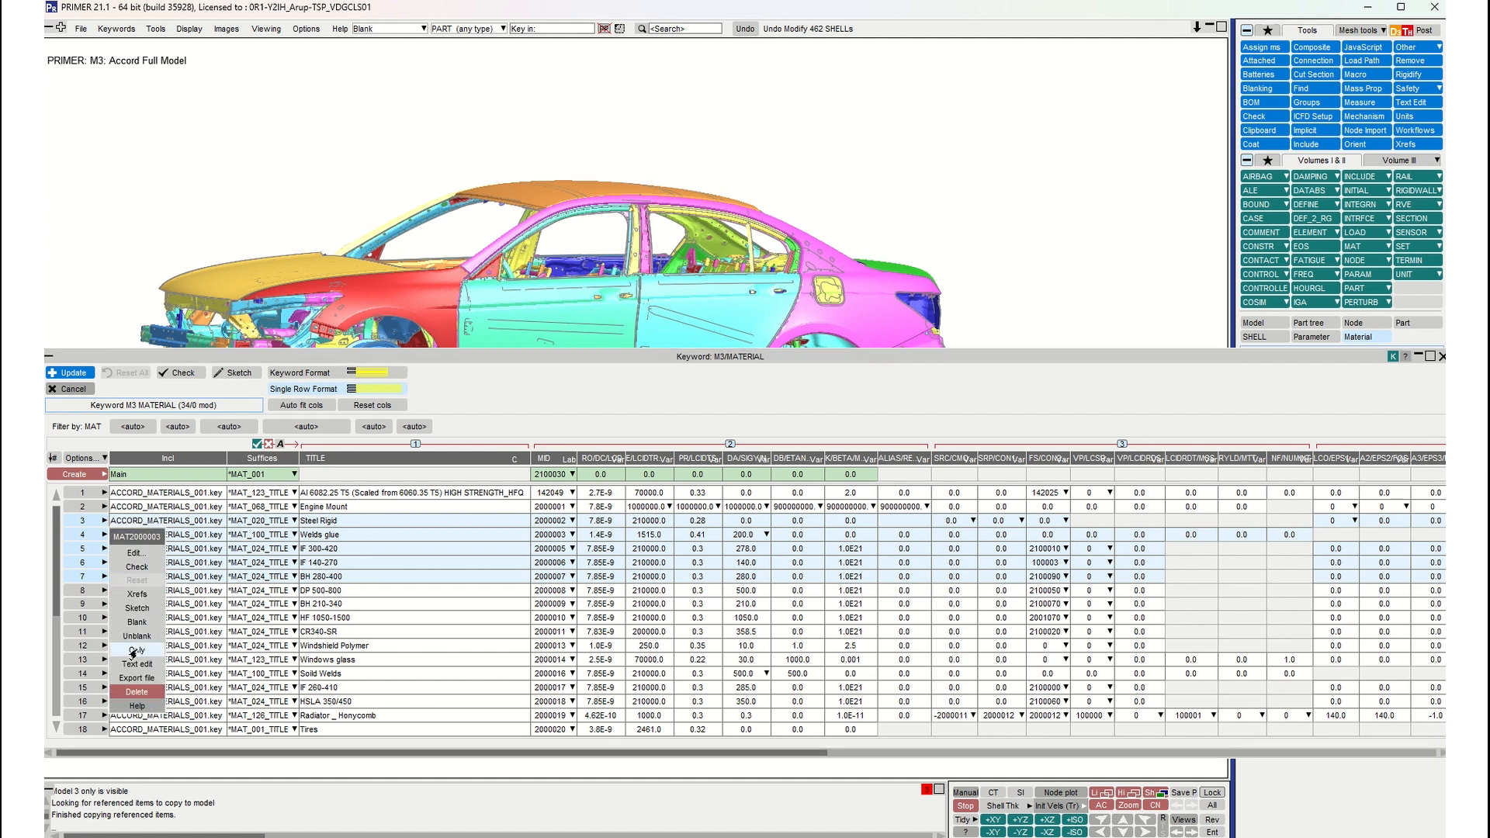
{"action": "left_click", "coordinate": [136, 566]}
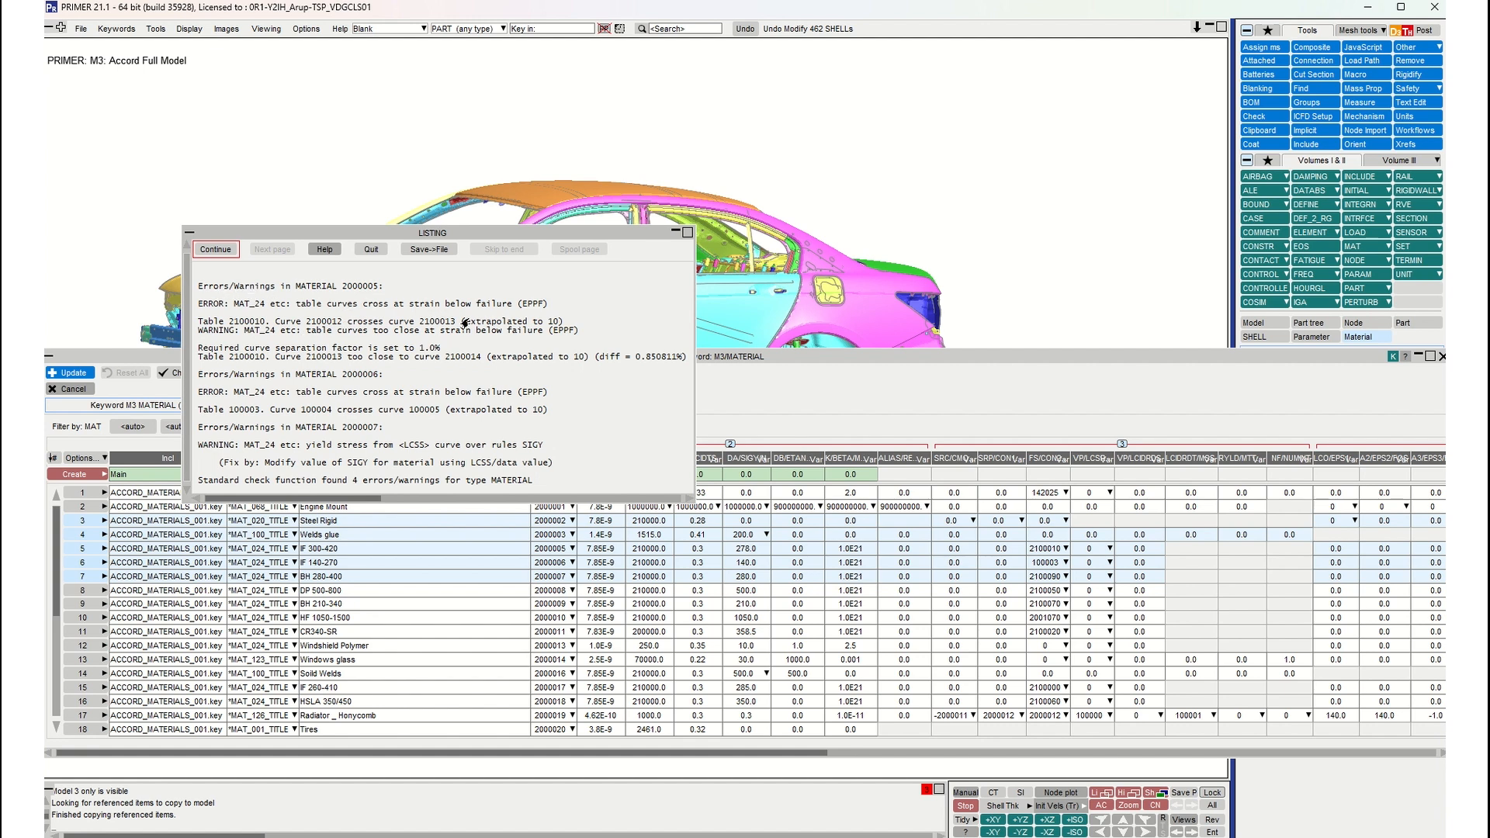
{"action": "left_click", "coordinate": [211, 251]}
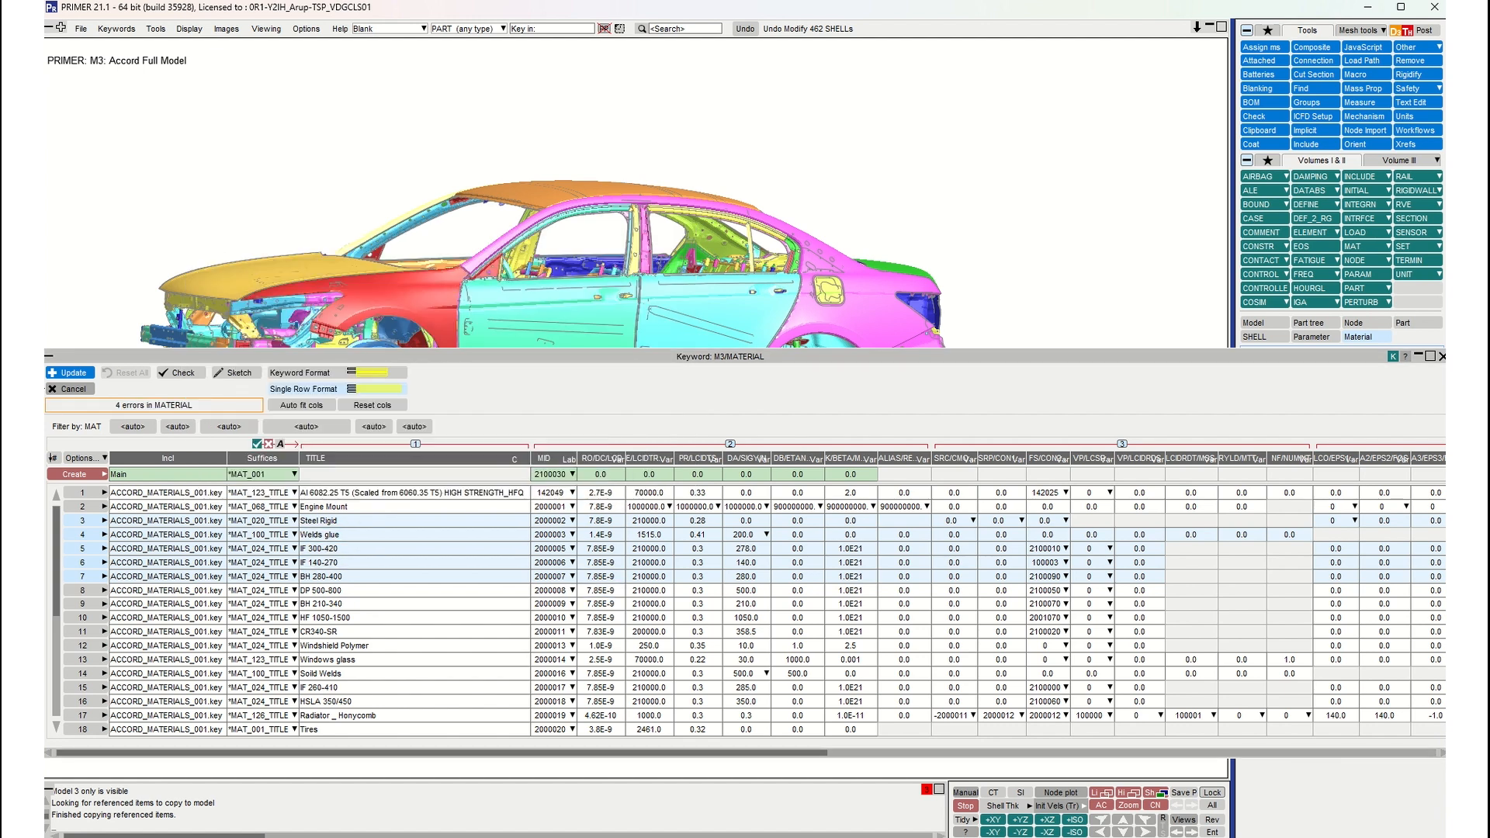
{"action": "left_click", "coordinate": [58, 376]}
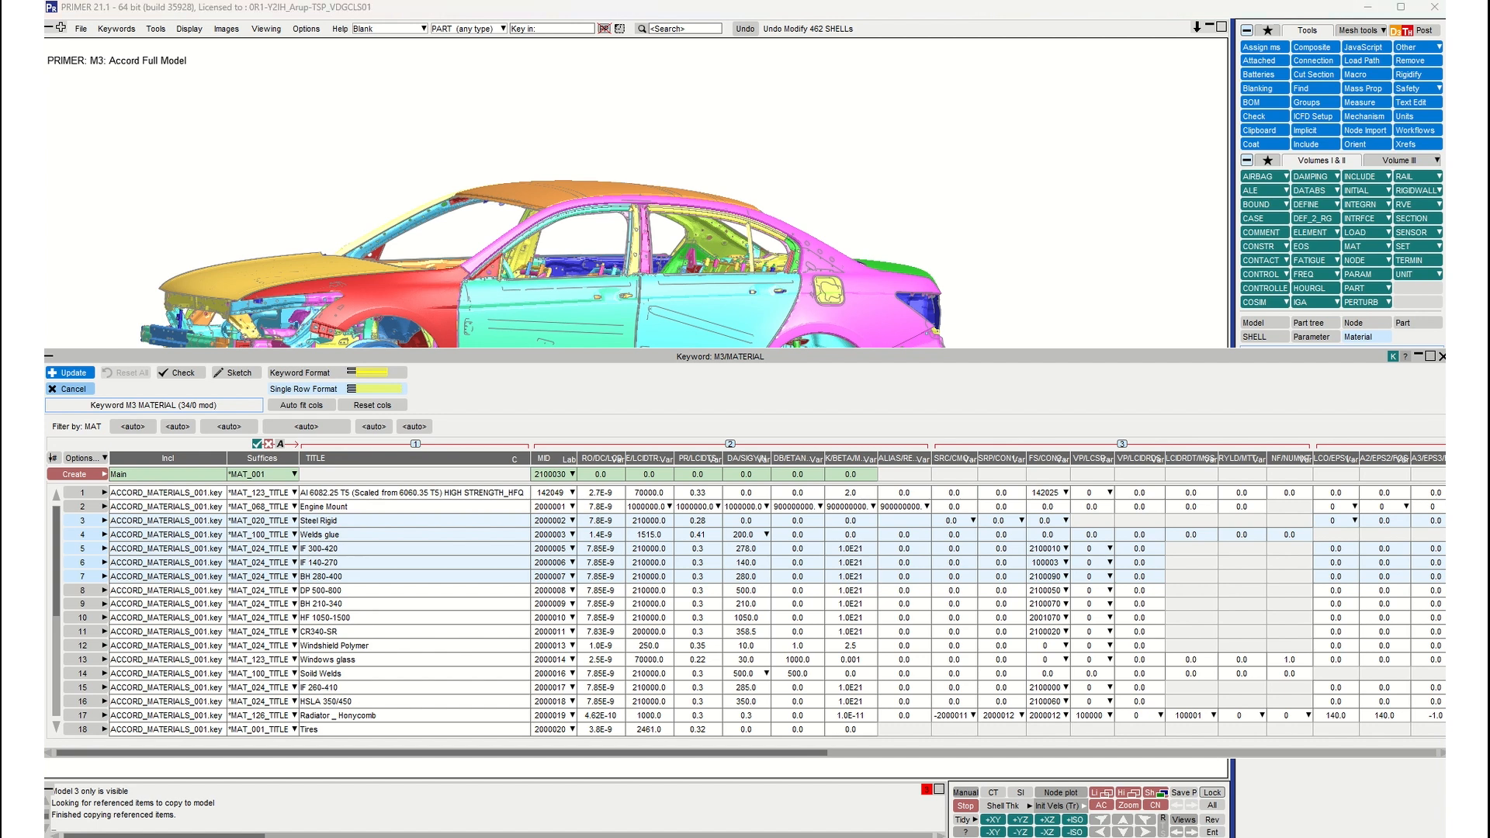
{"action": "left_click", "coordinate": [90, 382]}
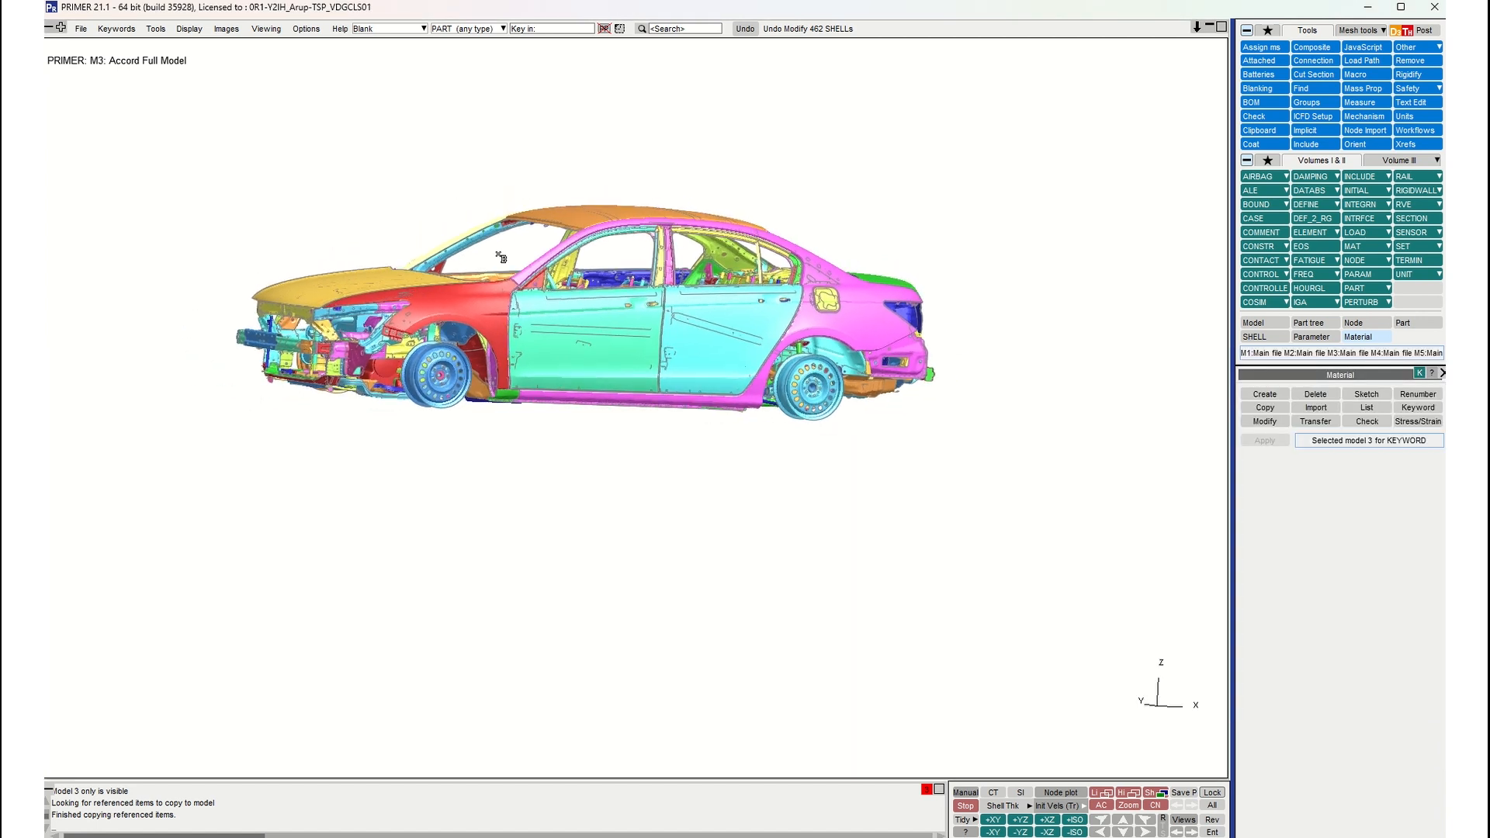
Step: Unblank the whole Accord model and rotate it to an angled view of its side and bonnet
{"action": "left_click_drag", "start_coordinate": [499, 255], "coordinate": [456, 264], "text": "shift"}
{"action": "scroll", "coordinate": [453, 264], "scroll_direction": "up", "scroll_amount": 5}
{"action": "middle_click_drag", "start_coordinate": [403, 277], "coordinate": [419, 289], "text": "shift"}
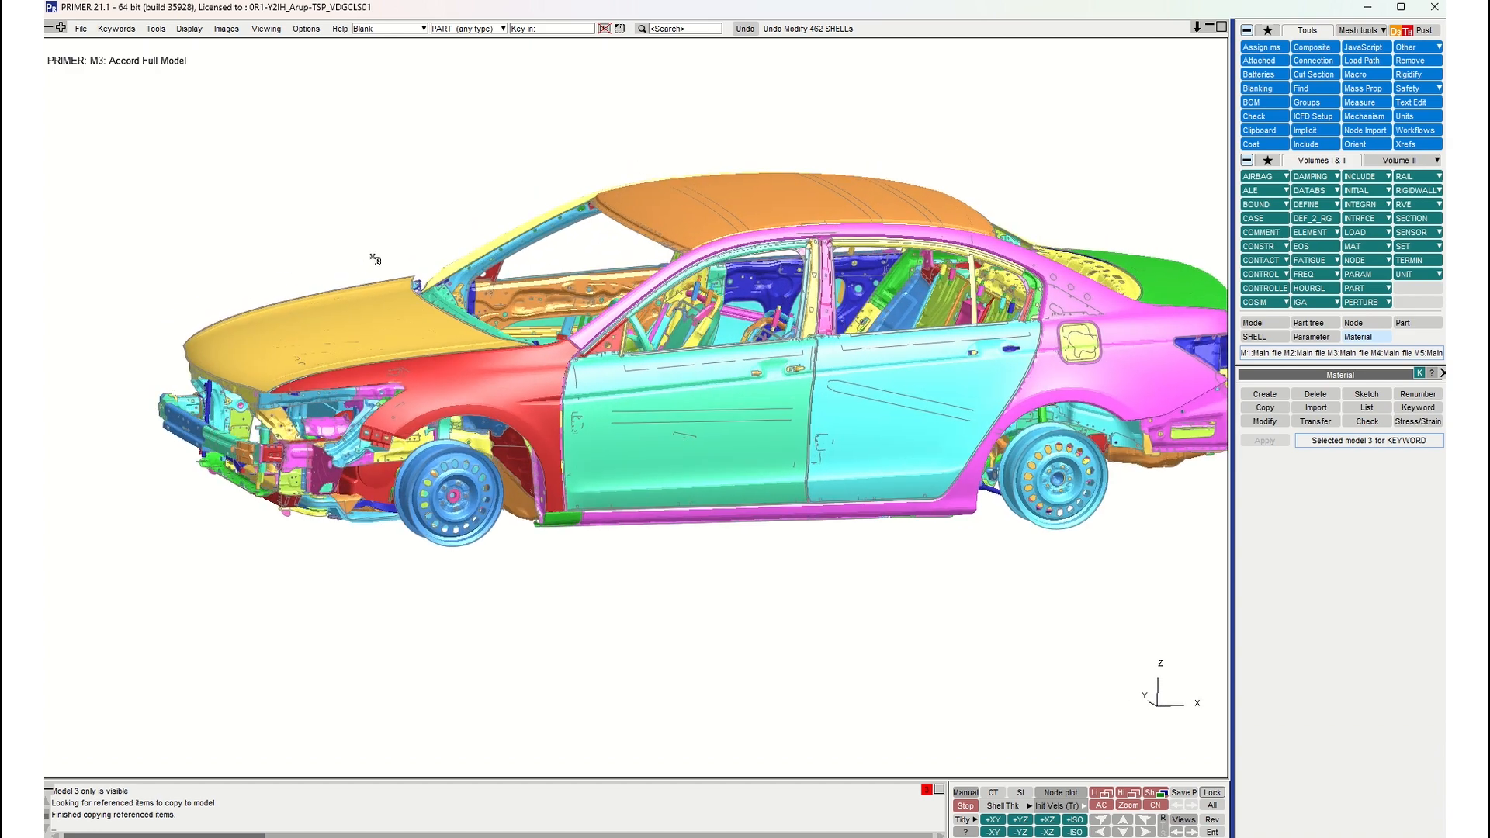
{"action": "scroll", "coordinate": [419, 289], "scroll_direction": "down", "scroll_amount": 3}
{"action": "left_click_drag", "start_coordinate": [425, 289], "coordinate": [468, 138], "text": "shift"}
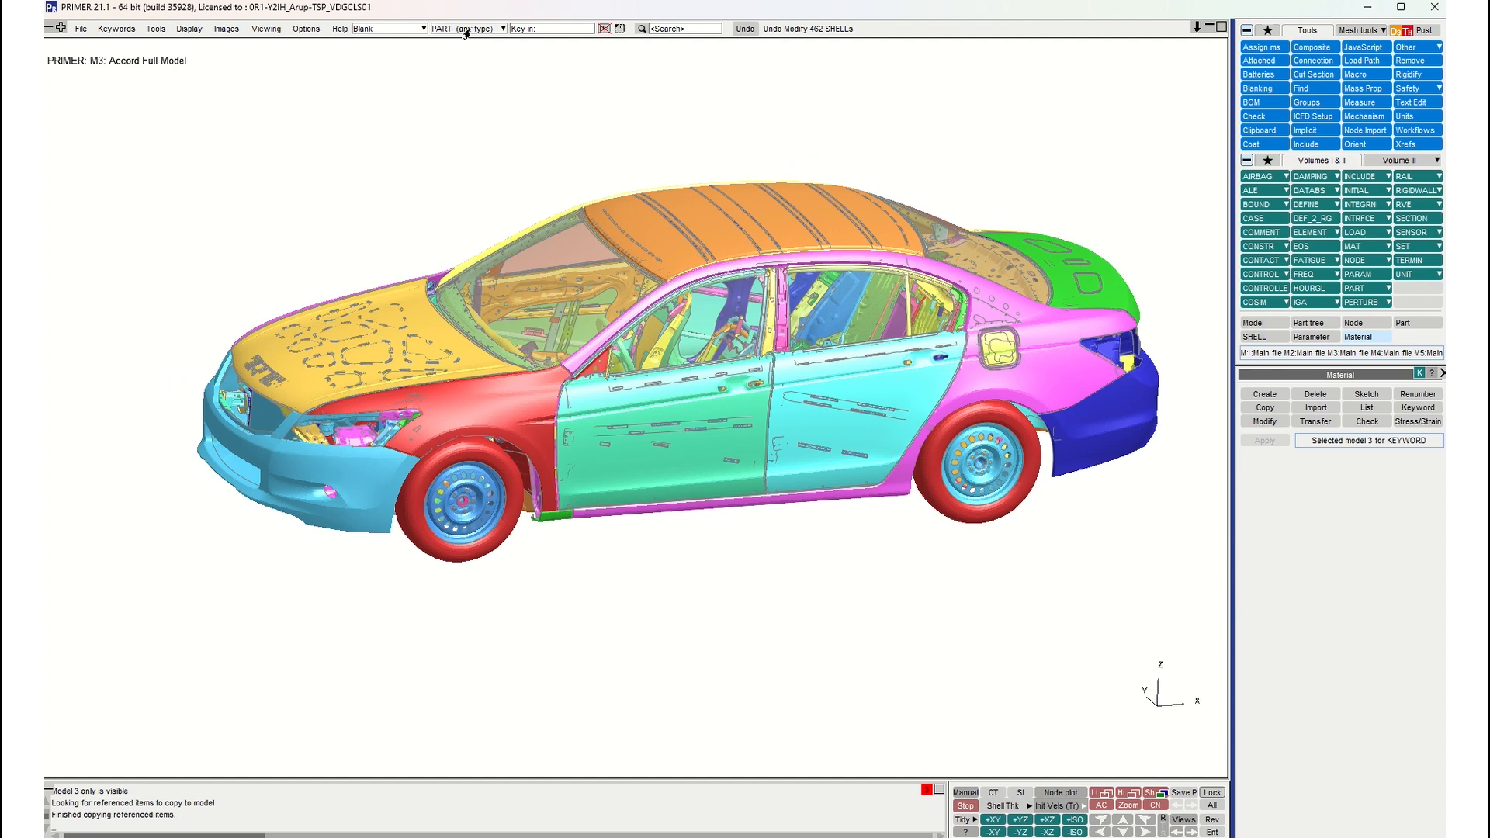
Step: Display only the bonnet's include file using the INCLUDE FILE pick type, and set the pick type back to PART (any type)
{"action": "left_click", "coordinate": [466, 29]}
{"action": "left_click", "coordinate": [466, 173]}
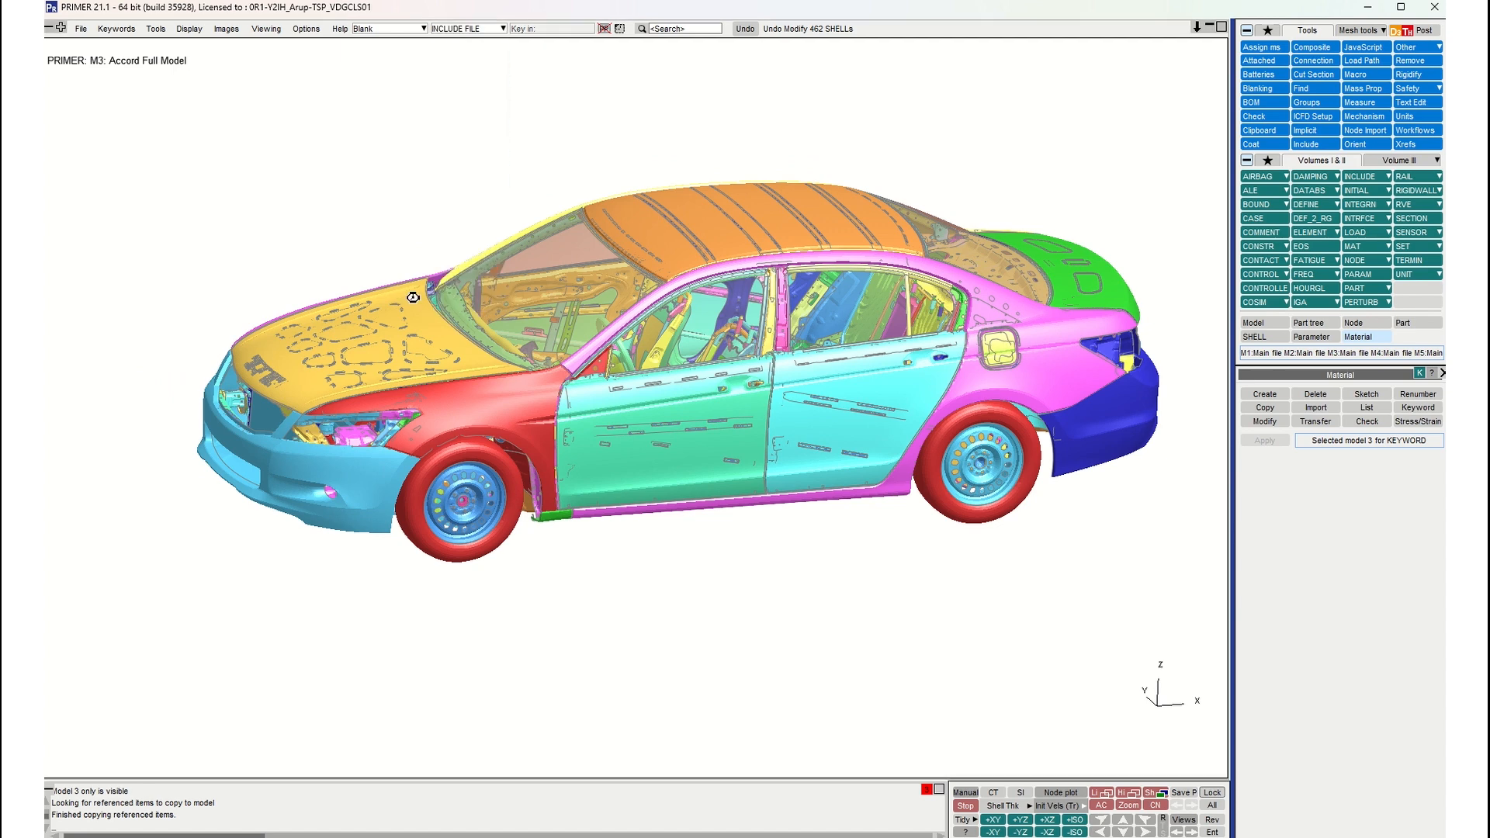
{"action": "left_click", "coordinate": [415, 300]}
{"action": "left_click", "coordinate": [469, 30]}
{"action": "left_click", "coordinate": [469, 42]}
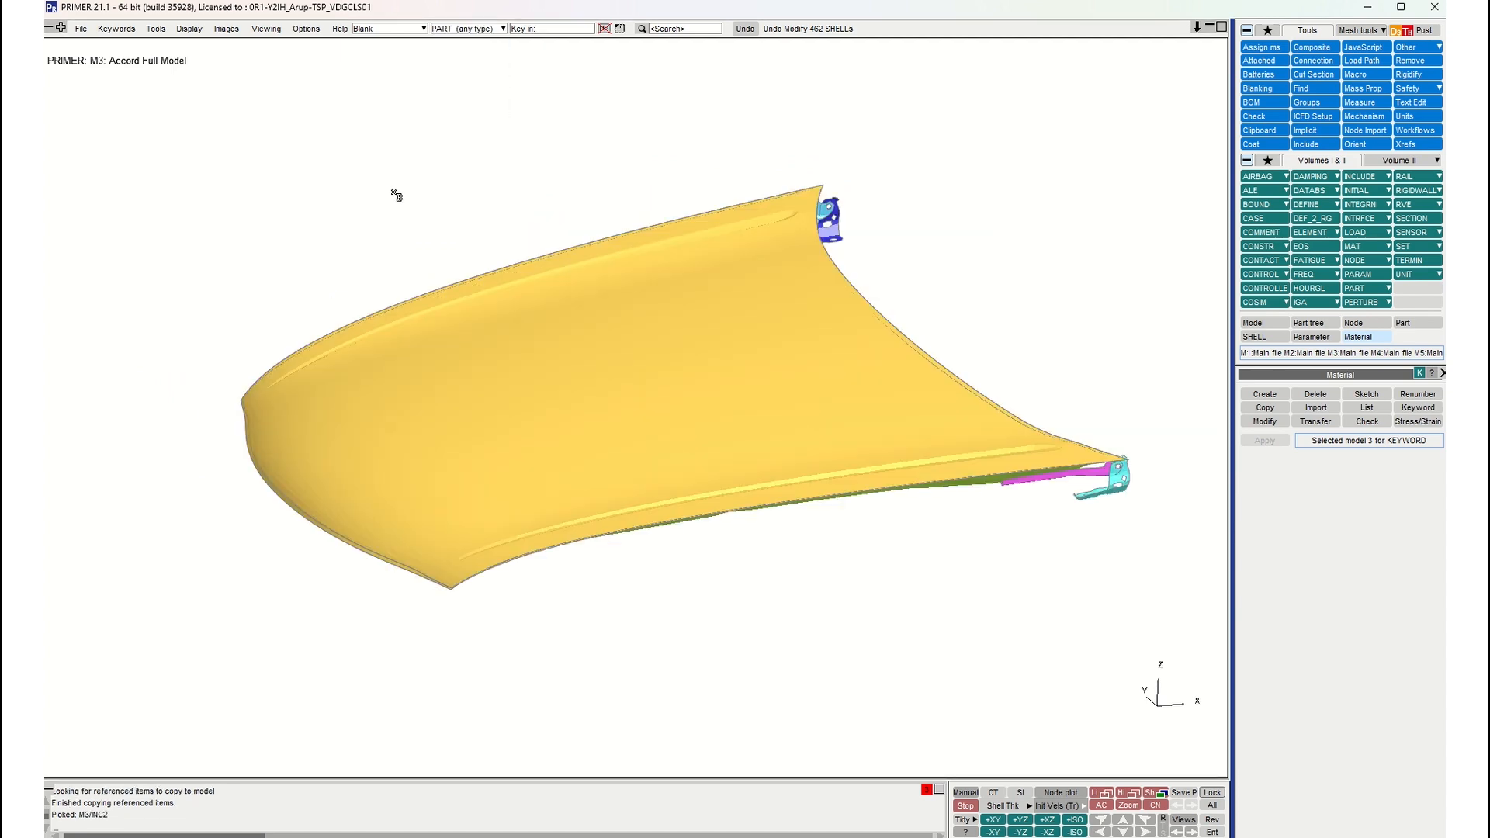
Step: Pick all the bonnet parts with an area selection and open them in the PART keyword editor
{"action": "mouse_move", "coordinate": [593, 322]}
{"action": "left_mouse_down", "text": "shift"}
{"action": "mouse_move", "coordinate": [575, 278]}
{"action": "mouse_move", "coordinate": [593, 399]}
{"action": "mouse_move", "coordinate": [575, 357]}
{"action": "mouse_move", "coordinate": [594, 331]}
{"action": "left_mouse_up", "text": "shift"}
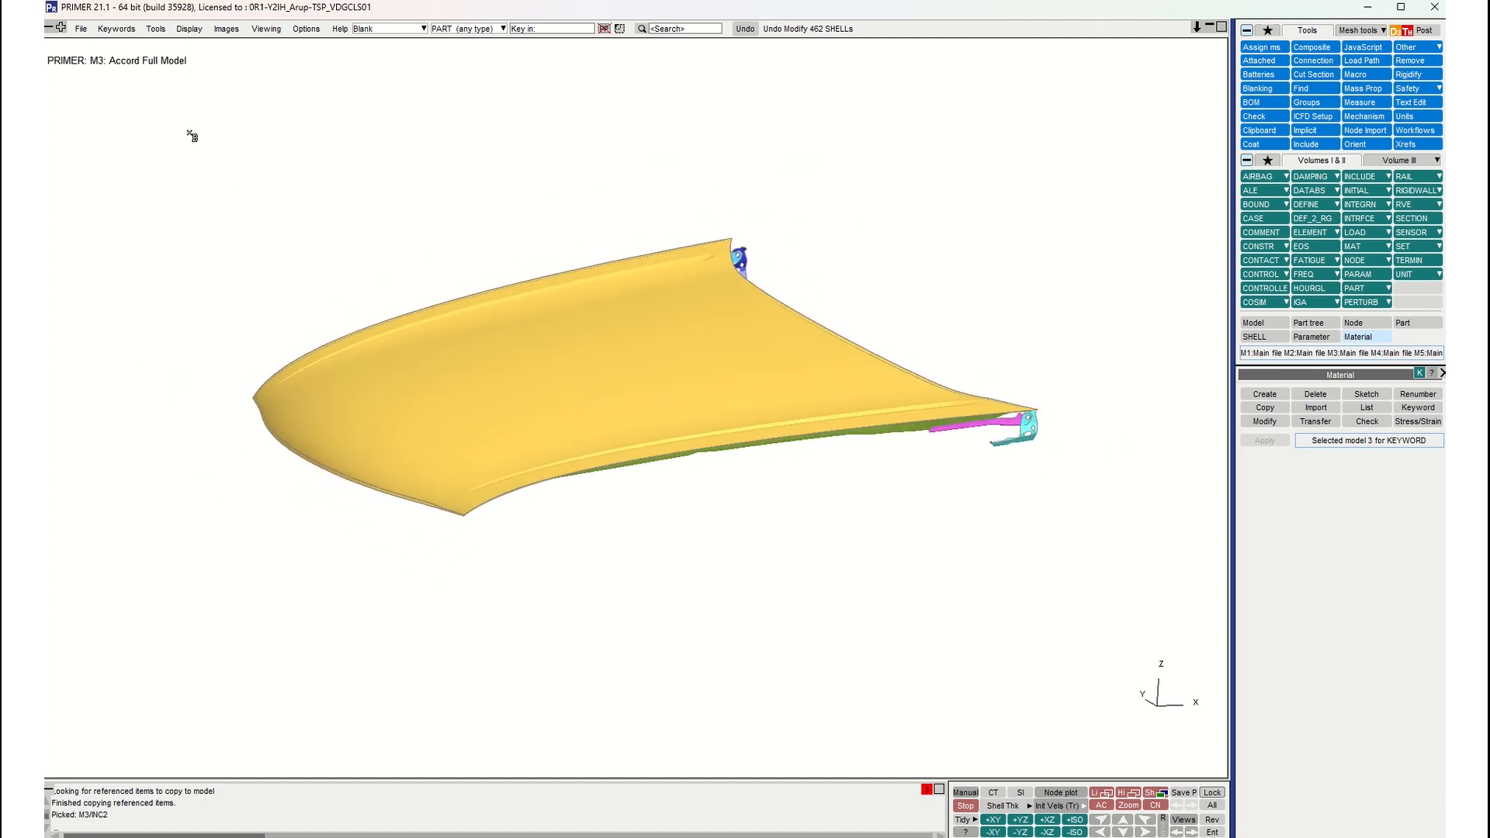
{"action": "left_click_drag", "start_coordinate": [181, 113], "coordinate": [689, 480]}
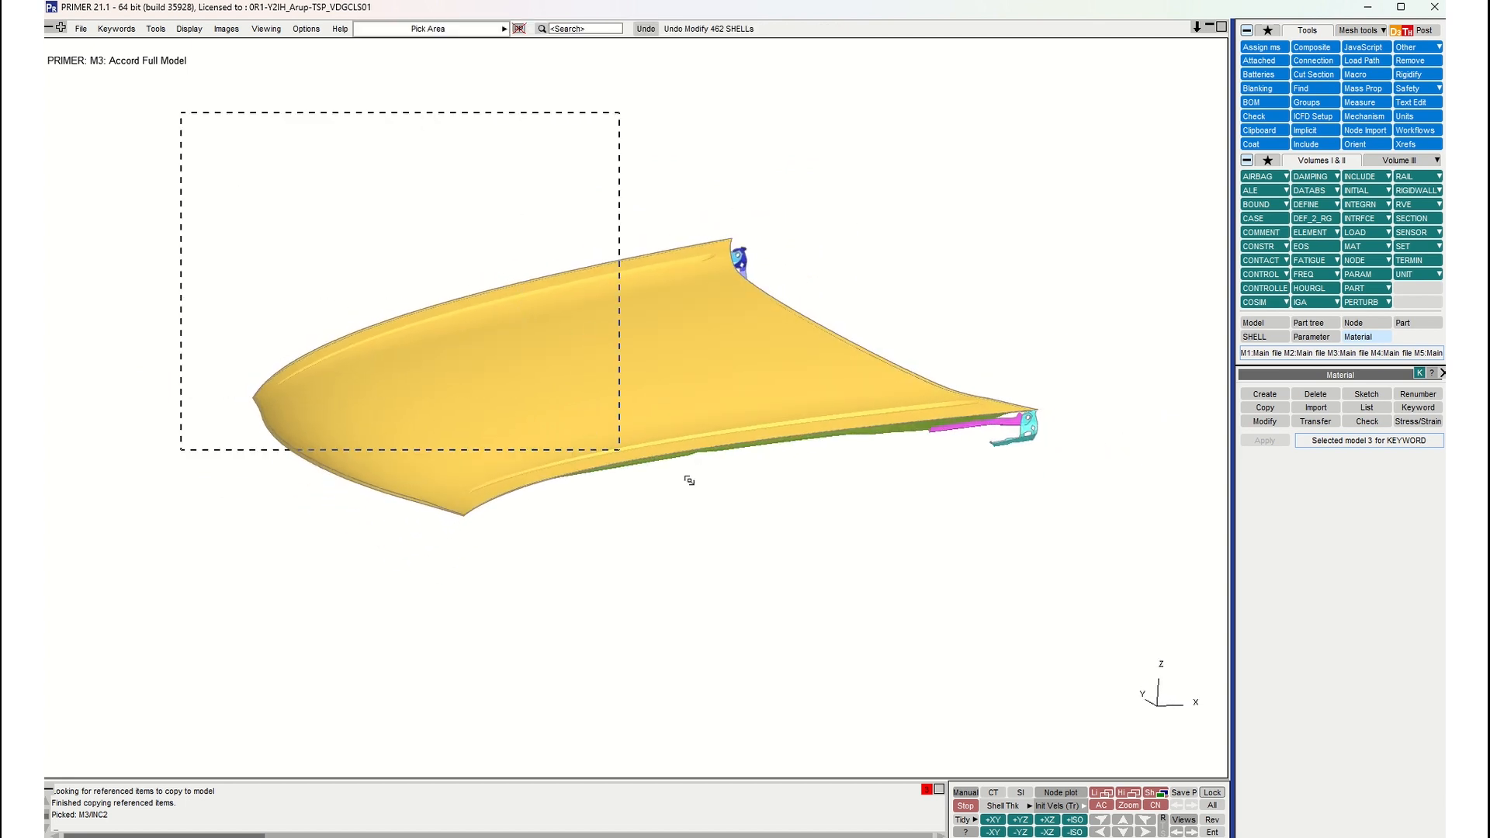
{"action": "right_click", "coordinate": [1061, 578]}
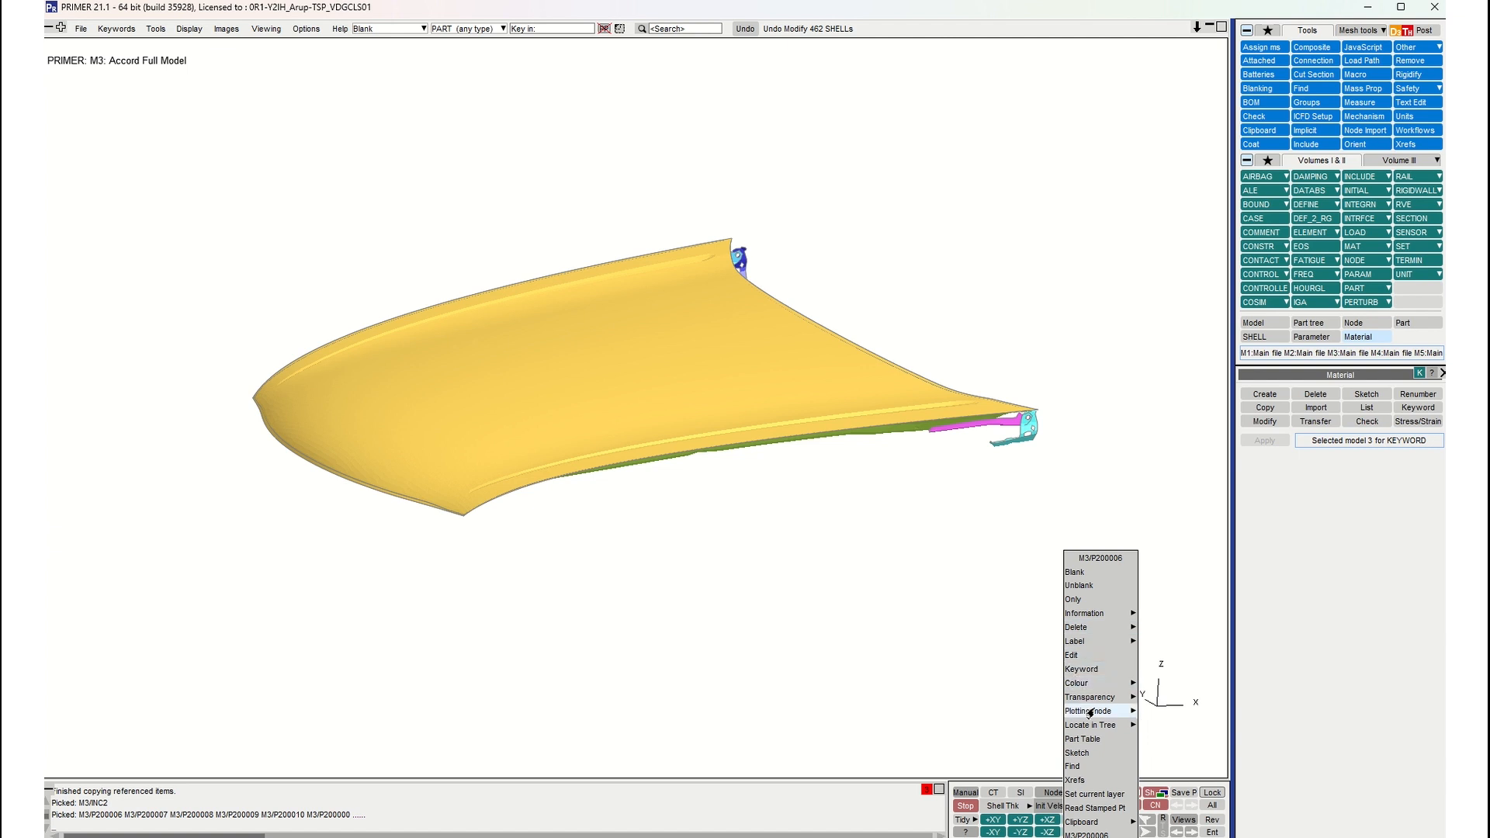
{"action": "left_click", "coordinate": [1083, 669]}
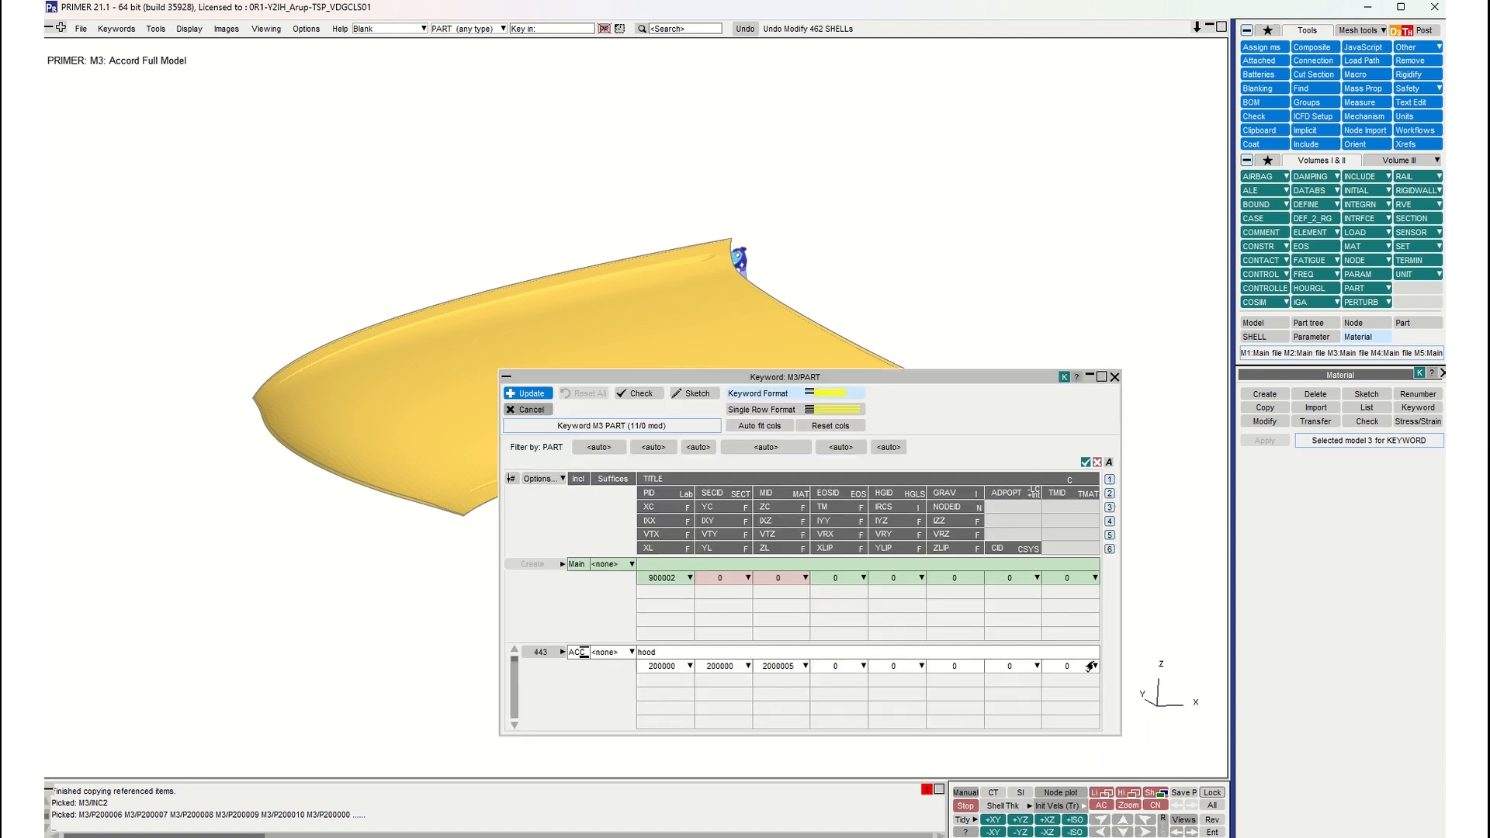
Step: Show the bonnet parts in the PART keyword editor in single row format and close the editor
{"action": "left_click", "coordinate": [769, 411]}
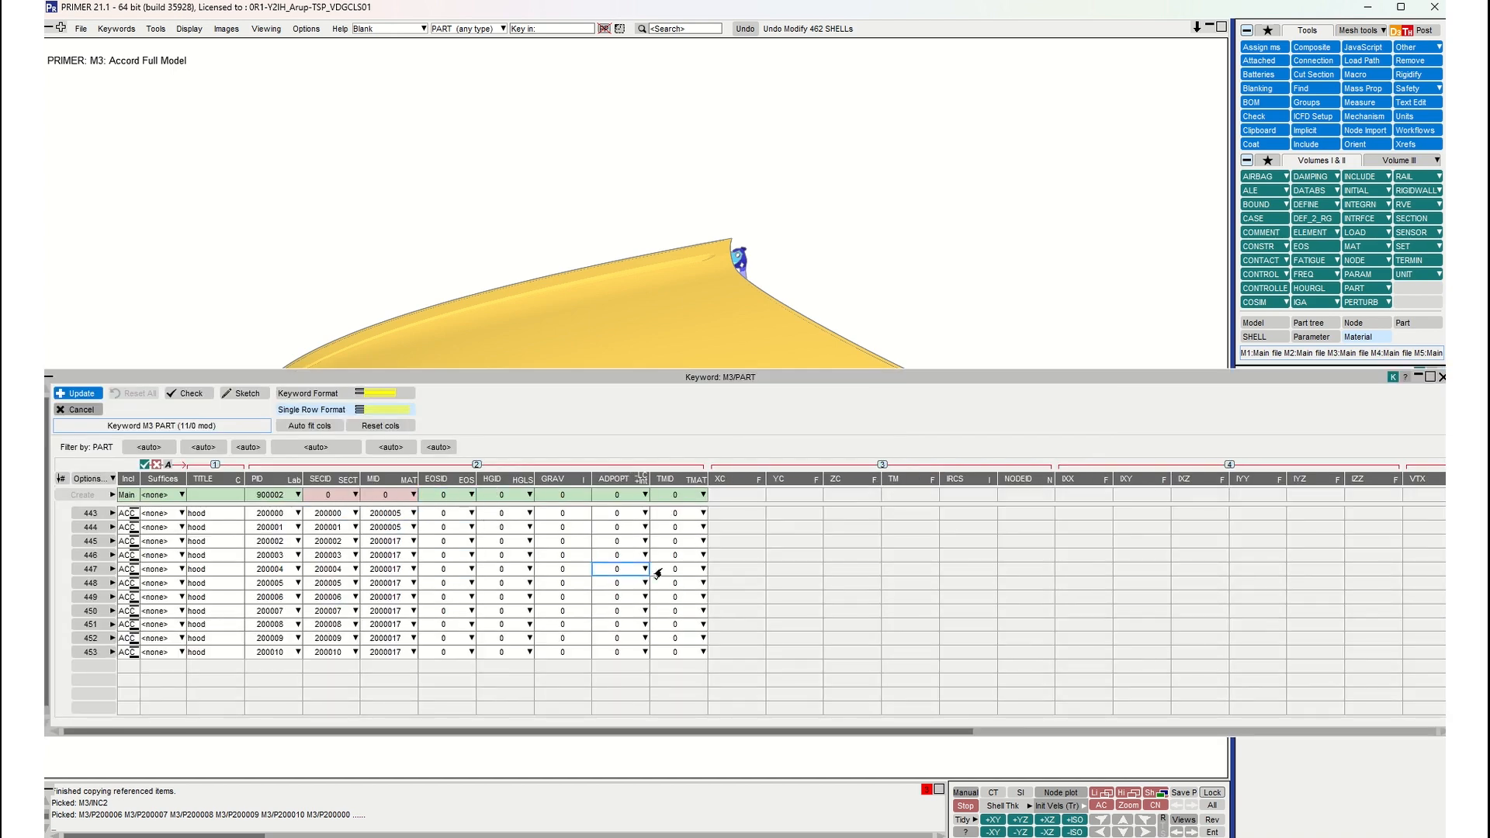
{"action": "left_click", "coordinate": [1439, 378]}
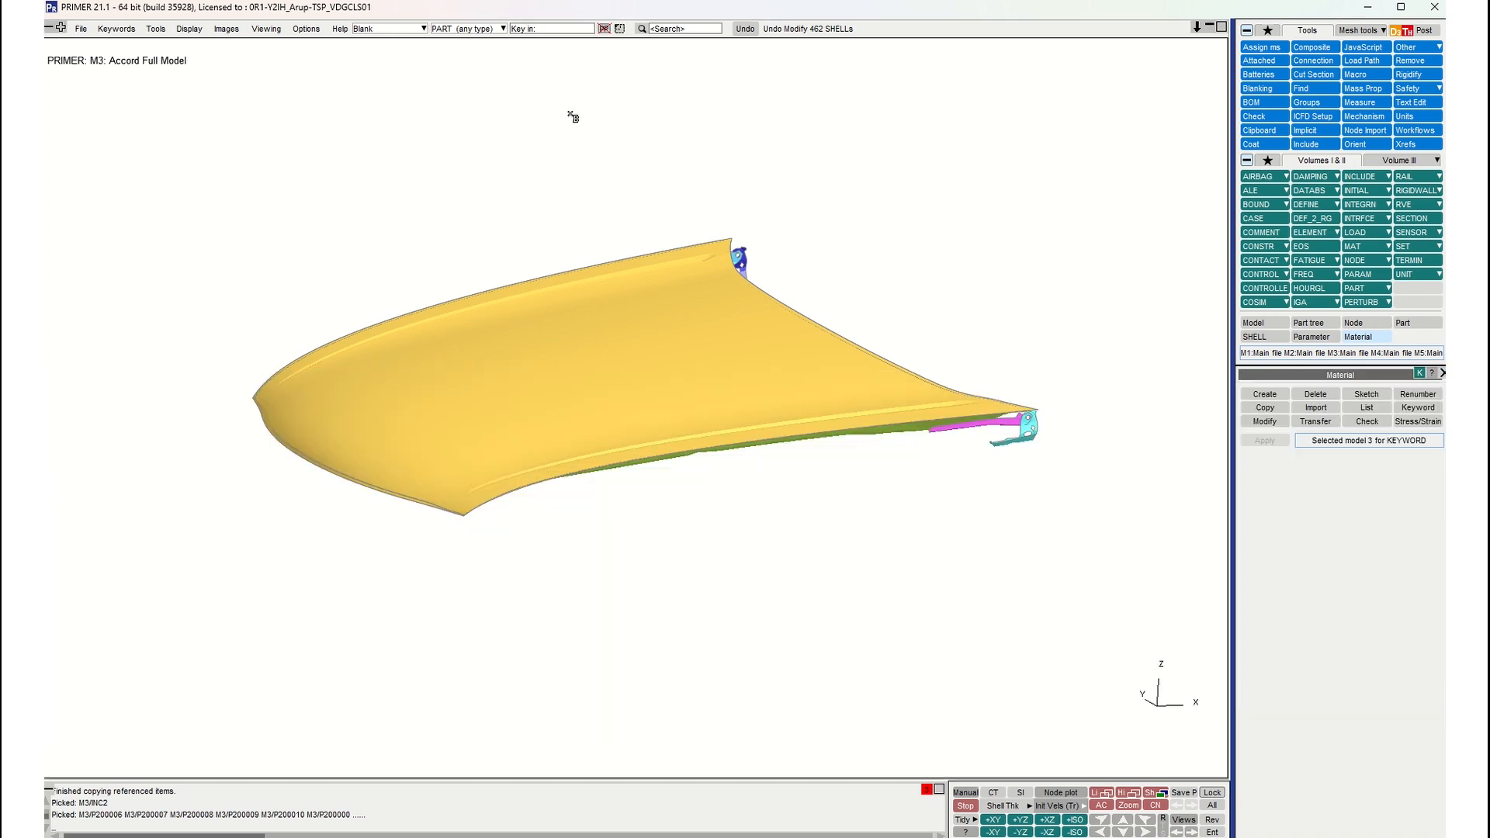
Step: Set the pick type to MATERIAL, area-select the bonnet's materials and open them in the MATERIAL keyword editor in single row format
{"action": "left_click", "coordinate": [458, 29]}
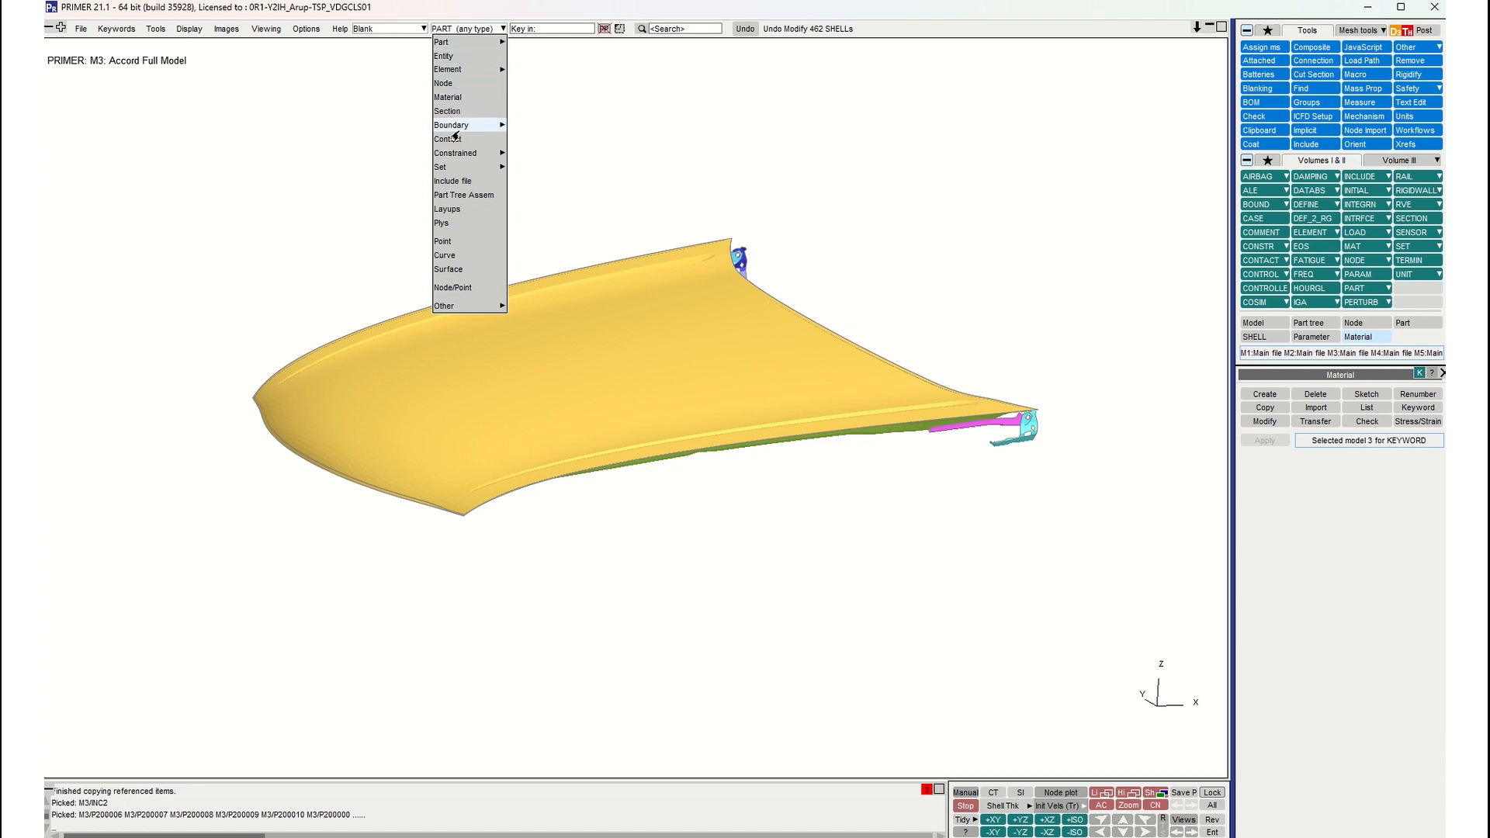
{"action": "left_click", "coordinate": [455, 100]}
{"action": "right_click_drag", "start_coordinate": [422, 303], "coordinate": [1083, 559]}
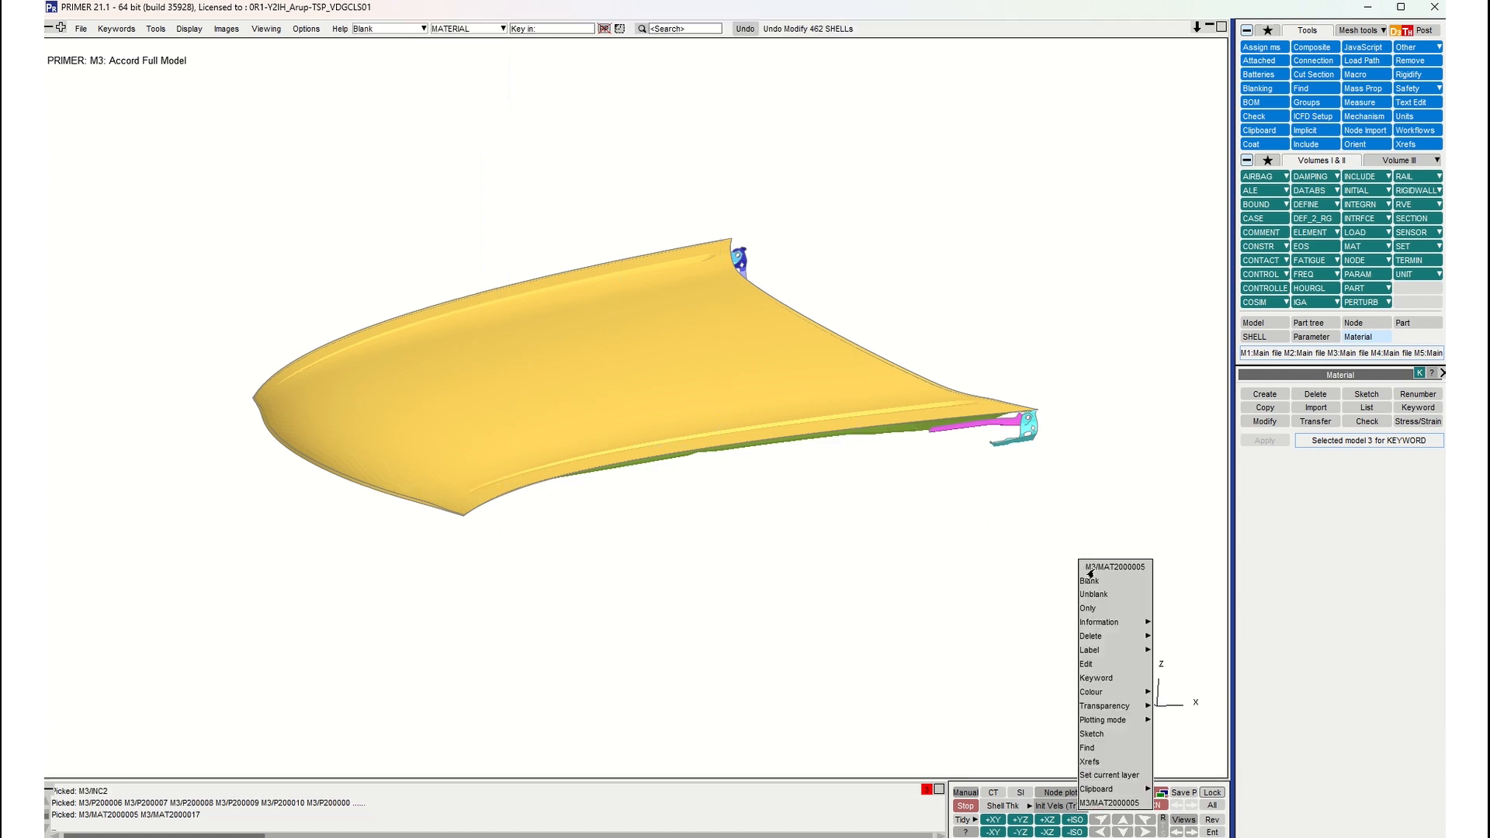
{"action": "left_click", "coordinate": [1096, 678]}
{"action": "left_click", "coordinate": [781, 432]}
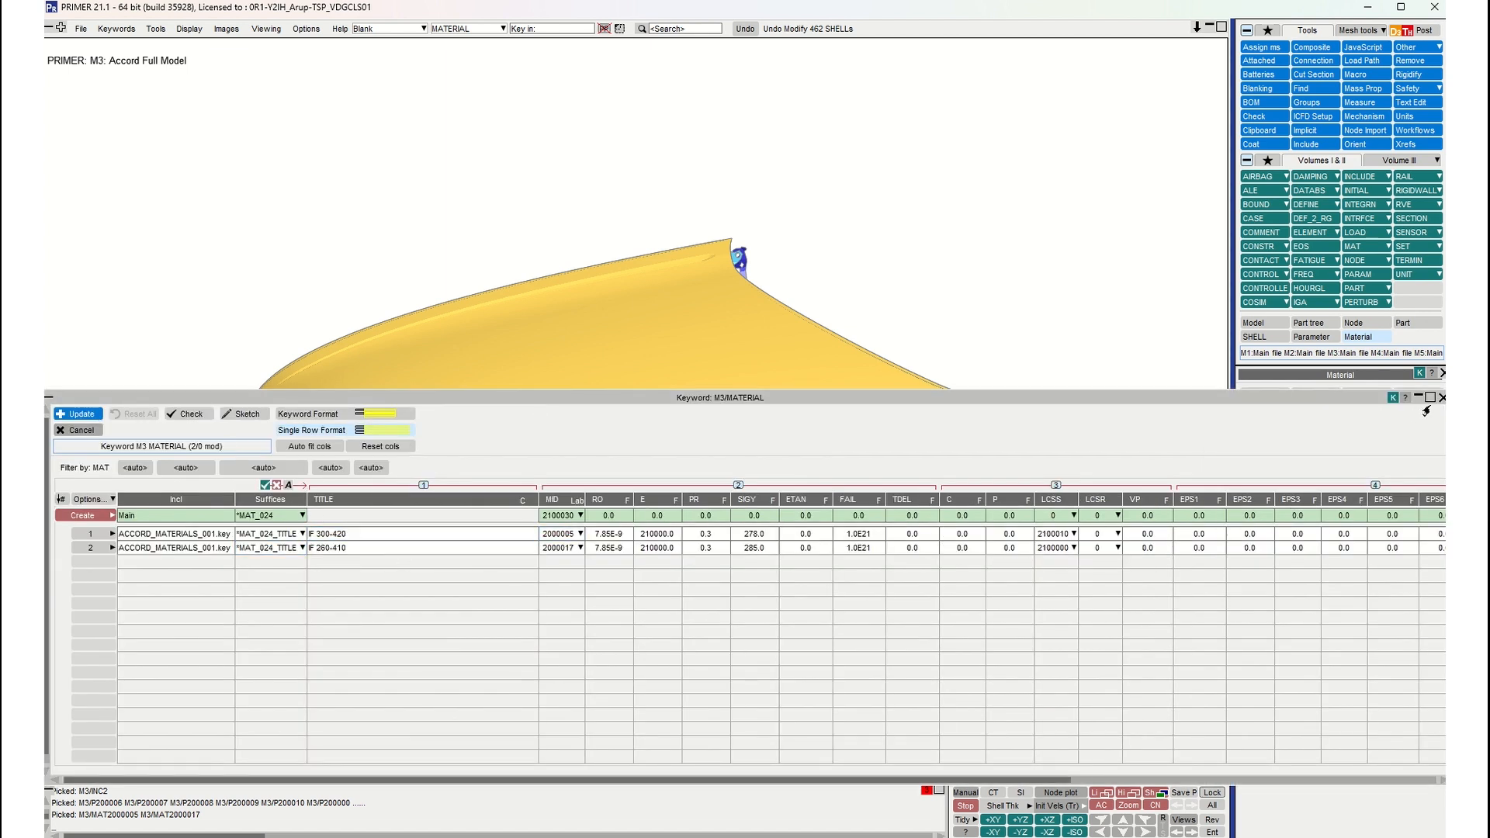
Step: Close the MATERIAL keyword editor and set the pick type back to PART (any type)
{"action": "left_click", "coordinate": [1442, 398]}
{"action": "left_click", "coordinate": [453, 31]}
{"action": "left_click", "coordinate": [451, 48]}
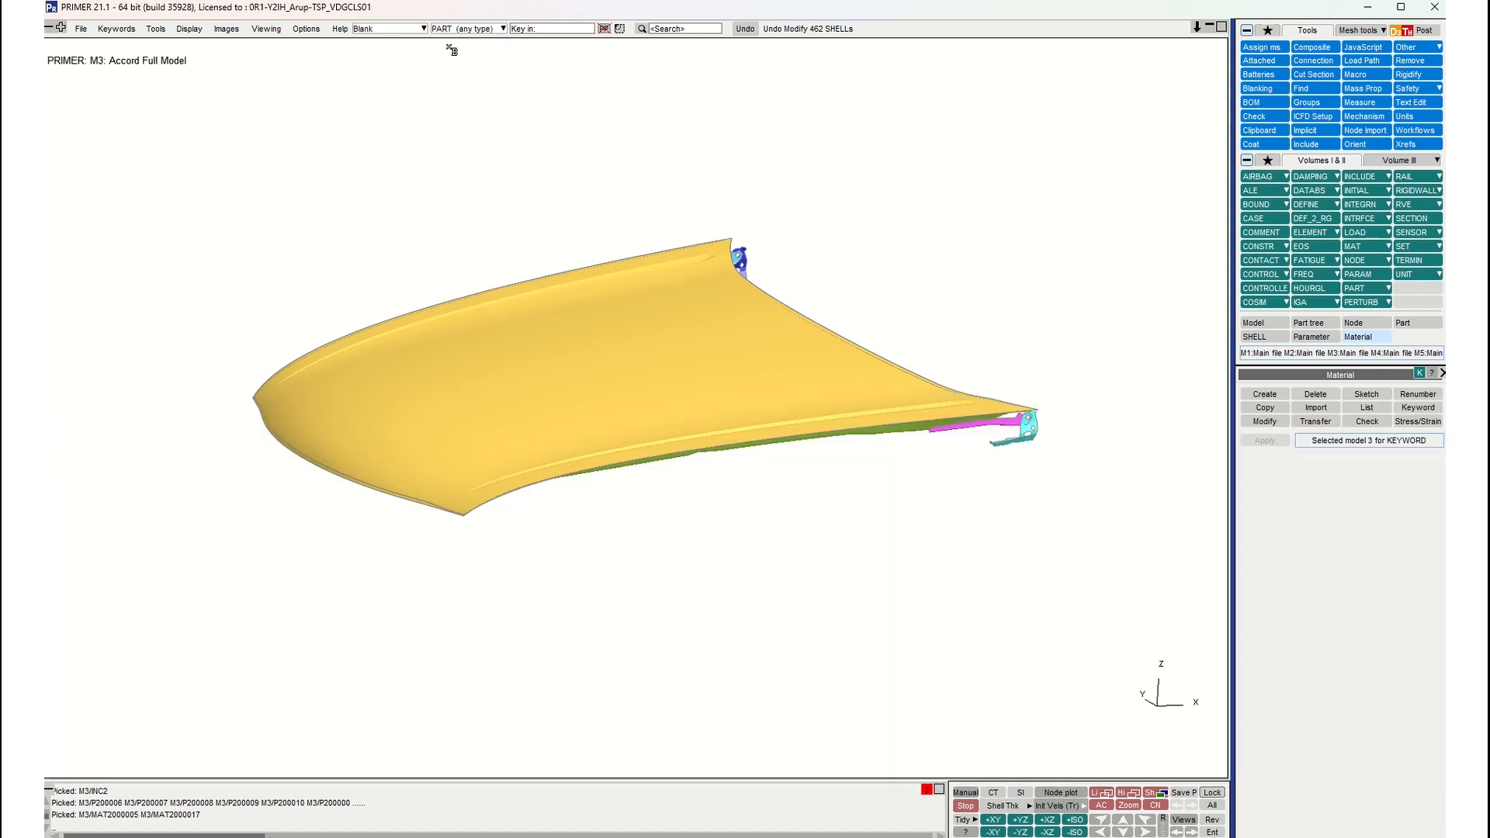
{"action": "left_click_drag", "start_coordinate": [493, 291], "coordinate": [545, 332], "text": "shift"}
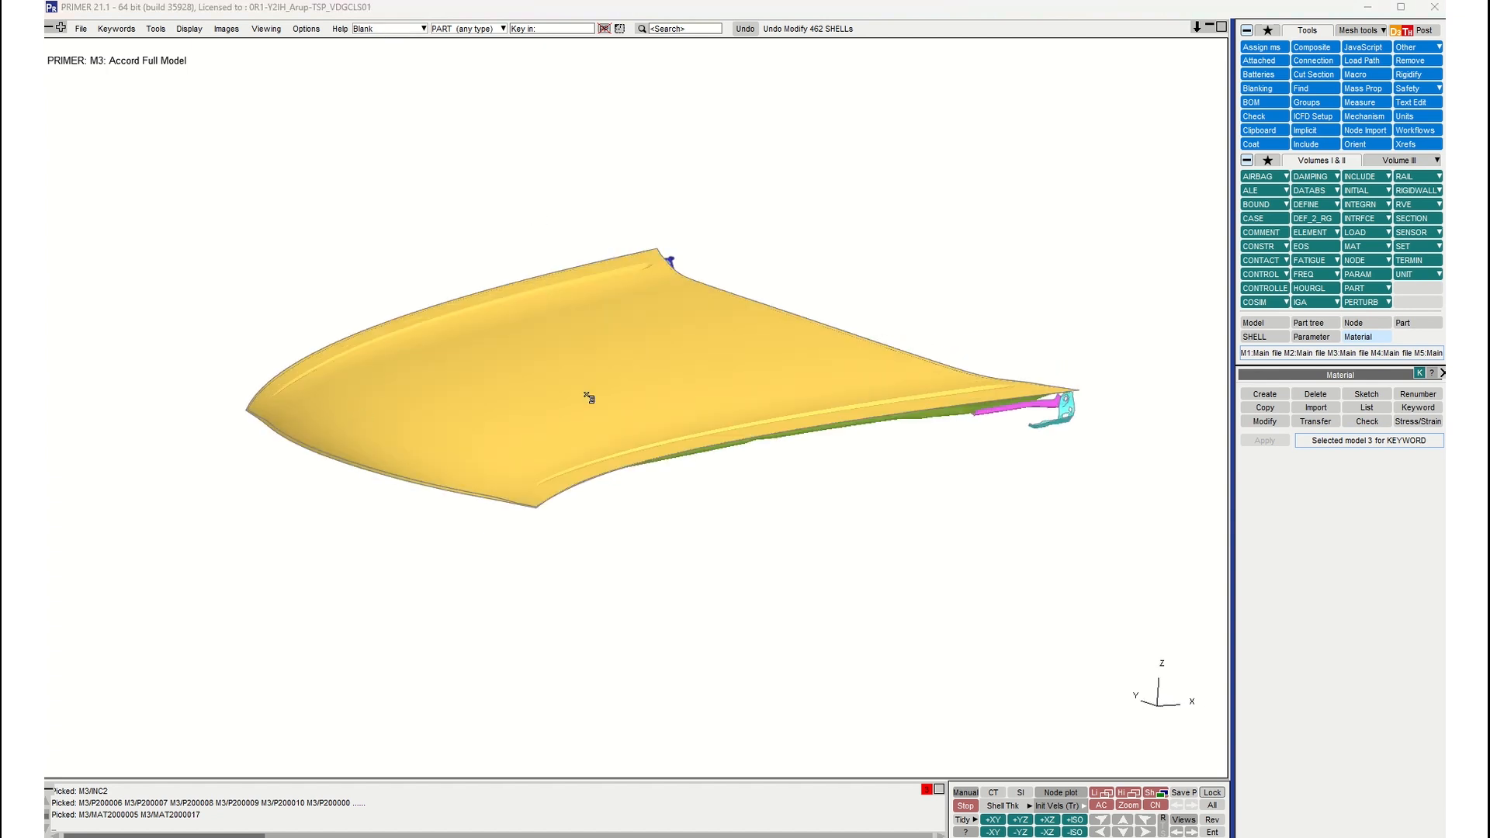
Step: Collapse column groups 3 to 7 in model M3's MATERIAL keyword editor in single row format, and close the editor
{"action": "left_click", "coordinate": [1396, 410]}
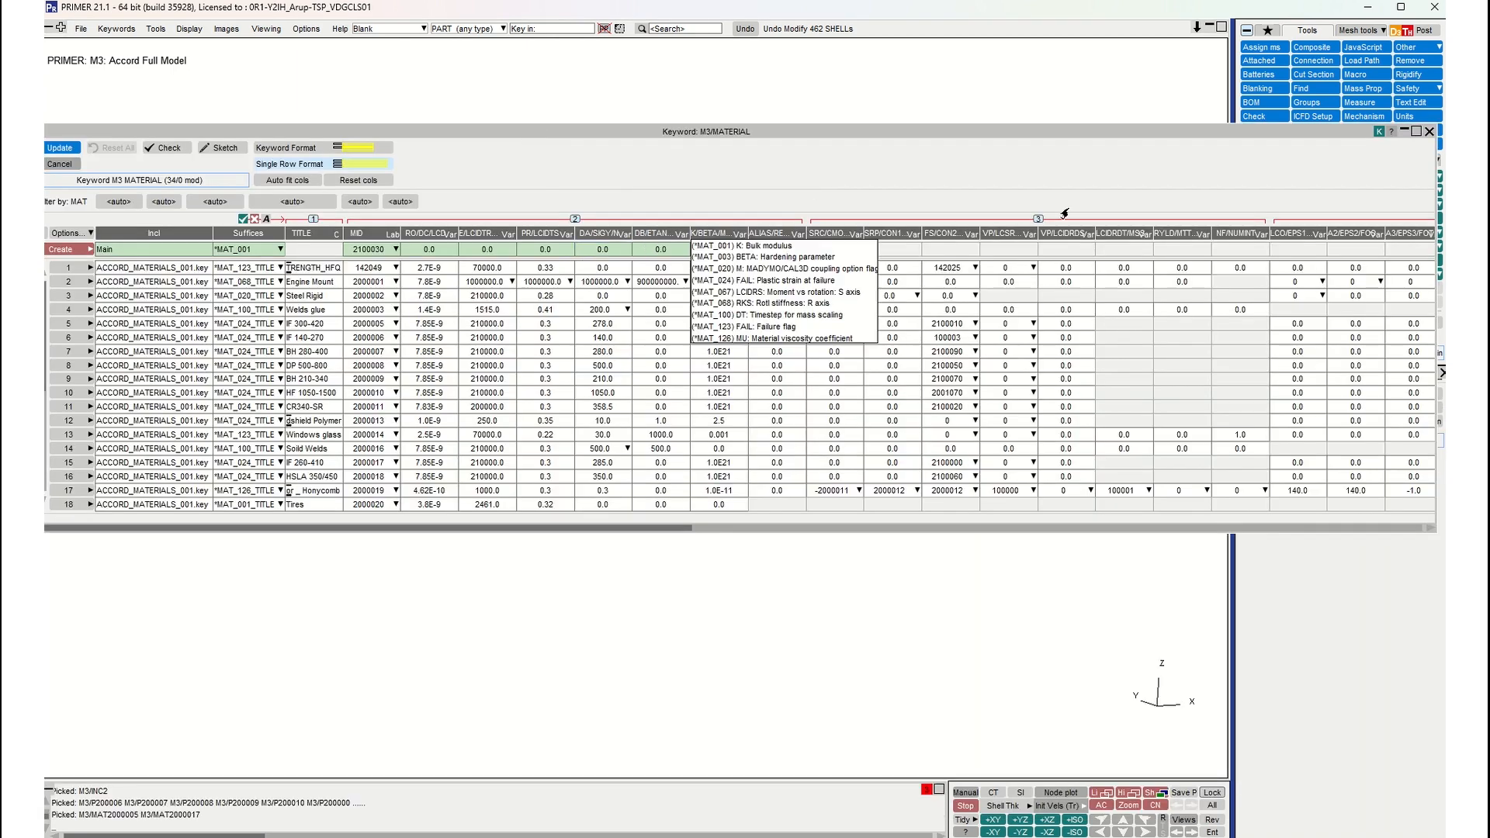
{"action": "left_click", "coordinate": [1037, 221]}
{"action": "left_click", "coordinate": [1046, 221]}
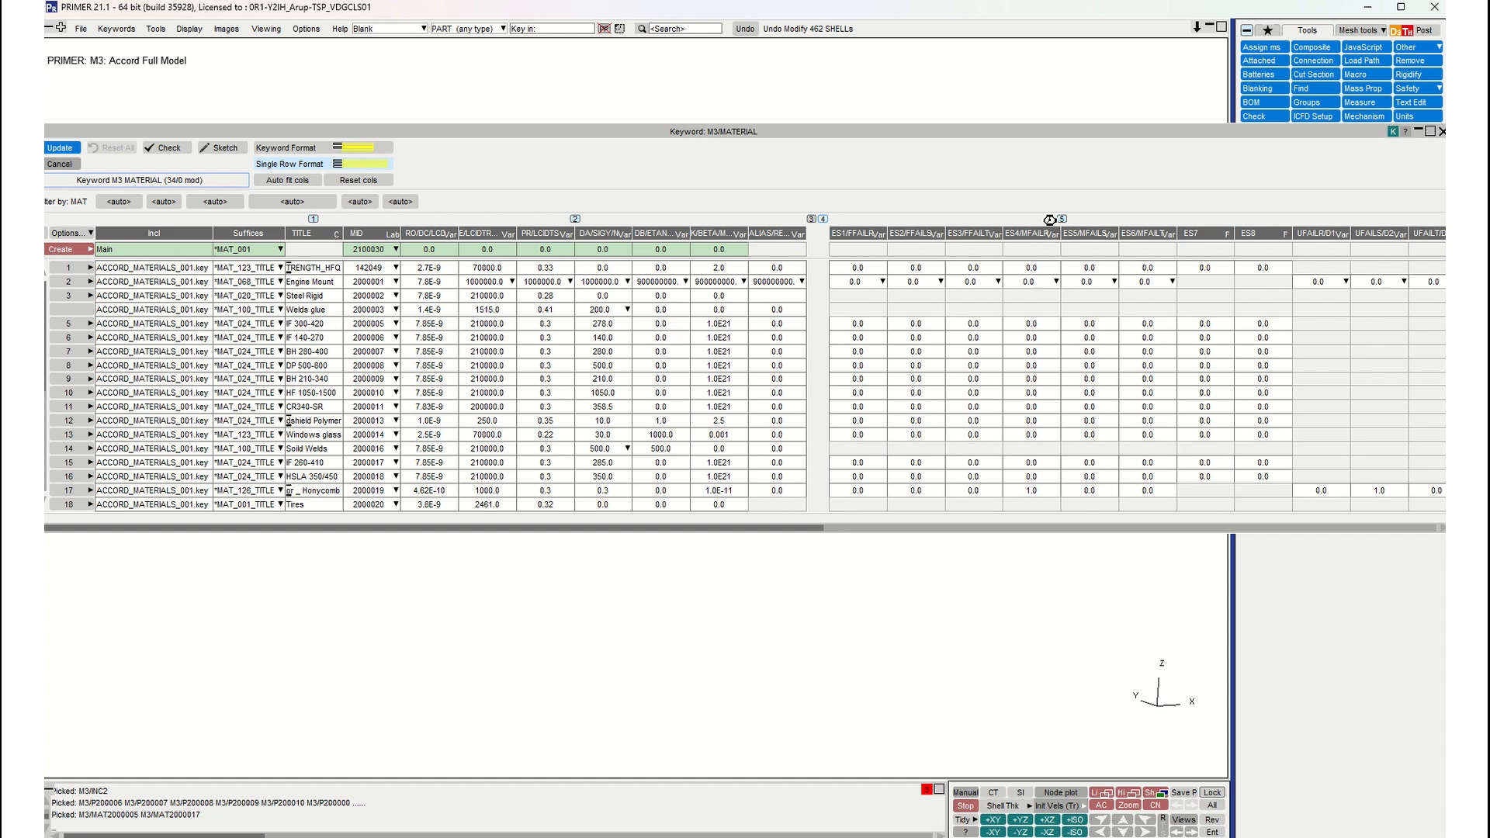
{"action": "left_click", "coordinate": [1060, 219]}
{"action": "left_click", "coordinate": [1070, 220]}
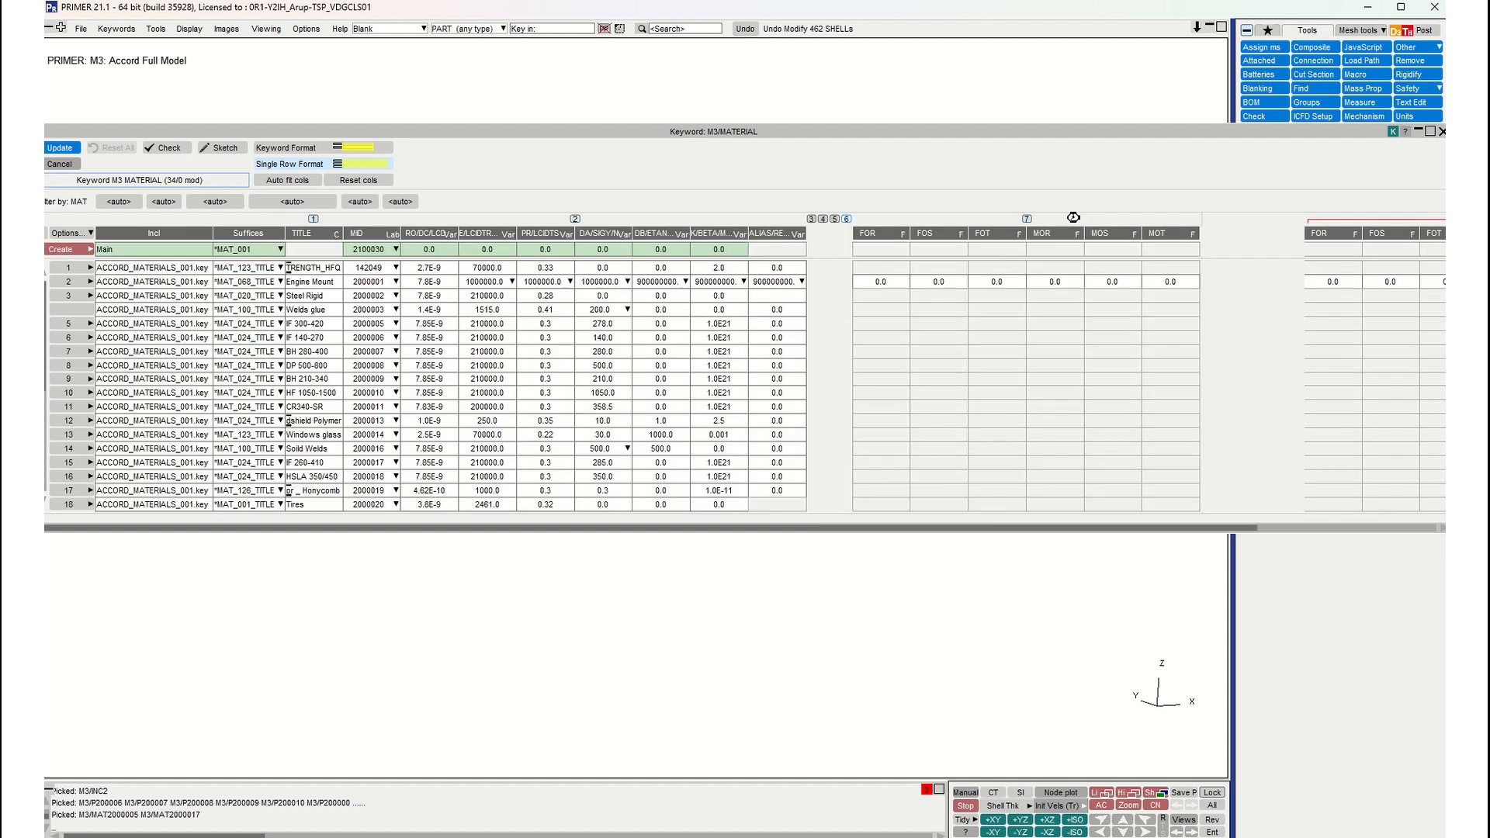
{"action": "left_click", "coordinate": [1027, 220]}
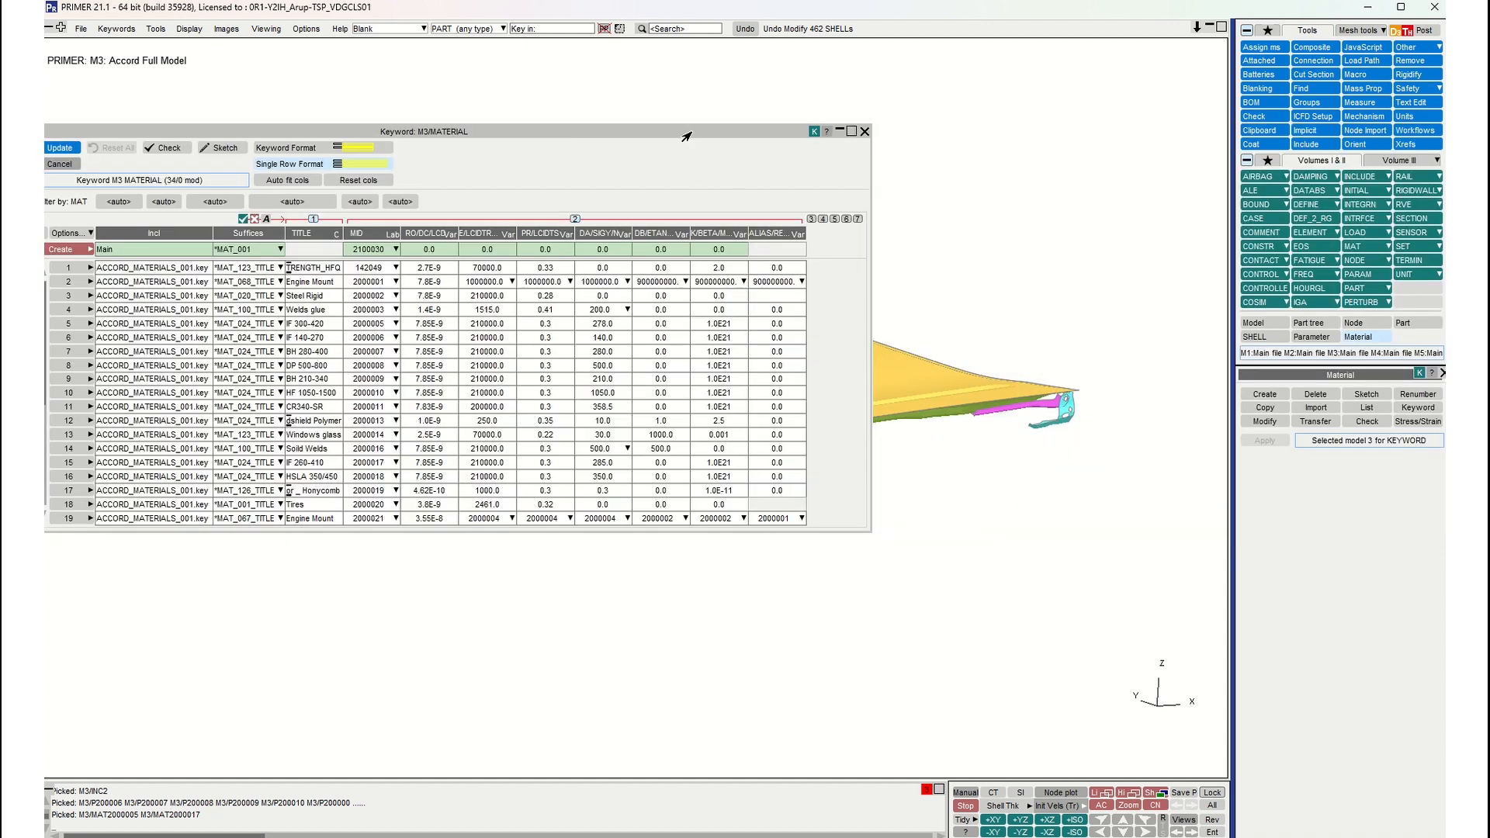
{"action": "left_click_drag", "start_coordinate": [693, 134], "coordinate": [859, 99]}
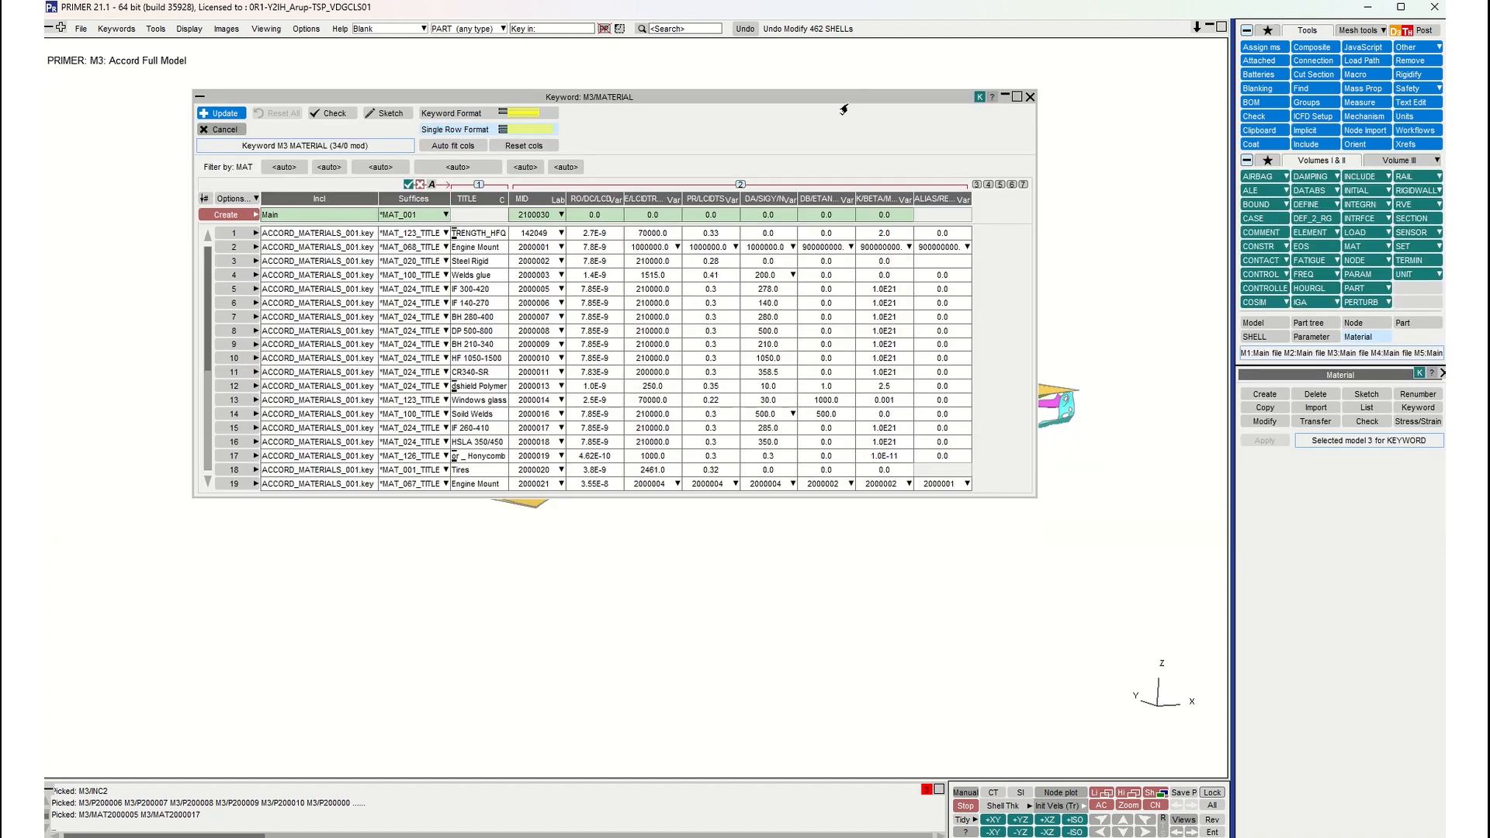
{"action": "left_click", "coordinate": [1032, 98]}
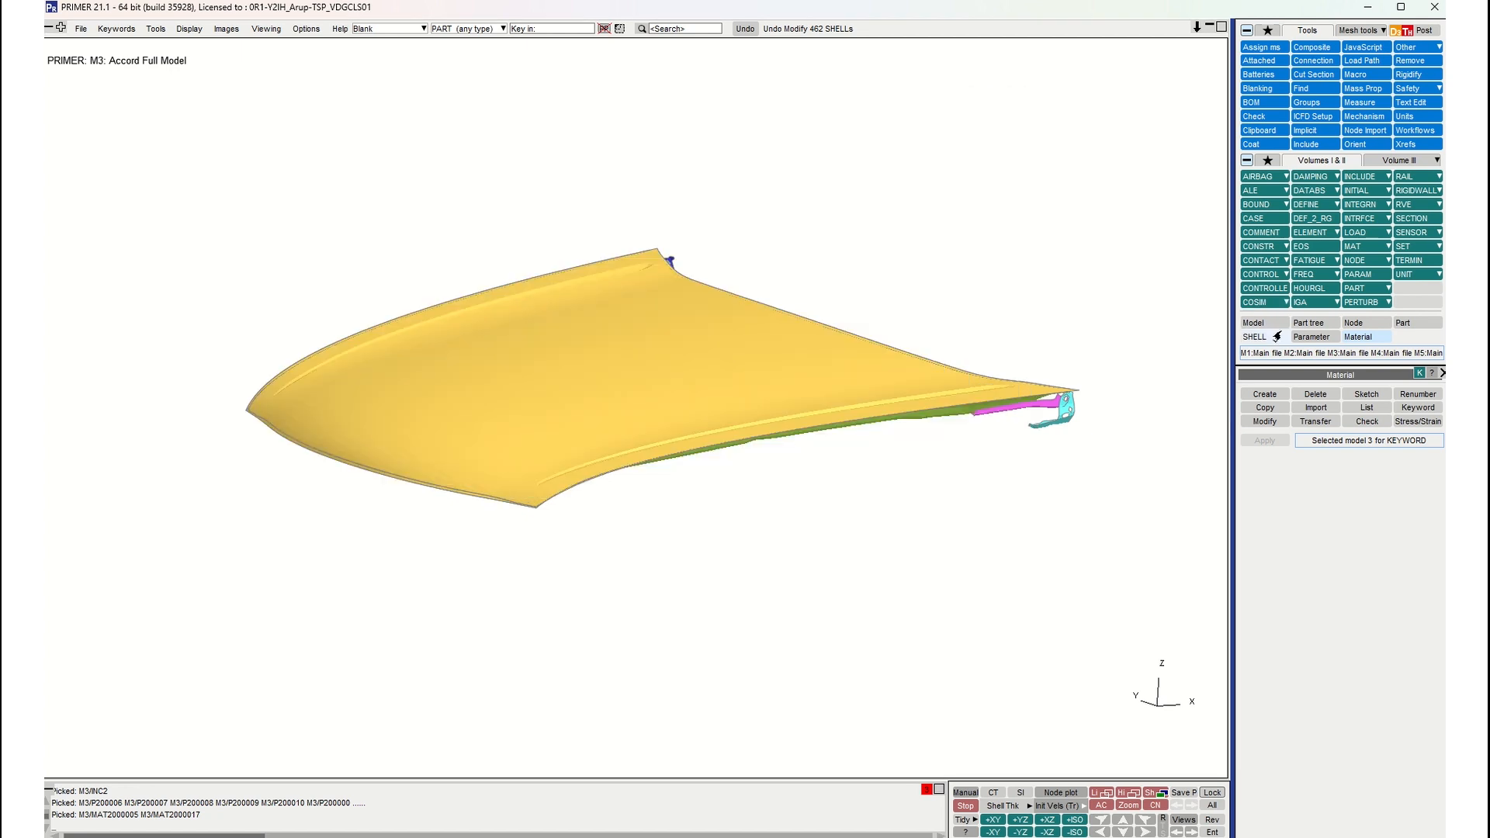
Step: Open the shell keyword editor for model M3 and enlarge its window to show 25 rows
{"action": "left_click", "coordinate": [1255, 337]}
{"action": "left_click", "coordinate": [1305, 419]}
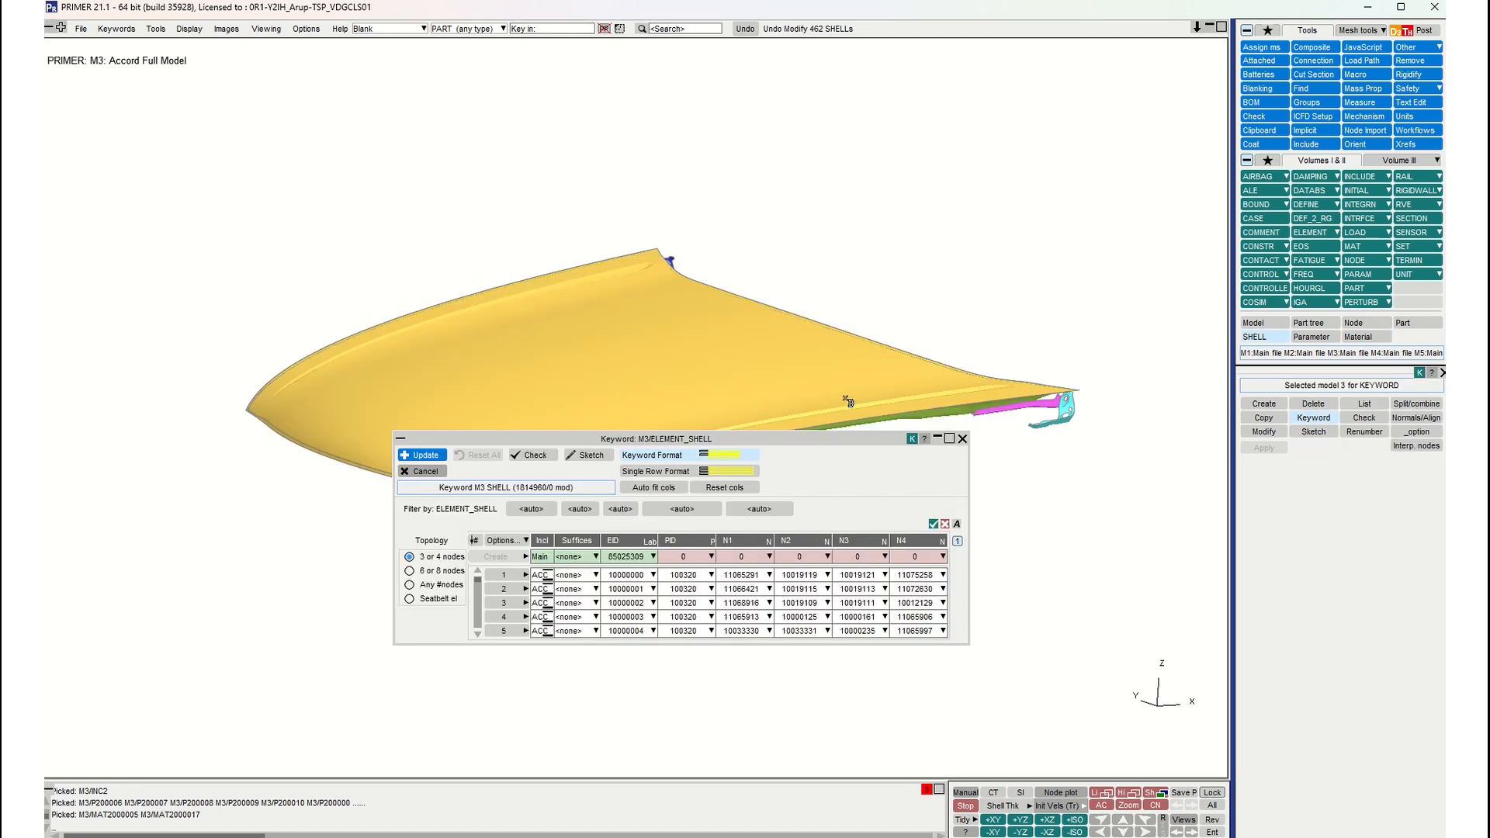
{"action": "left_click_drag", "start_coordinate": [614, 434], "coordinate": [620, 132]}
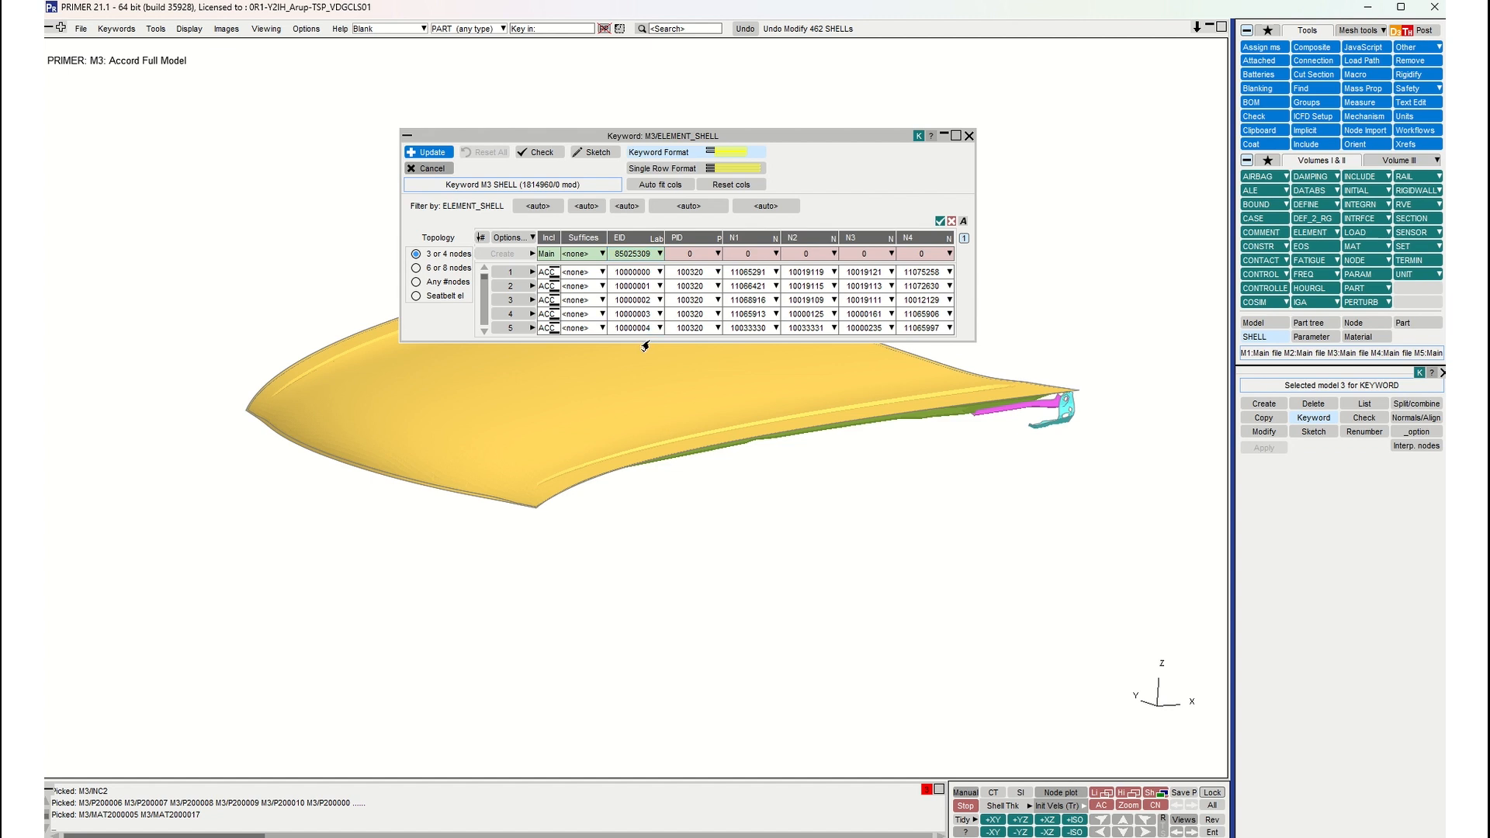
{"action": "left_click_drag", "start_coordinate": [651, 339], "coordinate": [650, 630]}
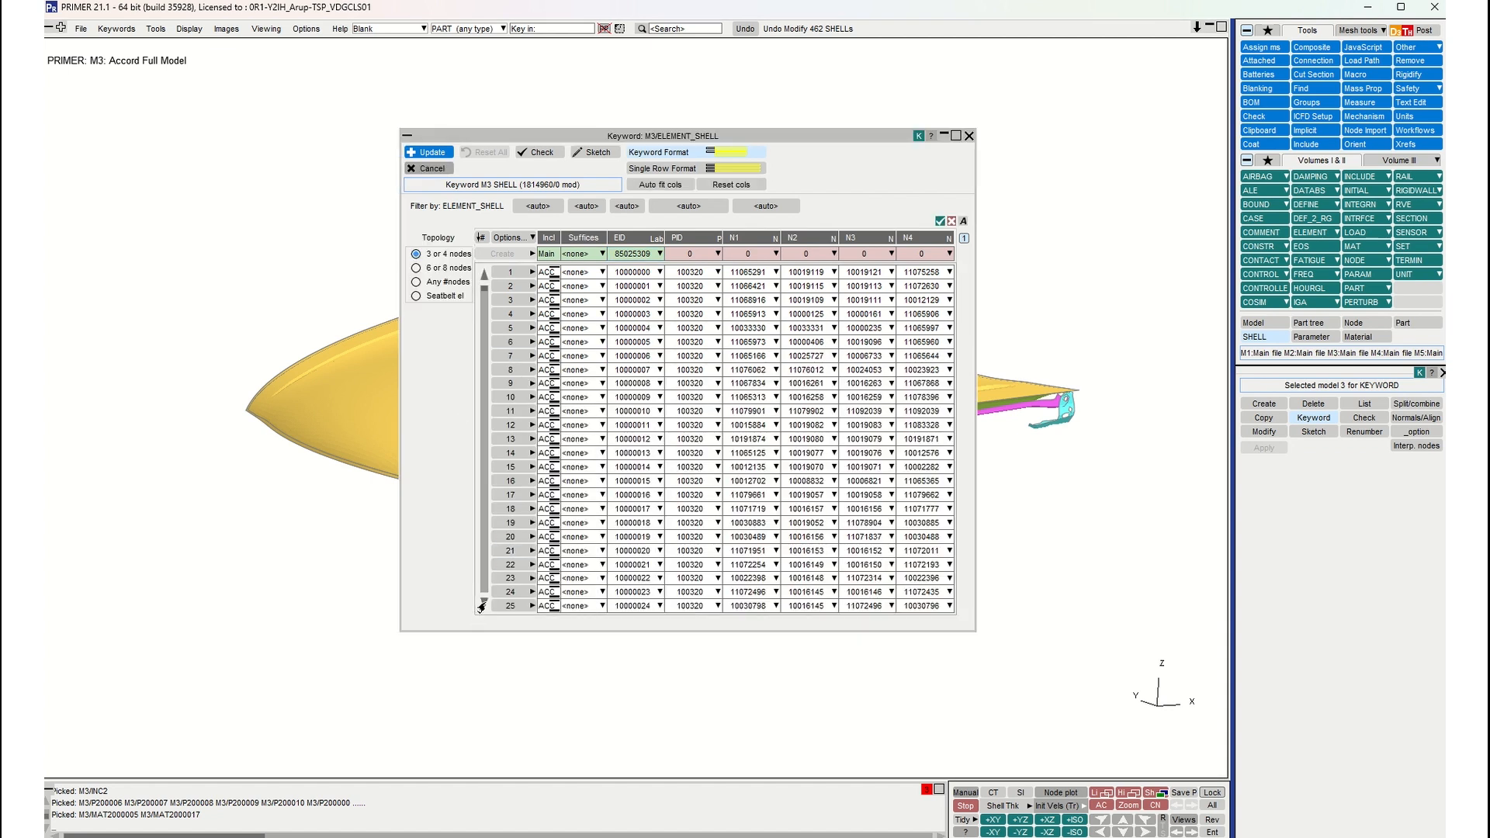
Step: Scroll down through the shell rows, fit the include column to the full file names, and close the editor
{"action": "left_click_drag", "start_coordinate": [482, 605], "coordinate": [482, 605]}
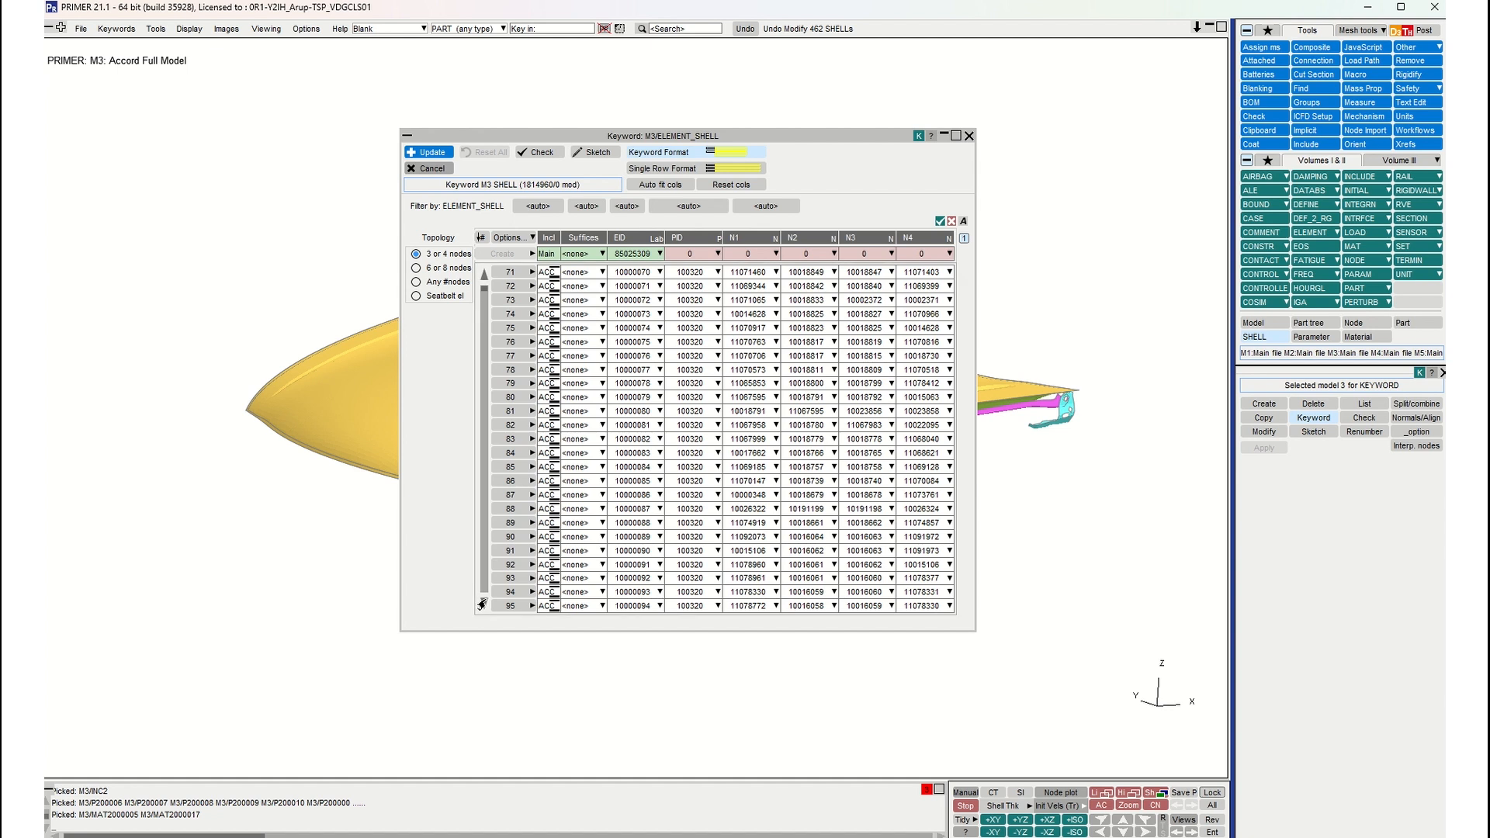
{"action": "left_click_drag", "start_coordinate": [482, 605], "coordinate": [482, 604]}
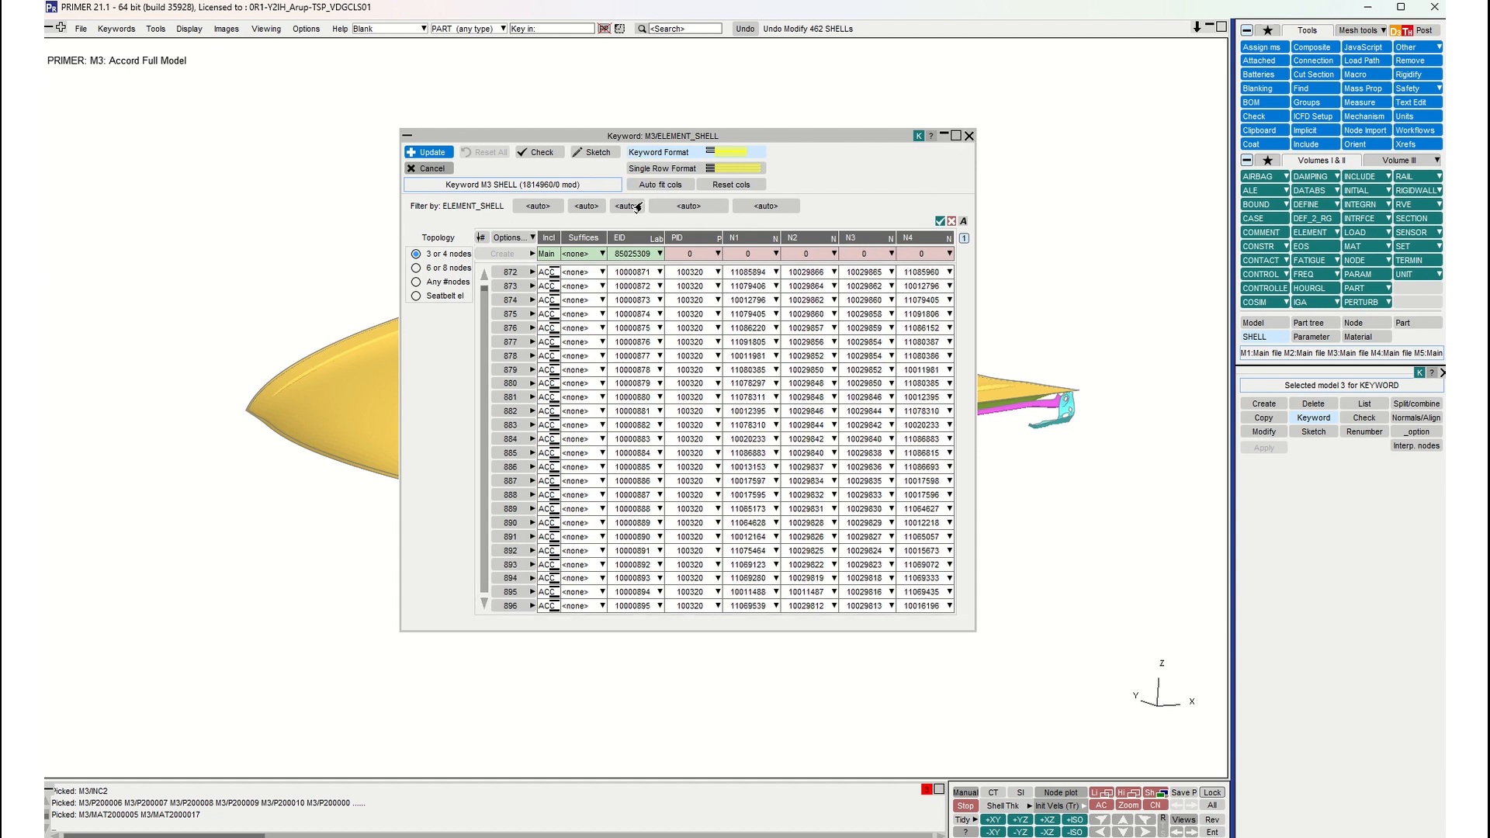
{"action": "double_click", "coordinate": [565, 236]}
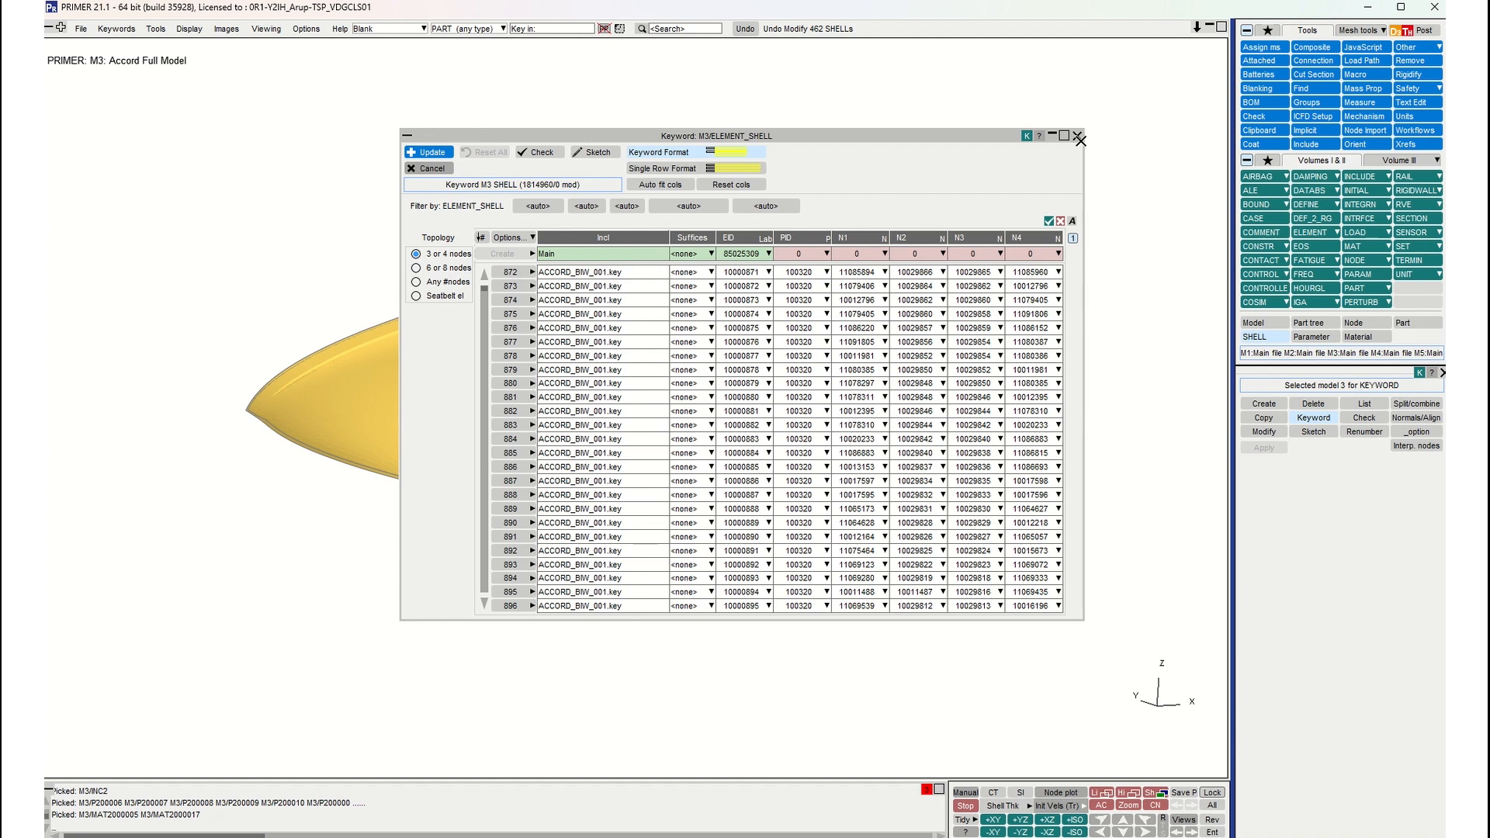
{"action": "left_click", "coordinate": [1078, 137]}
Step: Reopen model M3's MATERIAL keyword editor in single row format, collapse column groups 3 to 7, and auto-fit the columns
{"action": "left_click", "coordinate": [1359, 337]}
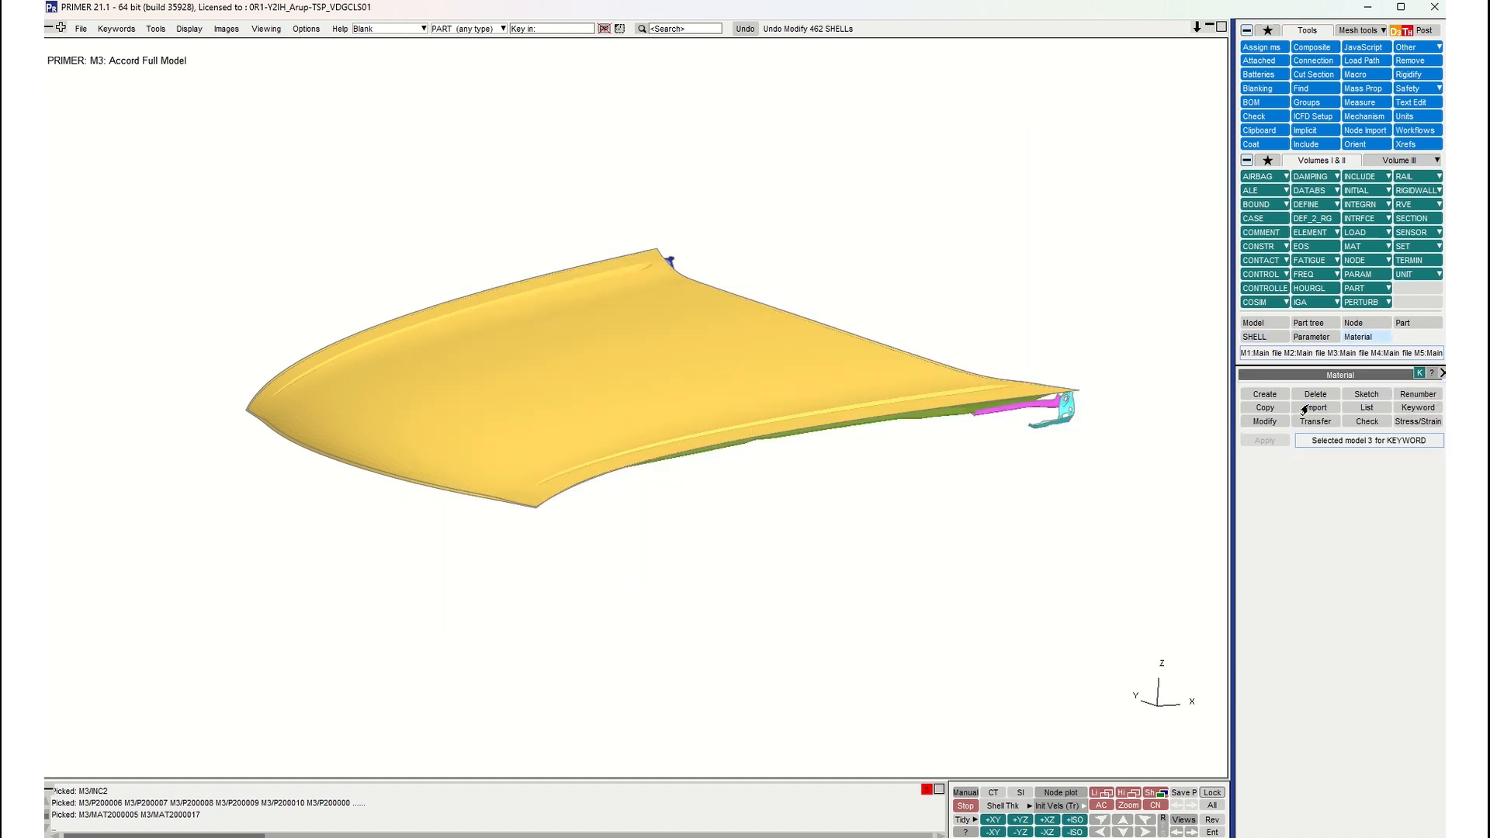
{"action": "left_click", "coordinate": [1397, 409]}
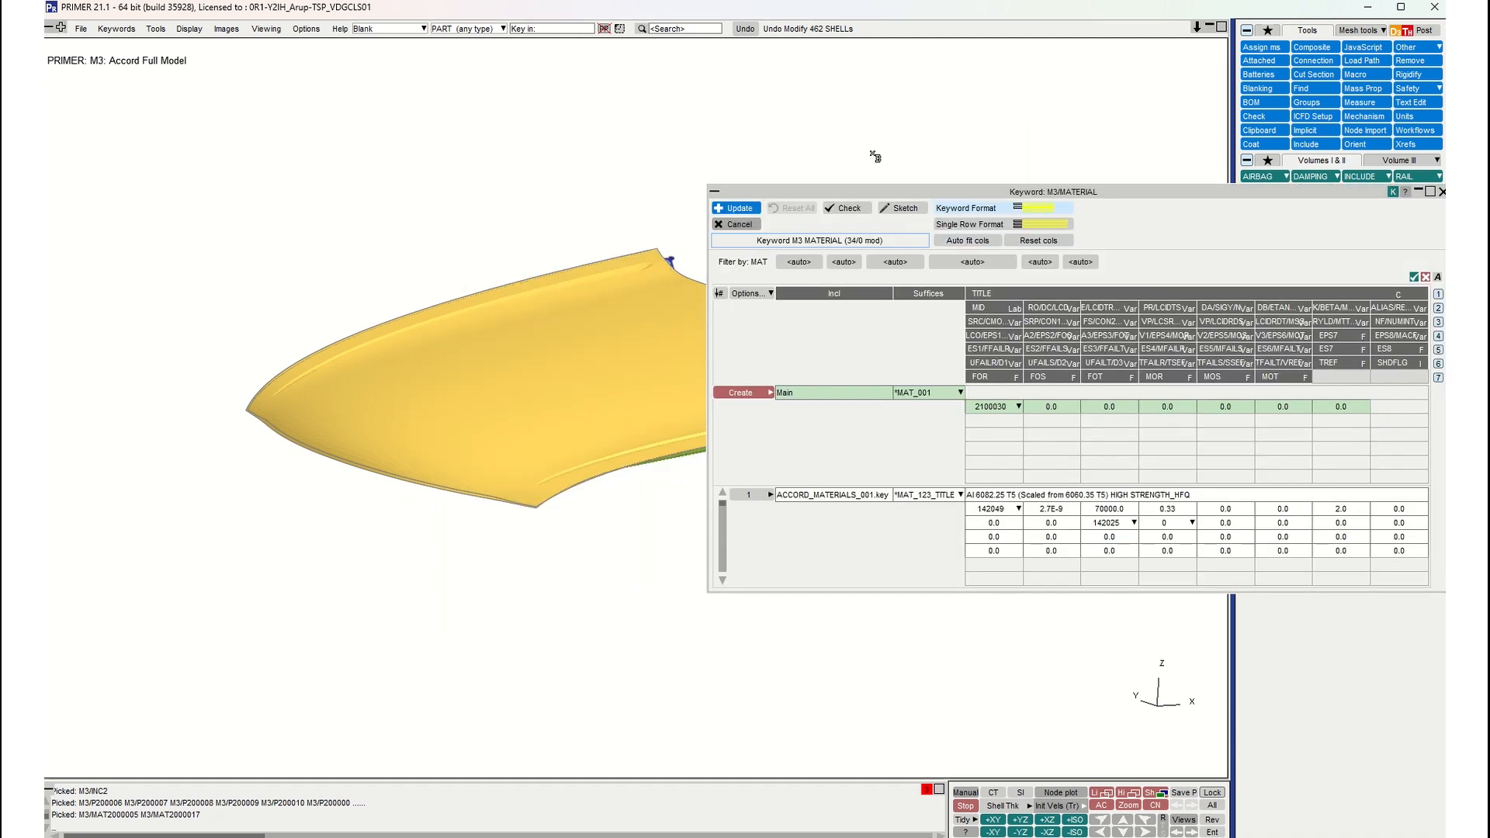
{"action": "left_click", "coordinate": [948, 220]}
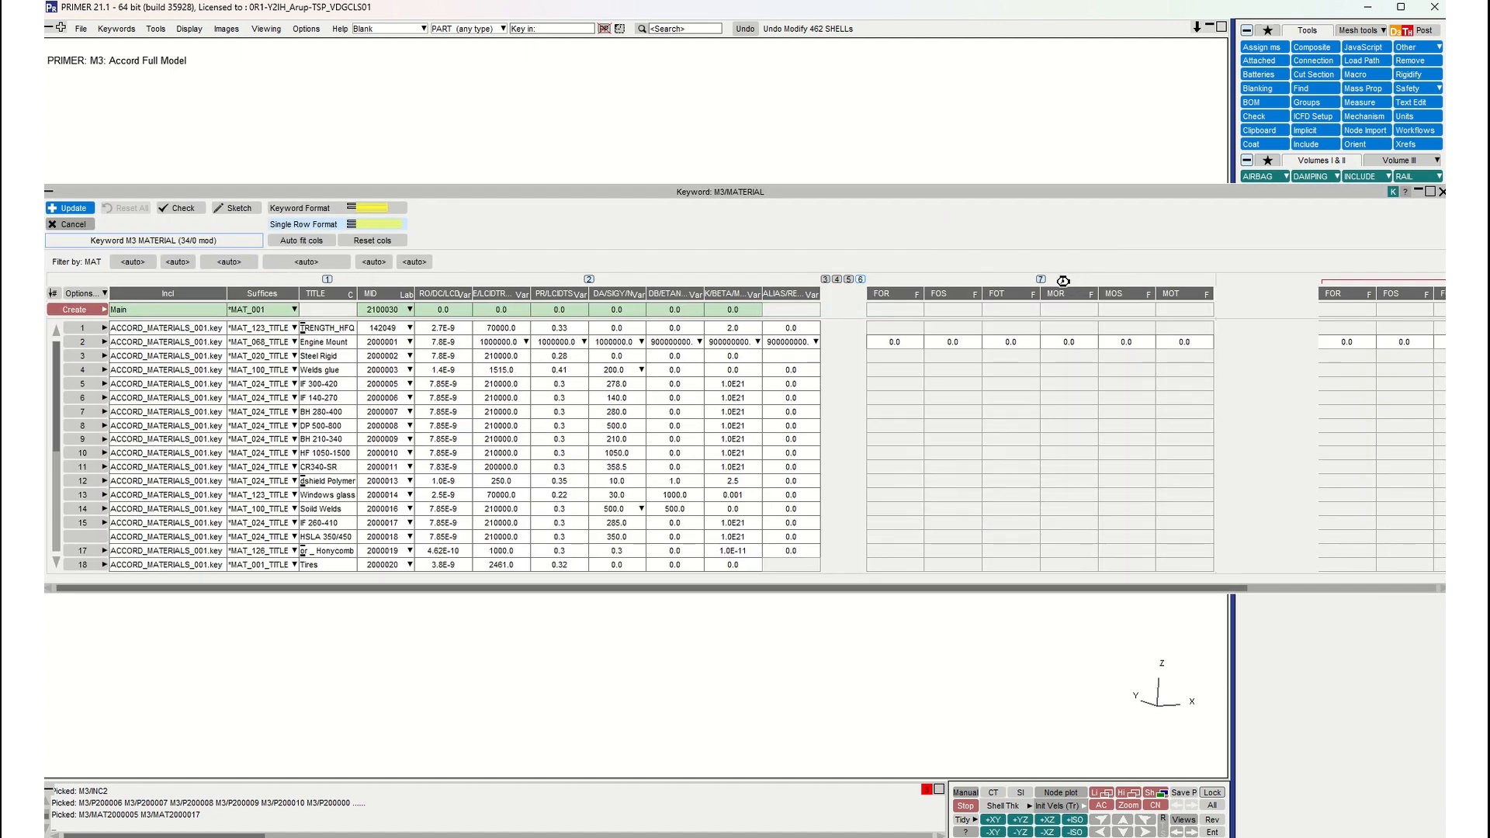
{"action": "left_click", "coordinate": [301, 241]}
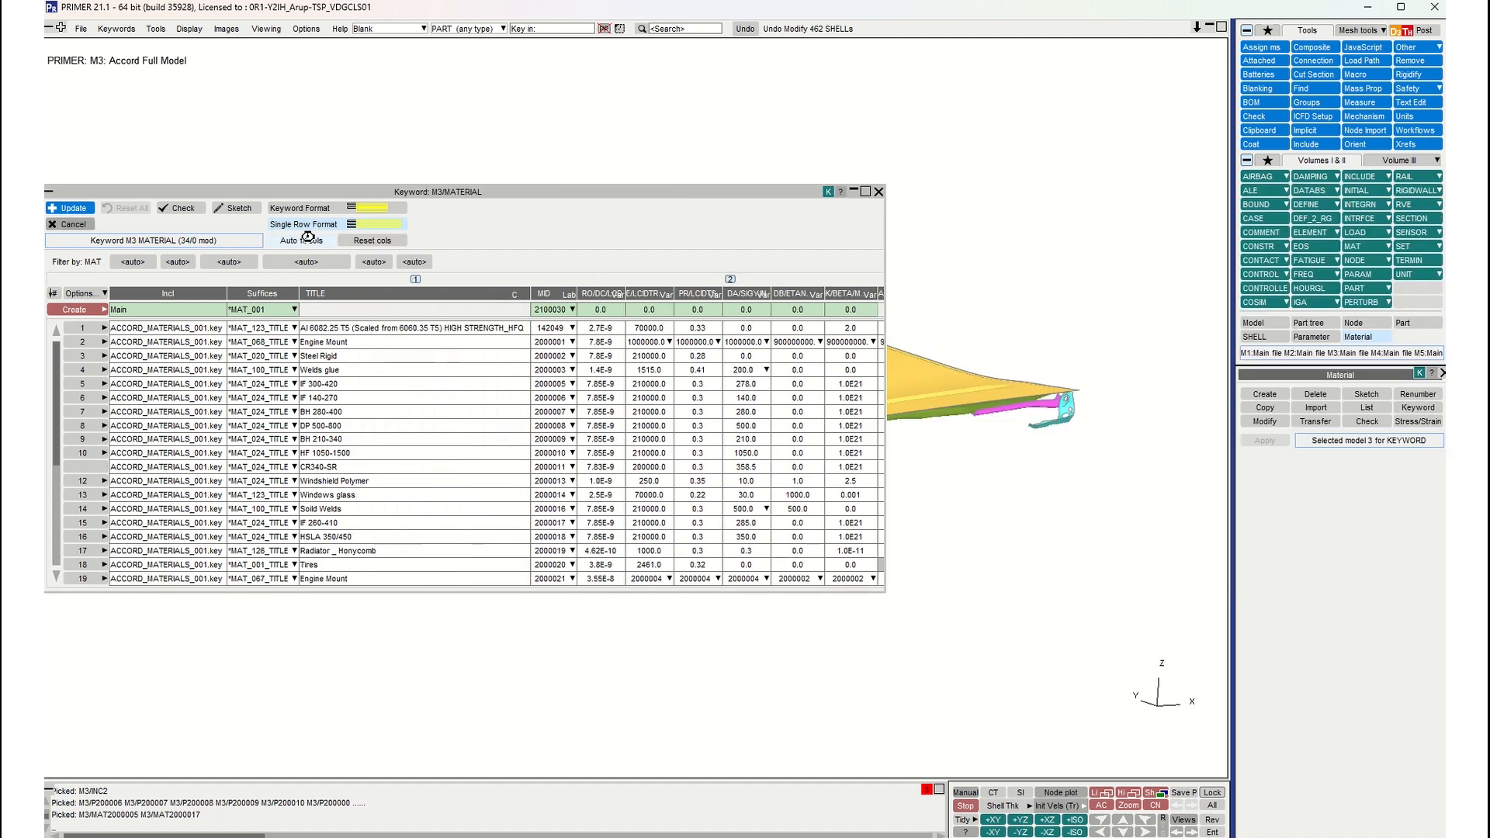
Step: Place the text cursor within the title of material row 1 and select the whole title, repeating this once
{"action": "left_click", "coordinate": [440, 329]}
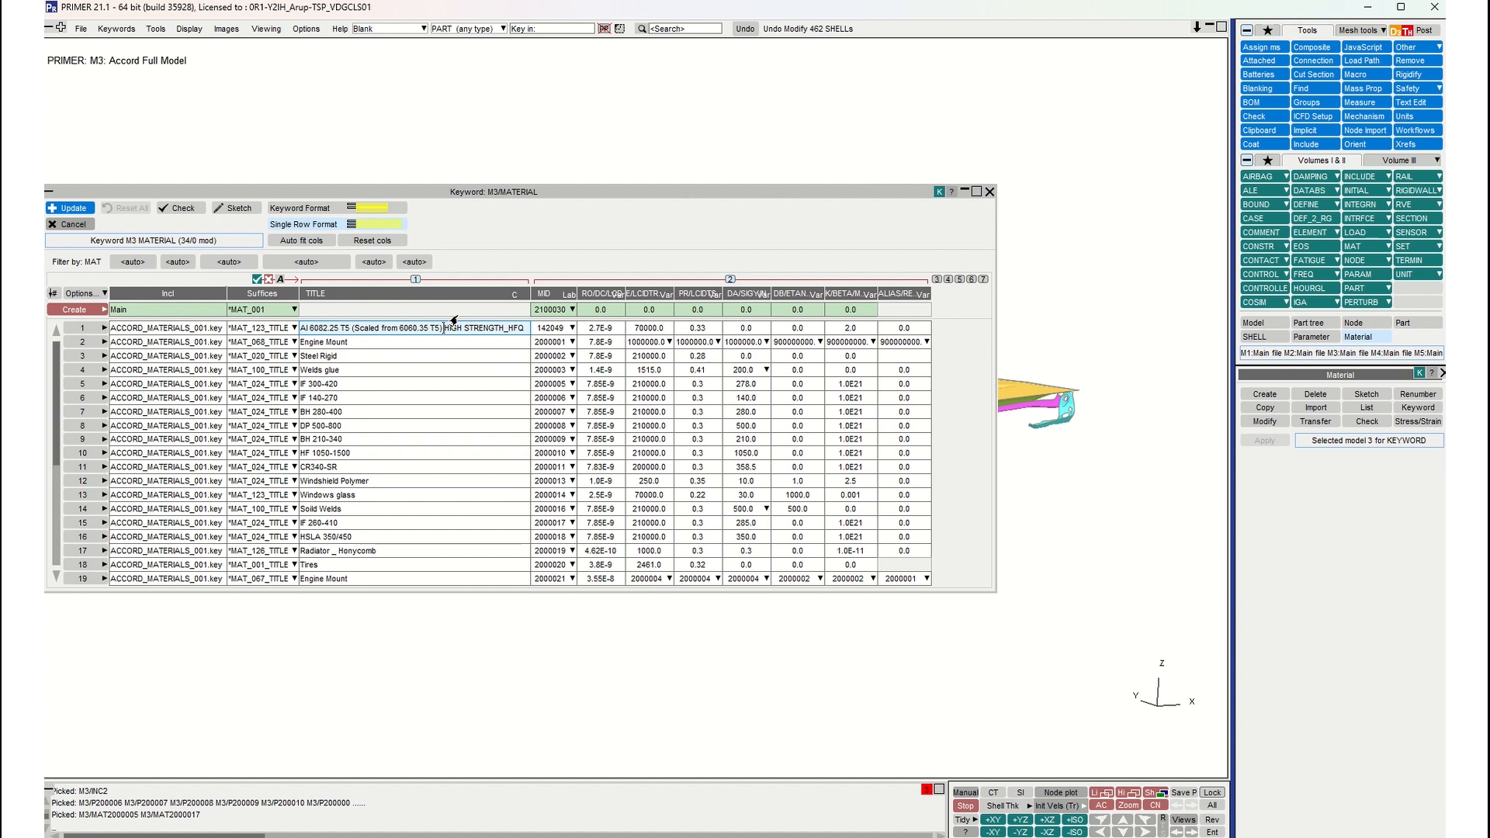
{"action": "key", "text": "ctrl+a"}
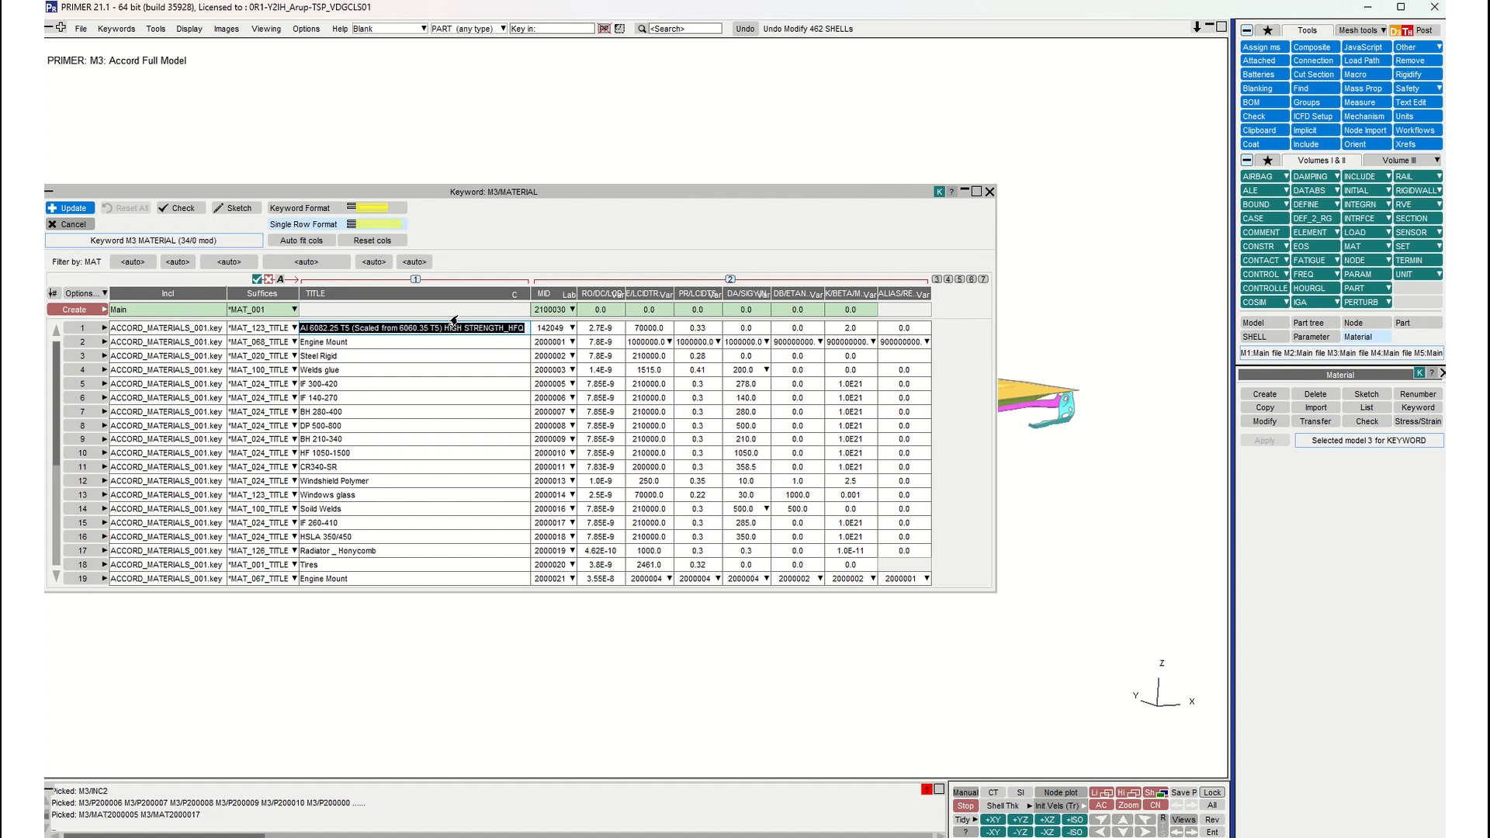
{"action": "left_click", "coordinate": [472, 329]}
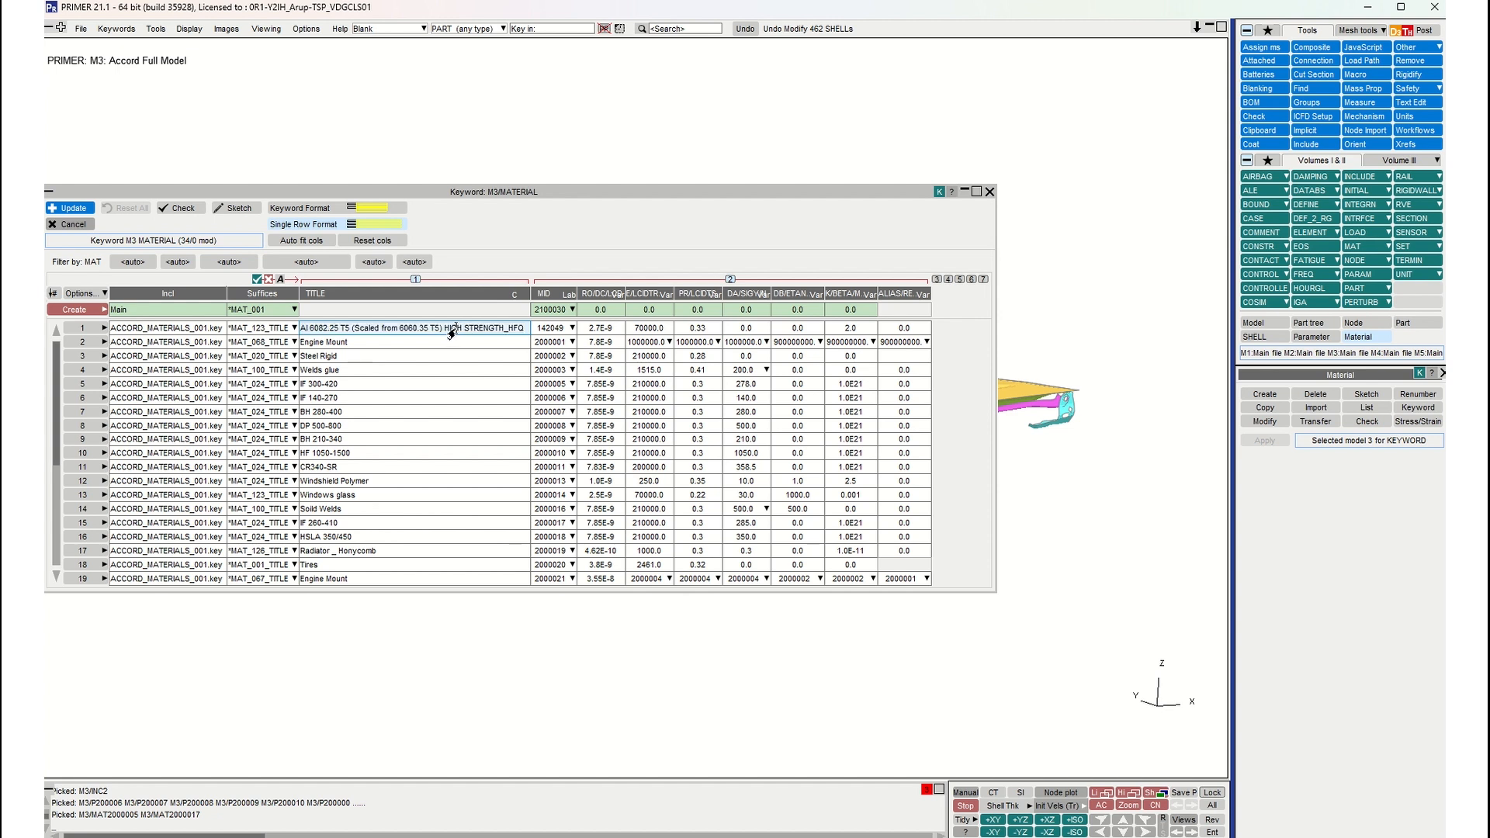
{"action": "key", "text": "ctrl+a"}
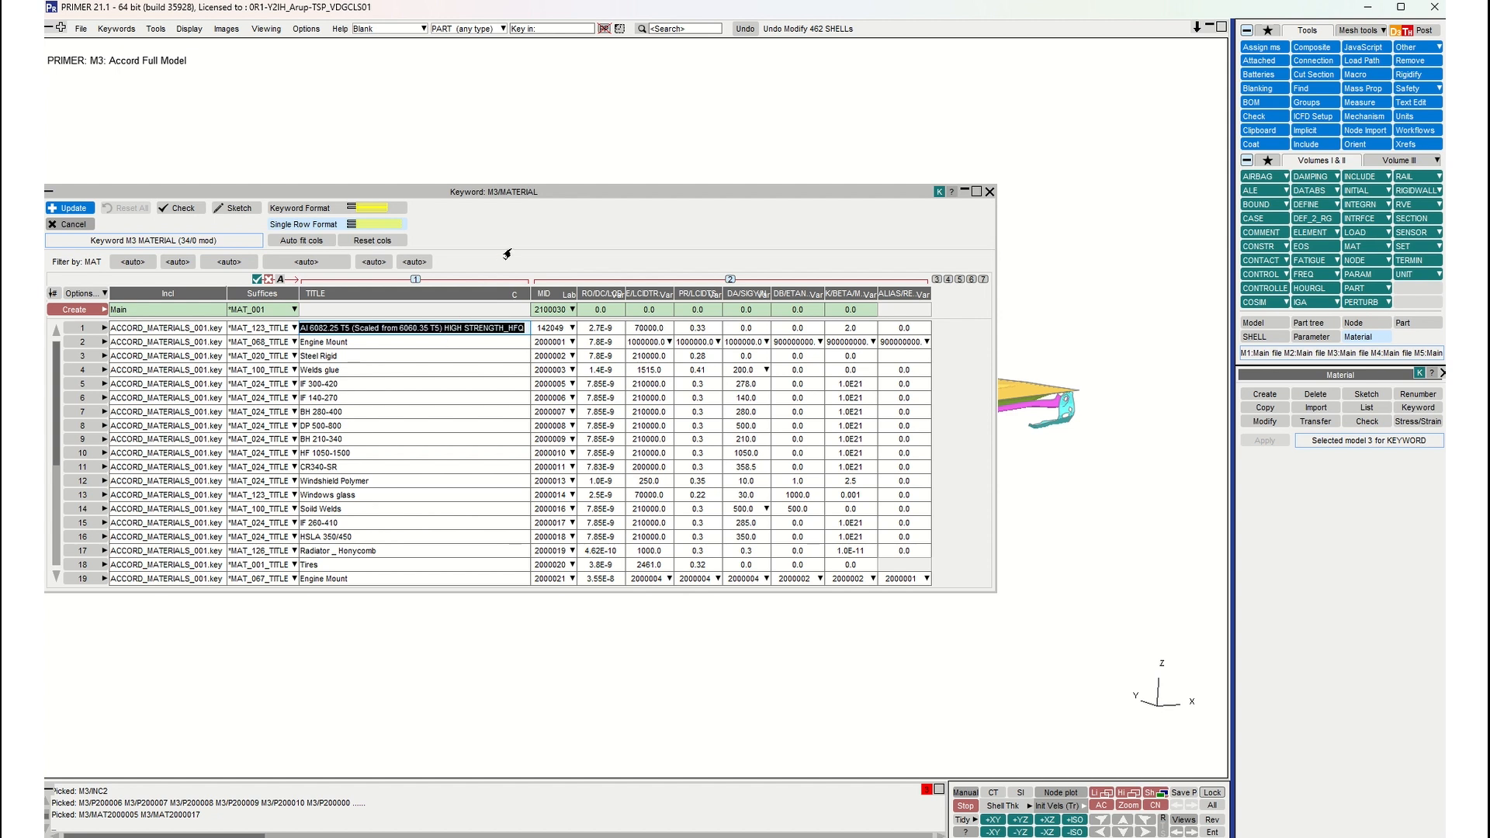
Step: Select individual words in the title of material row 1, starting with HIGH, and finish by selecting the entire title
{"action": "double_click", "coordinate": [453, 328]}
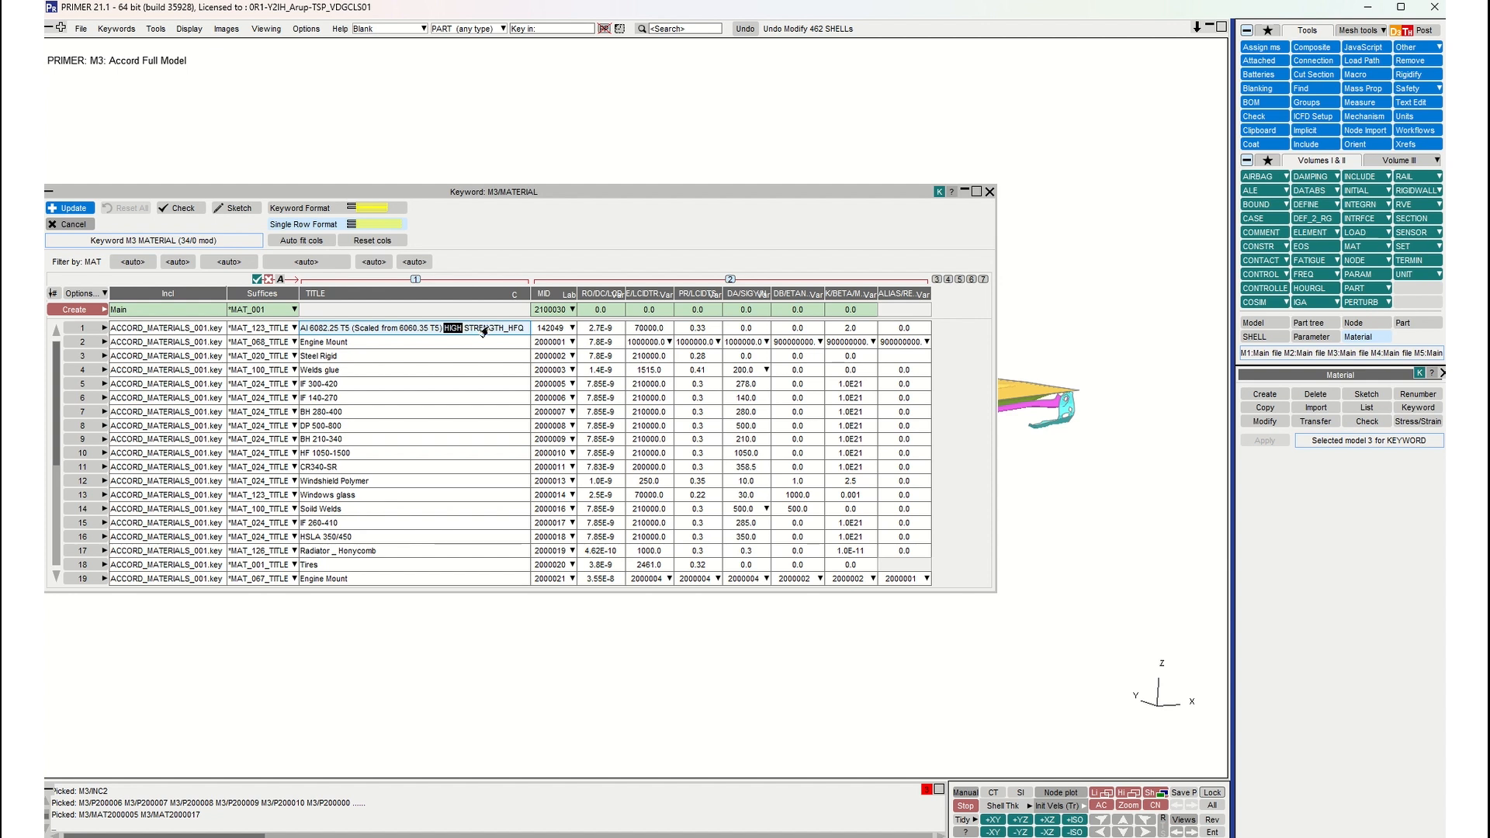
{"action": "double_click", "coordinate": [411, 328]}
{"action": "double_click", "coordinate": [369, 329]}
{"action": "triple_click", "coordinate": [439, 329]}
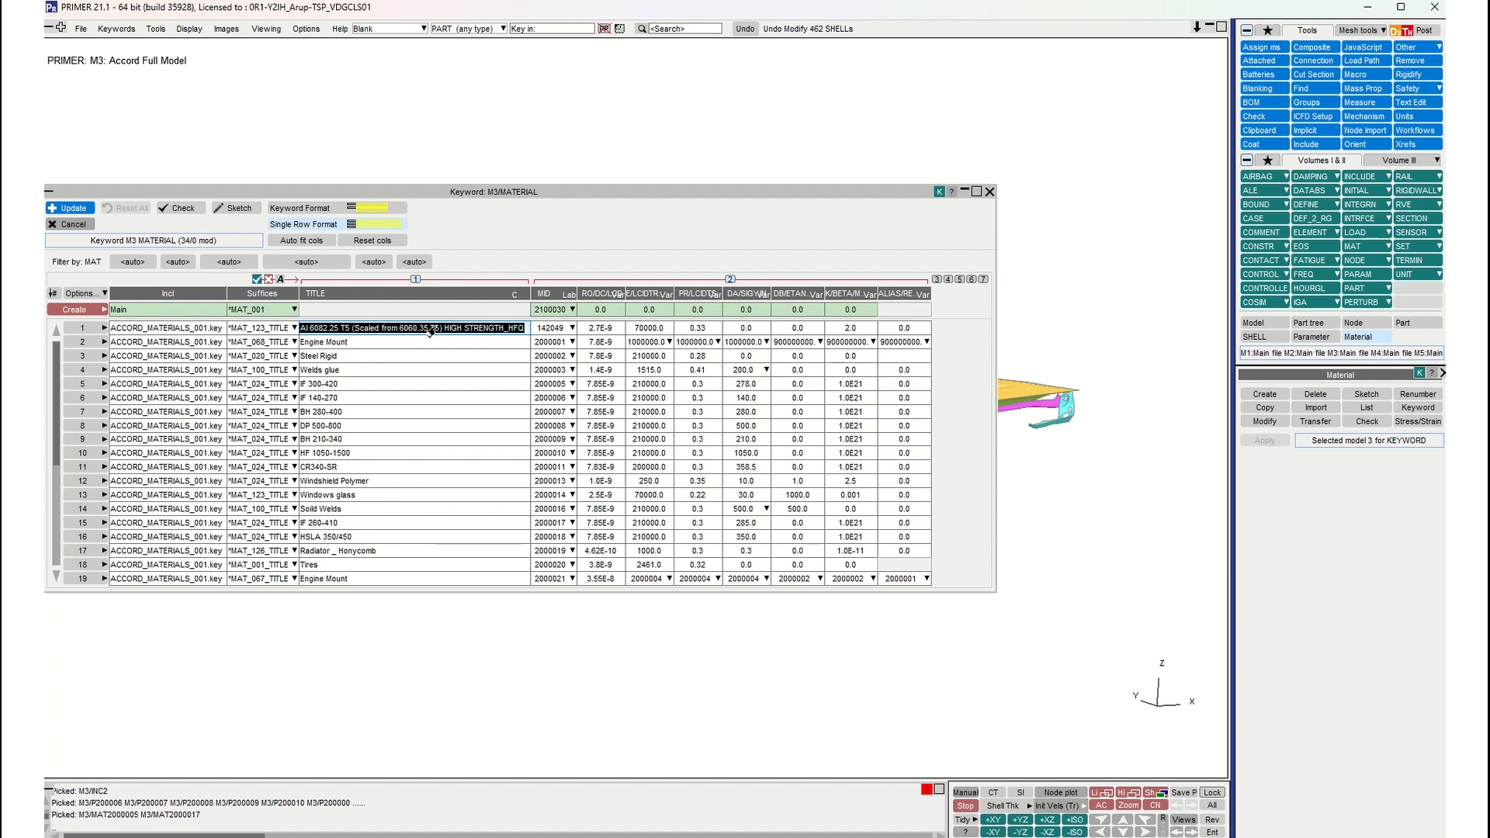
Step: Select the title text of material row 1 from just after "T5)" back to its beginning
{"action": "left_click", "coordinate": [444, 329]}
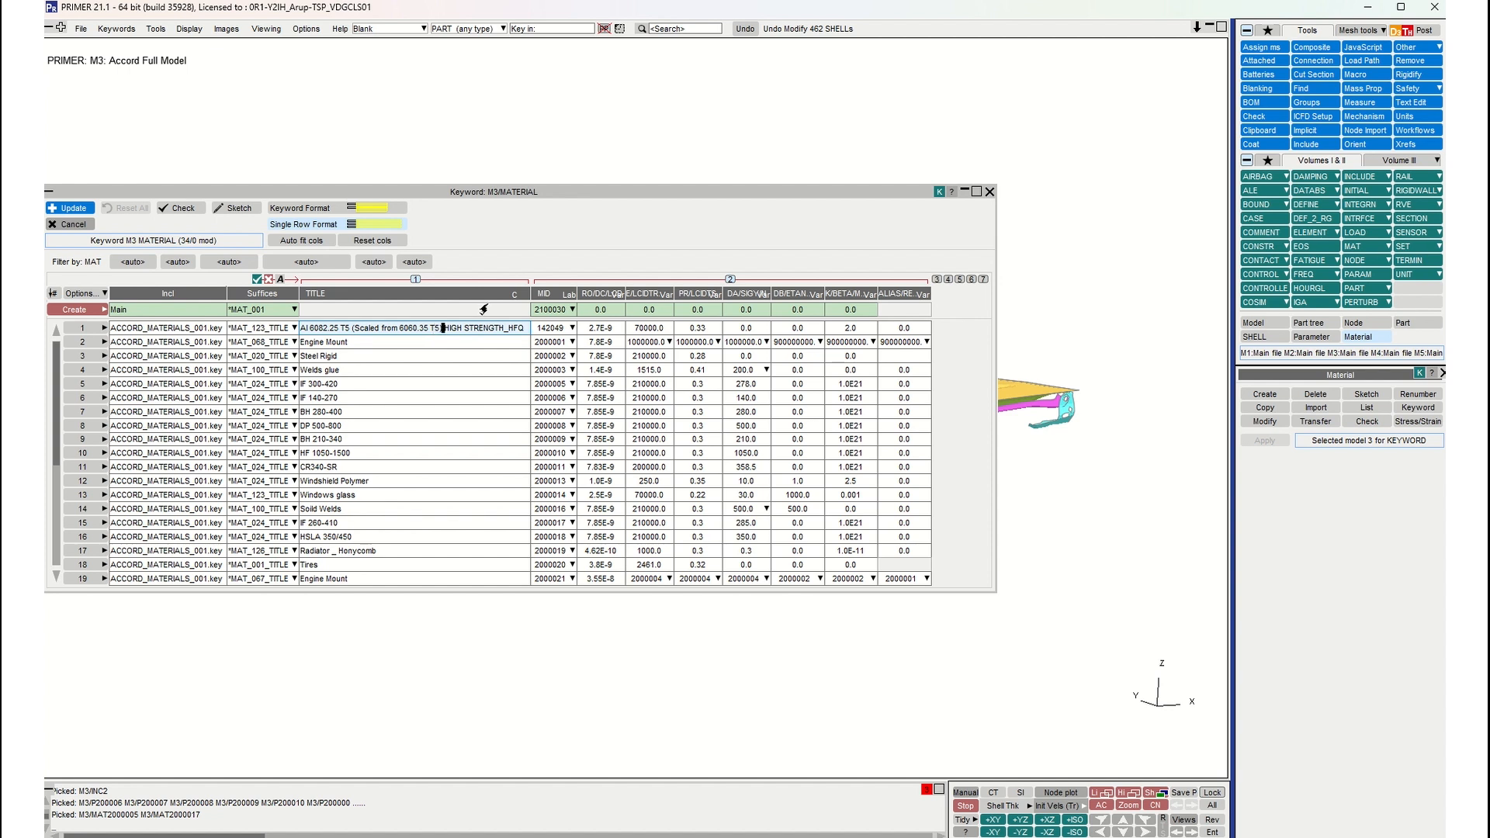
{"action": "left_click_drag", "start_coordinate": [444, 328], "coordinate": [300, 328]}
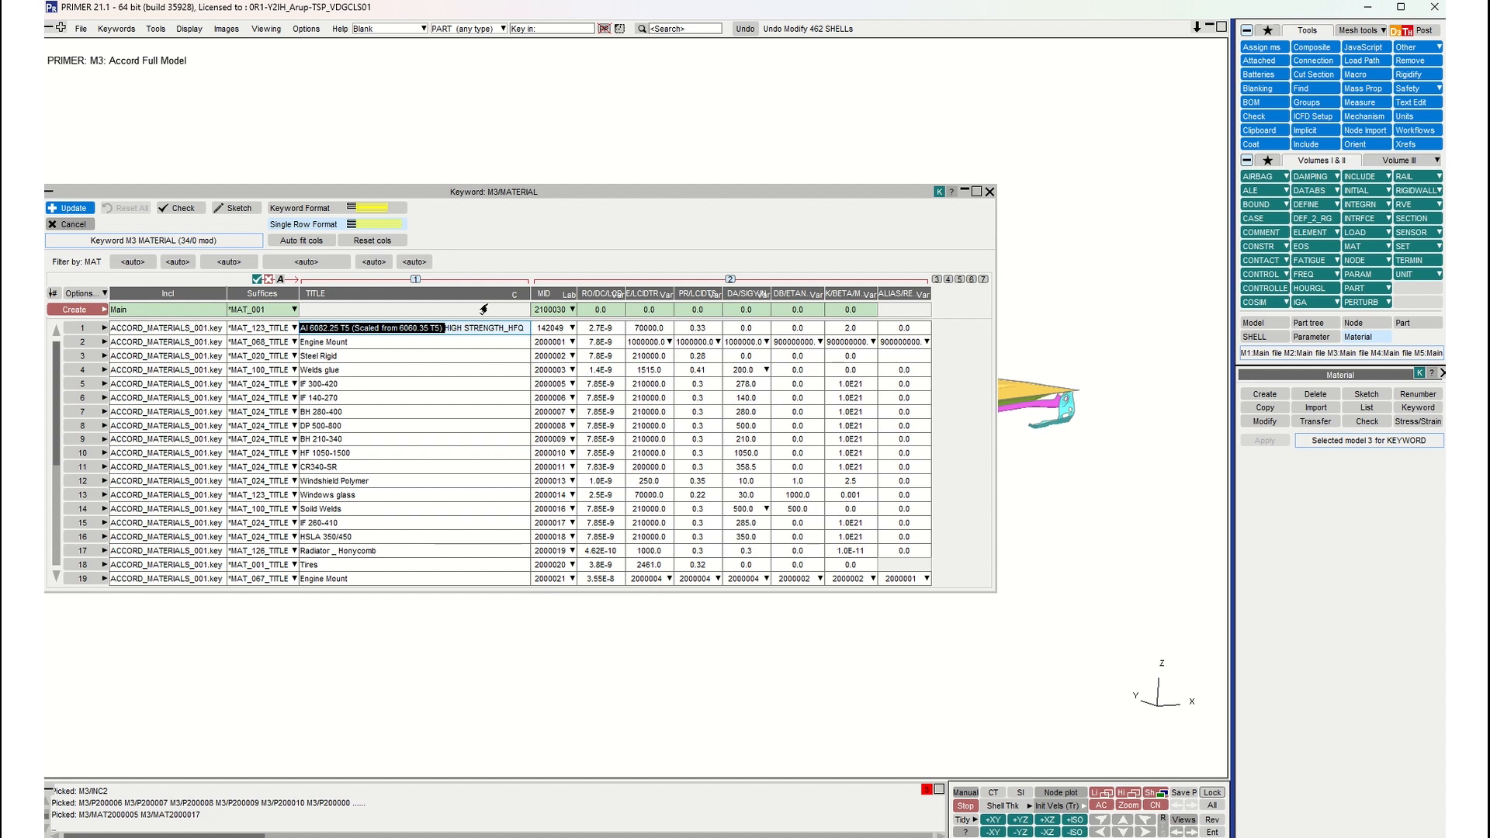
Step: Place the cursor after "T5)" in row 1's title and extend the selection backwards to the word "Scaled"
{"action": "left_click", "coordinate": [442, 330]}
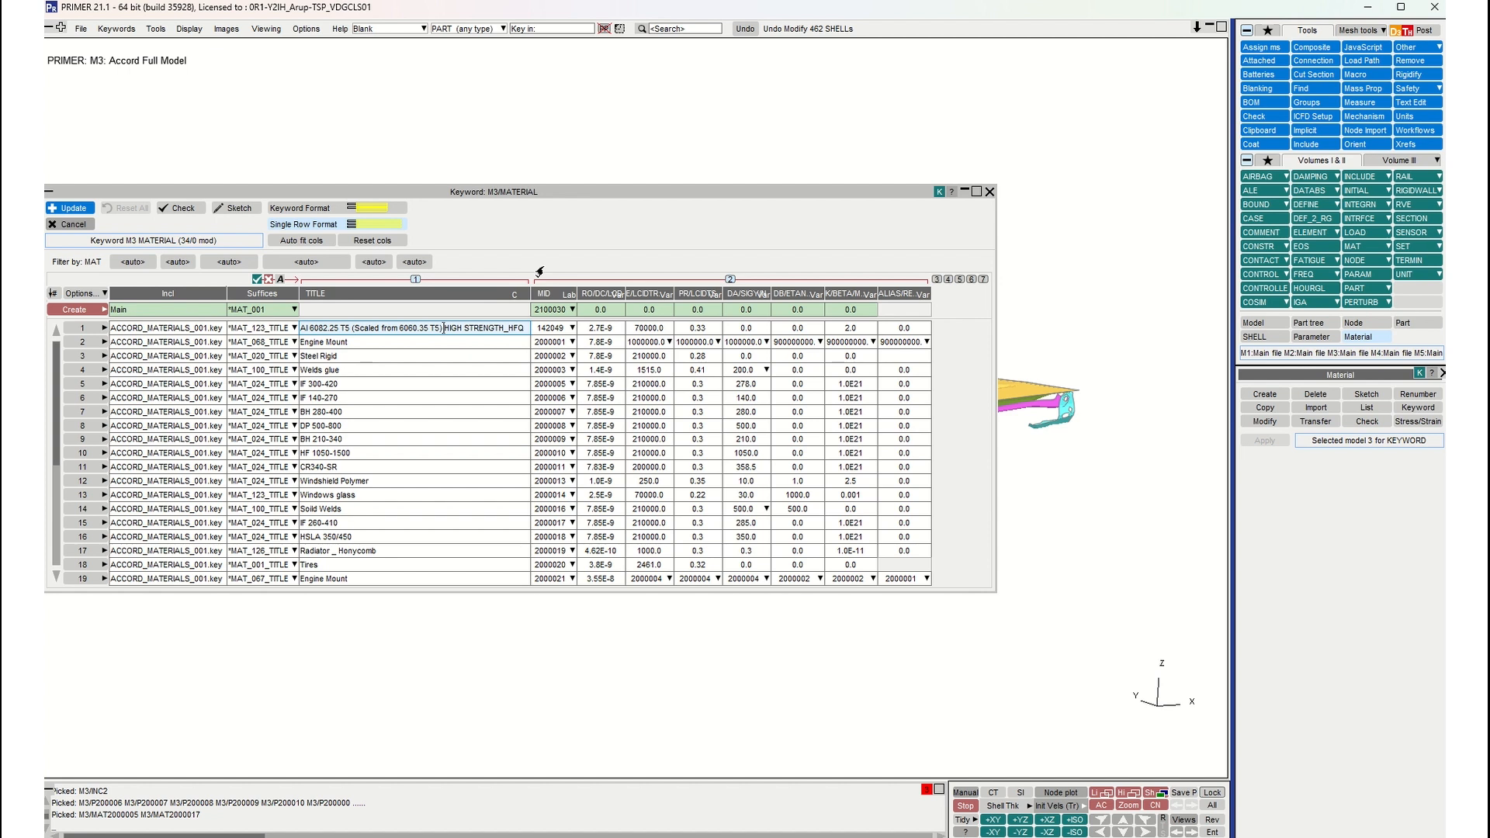
{"action": "key", "text": "shift+Left"}
{"action": "key", "text": "shift+Left"}
{"action": "key", "text": "shift+Left"}
{"action": "key", "text": "shift+Left"}
{"action": "key", "text": "shift+Left"}
{"action": "key", "text": "shift+Left"}
{"action": "key", "text": "shift+Left"}
{"action": "key", "text": "shift+Left"}
{"action": "key", "text": "shift+Left"}
{"action": "key", "text": "shift+Left"}
{"action": "key", "text": "shift+Left"}
{"action": "key", "text": "shift+Left"}
{"action": "key", "text": "shift+Left"}
{"action": "key", "text": "shift+Left"}
{"action": "key", "text": "shift+Left"}
{"action": "key", "text": "shift+Left"}
{"action": "key", "text": "shift+Left"}
{"action": "key", "text": "shift+Left"}
{"action": "key", "text": "shift+Left"}
{"action": "key", "text": "shift+Left"}
{"action": "key", "text": "shift+Left"}
{"action": "key", "text": "shift+Left"}
{"action": "key", "text": "shift+Left"}
{"action": "key", "text": "shift+Left"}
{"action": "key", "text": "shift+Left"}
{"action": "key", "text": "shift+Left"}
{"action": "key", "text": "shift+Left"}
{"action": "key", "text": "shift+Left"}
{"action": "key", "text": "shift+Left"}
{"action": "key", "text": "shift+Left"}
{"action": "key", "text": "shift+Left"}
{"action": "key", "text": "shift+Left"}
{"action": "key", "text": "shift+Left"}
{"action": "key", "text": "shift+Left"}
{"action": "key", "text": "shift+Left"}
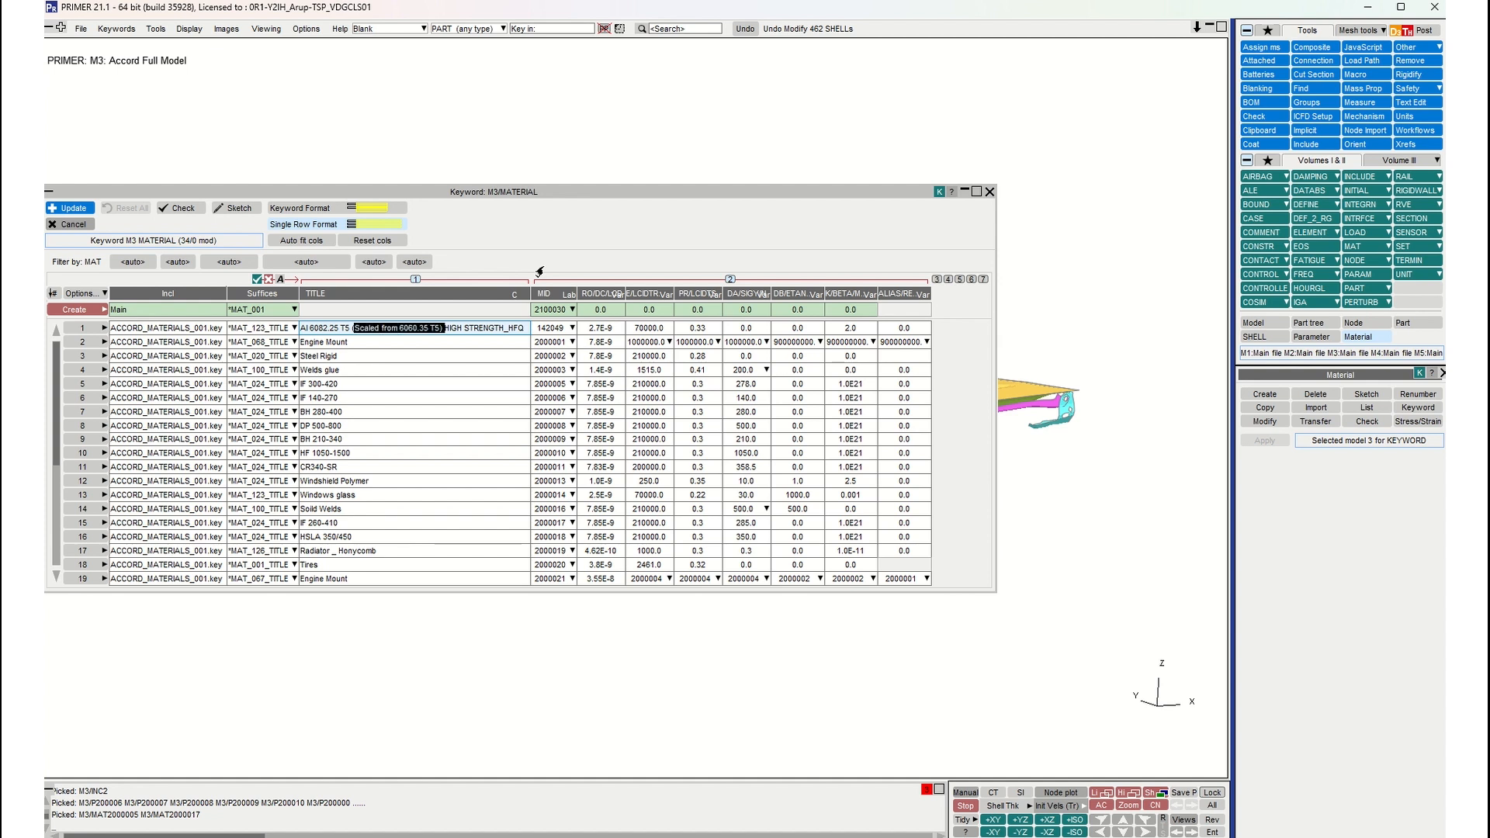
Step: Extend and shrink the text selection in material row 1's title one character at a time, forwards, backwards and forwards again
{"action": "key", "text": "shift+Right"}
{"action": "key", "text": "shift+Right"}
{"action": "key", "text": "shift+Right"}
{"action": "key", "text": "shift+Right"}
{"action": "key", "text": "shift+Right"}
{"action": "key", "text": "shift+Right"}
{"action": "key", "text": "shift+Right"}
{"action": "key", "text": "shift+Right"}
{"action": "key", "text": "shift+Right"}
{"action": "key", "text": "shift+Right"}
{"action": "key", "text": "shift+Right"}
{"action": "key", "text": "shift+Right"}
{"action": "key", "text": "shift+Right"}
{"action": "key", "text": "shift+Right"}
{"action": "key", "text": "shift+Right"}
{"action": "key", "text": "shift+Right"}
{"action": "key", "text": "shift+Right"}
{"action": "key", "text": "shift+Right"}
{"action": "key", "text": "shift+Right"}
{"action": "key", "text": "shift+Right"}
{"action": "key", "text": "shift+Right"}
{"action": "key", "text": "shift+Right"}
{"action": "key", "text": "shift+Right"}
{"action": "key", "text": "shift+Right"}
{"action": "key", "text": "shift+Right"}
{"action": "key", "text": "shift+Right"}
{"action": "key", "text": "shift+Right"}
{"action": "key", "text": "shift+Right"}
{"action": "key", "text": "shift+Right"}
{"action": "key", "text": "shift+Right"}
{"action": "key", "text": "shift+Right"}
{"action": "key", "text": "shift+Right"}
{"action": "key", "text": "shift+Right"}
{"action": "key", "text": "shift+Left"}
{"action": "key", "text": "shift+Left"}
{"action": "key", "text": "shift+Left"}
{"action": "key", "text": "shift+Left"}
{"action": "key", "text": "shift+Left"}
{"action": "key", "text": "shift+Left"}
{"action": "key", "text": "shift+Left"}
{"action": "key", "text": "shift+Left"}
{"action": "key", "text": "shift+Left"}
{"action": "key", "text": "shift+Left"}
{"action": "key", "text": "shift+Left"}
{"action": "key", "text": "shift+Left"}
{"action": "key", "text": "shift+Left"}
{"action": "key", "text": "shift+Left"}
{"action": "key", "text": "shift+Left"}
{"action": "key", "text": "shift+Left"}
{"action": "key", "text": "shift+Left"}
{"action": "key", "text": "shift+Left"}
{"action": "key", "text": "shift+Left"}
{"action": "key", "text": "shift+Left"}
{"action": "key", "text": "shift+Left"}
{"action": "key", "text": "shift+Left"}
{"action": "key", "text": "shift+Left"}
{"action": "key", "text": "shift+Left"}
{"action": "key", "text": "shift+Left"}
{"action": "key", "text": "shift+Left"}
{"action": "key", "text": "shift+Left"}
{"action": "key", "text": "shift+Left"}
{"action": "key", "text": "shift+Left"}
{"action": "key", "text": "shift+Left"}
{"action": "key", "text": "shift+Left"}
{"action": "key", "text": "shift+Left"}
{"action": "key", "text": "shift+Left"}
{"action": "key", "text": "shift+Left"}
{"action": "key", "text": "shift+Right"}
{"action": "key", "text": "shift+Right"}
{"action": "key", "text": "shift+Right"}
{"action": "key", "text": "shift+Right"}
{"action": "key", "text": "shift+Right"}
{"action": "key", "text": "shift+Right"}
{"action": "key", "text": "shift+Right"}
{"action": "key", "text": "shift+Right"}
{"action": "key", "text": "shift+Right"}
{"action": "key", "text": "shift+Right"}
{"action": "key", "text": "shift+Right"}
{"action": "key", "text": "shift+Right"}
{"action": "key", "text": "shift+Right"}
{"action": "key", "text": "shift+Right"}
{"action": "key", "text": "shift+Right"}
{"action": "key", "text": "shift+Right"}
{"action": "key", "text": "shift+Right"}
{"action": "key", "text": "shift+Right"}
{"action": "key", "text": "shift+Right"}
{"action": "key", "text": "shift+Right"}
{"action": "key", "text": "shift+Right"}
{"action": "key", "text": "shift+Right"}
{"action": "key", "text": "shift+Right"}
{"action": "key", "text": "shift+Right"}
{"action": "key", "text": "shift+Right"}
{"action": "key", "text": "shift+Right"}
{"action": "key", "text": "shift+Right"}
{"action": "key", "text": "shift+Right"}
{"action": "key", "text": "shift+Right"}
{"action": "key", "text": "shift+Right"}
{"action": "key", "text": "shift+Right"}
{"action": "key", "text": "shift+Right"}
{"action": "key", "text": "shift+Right"}
{"action": "key", "text": "shift+Right"}
{"action": "key", "text": "shift+Right"}
{"action": "key", "text": "shift+Right"}
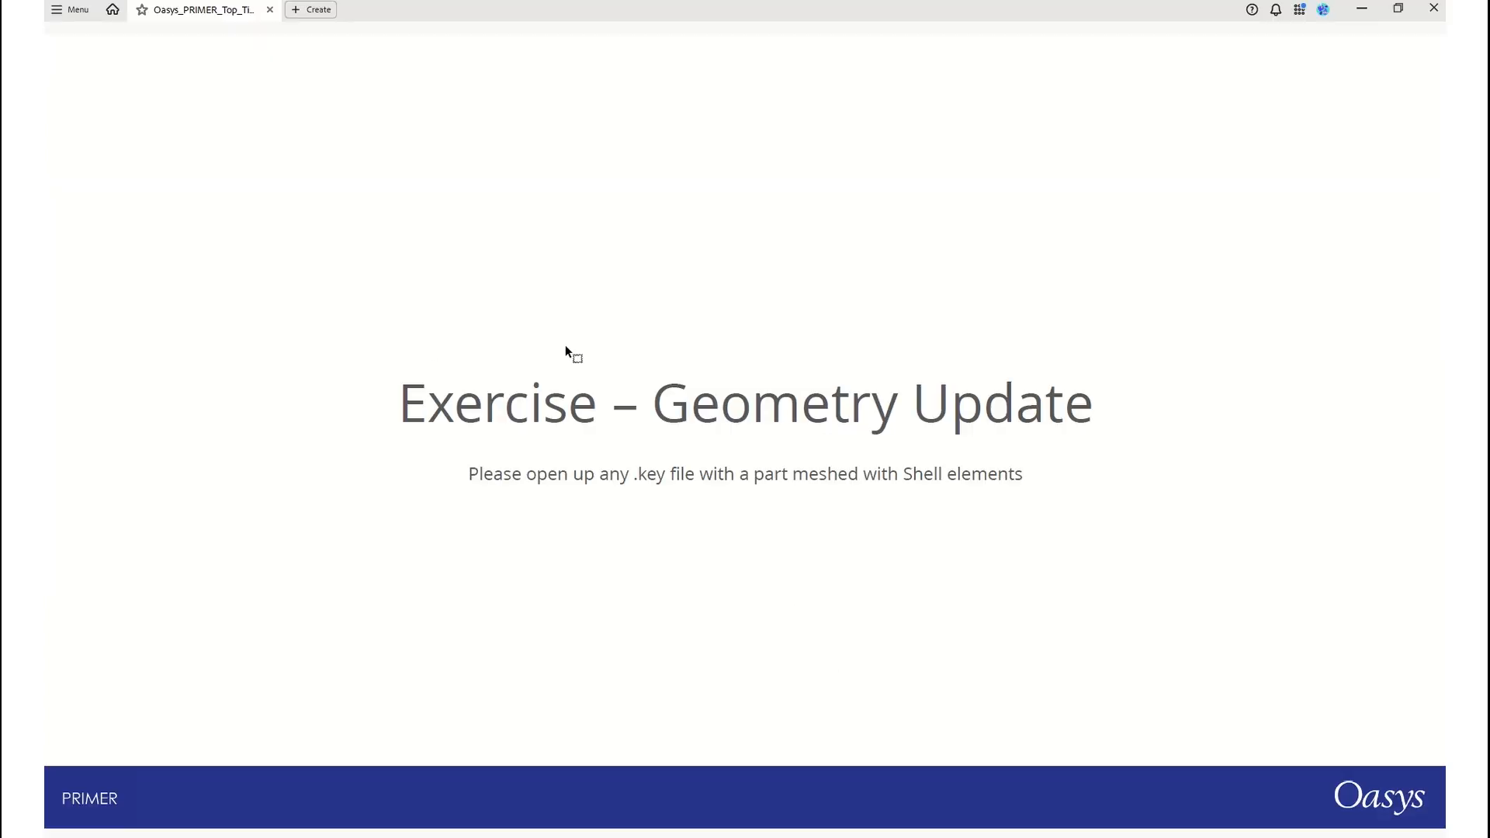
{"action": "key", "text": "Left"}
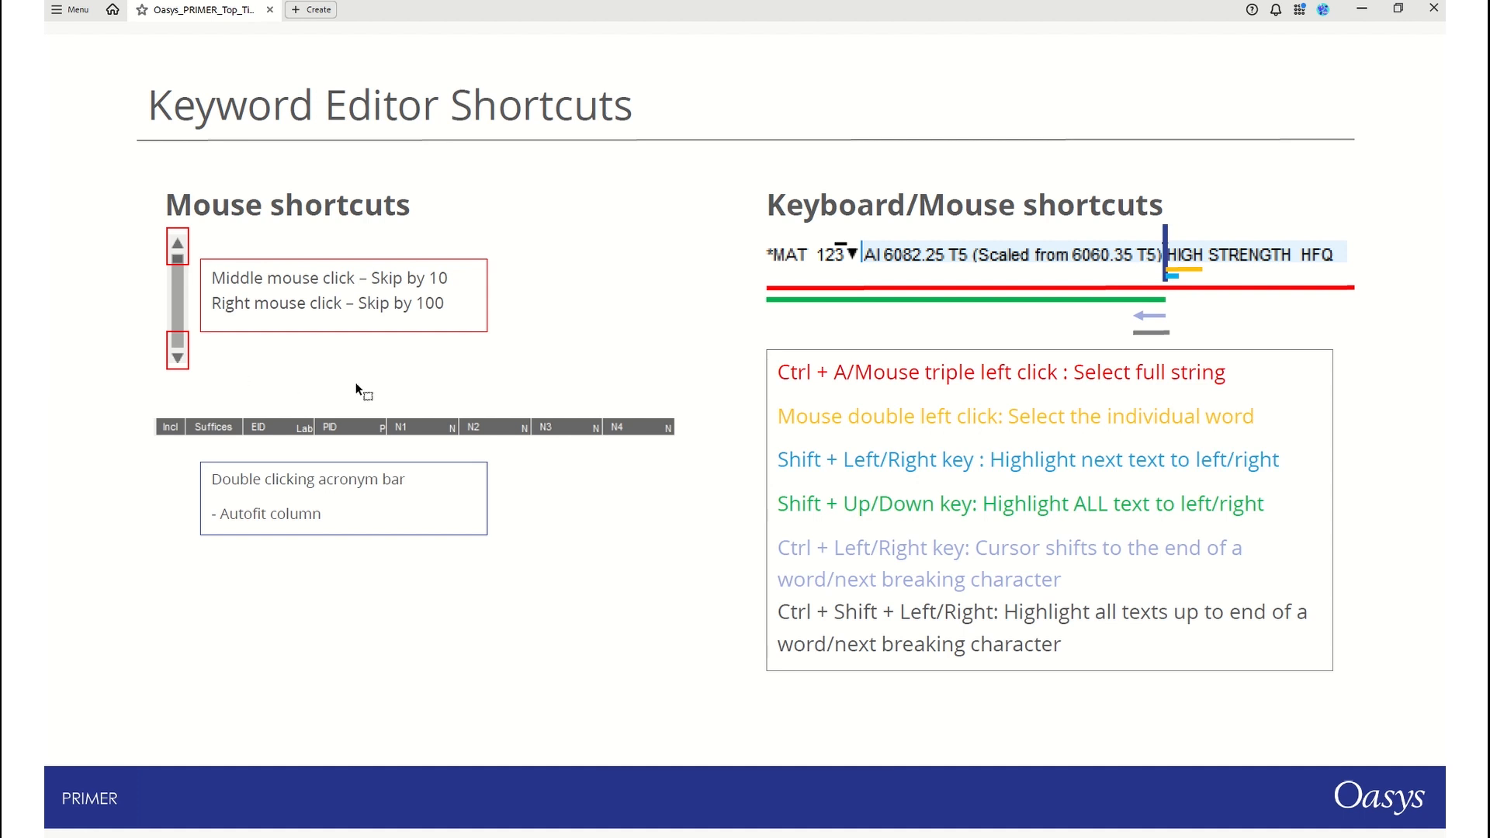
{"action": "scroll", "coordinate": [688, 150], "scroll_direction": "down", "scroll_amount": 1}
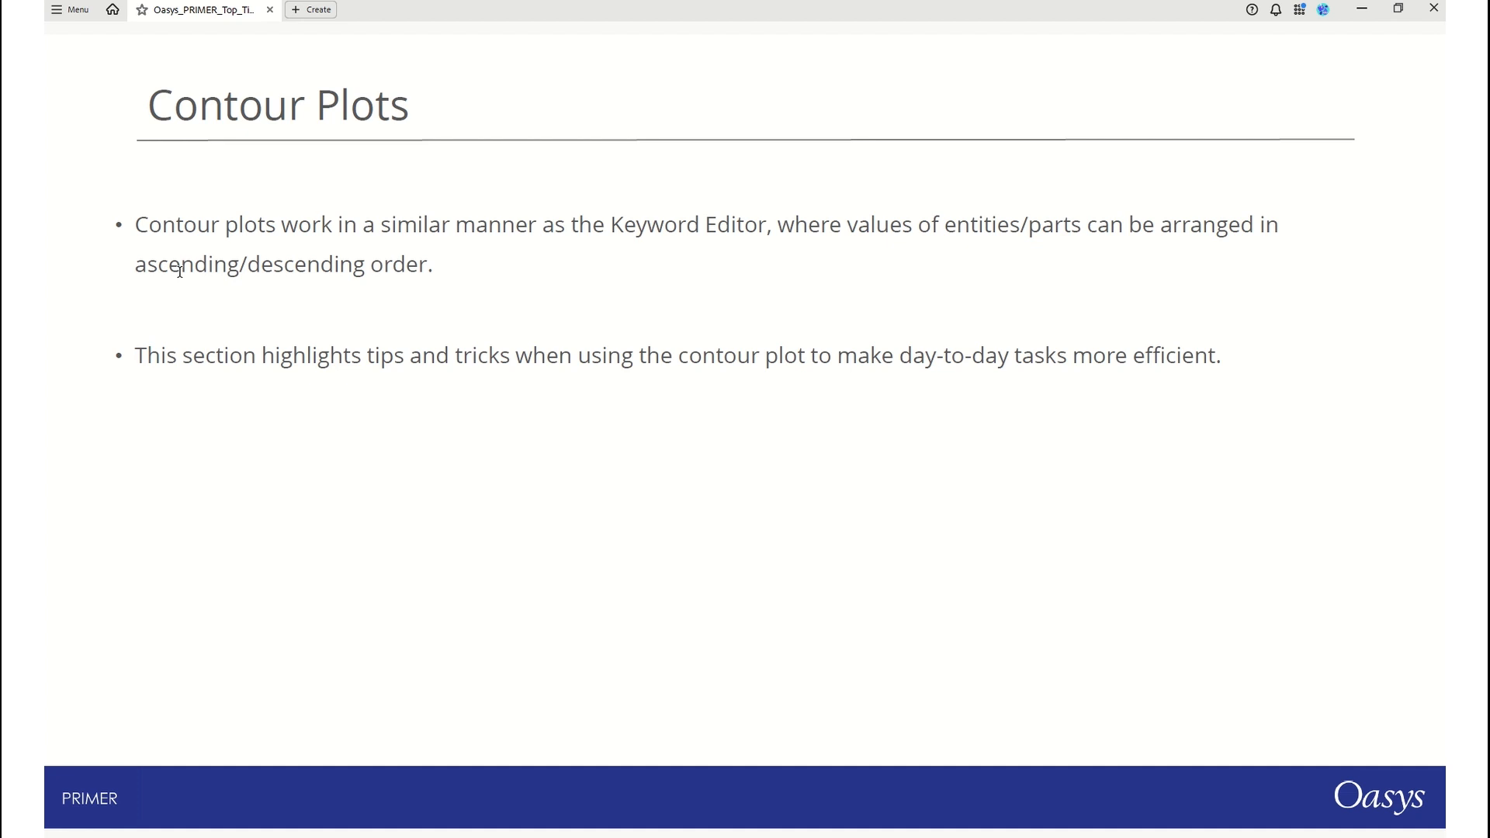
{"action": "key", "text": "Left"}
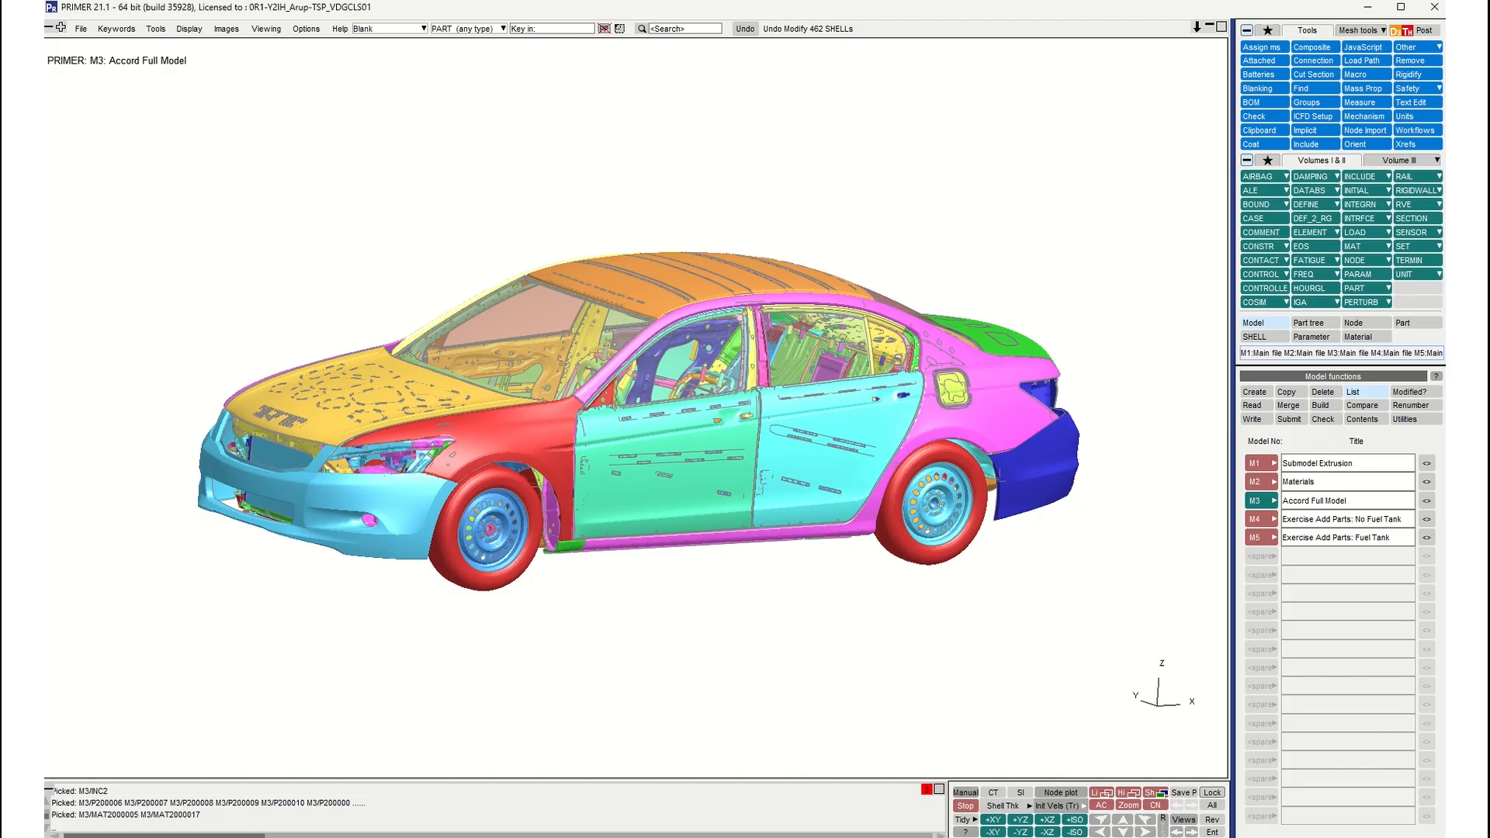
Step: Display shell thickness contours on the Accord model and examine the car from above and on its underside
{"action": "left_click_drag", "start_coordinate": [432, 471], "coordinate": [449, 471], "text": "shift"}
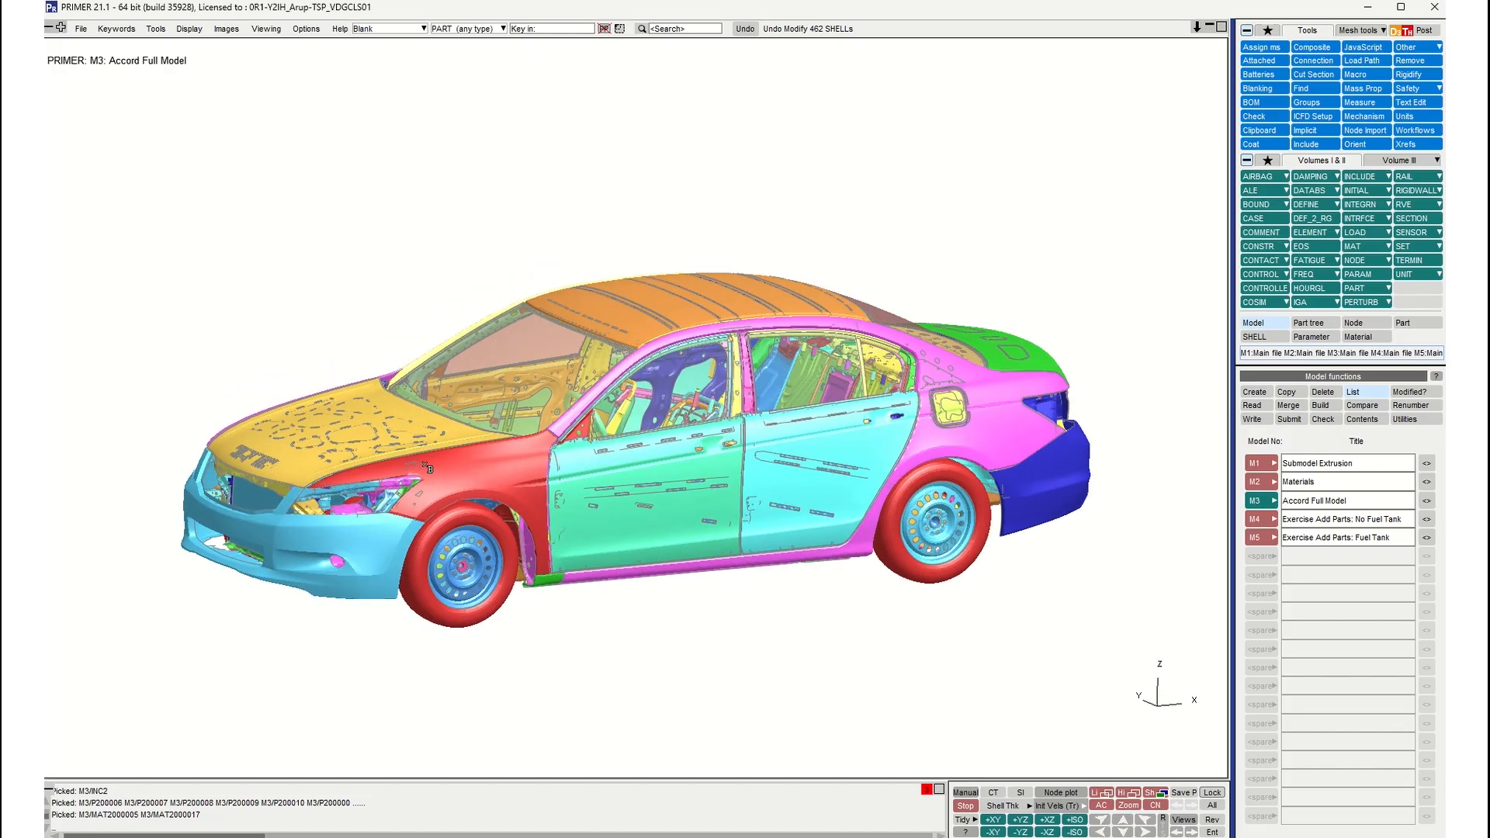
{"action": "scroll", "coordinate": [450, 471], "scroll_direction": "up", "scroll_amount": 2}
{"action": "middle_click_drag", "start_coordinate": [506, 478], "coordinate": [452, 428], "text": "shift"}
{"action": "left_click_drag", "start_coordinate": [451, 428], "coordinate": [490, 429], "text": "shift"}
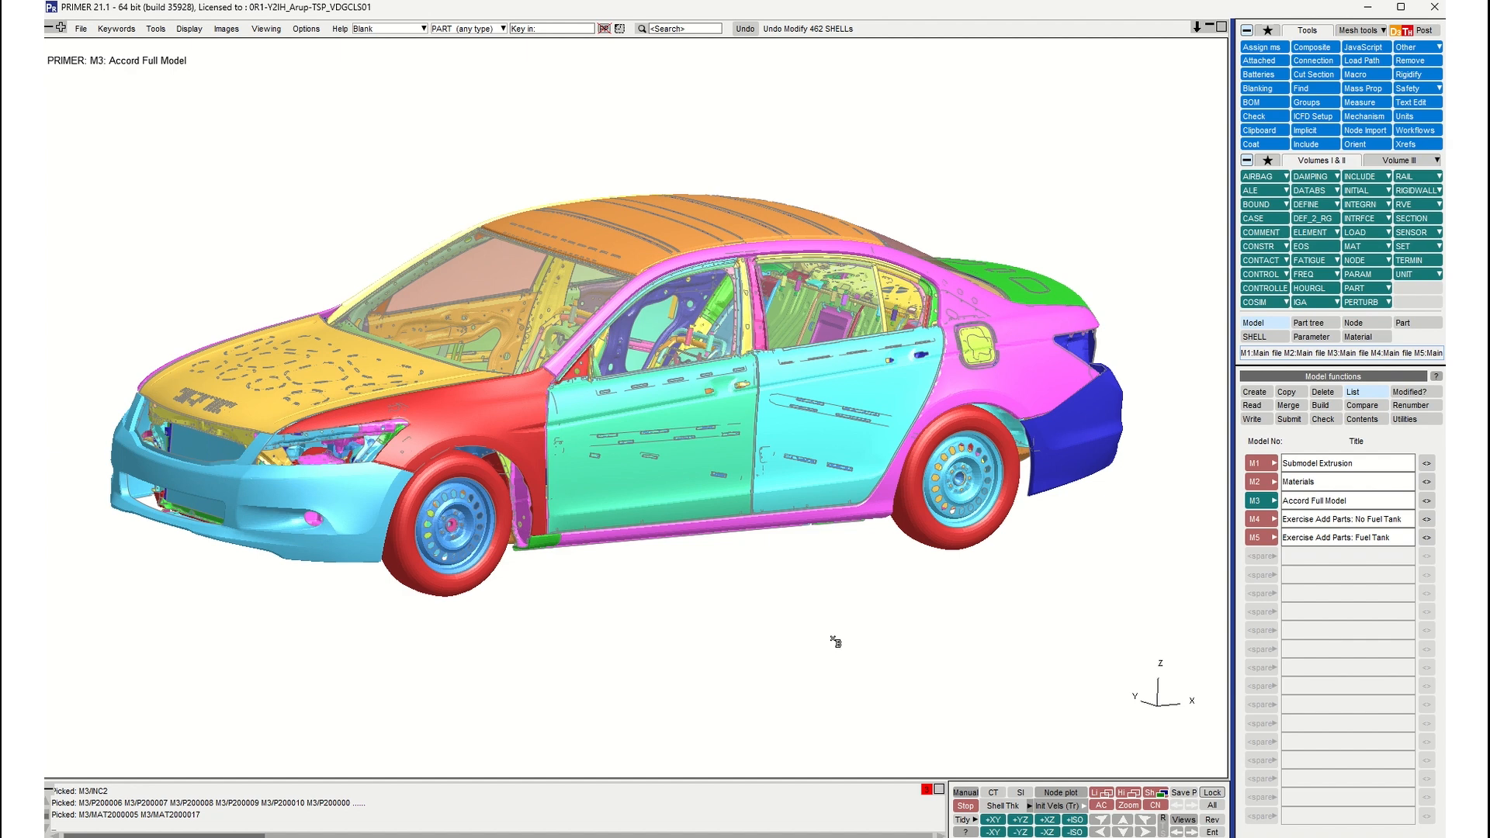
{"action": "middle_click_drag", "start_coordinate": [800, 577], "coordinate": [774, 573], "text": "shift"}
{"action": "scroll", "coordinate": [701, 555], "scroll_direction": "down", "scroll_amount": 2}
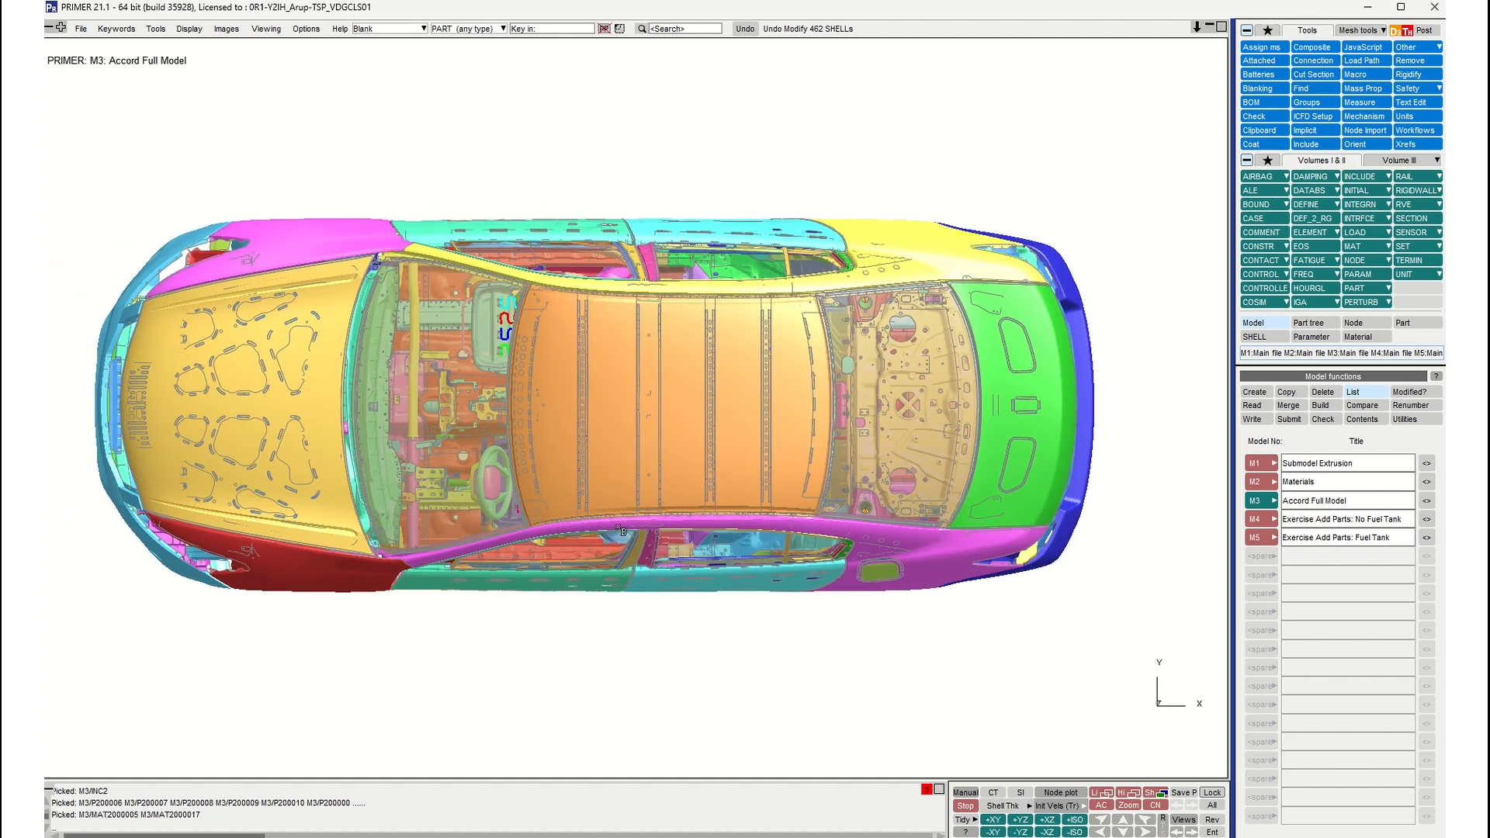
{"action": "middle_click_drag", "start_coordinate": [619, 528], "coordinate": [673, 521], "text": "shift"}
{"action": "scroll", "coordinate": [673, 521], "scroll_direction": "up", "scroll_amount": 1}
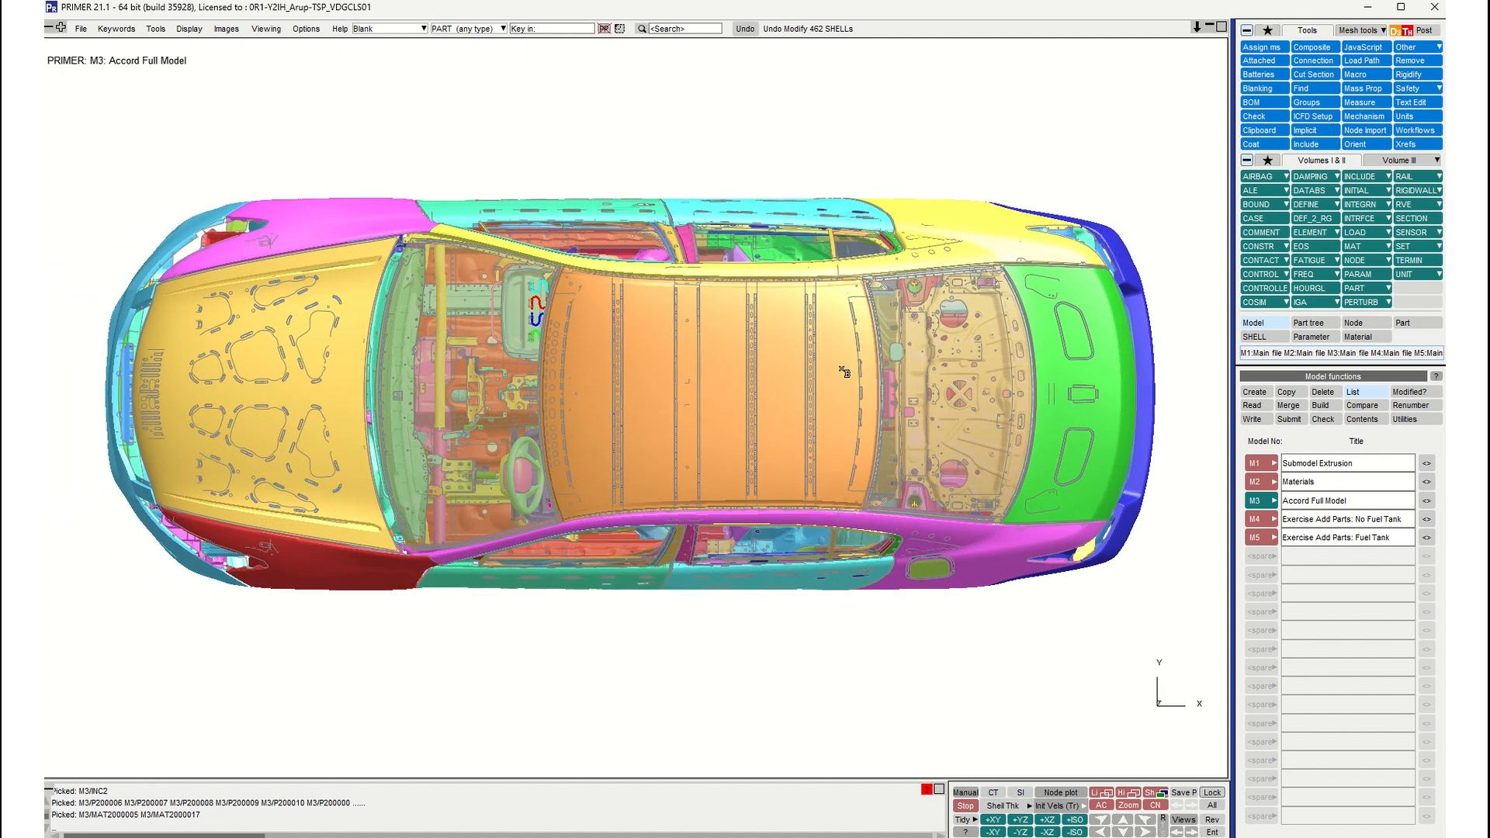
{"action": "left_click", "coordinate": [1021, 793]}
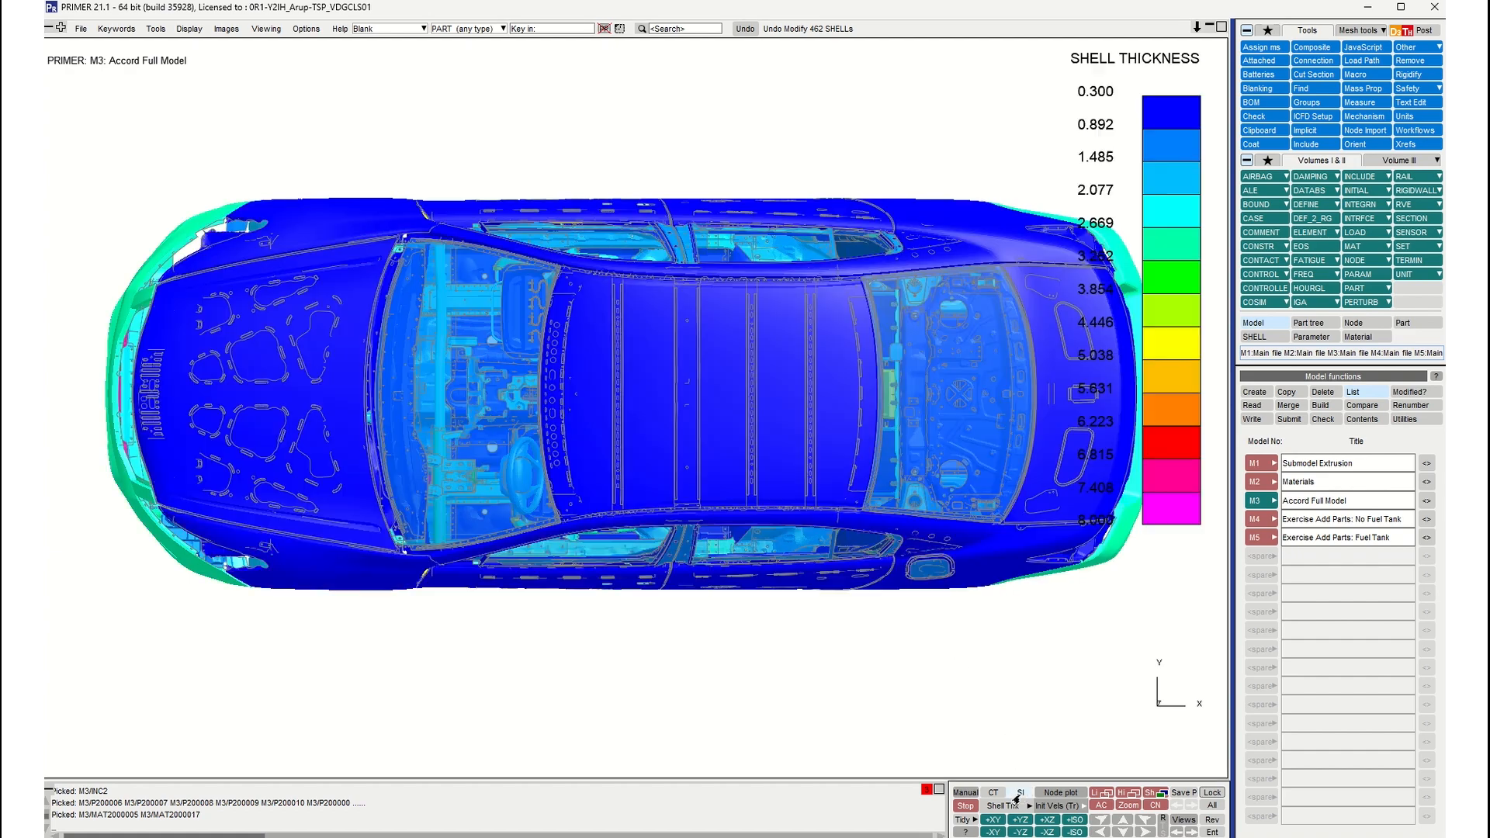
{"action": "scroll", "coordinate": [796, 511], "scroll_direction": "down", "scroll_amount": 1}
{"action": "middle_click_drag", "start_coordinate": [796, 511], "coordinate": [745, 515], "text": "shift"}
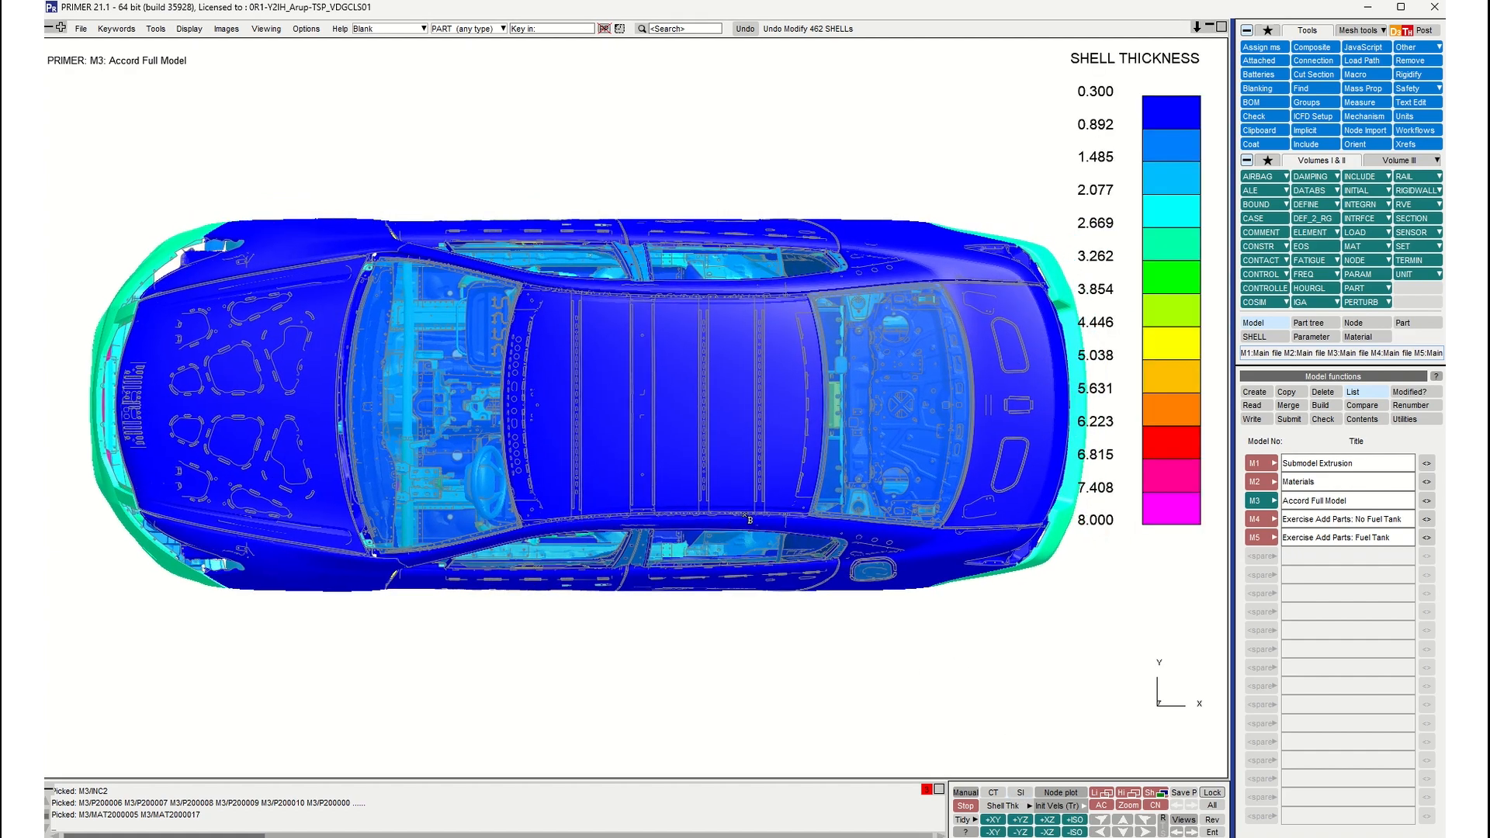
{"action": "scroll", "coordinate": [745, 515], "scroll_direction": "down", "scroll_amount": 1}
{"action": "left_click_drag", "start_coordinate": [682, 637], "coordinate": [575, 489], "text": "shift"}
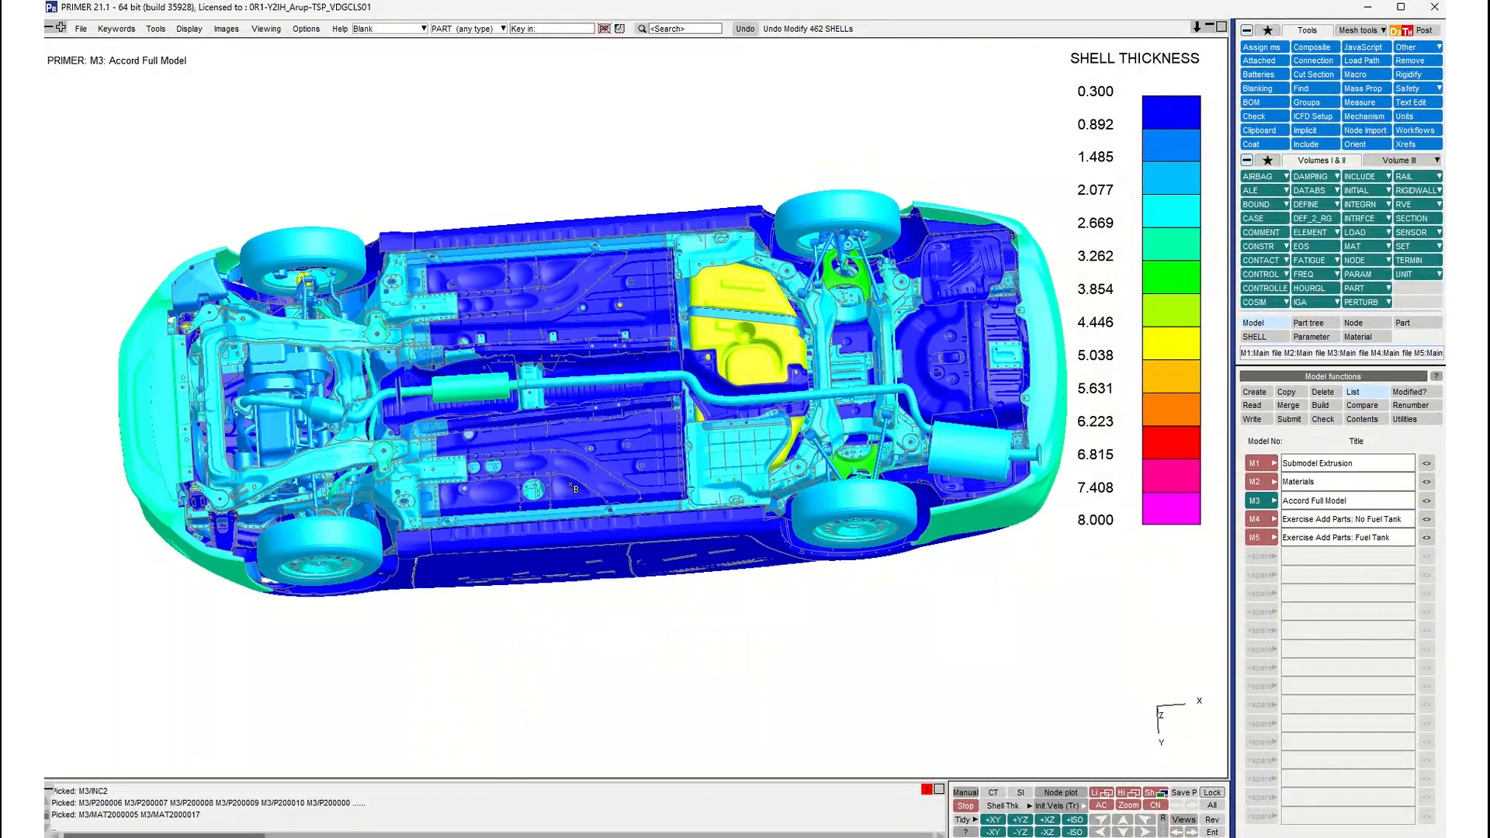
Step: Switch the contour plot to the Yield Stress material property and view the car from above
{"action": "left_click", "coordinate": [1013, 804]}
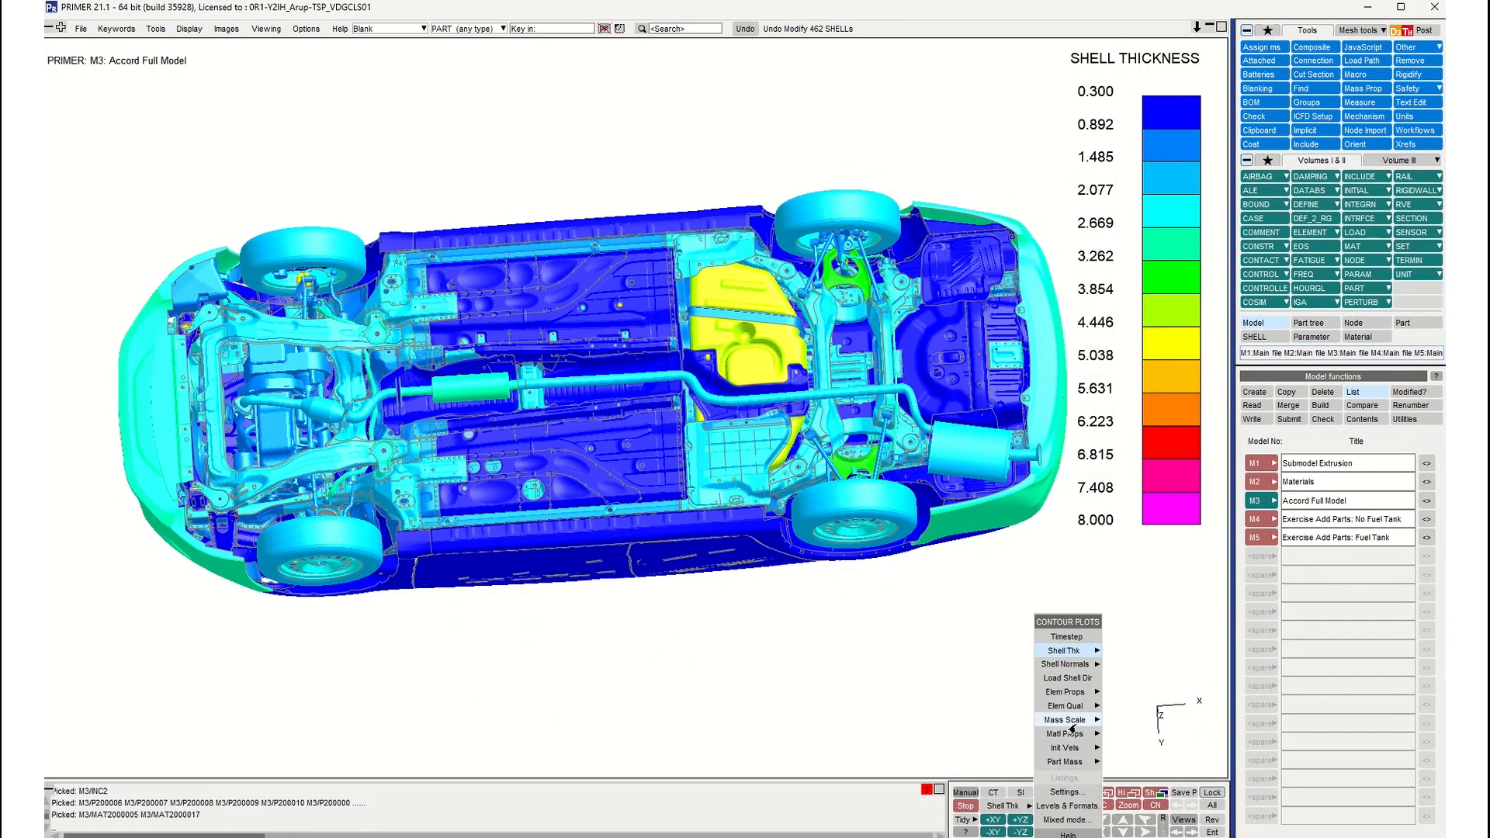
{"action": "mouse_move", "coordinate": [1072, 722]}
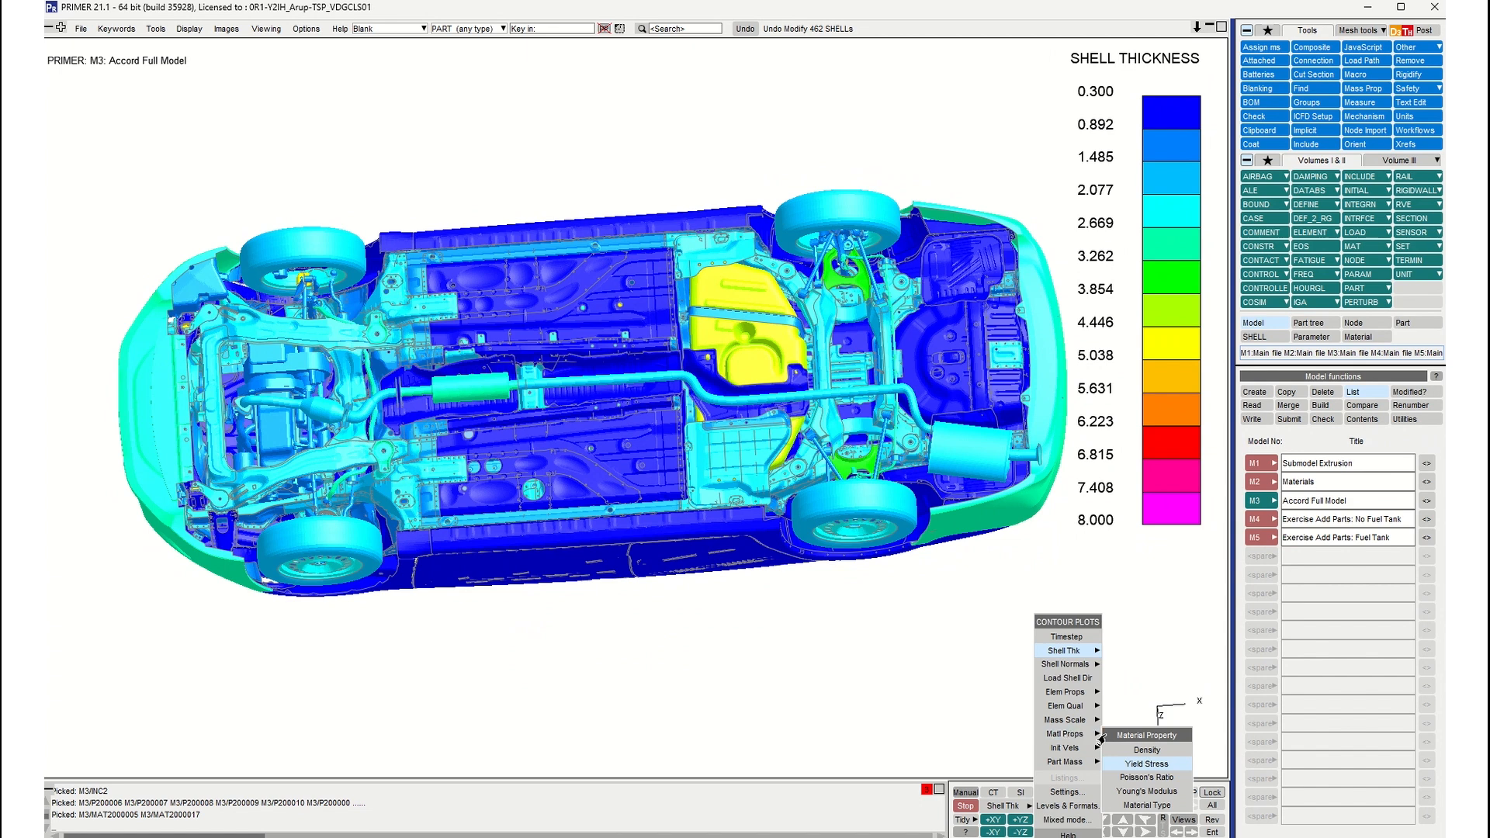
{"action": "left_click", "coordinate": [1133, 765]}
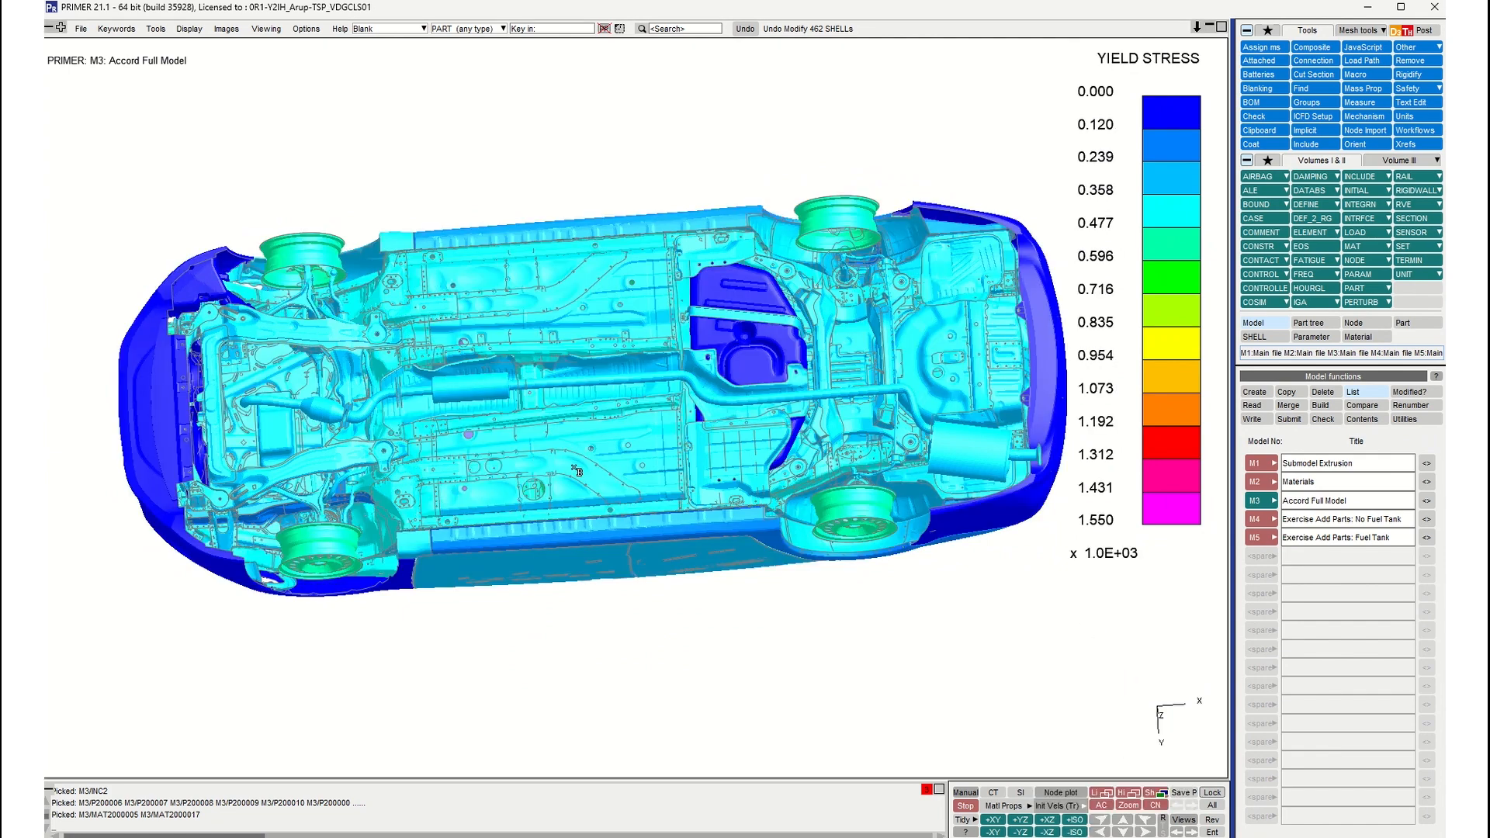
{"action": "left_click_drag", "start_coordinate": [590, 261], "coordinate": [260, 269], "text": "shift"}
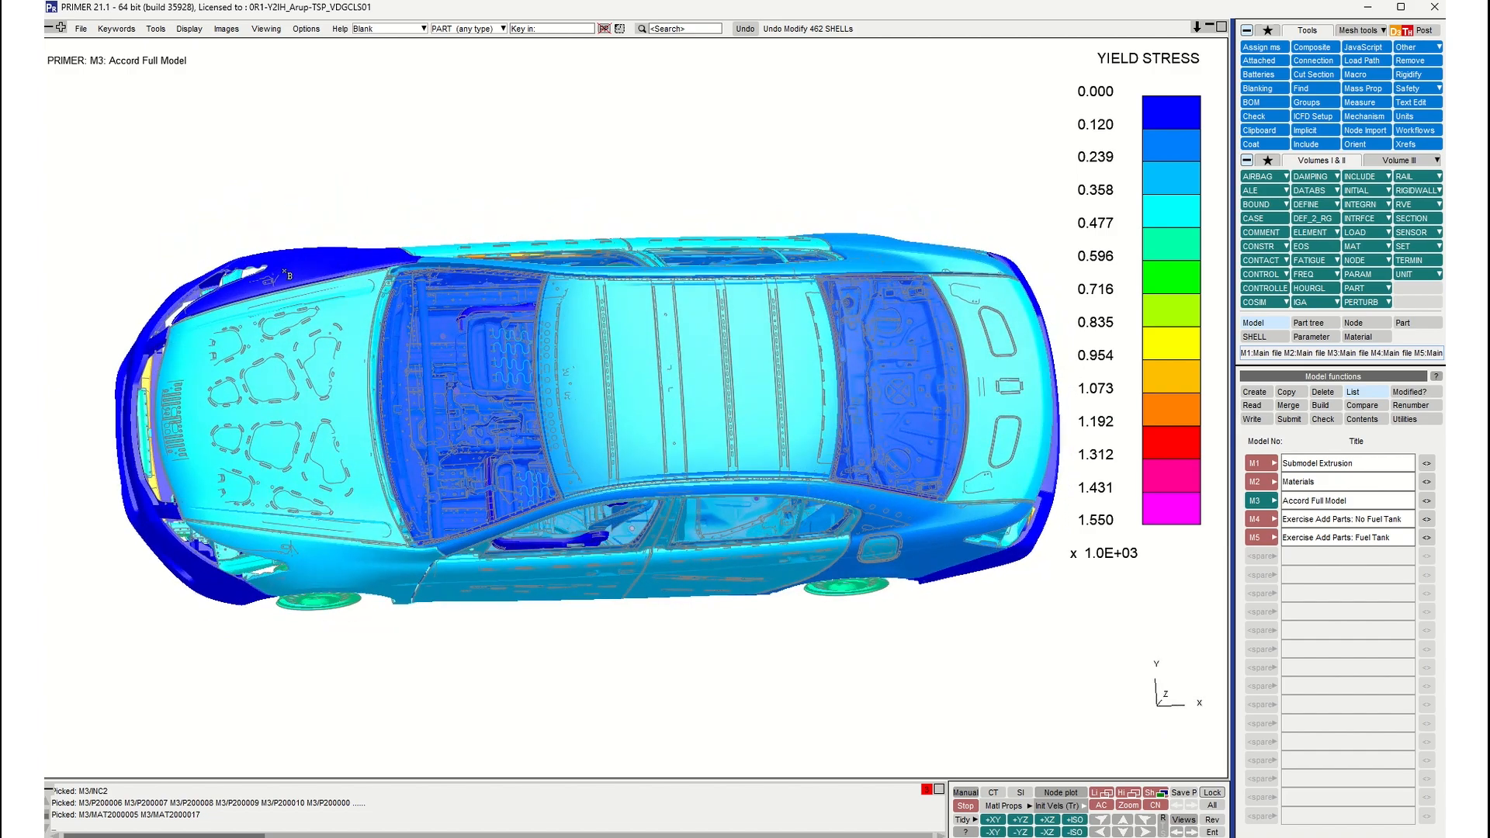
{"action": "key", "text": "F1"}
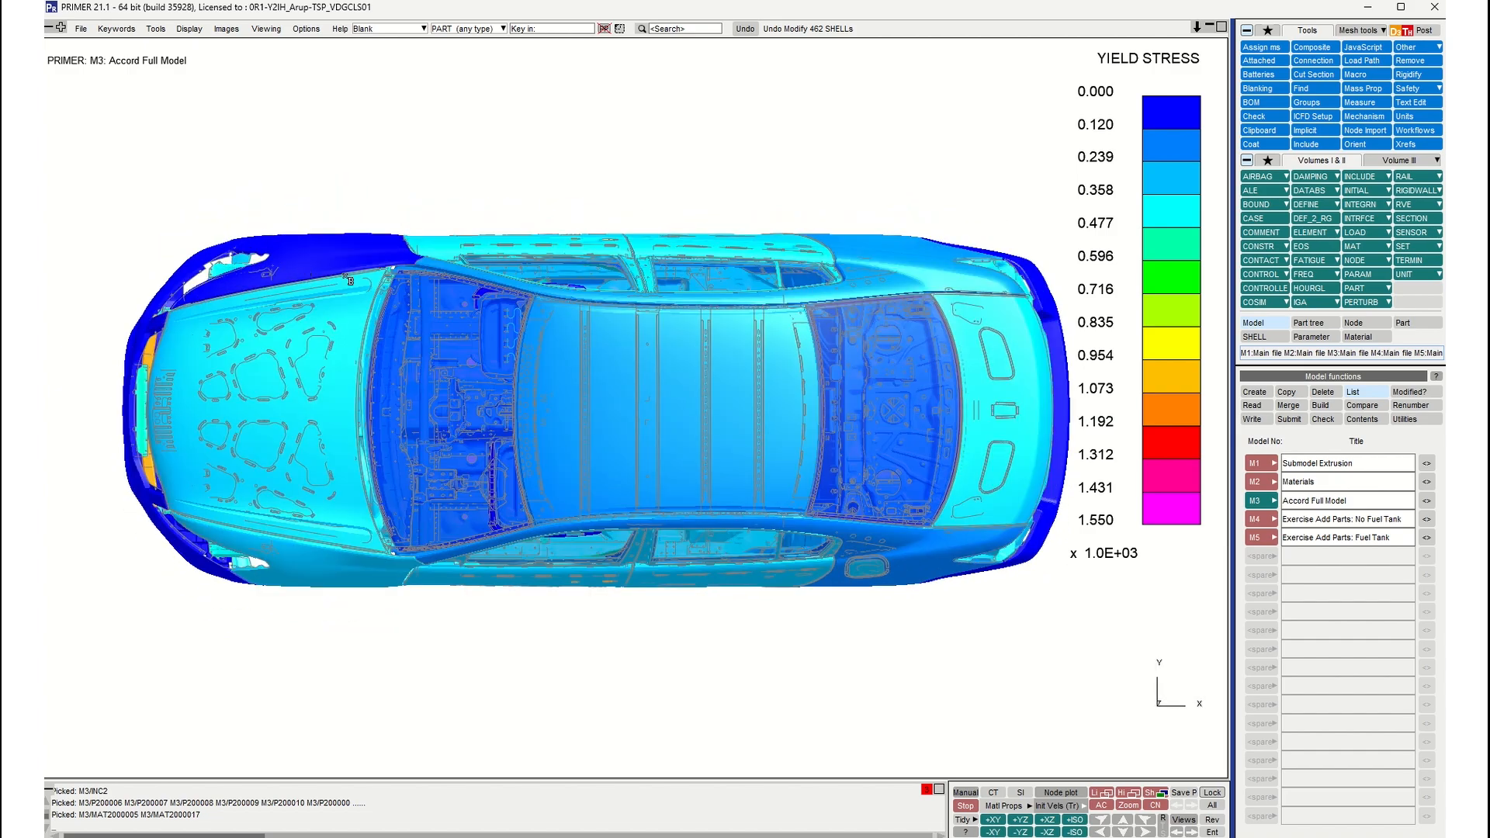
{"action": "left_click_drag", "start_coordinate": [390, 287], "coordinate": [315, 270], "text": "shift"}
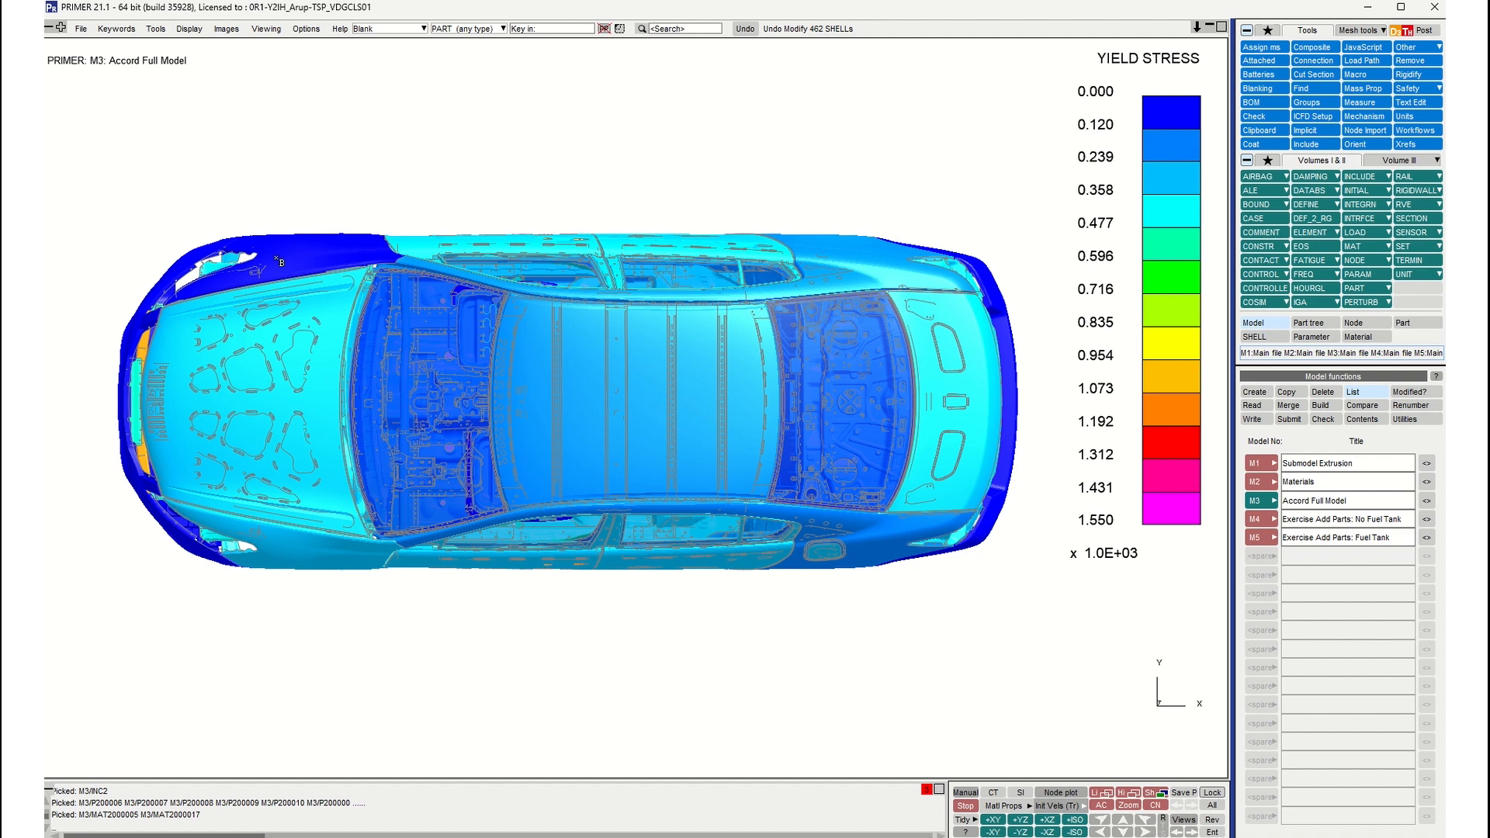
Step: Set the quick-pick entity type to Material and open the dark-blue front fender's material for editing
{"action": "left_click", "coordinate": [453, 31]}
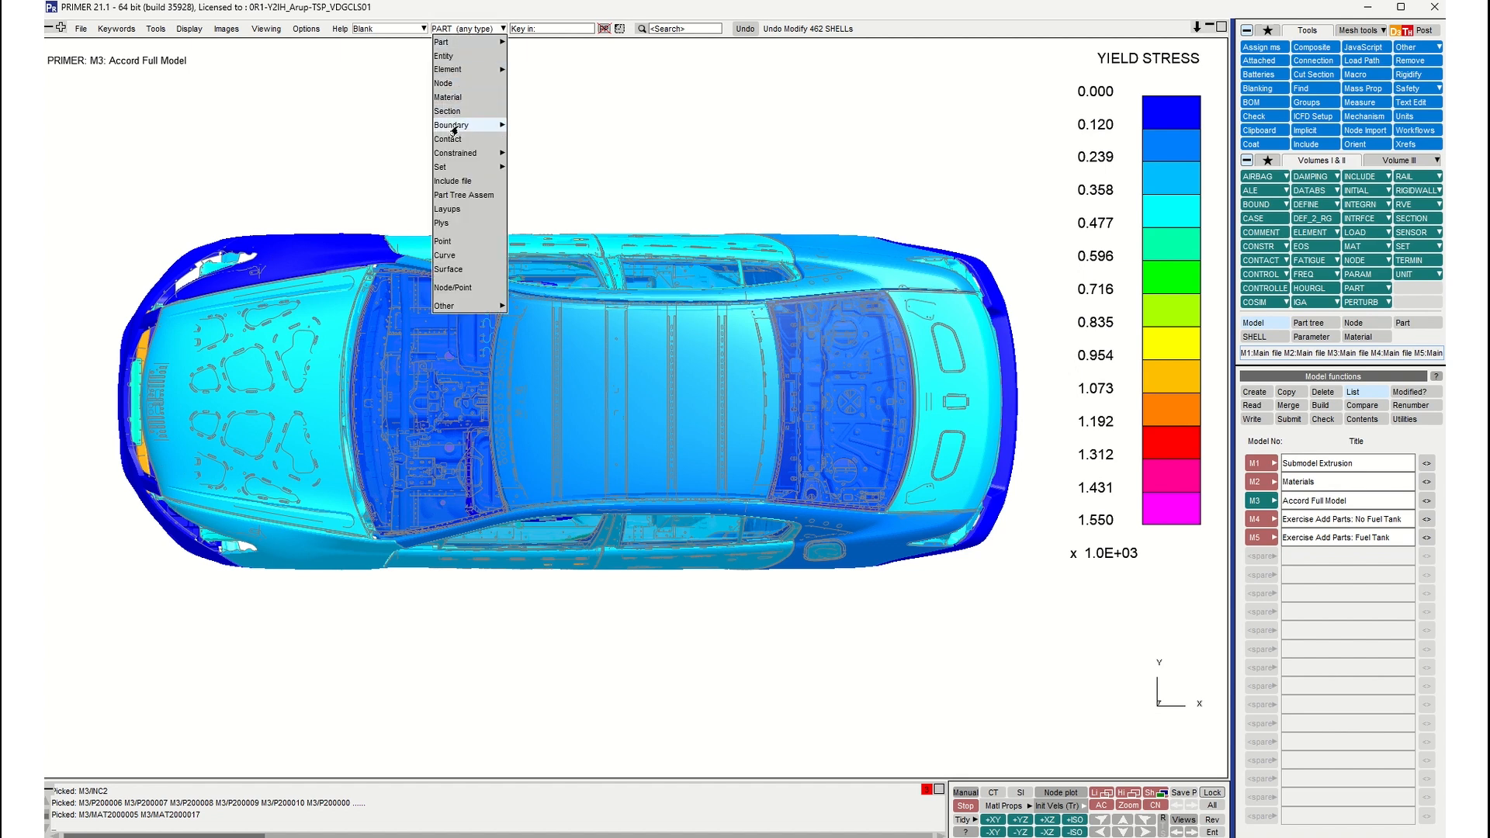
{"action": "left_click", "coordinate": [447, 97]}
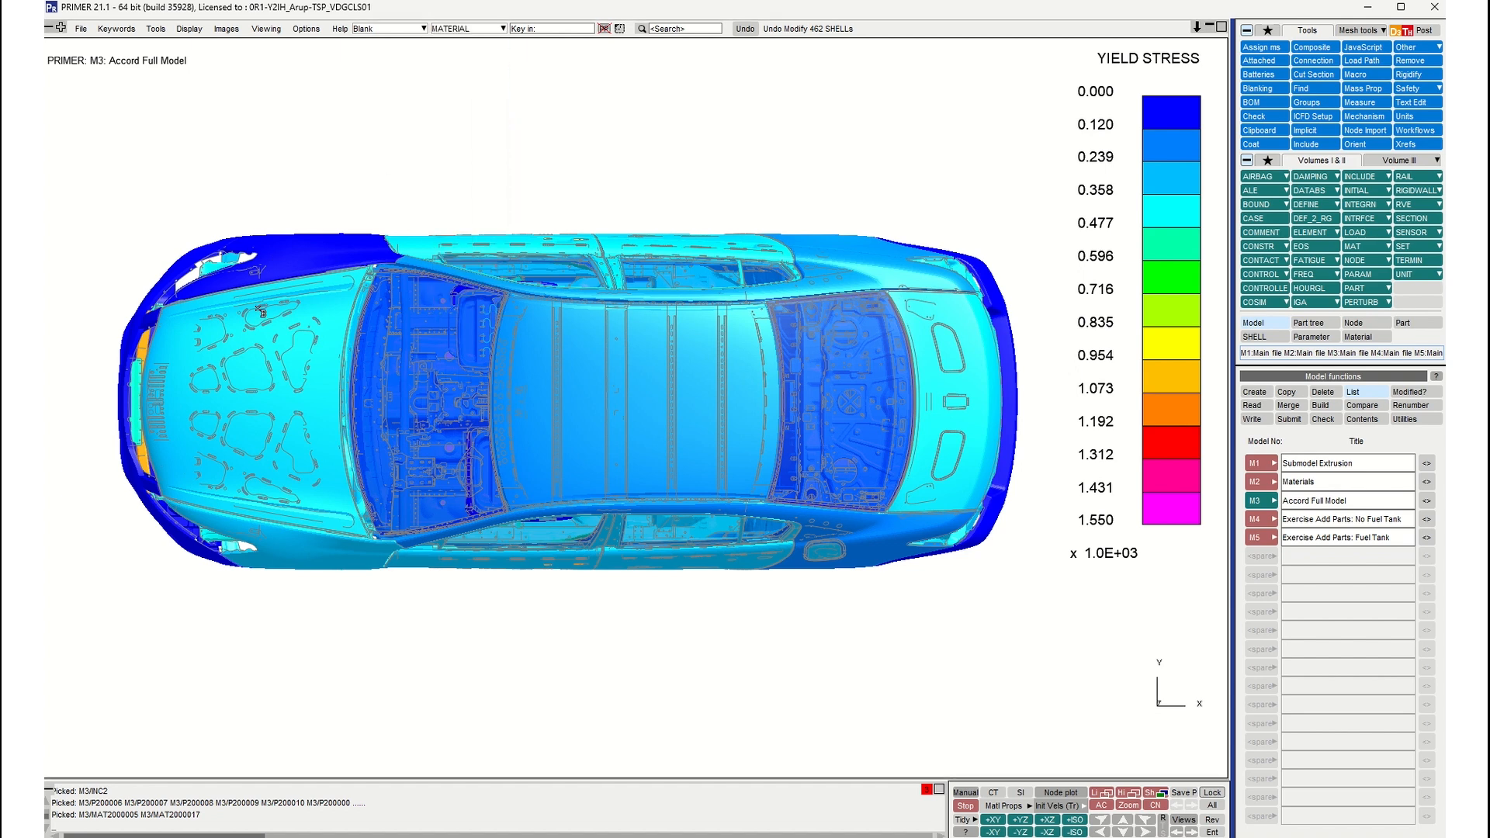
{"action": "right_click", "coordinate": [294, 256]}
{"action": "left_click", "coordinate": [326, 357]}
{"action": "left_click_drag", "start_coordinate": [428, 380], "coordinate": [260, 109]}
Step: Open the opposite front fender's material beside the first one, compare the two definitions, and close both editors
{"action": "right_click", "coordinate": [279, 565]}
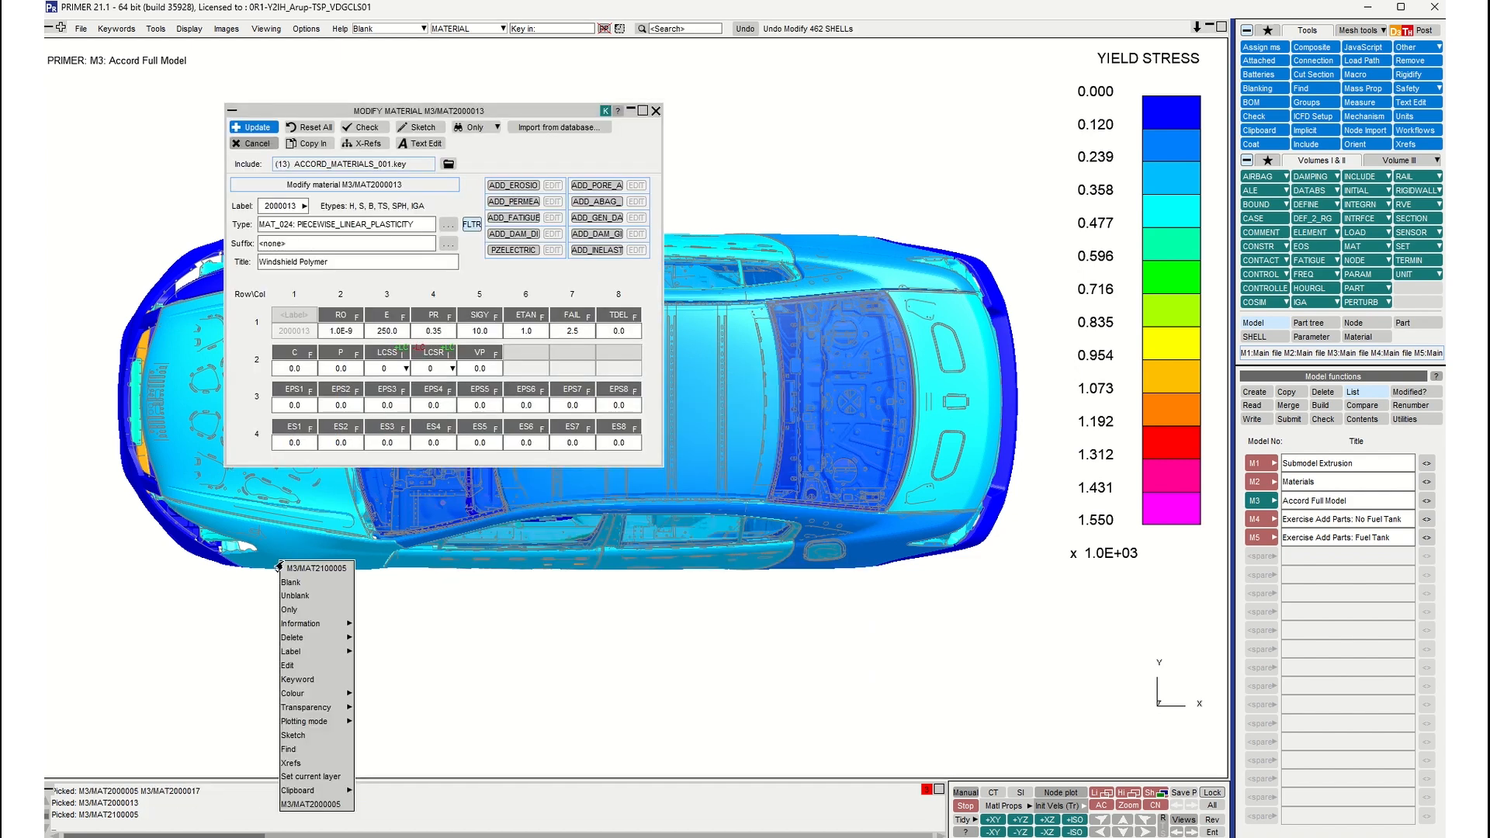
{"action": "left_click", "coordinate": [288, 665]}
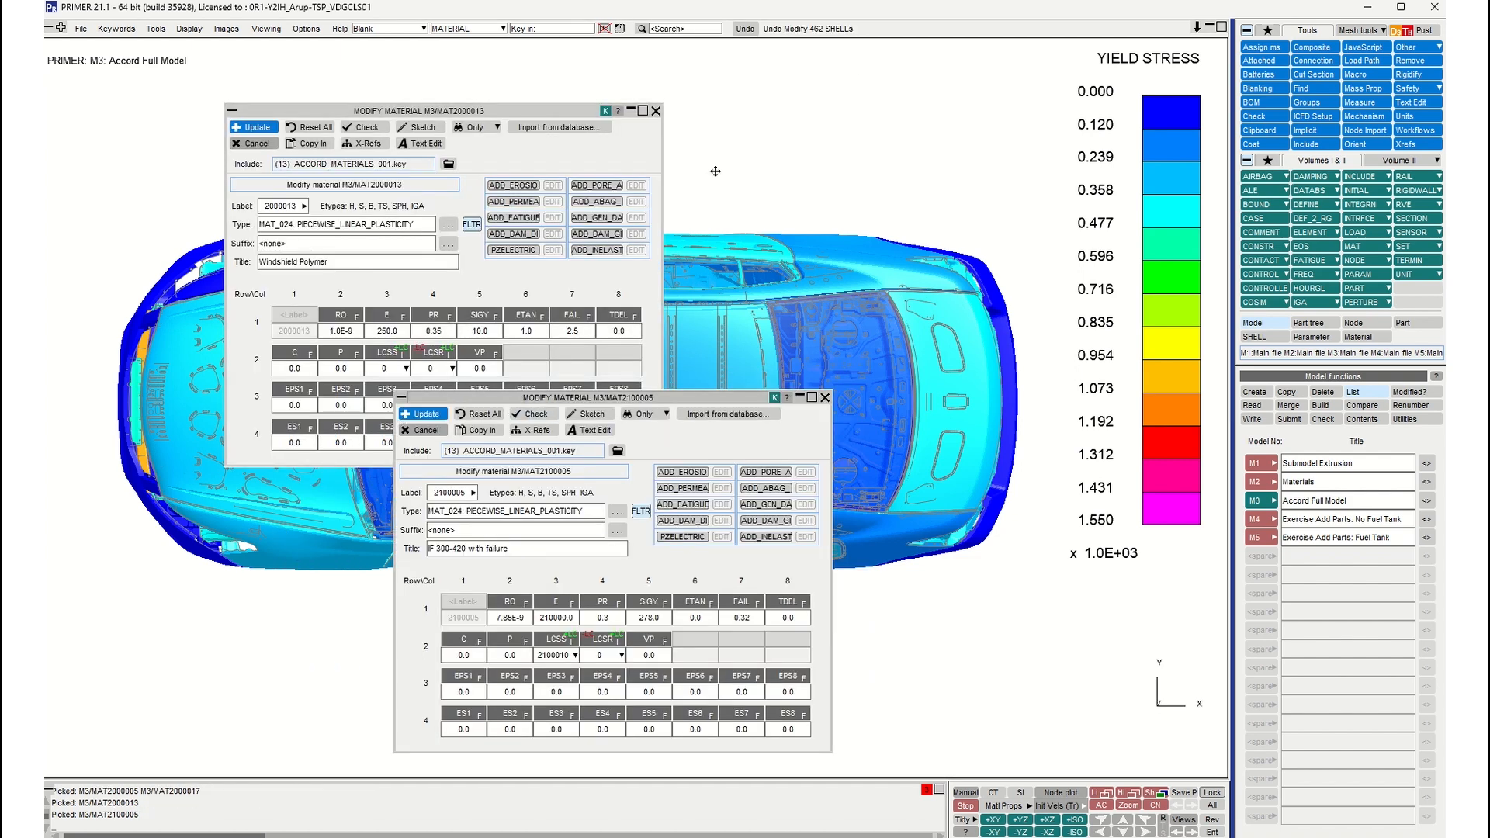
{"action": "left_click_drag", "start_coordinate": [522, 395], "coordinate": [852, 115]}
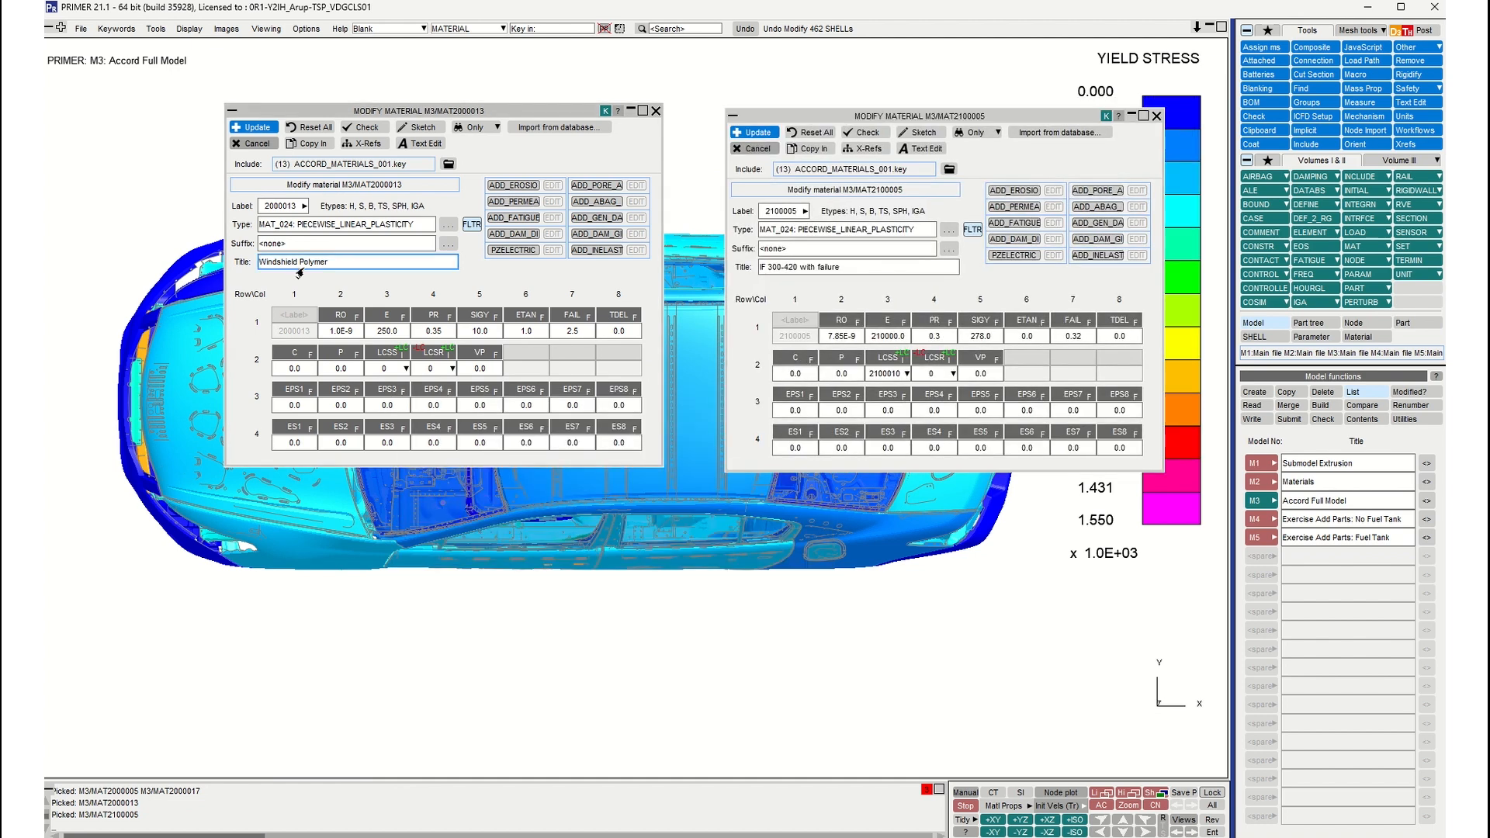
{"action": "mouse_move", "coordinate": [331, 266]}
{"action": "left_mouse_down"}
{"action": "mouse_move", "coordinate": [241, 266]}
{"action": "mouse_move", "coordinate": [333, 269]}
{"action": "left_mouse_up"}
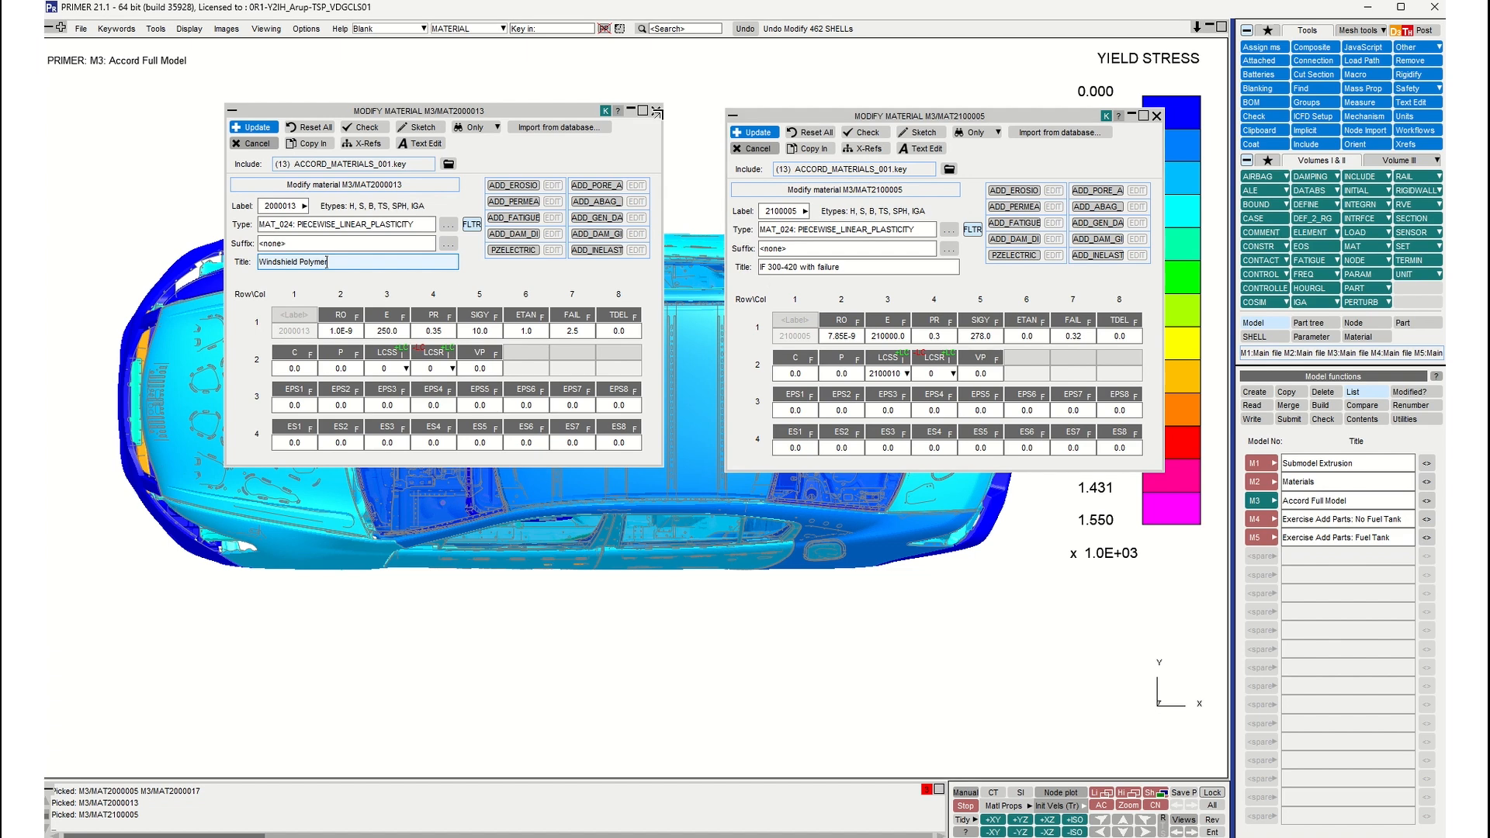
{"action": "left_click", "coordinate": [658, 107]}
{"action": "left_click", "coordinate": [1158, 115]}
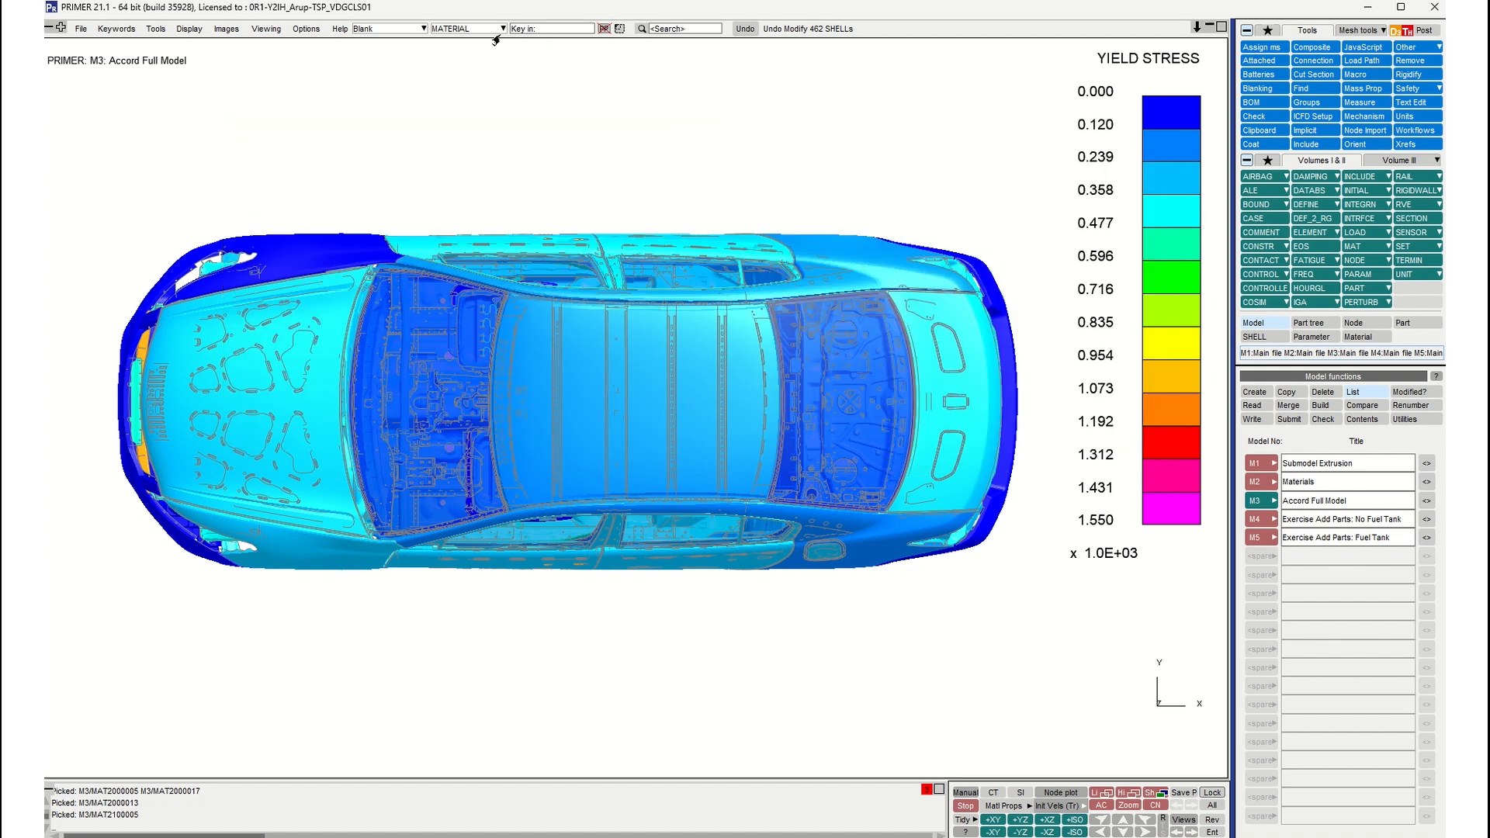
Step: Set the quick-pick entity type back to Part and open the dark-blue front fender part for editing
{"action": "left_click", "coordinate": [478, 29]}
{"action": "mouse_move", "coordinate": [479, 42]}
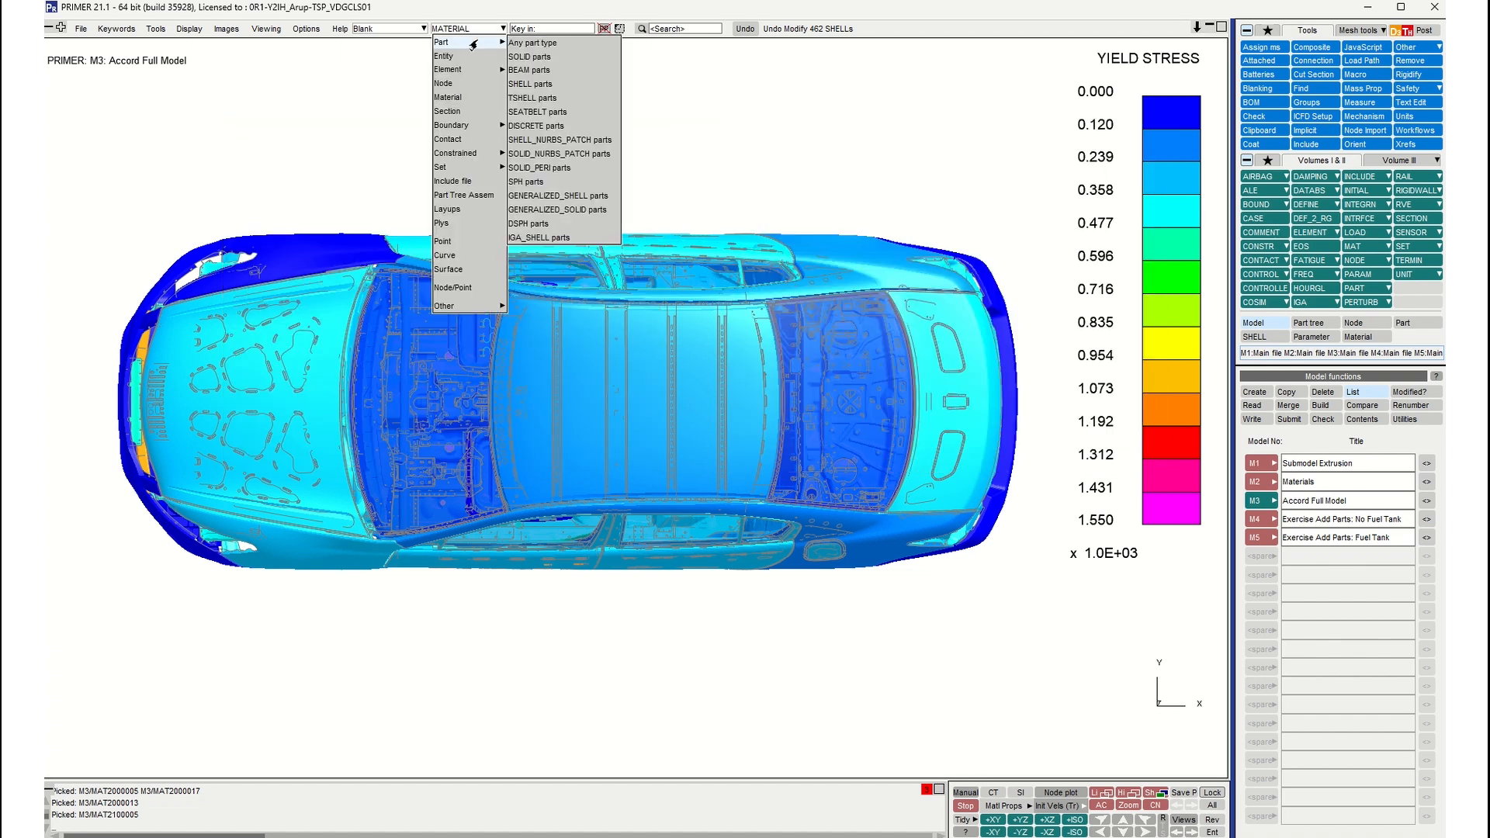
{"action": "left_click", "coordinate": [474, 43]}
{"action": "right_click", "coordinate": [301, 254]}
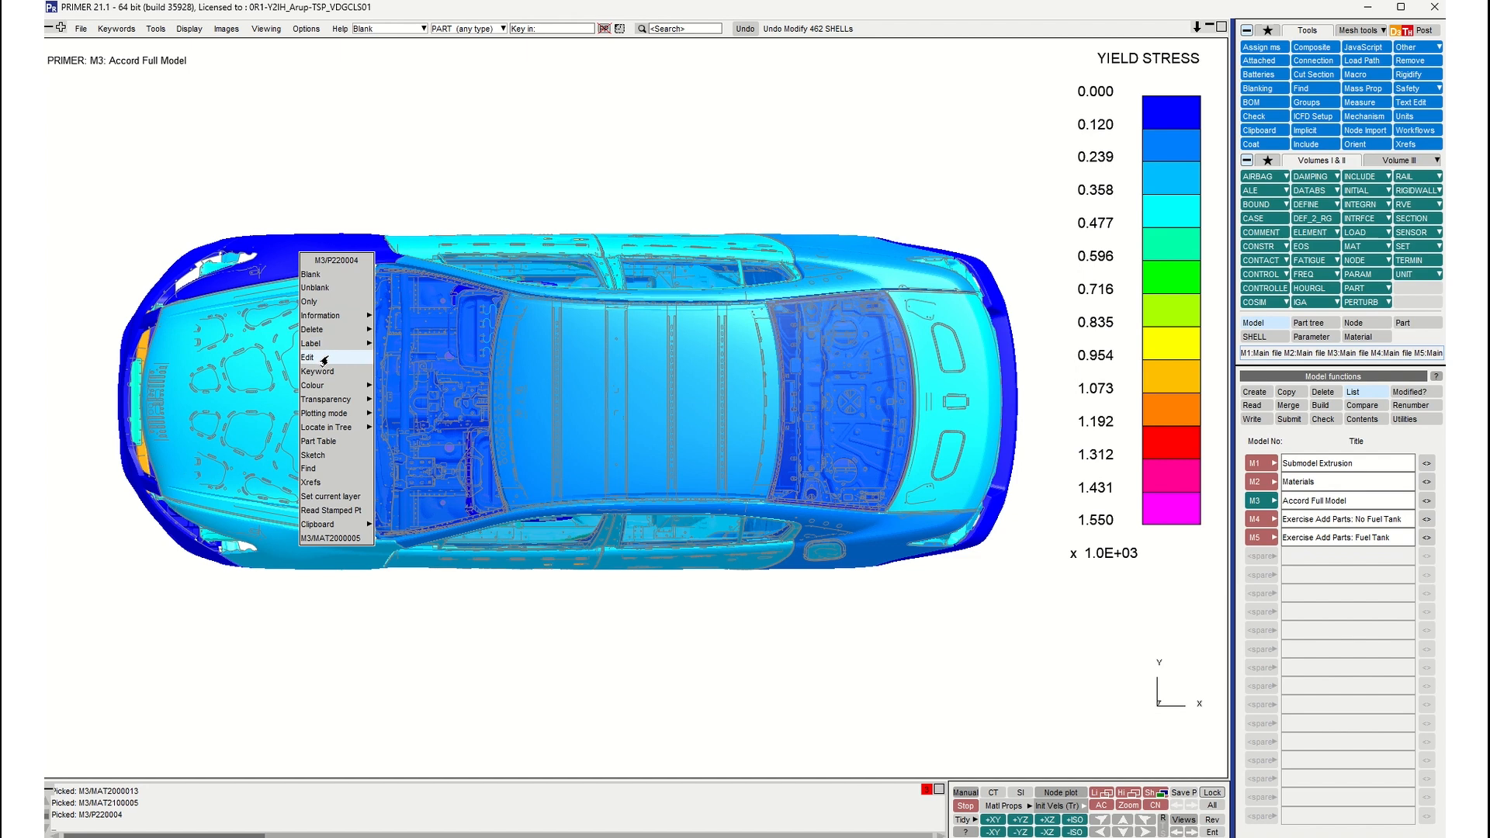
{"action": "left_click", "coordinate": [322, 349]}
Step: Assign material 2100005 to part 220004 by picking it graphically from the opposite fender, and update the part
{"action": "right_click", "coordinate": [826, 415]}
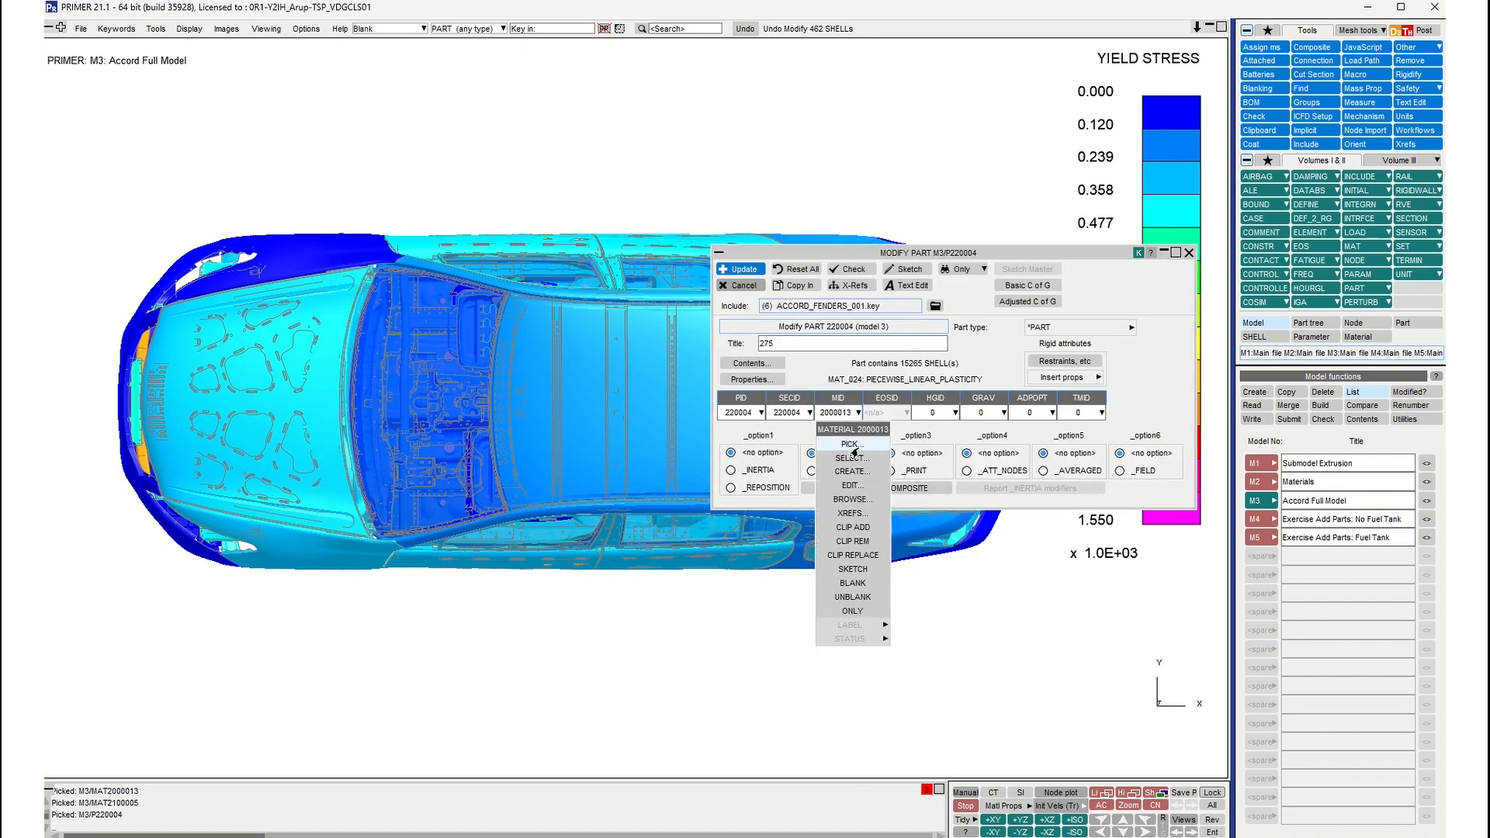
{"action": "left_click", "coordinate": [845, 445]}
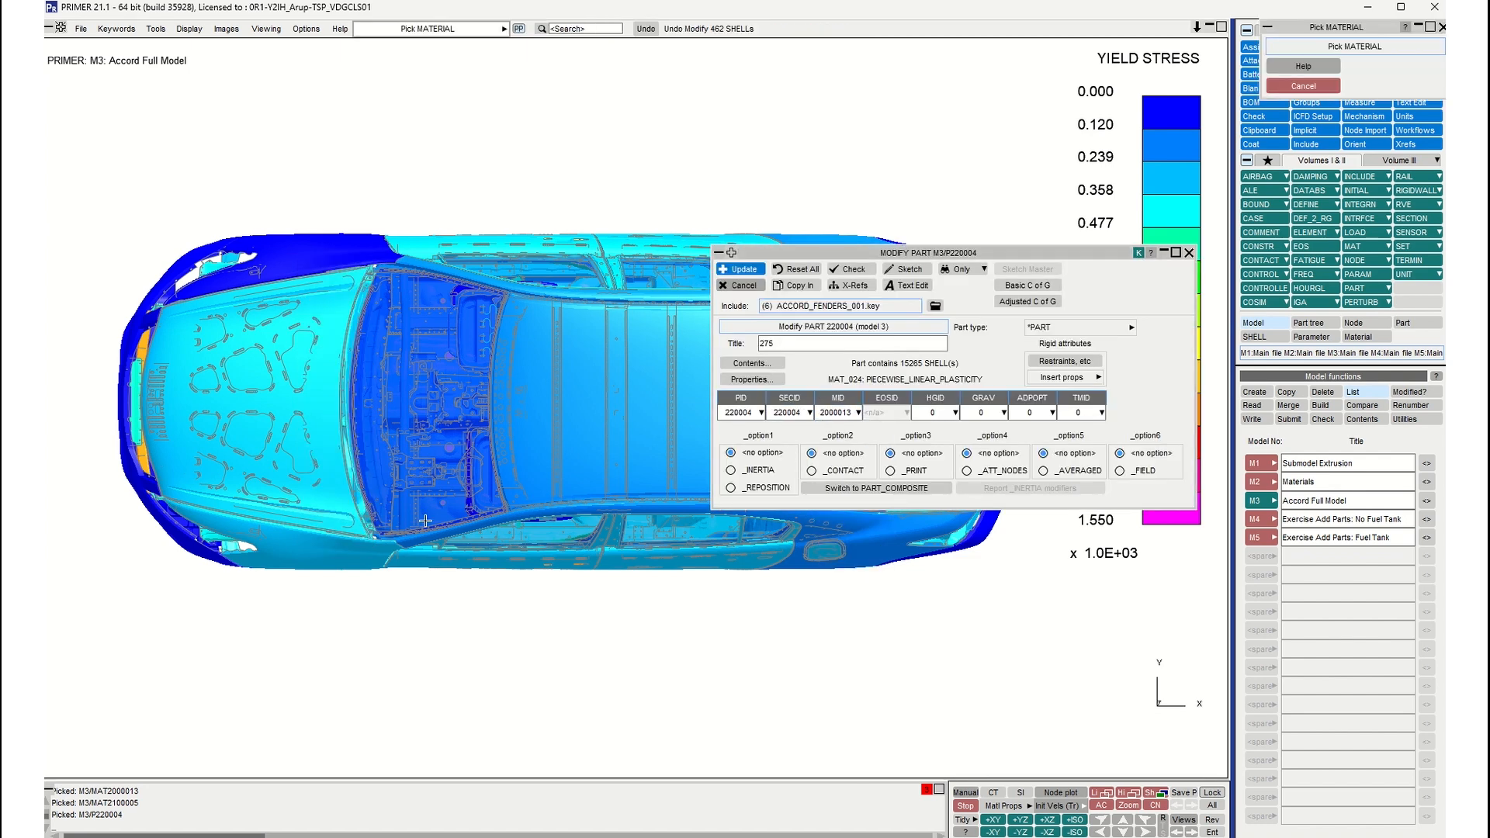
{"action": "left_click", "coordinate": [325, 395]}
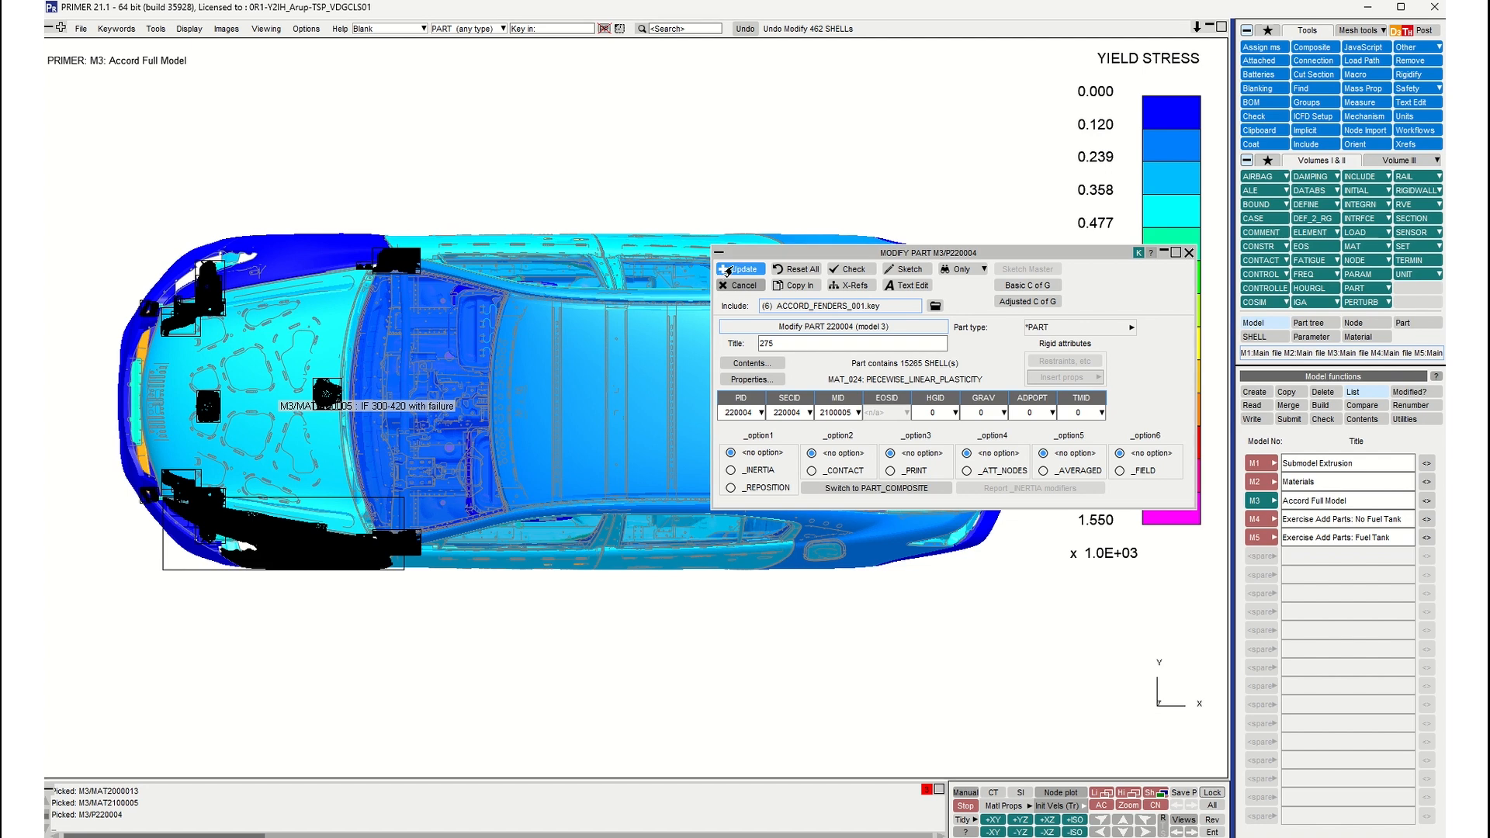
{"action": "left_click", "coordinate": [734, 270]}
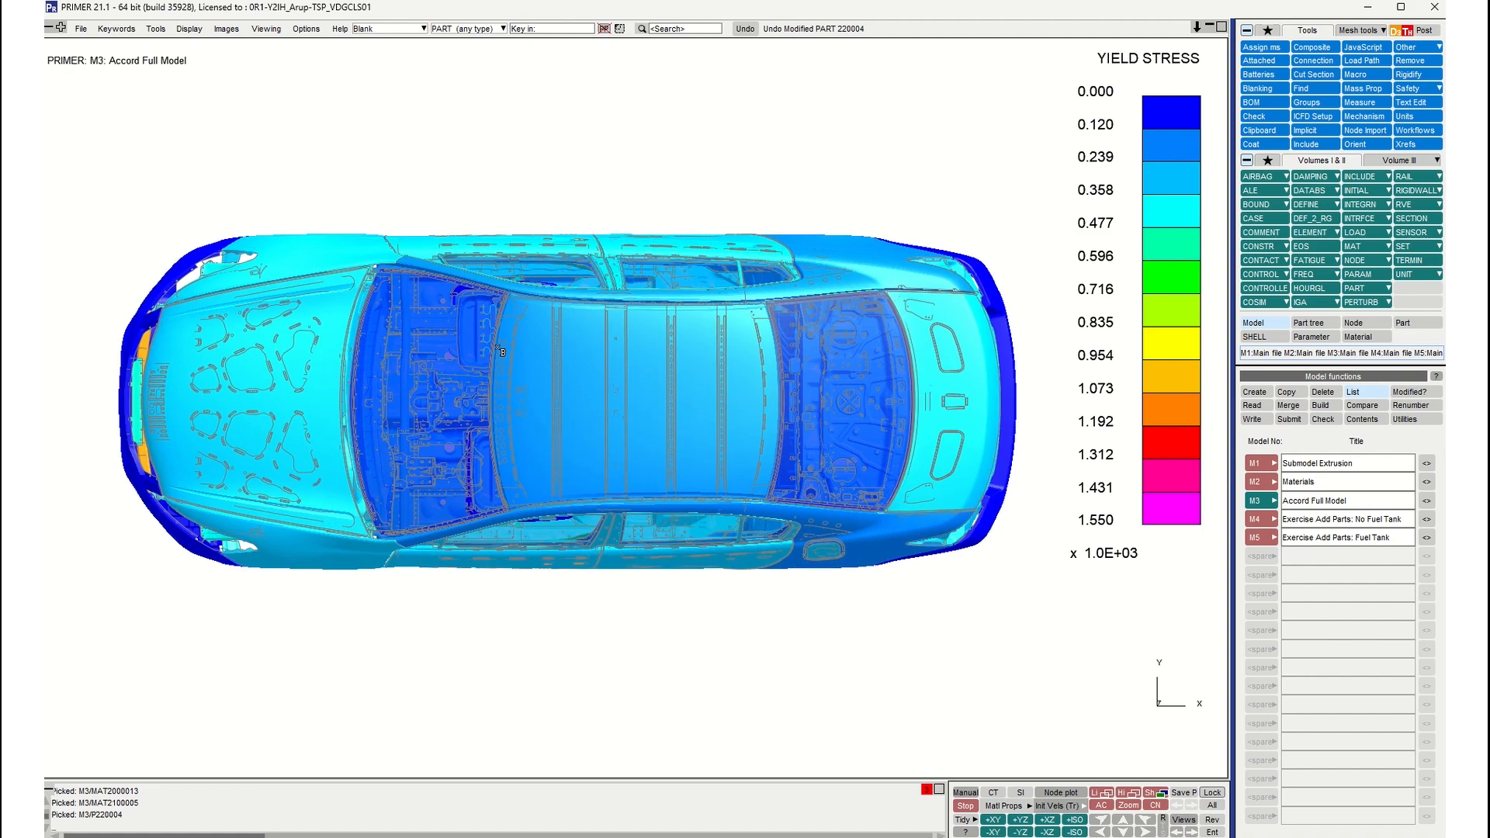
Step: Look through the available contour plot types, including Shell Thk, Mass Scale and the Elem Qual options
{"action": "left_click_drag", "start_coordinate": [599, 177], "coordinate": [386, 431]}
{"action": "key", "text": "1"}
{"action": "left_click", "coordinate": [1020, 808]}
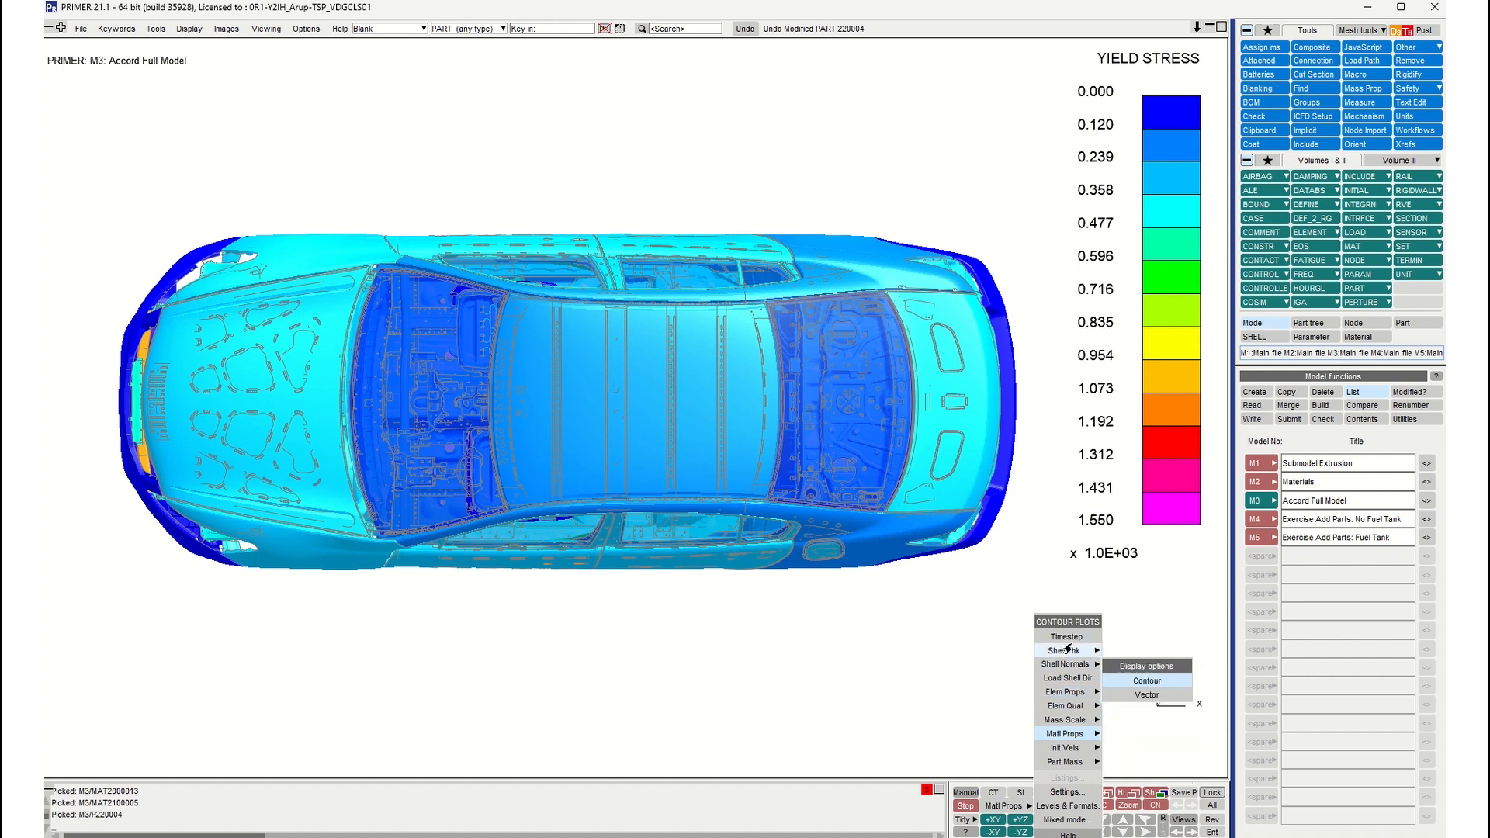
{"action": "mouse_move", "coordinate": [1068, 650]}
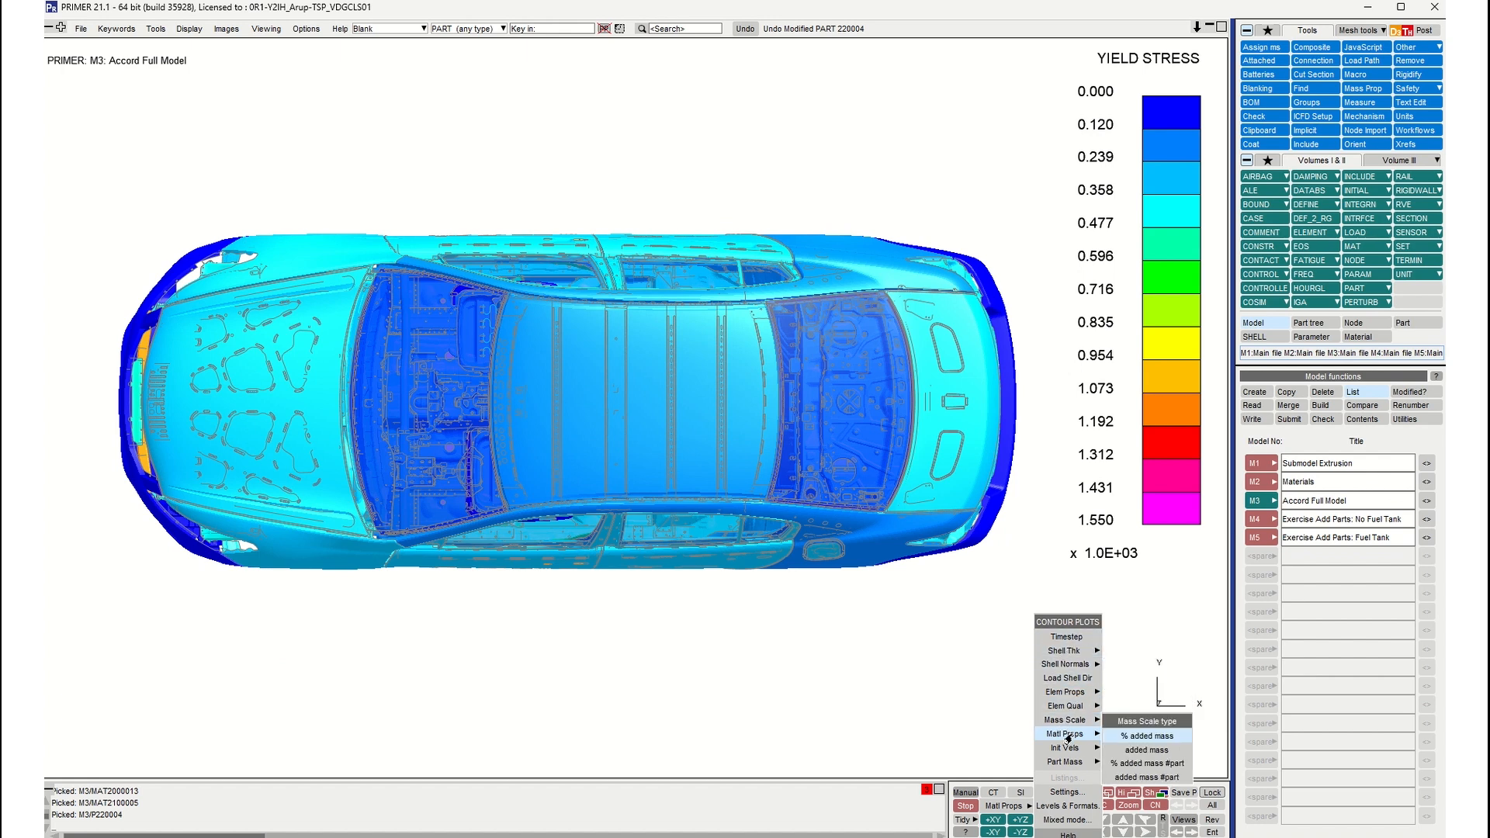
{"action": "mouse_move", "coordinate": [1073, 712]}
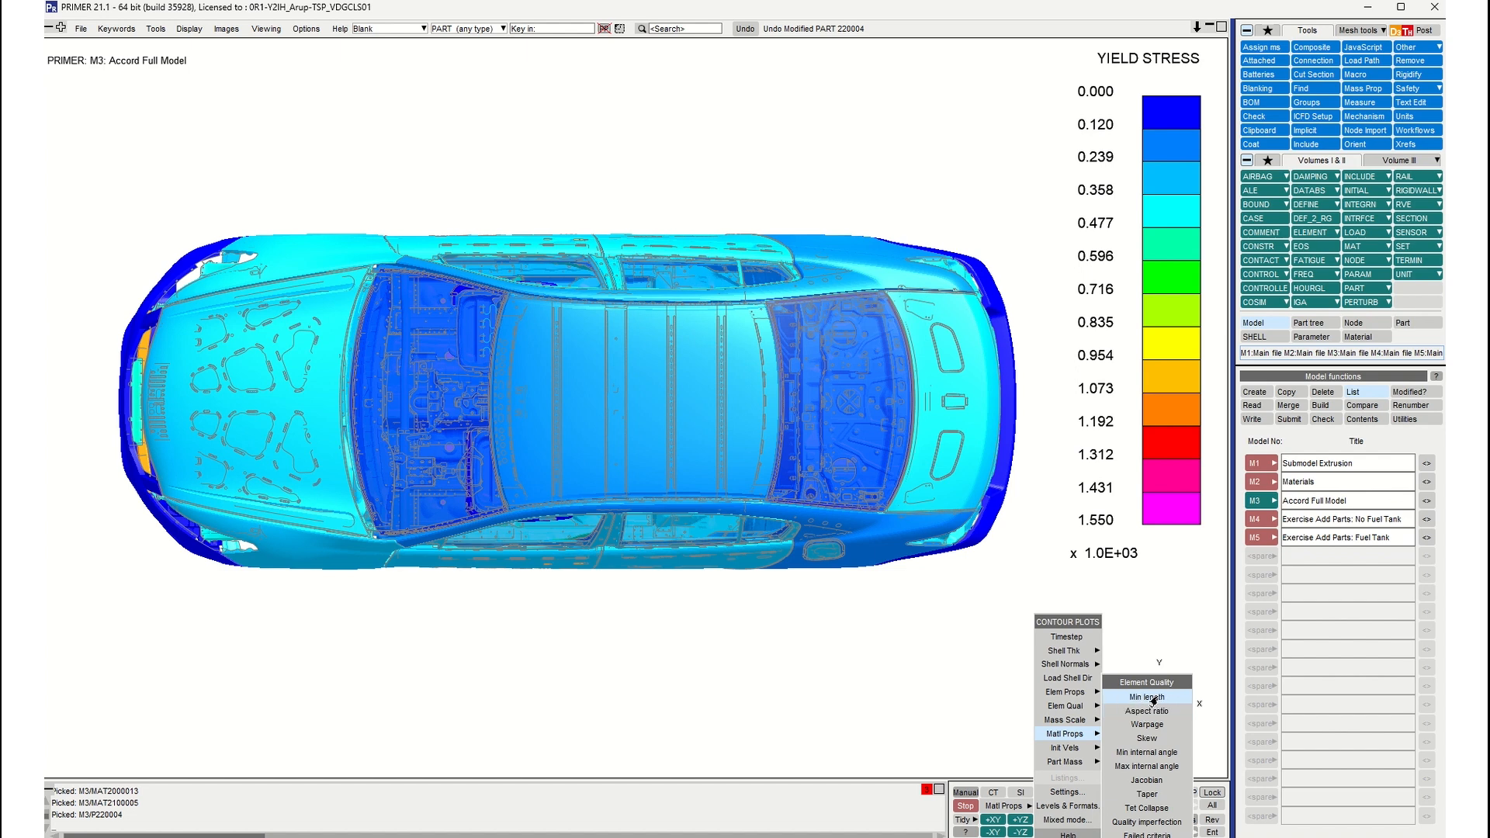
Step: Plot the minimum element length contours for the full car model and reset the contour range to automatic
{"action": "left_click", "coordinate": [1154, 698]}
{"action": "right_click", "coordinate": [1158, 152]}
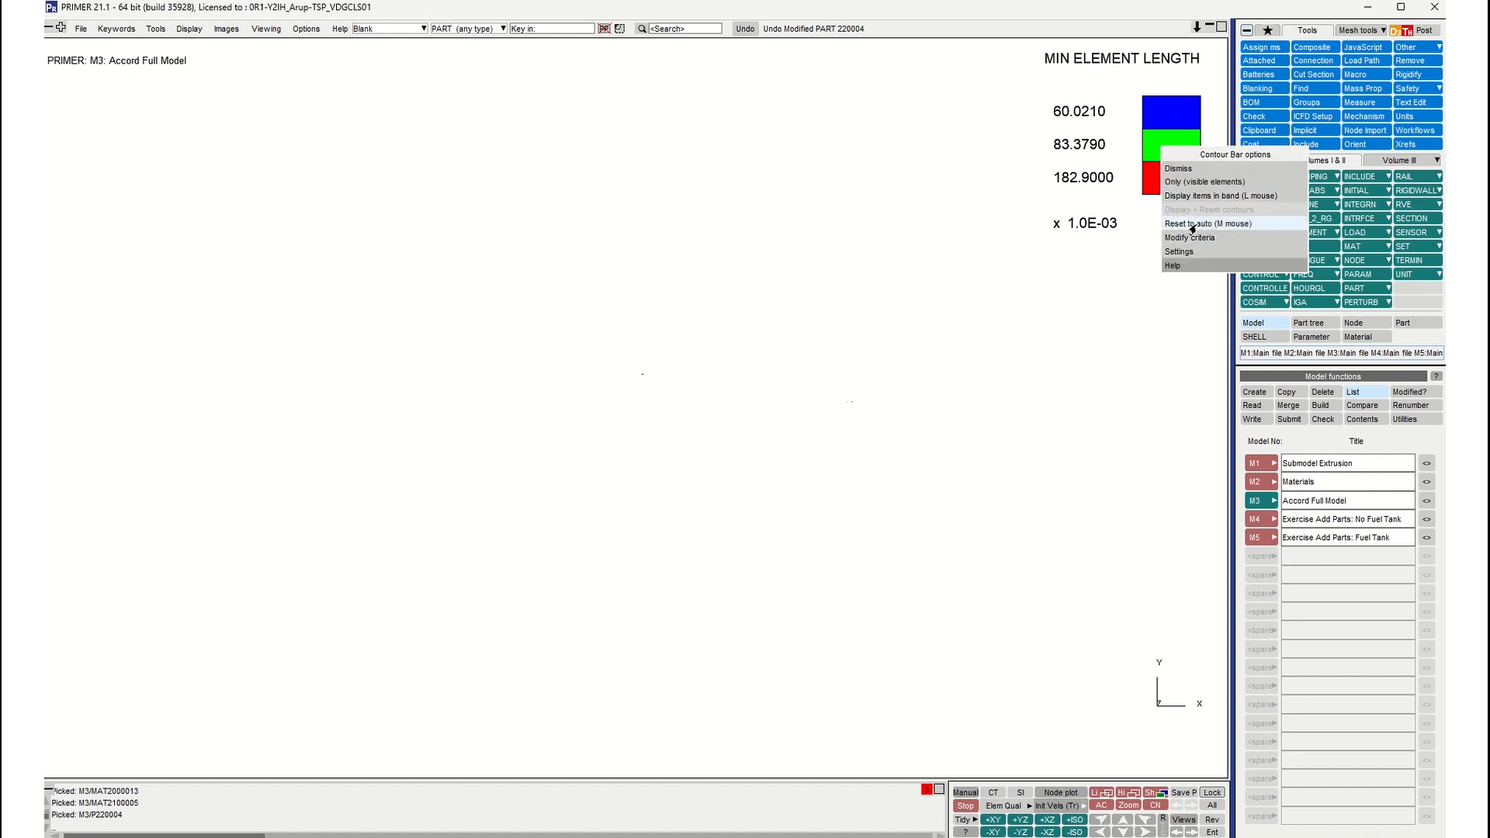
{"action": "left_click", "coordinate": [1193, 225]}
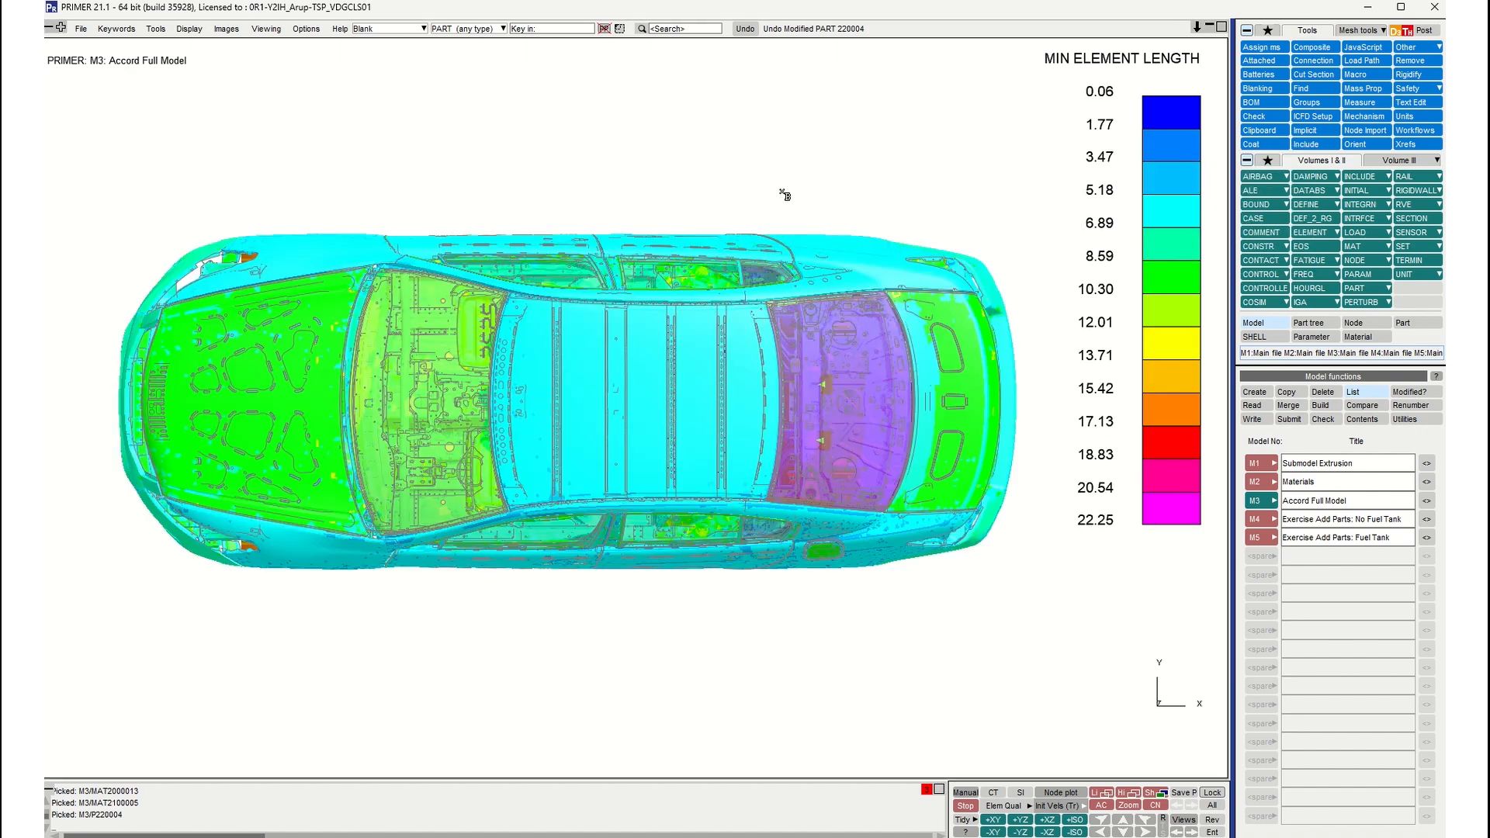
{"action": "scroll", "coordinate": [696, 262], "scroll_direction": "up", "scroll_amount": 1}
{"action": "middle_click_drag", "start_coordinate": [693, 270], "coordinate": [702, 247], "text": "shift"}
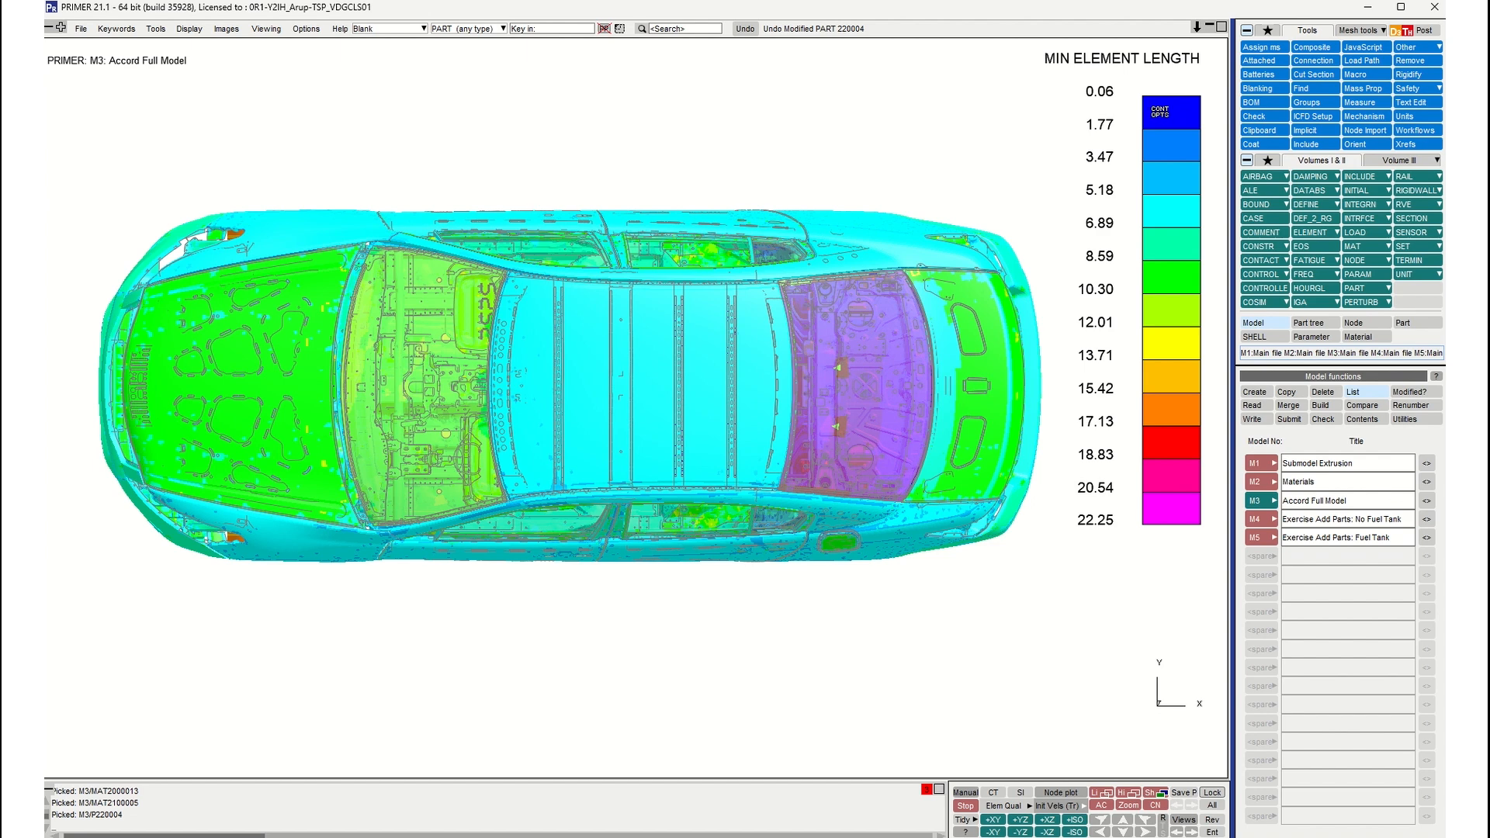
Step: Isolate the elements in the lowest minimum-length contour band and examine where they lie across the car
{"action": "left_click", "coordinate": [1156, 114]}
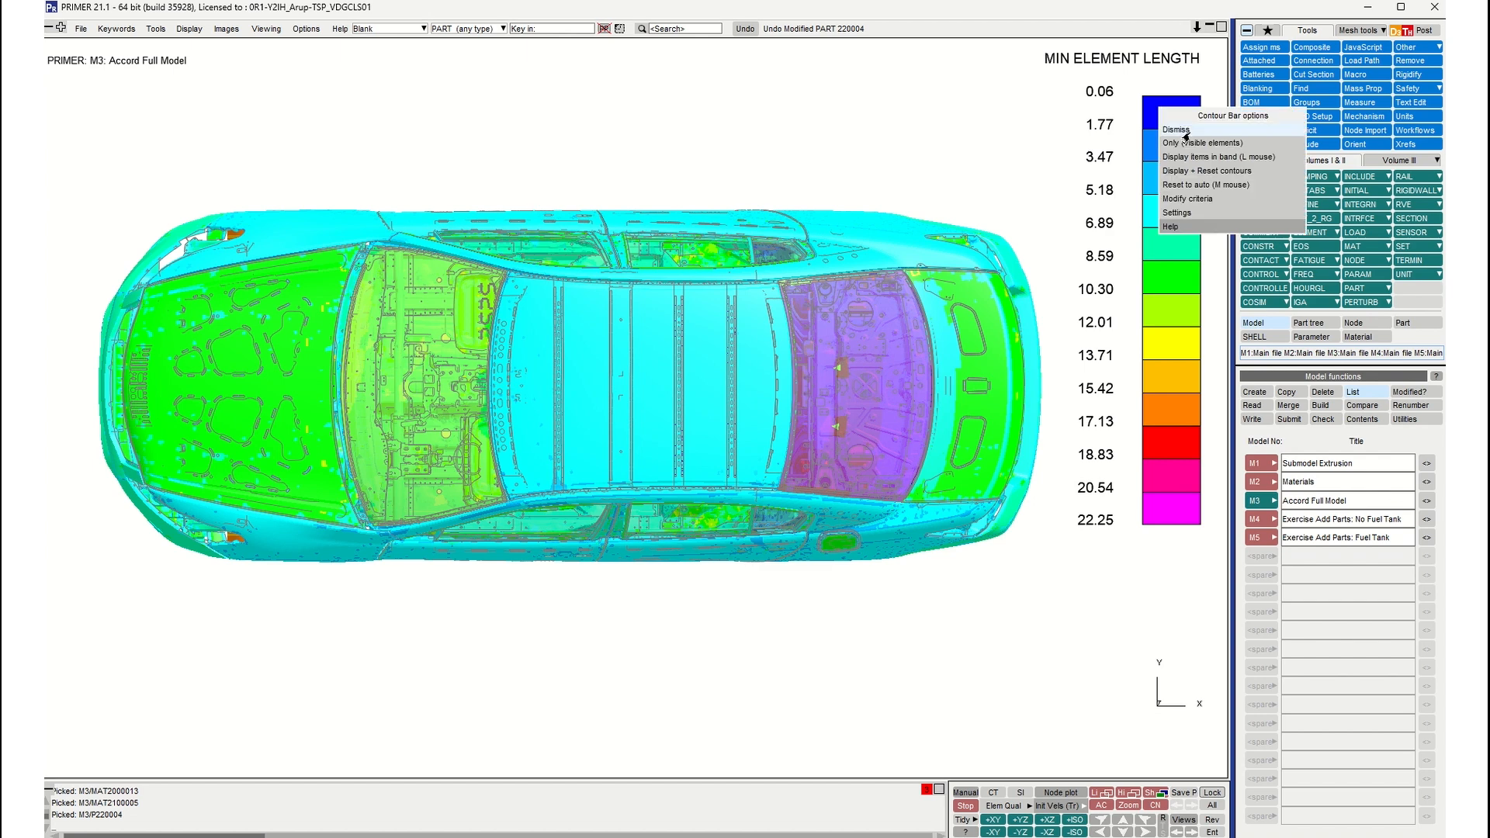
{"action": "left_click", "coordinate": [1219, 157]}
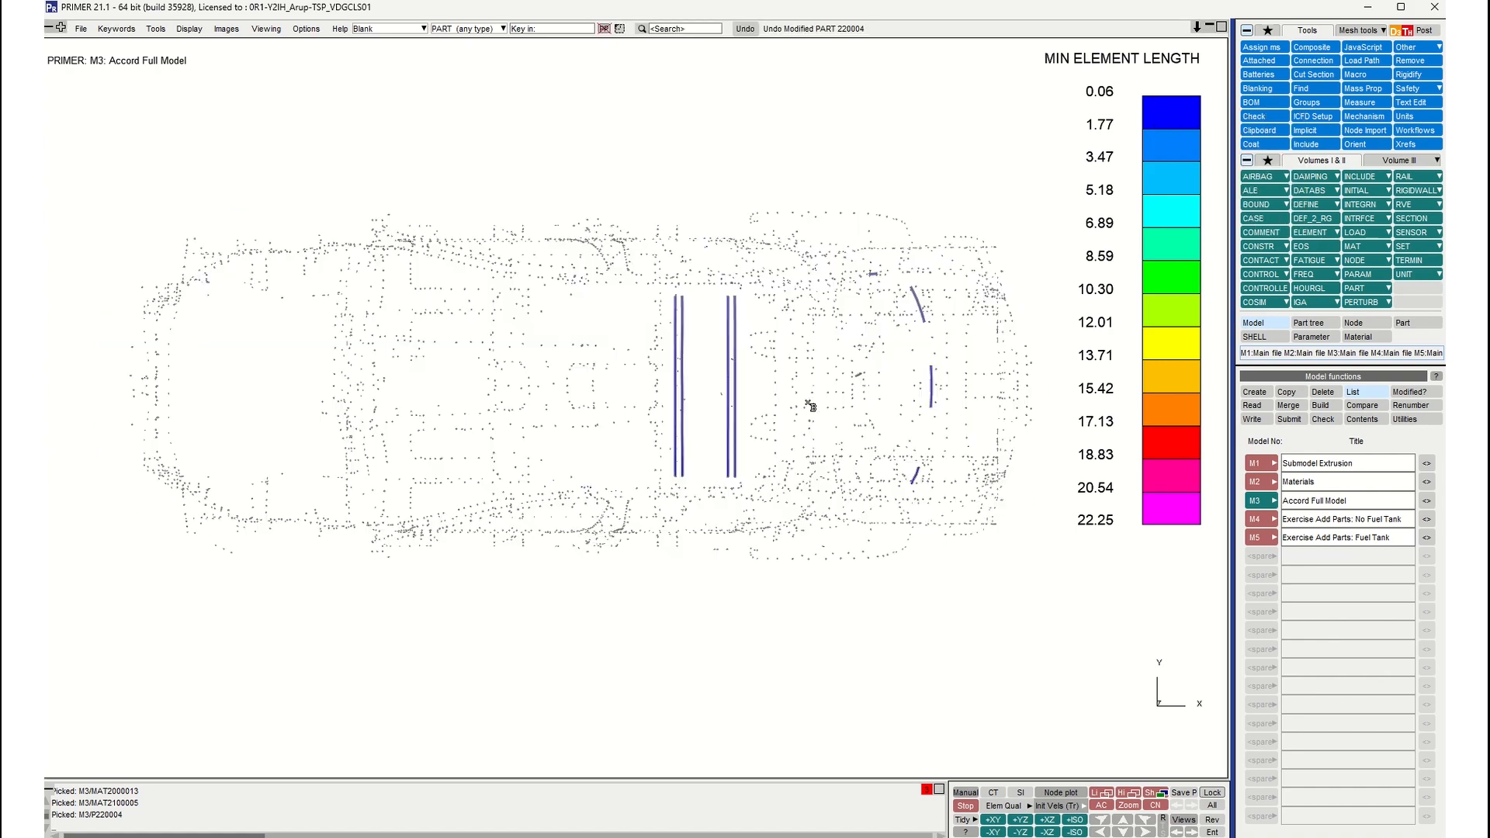
{"action": "left_click_drag", "start_coordinate": [867, 389], "coordinate": [789, 200], "text": "shift"}
{"action": "scroll", "coordinate": [657, 399], "scroll_direction": "up", "scroll_amount": 7}
{"action": "left_click_drag", "start_coordinate": [657, 399], "coordinate": [740, 305], "text": "shift"}
{"action": "scroll", "coordinate": [740, 305], "scroll_direction": "up", "scroll_amount": 3}
{"action": "scroll", "coordinate": [695, 358], "scroll_direction": "up", "scroll_amount": 4}
{"action": "scroll", "coordinate": [695, 357], "scroll_direction": "down", "scroll_amount": 5}
{"action": "middle_click_drag", "start_coordinate": [631, 334], "coordinate": [625, 329], "text": "shift"}
{"action": "middle_click_drag", "start_coordinate": [710, 261], "coordinate": [688, 340], "text": "shift"}
{"action": "scroll", "coordinate": [691, 337], "scroll_direction": "up", "scroll_amount": 4}
{"action": "scroll", "coordinate": [696, 336], "scroll_direction": "down", "scroll_amount": 3}
{"action": "scroll", "coordinate": [698, 337], "scroll_direction": "down", "scroll_amount": 5}
{"action": "middle_click_drag", "start_coordinate": [582, 370], "coordinate": [693, 337], "text": "shift"}
{"action": "scroll", "coordinate": [691, 334], "scroll_direction": "down", "scroll_amount": 2}
{"action": "middle_click_drag", "start_coordinate": [607, 365], "coordinate": [562, 376], "text": "shift"}
{"action": "scroll", "coordinate": [561, 376], "scroll_direction": "down", "scroll_amount": 2}
{"action": "left_click_drag", "start_coordinate": [562, 375], "coordinate": [551, 342], "text": "shift"}
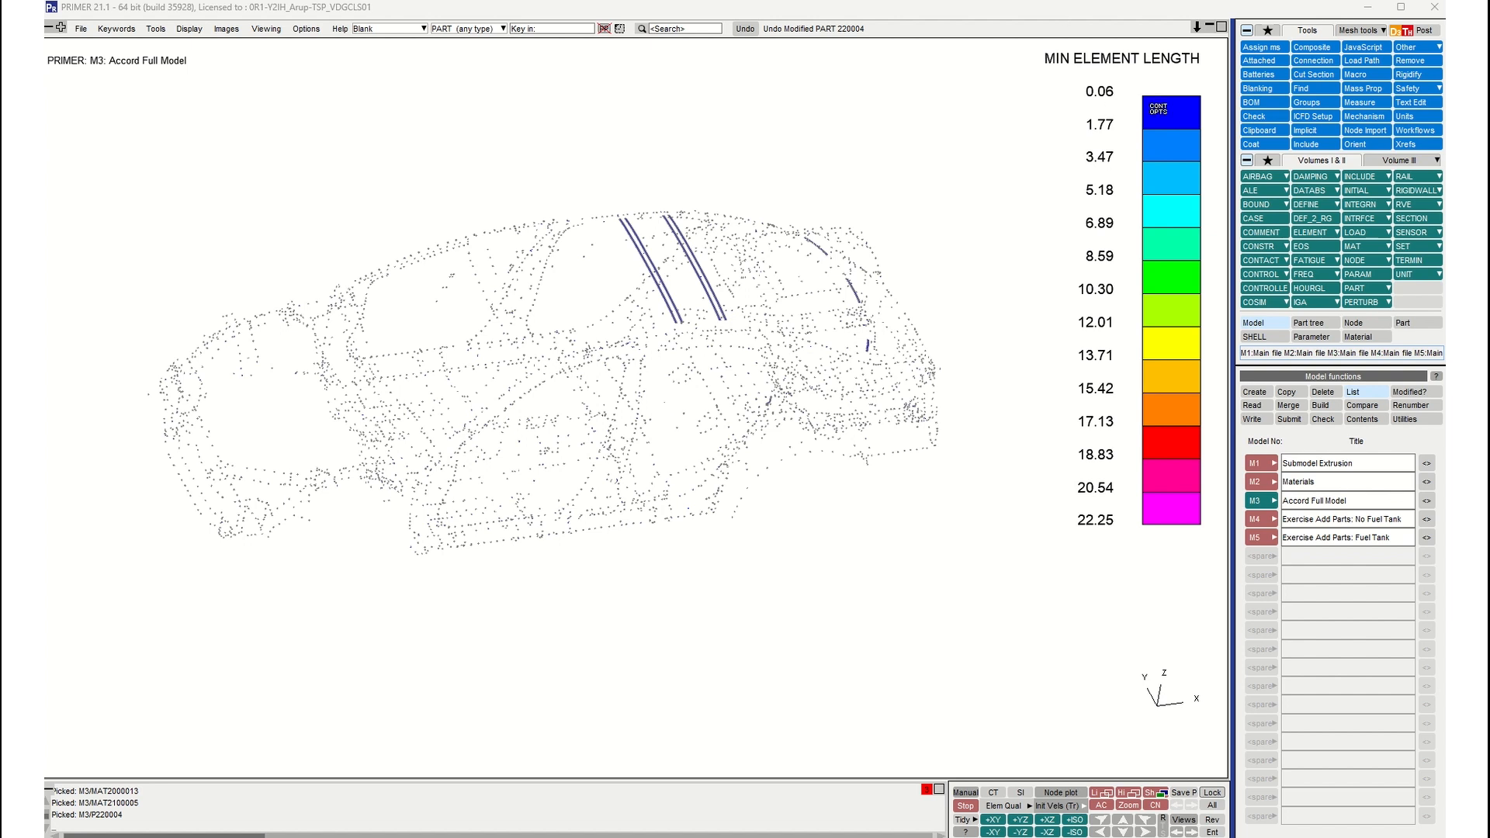
Step: Set the length contour limits to a minimum of 0.0 and a maximum of 0.25, and update the plot
{"action": "right_click", "coordinate": [1171, 113]}
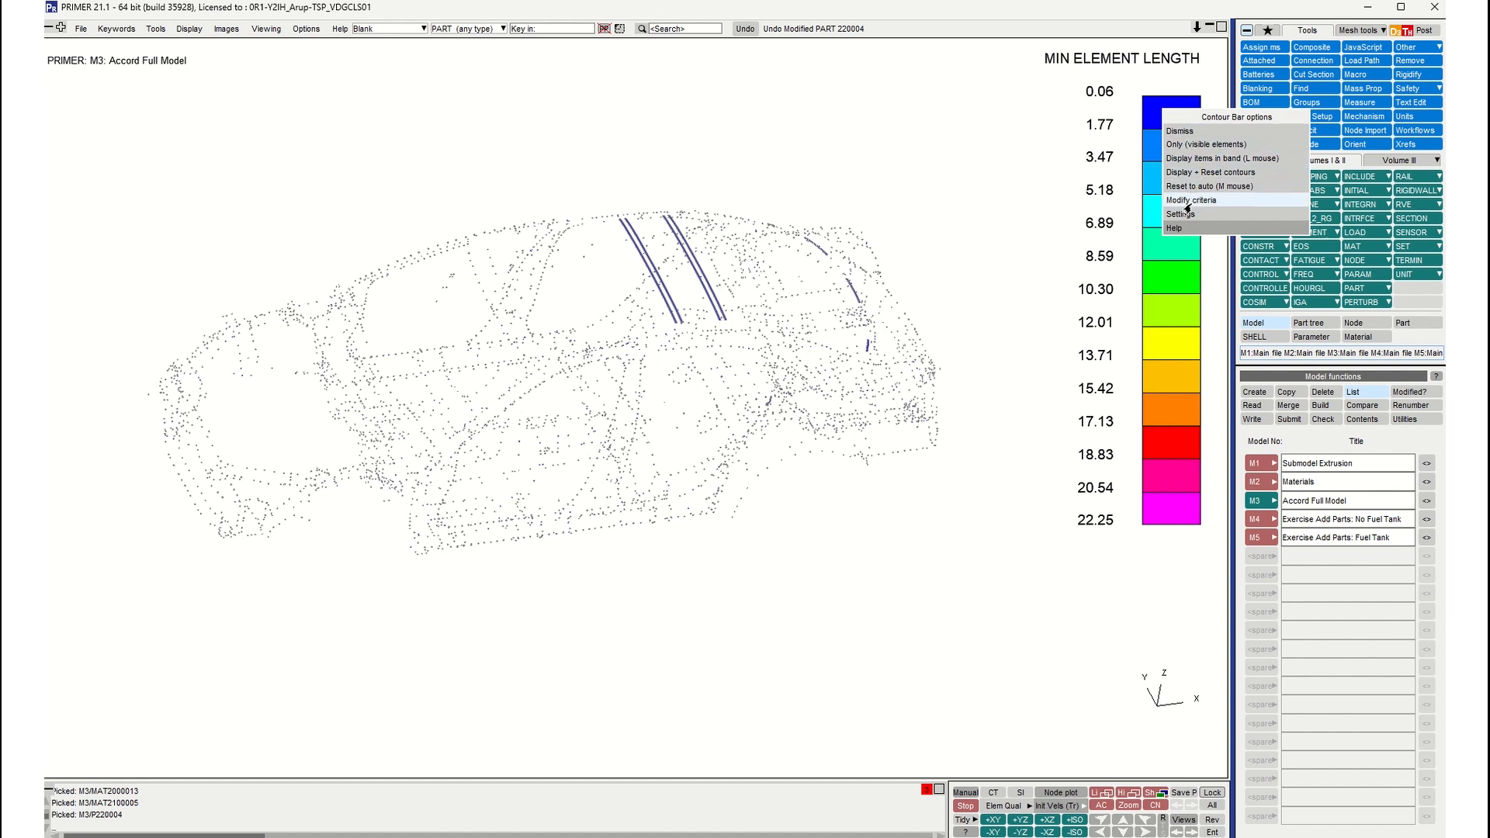
{"action": "left_click", "coordinate": [1208, 216]}
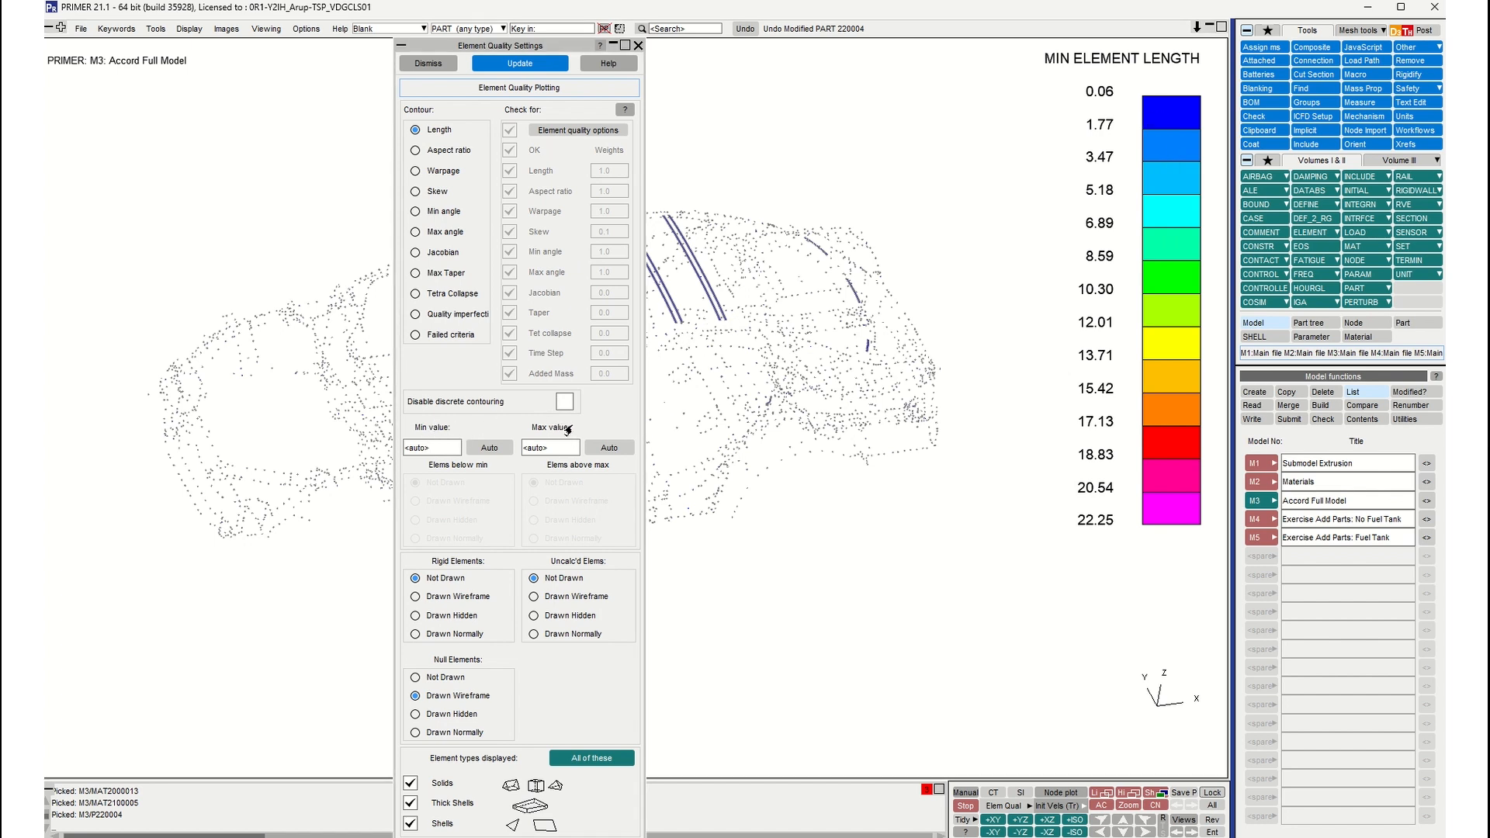
{"action": "left_click", "coordinate": [528, 448]}
{"action": "left_click", "coordinate": [421, 449]}
{"action": "left_click_drag", "start_coordinate": [431, 449], "coordinate": [405, 450]}
{"action": "type", "text": "0"}
{"action": "key", "text": "Tab"}
{"action": "type", "text": "0"}
{"action": "key", "text": "Return"}
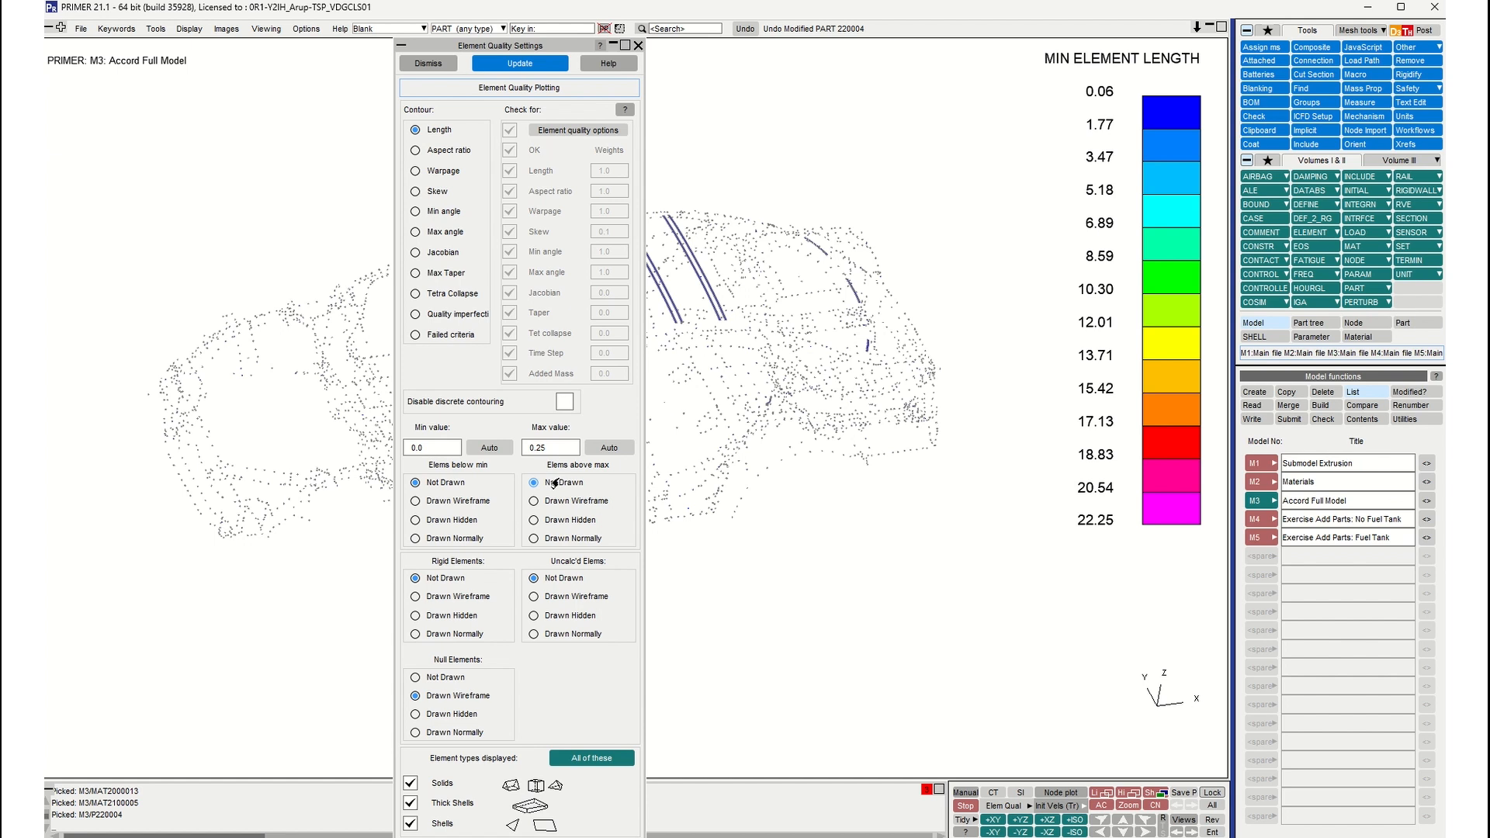
{"action": "left_click", "coordinate": [514, 65]}
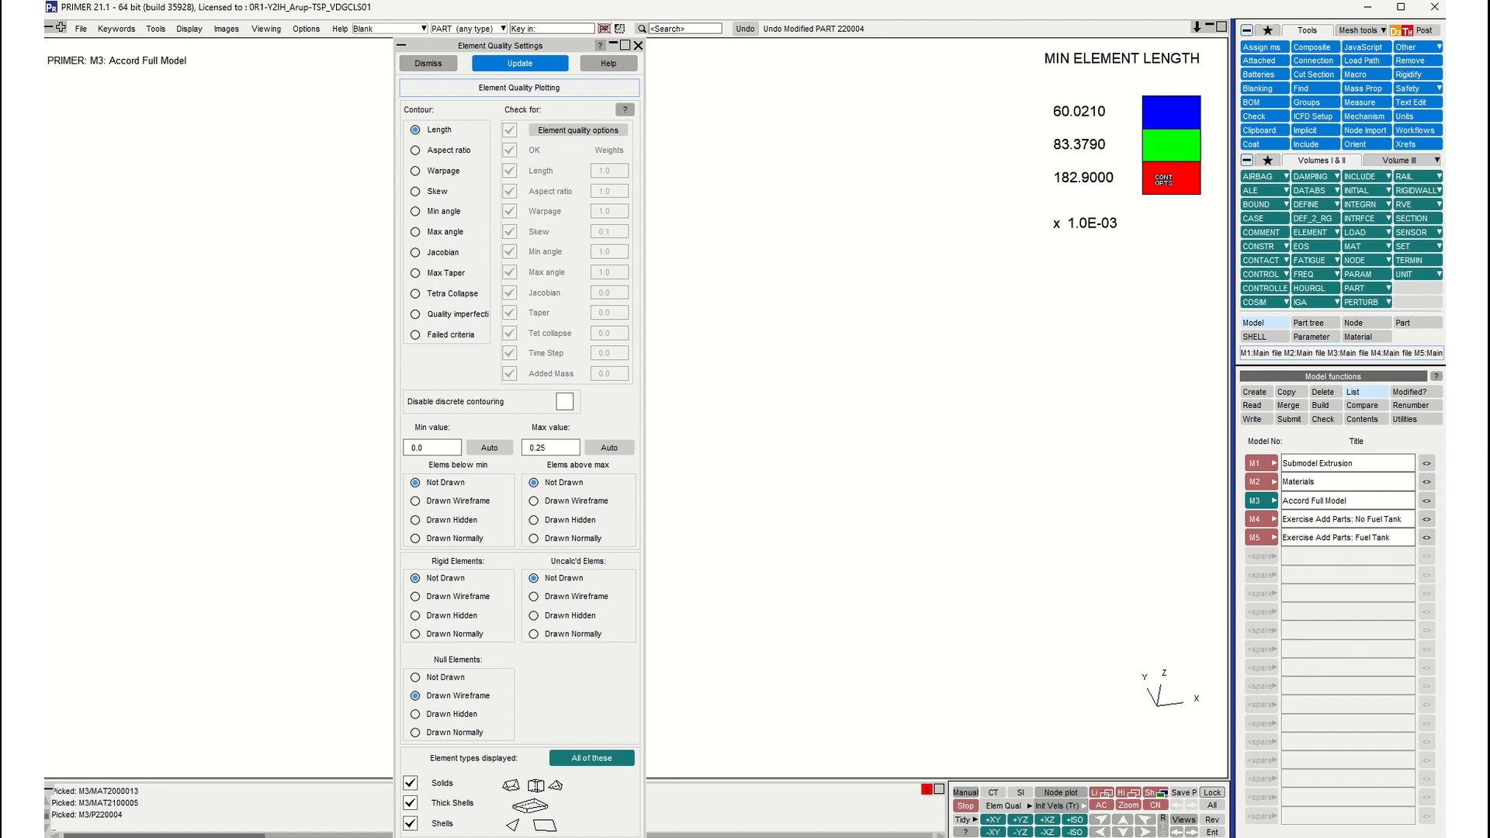
Step: Disable discrete contouring and update the length plot, and then re-enable it and update again
{"action": "left_click", "coordinate": [565, 402]}
{"action": "left_click", "coordinate": [519, 67]}
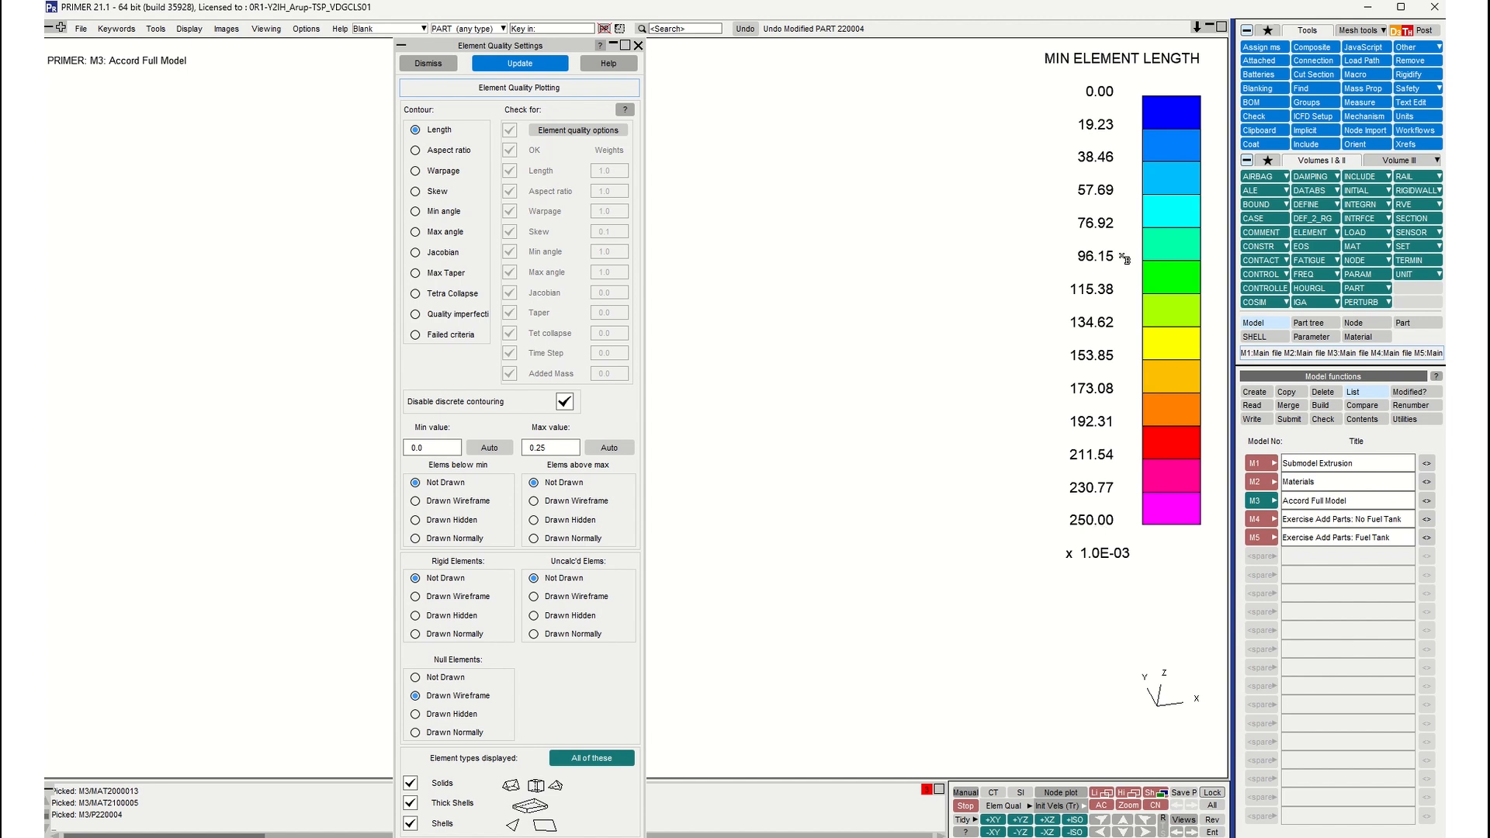
{"action": "left_click", "coordinate": [563, 403]}
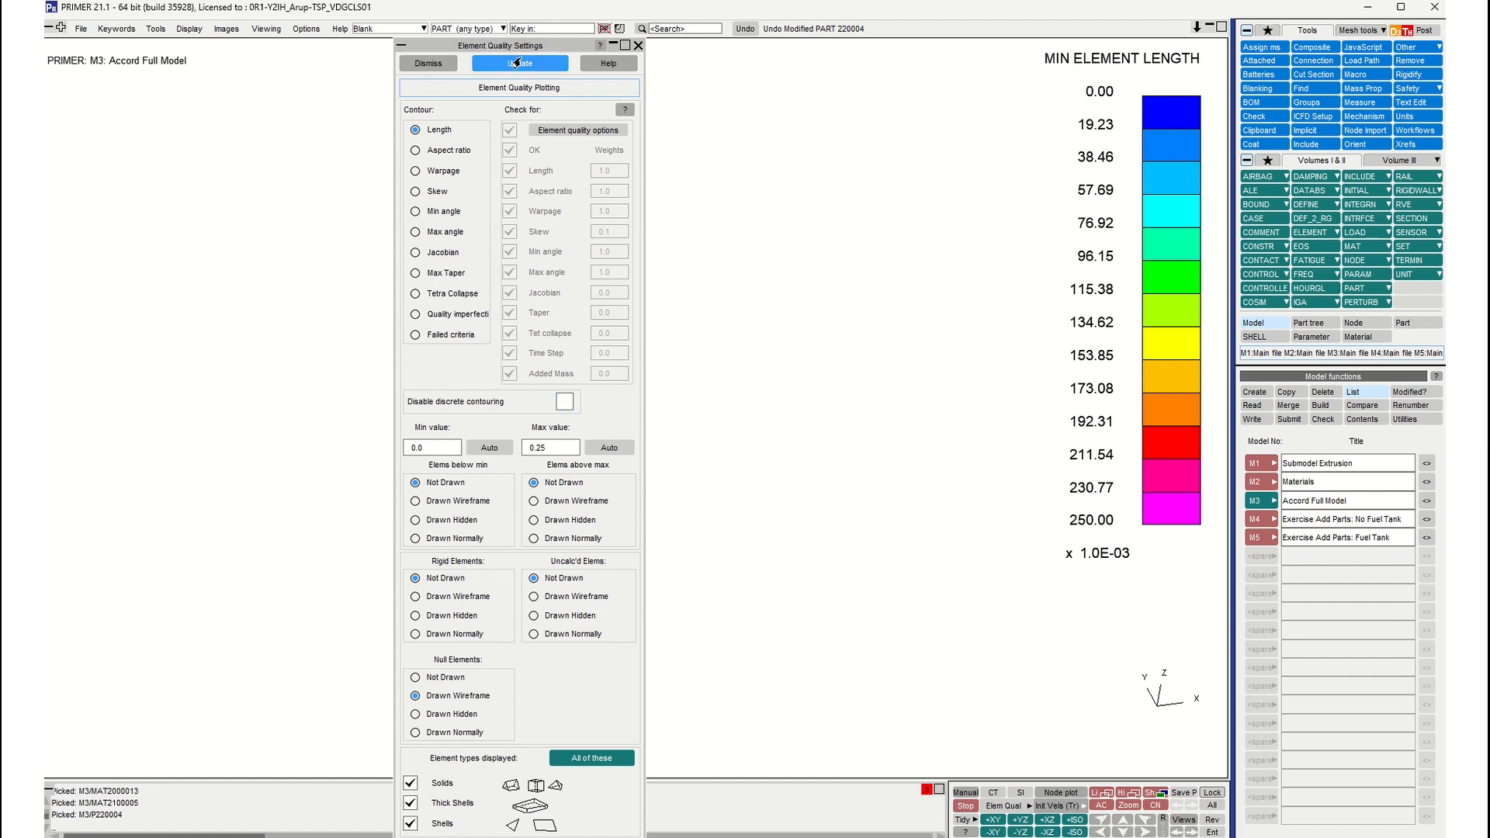
{"action": "left_click", "coordinate": [522, 57]}
Step: Close the element quality settings and isolate the elements in the lowest length band, fitting them to the view
{"action": "left_click", "coordinate": [638, 45]}
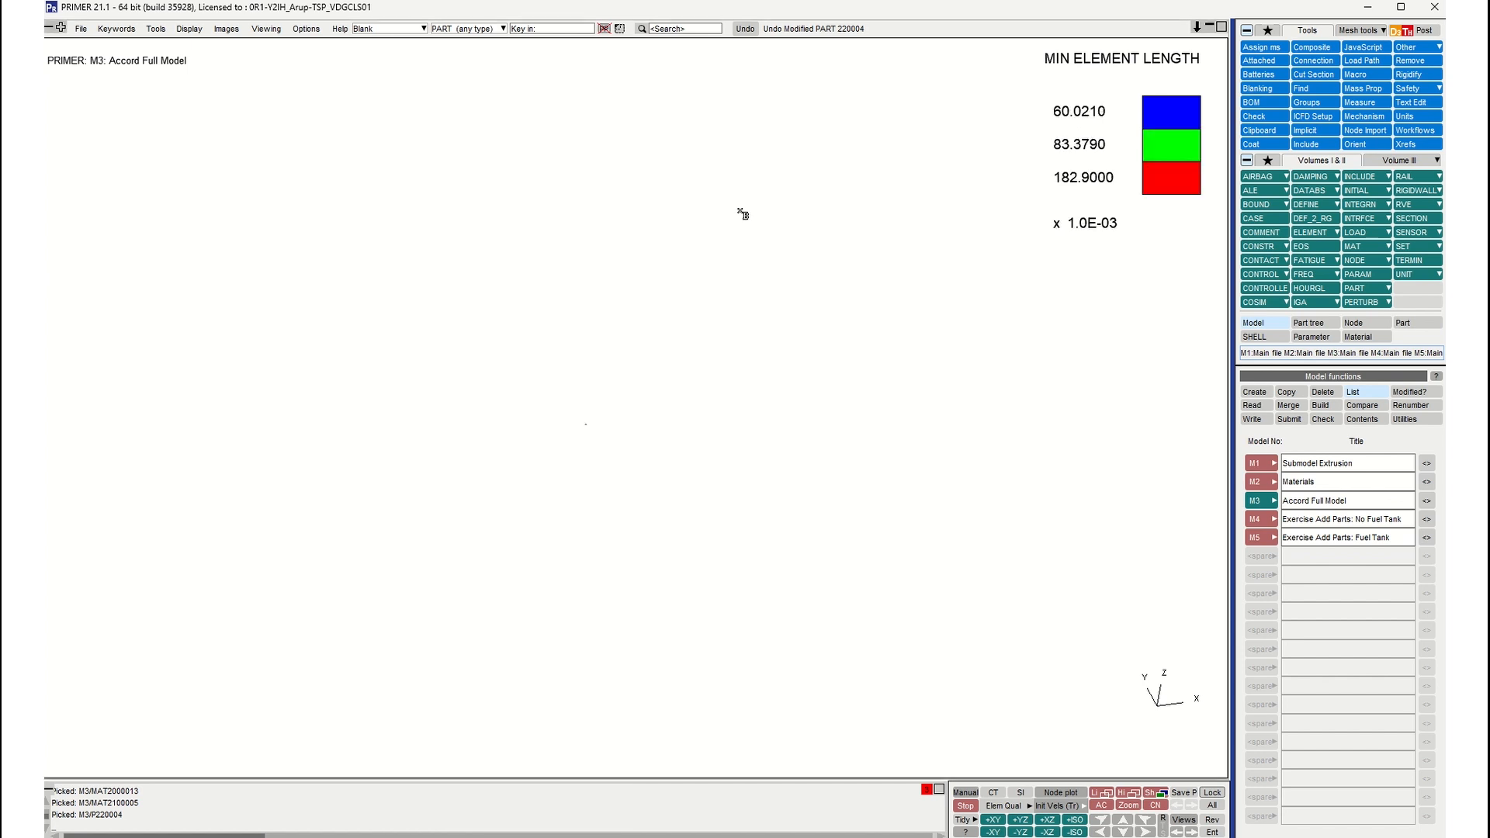
{"action": "left_click_drag", "start_coordinate": [659, 335], "coordinate": [663, 367], "text": "shift"}
{"action": "right_click", "coordinate": [1172, 115]}
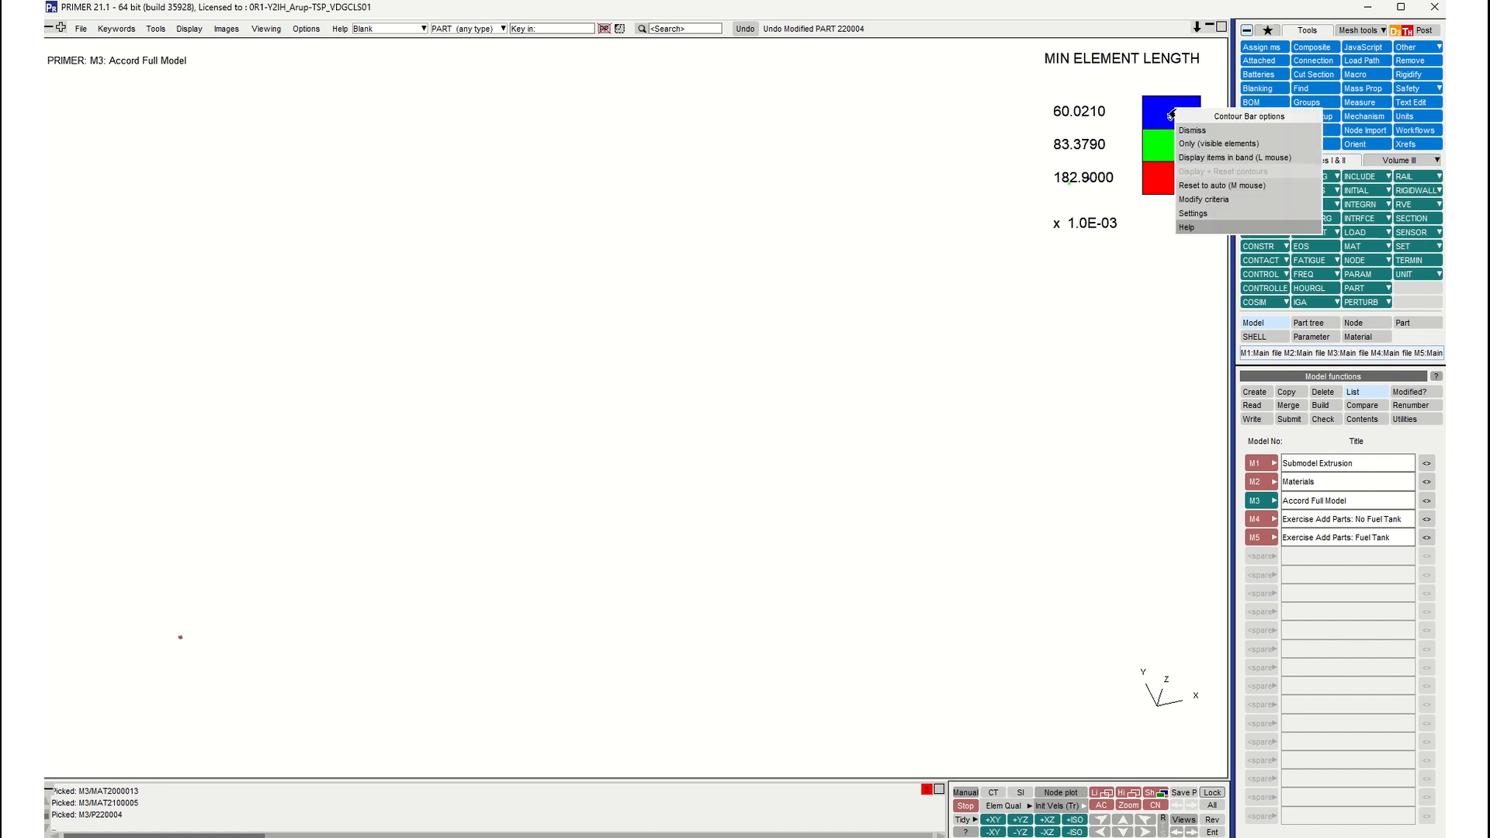
{"action": "left_click", "coordinate": [1202, 159]}
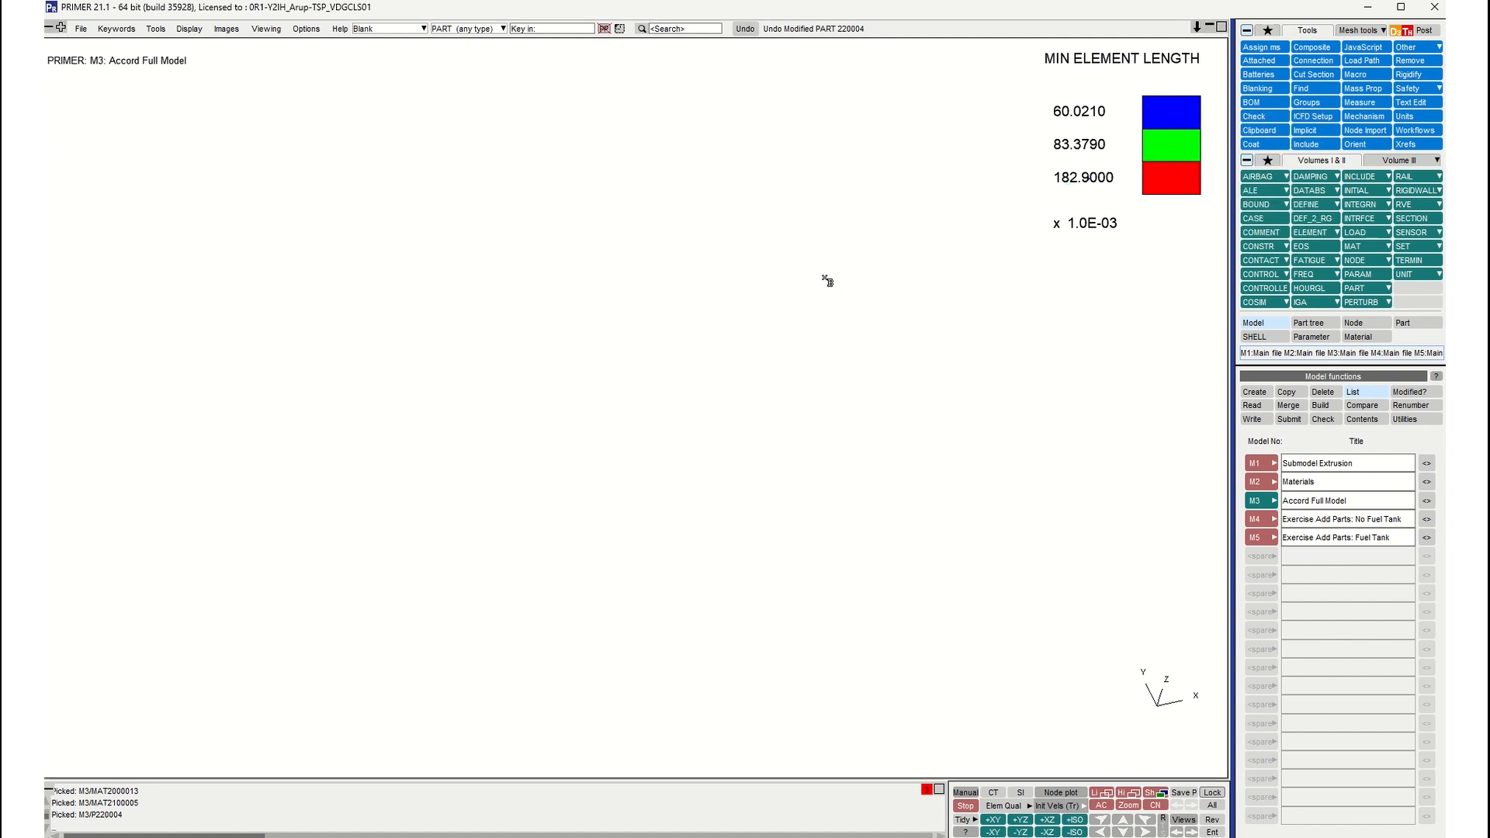
{"action": "key", "text": "a"}
{"action": "left_click_drag", "start_coordinate": [761, 408], "coordinate": [955, 613], "text": "shift"}
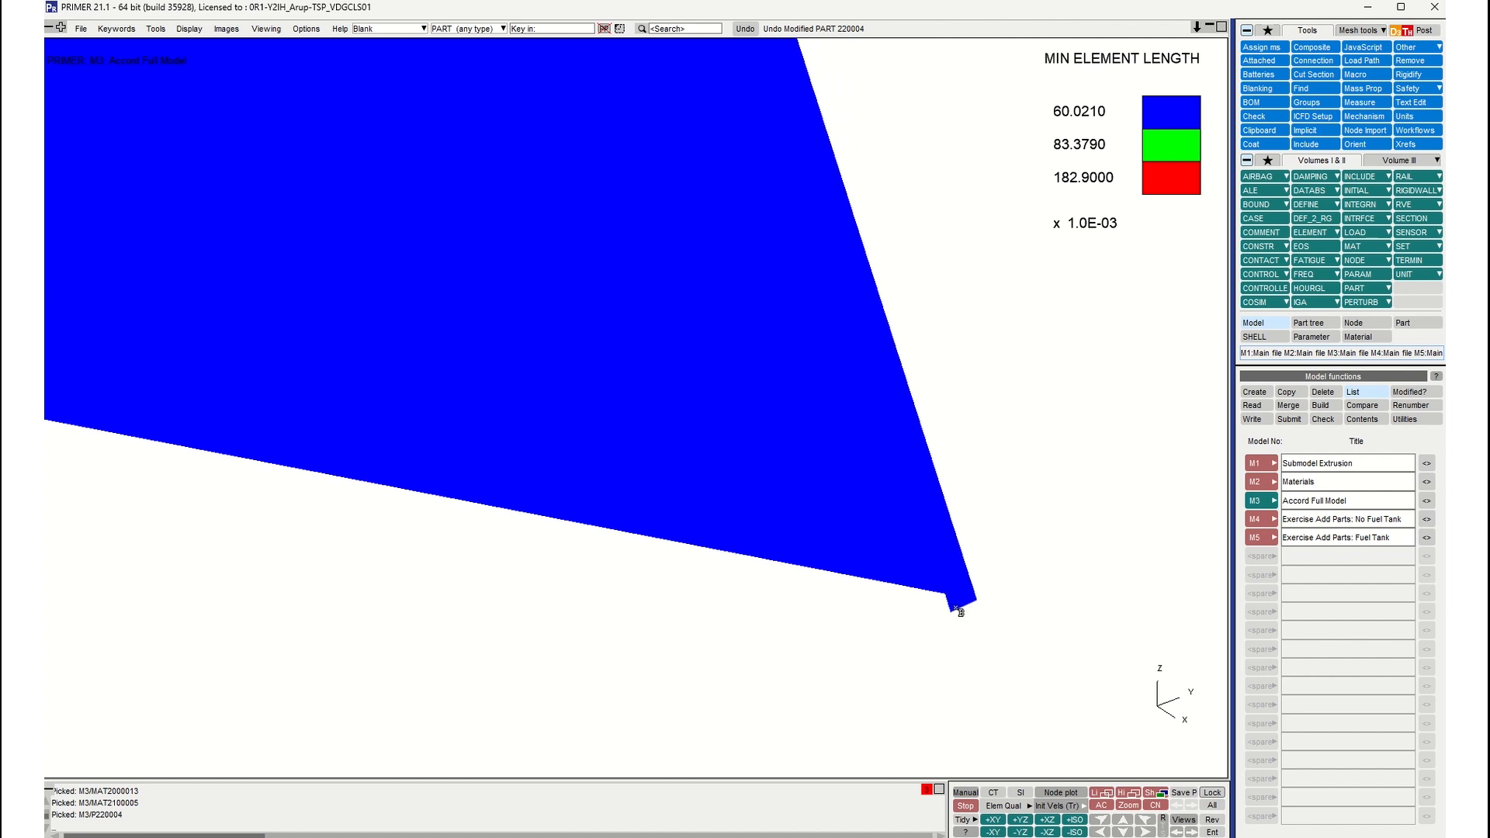
{"action": "left_click_drag", "start_coordinate": [960, 613], "coordinate": [626, 302], "text": "shift"}
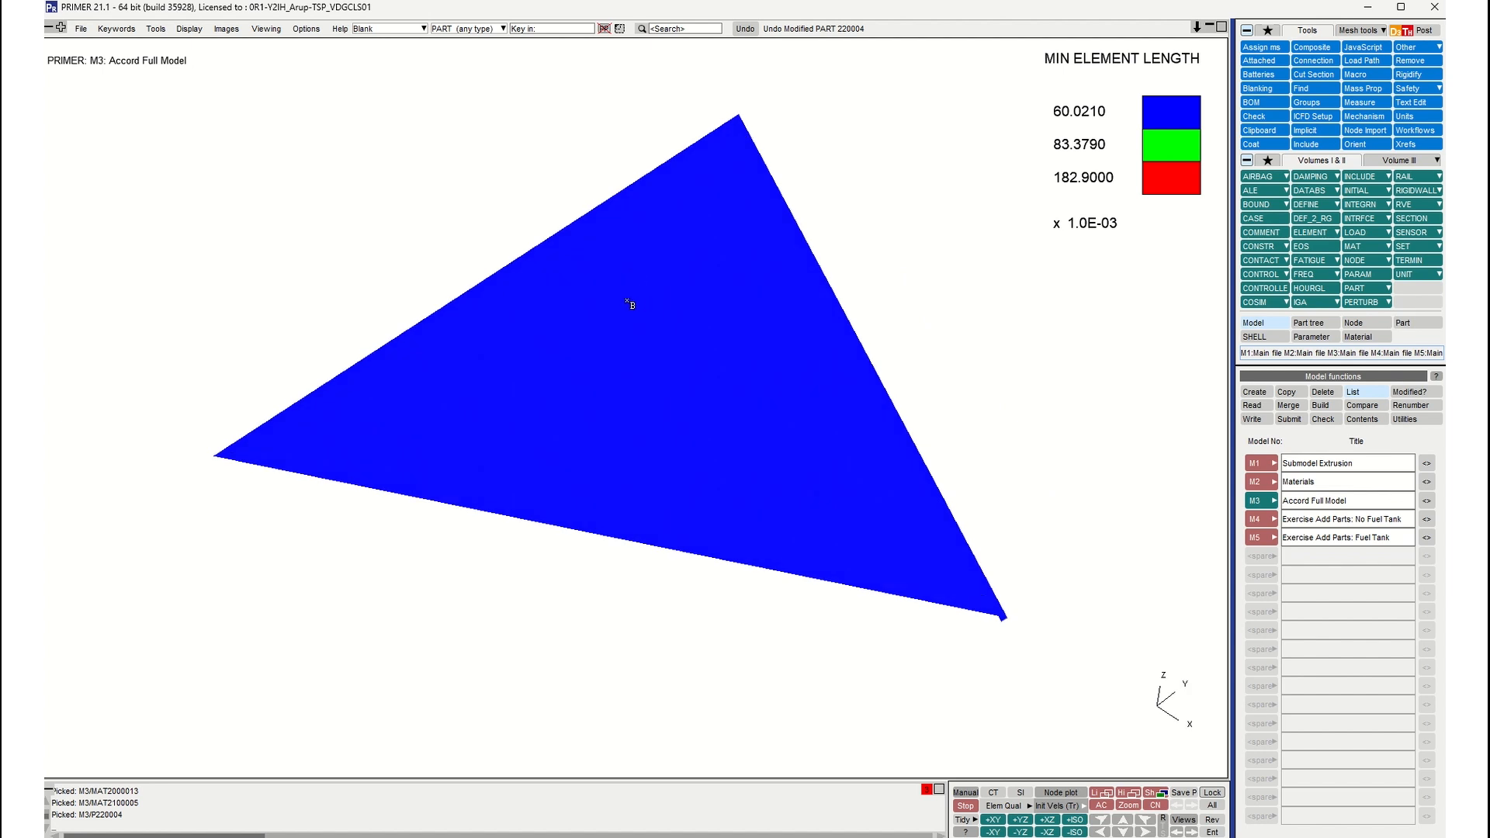
Step: Show only the part that owns the isolated triangular element and redraw it in shaded mode
{"action": "right_click", "coordinate": [646, 298]}
{"action": "left_click", "coordinate": [673, 347]}
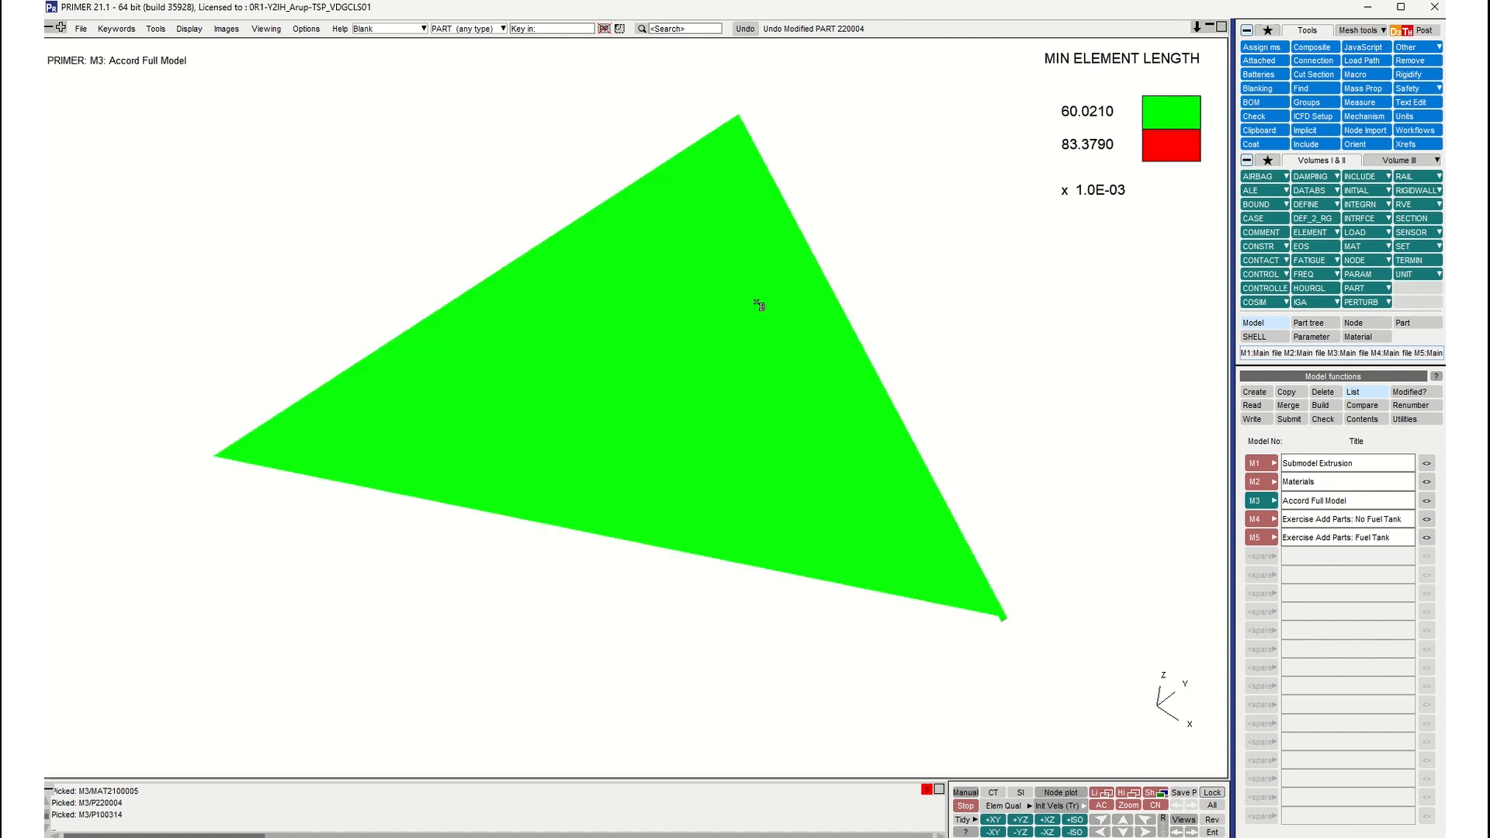
{"action": "scroll", "coordinate": [708, 345], "scroll_direction": "down", "scroll_amount": 3}
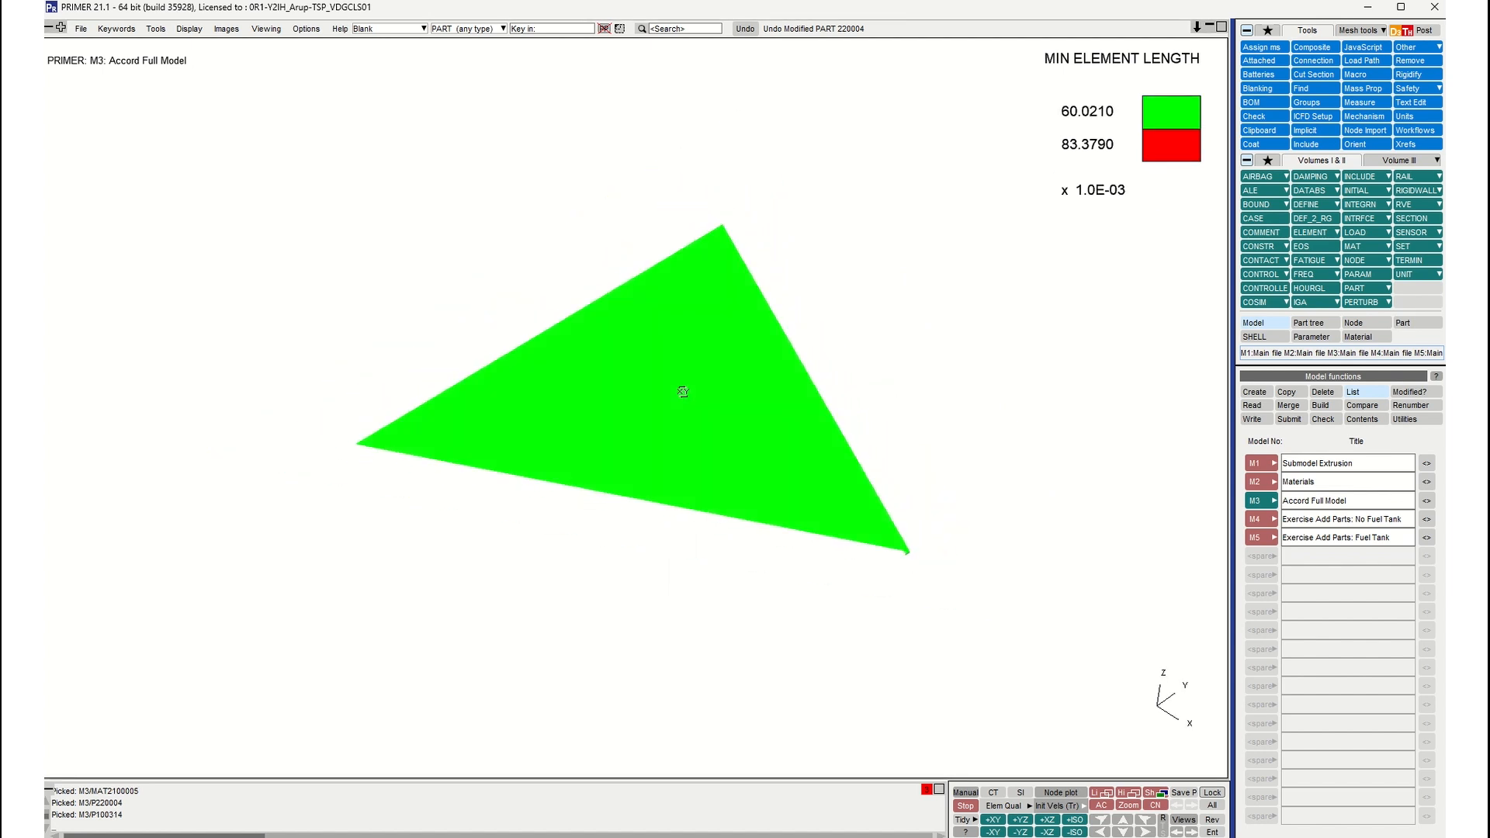
{"action": "left_click", "coordinate": [1141, 794]}
{"action": "scroll", "coordinate": [846, 530], "scroll_direction": "down", "scroll_amount": 4}
{"action": "left_click_drag", "start_coordinate": [791, 489], "coordinate": [783, 504], "text": "shift"}
{"action": "scroll", "coordinate": [798, 503], "scroll_direction": "up", "scroll_amount": 6}
{"action": "scroll", "coordinate": [958, 550], "scroll_direction": "up", "scroll_amount": 3}
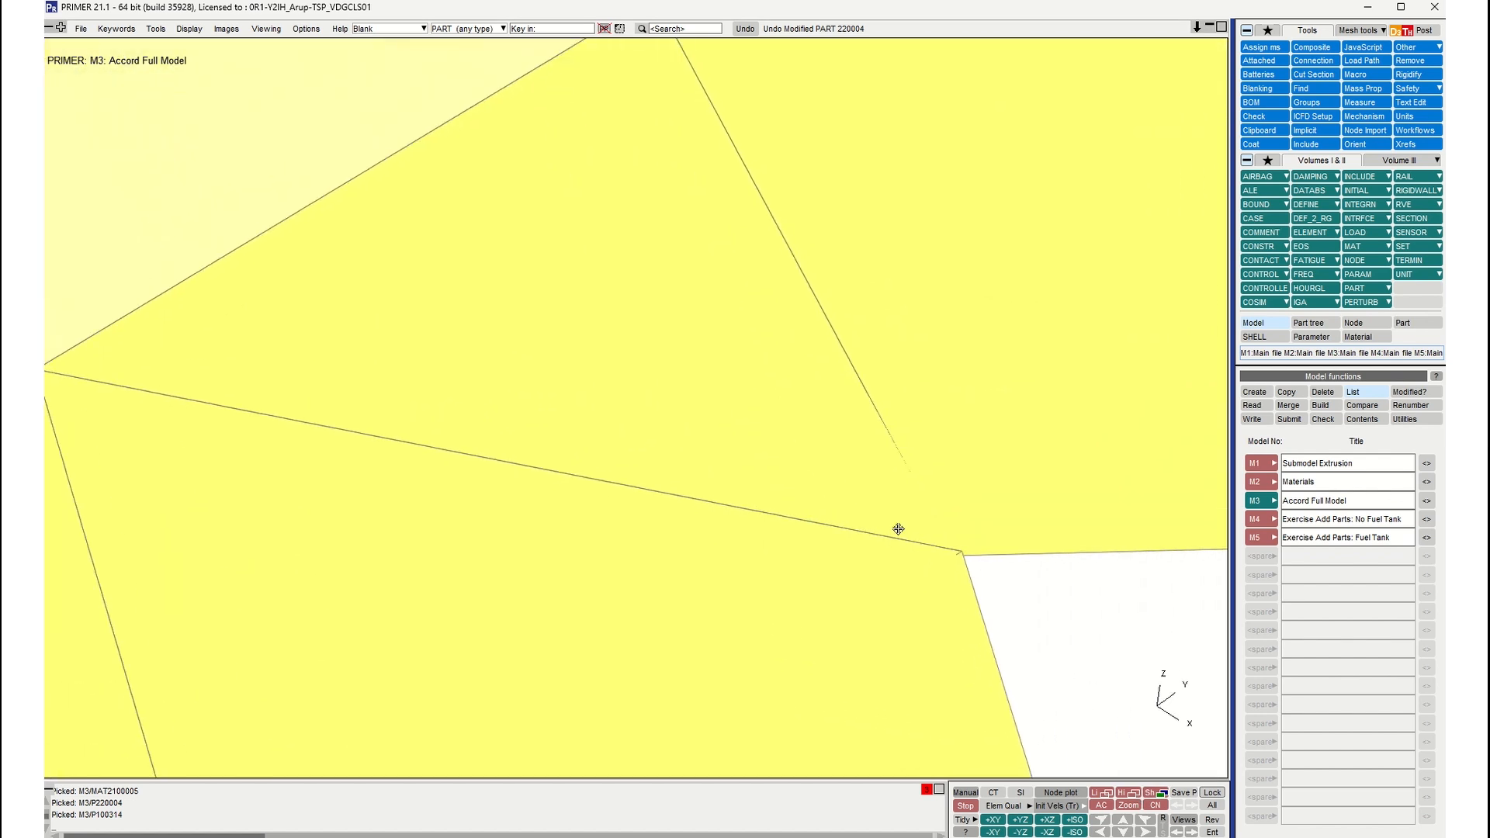
Step: Select the two nearly coincident nodes at the sharp corner of the triangle, preview their merge and apply it
{"action": "middle_click_drag", "start_coordinate": [958, 550], "coordinate": [888, 534], "text": "shift"}
{"action": "scroll", "coordinate": [888, 534], "scroll_direction": "down", "scroll_amount": 3}
{"action": "scroll", "coordinate": [885, 536], "scroll_direction": "up", "scroll_amount": 3}
{"action": "mouse_move", "coordinate": [888, 513]}
{"action": "left_mouse_down", "text": "shift"}
{"action": "mouse_move", "coordinate": [885, 536]}
{"action": "mouse_move", "coordinate": [919, 543]}
{"action": "mouse_move", "coordinate": [920, 578]}
{"action": "mouse_move", "coordinate": [887, 514]}
{"action": "left_mouse_up", "text": "shift"}
{"action": "scroll", "coordinate": [885, 536], "scroll_direction": "down", "scroll_amount": 4}
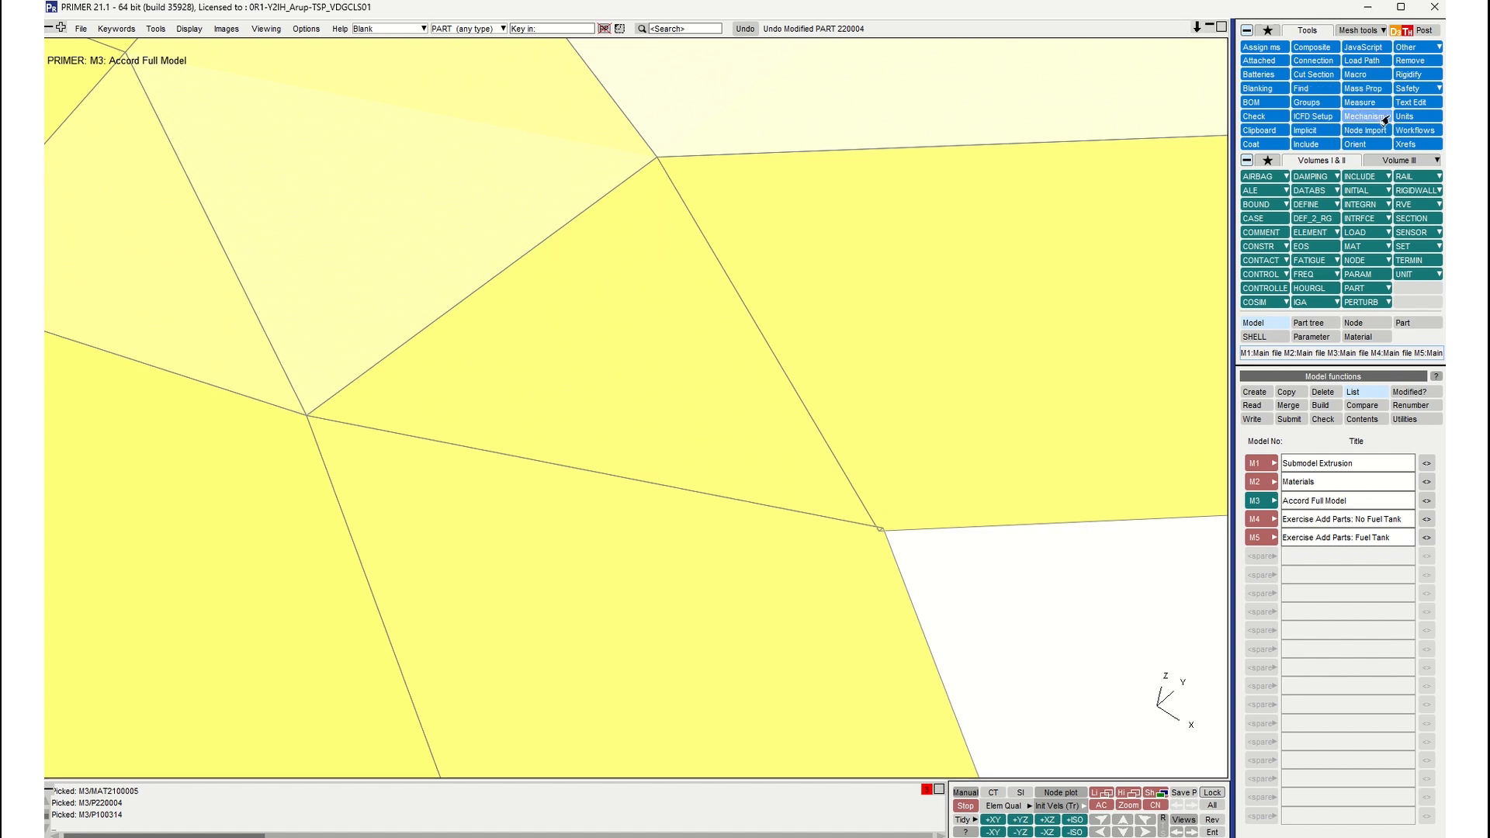
{"action": "left_click", "coordinate": [1362, 267]}
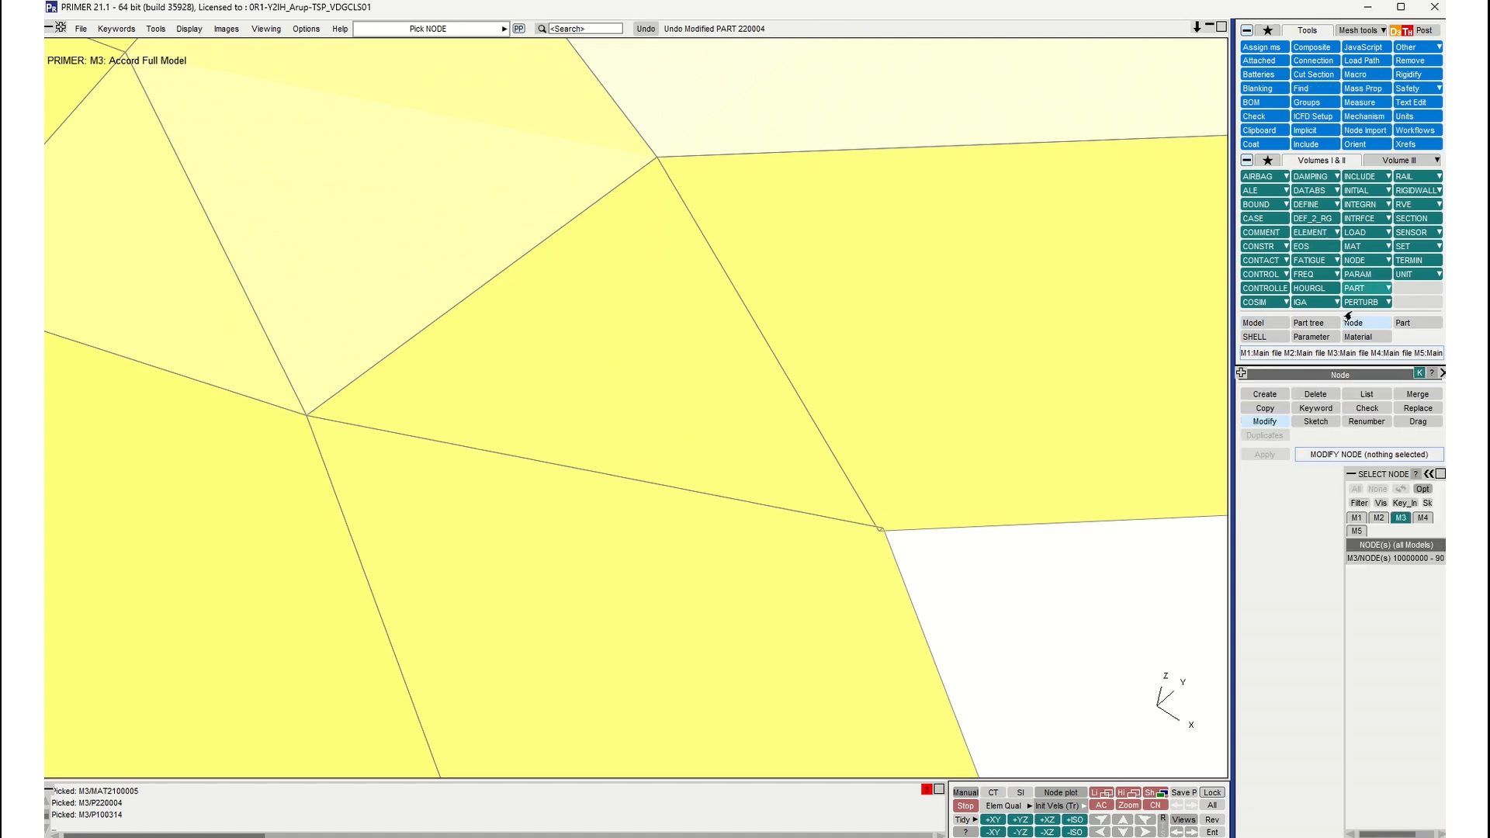
{"action": "left_click", "coordinate": [1409, 399]}
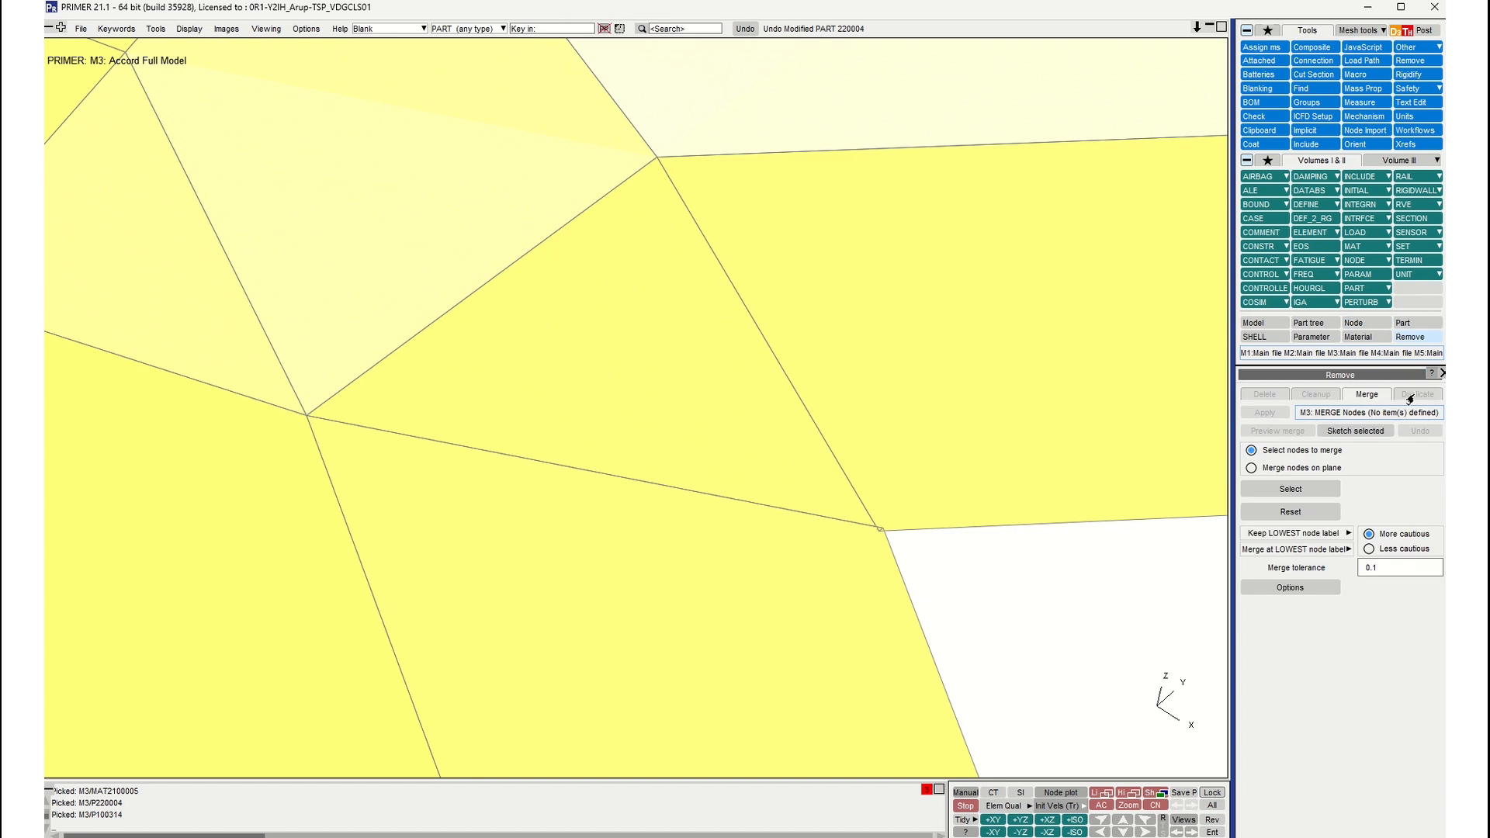
{"action": "left_click", "coordinate": [1308, 490]}
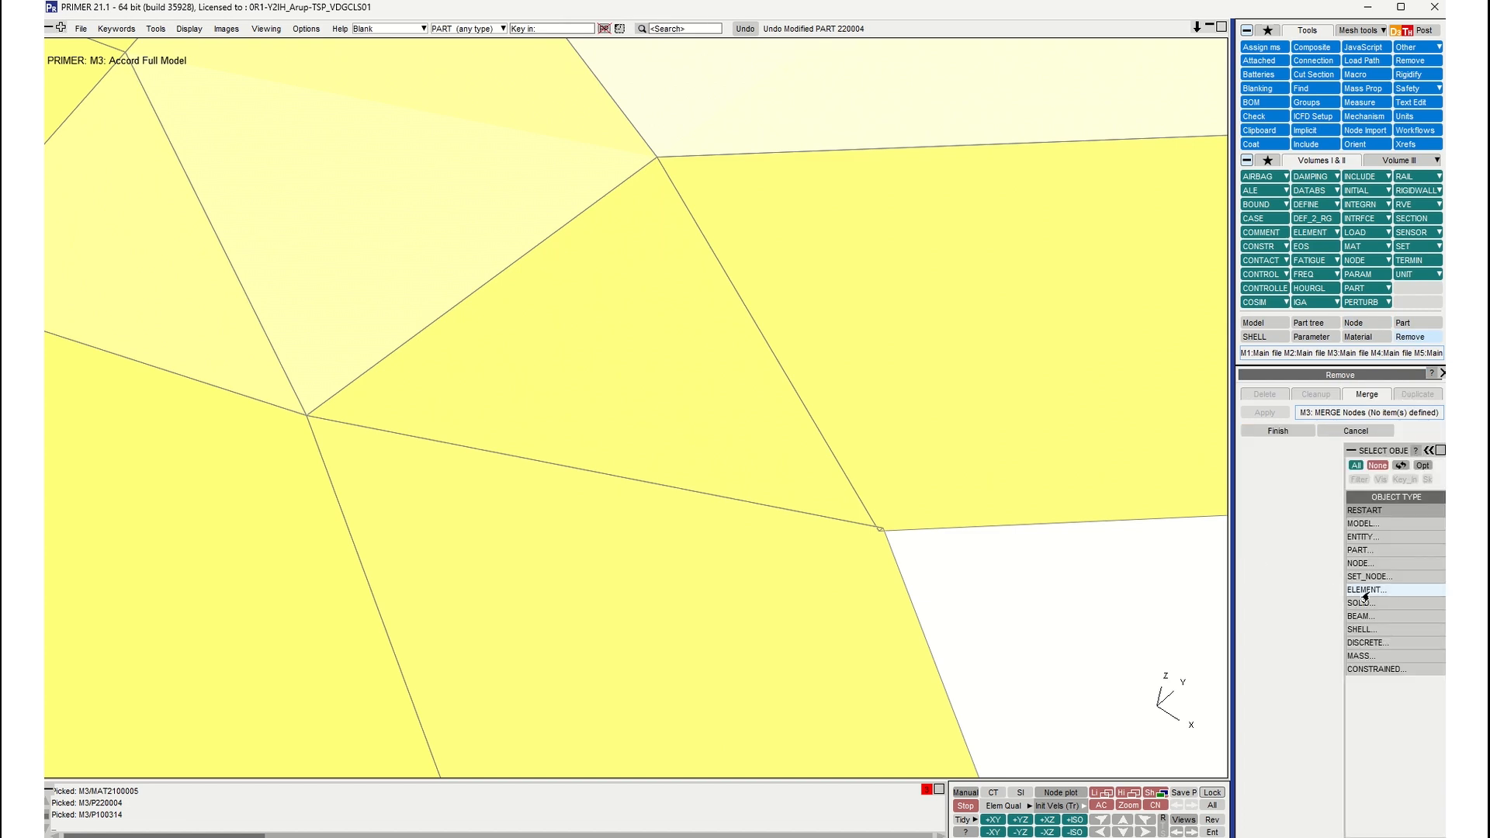
{"action": "left_click_drag", "start_coordinate": [853, 514], "coordinate": [892, 539]}
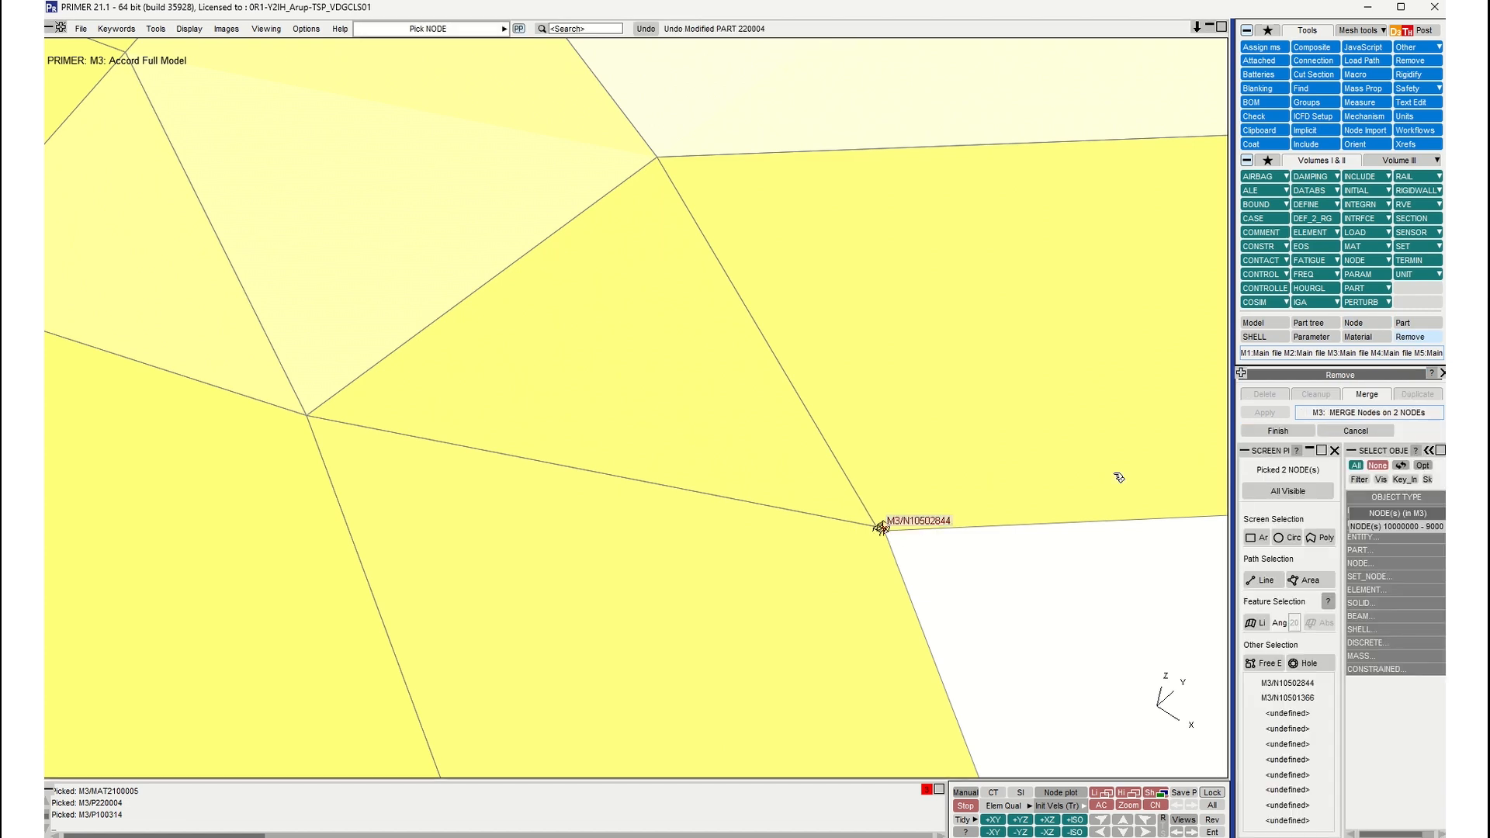
{"action": "left_click", "coordinate": [1278, 432]}
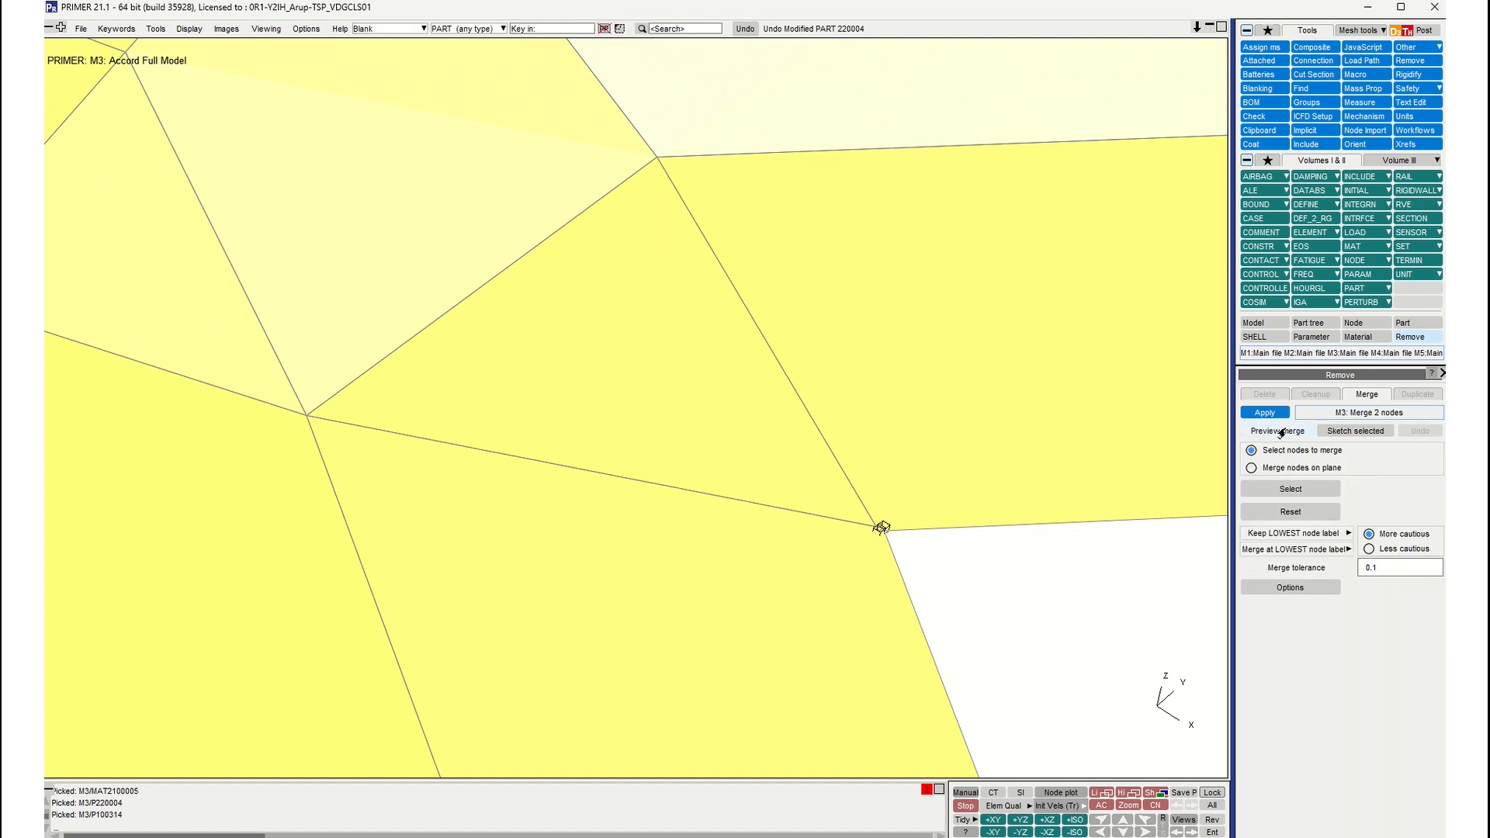
{"action": "left_click", "coordinate": [1281, 431]}
{"action": "left_click", "coordinate": [1265, 413]}
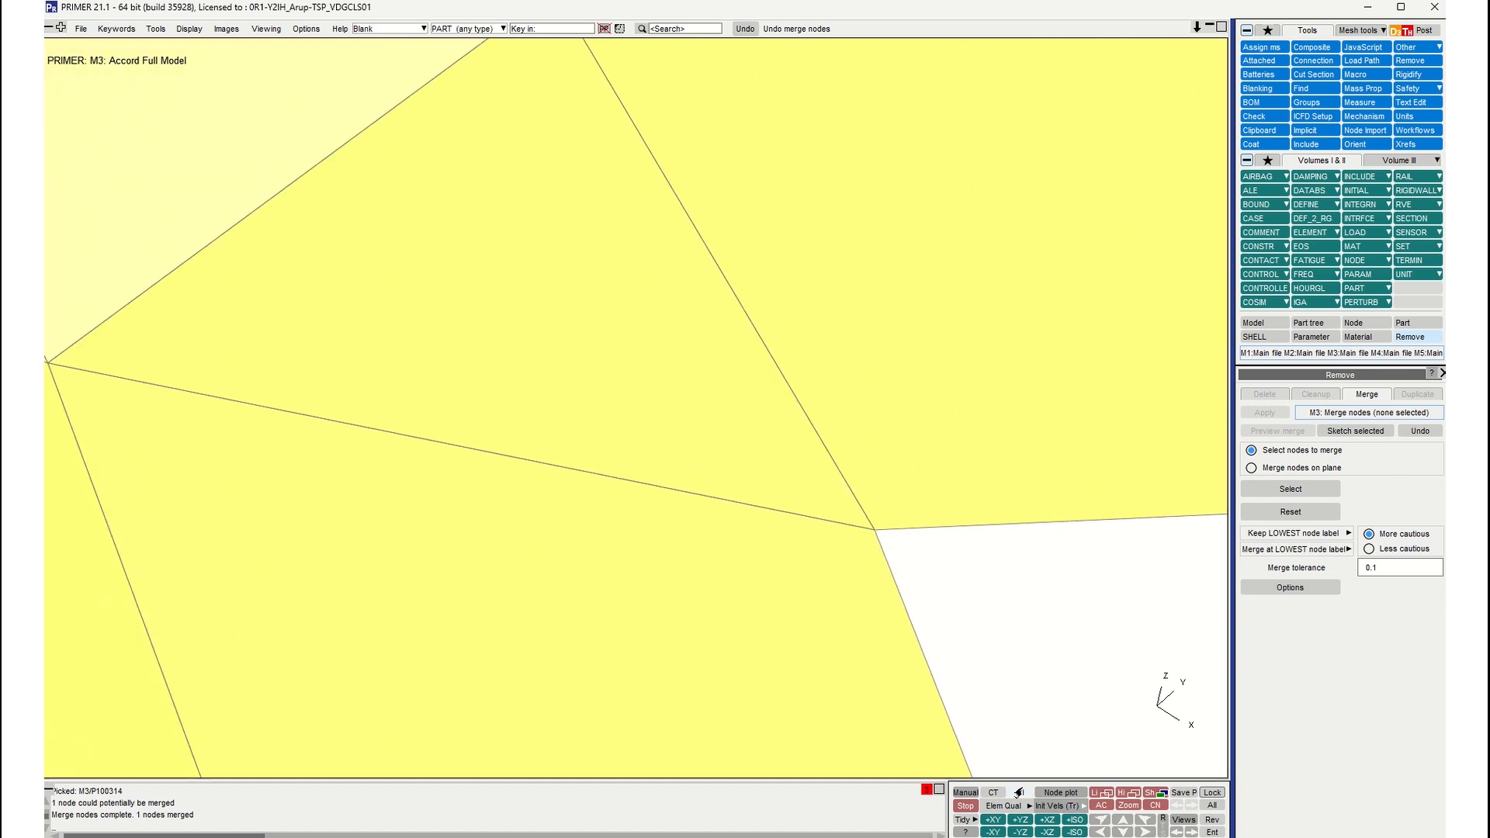
Step: Replot the part's minimum element length with an automatic contour range and inspect the repaired corner and whole part
{"action": "left_click", "coordinate": [1016, 788]}
{"action": "right_click", "coordinate": [1156, 118]}
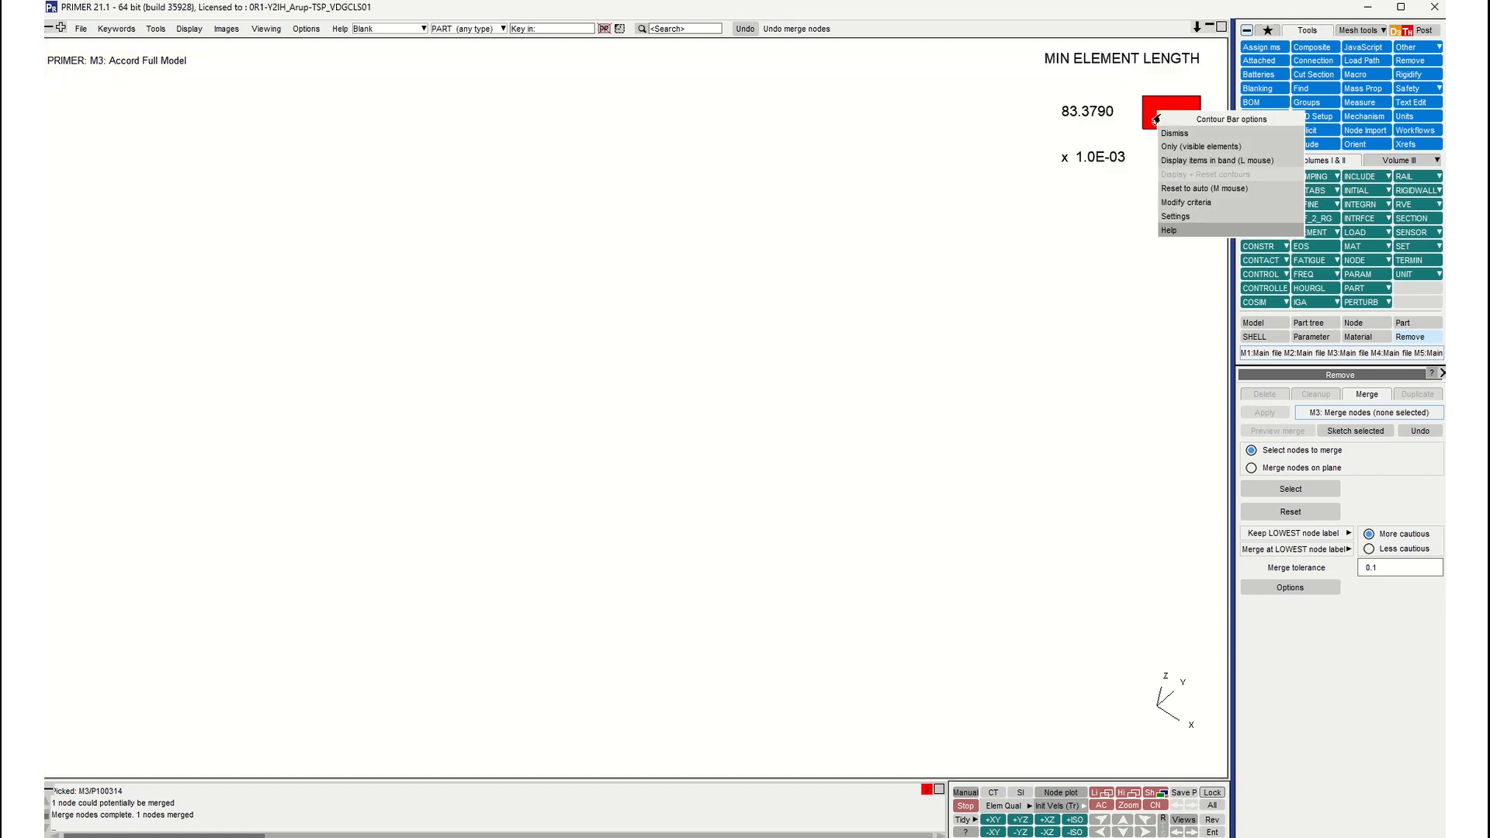
{"action": "left_click", "coordinate": [1213, 191]}
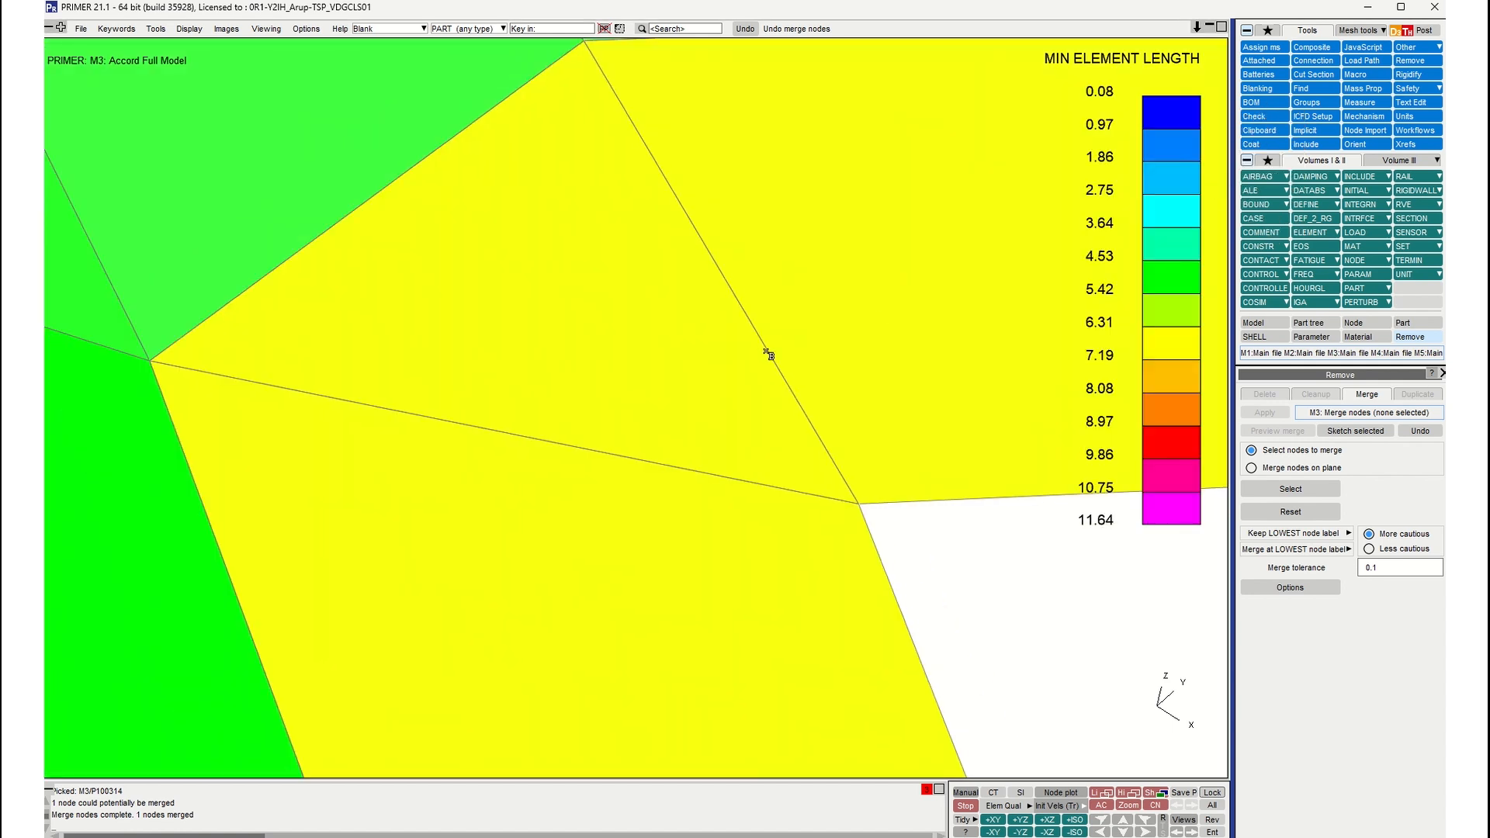
{"action": "mouse_move", "coordinate": [718, 339]}
{"action": "left_mouse_down", "text": "shift"}
{"action": "mouse_move", "coordinate": [802, 374]}
{"action": "mouse_move", "coordinate": [747, 346]}
{"action": "left_mouse_up", "text": "shift"}
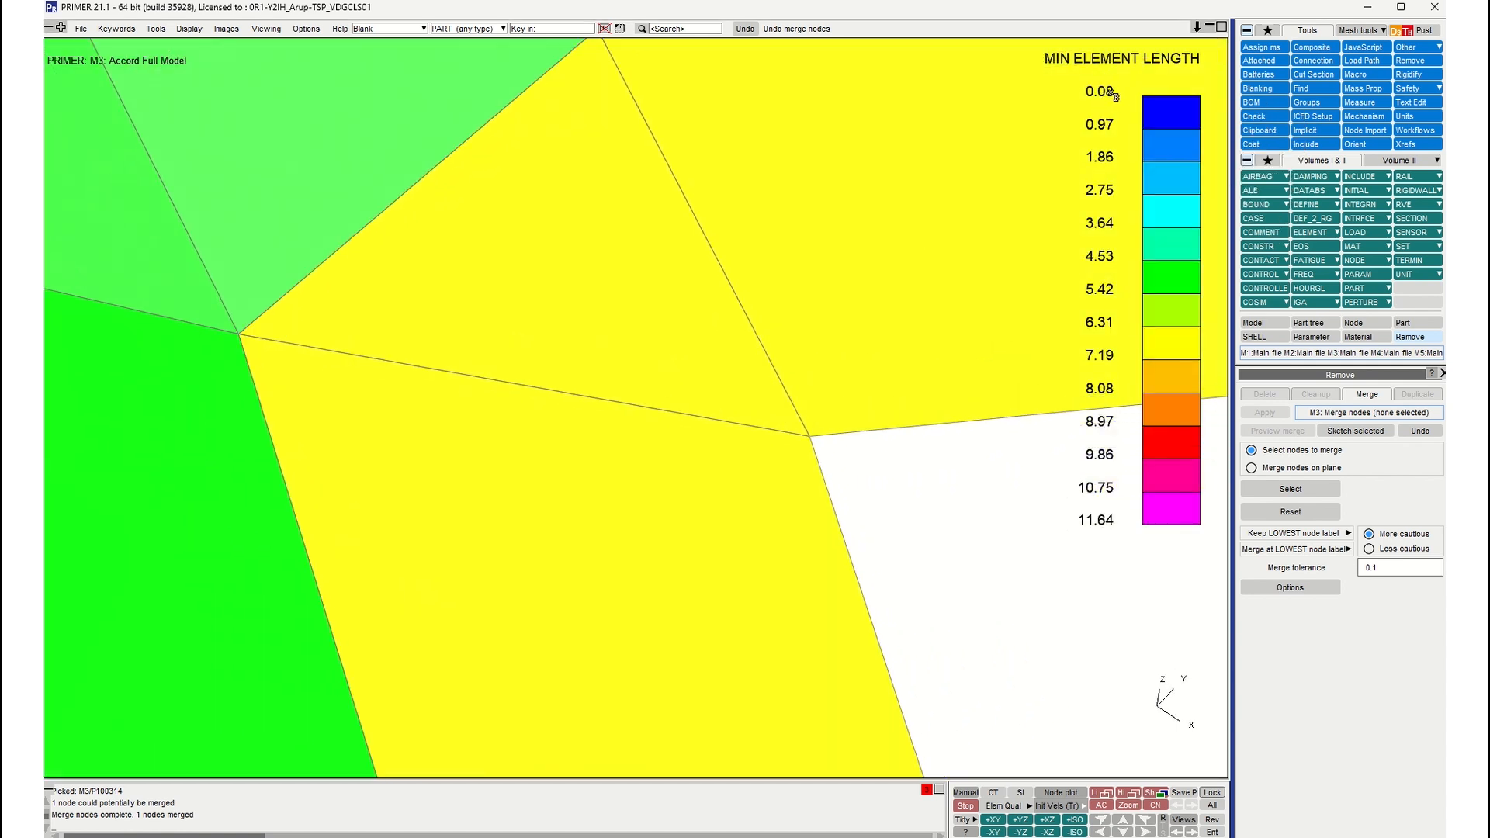
{"action": "scroll", "coordinate": [824, 336], "scroll_direction": "down", "scroll_amount": 3}
{"action": "key", "text": "a"}
{"action": "left_click_drag", "start_coordinate": [799, 351], "coordinate": [764, 375], "text": "shift"}
{"action": "scroll", "coordinate": [764, 375], "scroll_direction": "up", "scroll_amount": 2}
{"action": "scroll", "coordinate": [756, 380], "scroll_direction": "up", "scroll_amount": 5}
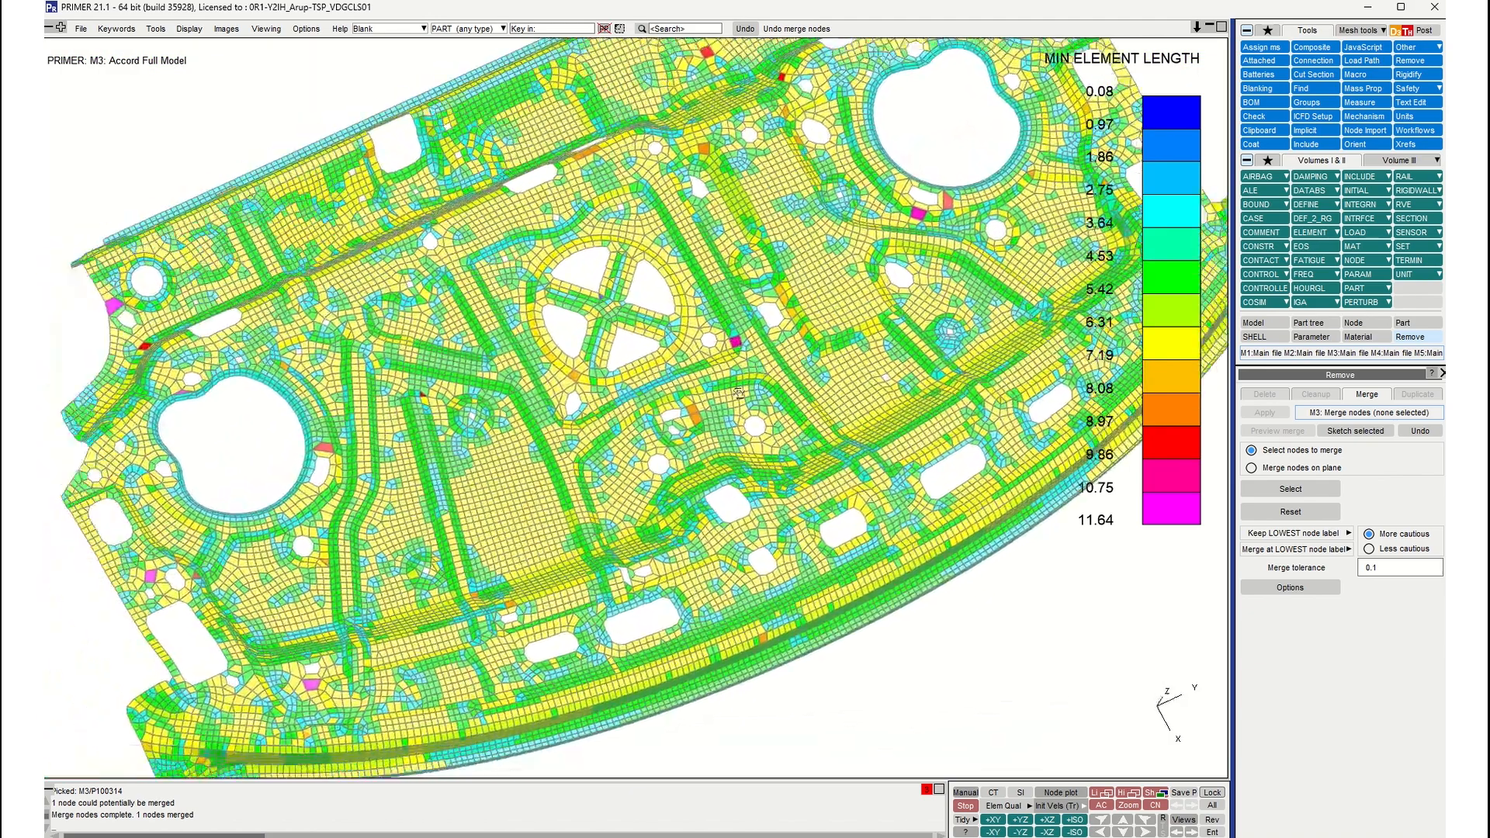
{"action": "left_click_drag", "start_coordinate": [739, 393], "coordinate": [734, 405], "text": "shift"}
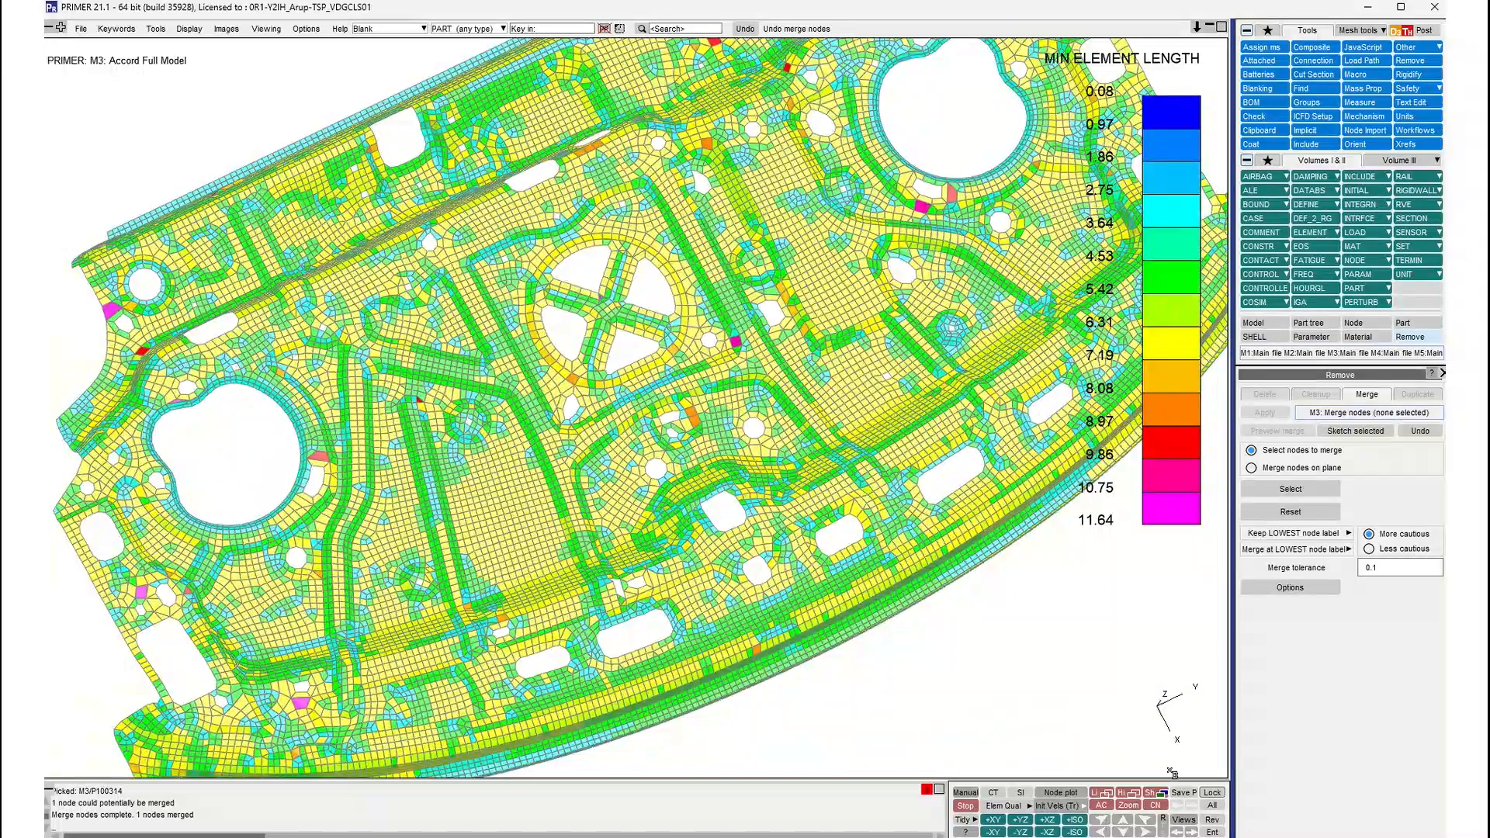
Step: Return to the shaded display, unblank the entire car model and show it from above
{"action": "left_click", "coordinate": [1151, 794]}
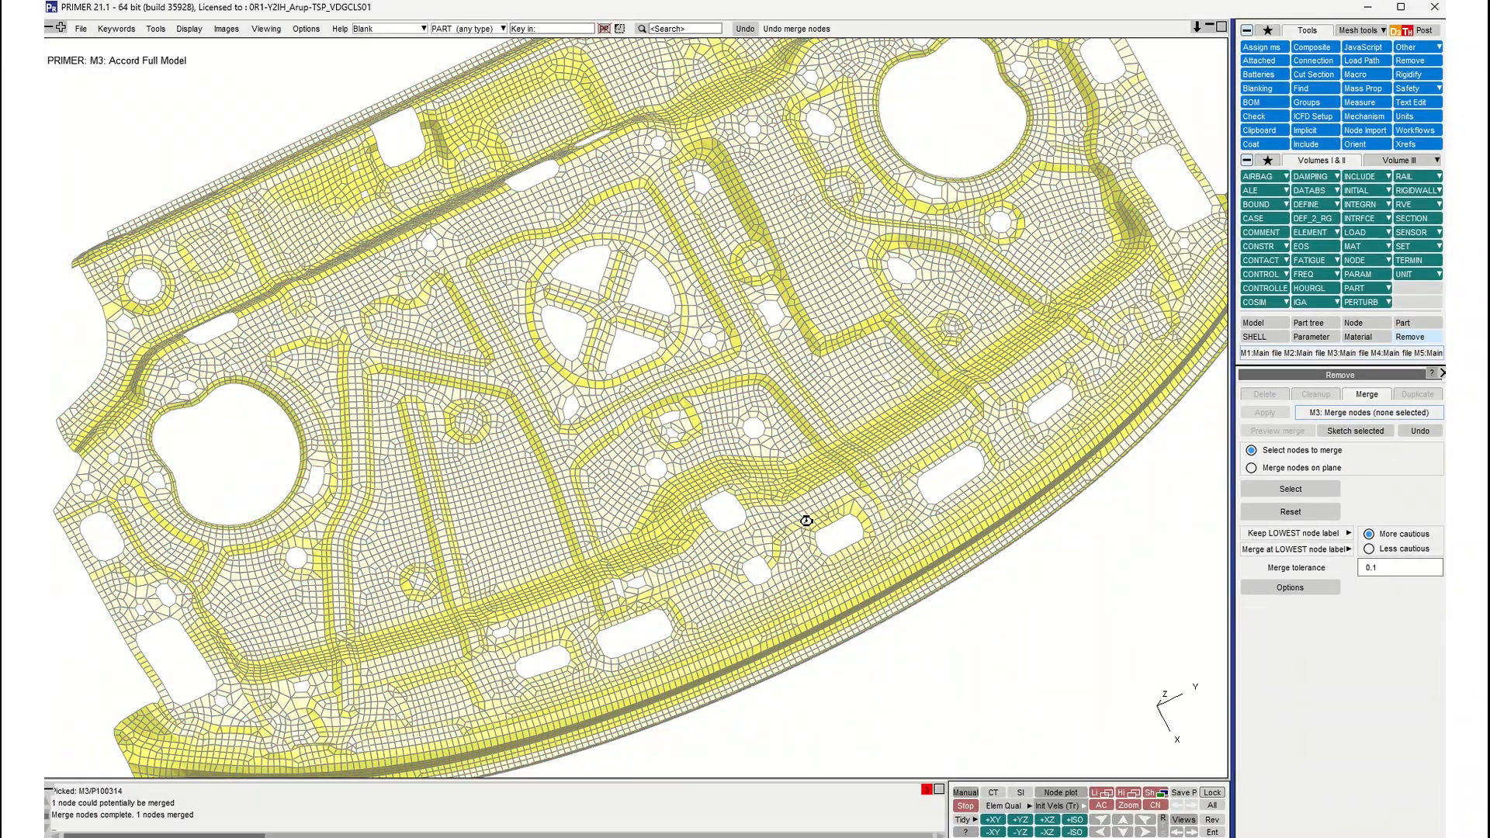
{"action": "key", "text": "u"}
{"action": "key", "text": "F1"}
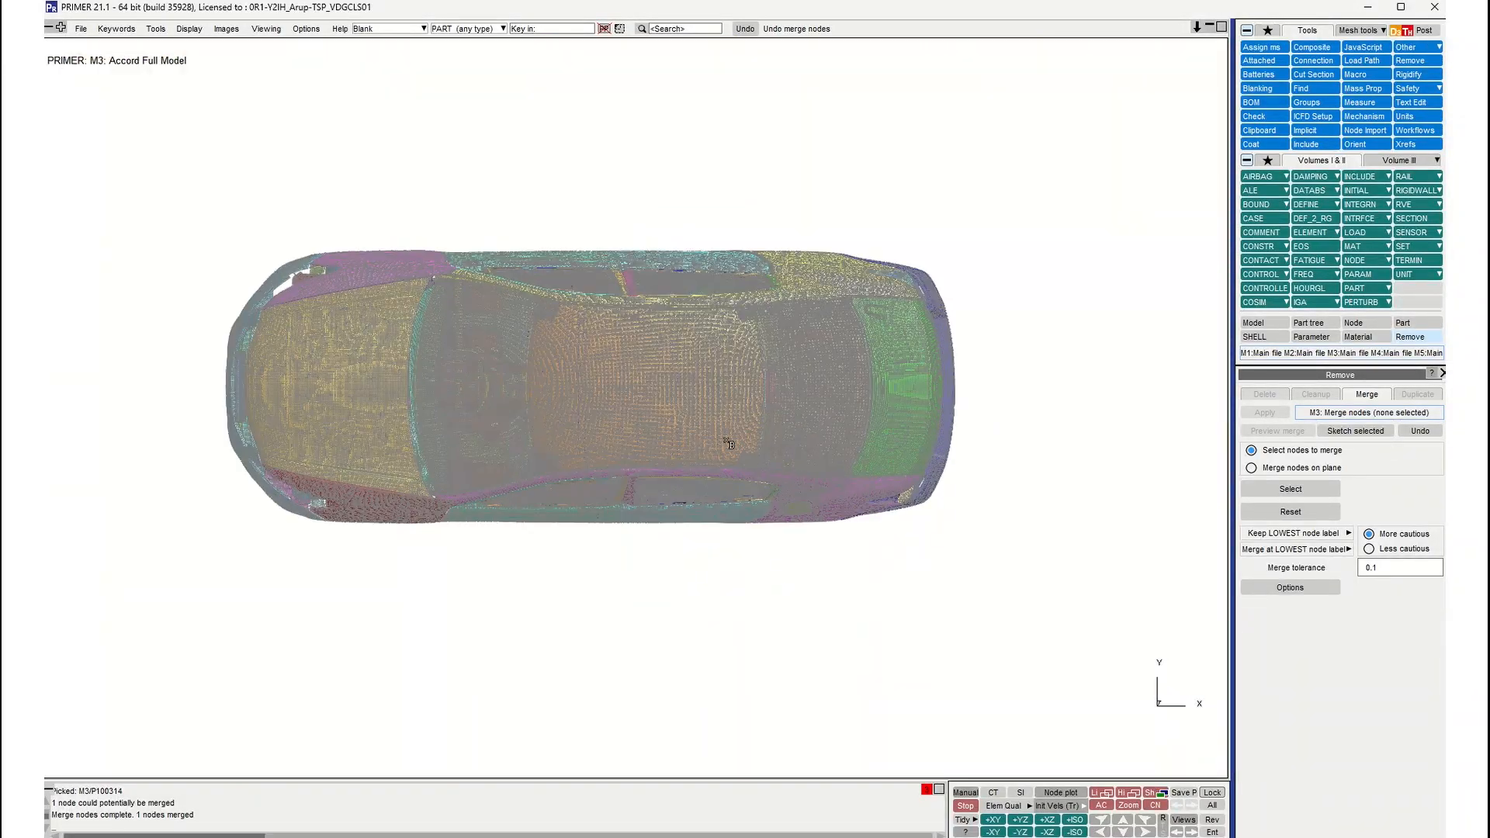
{"action": "scroll", "coordinate": [730, 444], "scroll_direction": "up", "scroll_amount": 5}
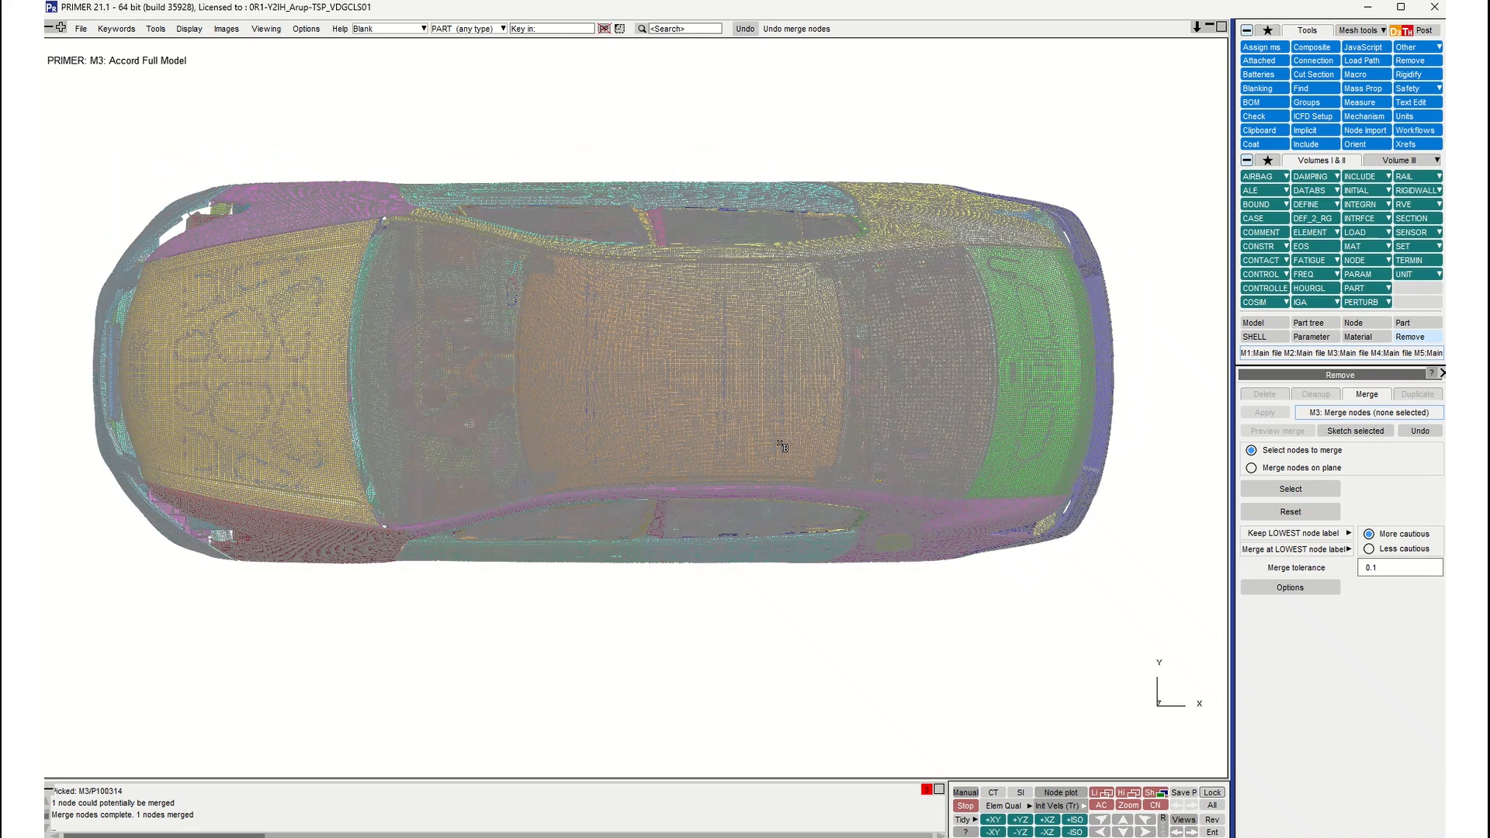
Step: Examine the whole car from a front three-quarter angle in the shaded display
{"action": "left_click_drag", "start_coordinate": [728, 507], "coordinate": [792, 304], "text": "shift"}
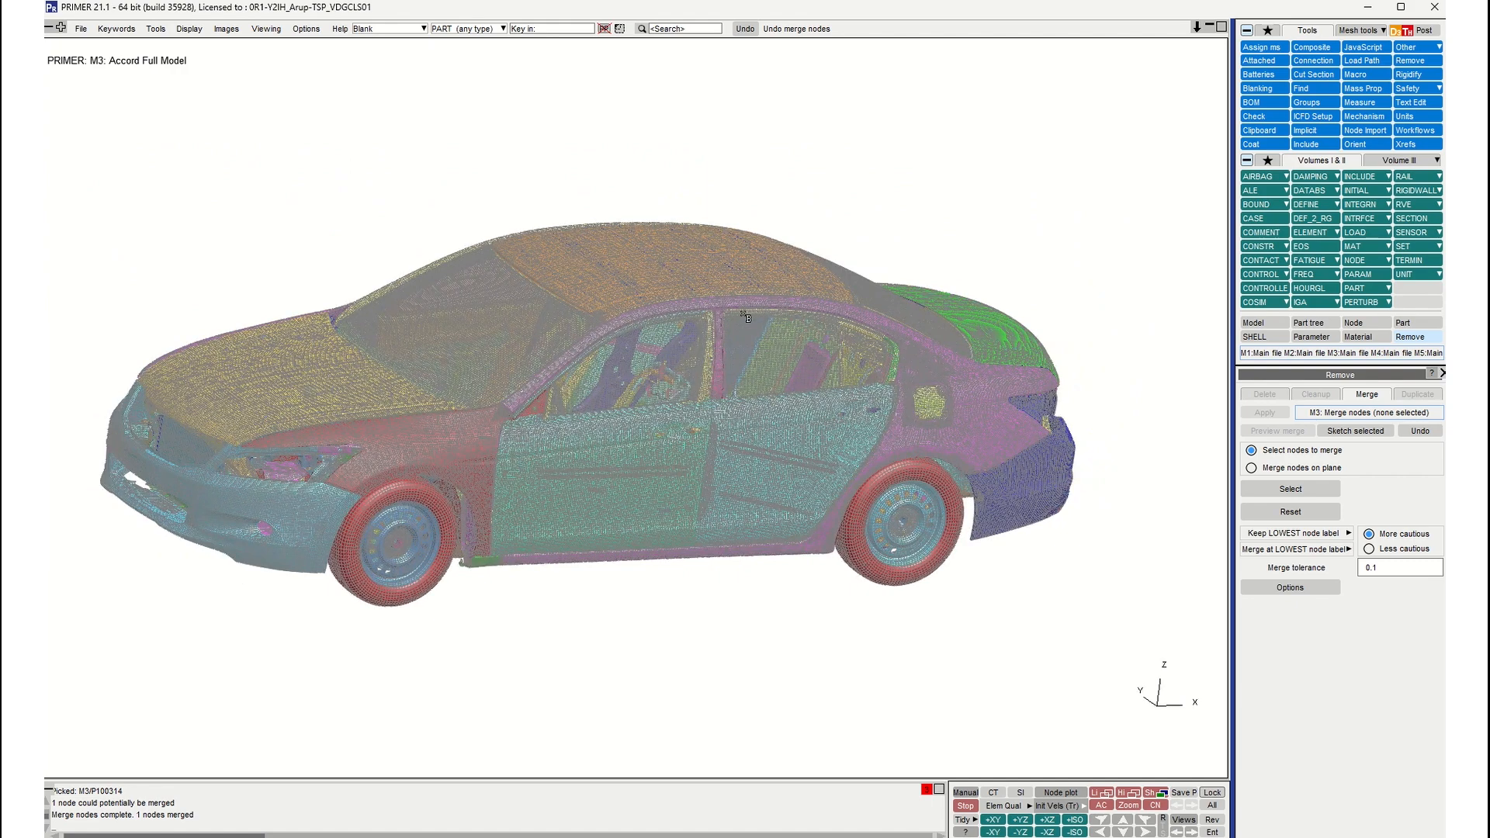
{"action": "left_click_drag", "start_coordinate": [666, 353], "coordinate": [701, 348], "text": "shift"}
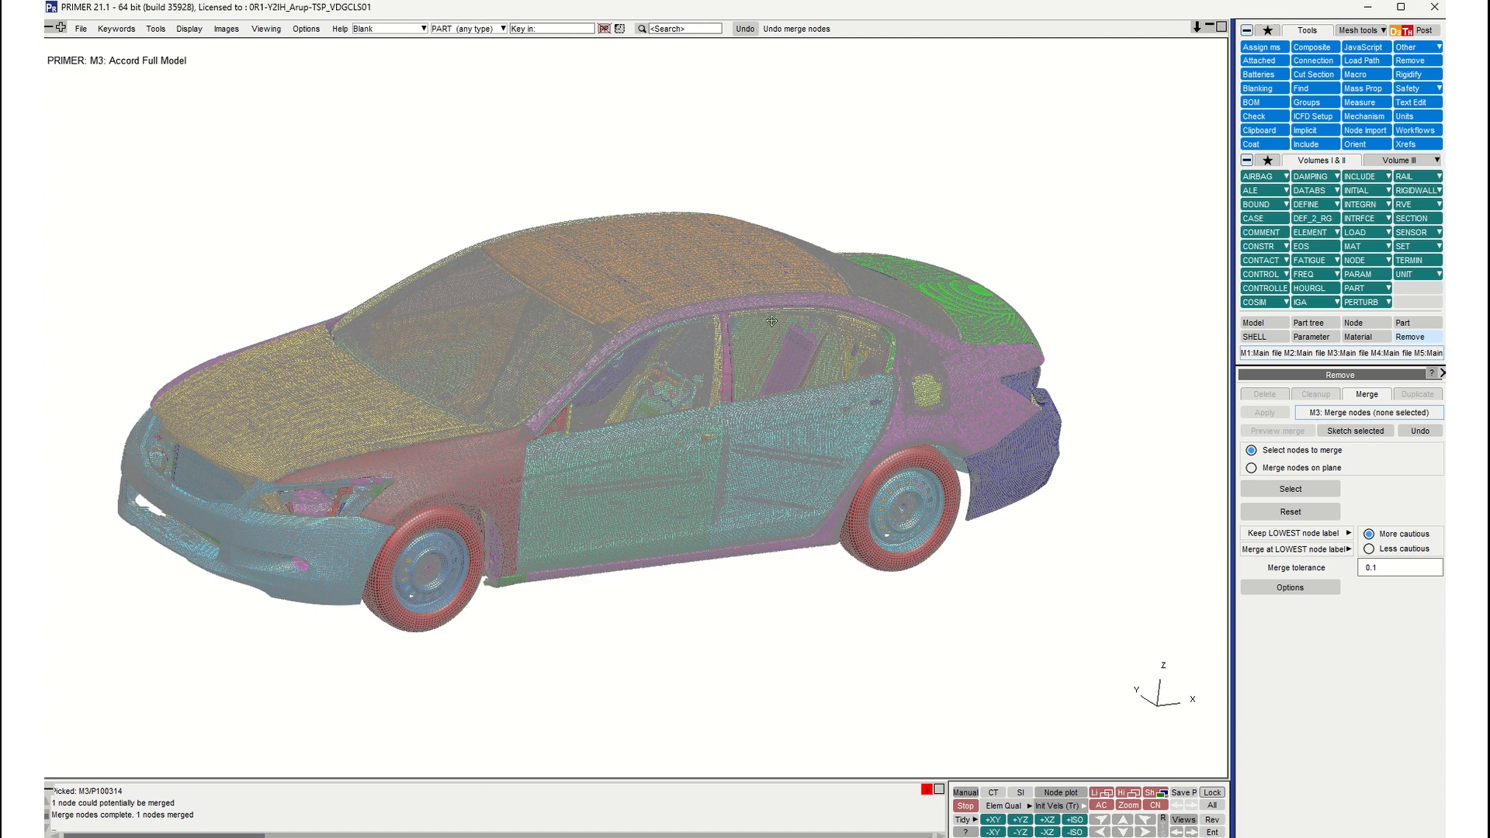
{"action": "middle_click_drag", "start_coordinate": [749, 328], "coordinate": [734, 332], "text": "shift"}
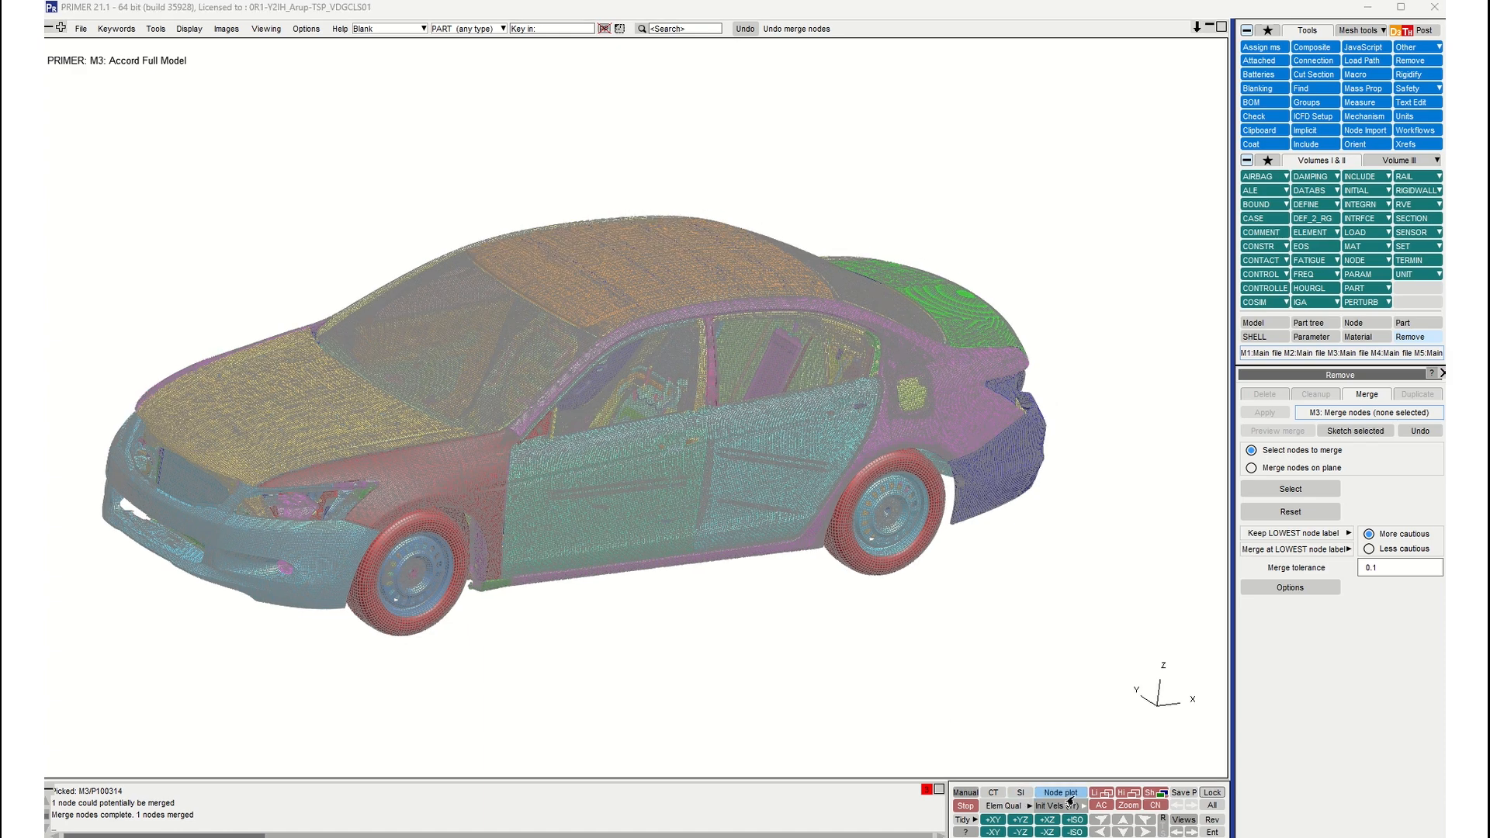
{"action": "middle_click_drag", "start_coordinate": [708, 371], "coordinate": [722, 375], "text": "shift"}
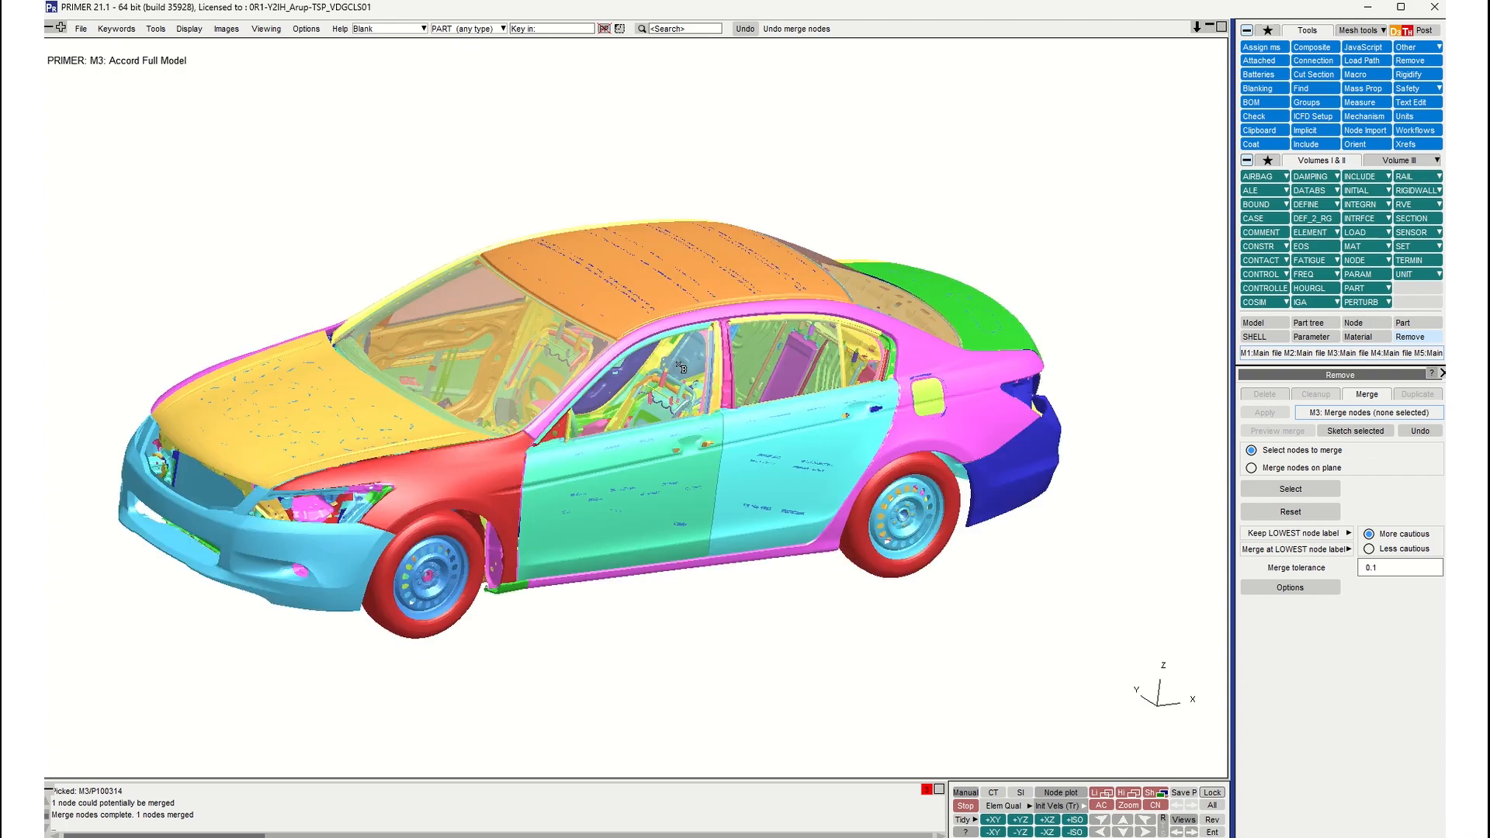
{"action": "middle_click_drag", "start_coordinate": [691, 366], "coordinate": [702, 373], "text": "shift"}
{"action": "left_click_drag", "start_coordinate": [701, 372], "coordinate": [745, 395], "text": "shift"}
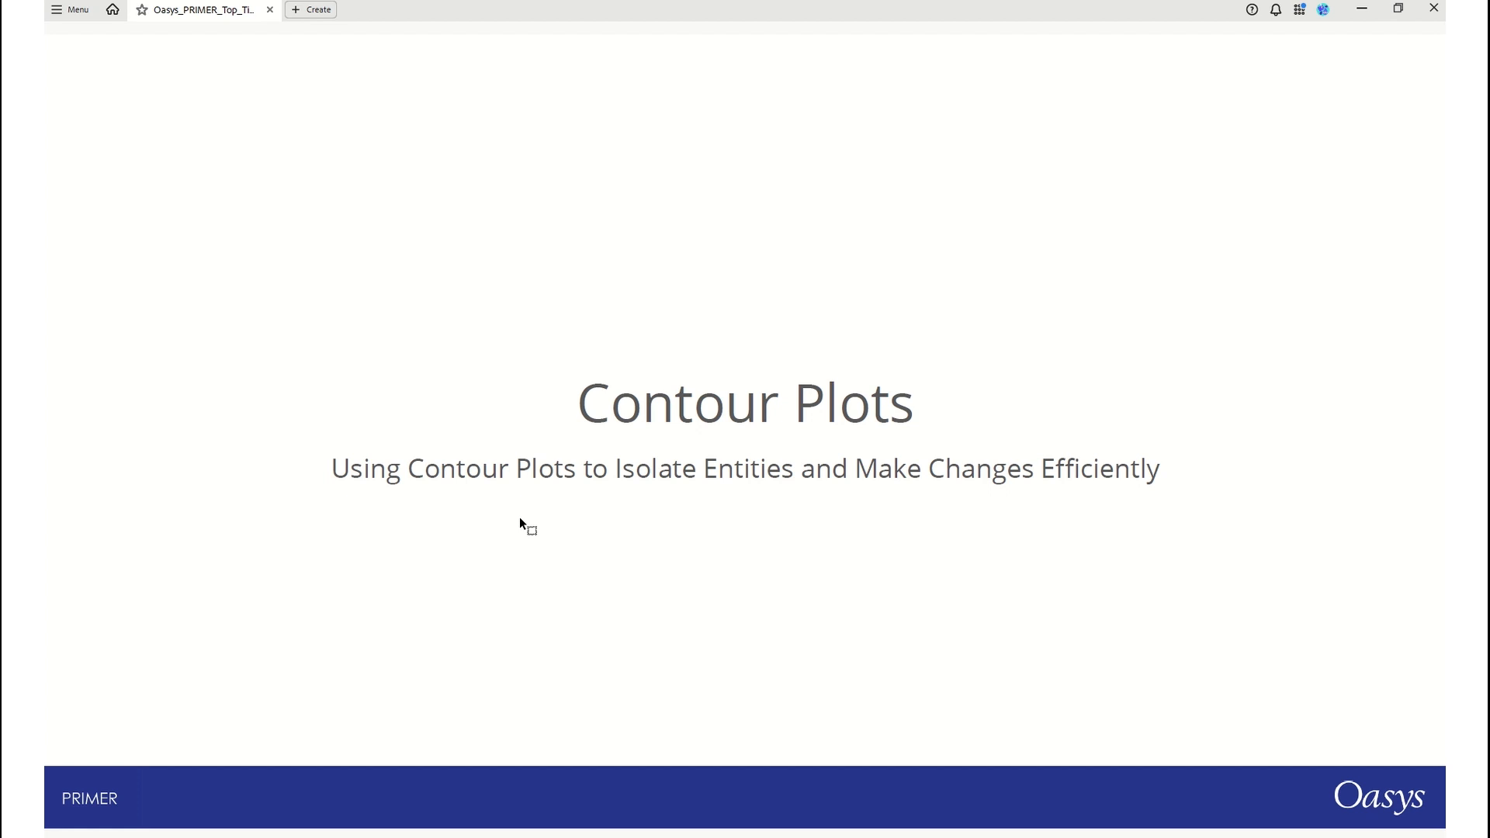
{"action": "left_click", "coordinate": [519, 517]}
{"action": "left_click", "coordinate": [520, 517]}
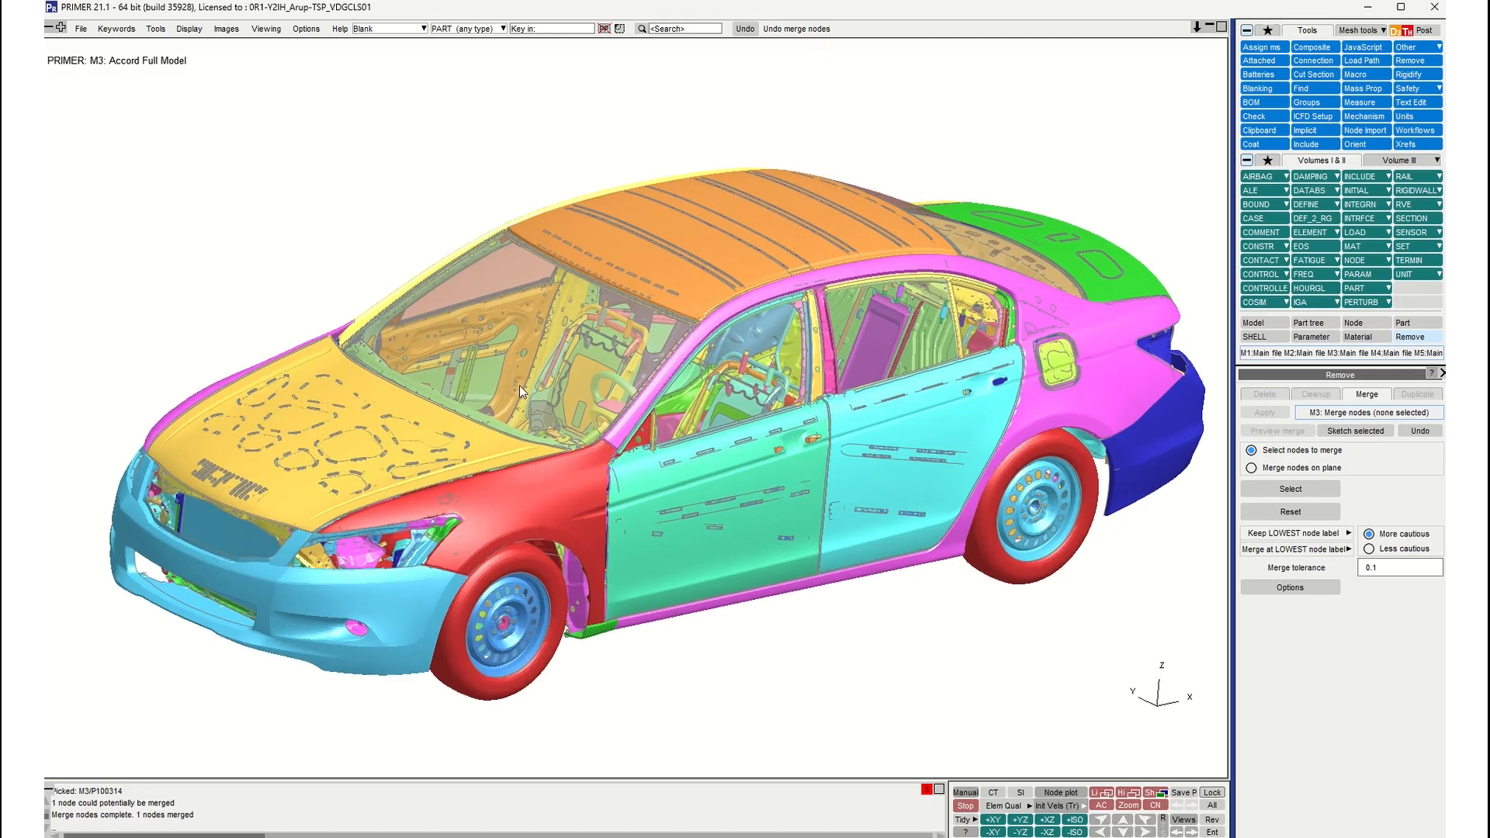
Step: Close the leftover tool panels and open the Accord Full Model's clipboard, placing its window over the graphics area
{"action": "middle_click_drag", "start_coordinate": [519, 385], "coordinate": [486, 378], "text": "shift"}
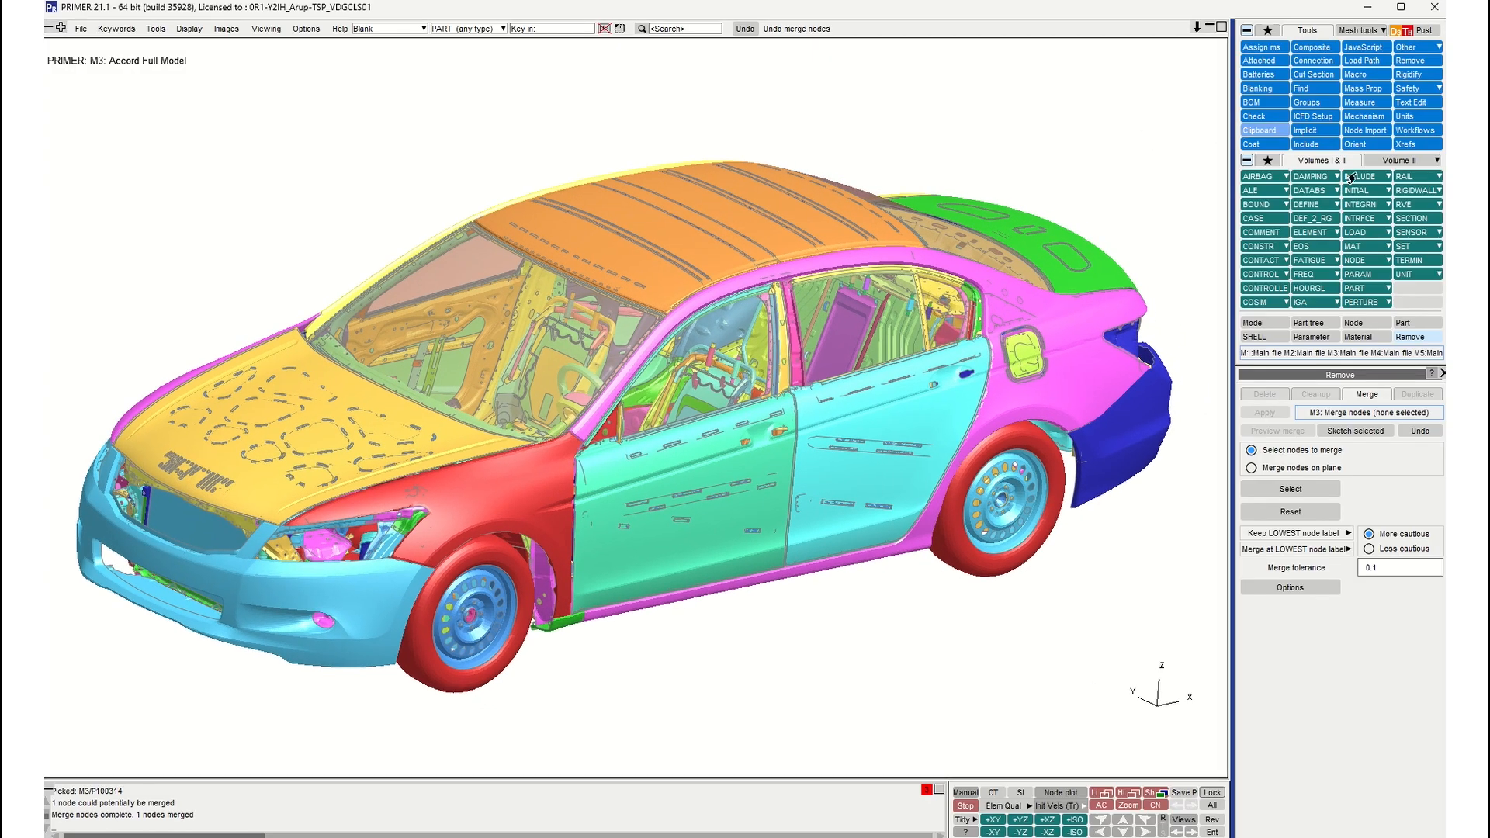
{"action": "left_click", "coordinate": [1404, 323]}
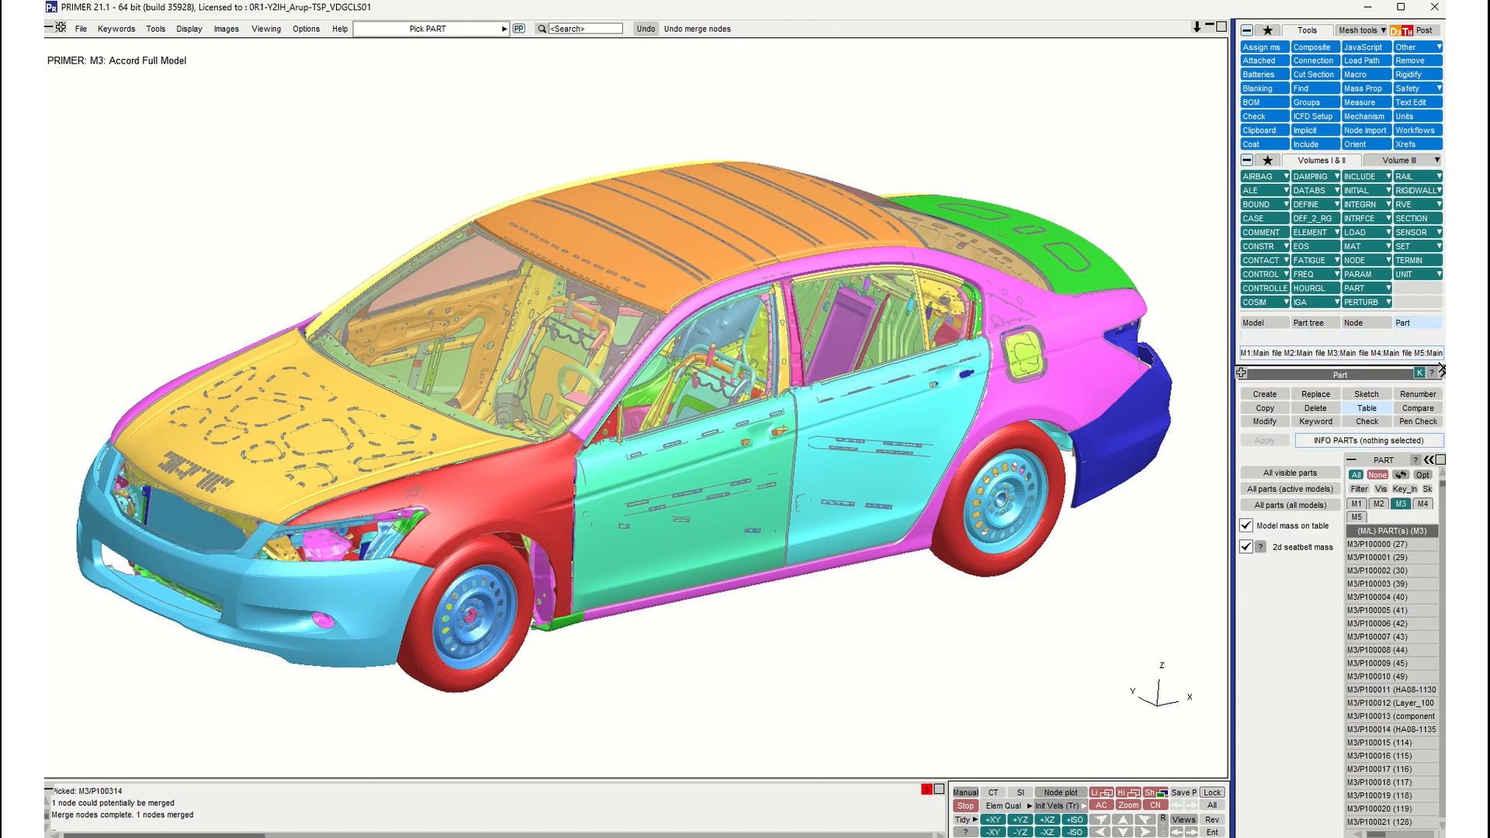
{"action": "left_click", "coordinate": [1441, 370]}
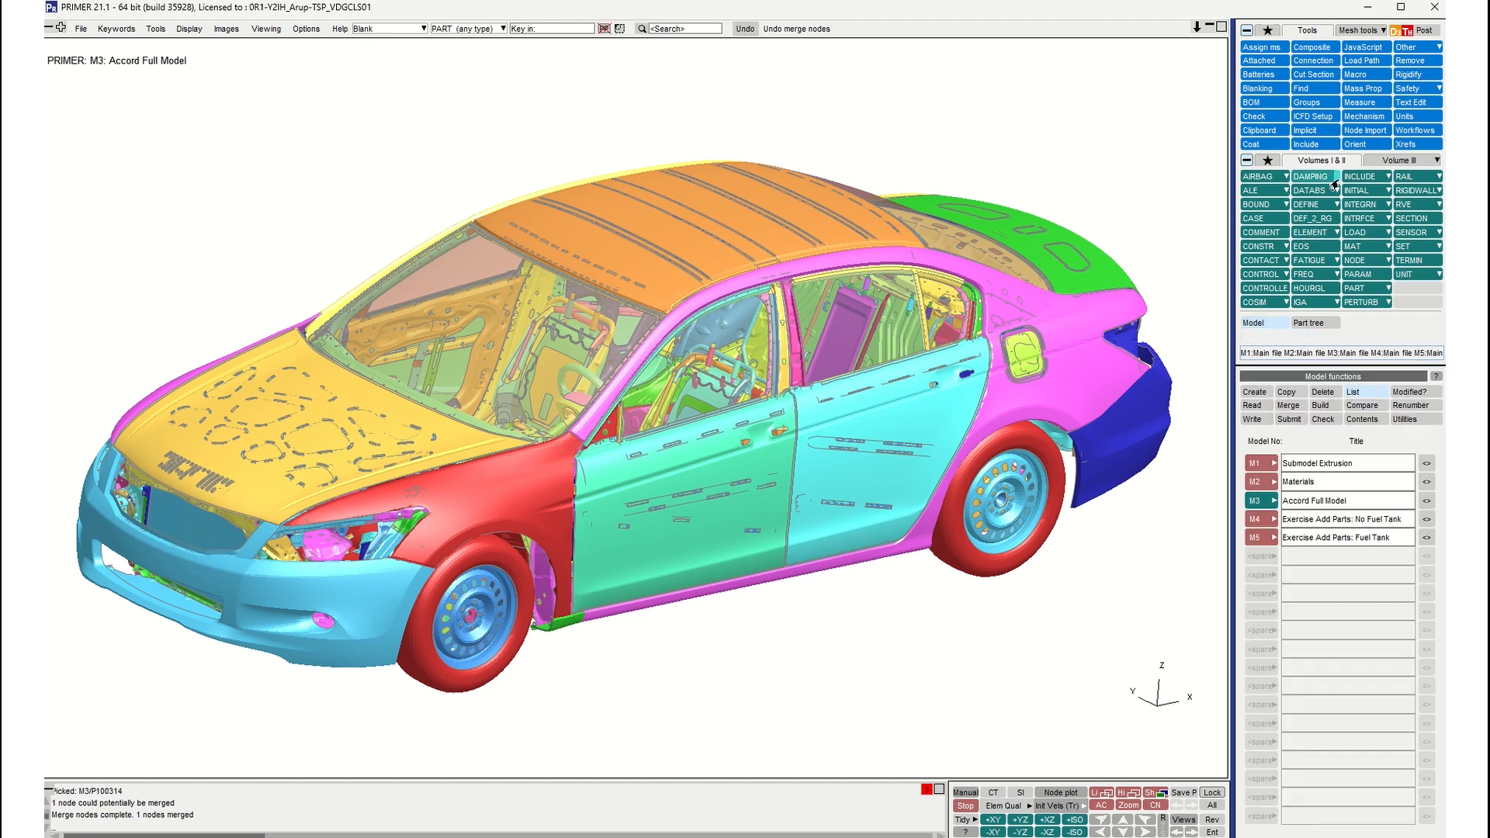
{"action": "left_click", "coordinate": [1259, 132]}
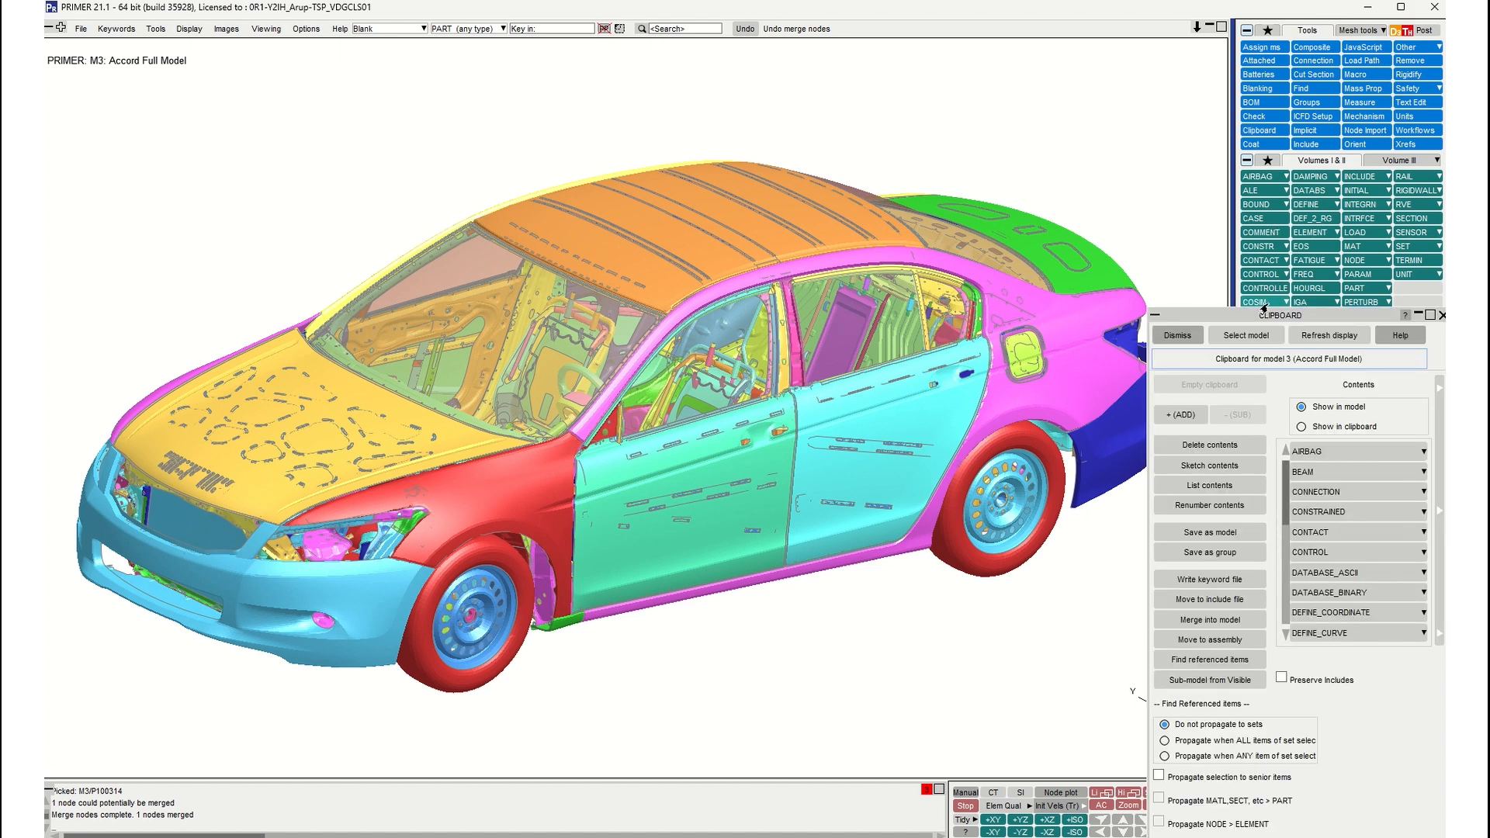
{"action": "left_click_drag", "start_coordinate": [1241, 315], "coordinate": [967, 149]}
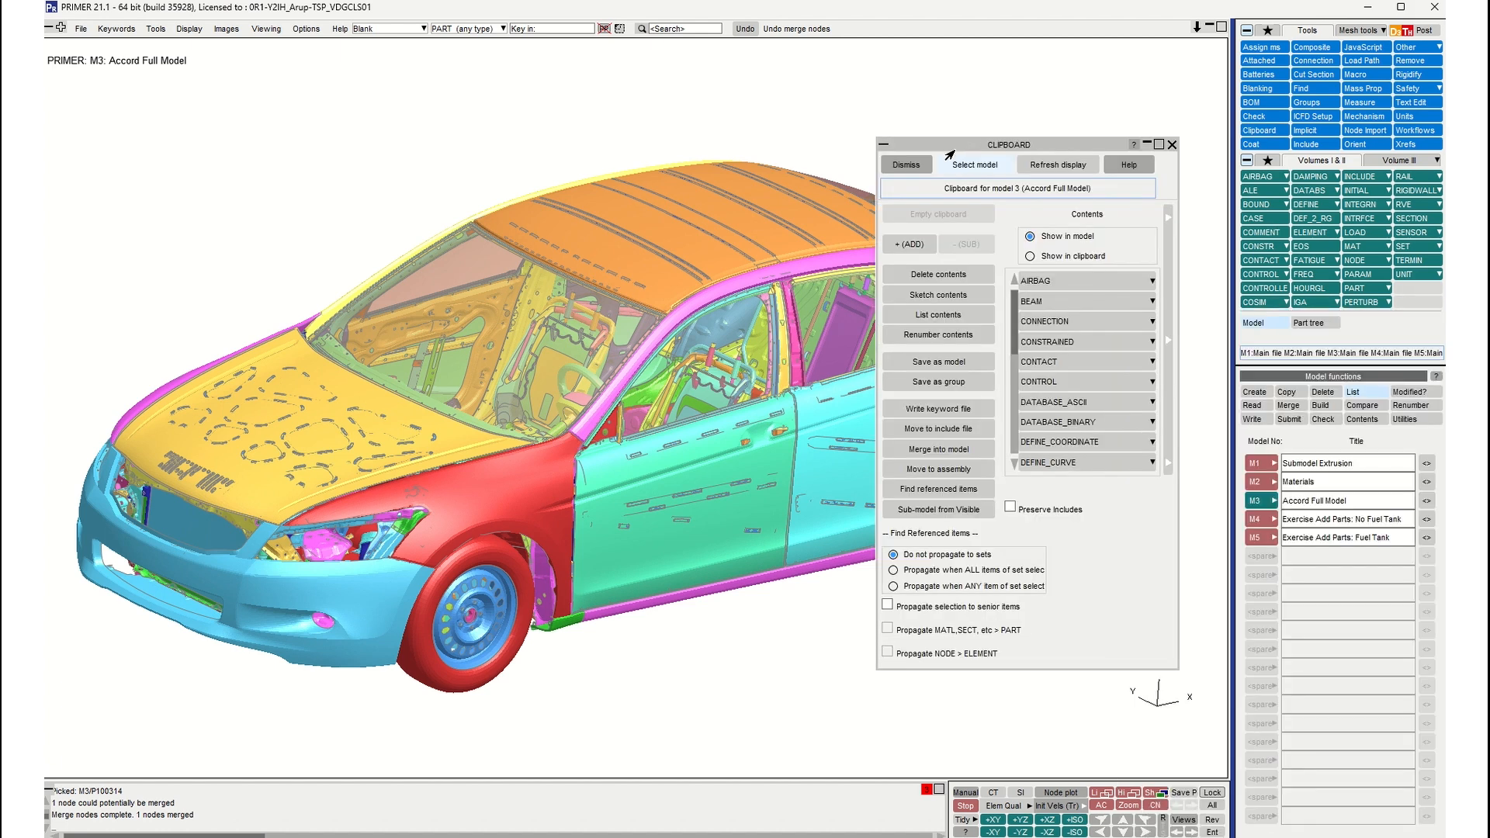
Step: Add the car's bonnet part to the clipboard and check the PART entry in its contents
{"action": "scroll", "coordinate": [1094, 322], "scroll_direction": "down", "scroll_amount": 10}
{"action": "scroll", "coordinate": [1065, 349], "scroll_direction": "up", "scroll_amount": 8}
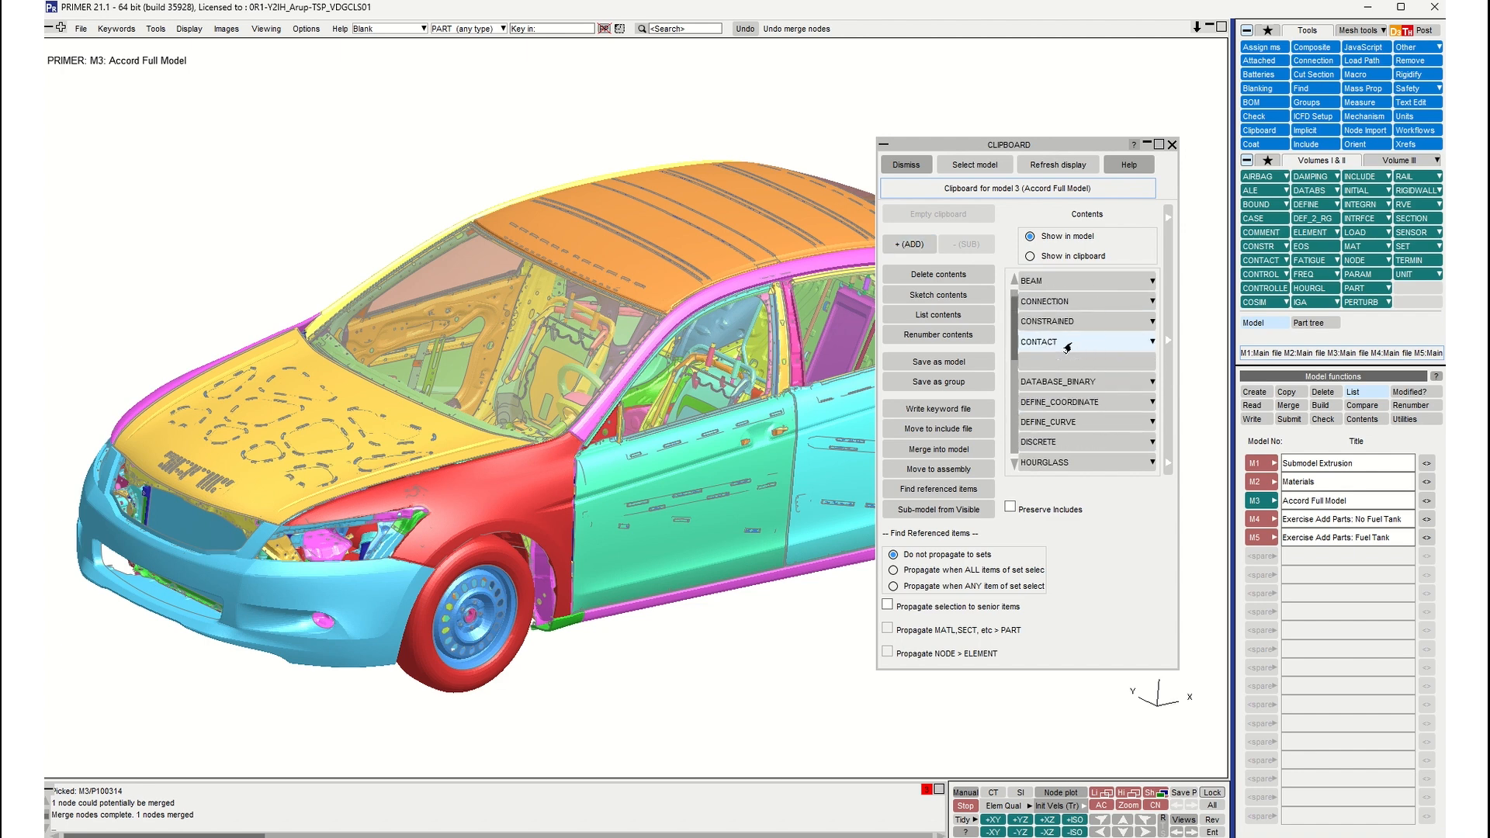
{"action": "scroll", "coordinate": [1067, 347], "scroll_direction": "up", "scroll_amount": 1}
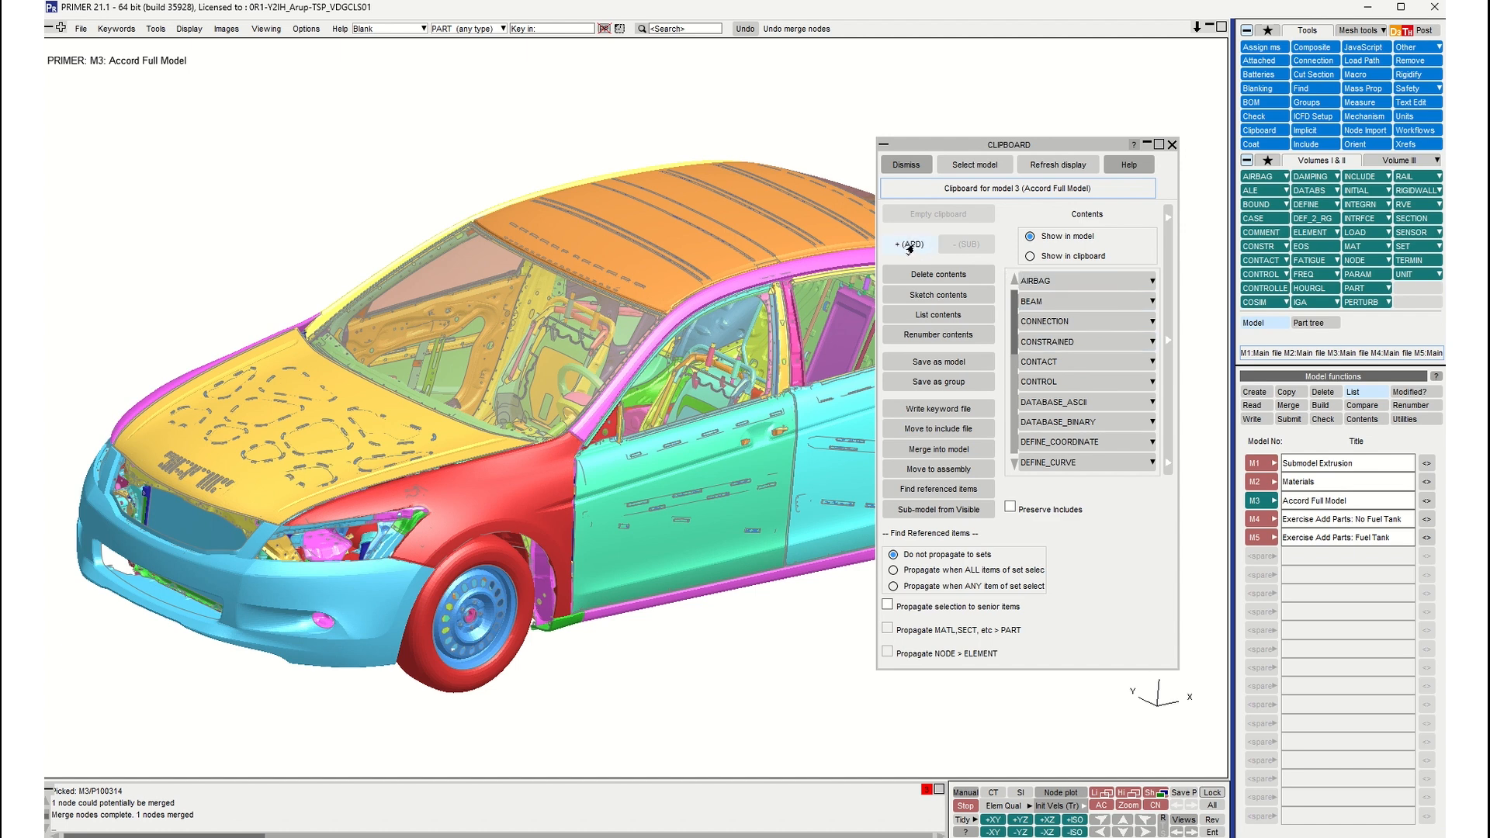
{"action": "scroll", "coordinate": [1087, 385], "scroll_direction": "down", "scroll_amount": 6}
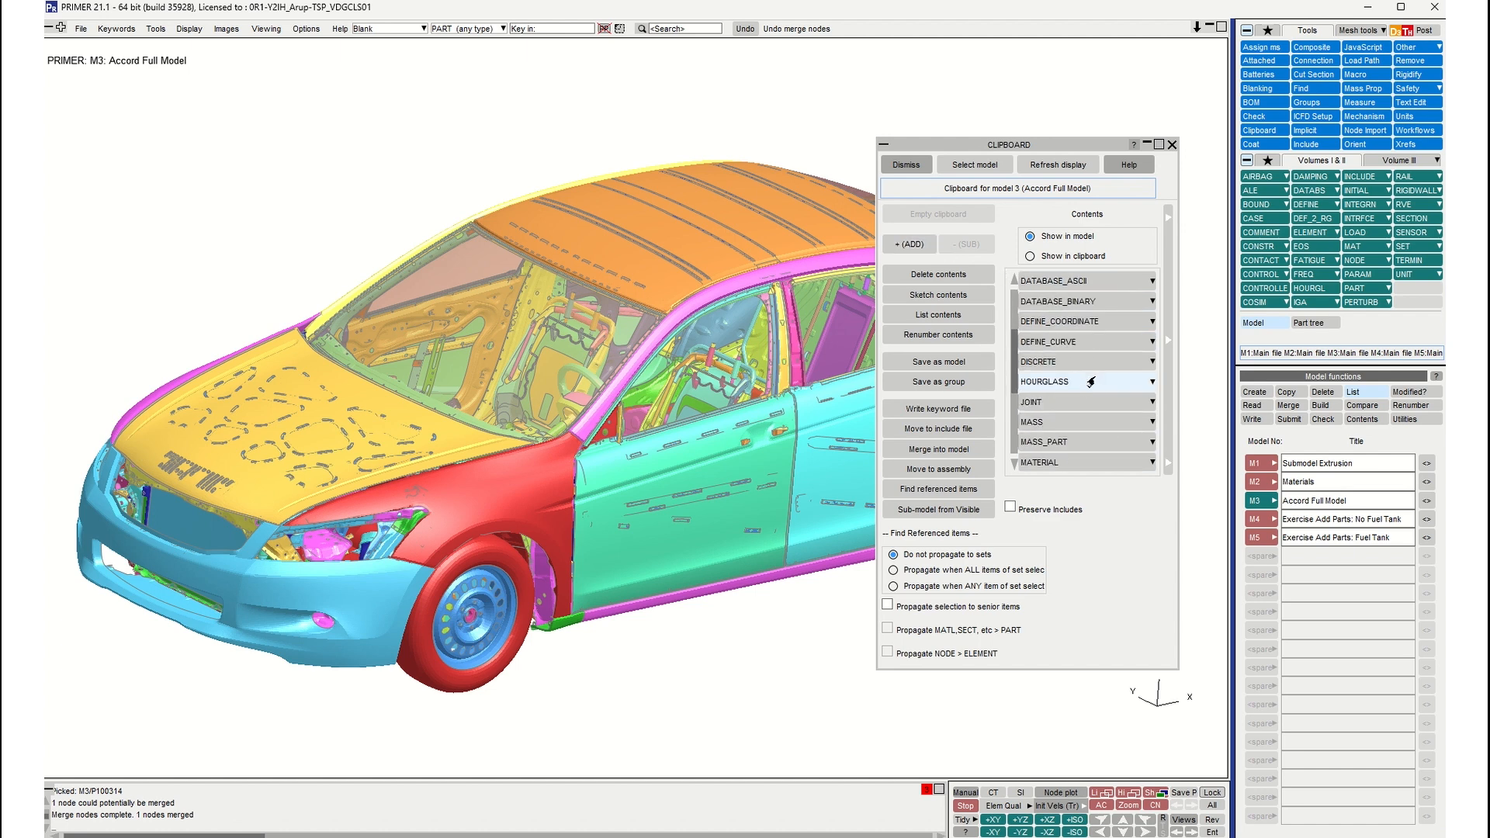
{"action": "scroll", "coordinate": [1087, 373], "scroll_direction": "up", "scroll_amount": 3}
{"action": "left_click", "coordinate": [914, 244]}
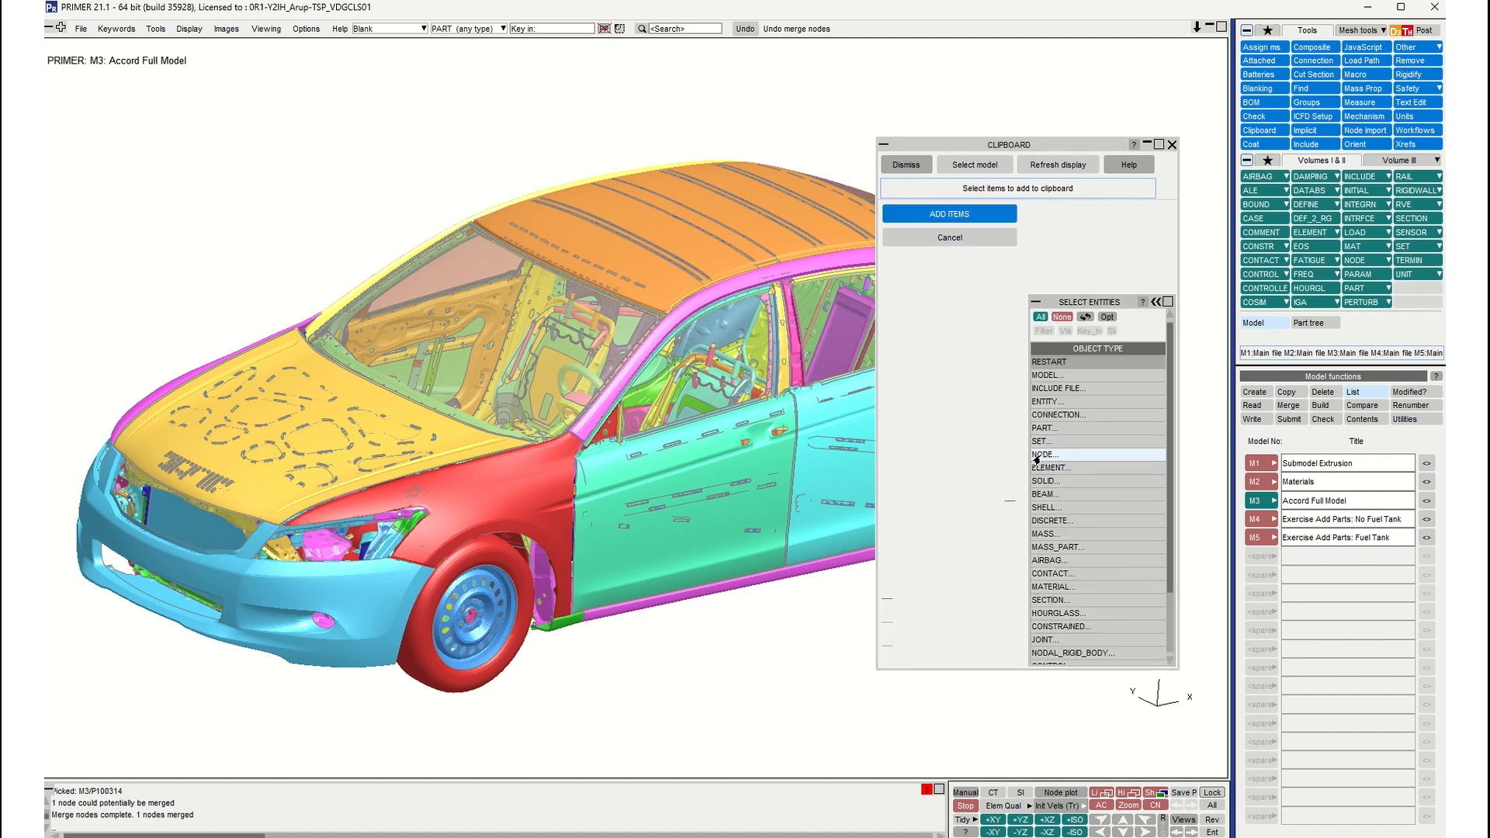
{"action": "mouse_move", "coordinate": [1045, 455]}
{"action": "left_click", "coordinate": [1056, 428]}
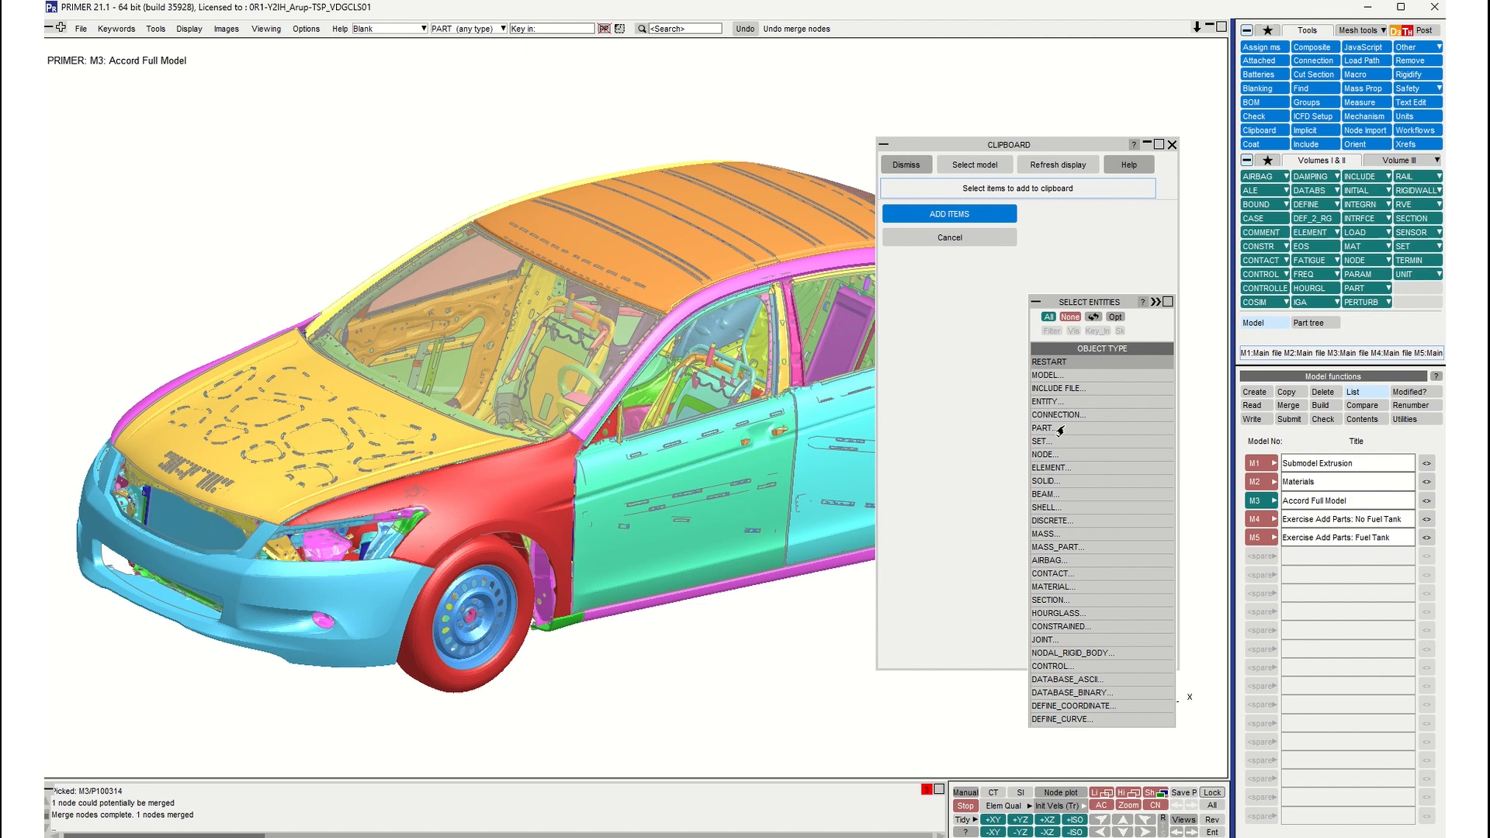
{"action": "left_click", "coordinate": [325, 411]}
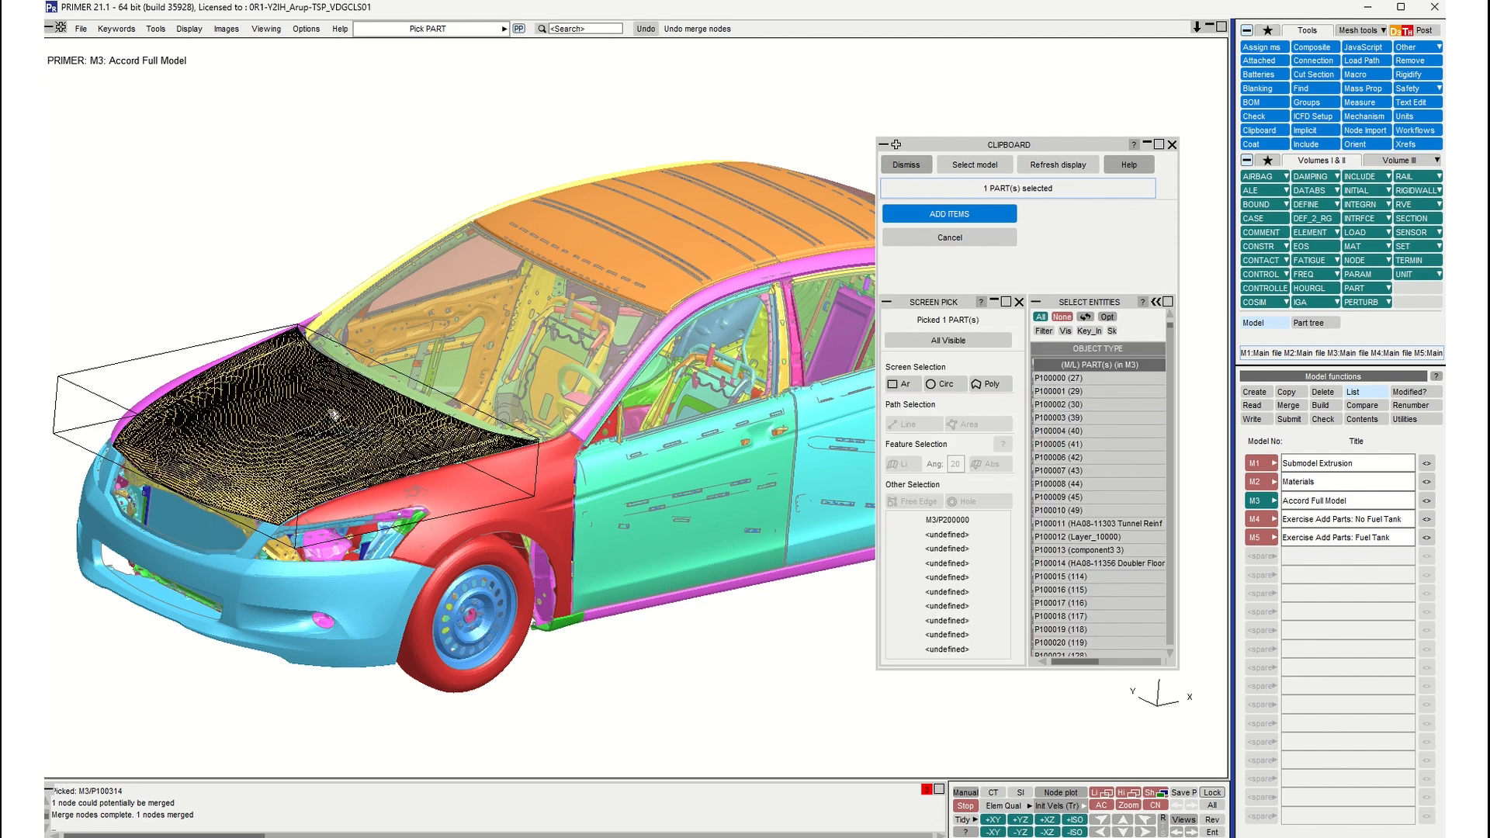
{"action": "left_click", "coordinate": [967, 213]}
{"action": "scroll", "coordinate": [1049, 359], "scroll_direction": "down", "scroll_amount": 8}
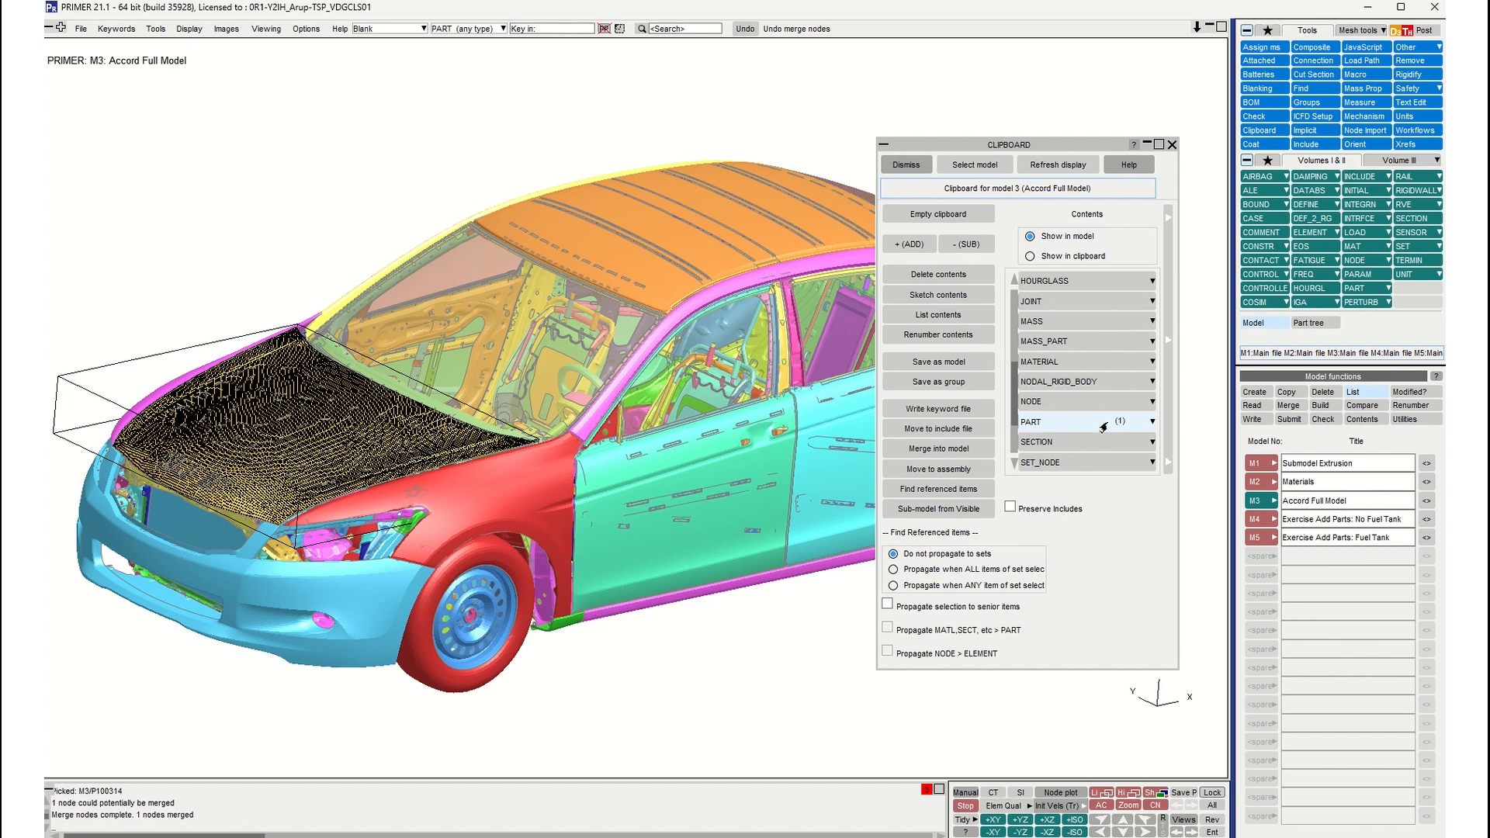
{"action": "scroll", "coordinate": [1101, 423], "scroll_direction": "down", "scroll_amount": 1}
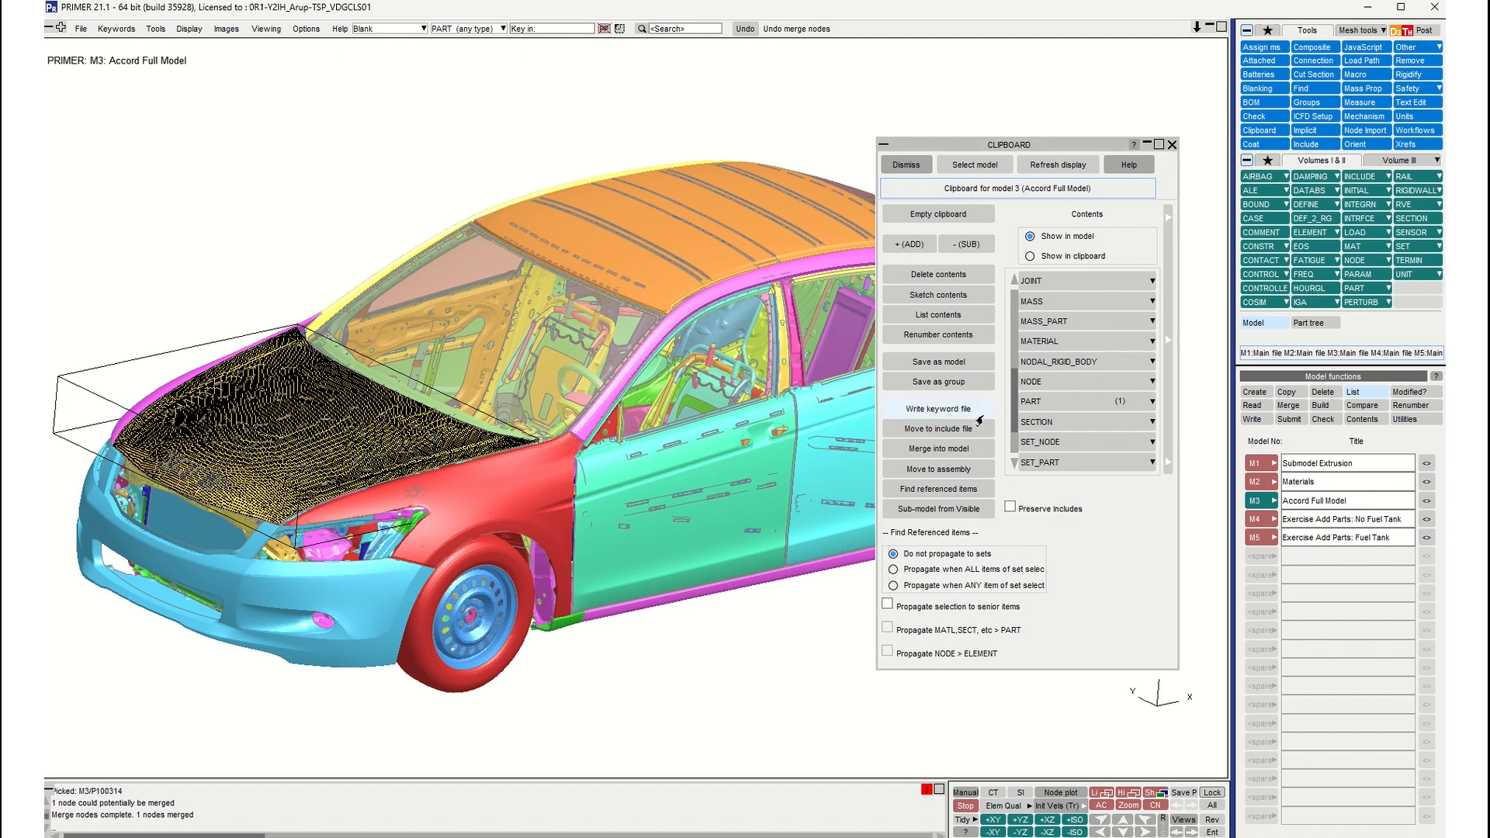
Step: Find the items referenced by the bonnet part without propagating to sets, review the clipboard contents and dismiss it
{"action": "left_click", "coordinate": [932, 492]}
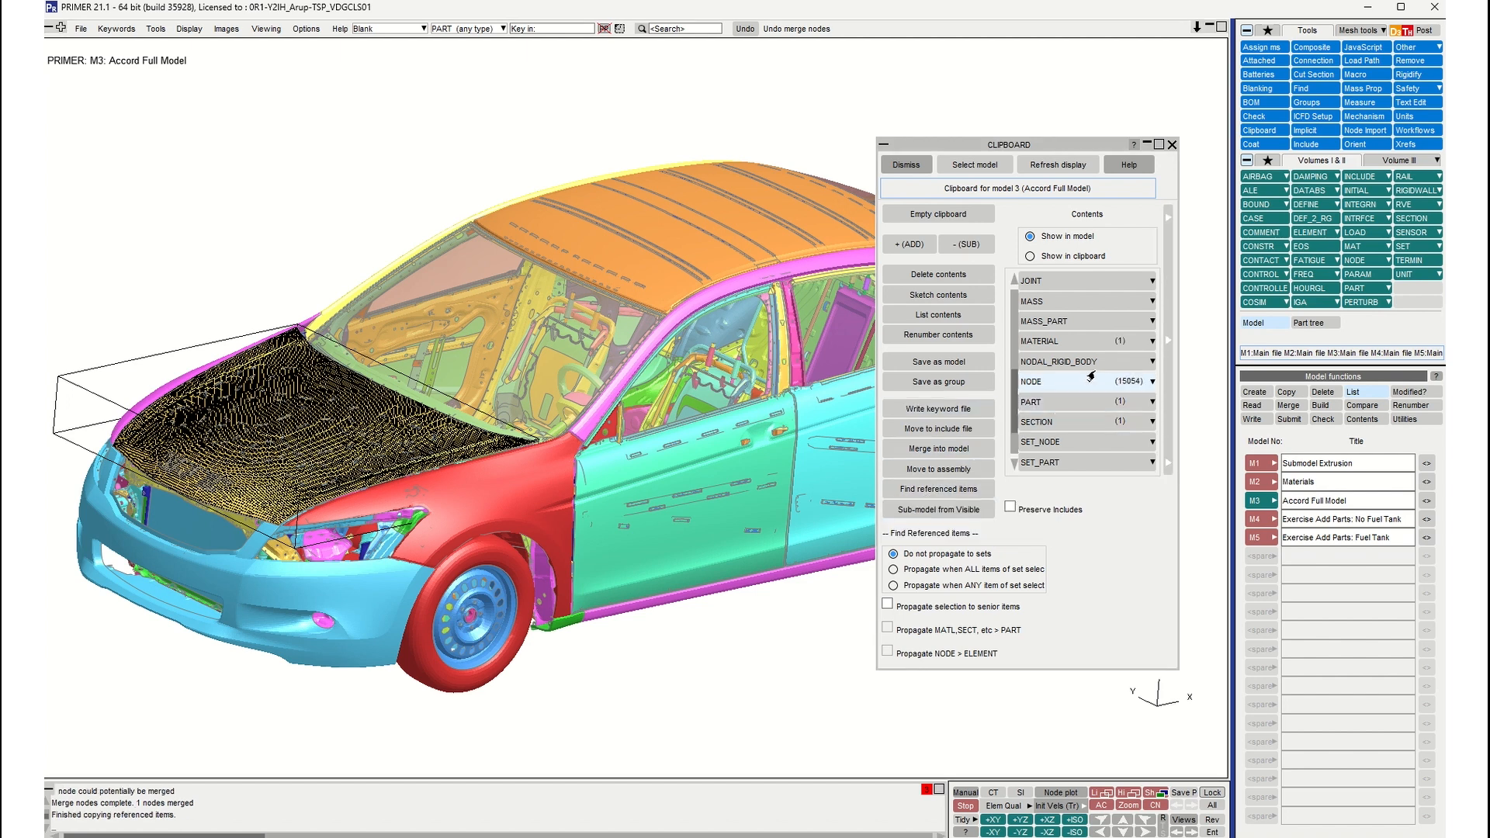
{"action": "scroll", "coordinate": [1084, 384], "scroll_direction": "down", "scroll_amount": 3}
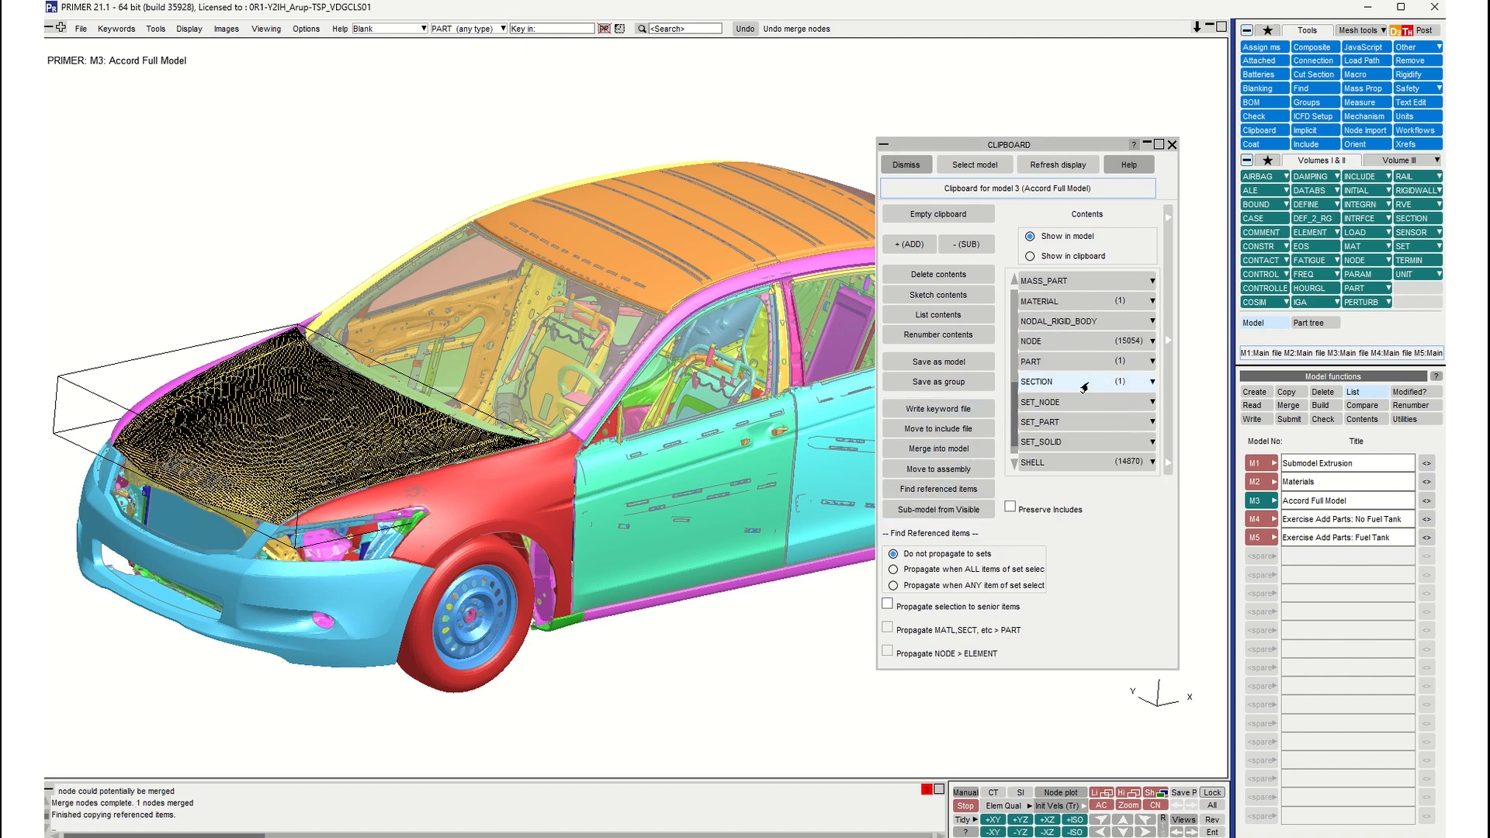
{"action": "scroll", "coordinate": [1071, 342], "scroll_direction": "up", "scroll_amount": 2}
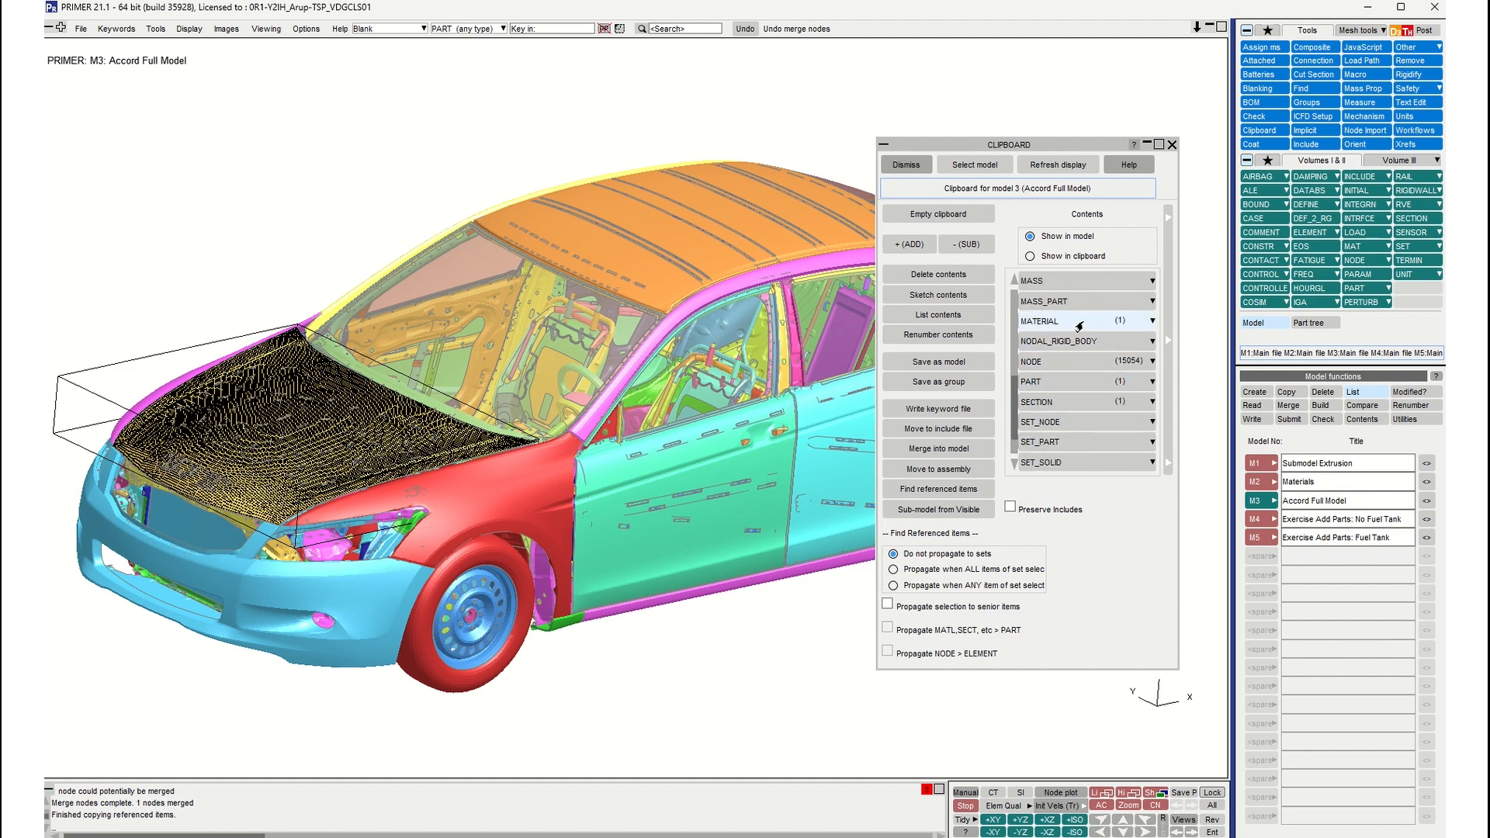
{"action": "scroll", "coordinate": [1079, 411], "scroll_direction": "down", "scroll_amount": 2}
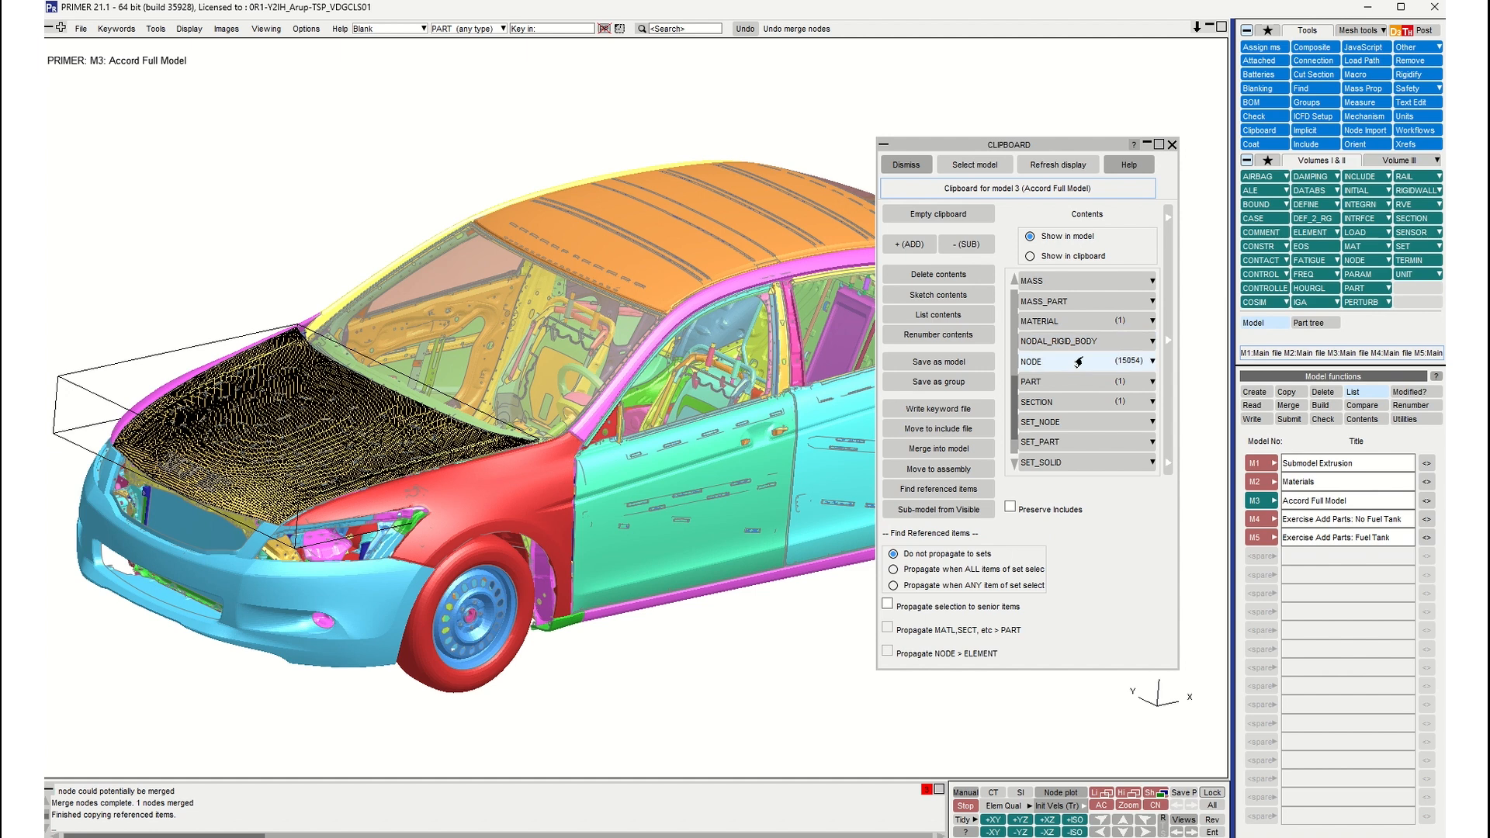
{"action": "scroll", "coordinate": [1075, 405], "scroll_direction": "up", "scroll_amount": 3}
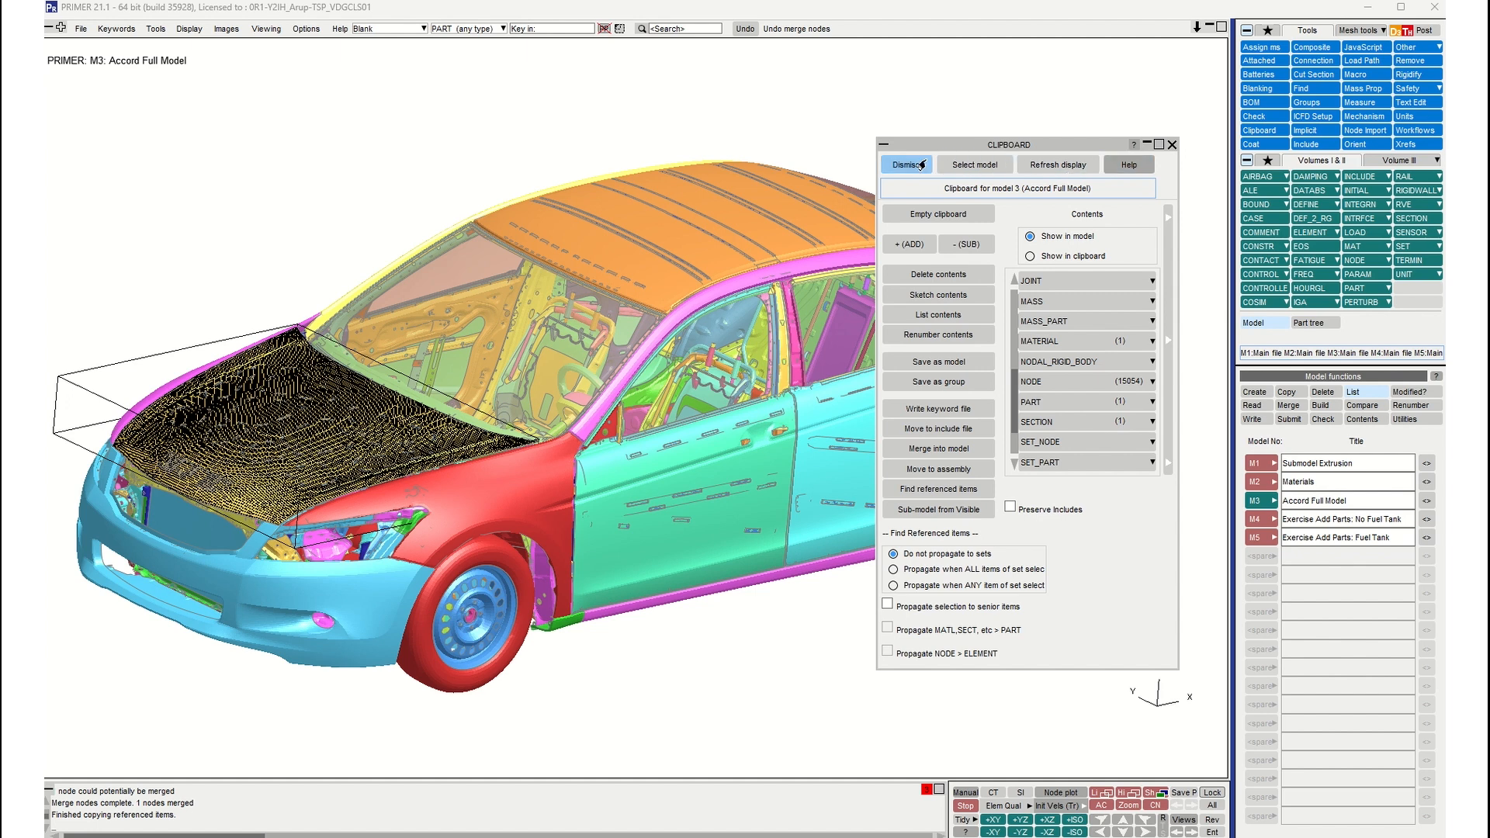
{"action": "left_click", "coordinate": [922, 164]}
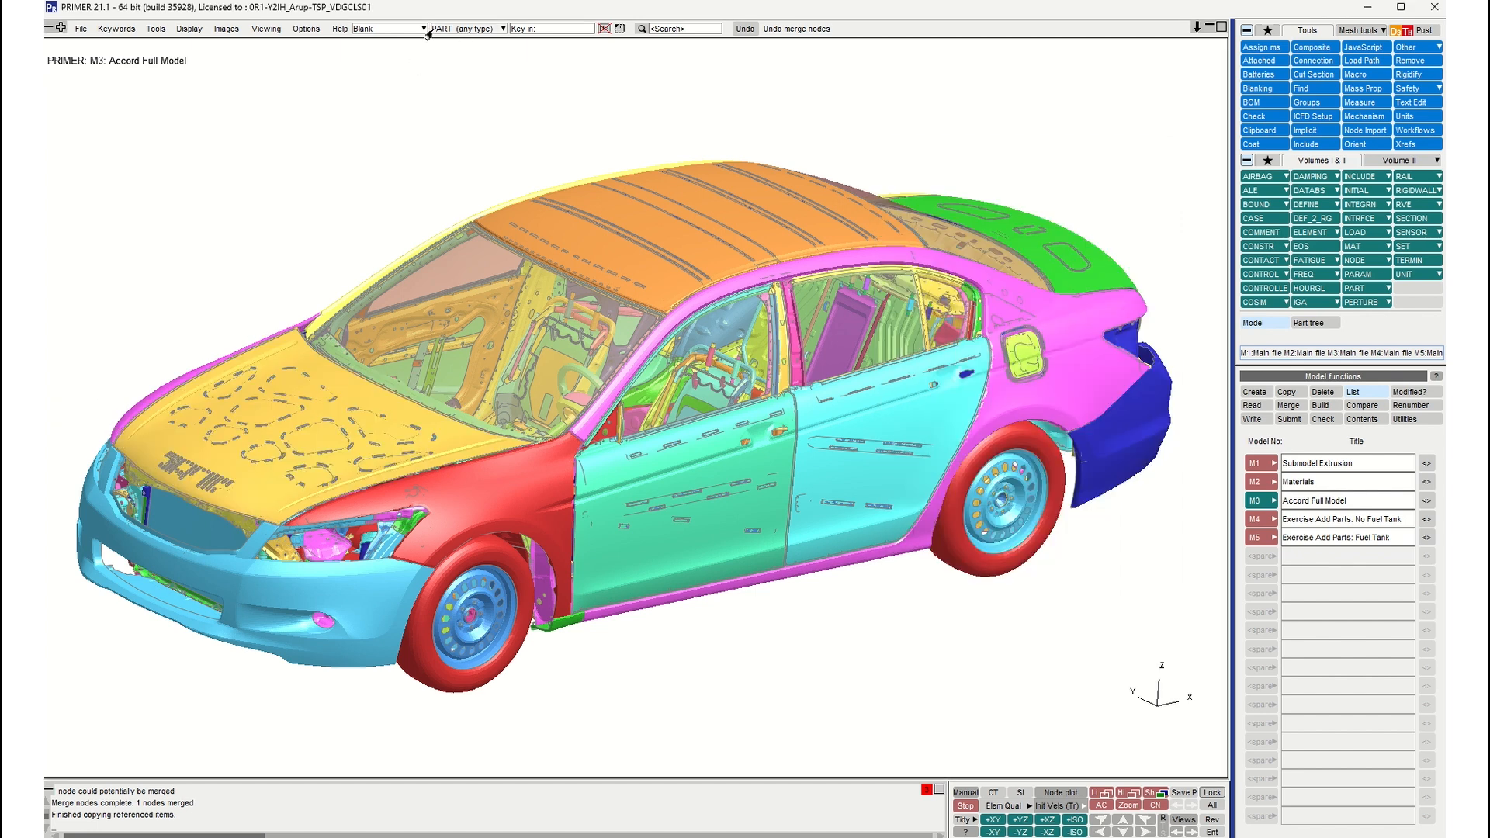
Step: Set quick-pick to add parts to the clipboard and pick the roof, front door and rear door panels
{"action": "left_click", "coordinate": [385, 32]}
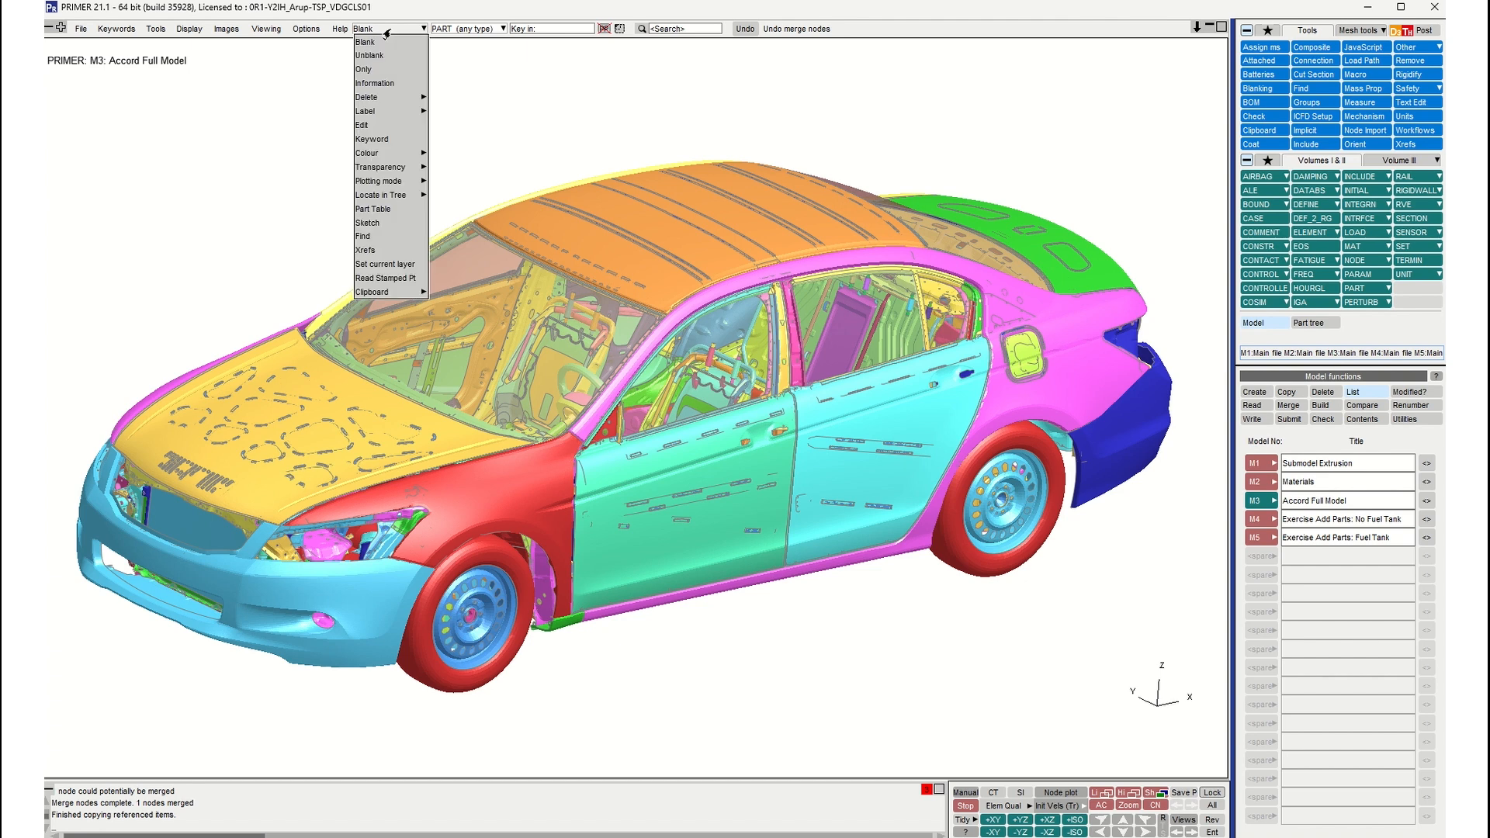
{"action": "mouse_move", "coordinate": [394, 152]}
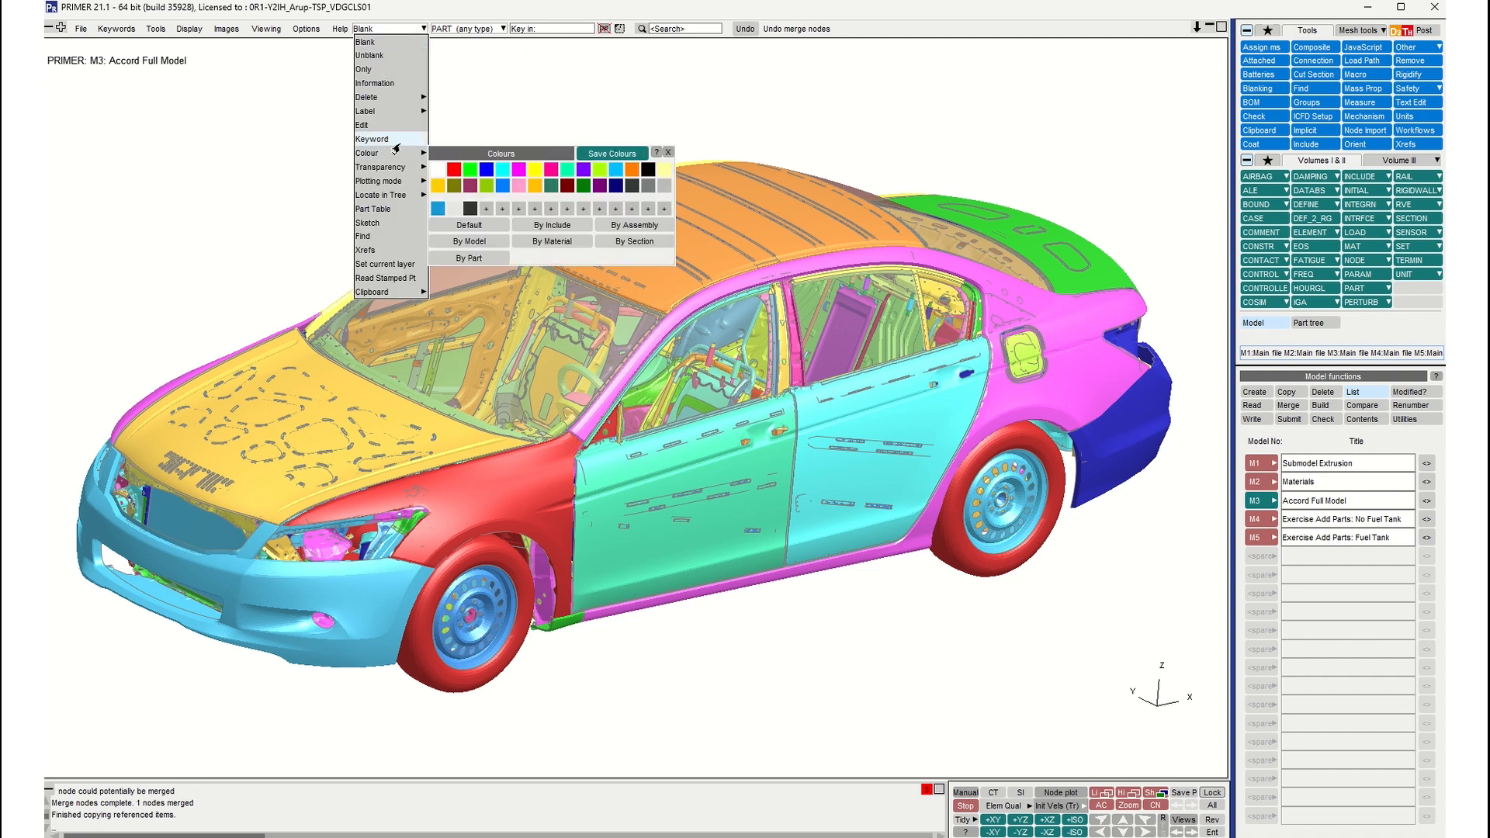
{"action": "mouse_move", "coordinate": [407, 294]}
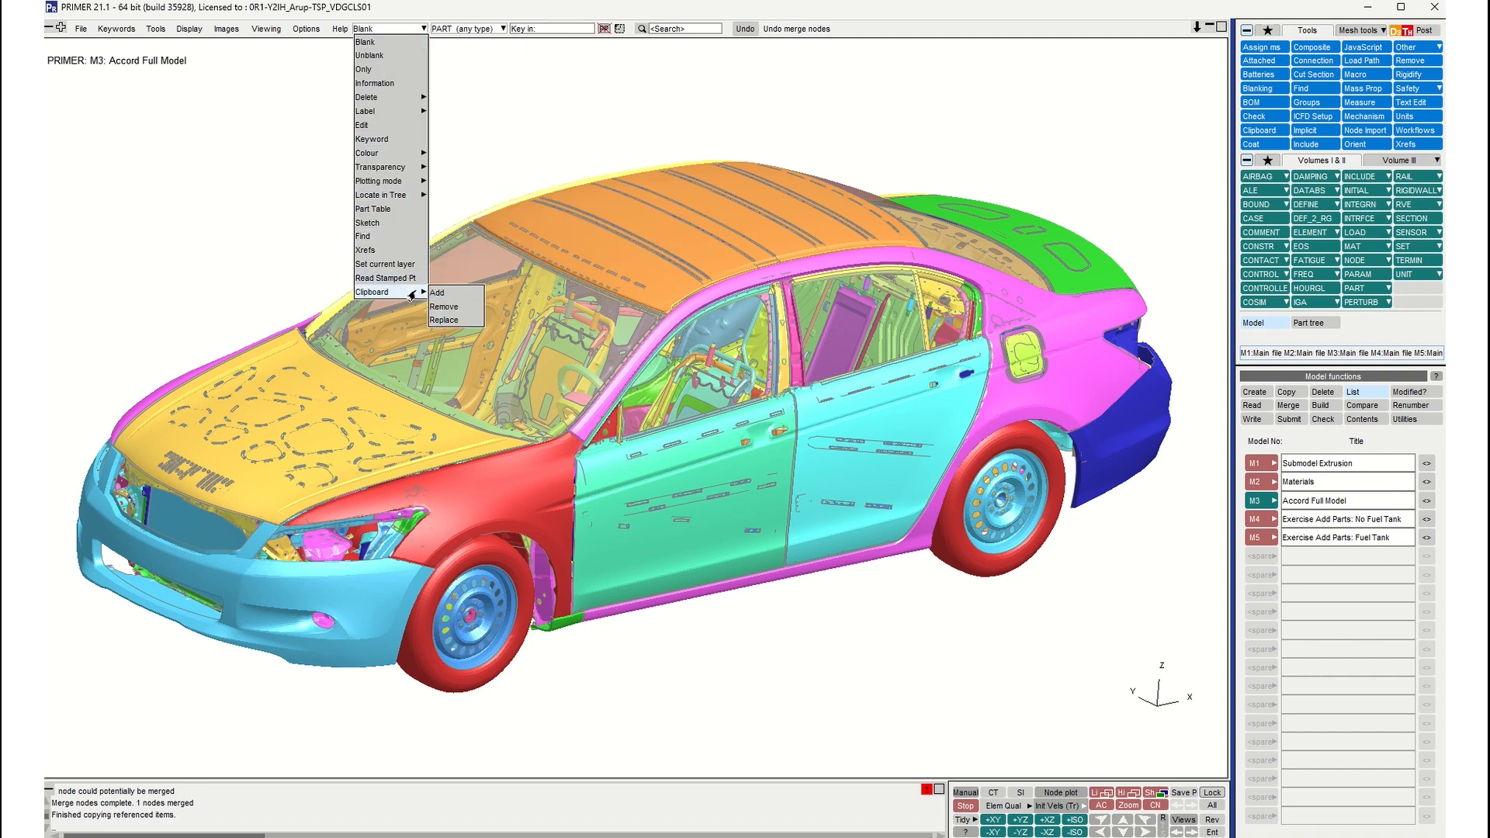
{"action": "left_click", "coordinate": [439, 294]}
{"action": "left_click_drag", "start_coordinate": [487, 281], "coordinate": [412, 323], "text": "shift"}
{"action": "left_click", "coordinate": [554, 256]}
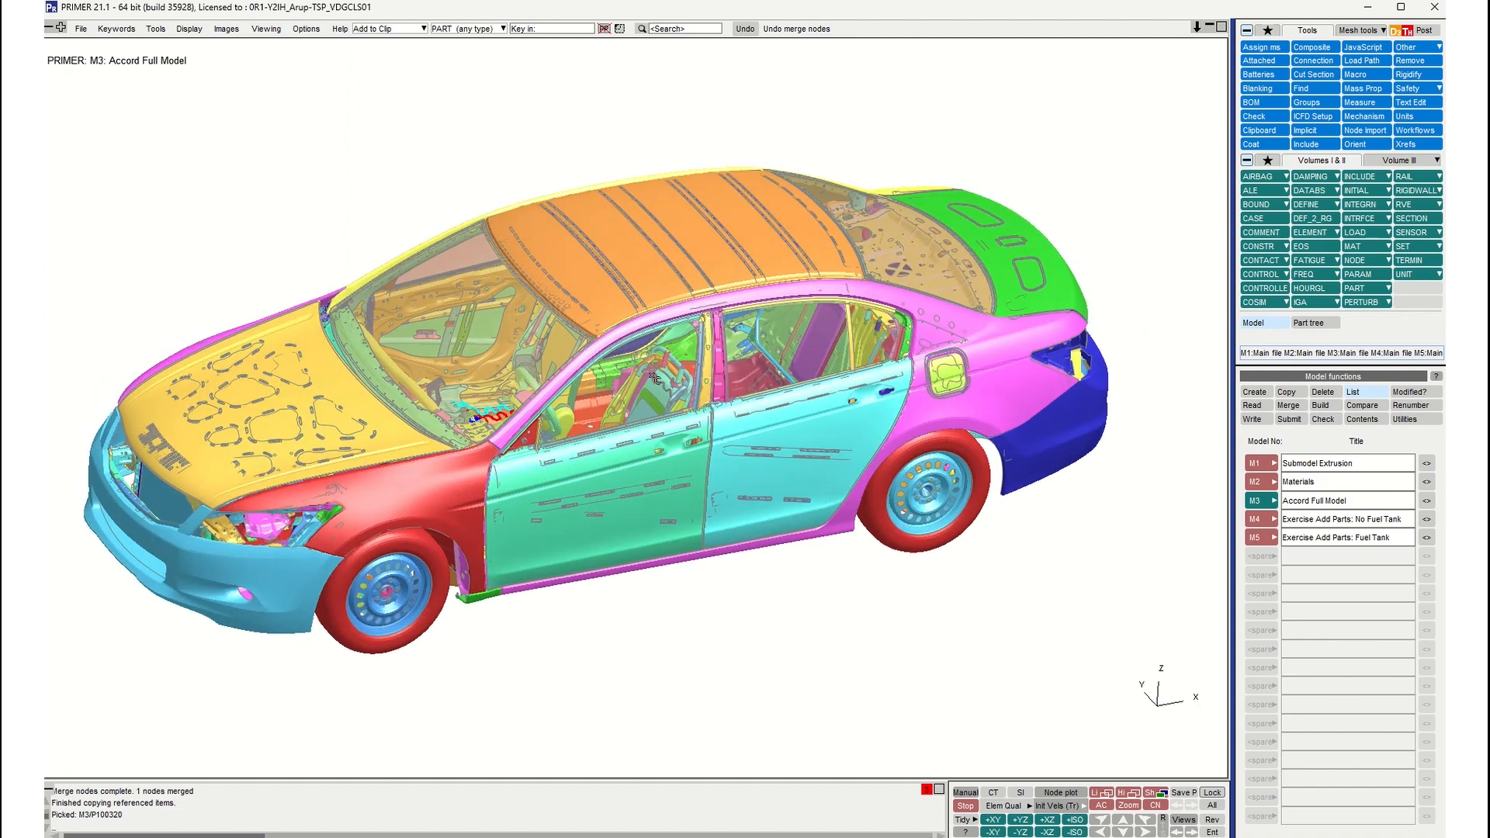
{"action": "left_click", "coordinate": [622, 463]}
{"action": "left_click", "coordinate": [721, 434]}
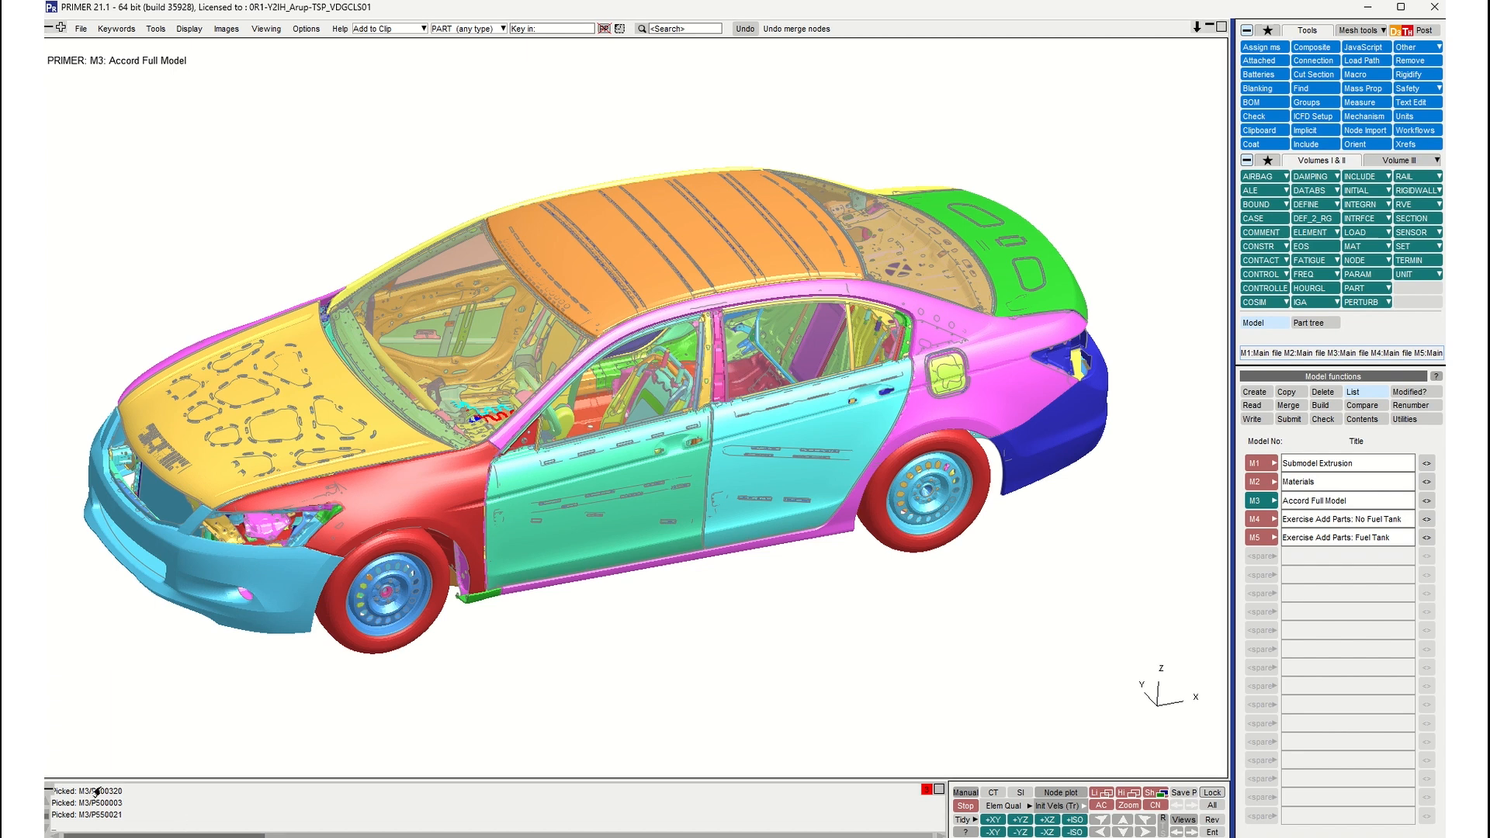
Step: Reopen the clipboard, check the PART entry in its contents and close it
{"action": "left_click", "coordinate": [1279, 132]}
{"action": "scroll", "coordinate": [1091, 374], "scroll_direction": "down", "scroll_amount": 5}
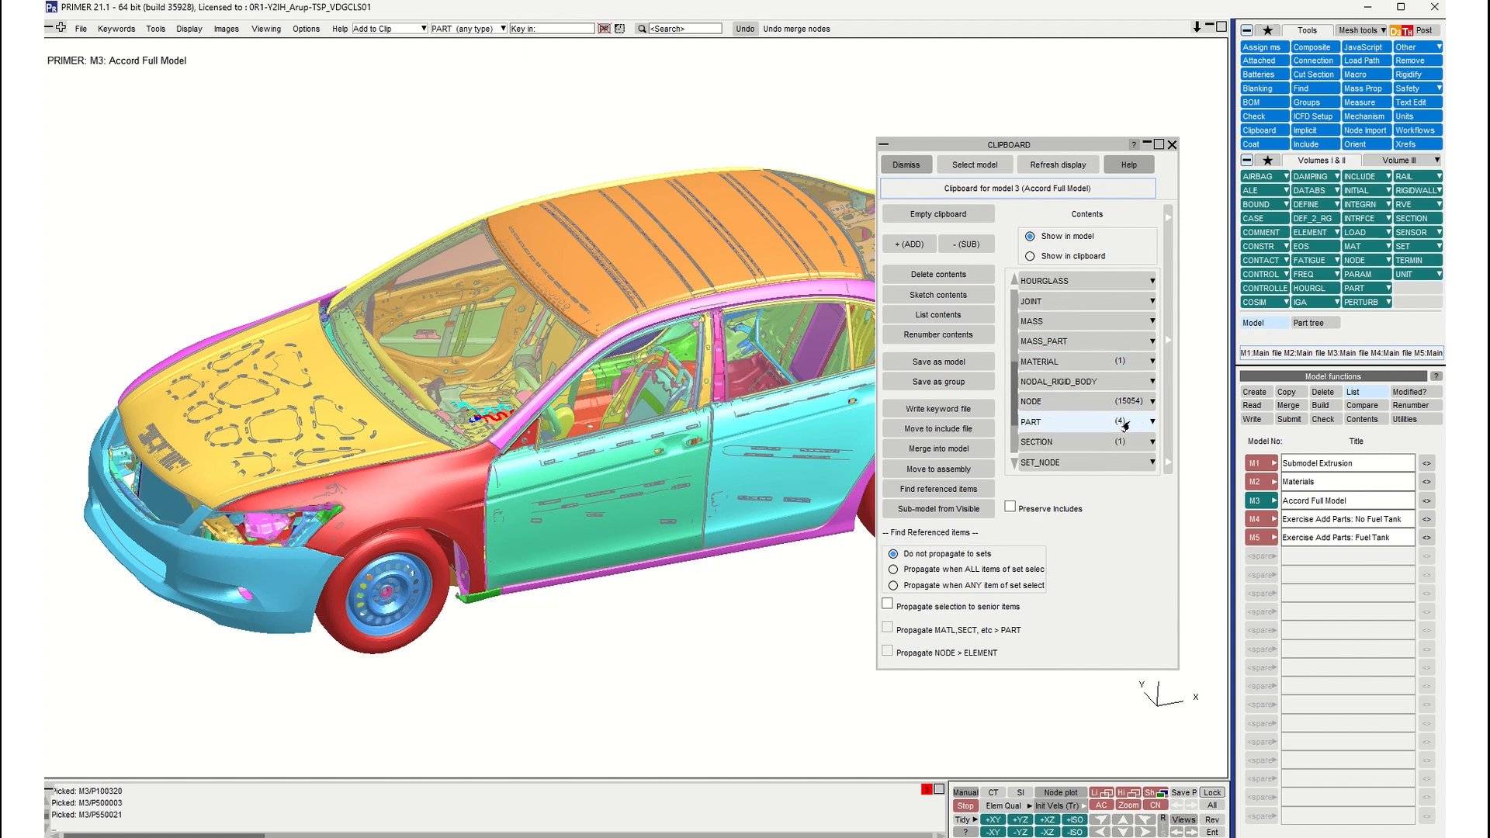
{"action": "left_click", "coordinate": [1172, 145]}
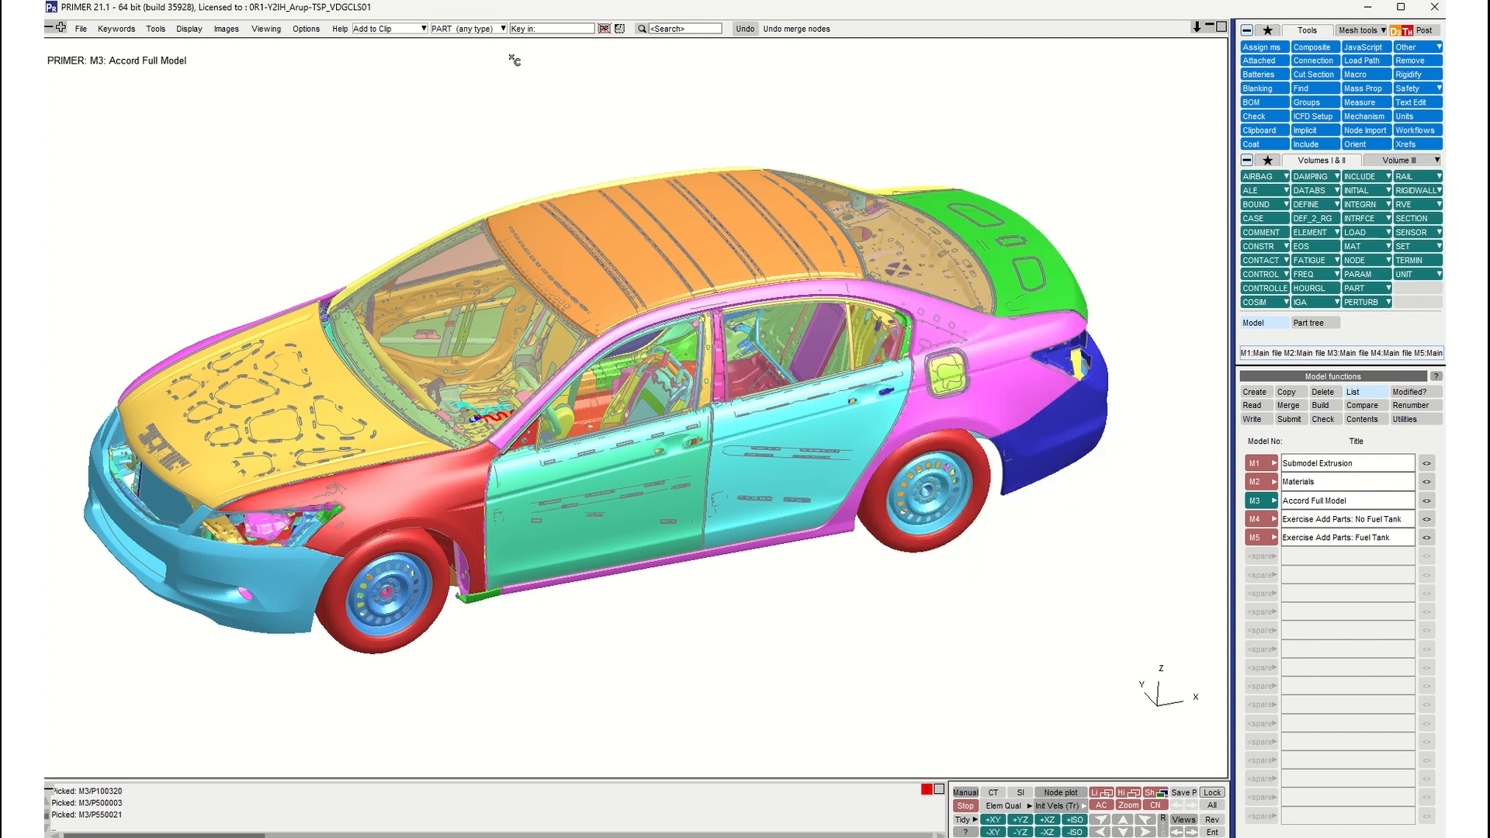
Step: Review the clipboard quick-pick options, reset the quick-pick action to Blank and orbit the car to a front three-quarter view
{"action": "left_click", "coordinate": [406, 32]}
{"action": "mouse_move", "coordinate": [415, 292]}
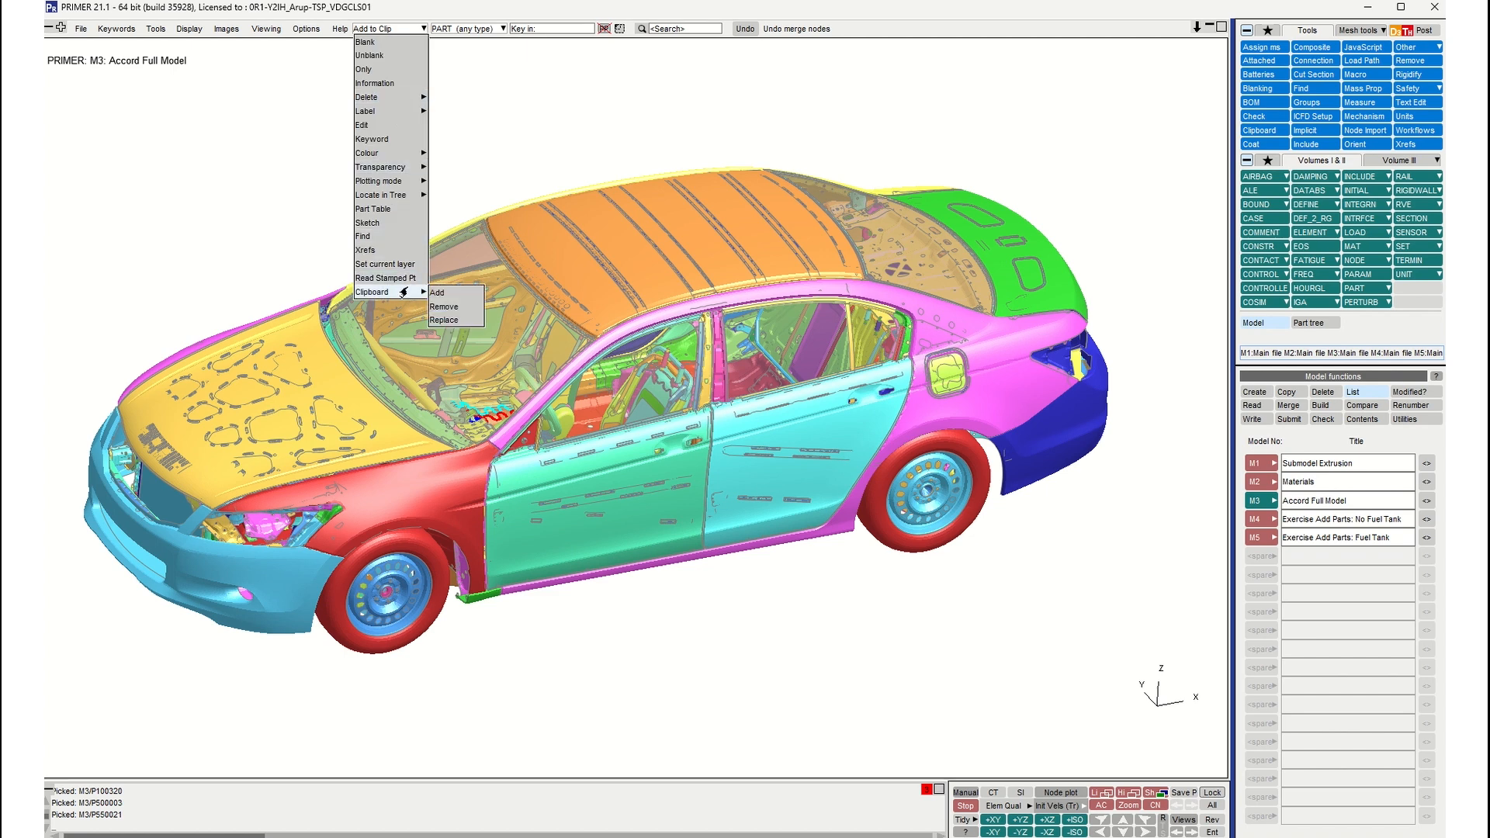
{"action": "left_click", "coordinate": [434, 319]}
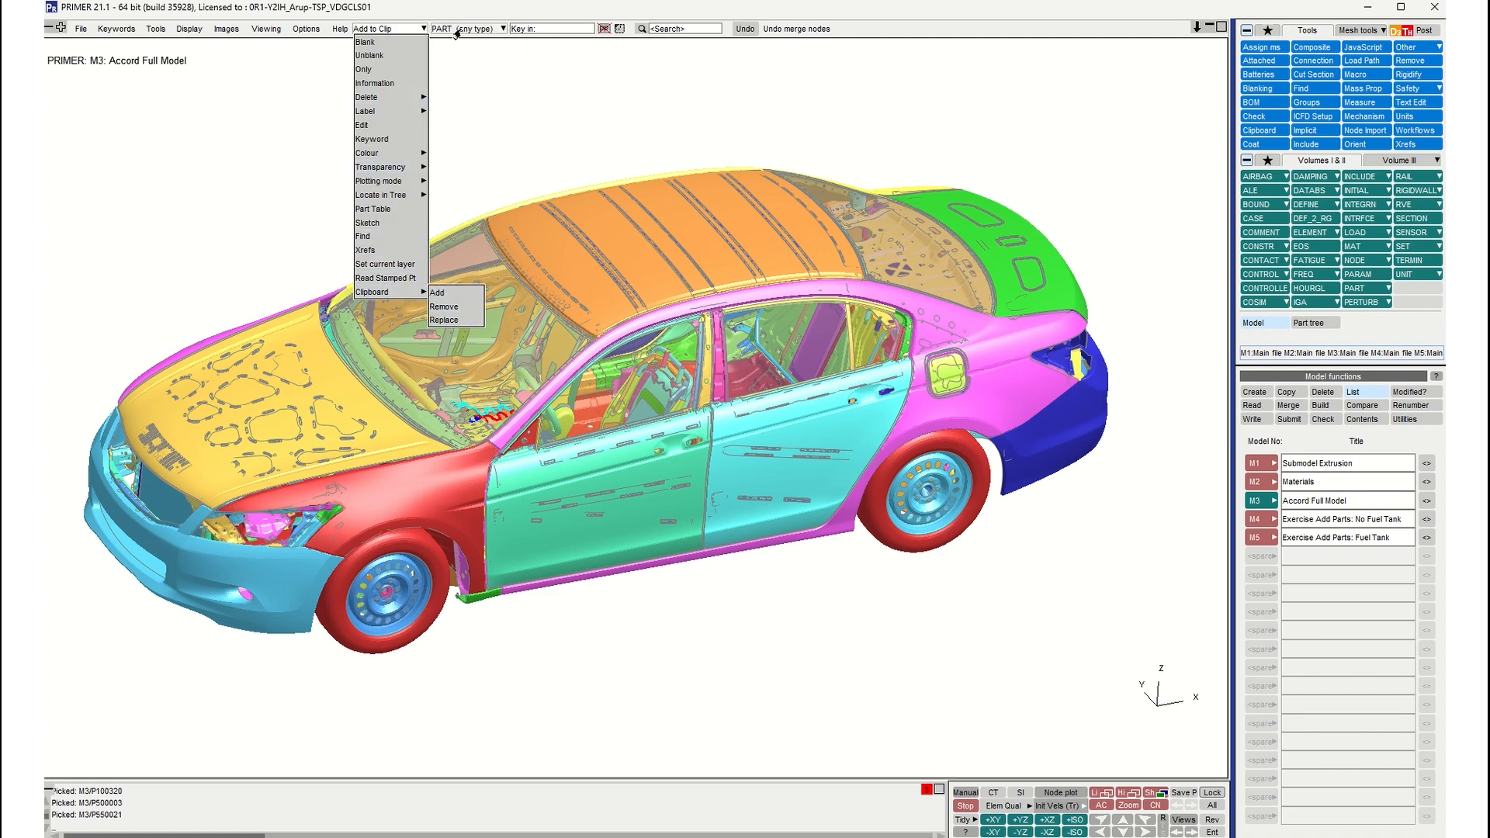
{"action": "middle_click_drag", "start_coordinate": [470, 361], "coordinate": [530, 356]}
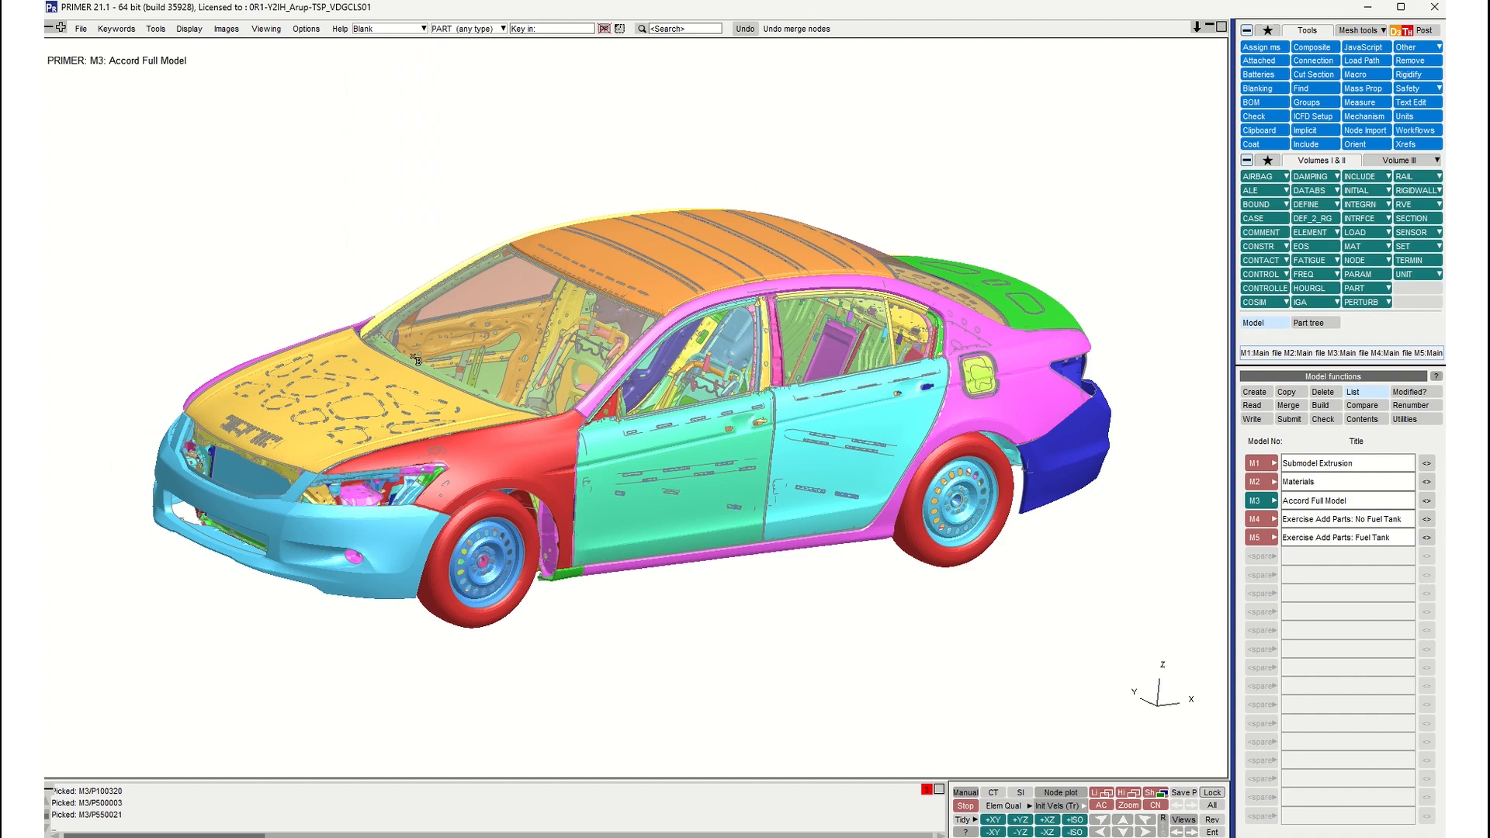
{"action": "scroll", "coordinate": [410, 364], "scroll_direction": "up", "scroll_amount": 1}
{"action": "left_click_drag", "start_coordinate": [412, 363], "coordinate": [482, 340], "text": "shift"}
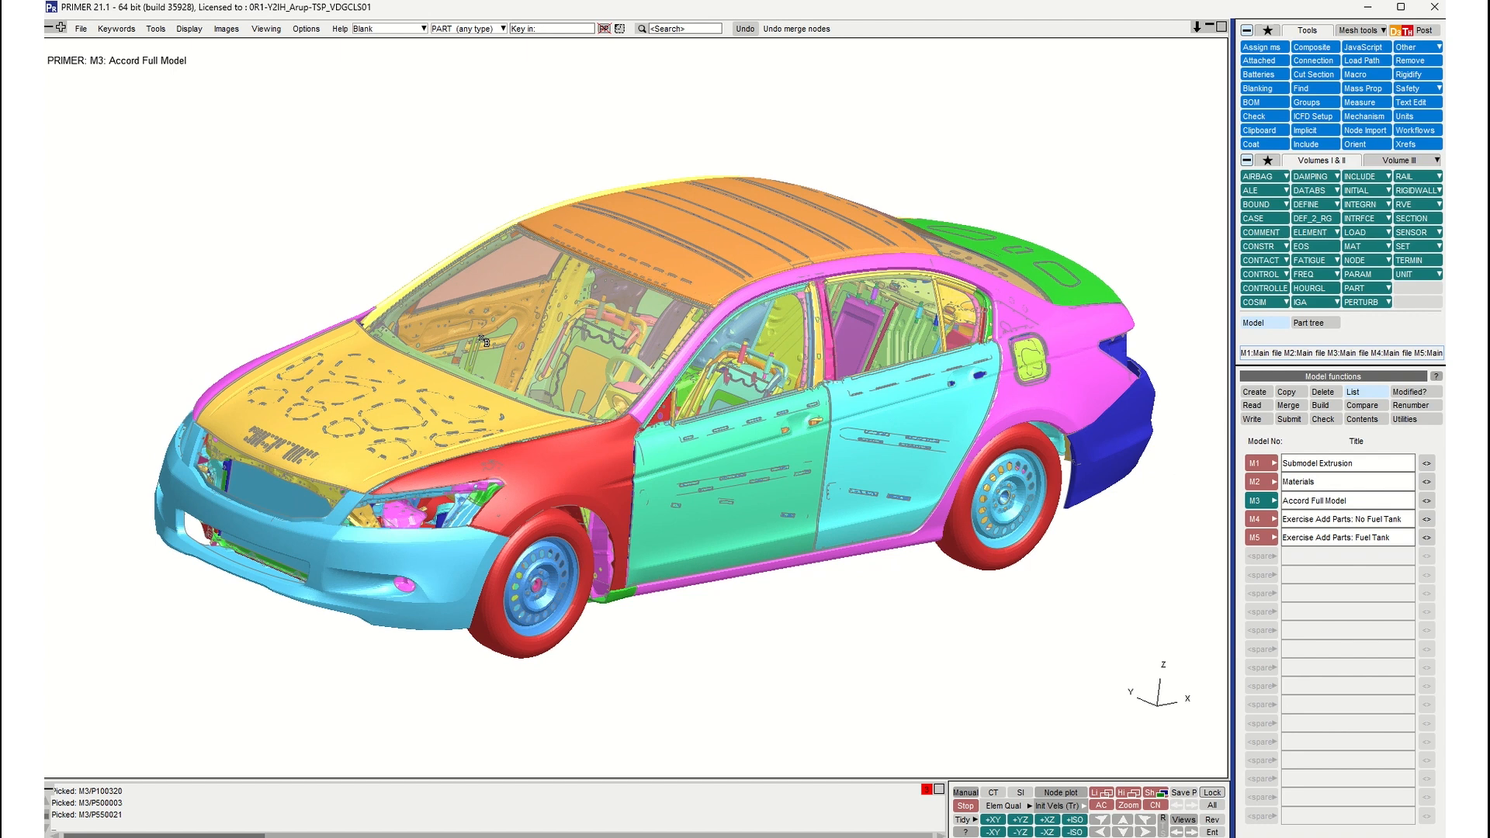
{"action": "middle_click_drag", "start_coordinate": [482, 368], "coordinate": [463, 368], "text": "shift"}
{"action": "left_click_drag", "start_coordinate": [463, 367], "coordinate": [488, 369], "text": "shift"}
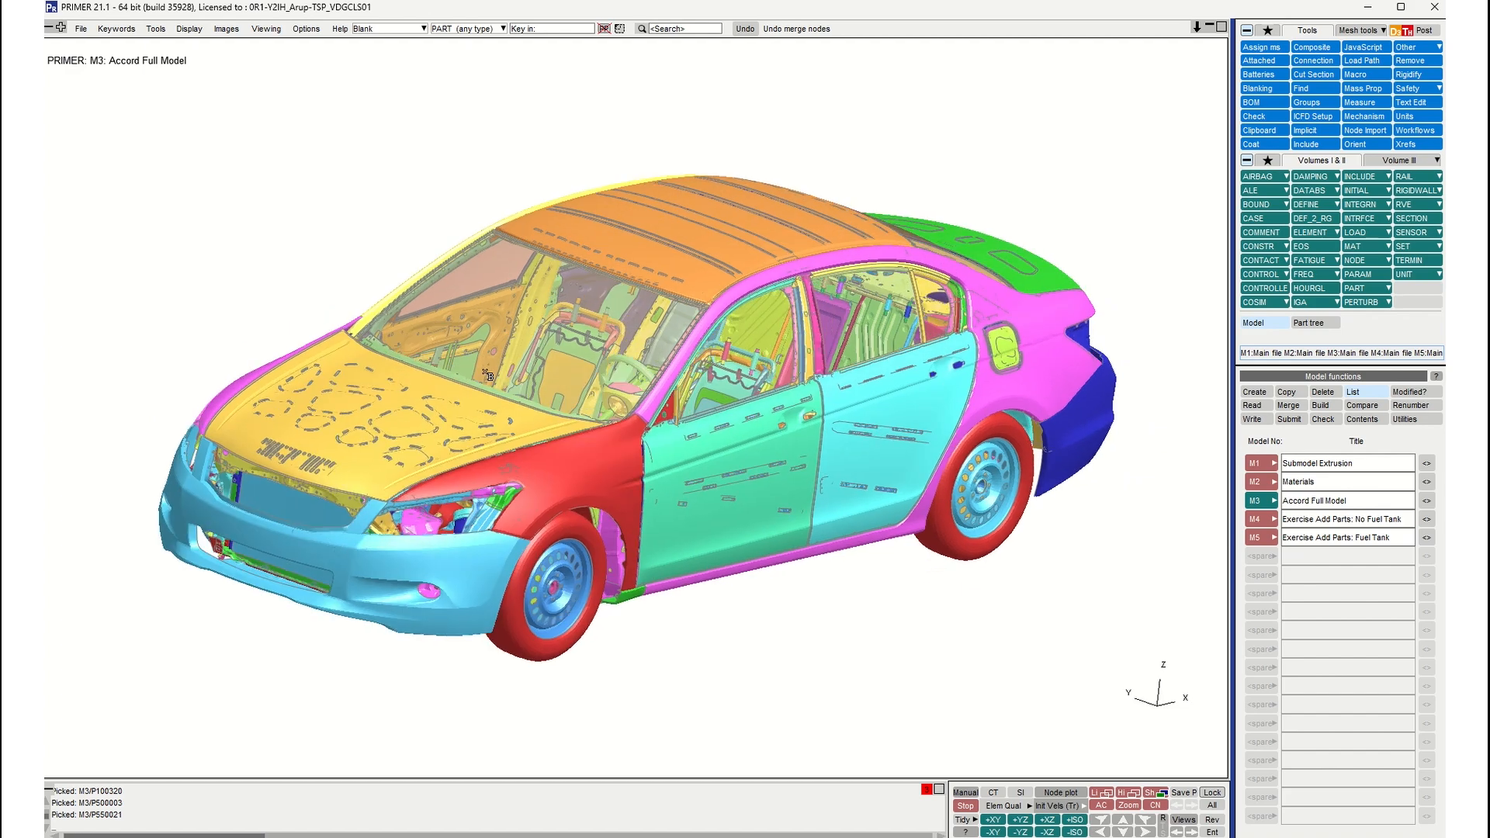
{"action": "middle_click_drag", "start_coordinate": [489, 369], "coordinate": [490, 350], "text": "shift"}
{"action": "left_click_drag", "start_coordinate": [490, 350], "coordinate": [494, 354], "text": "shift"}
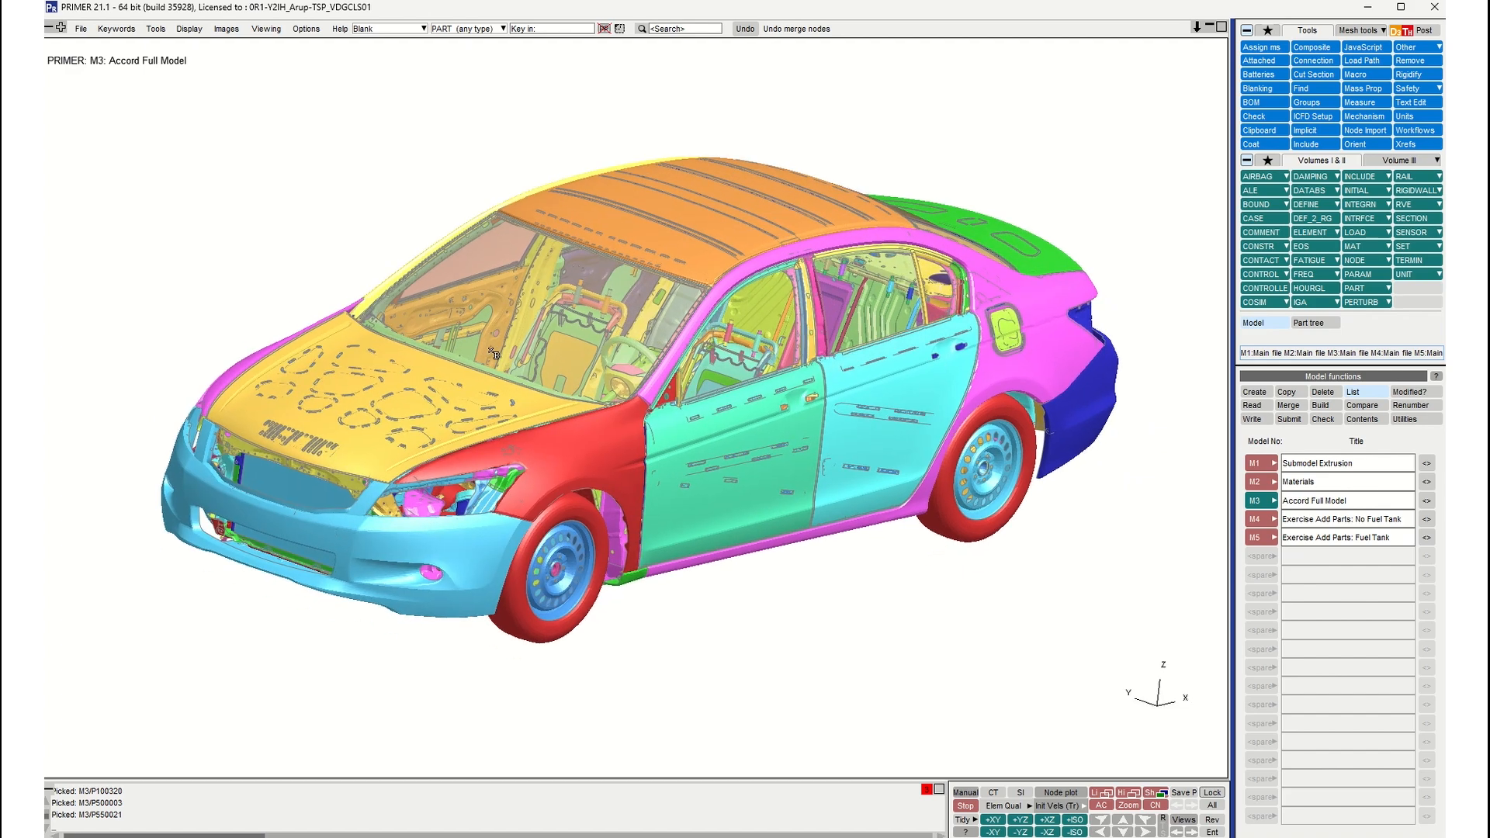
{"action": "mouse_move", "coordinate": [475, 365]}
{"action": "left_mouse_down", "text": "shift"}
{"action": "mouse_move", "coordinate": [487, 336]}
{"action": "mouse_move", "coordinate": [489, 381]}
{"action": "left_mouse_up", "text": "shift"}
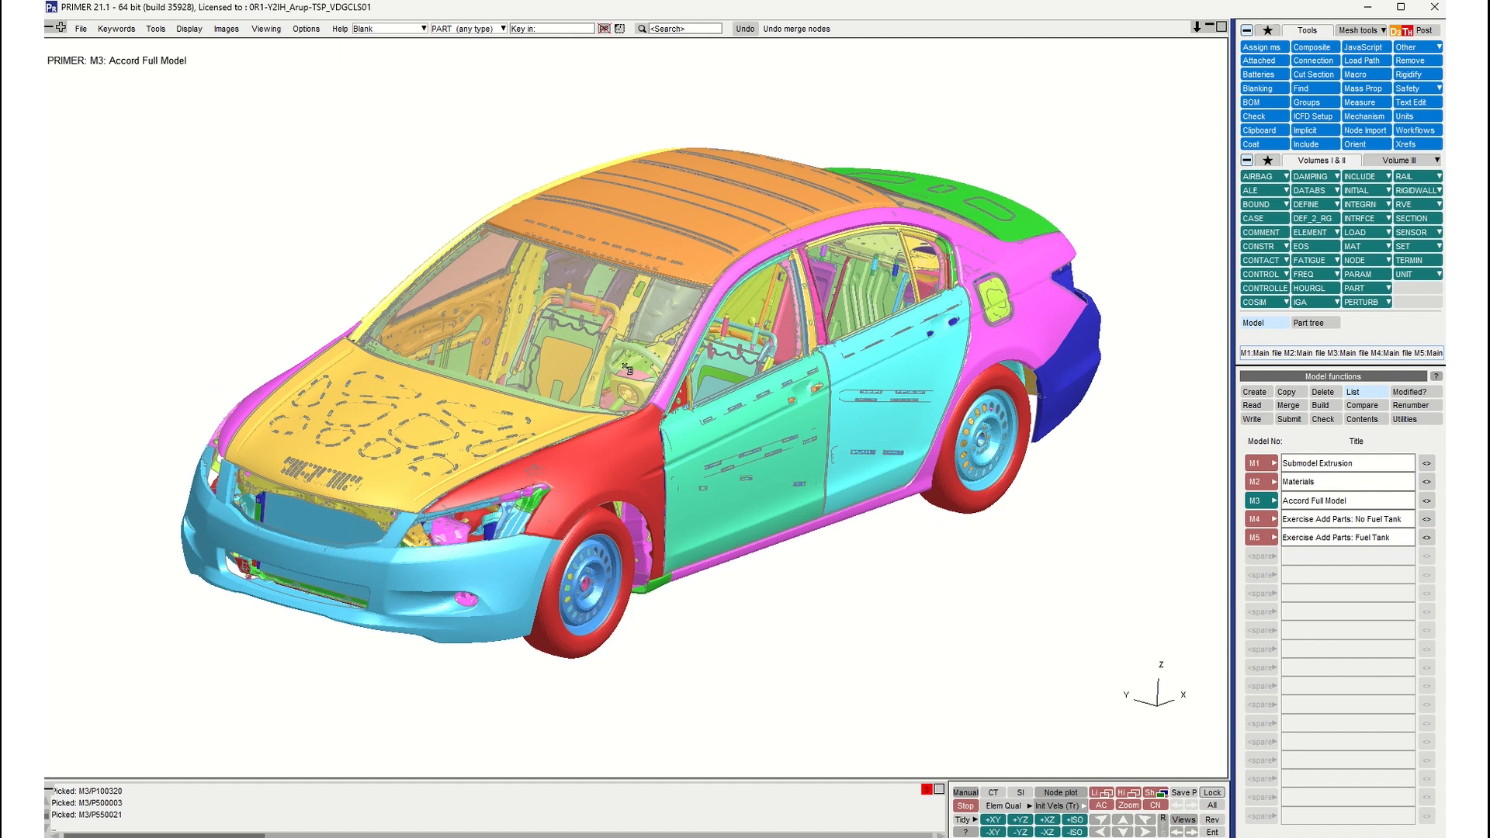
{"action": "scroll", "coordinate": [625, 366], "scroll_direction": "up", "scroll_amount": 2}
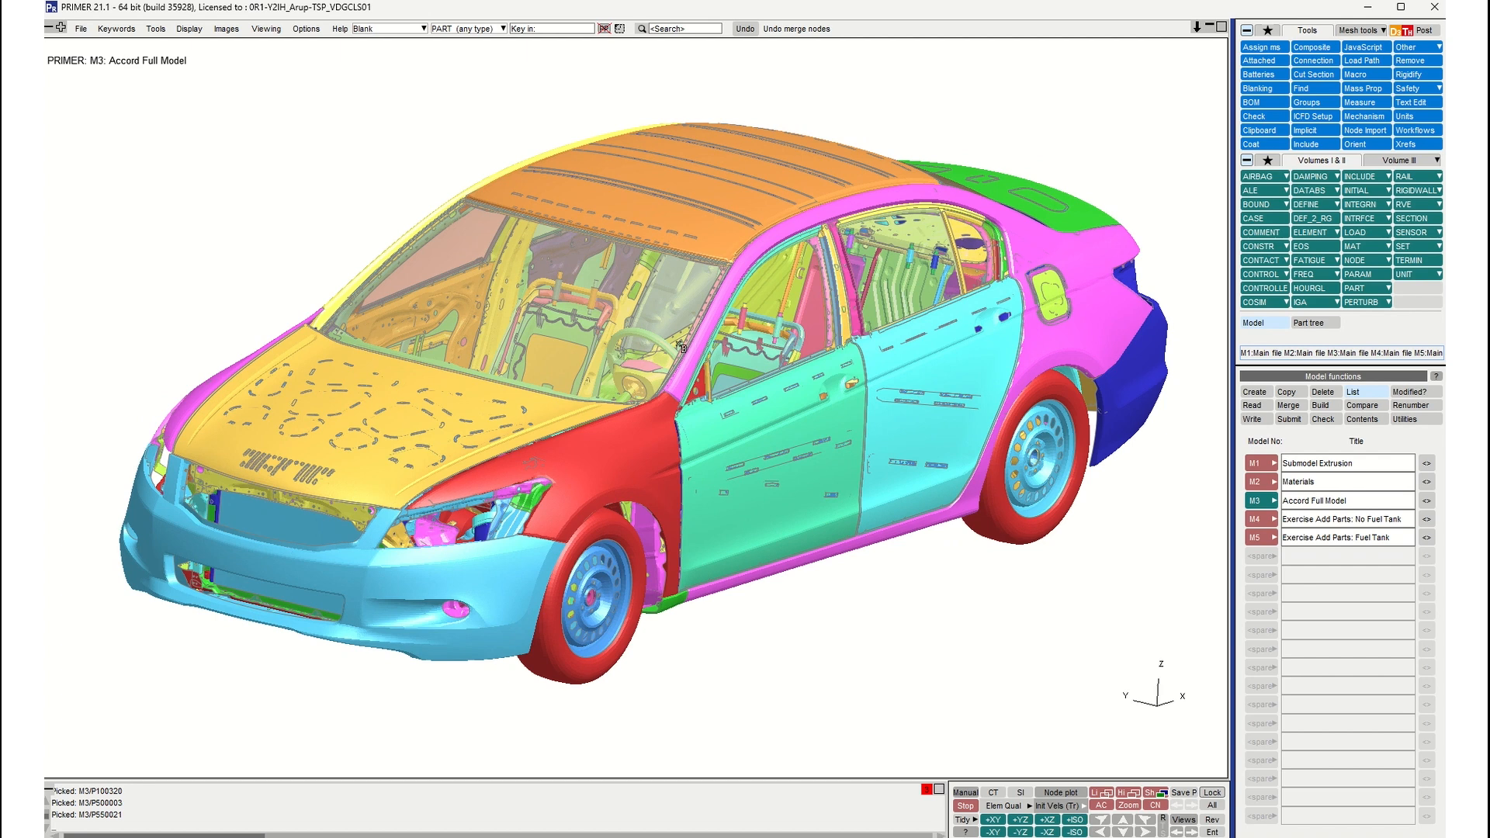
Step: Start an Orient translation and select the clipboard's PART contents in model M3 as the items to orient
{"action": "left_click", "coordinate": [1363, 146]}
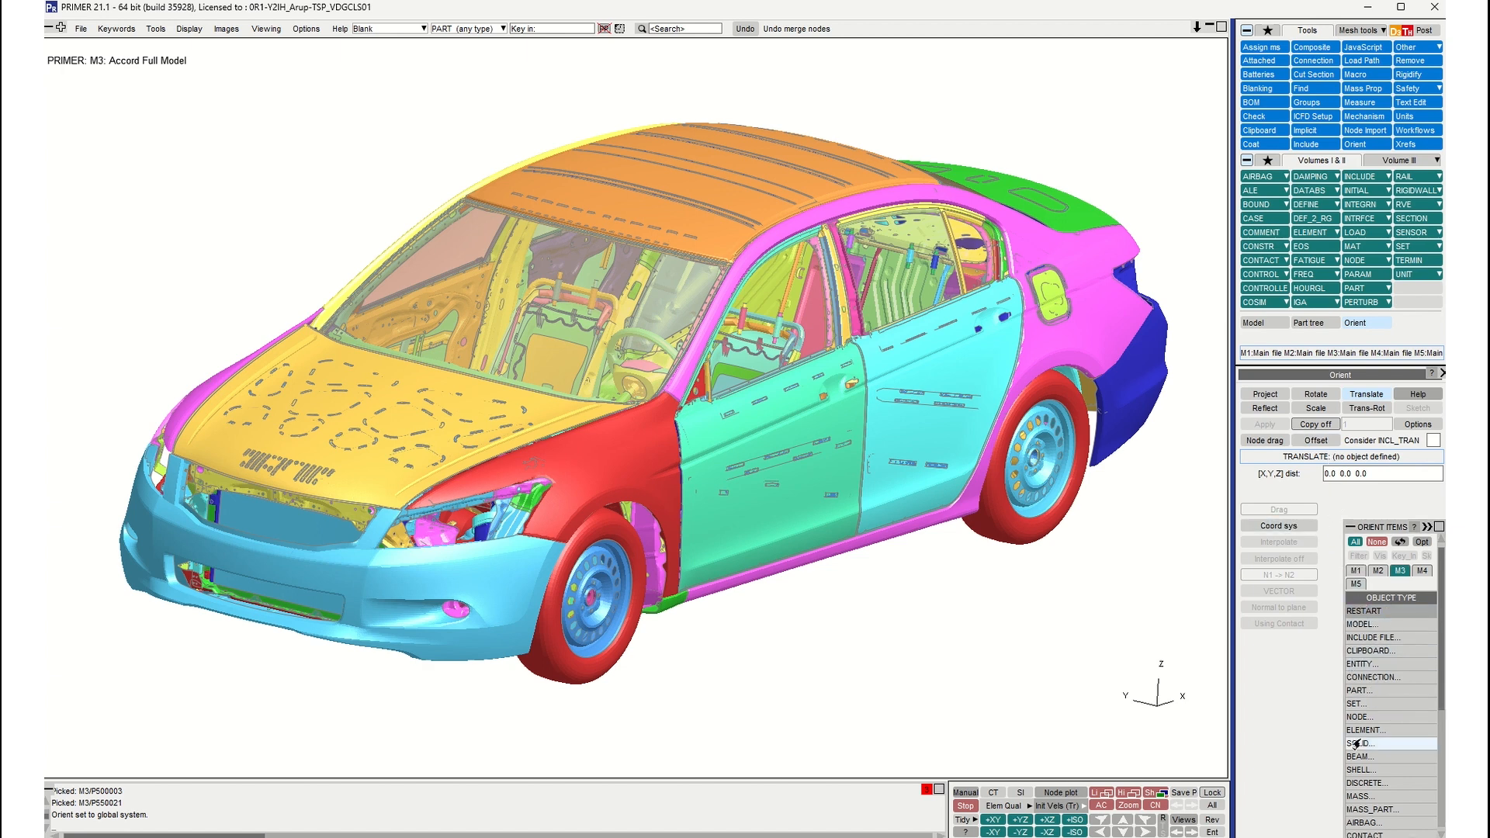
{"action": "left_click", "coordinate": [1387, 693]}
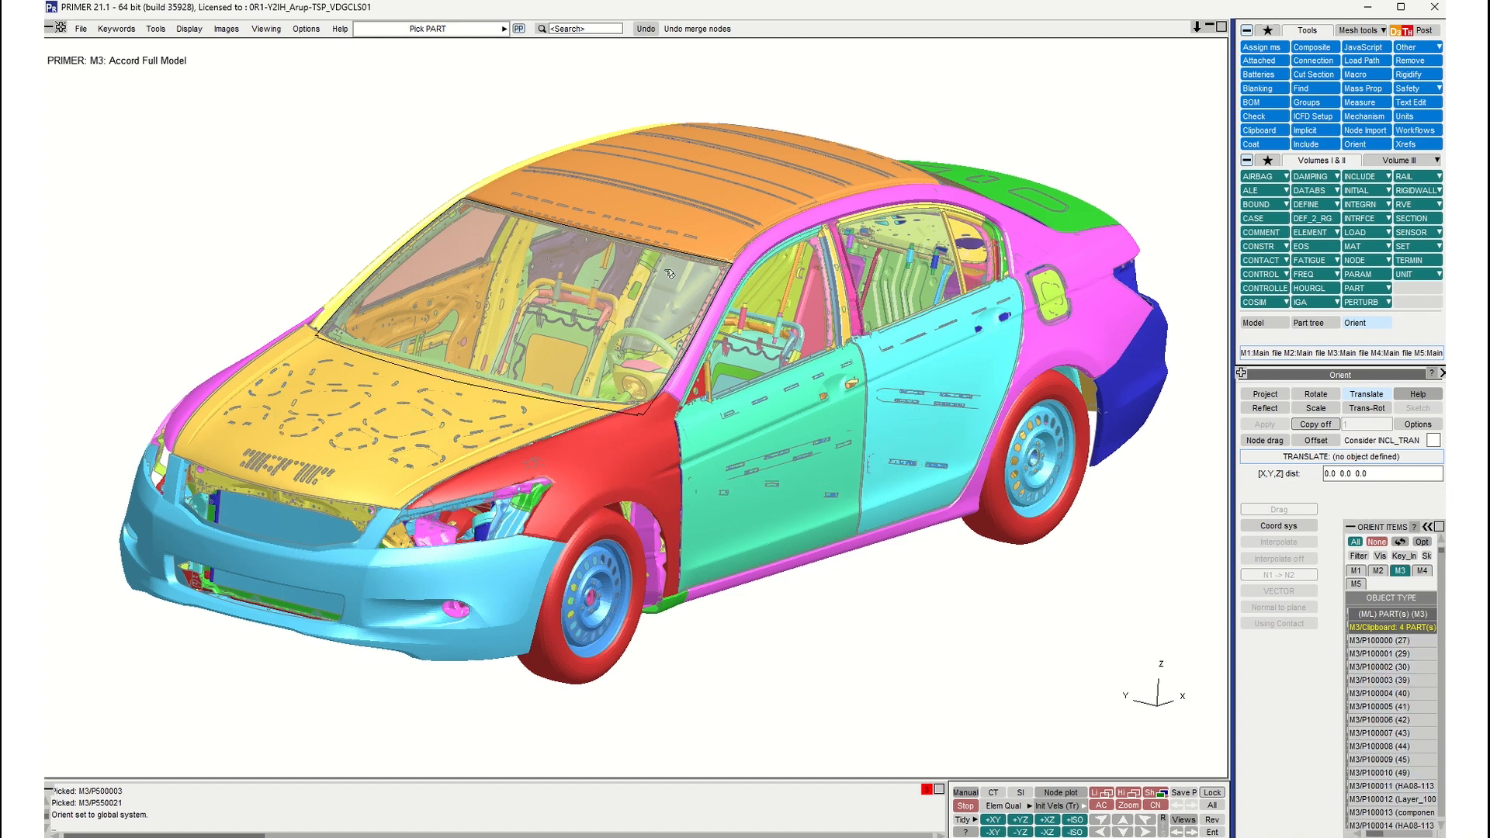
{"action": "left_click", "coordinate": [1428, 527]}
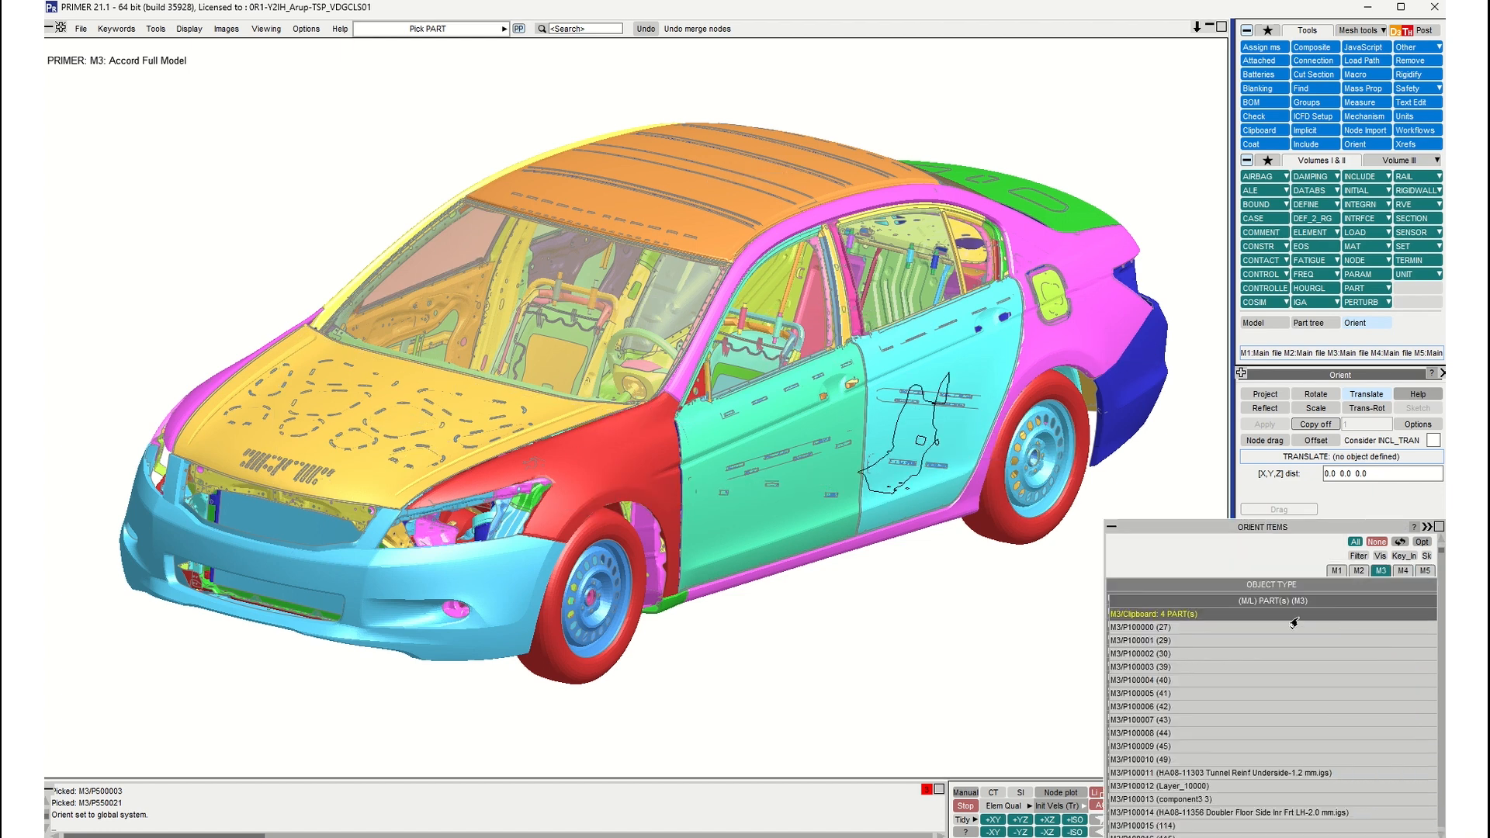
{"action": "left_click", "coordinate": [1198, 615]}
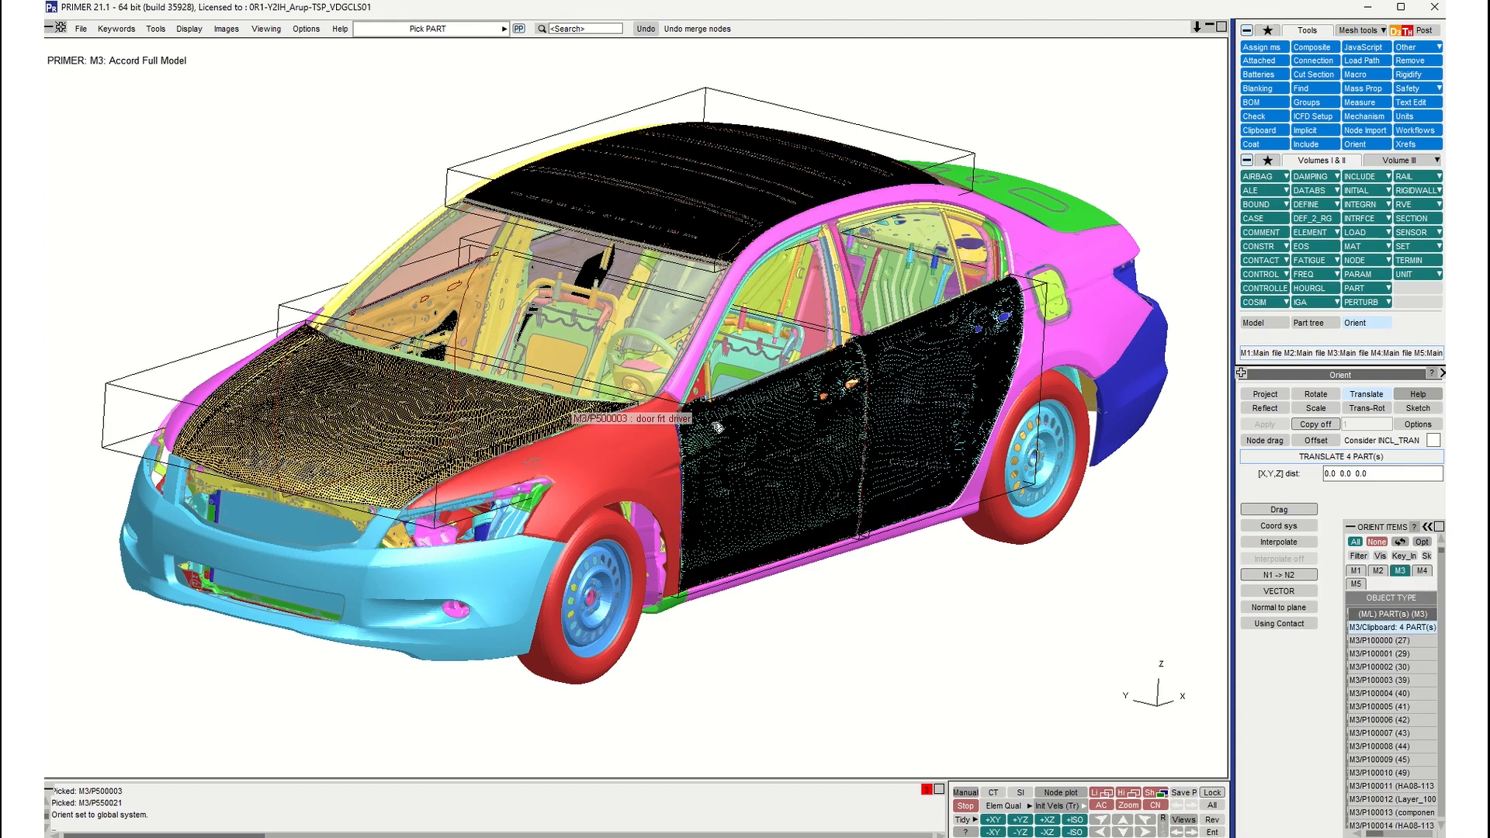
Step: Examine the selected bonnet, roof and door panels on the car from several angles and zoom levels
{"action": "left_click_drag", "start_coordinate": [904, 449], "coordinate": [850, 421], "text": "shift"}
{"action": "scroll", "coordinate": [719, 361], "scroll_direction": "down", "scroll_amount": 3}
{"action": "left_click_drag", "start_coordinate": [719, 361], "coordinate": [712, 412], "text": "shift"}
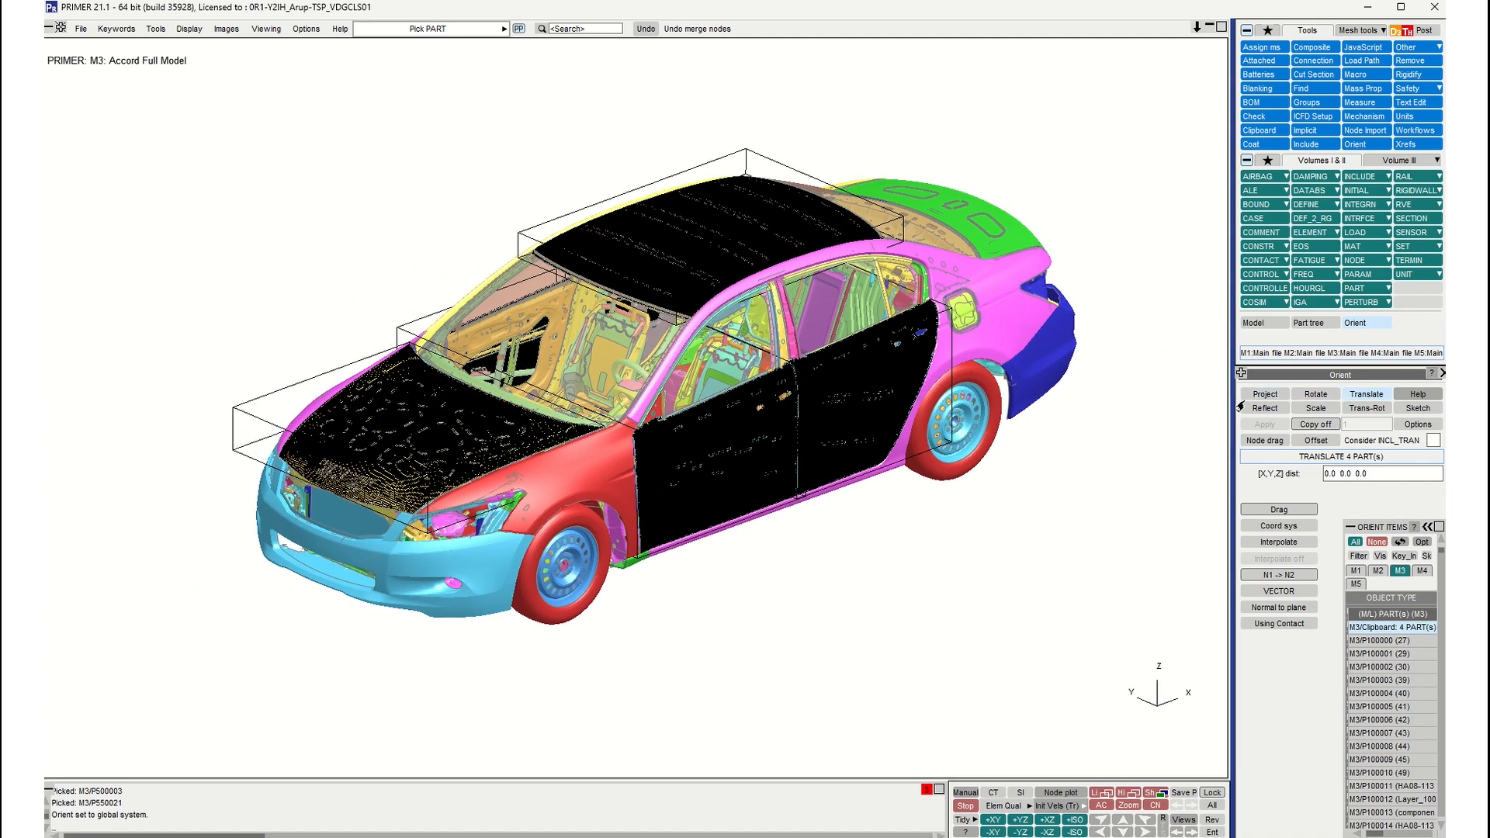
{"action": "scroll", "coordinate": [912, 228], "scroll_direction": "up", "scroll_amount": 3}
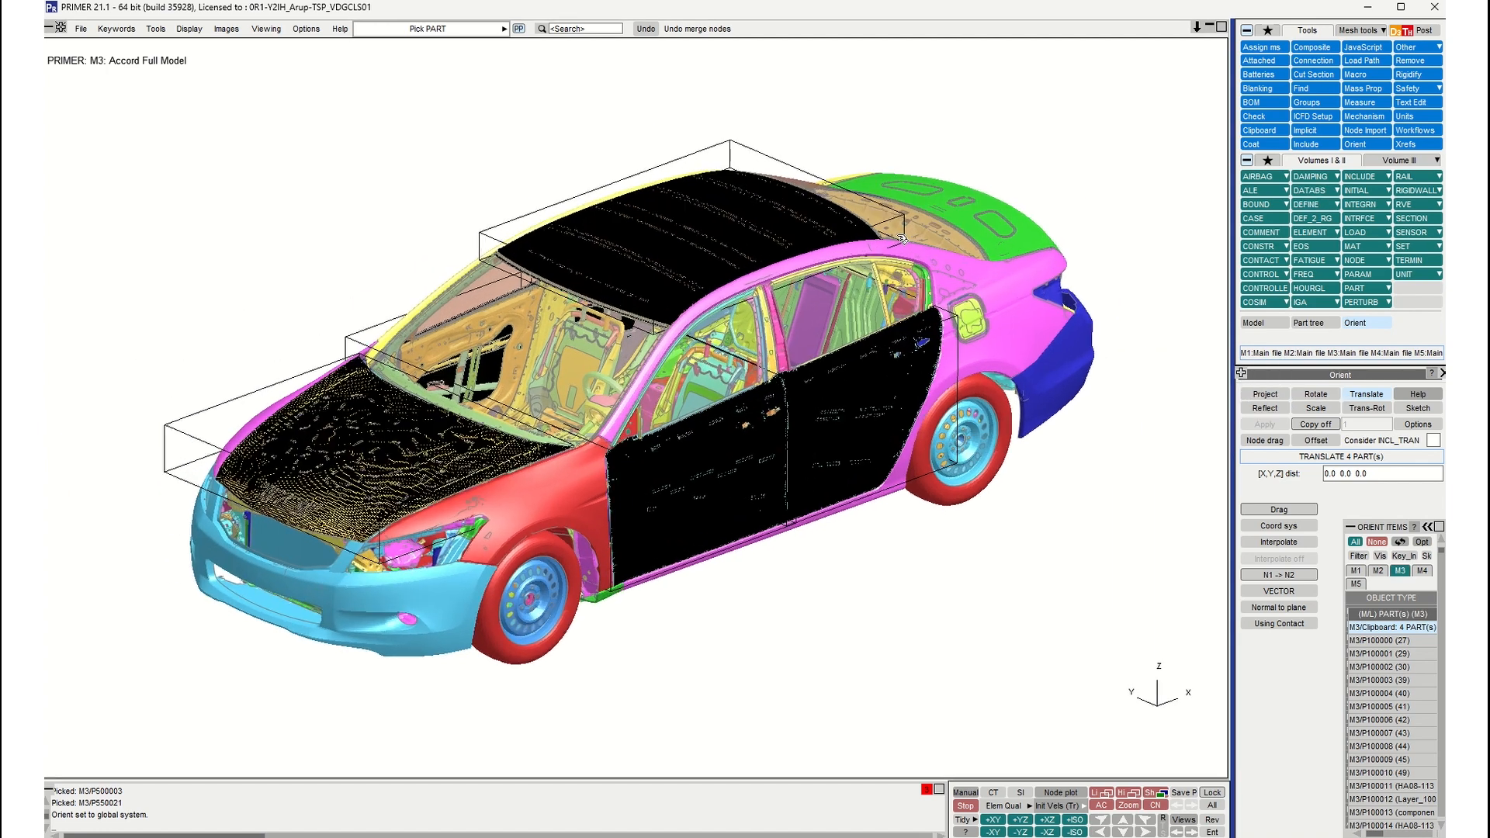
{"action": "left_click_drag", "start_coordinate": [912, 227], "coordinate": [943, 222], "text": "shift"}
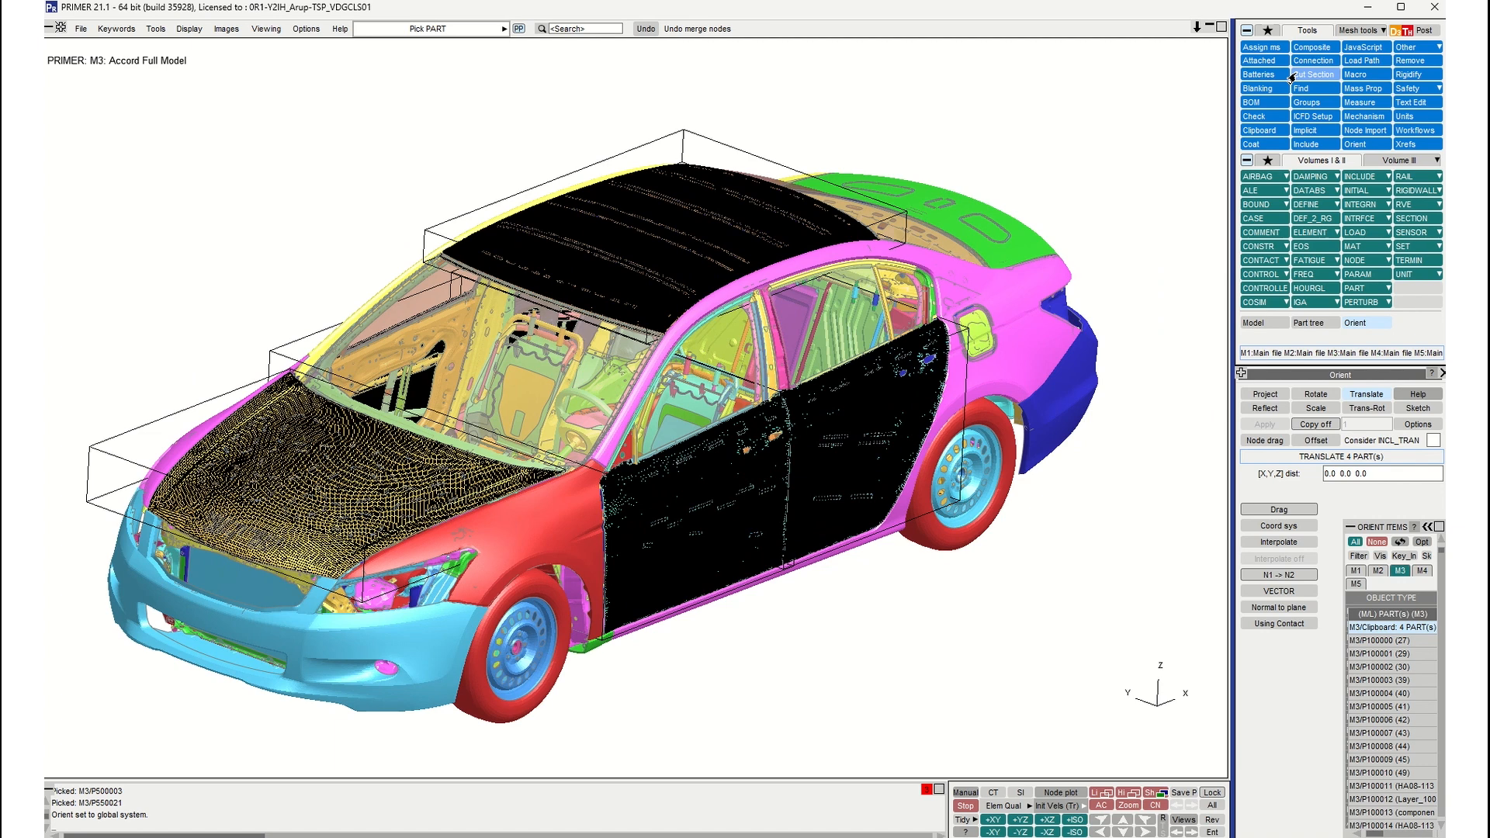
{"action": "mouse_move", "coordinate": [1377, 631]}
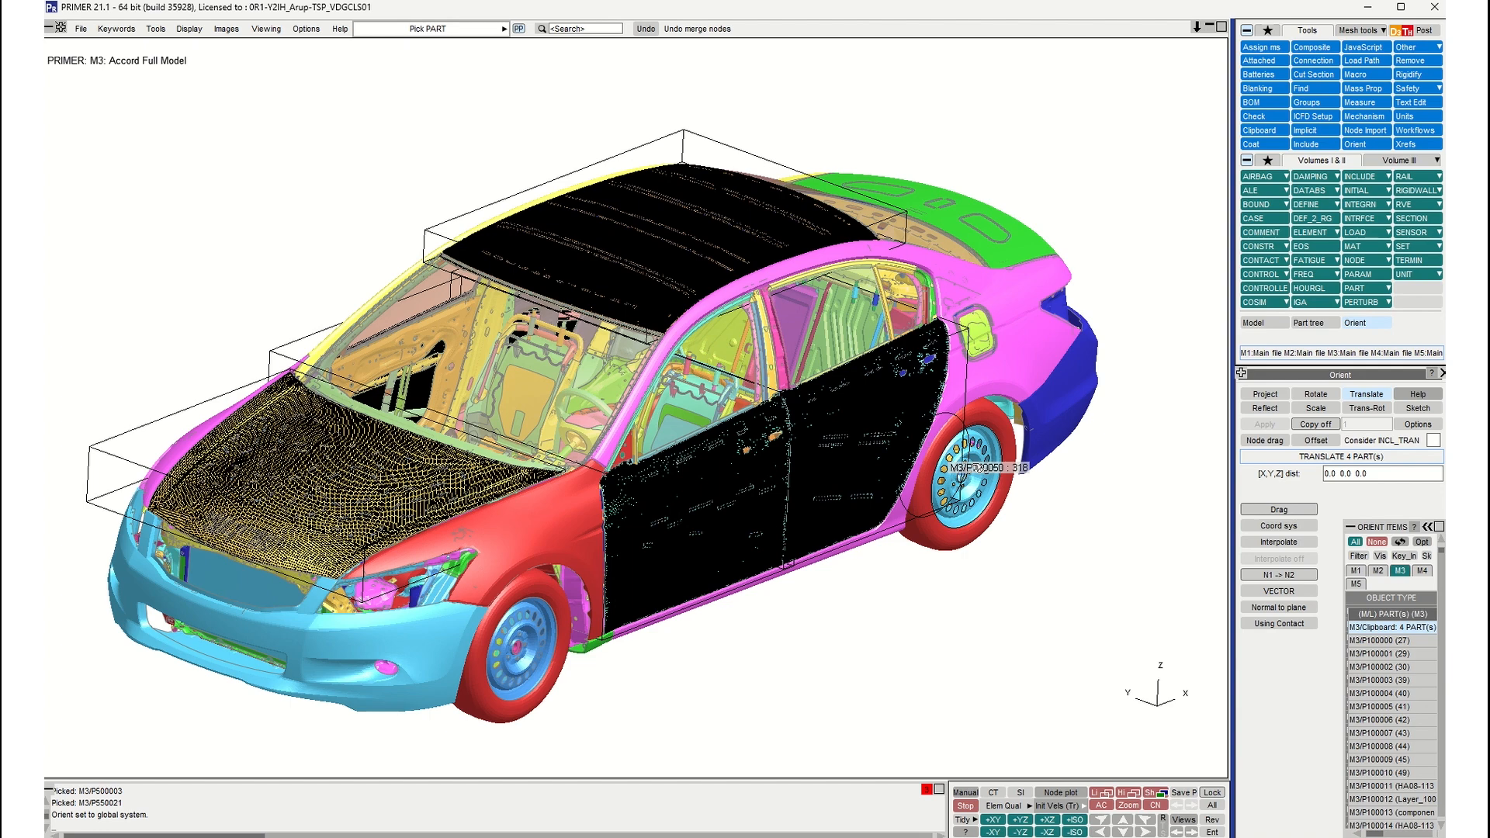
{"action": "left_click_drag", "start_coordinate": [890, 345], "coordinate": [893, 328], "text": "shift"}
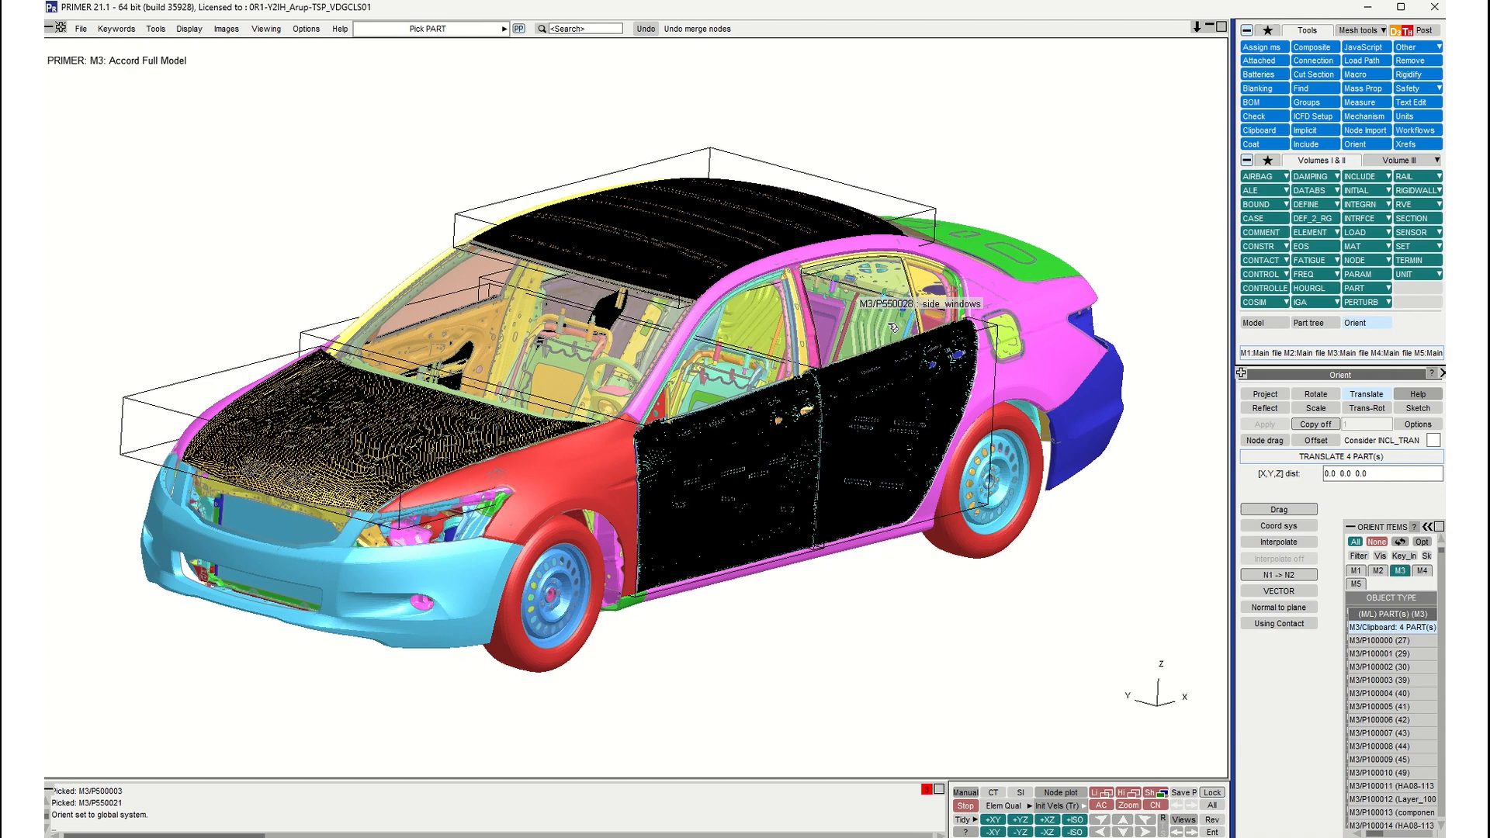
{"action": "scroll", "coordinate": [853, 326], "scroll_direction": "up", "scroll_amount": 3}
{"action": "left_click_drag", "start_coordinate": [854, 326], "coordinate": [897, 316], "text": "shift"}
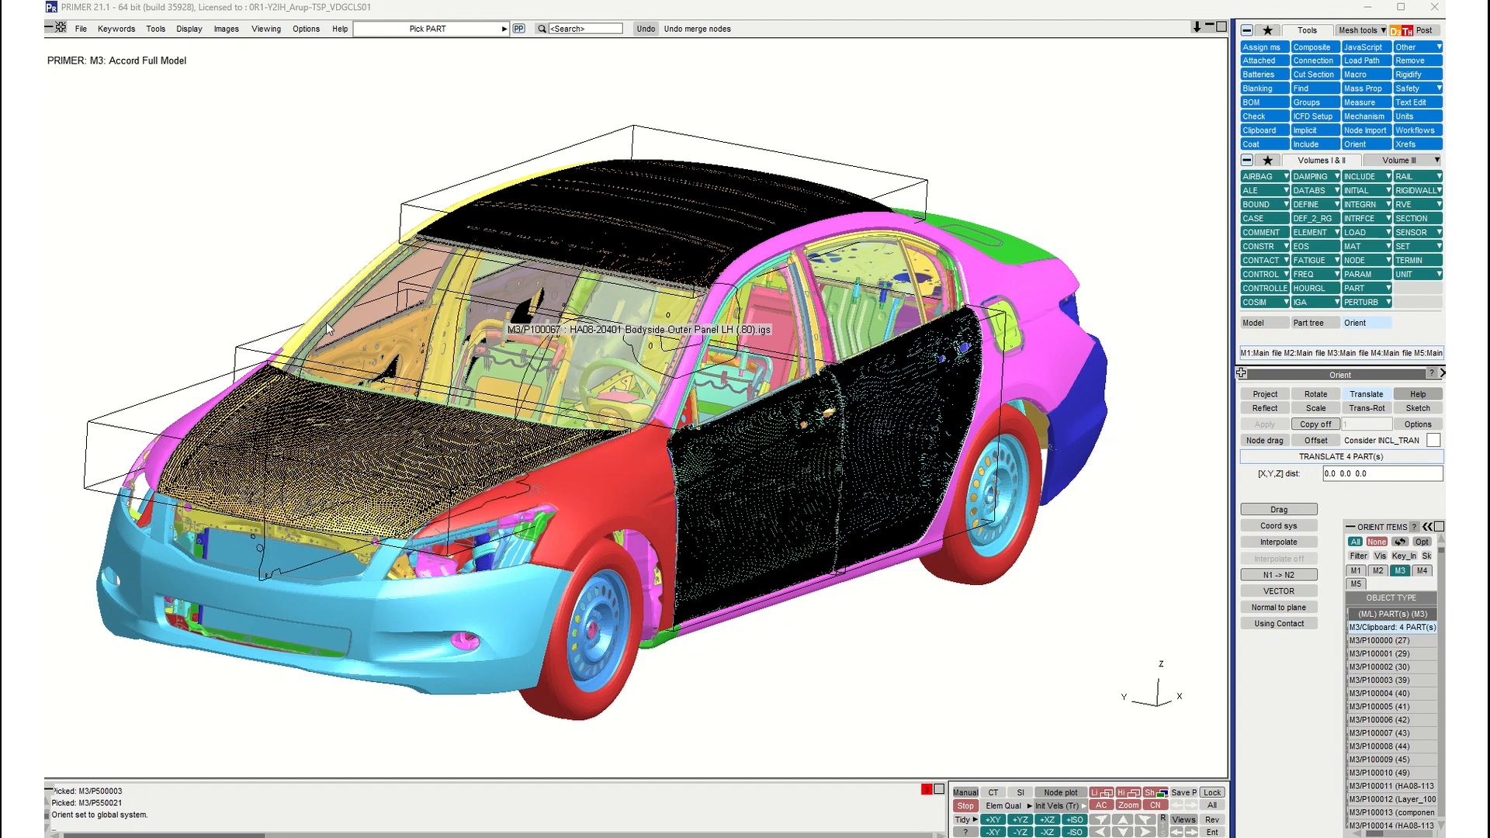
Step: Review the clipboard and blanking options for the Orient item selection and return to the model functions
{"action": "left_click", "coordinate": [1427, 527]}
{"action": "left_click", "coordinate": [1422, 542]}
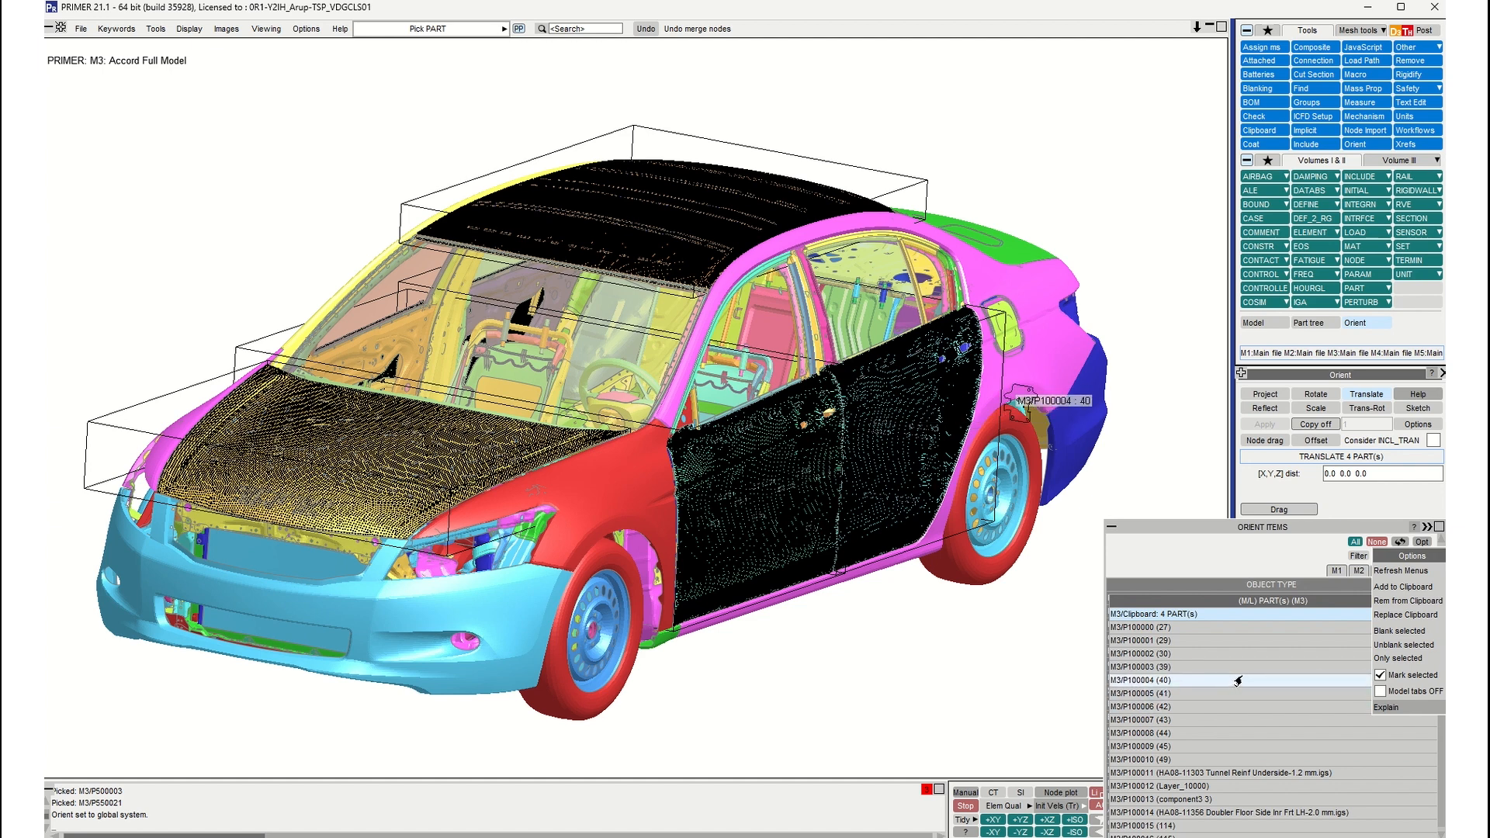
{"action": "left_click", "coordinate": [1421, 543]}
{"action": "left_click", "coordinate": [1418, 544]}
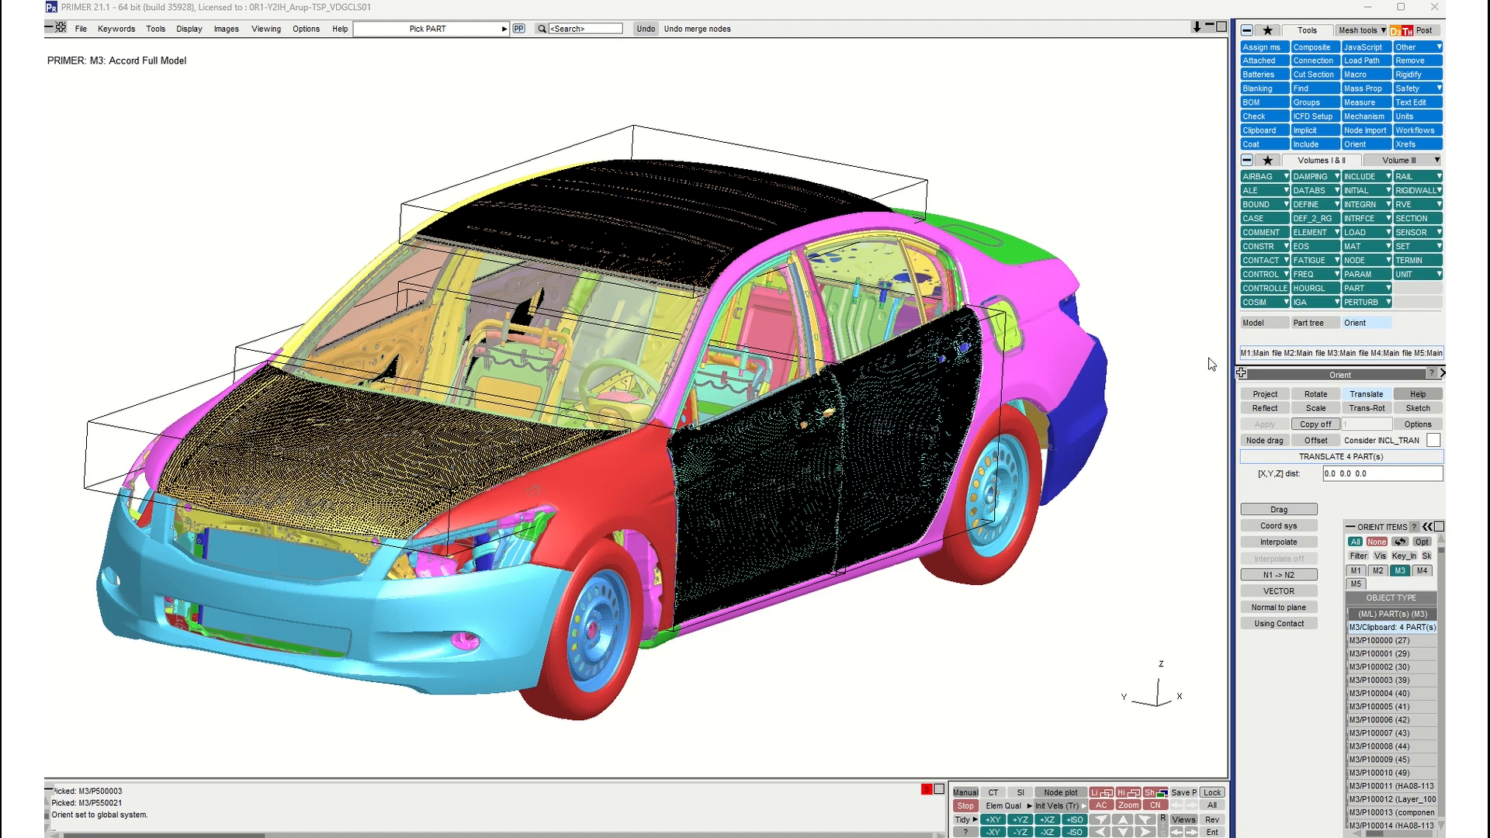
{"action": "left_click", "coordinate": [1245, 325]}
{"action": "scroll", "coordinate": [779, 374], "scroll_direction": "down", "scroll_amount": 2}
{"action": "scroll", "coordinate": [779, 375], "scroll_direction": "up", "scroll_amount": 2}
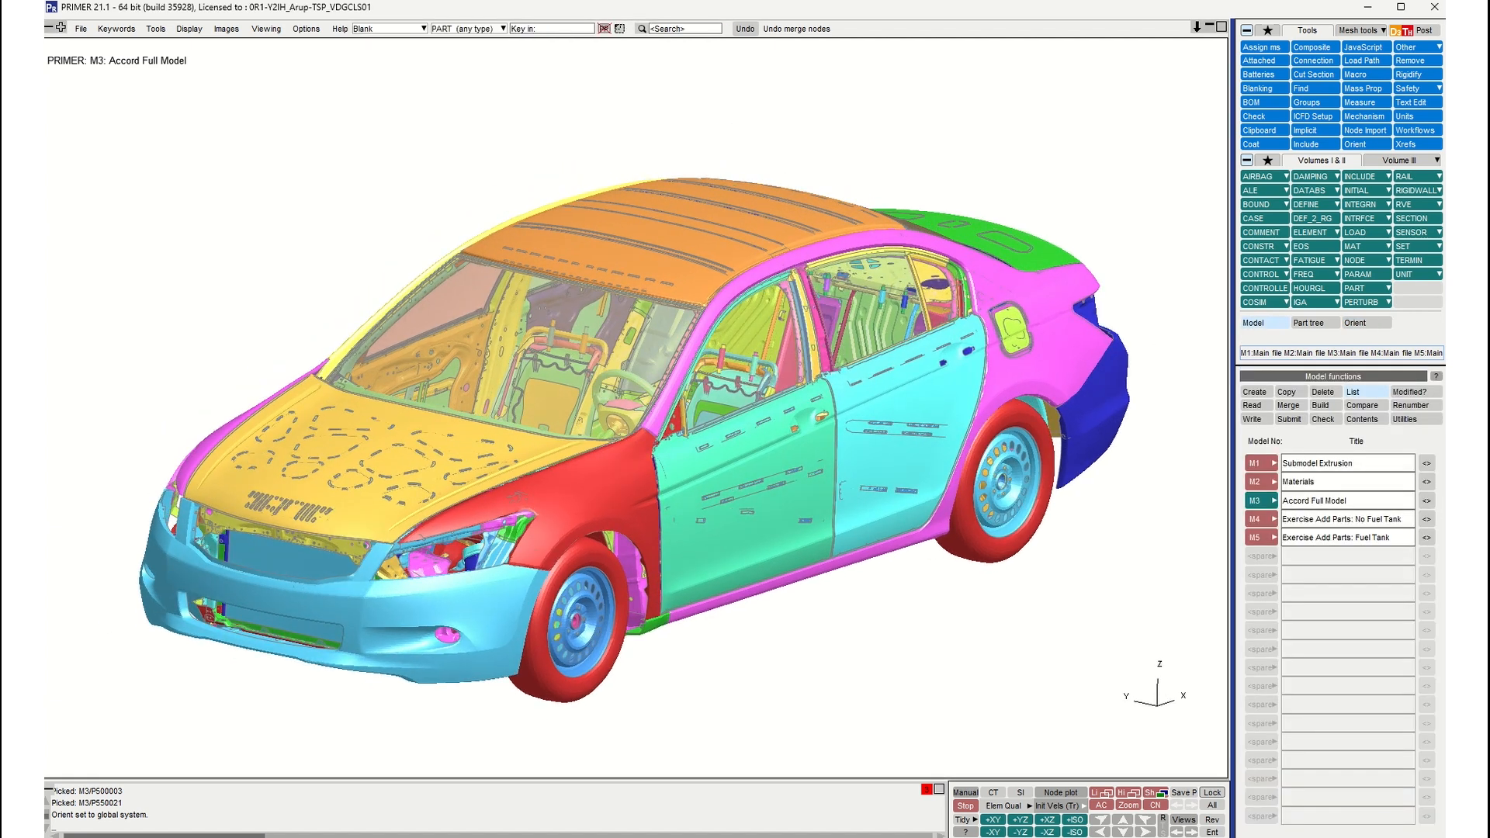
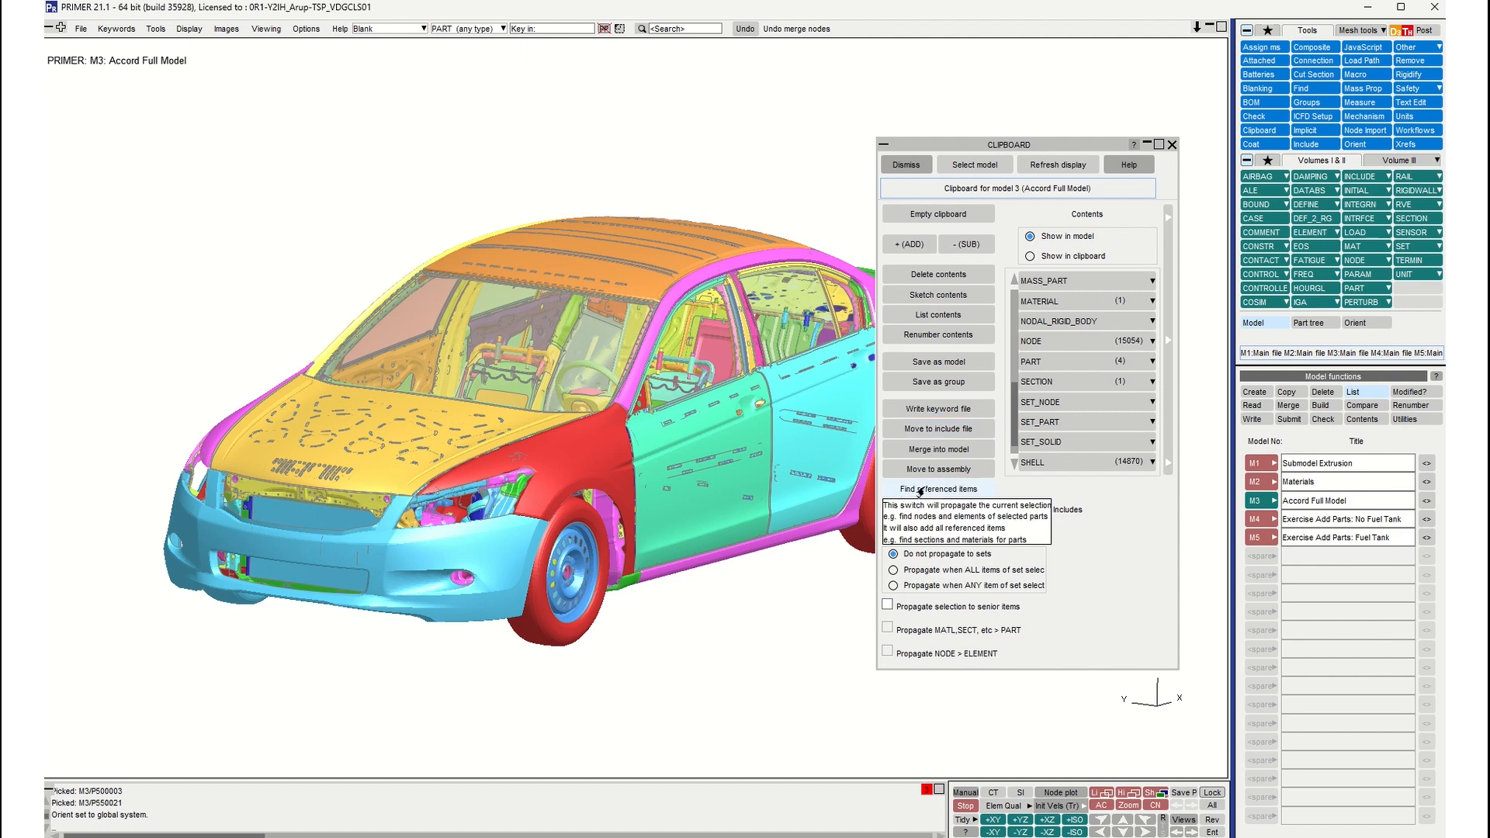
Step: Close the clipboard window and switch to the presentation to advance the clipboard exercise slide
{"action": "left_click", "coordinate": [1173, 145]}
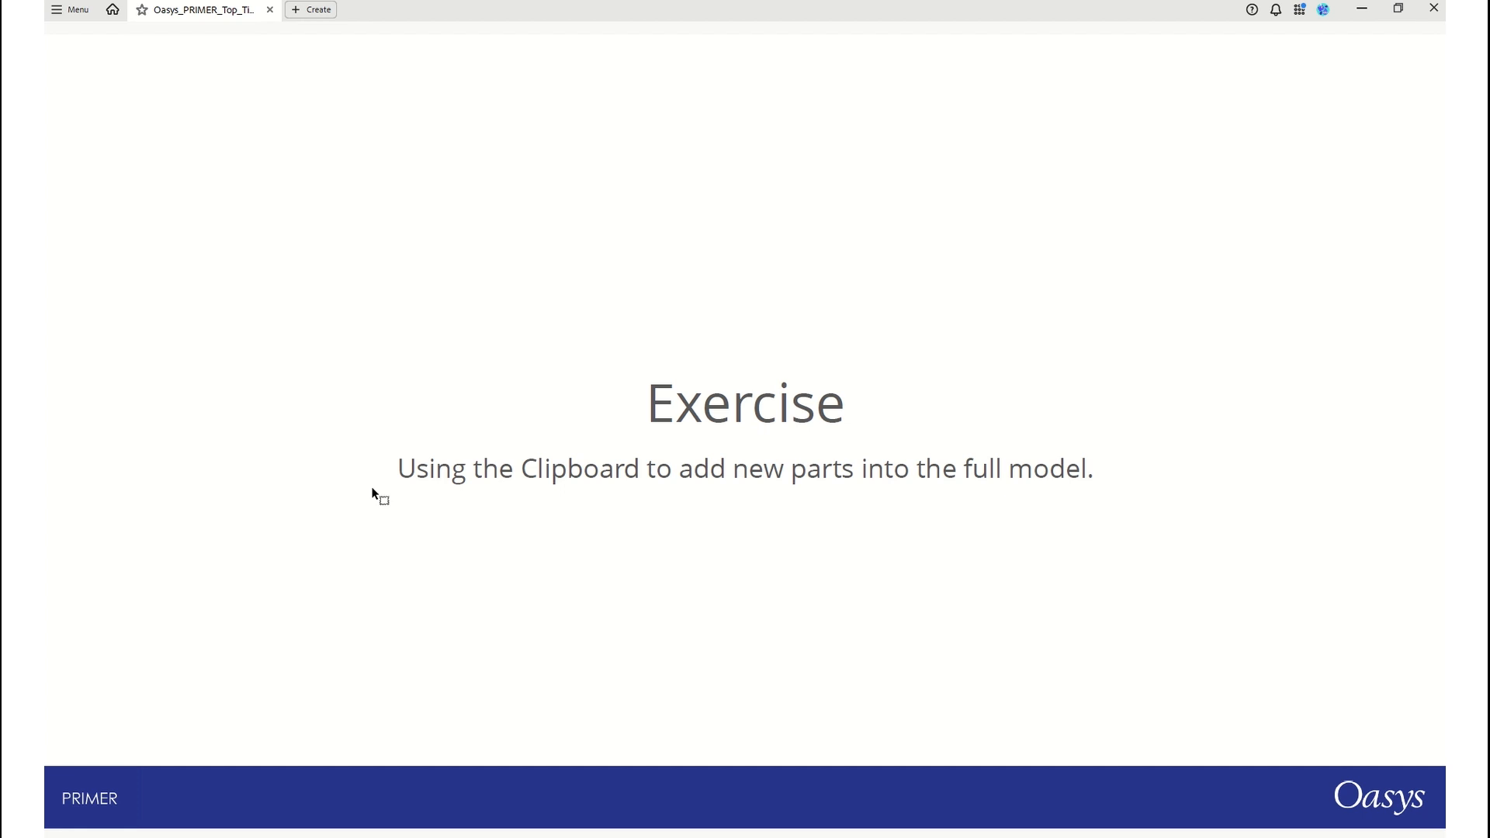
{"action": "key", "text": "Right"}
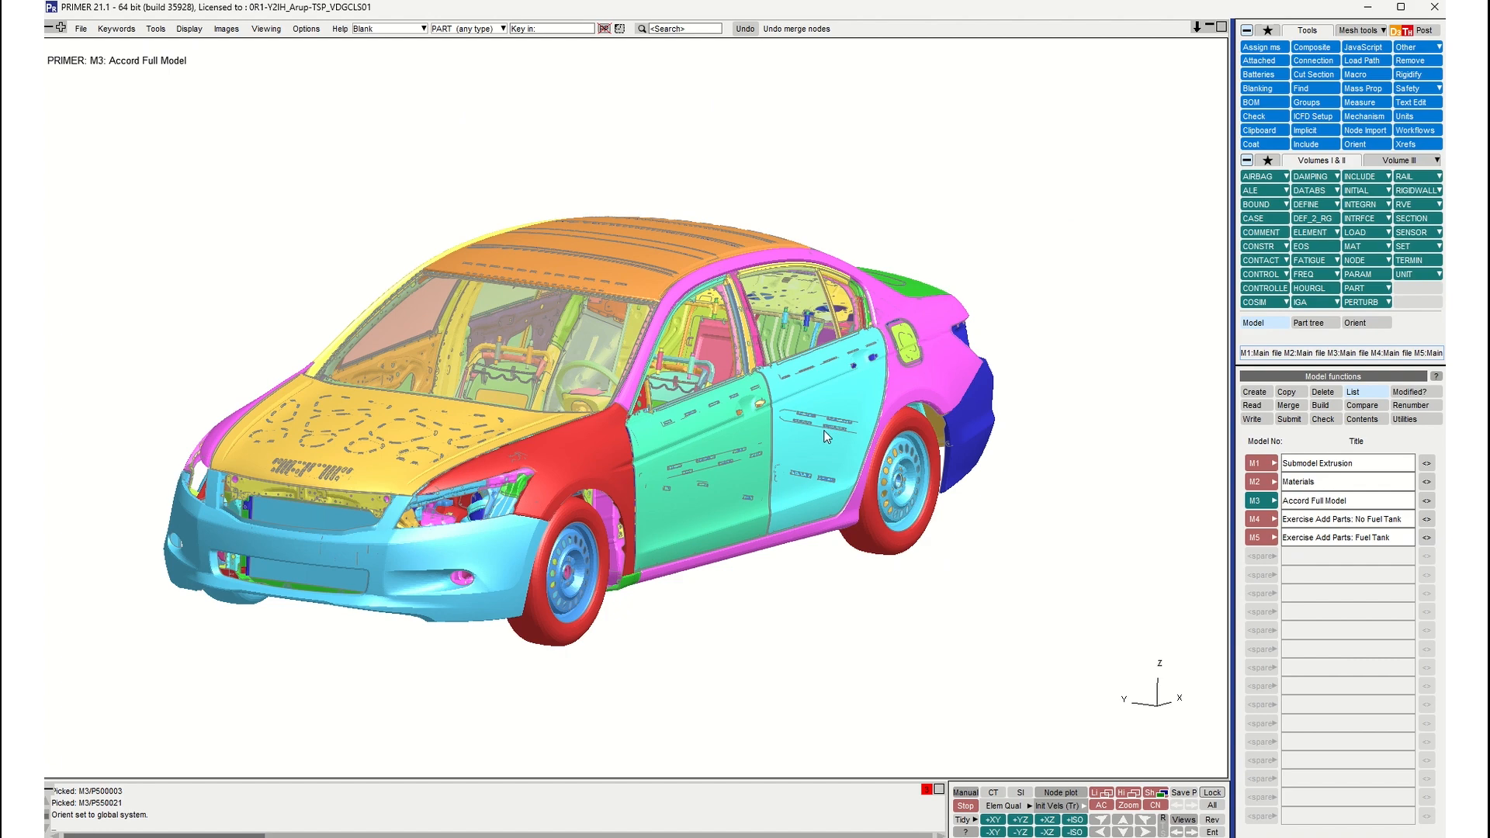
Step: Show only model M4, Exercise Add Parts: No Fuel Tank, and examine the fuel filler opening above the rear wheel
{"action": "left_click_drag", "start_coordinate": [824, 431], "coordinate": [762, 445], "text": "shift"}
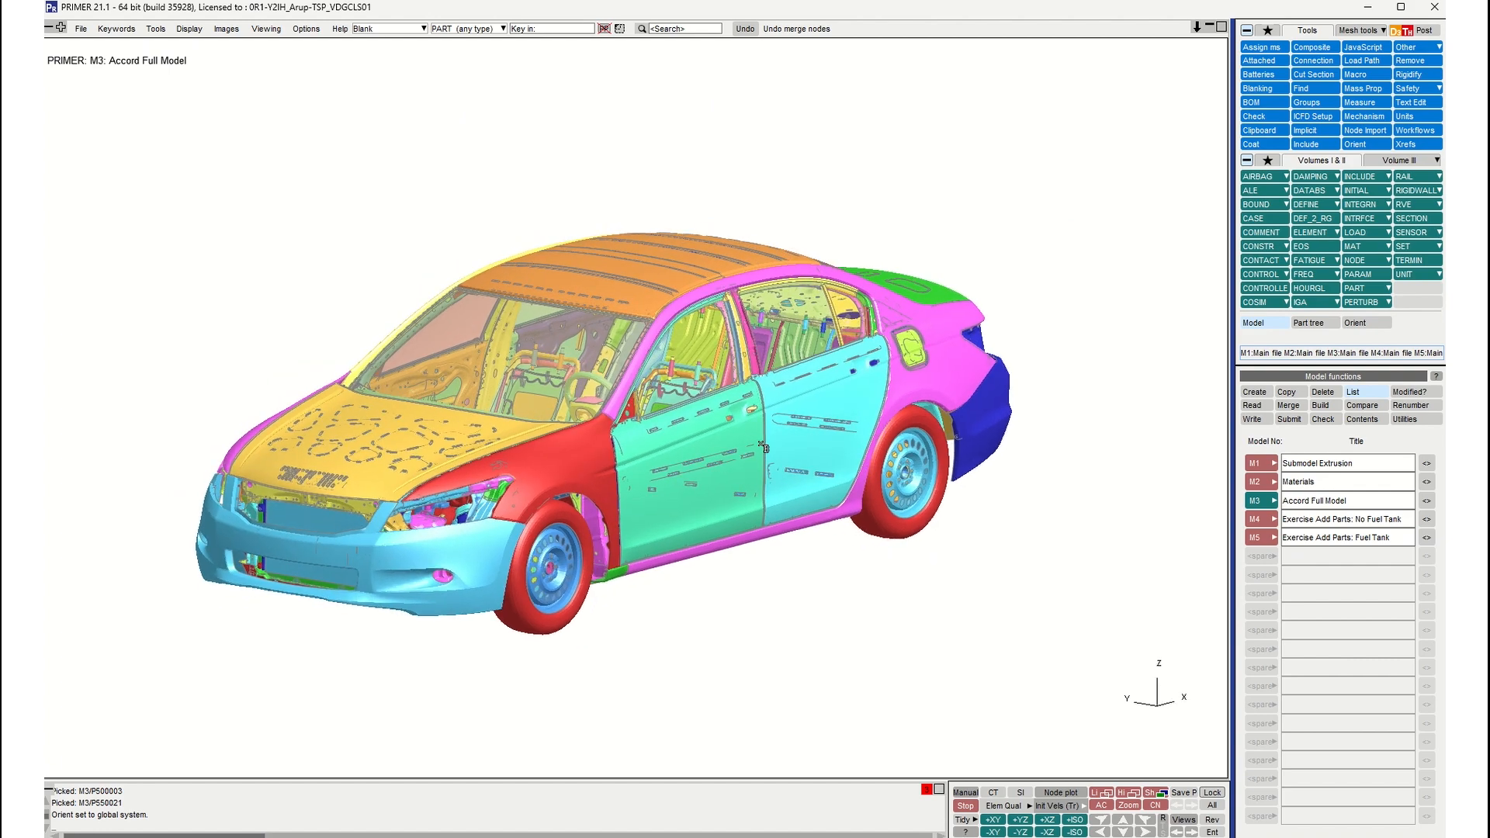
{"action": "key", "text": "Page_Down"}
{"action": "scroll", "coordinate": [813, 384], "scroll_direction": "up", "scroll_amount": 4}
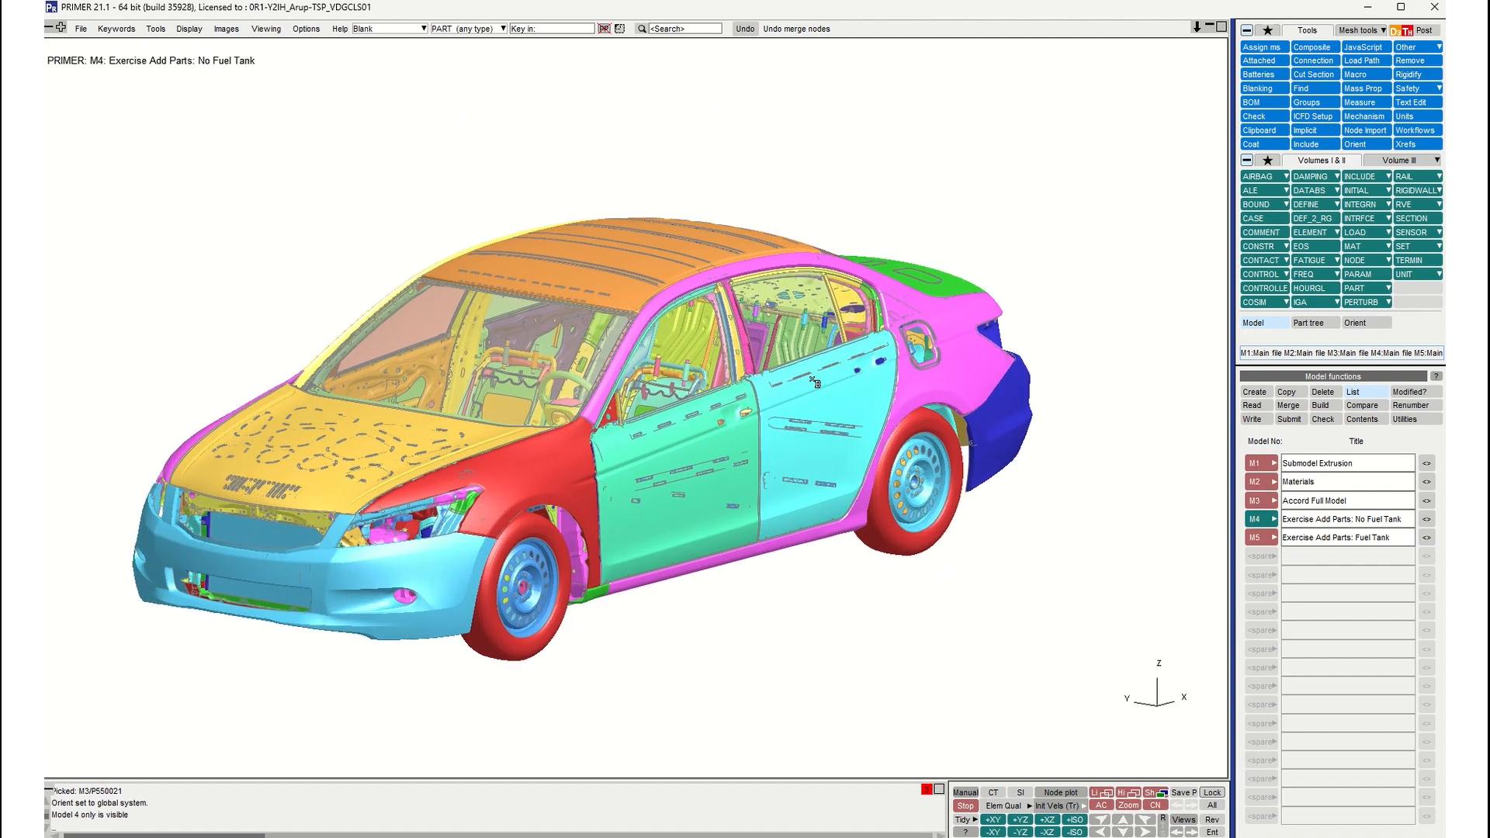
{"action": "left_click_drag", "start_coordinate": [812, 383], "coordinate": [590, 380], "text": "shift"}
{"action": "scroll", "coordinate": [590, 380], "scroll_direction": "up", "scroll_amount": 3}
{"action": "middle_click_drag", "start_coordinate": [908, 380], "coordinate": [426, 387], "text": "shift"}
{"action": "left_click_drag", "start_coordinate": [427, 388], "coordinate": [583, 465], "text": "shift"}
{"action": "scroll", "coordinate": [841, 473], "scroll_direction": "up", "scroll_amount": 3}
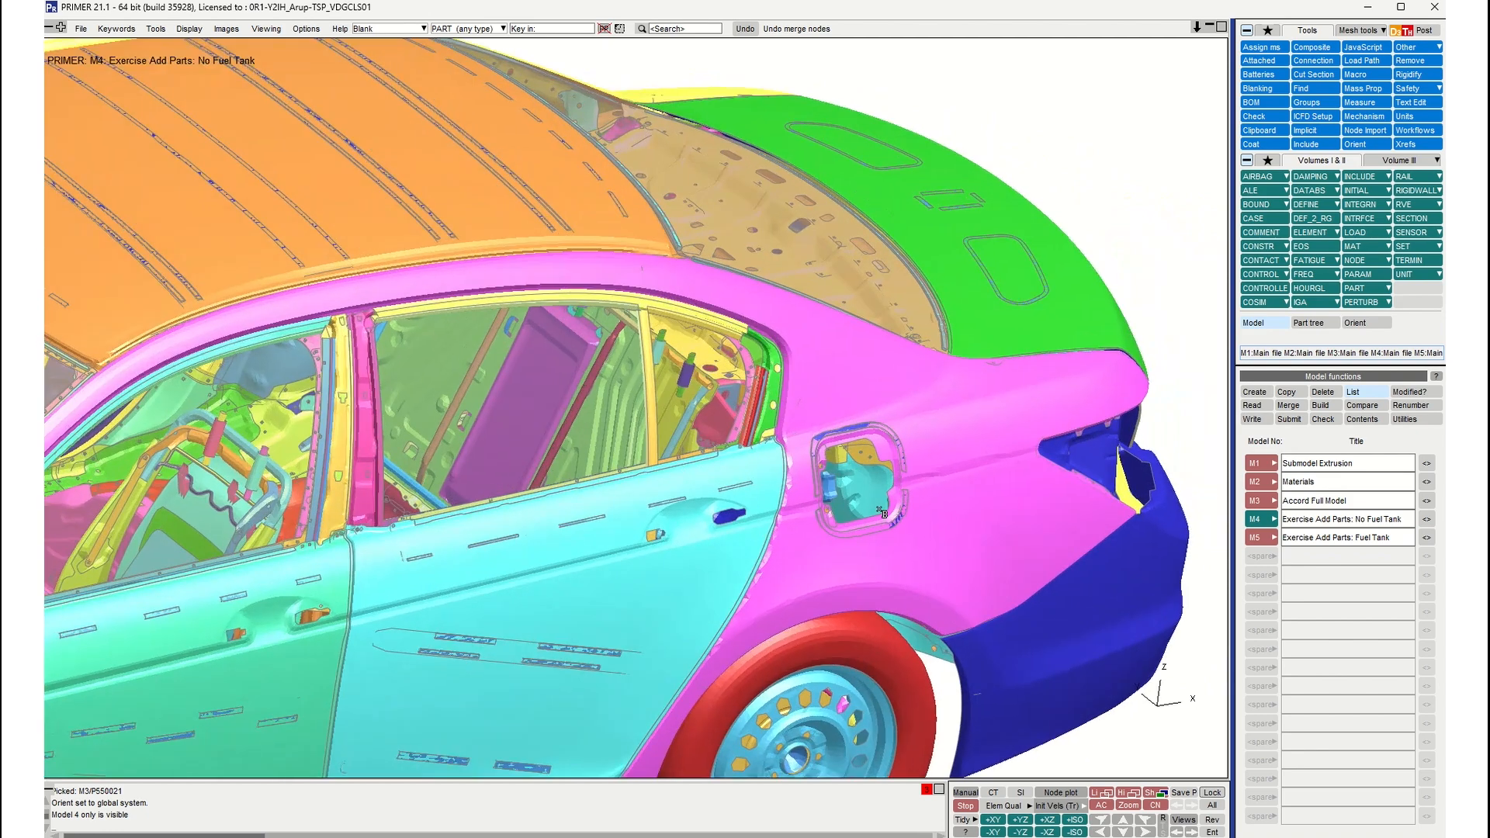
{"action": "scroll", "coordinate": [857, 507], "scroll_direction": "up", "scroll_amount": 3}
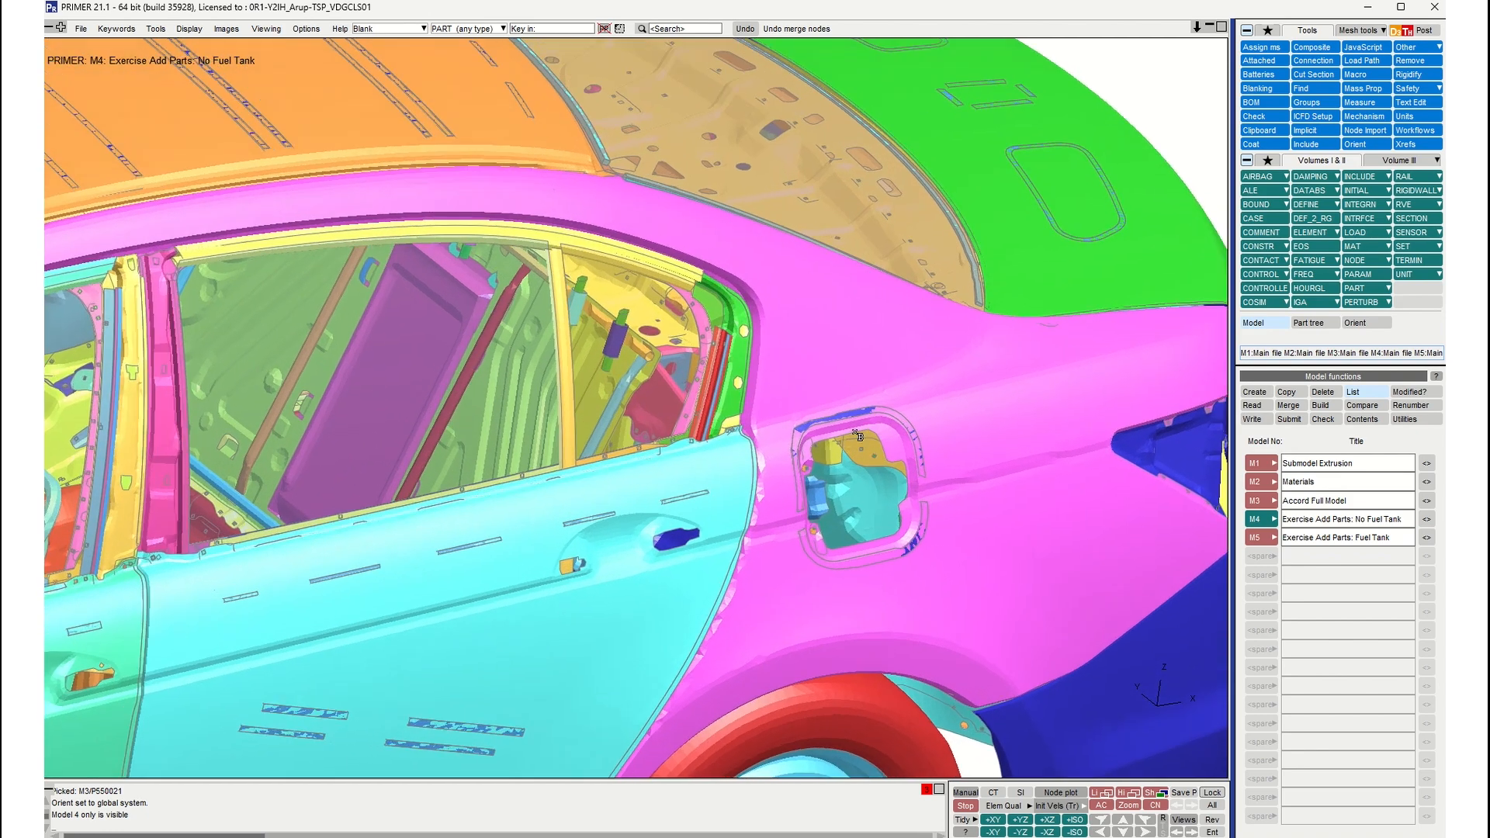
{"action": "scroll", "coordinate": [867, 524], "scroll_direction": "down", "scroll_amount": 5}
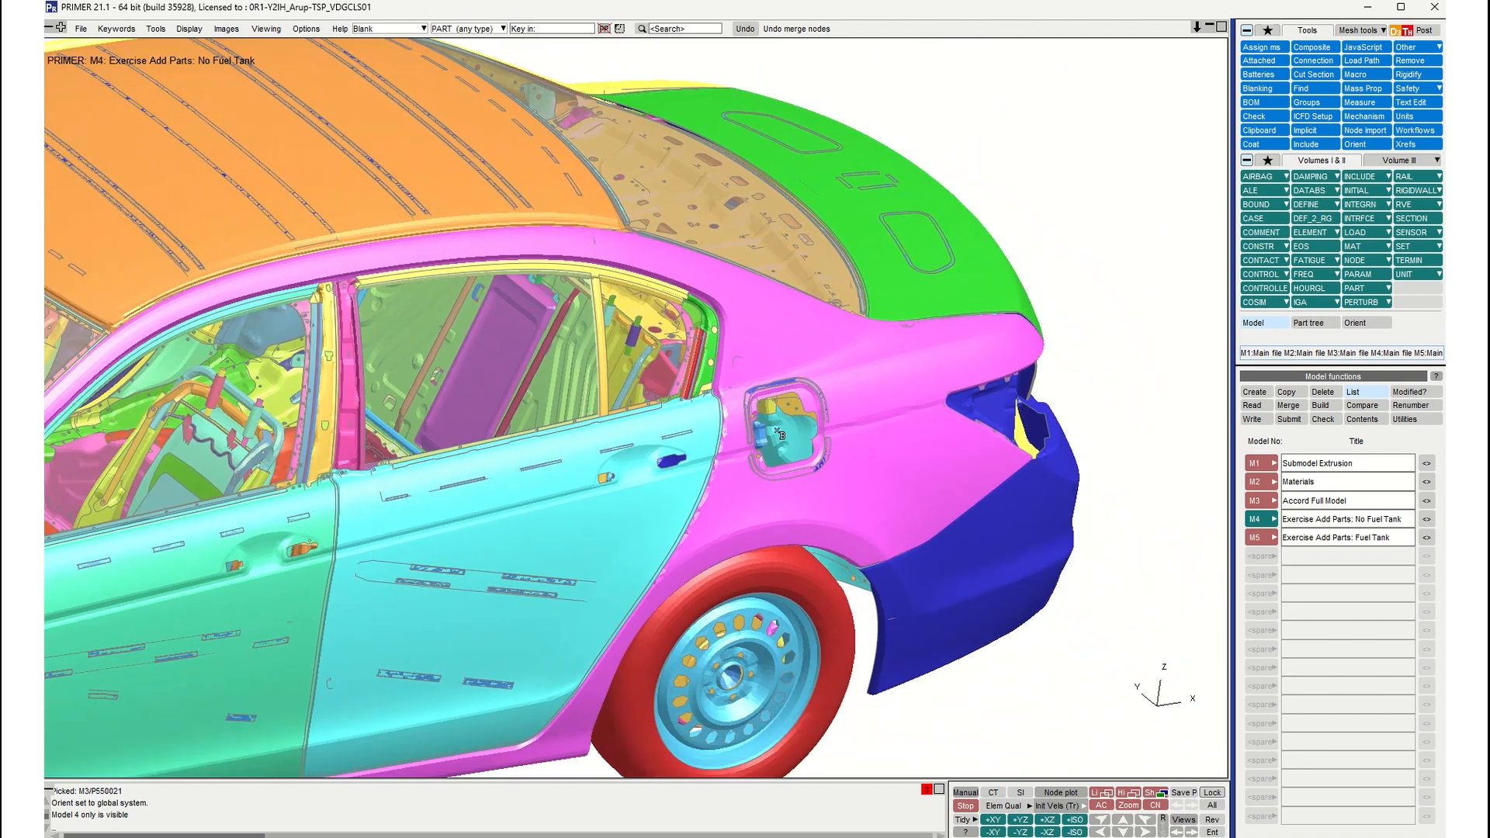
Step: Show only model M5, Exercise Add Parts: Fuel Tank, and fit its panel to the view
{"action": "key", "text": "5"}
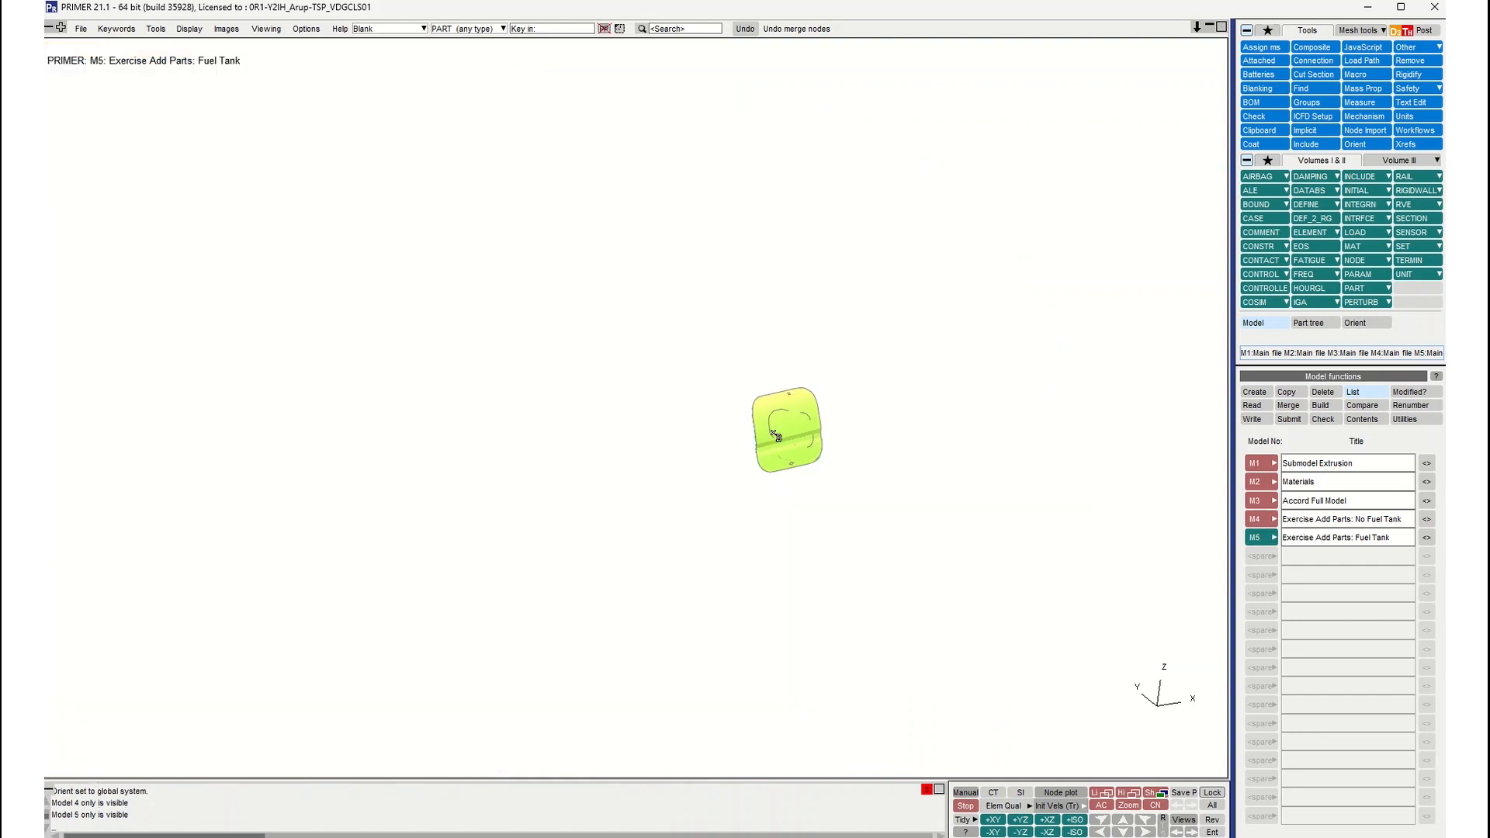
{"action": "scroll", "coordinate": [774, 424], "scroll_direction": "up", "scroll_amount": 2}
{"action": "key", "text": "a"}
{"action": "mouse_move", "coordinate": [635, 396]}
{"action": "left_mouse_down", "text": "shift"}
{"action": "mouse_move", "coordinate": [1048, 353]}
{"action": "mouse_move", "coordinate": [854, 336]}
{"action": "mouse_move", "coordinate": [566, 356]}
{"action": "mouse_move", "coordinate": [503, 458]}
{"action": "mouse_move", "coordinate": [655, 336]}
{"action": "mouse_move", "coordinate": [655, 366]}
{"action": "mouse_move", "coordinate": [642, 366]}
{"action": "mouse_move", "coordinate": [654, 409]}
{"action": "left_mouse_up", "text": "shift"}
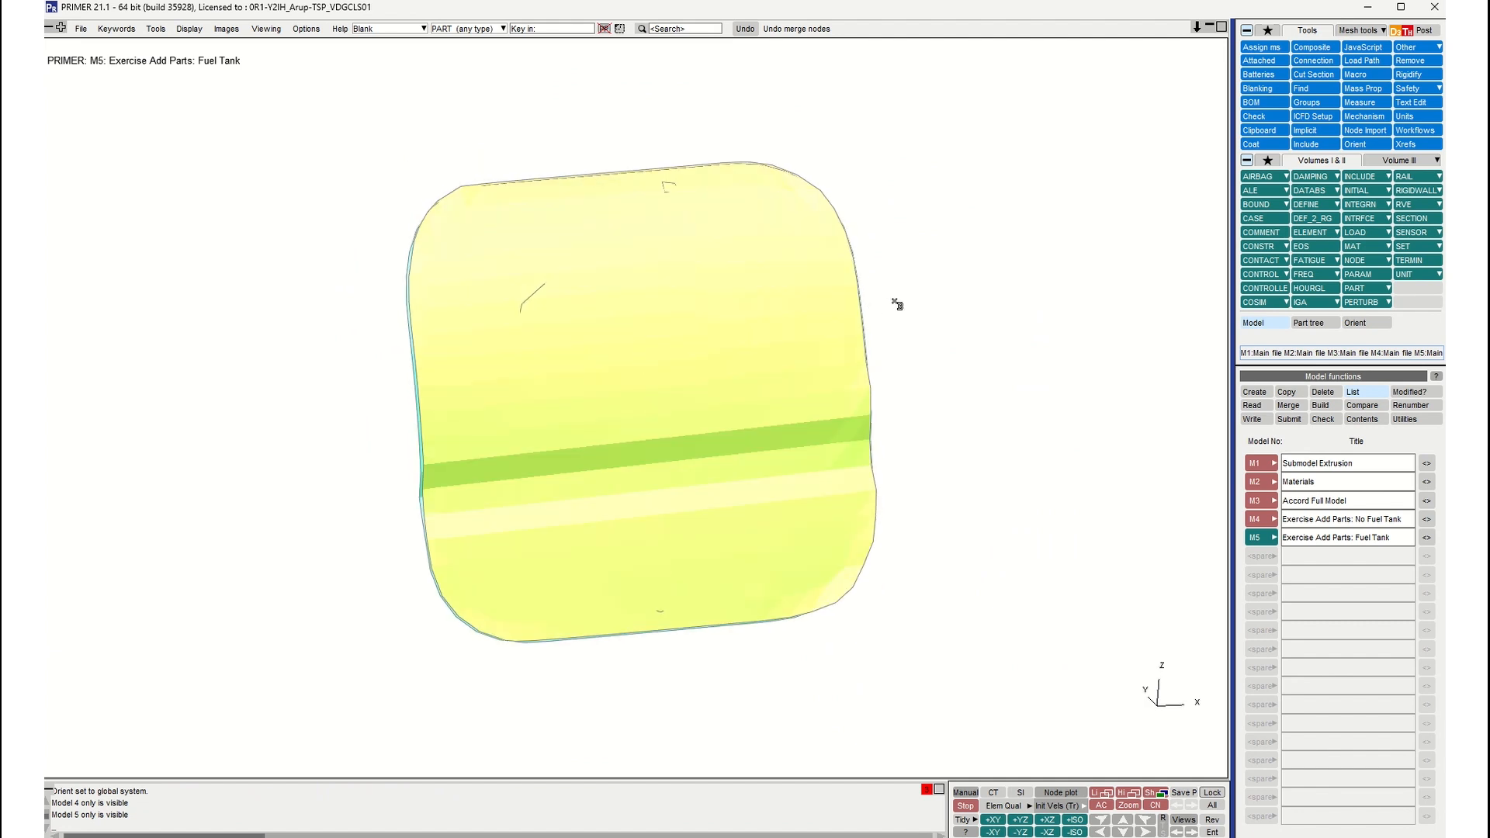
Step: Display the entity markers around the panel's edge, inspect it from several angles and restore the plain shaded display
{"action": "key", "text": "n"}
{"action": "left_click_drag", "start_coordinate": [588, 280], "coordinate": [586, 362], "text": "shift"}
{"action": "scroll", "coordinate": [510, 333], "scroll_direction": "down", "scroll_amount": 1}
{"action": "scroll", "coordinate": [563, 337], "scroll_direction": "down", "scroll_amount": 3}
{"action": "middle_click_drag", "start_coordinate": [511, 260], "coordinate": [519, 359], "text": "shift"}
{"action": "left_click_drag", "start_coordinate": [532, 409], "coordinate": [398, 348], "text": "shift"}
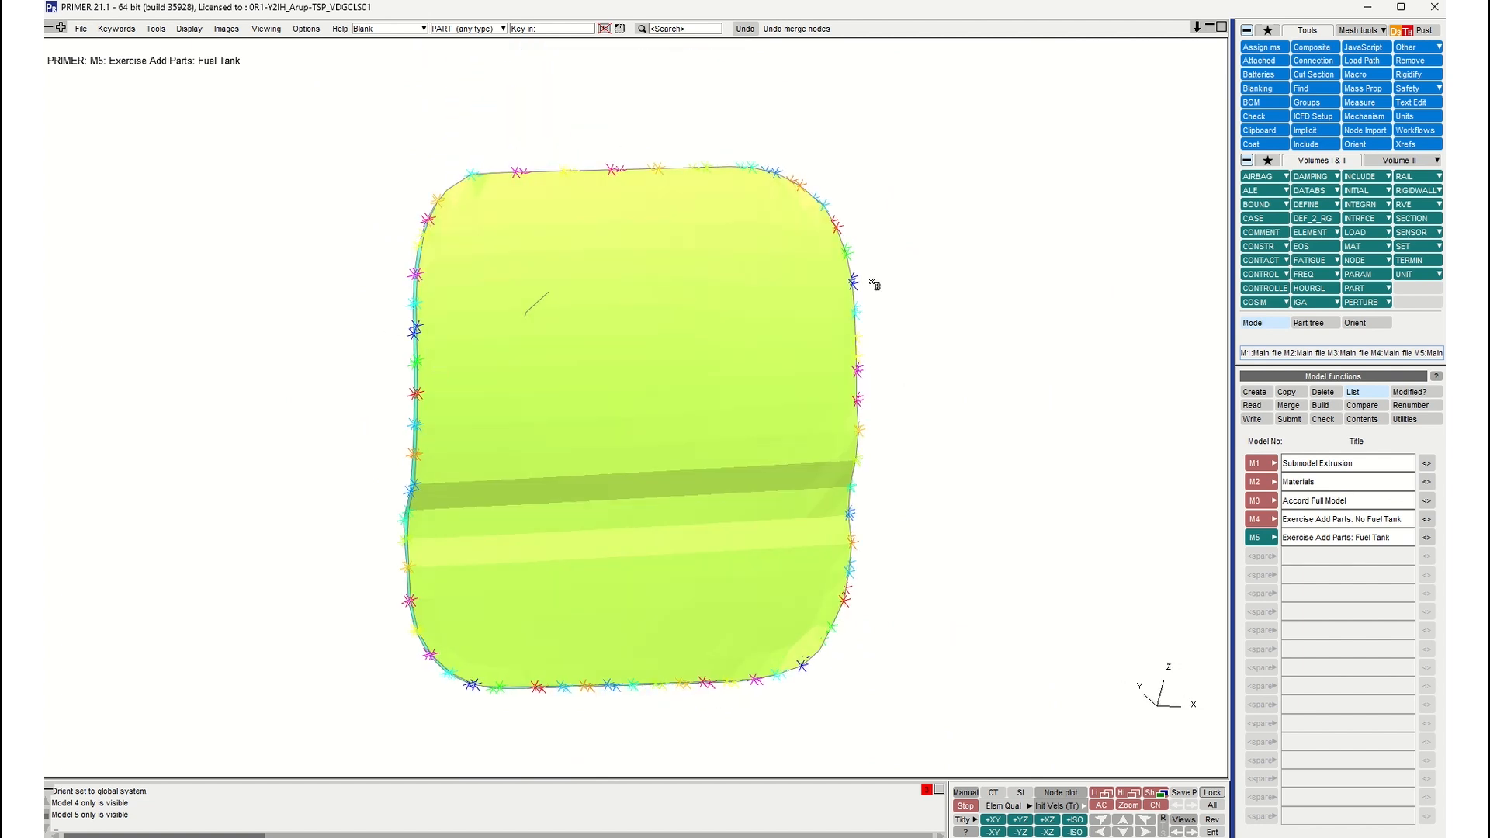
{"action": "left_click_drag", "start_coordinate": [449, 266], "coordinate": [491, 267], "text": "shift"}
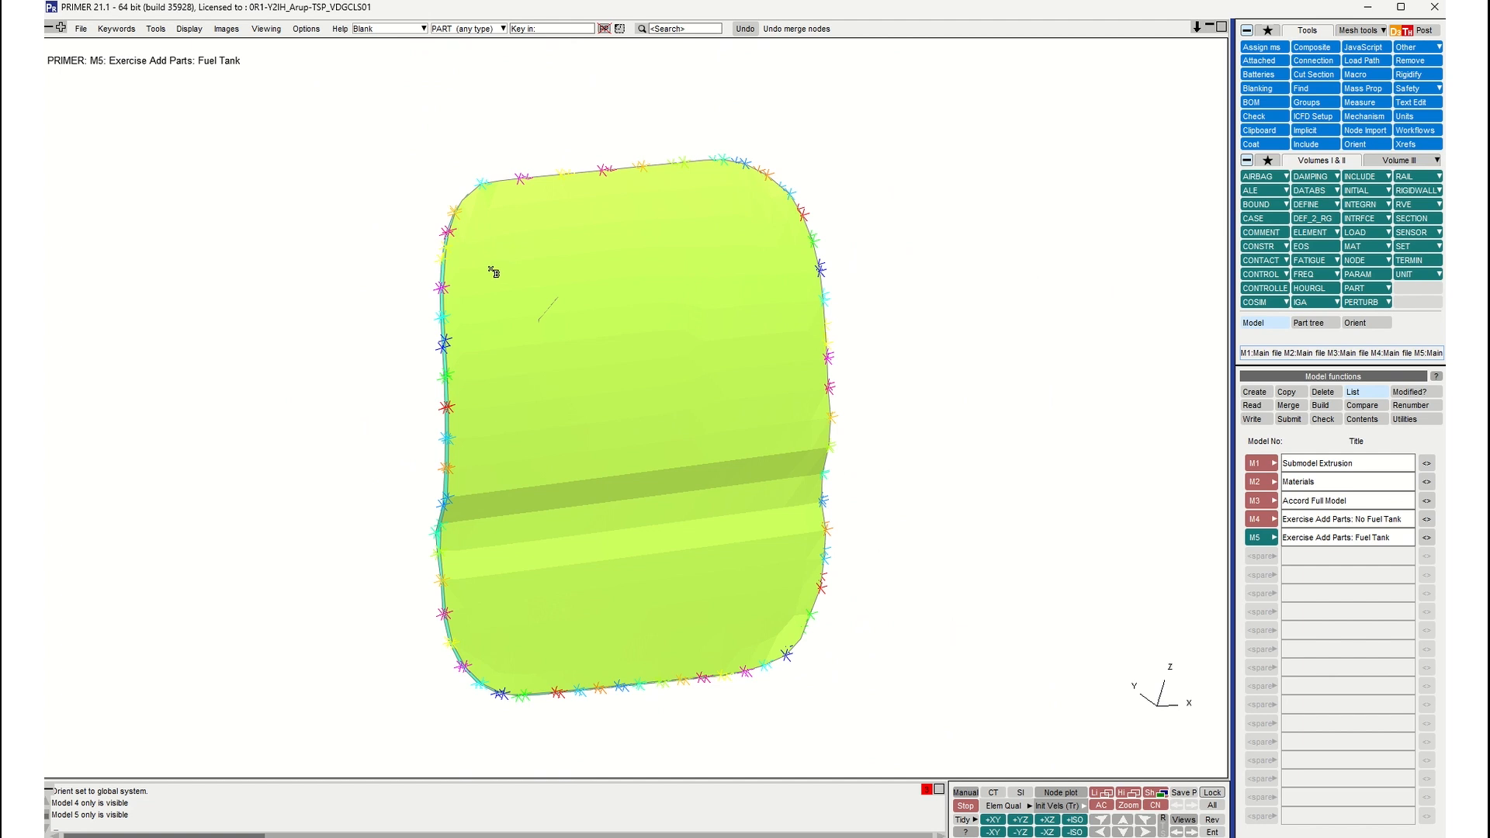
{"action": "key", "text": "s"}
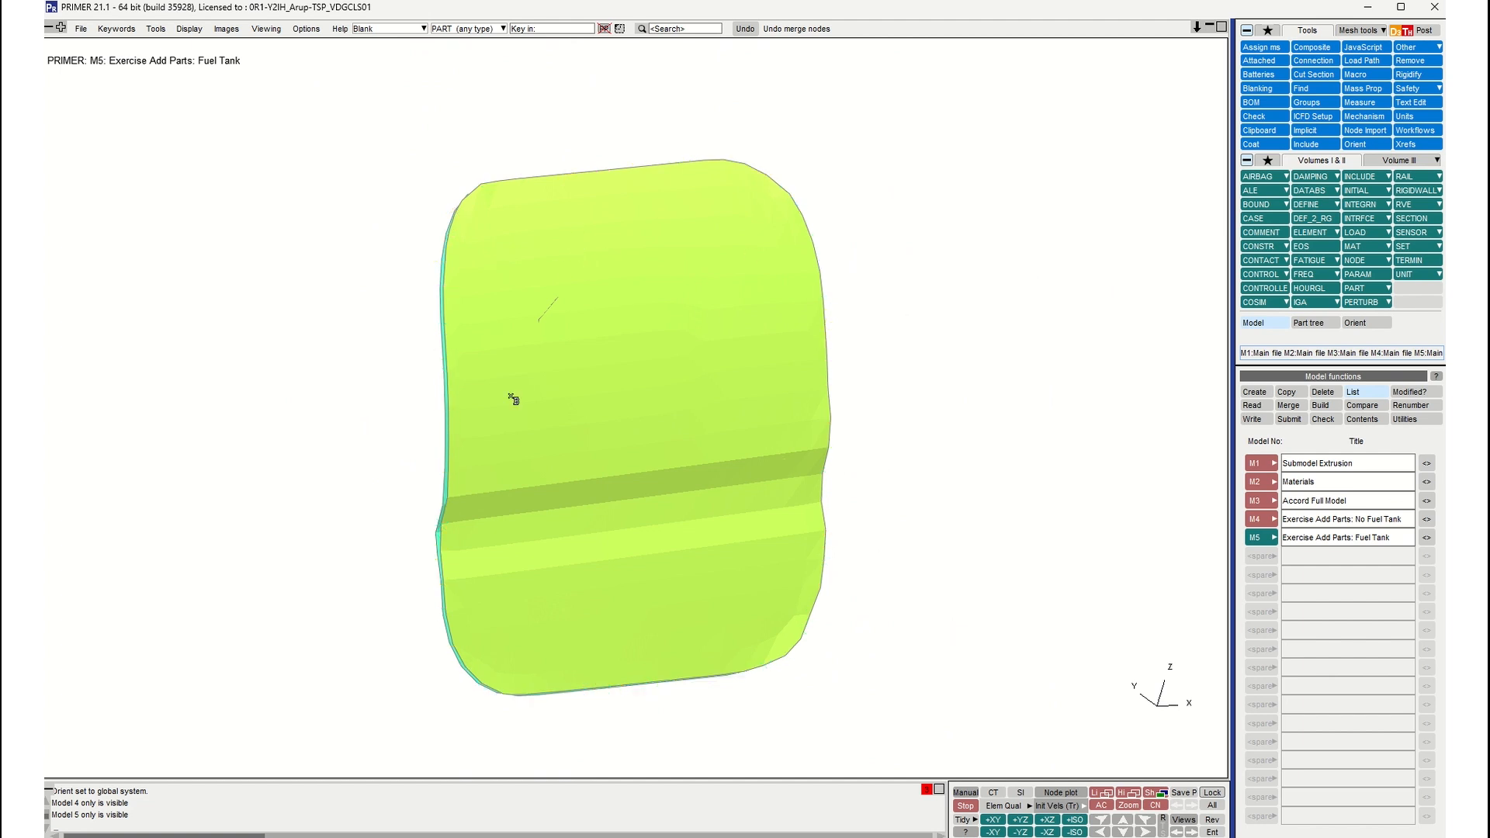
{"action": "left_click_drag", "start_coordinate": [522, 340], "coordinate": [496, 306], "text": "shift"}
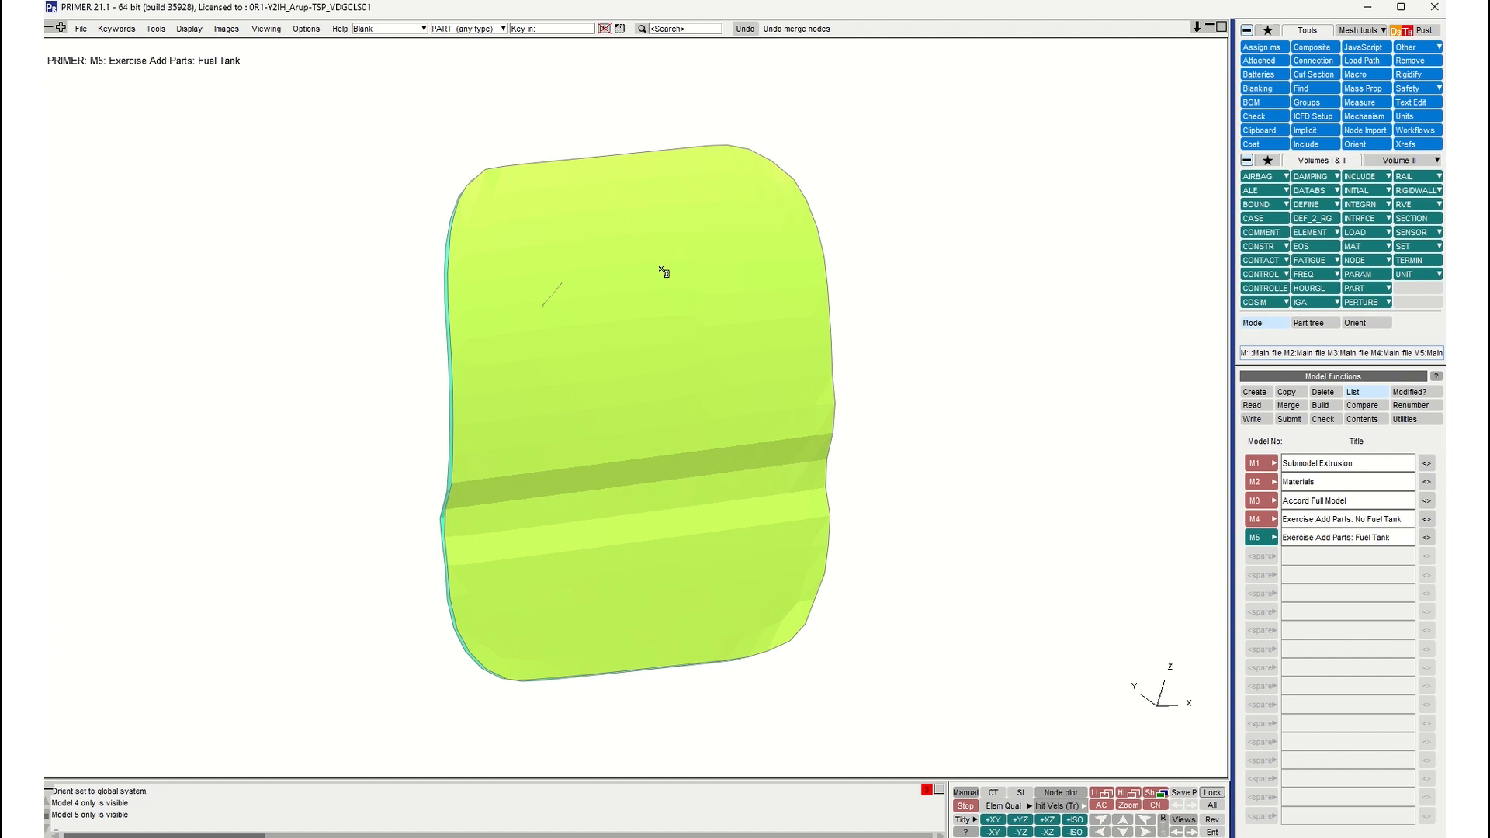
Step: Show the part tree by model contents and expand the ELEMENT category of model M5
{"action": "left_click", "coordinate": [1309, 322]}
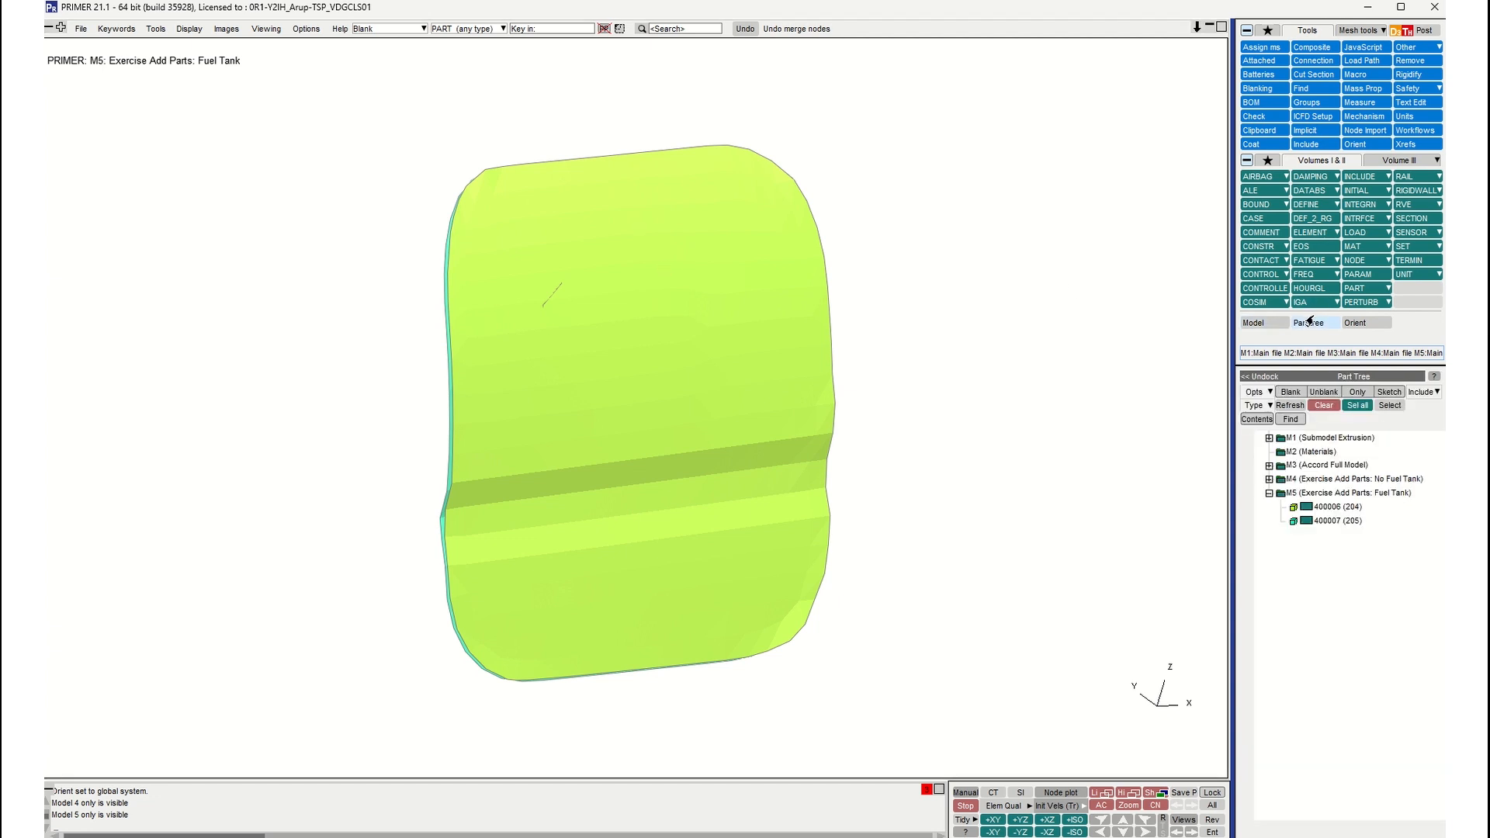
{"action": "left_click", "coordinate": [1257, 420]}
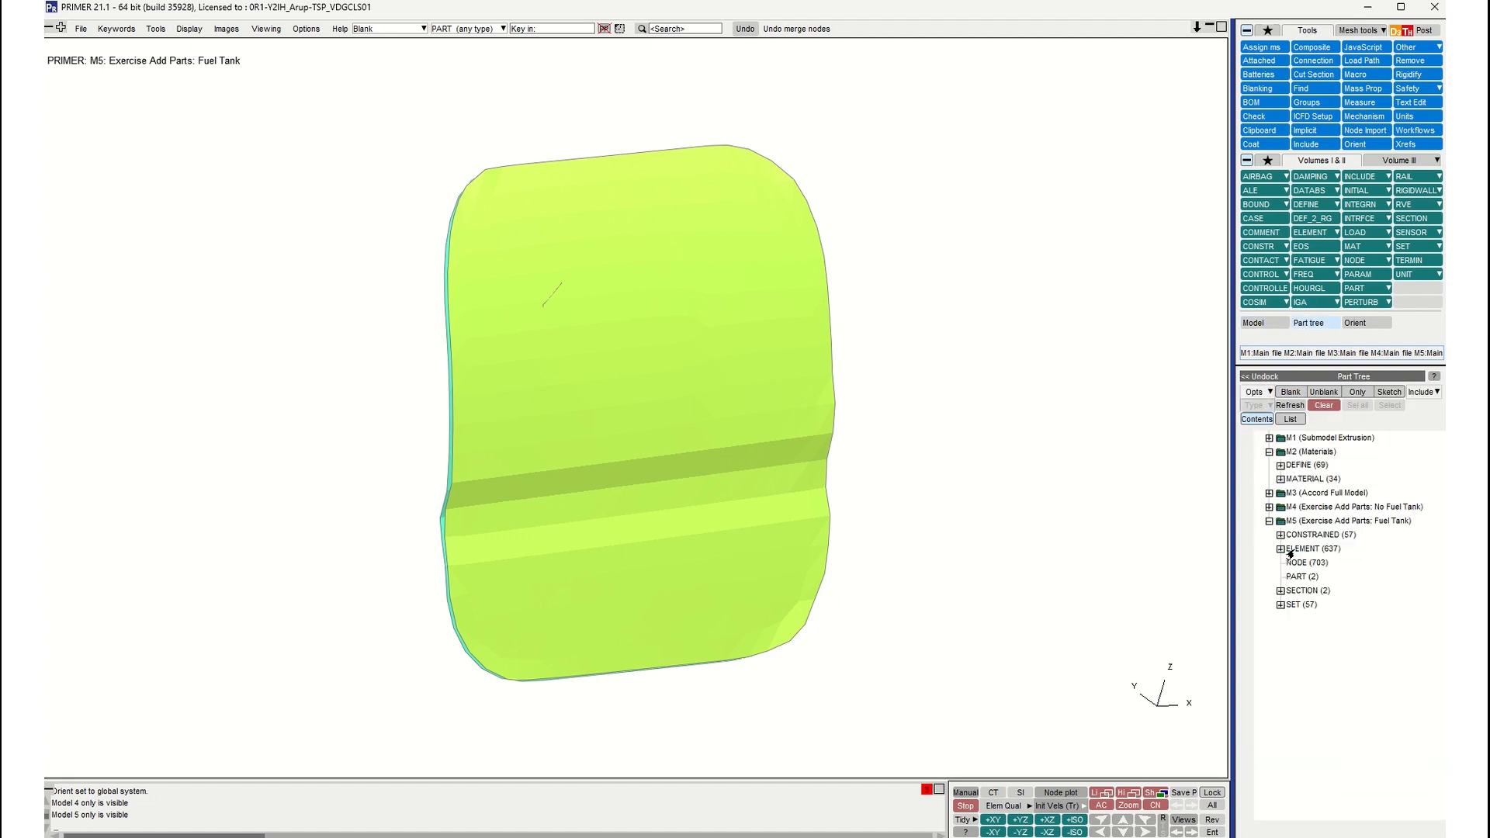
{"action": "left_click", "coordinate": [1312, 550]}
{"action": "left_click", "coordinate": [1280, 551]}
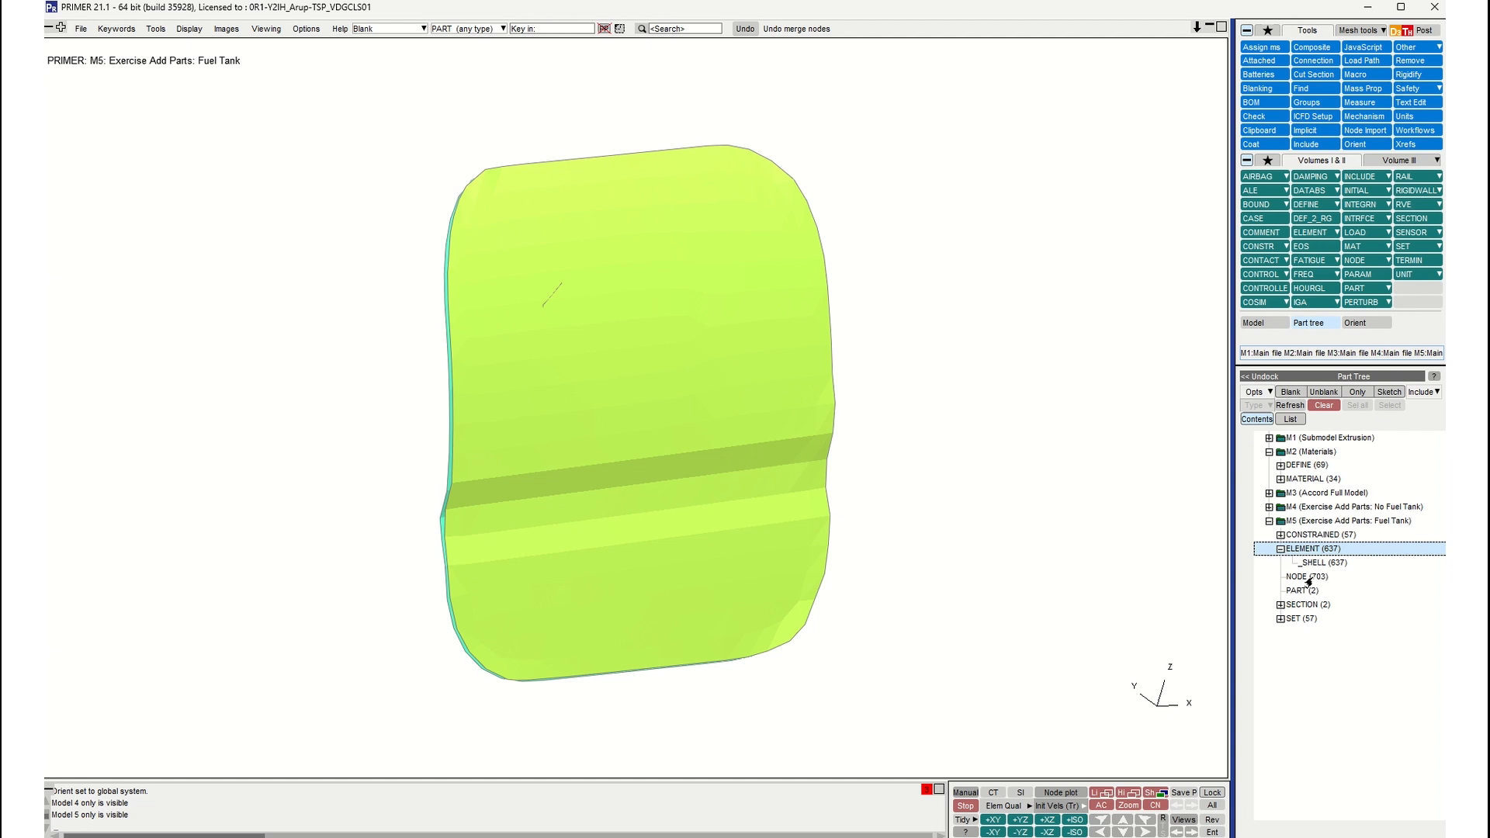
Step: Expand the CONSTRAINED and SET categories of model M5 and examine its nodal rigid bodies, node sets and panel
{"action": "left_click", "coordinate": [1309, 579]}
{"action": "left_click", "coordinate": [1310, 591]}
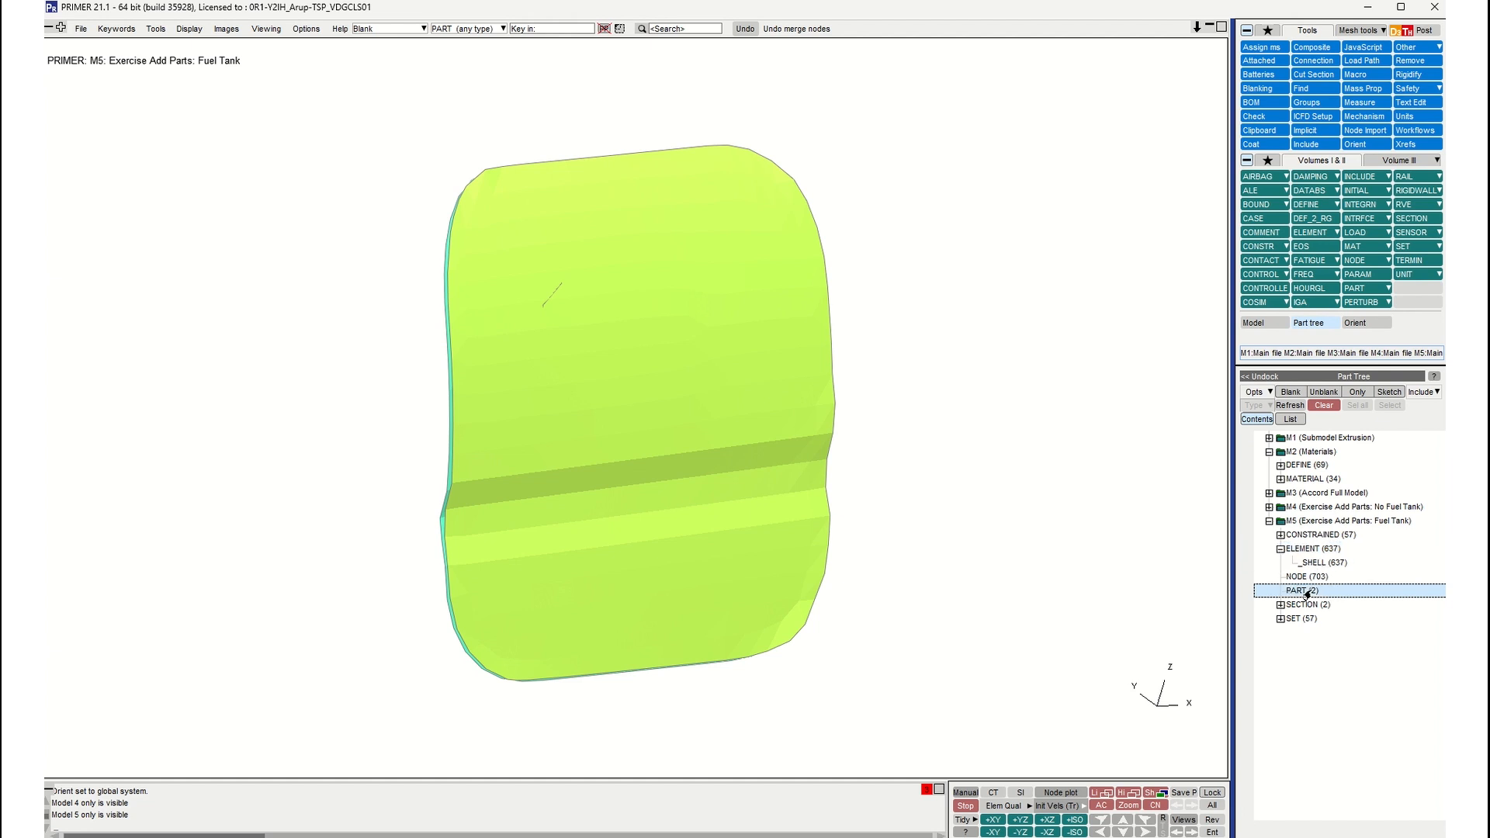
{"action": "left_click", "coordinate": [1310, 609]}
{"action": "left_click_drag", "start_coordinate": [626, 373], "coordinate": [603, 359]}
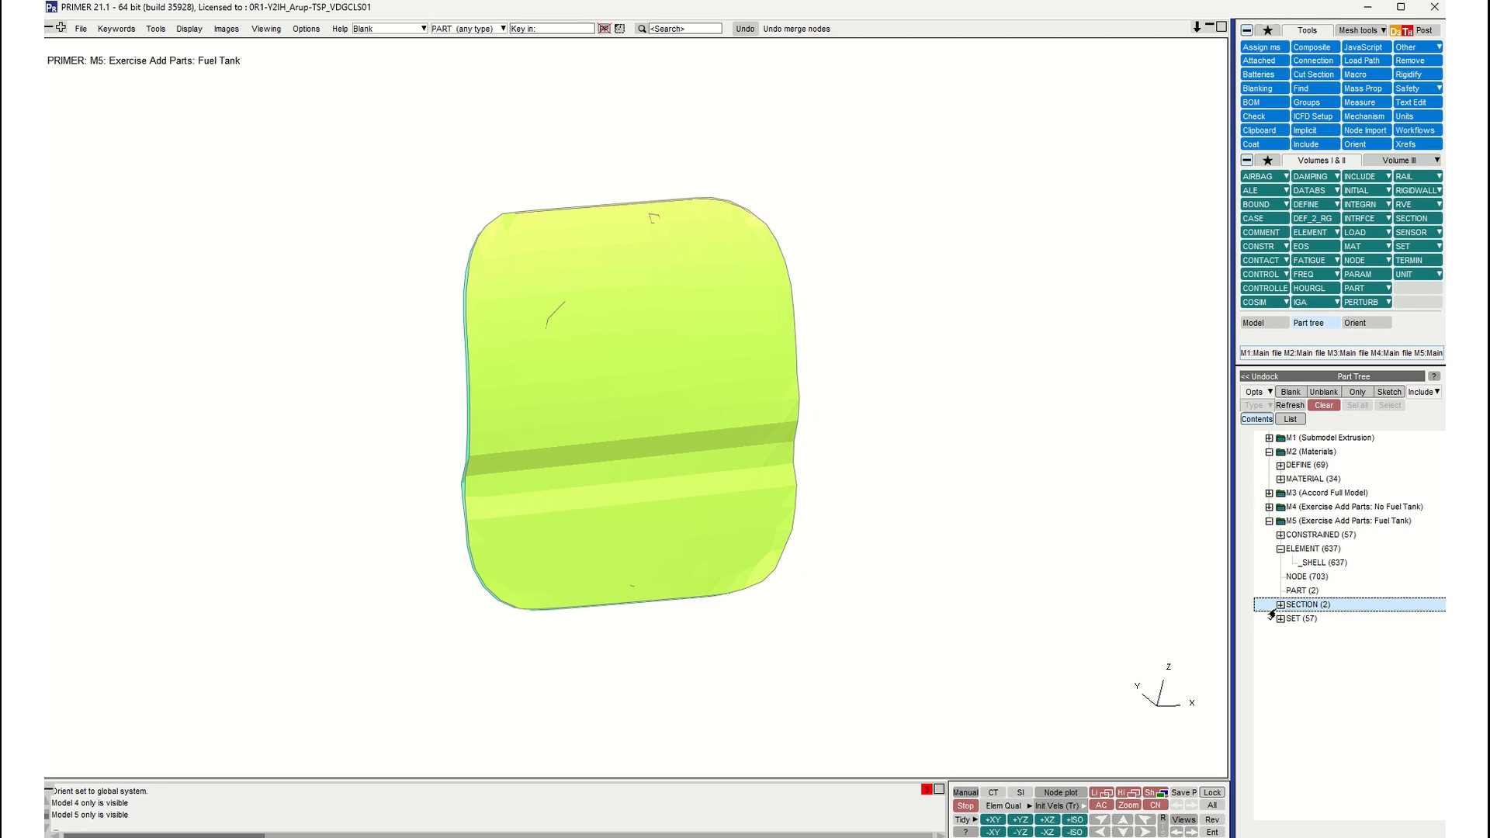
{"action": "left_click", "coordinate": [1281, 535]}
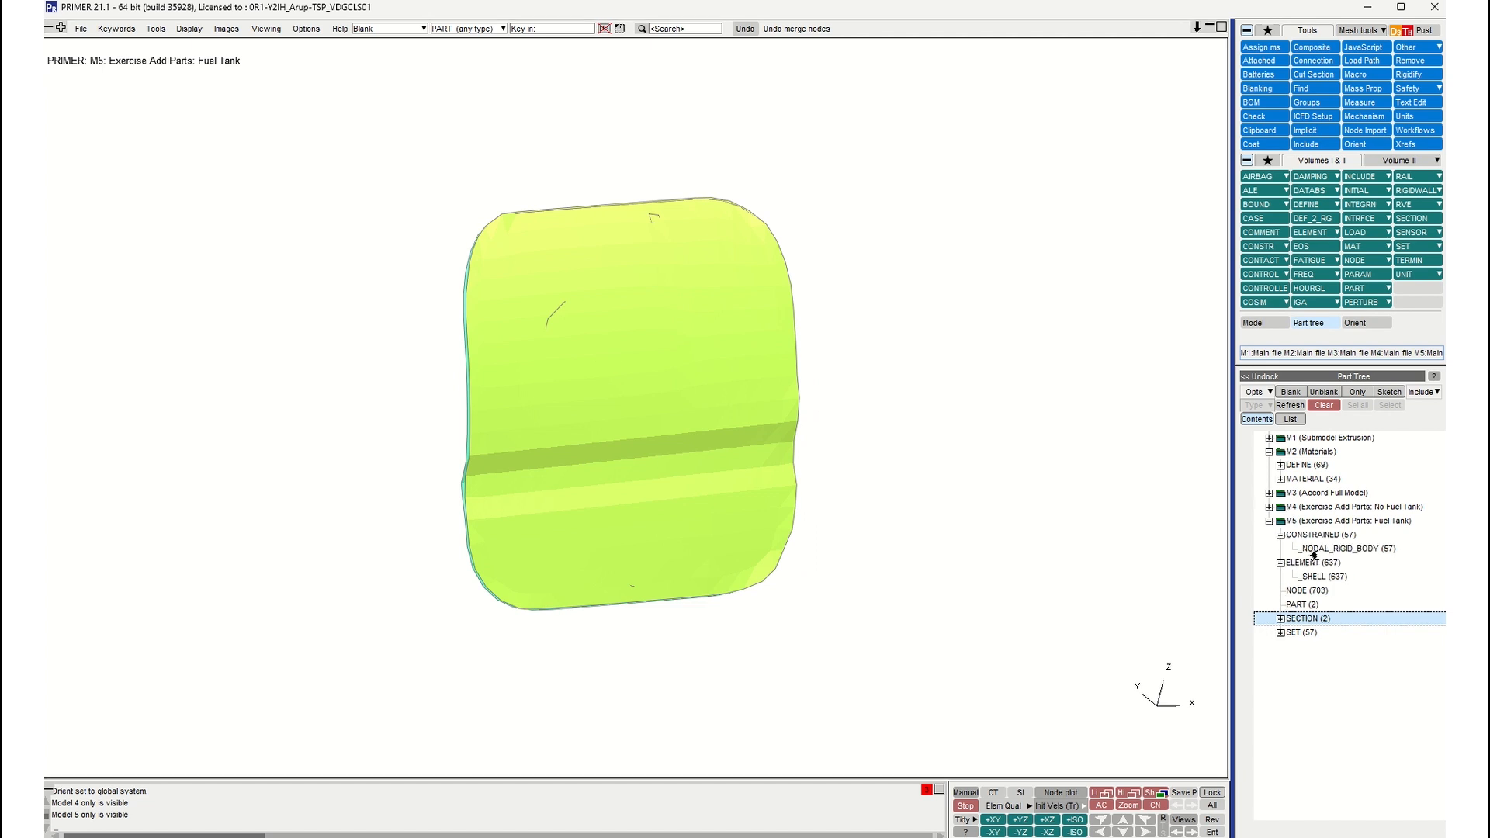
{"action": "left_click", "coordinate": [1315, 550]}
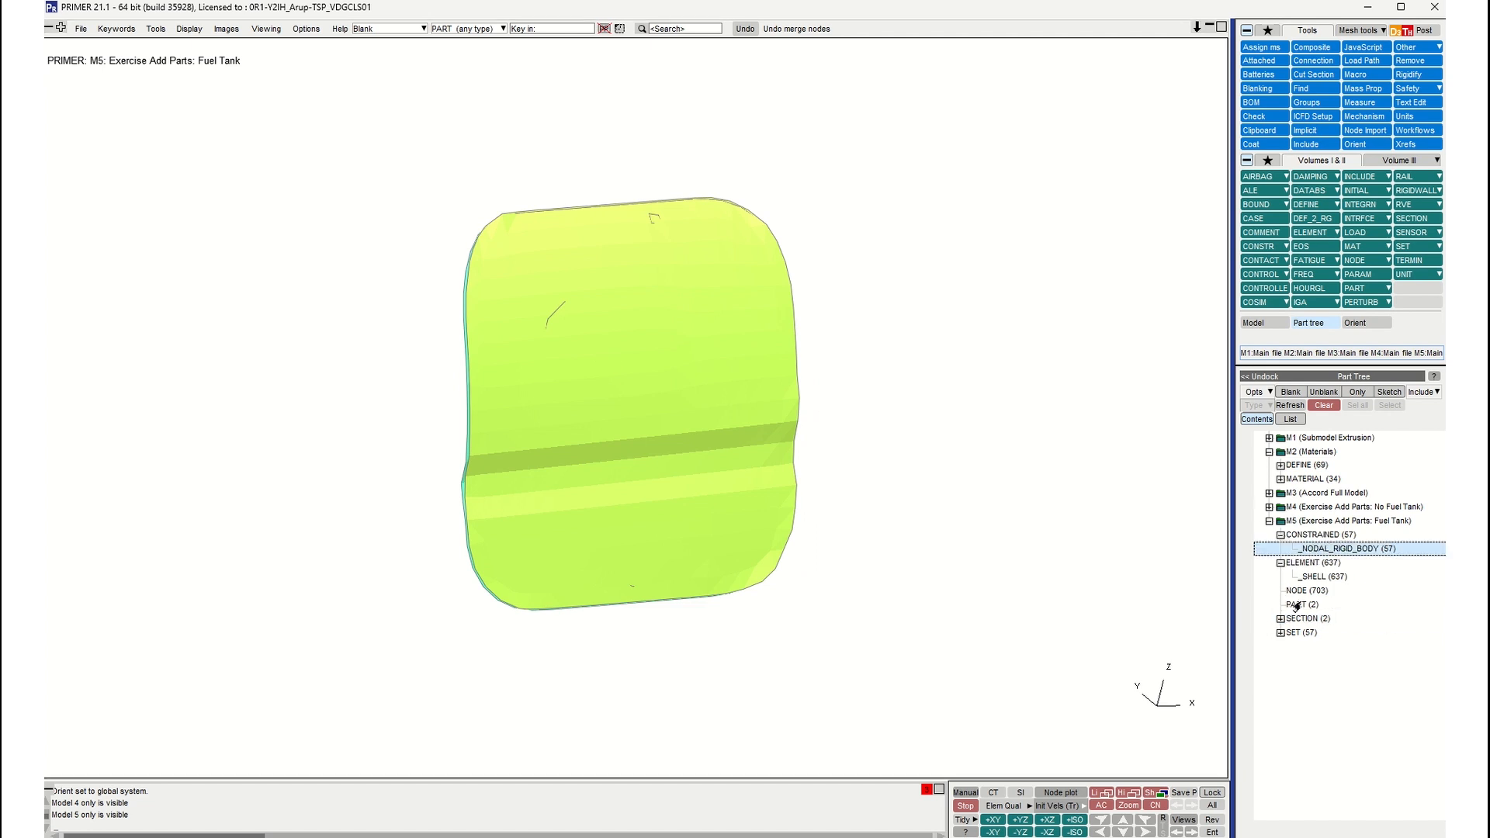
{"action": "left_click", "coordinate": [1281, 633]}
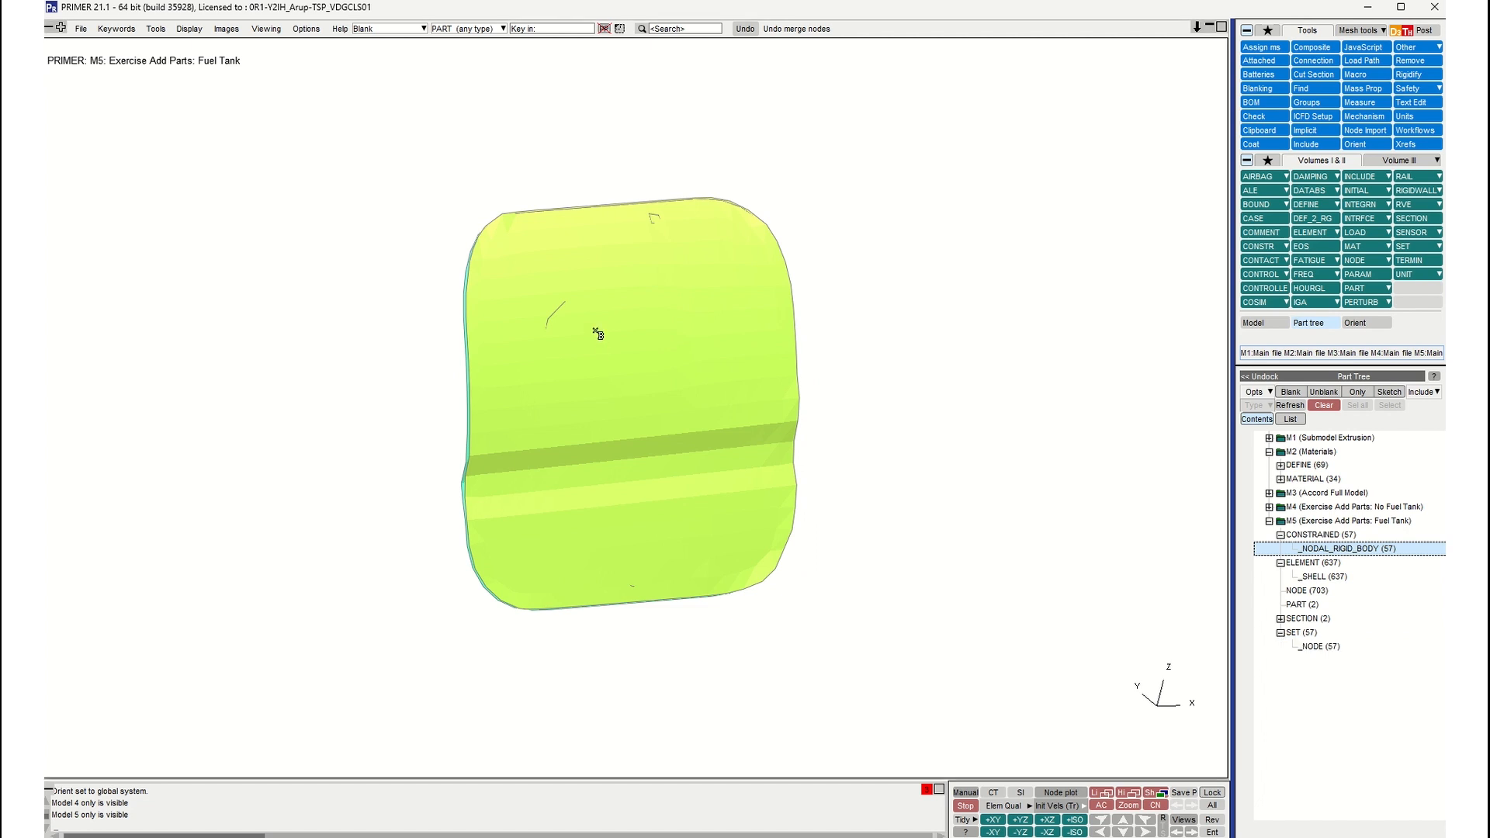
{"action": "scroll", "coordinate": [602, 339], "scroll_direction": "up", "scroll_amount": 3}
{"action": "mouse_move", "coordinate": [605, 326]}
{"action": "left_mouse_down", "text": "shift"}
{"action": "mouse_move", "coordinate": [589, 309]}
{"action": "mouse_move", "coordinate": [614, 334]}
{"action": "left_mouse_up", "text": "shift"}
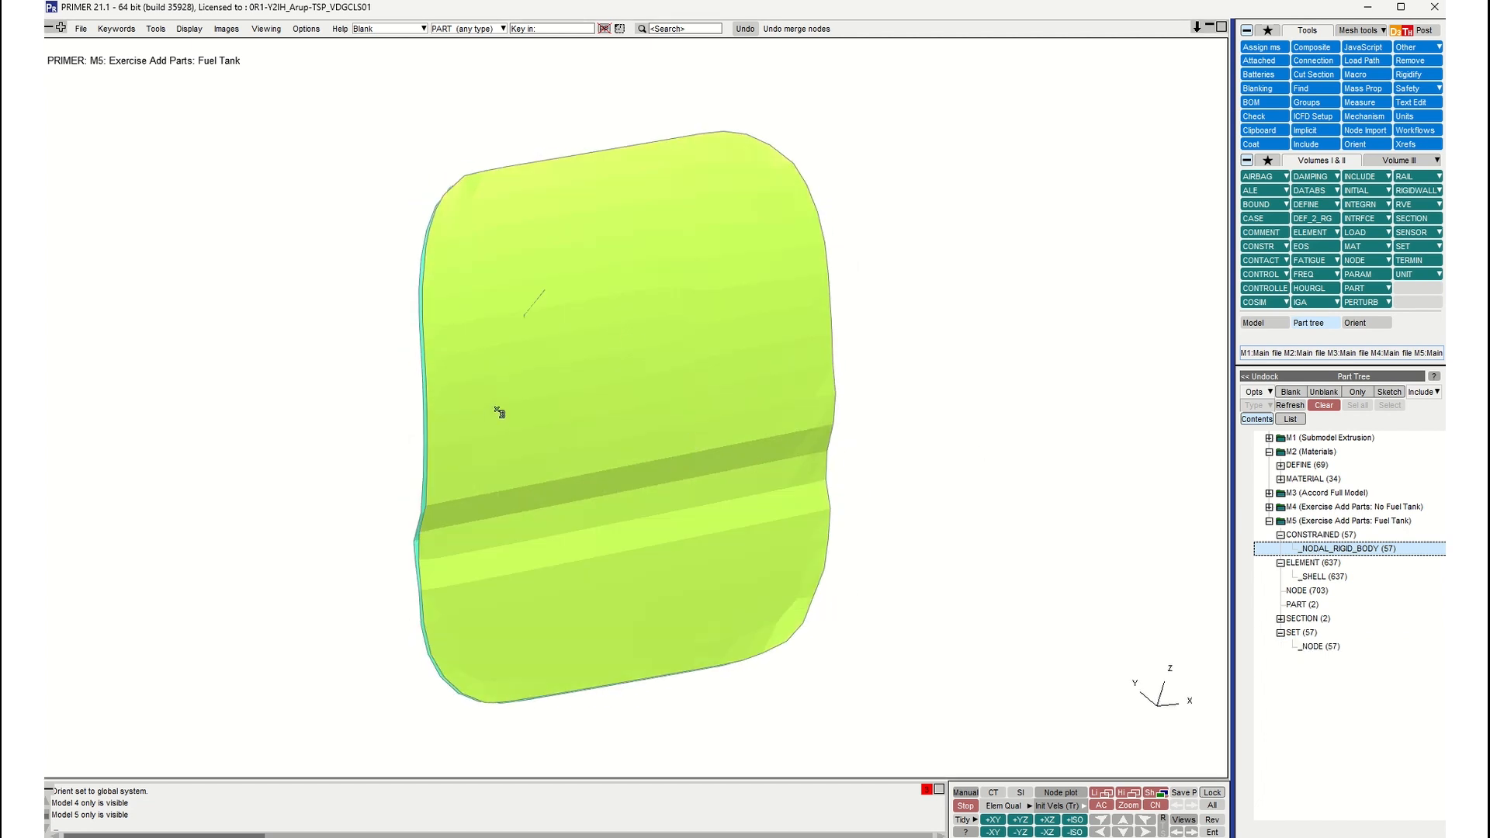
{"action": "left_click_drag", "start_coordinate": [782, 370], "coordinate": [711, 349], "text": "shift"}
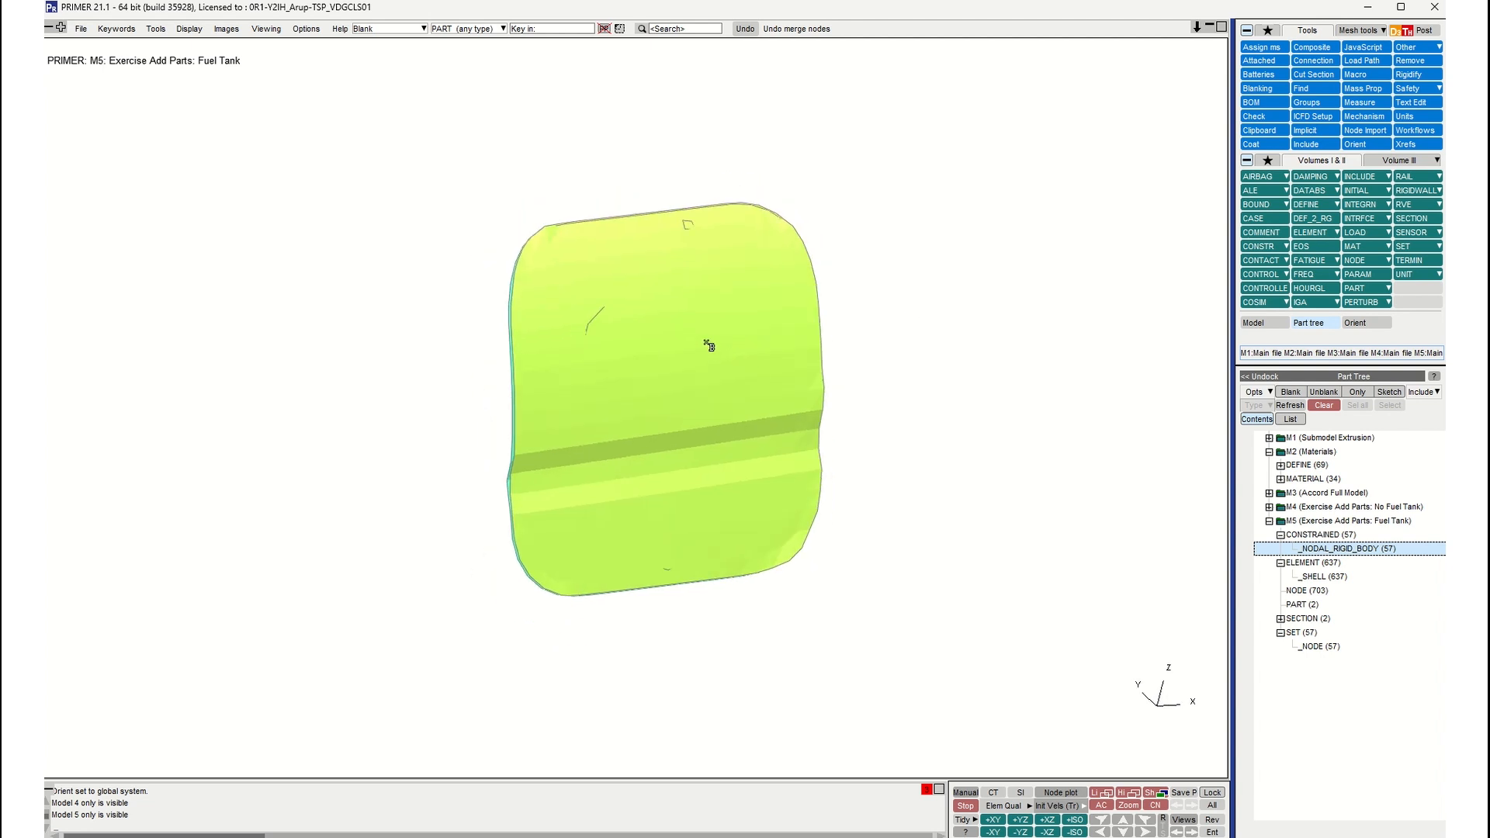
Step: Add parts P400006 and P400007 to the clipboard of model M5 and find the items they reference
{"action": "left_click", "coordinate": [1259, 130]}
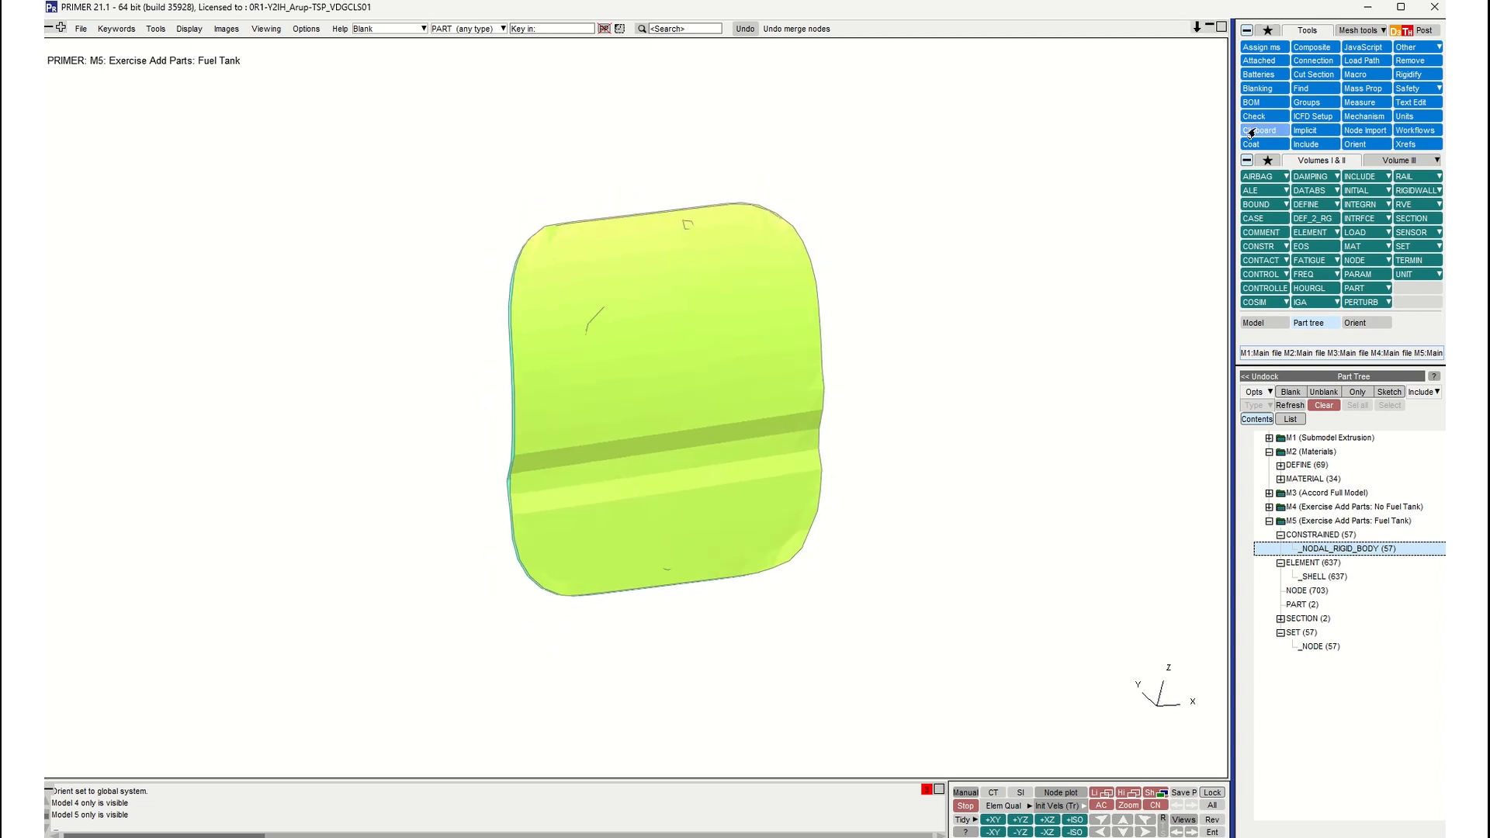
{"action": "scroll", "coordinate": [627, 279], "scroll_direction": "down", "scroll_amount": 1}
{"action": "left_click_drag", "start_coordinate": [622, 280], "coordinate": [516, 306], "text": "shift"}
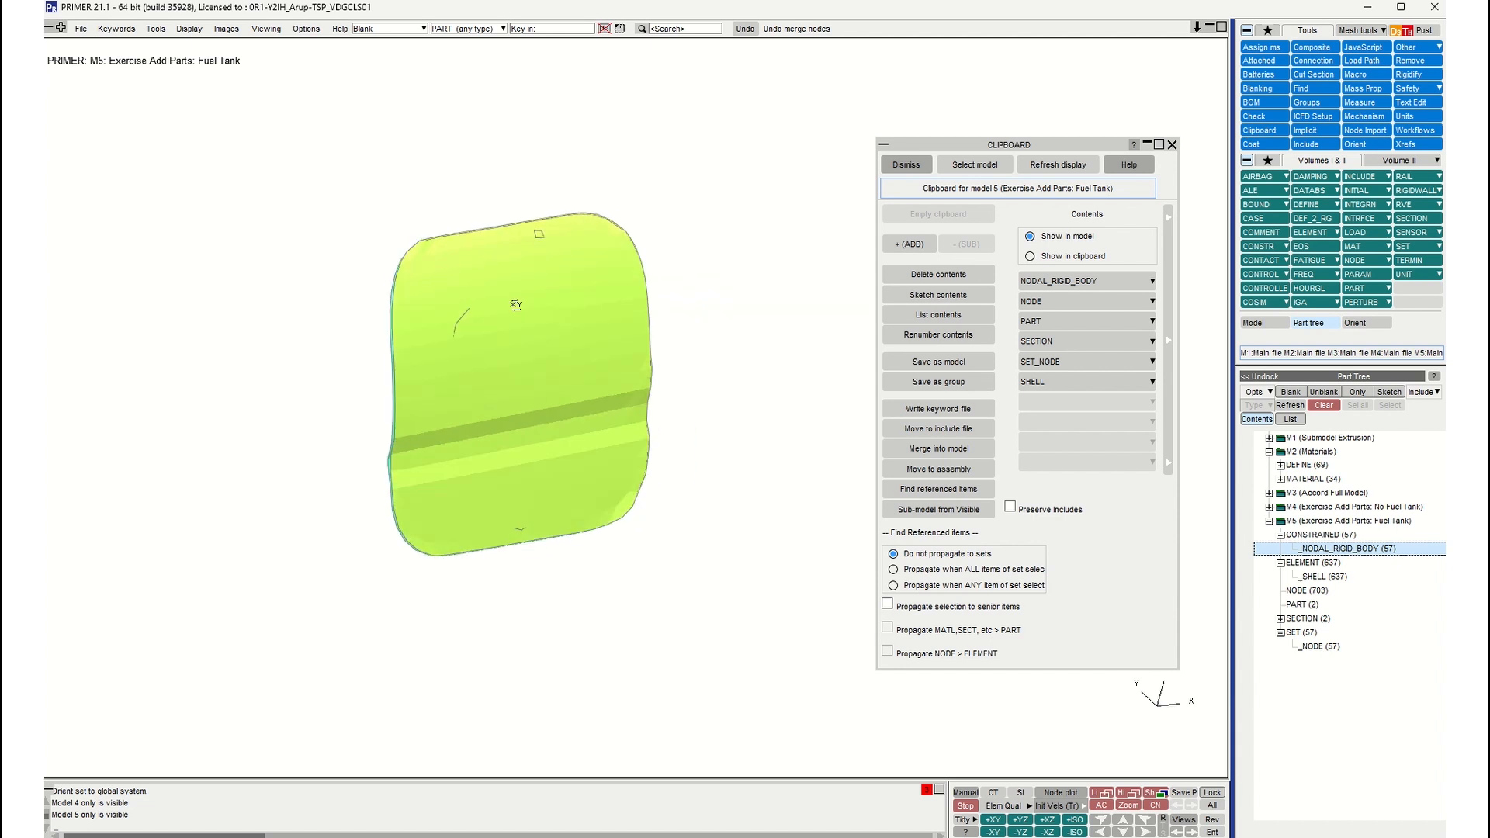
{"action": "left_click", "coordinate": [902, 244]}
{"action": "left_click", "coordinate": [1048, 401]}
{"action": "left_click", "coordinate": [1073, 379]}
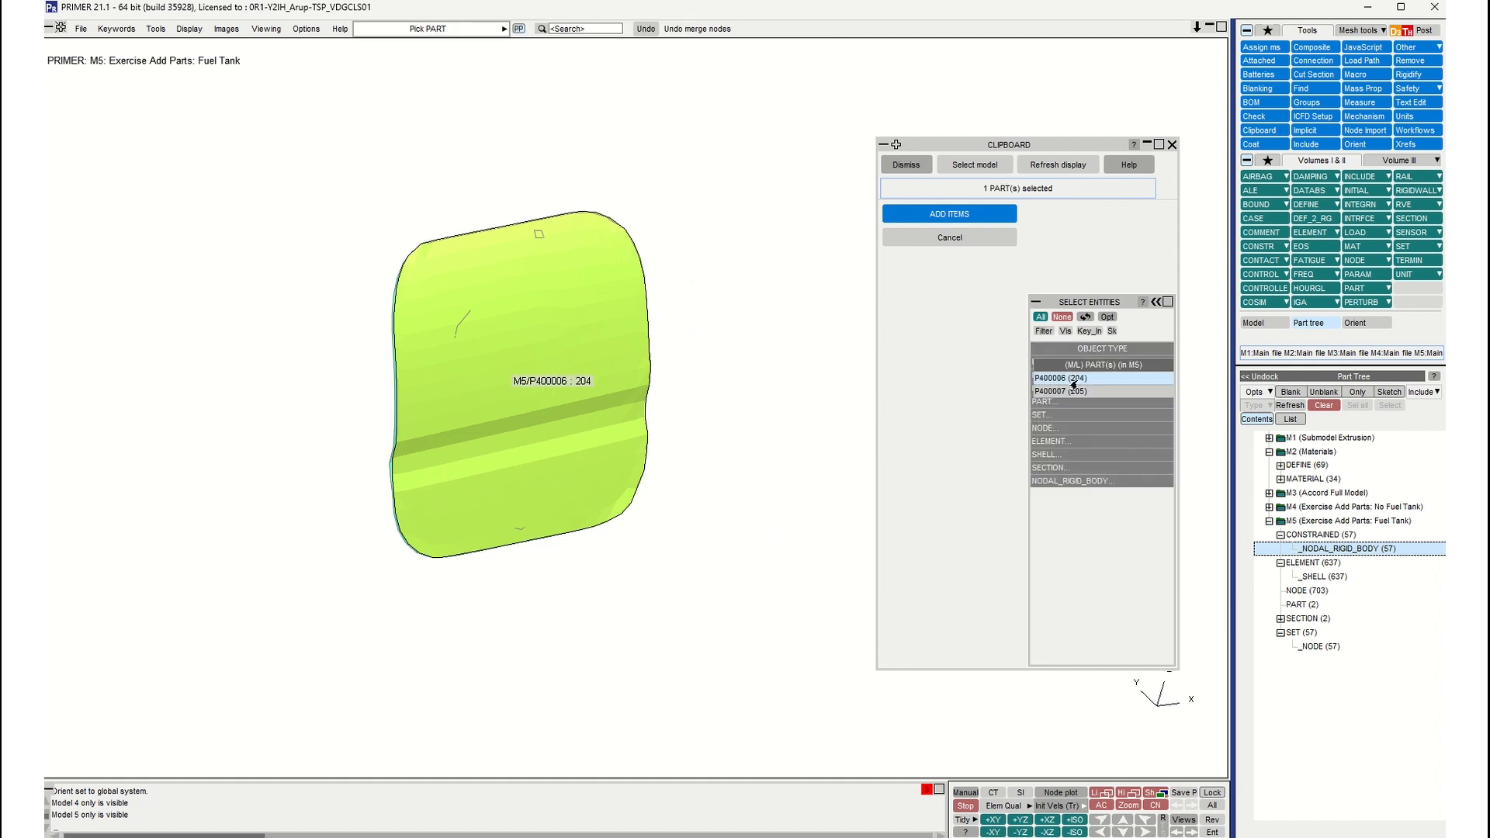
{"action": "left_click", "coordinate": [1071, 391]}
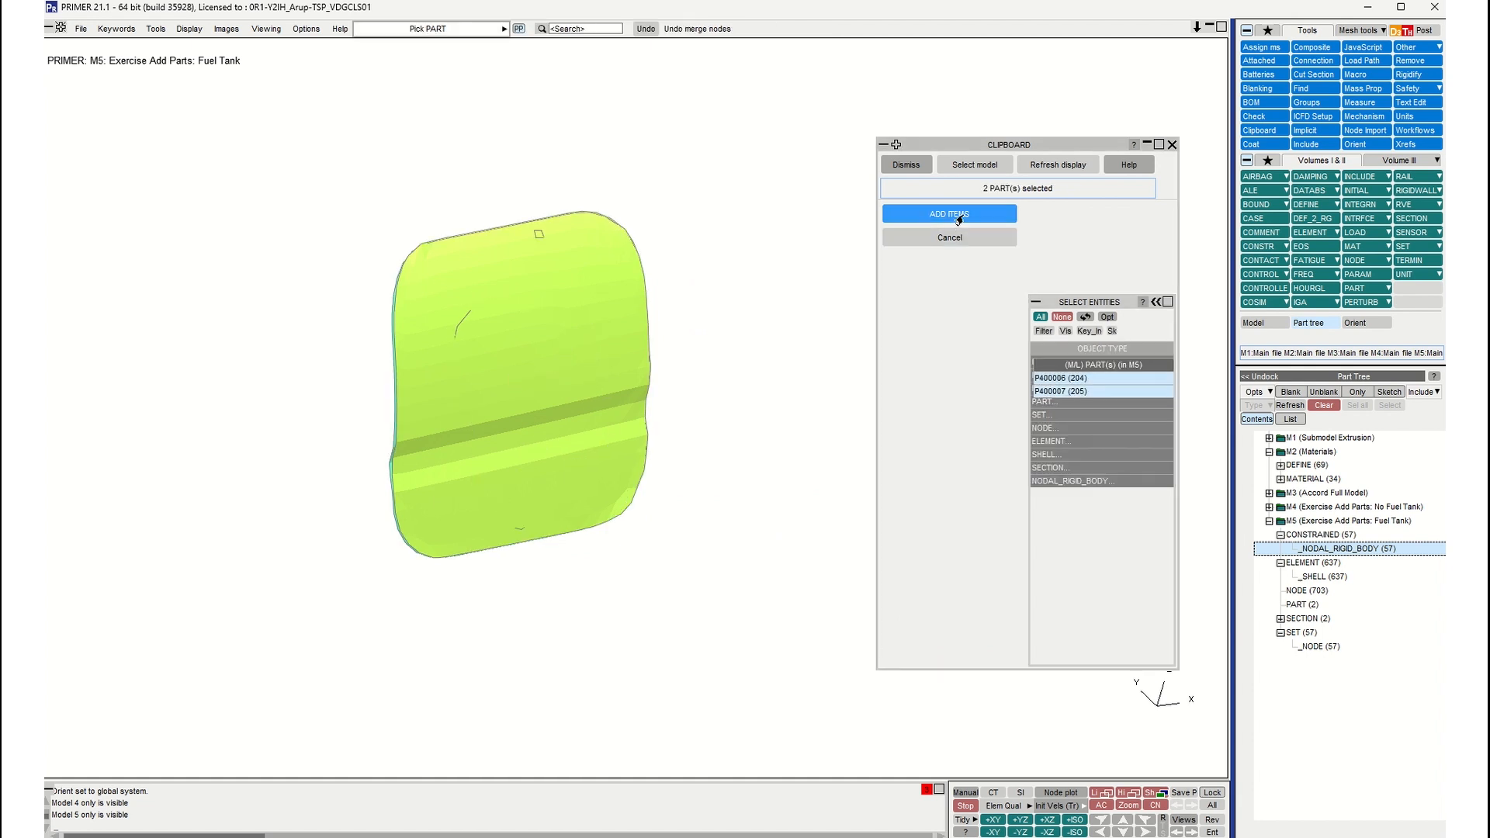
{"action": "left_click", "coordinate": [957, 215]}
{"action": "left_click", "coordinate": [932, 489]}
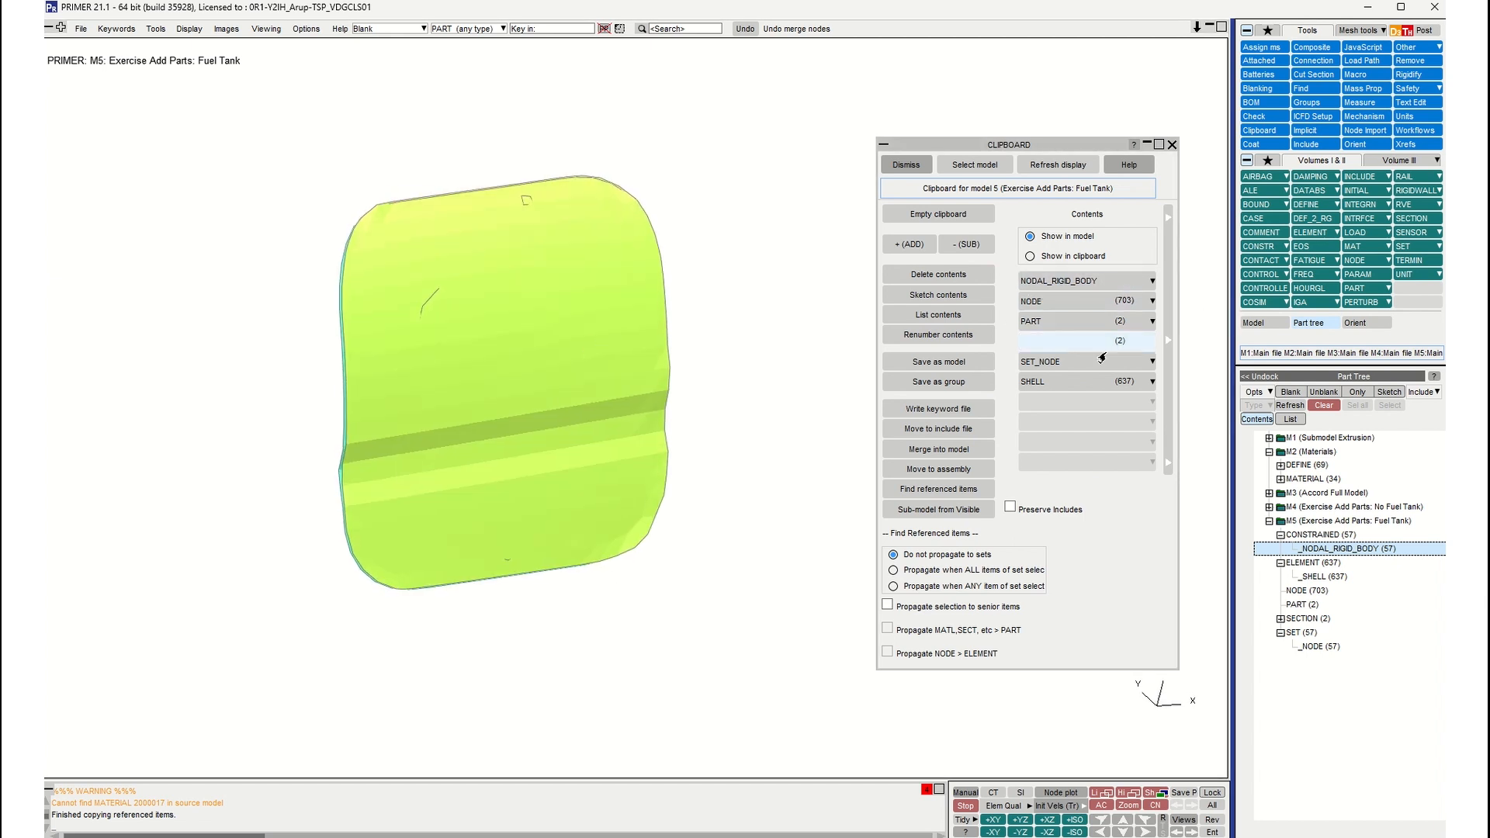
Step: Add all nodal rigid bodies of M5 to the clipboard and find their referenced items
{"action": "scroll", "coordinate": [618, 329], "scroll_direction": "up", "scroll_amount": 2}
{"action": "left_click_drag", "start_coordinate": [609, 320], "coordinate": [606, 295], "text": "shift"}
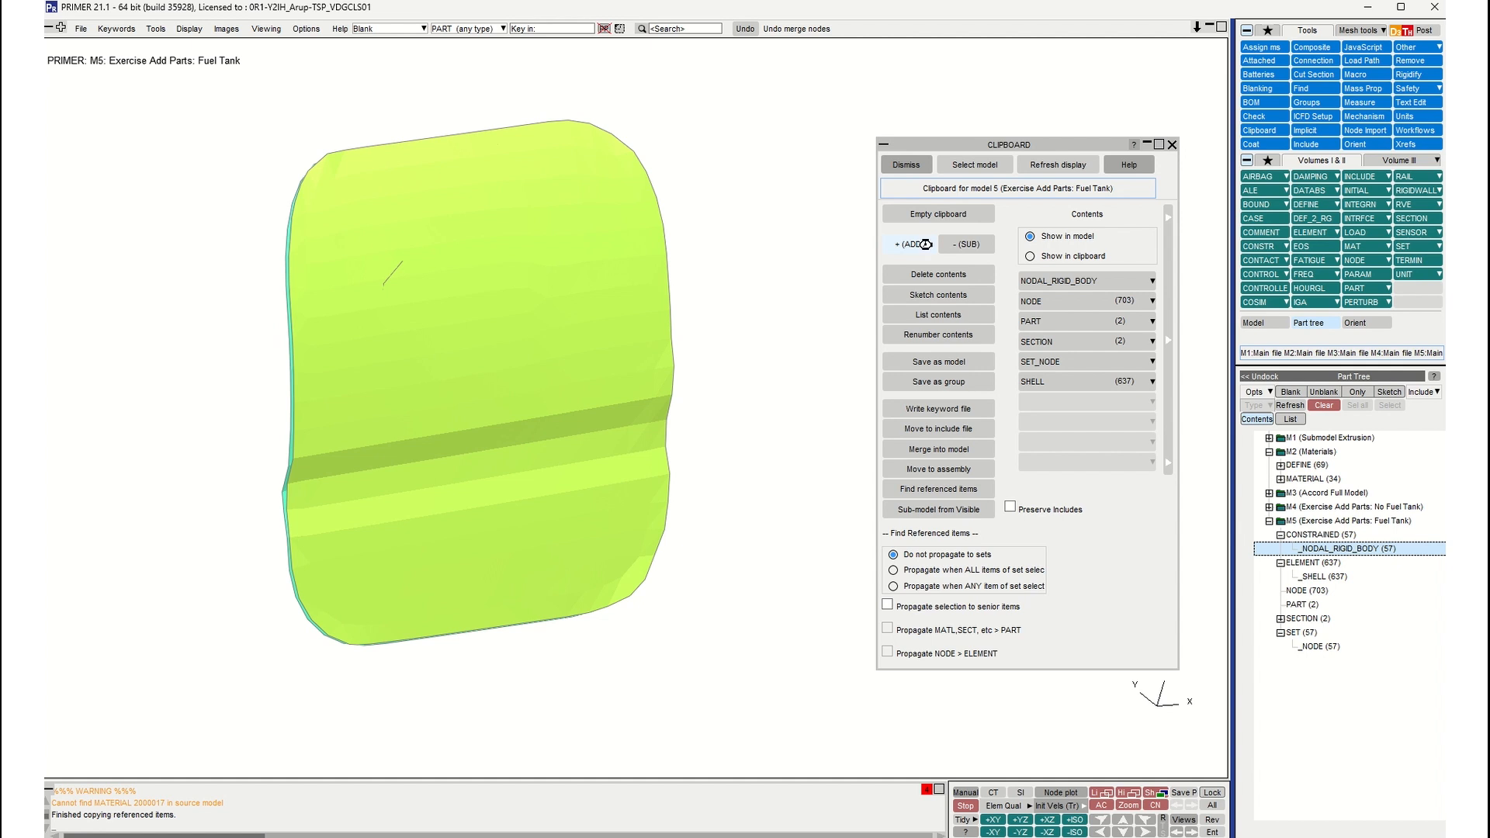
{"action": "left_click", "coordinate": [921, 245]}
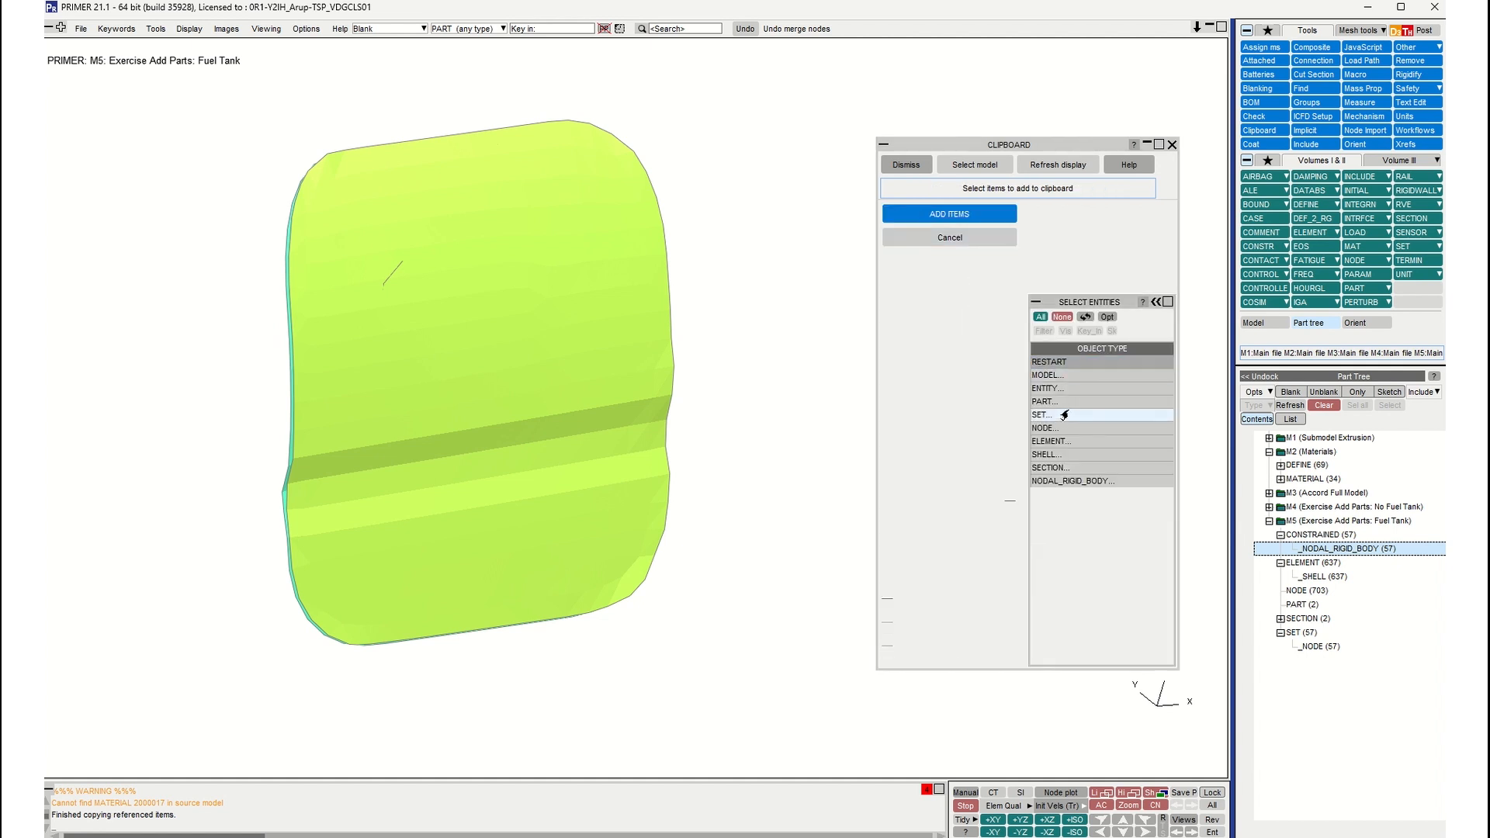
{"action": "left_click", "coordinate": [1067, 481]}
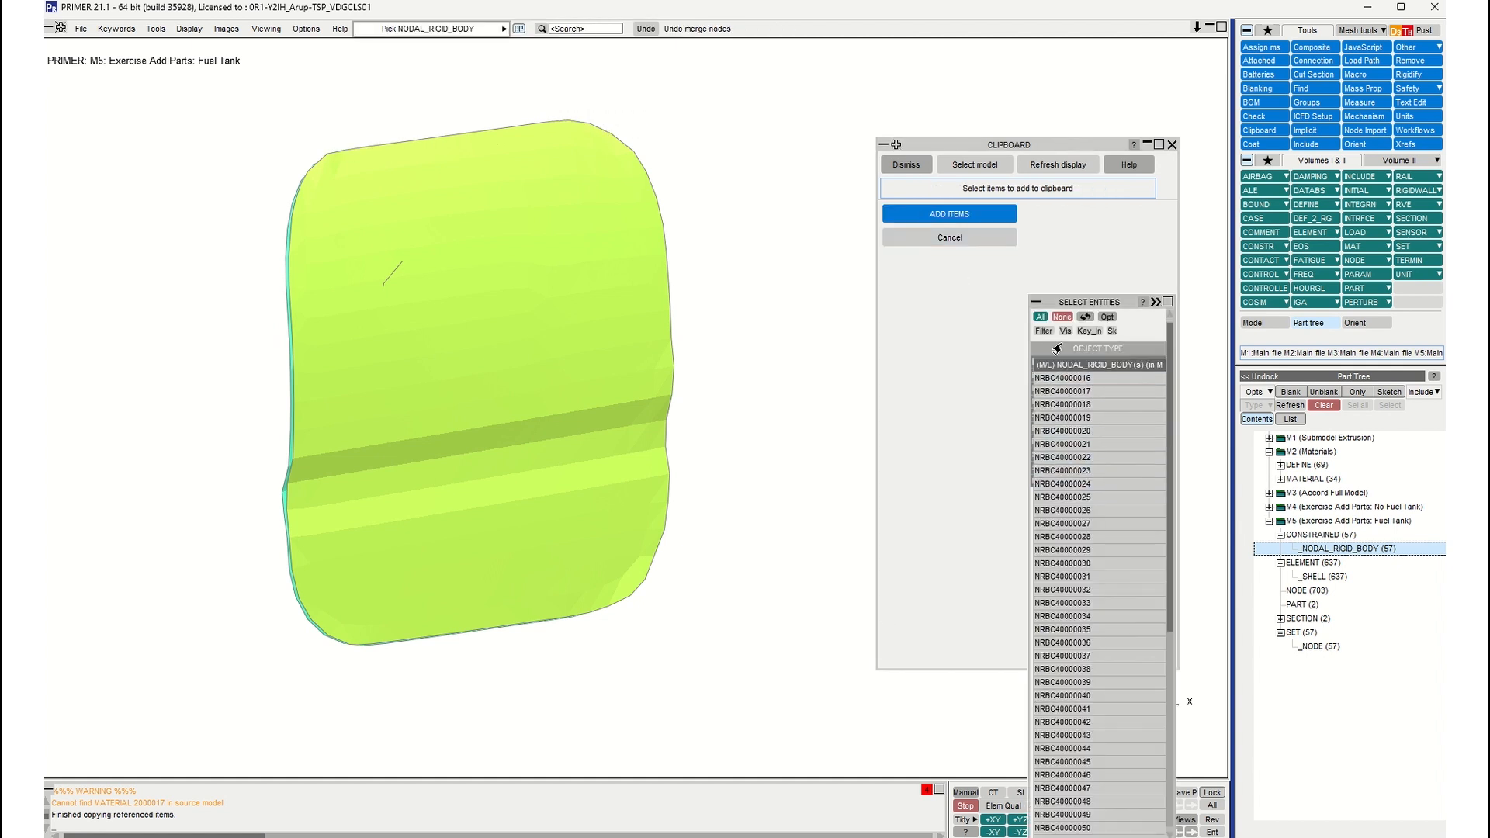
{"action": "left_click", "coordinate": [1040, 317]}
{"action": "left_click", "coordinate": [975, 221]}
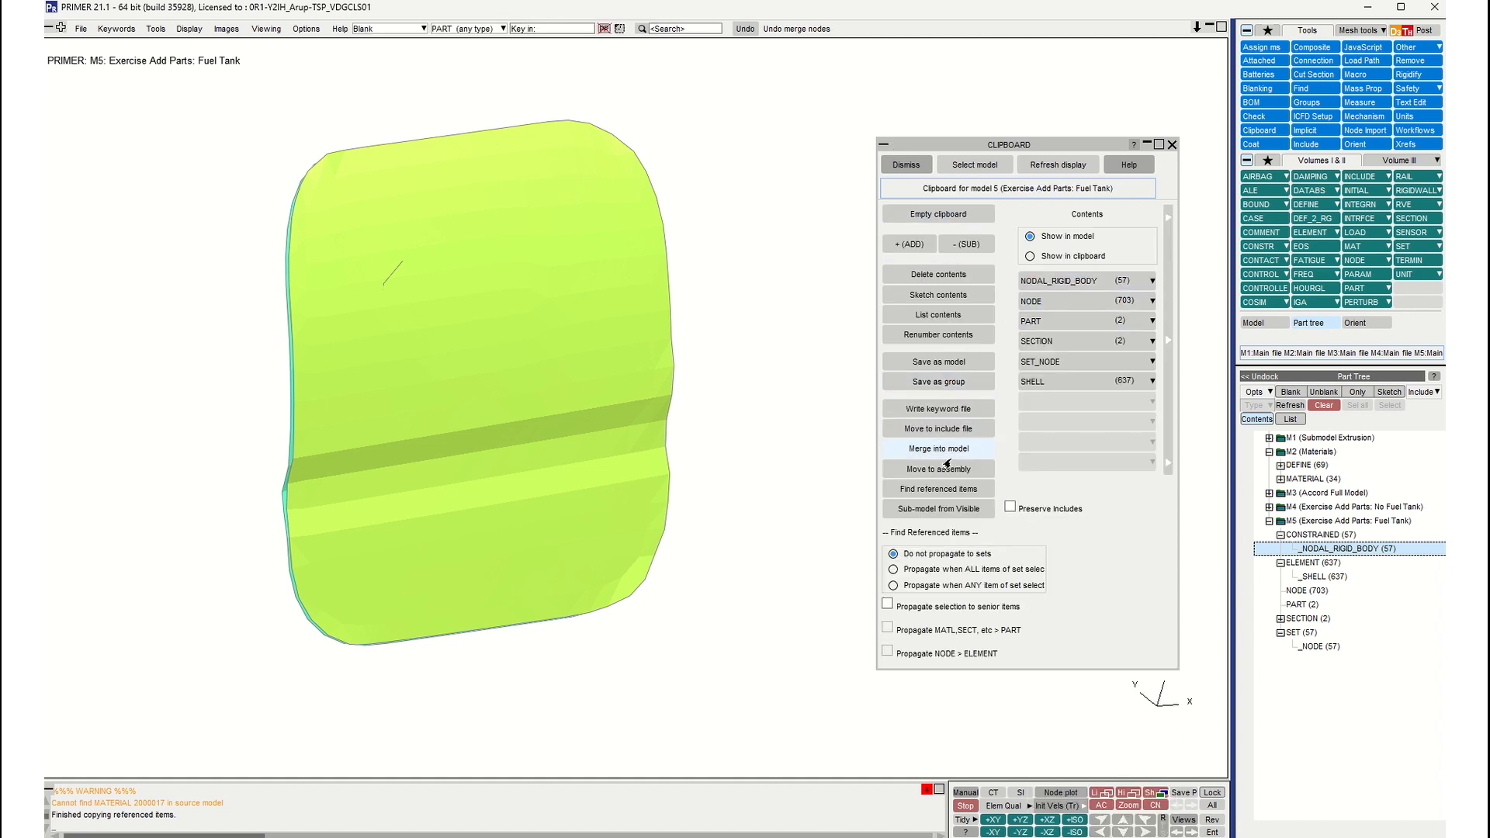
{"action": "left_click", "coordinate": [939, 489]}
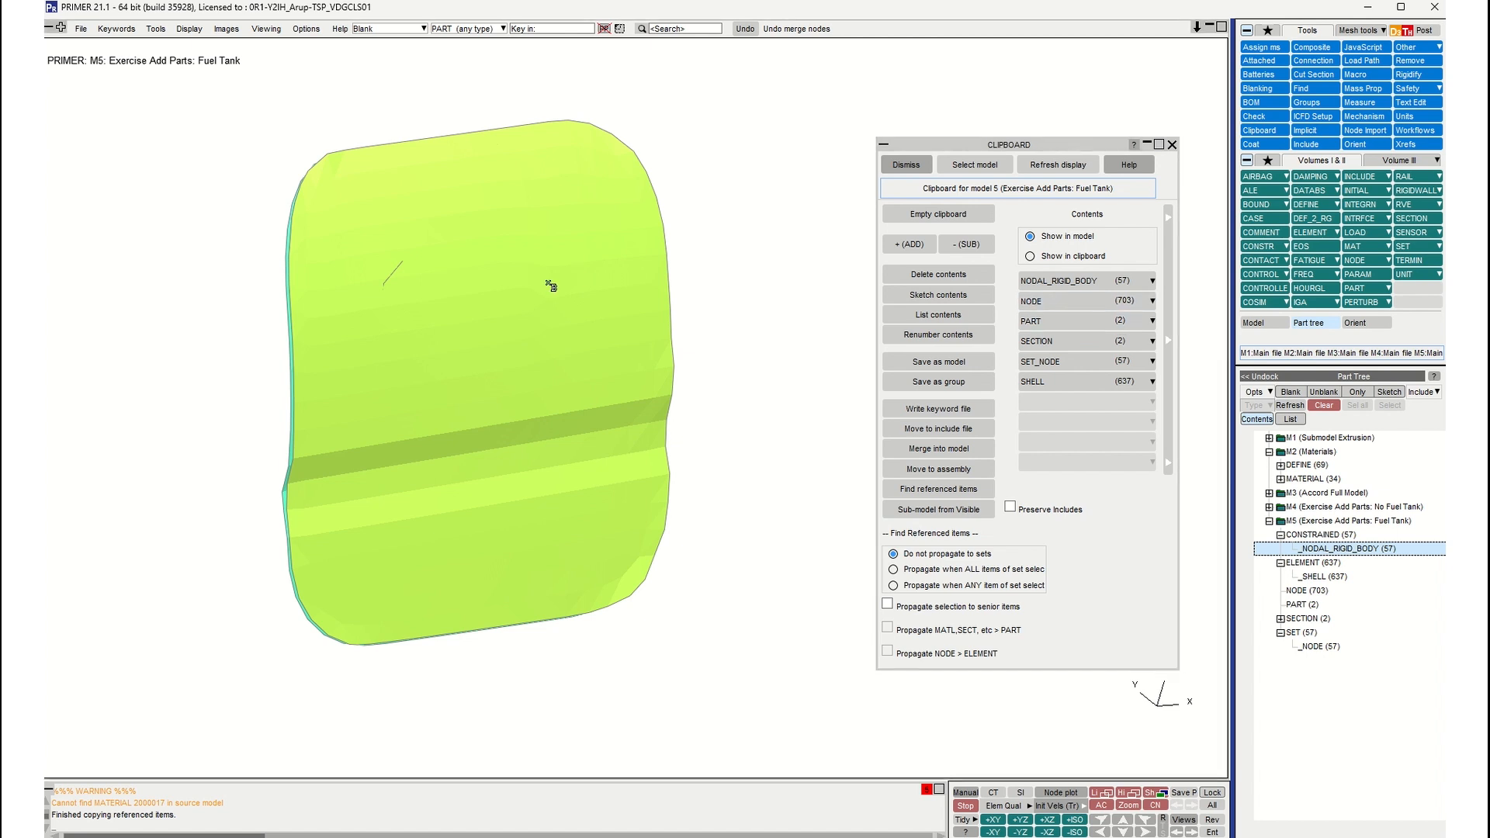
Step: Set up a merge of the clipboard contents into model 4, Exercise Add Parts: No Fuel Tank
{"action": "scroll", "coordinate": [560, 314], "scroll_direction": "down", "scroll_amount": 2}
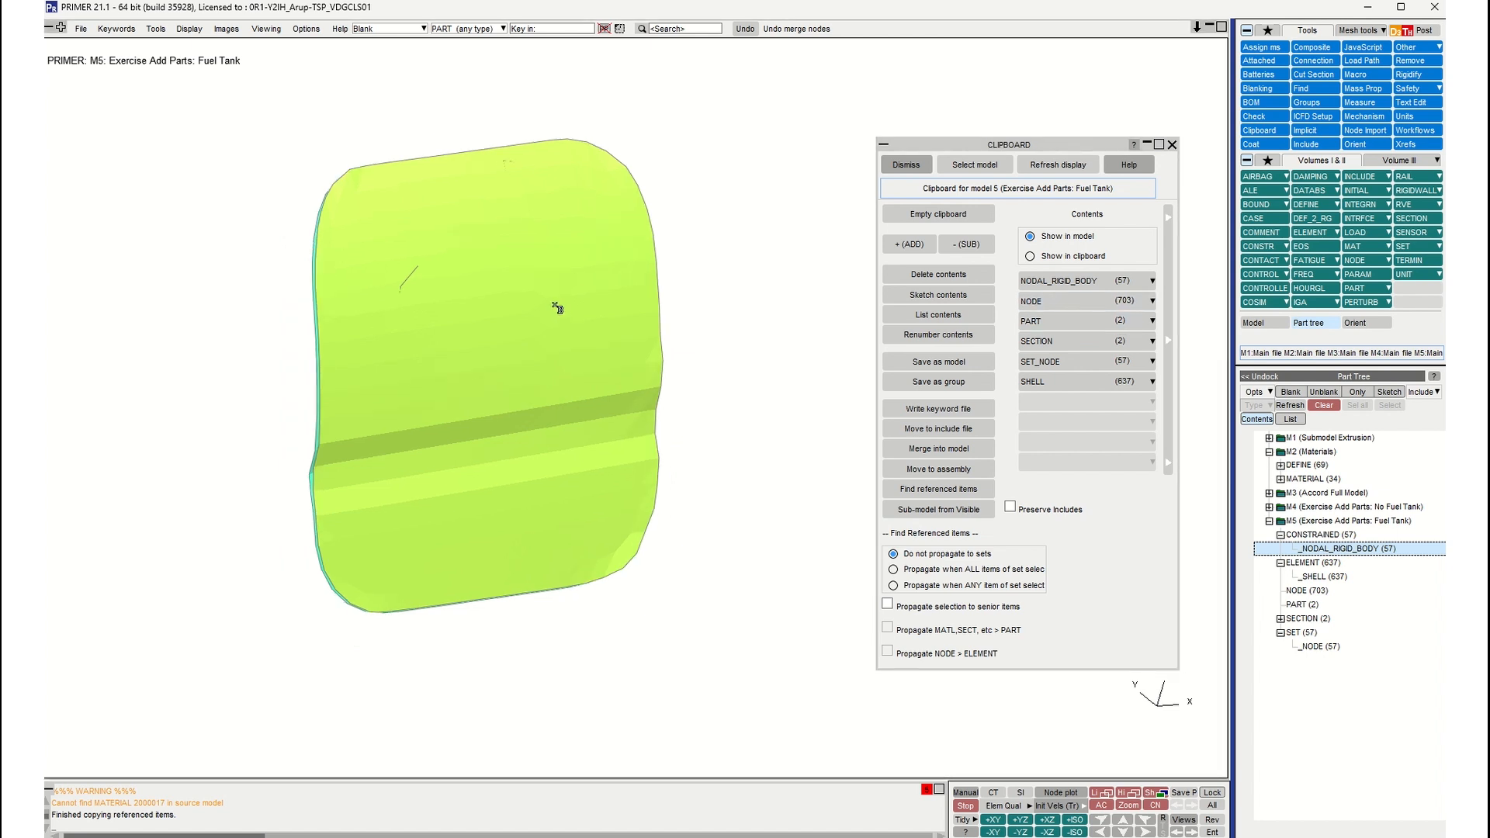
{"action": "middle_click_drag", "start_coordinate": [555, 305], "coordinate": [571, 309], "text": "shift"}
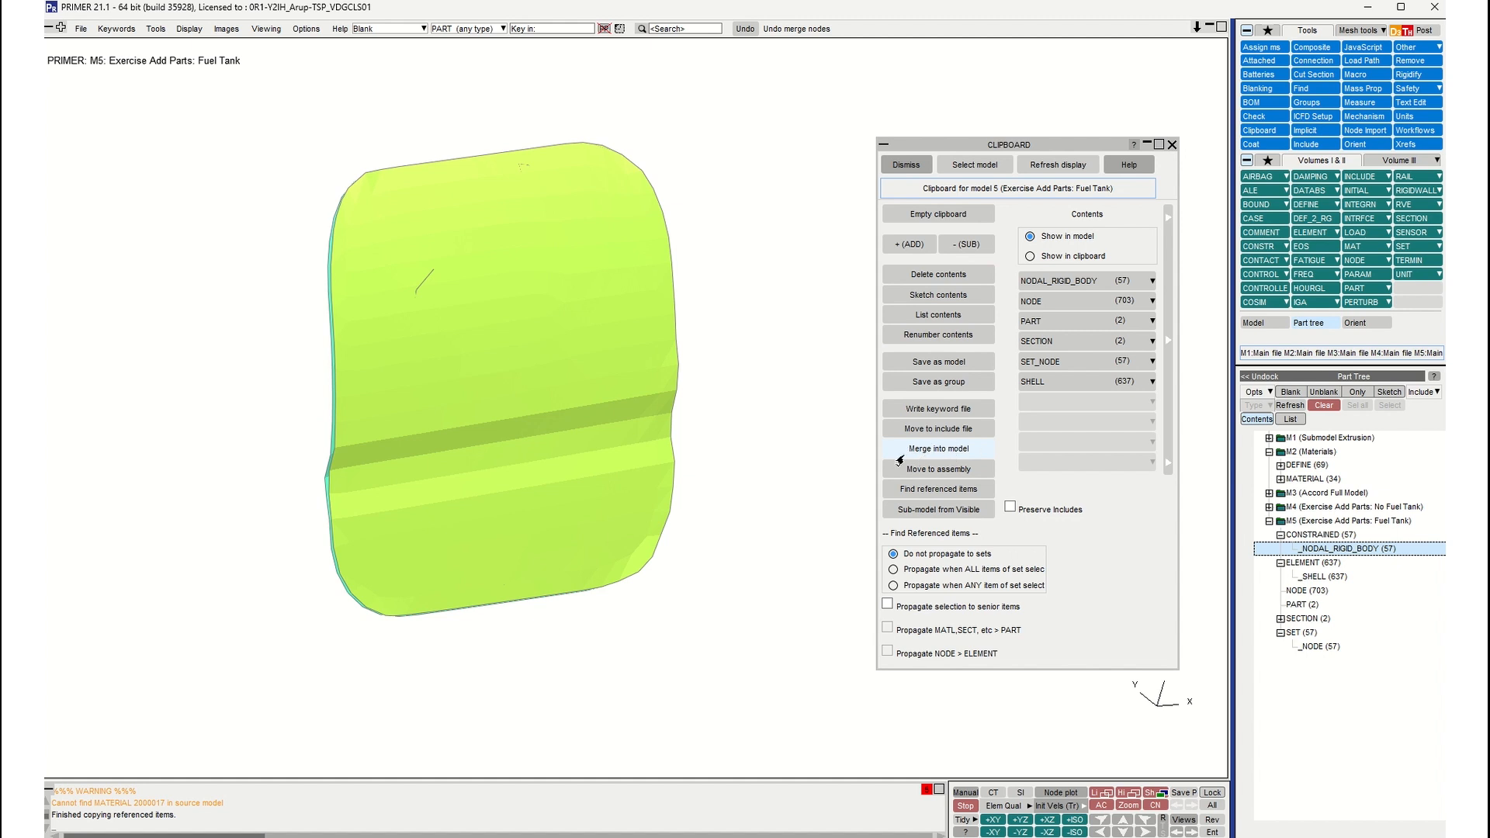
{"action": "left_click", "coordinate": [939, 450]}
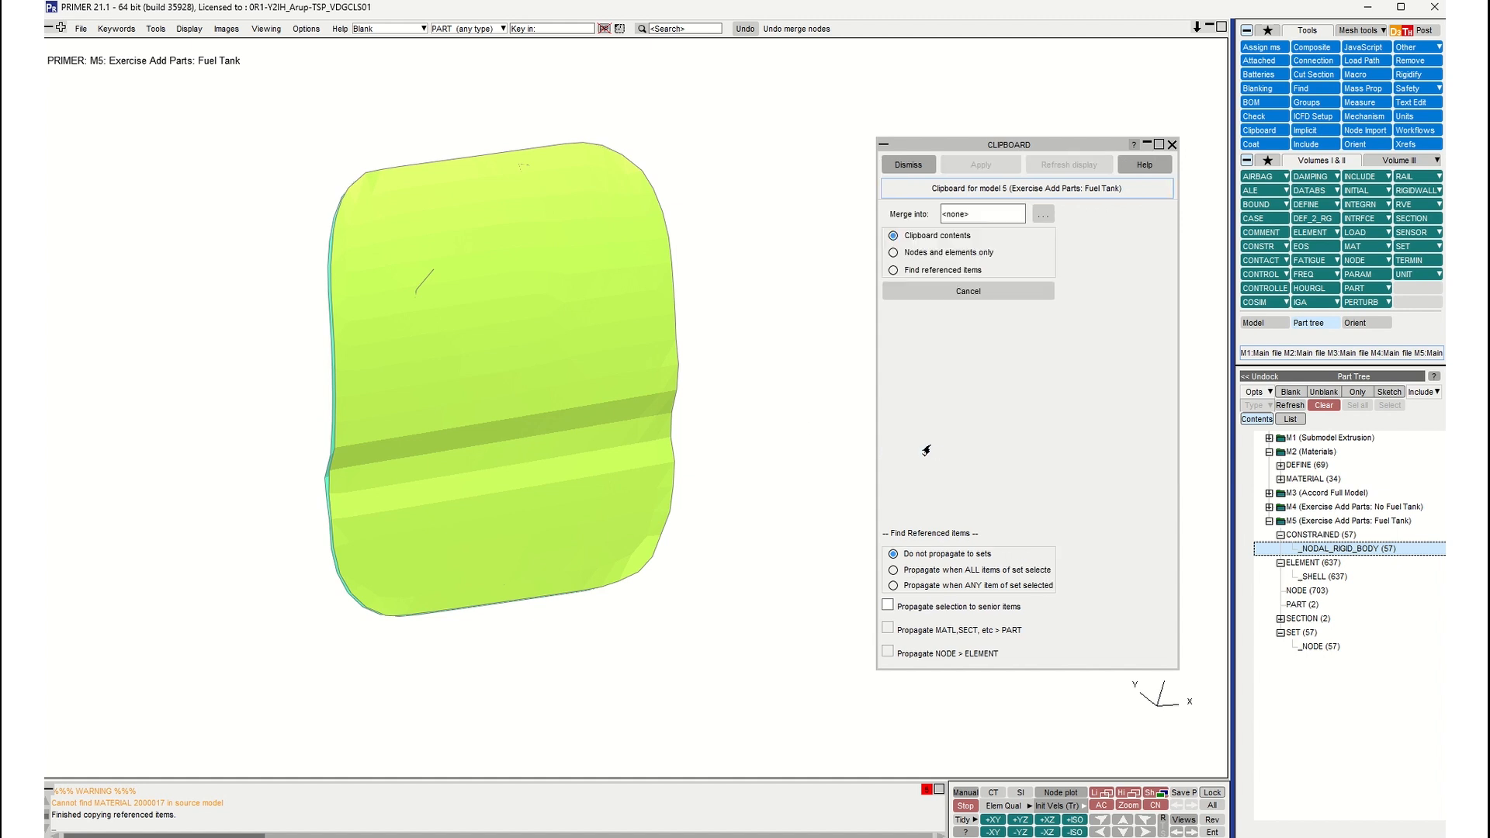
{"action": "left_click_drag", "start_coordinate": [566, 375], "coordinate": [576, 370]}
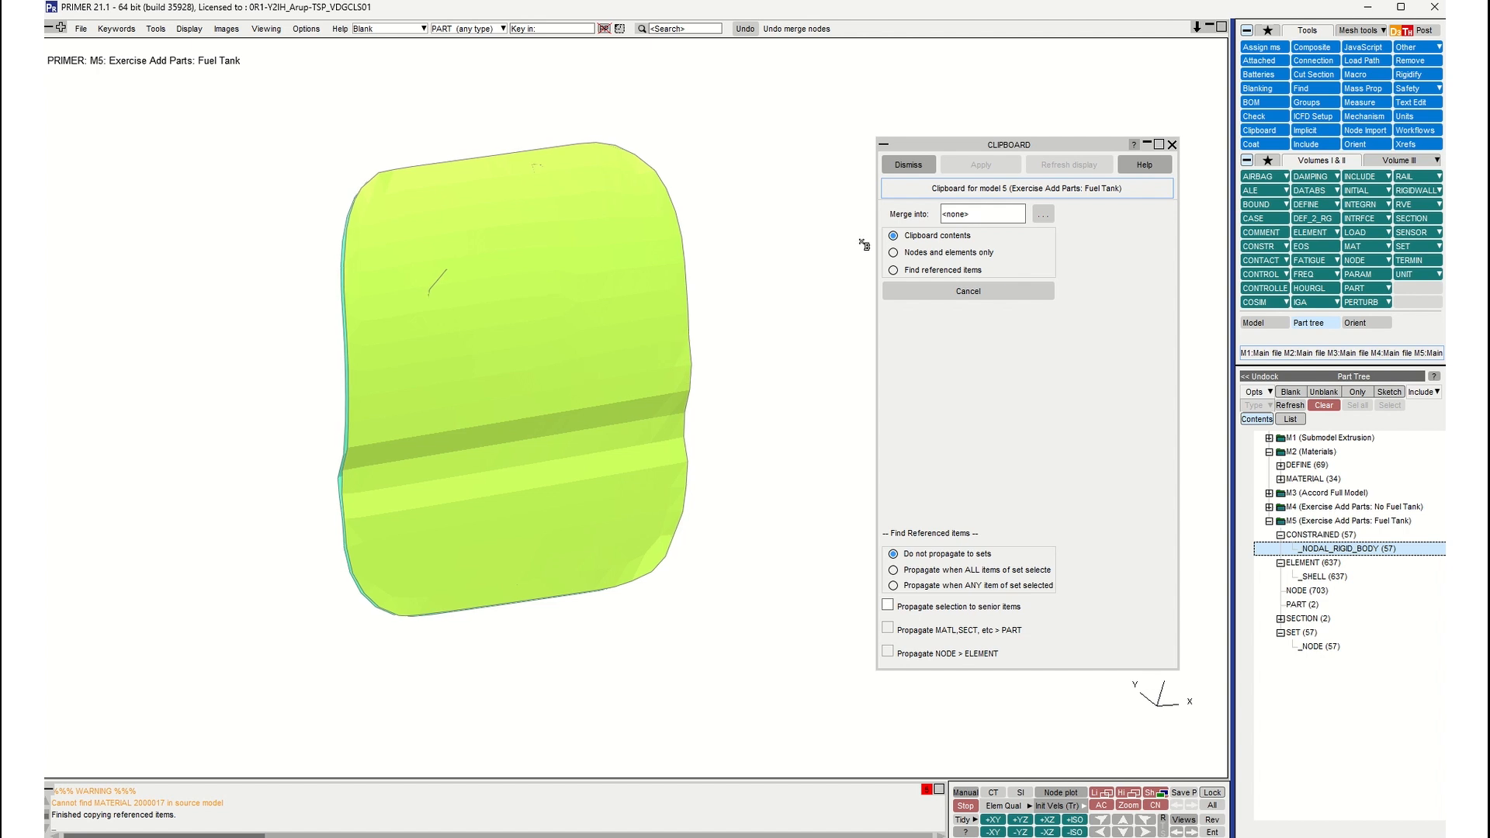
{"action": "left_click", "coordinate": [1043, 217]}
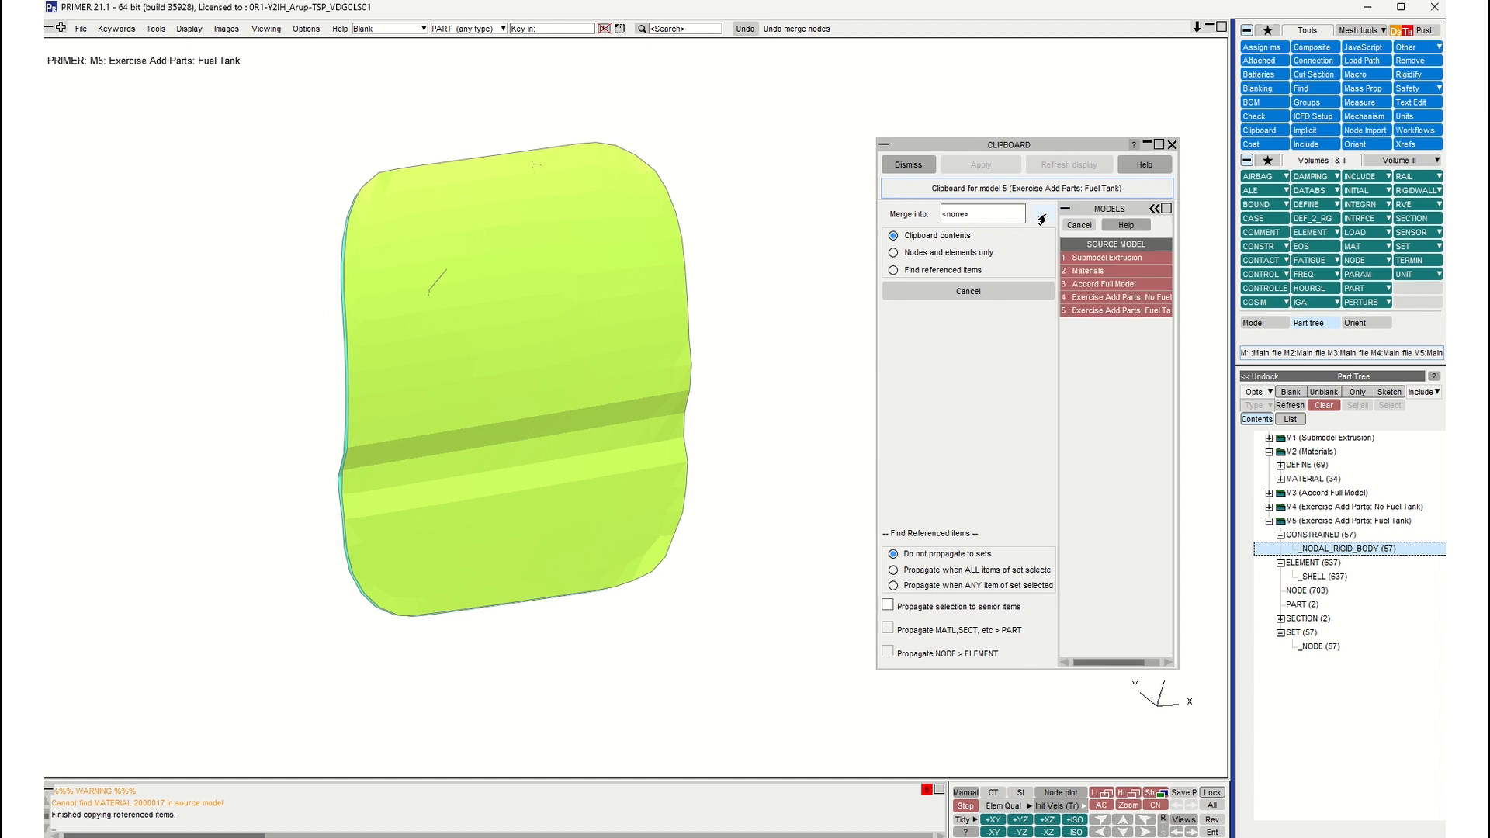
{"action": "mouse_move", "coordinate": [1088, 302]}
{"action": "left_click", "coordinate": [1088, 300]}
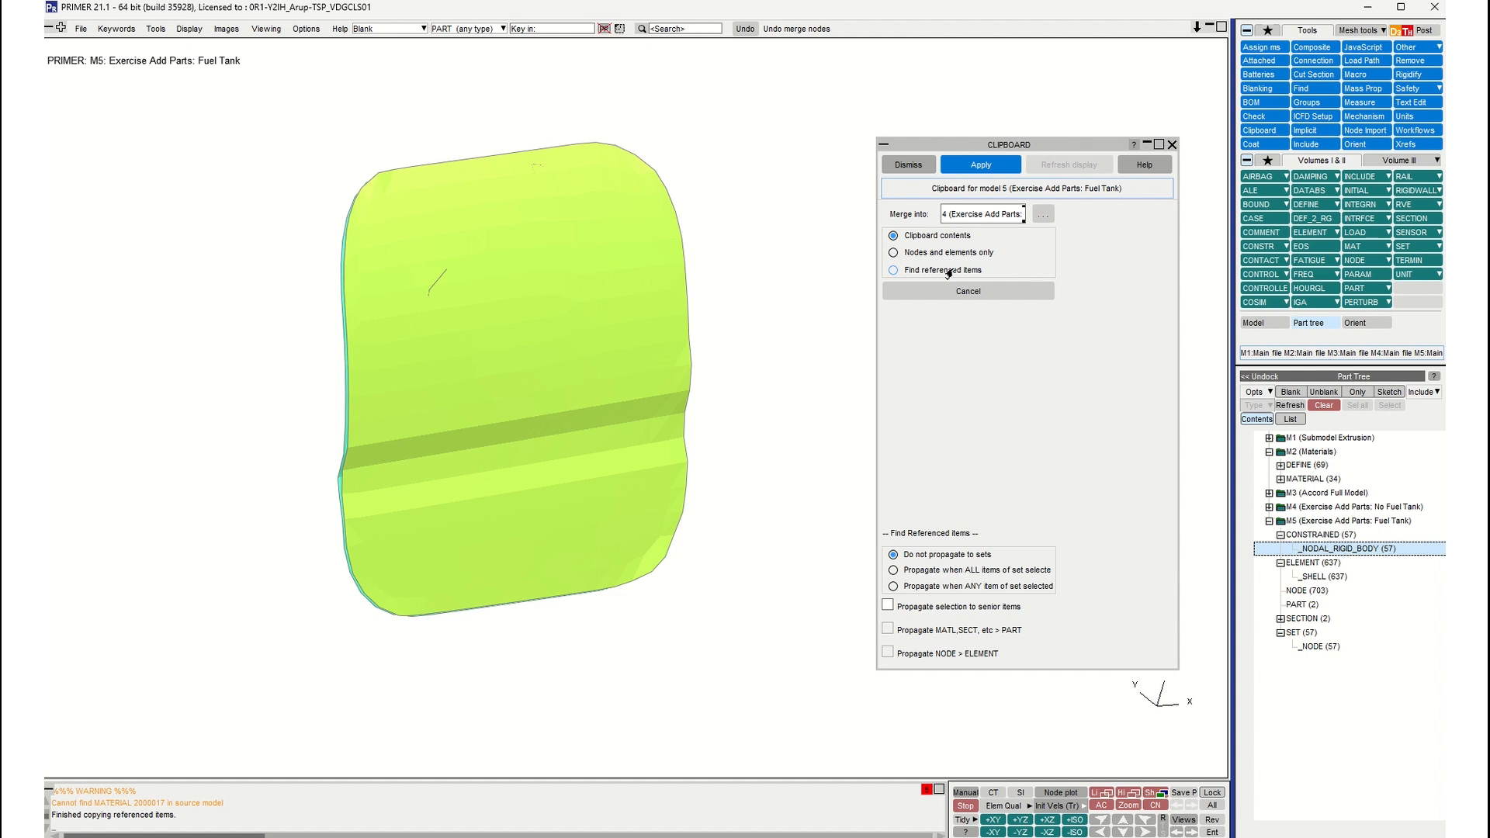
{"action": "left_click", "coordinate": [974, 167]}
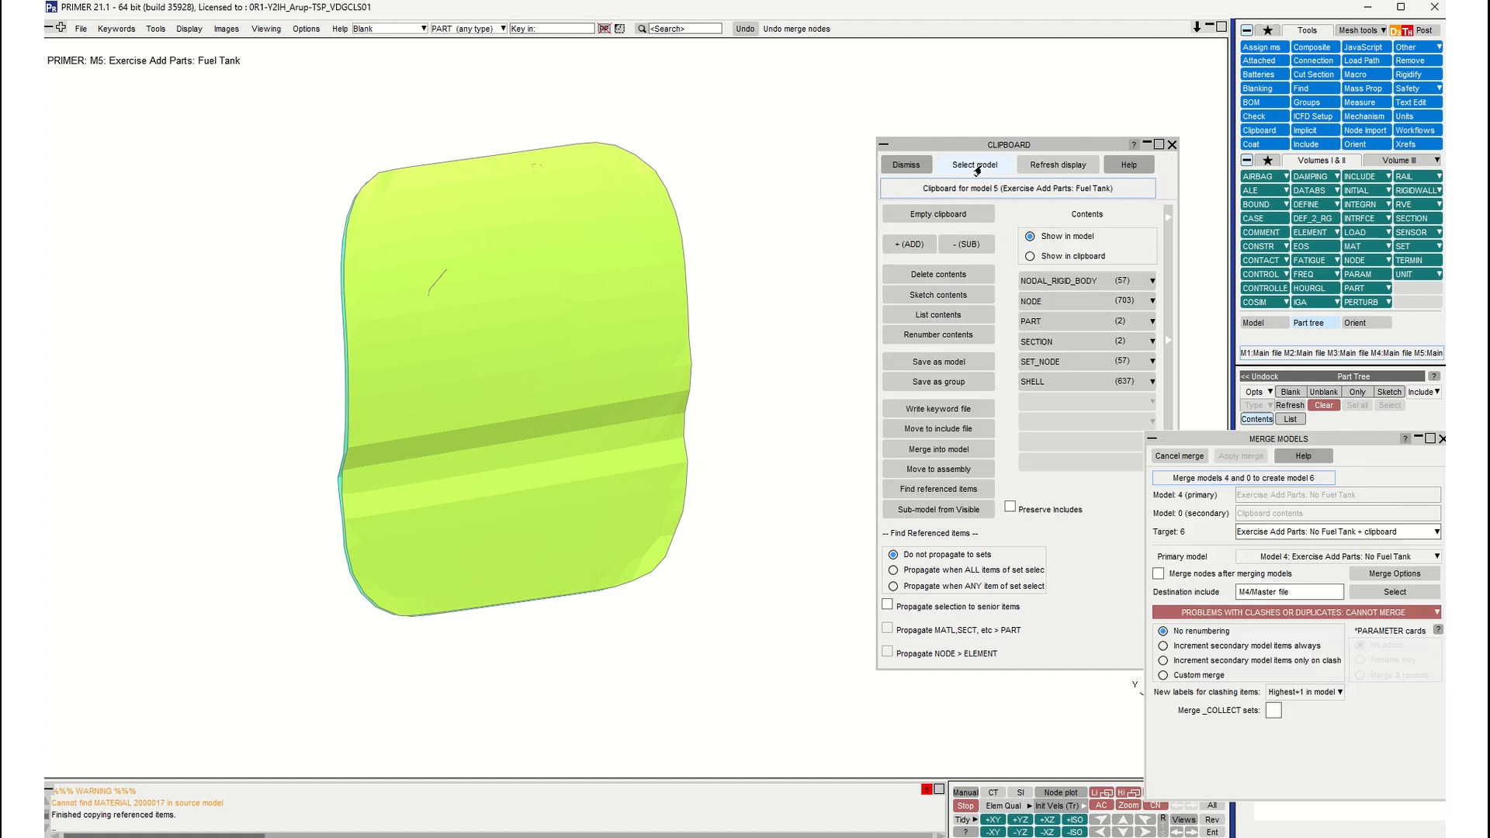
Step: Set the merge's destination include to ACCORD_FUEL_TANK_001.key and increment secondary model items only on clash
{"action": "left_click", "coordinate": [1184, 441]}
{"action": "left_click_drag", "start_coordinate": [1183, 441], "coordinate": [791, 145]}
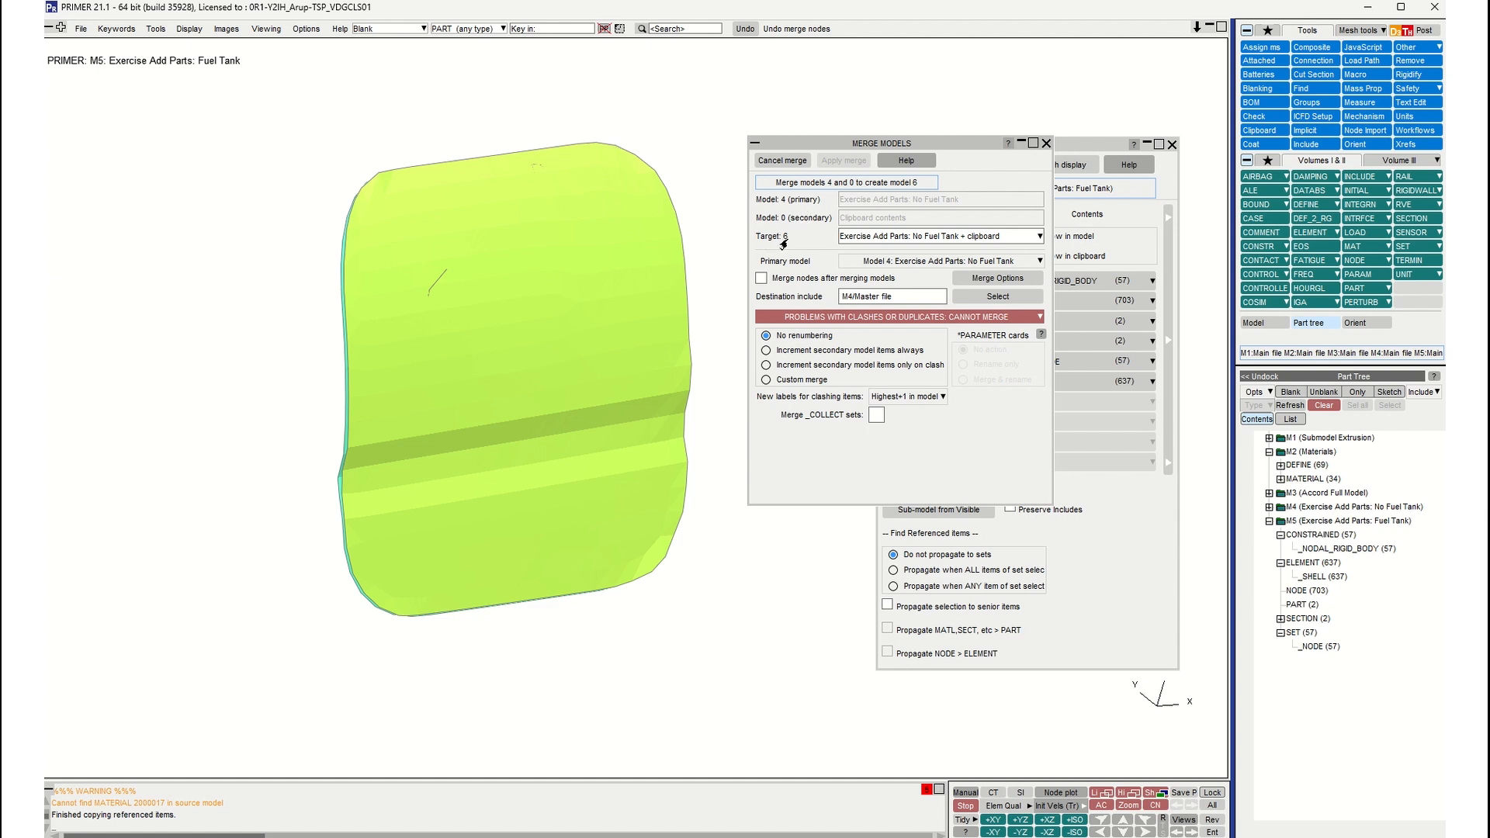
{"action": "left_click_drag", "start_coordinate": [845, 236], "coordinate": [1009, 239]}
{"action": "left_click", "coordinate": [984, 239]}
{"action": "left_click", "coordinate": [975, 297]}
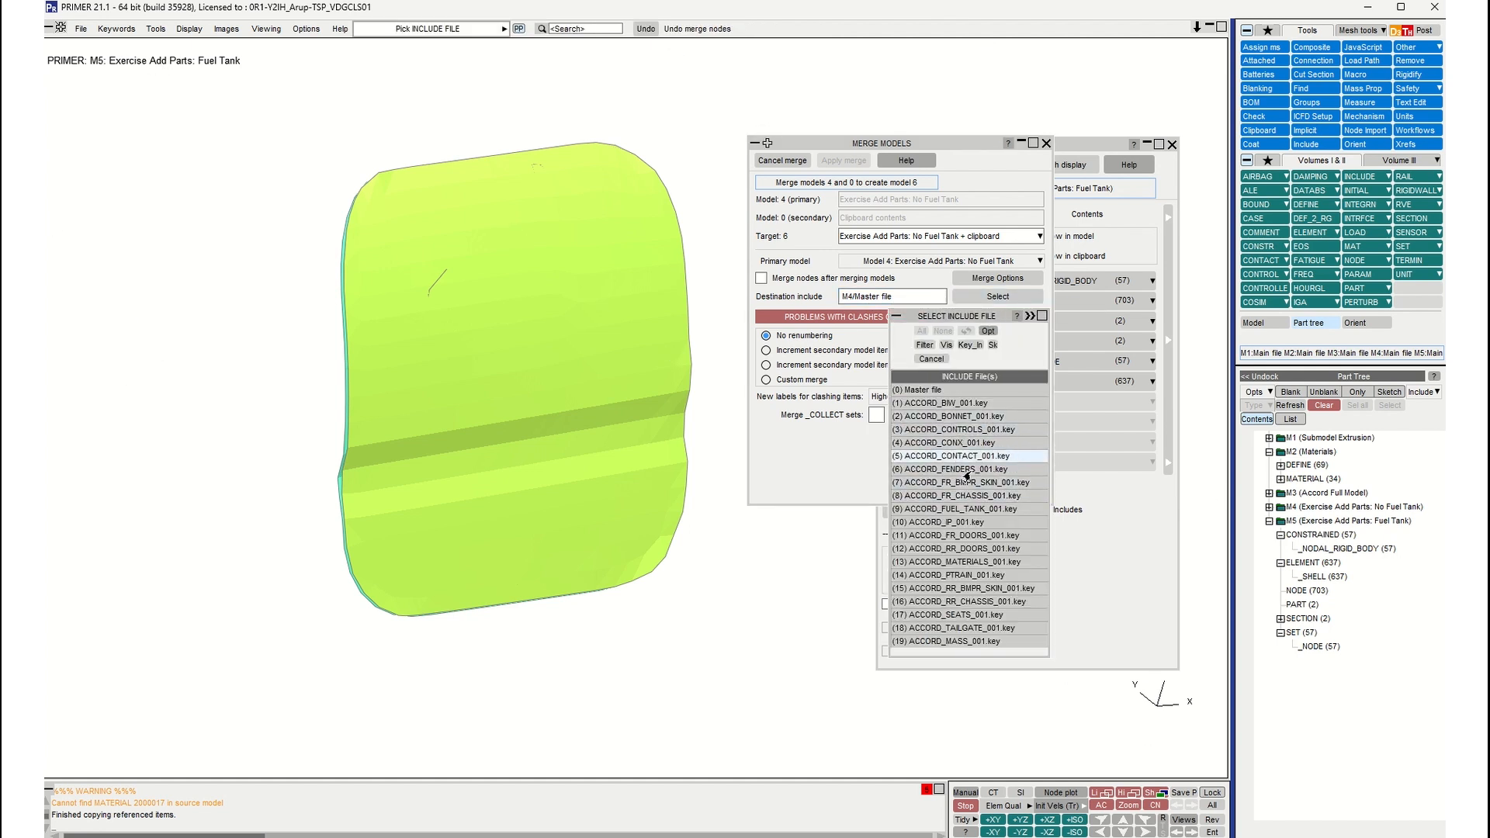
{"action": "left_click", "coordinate": [968, 510]}
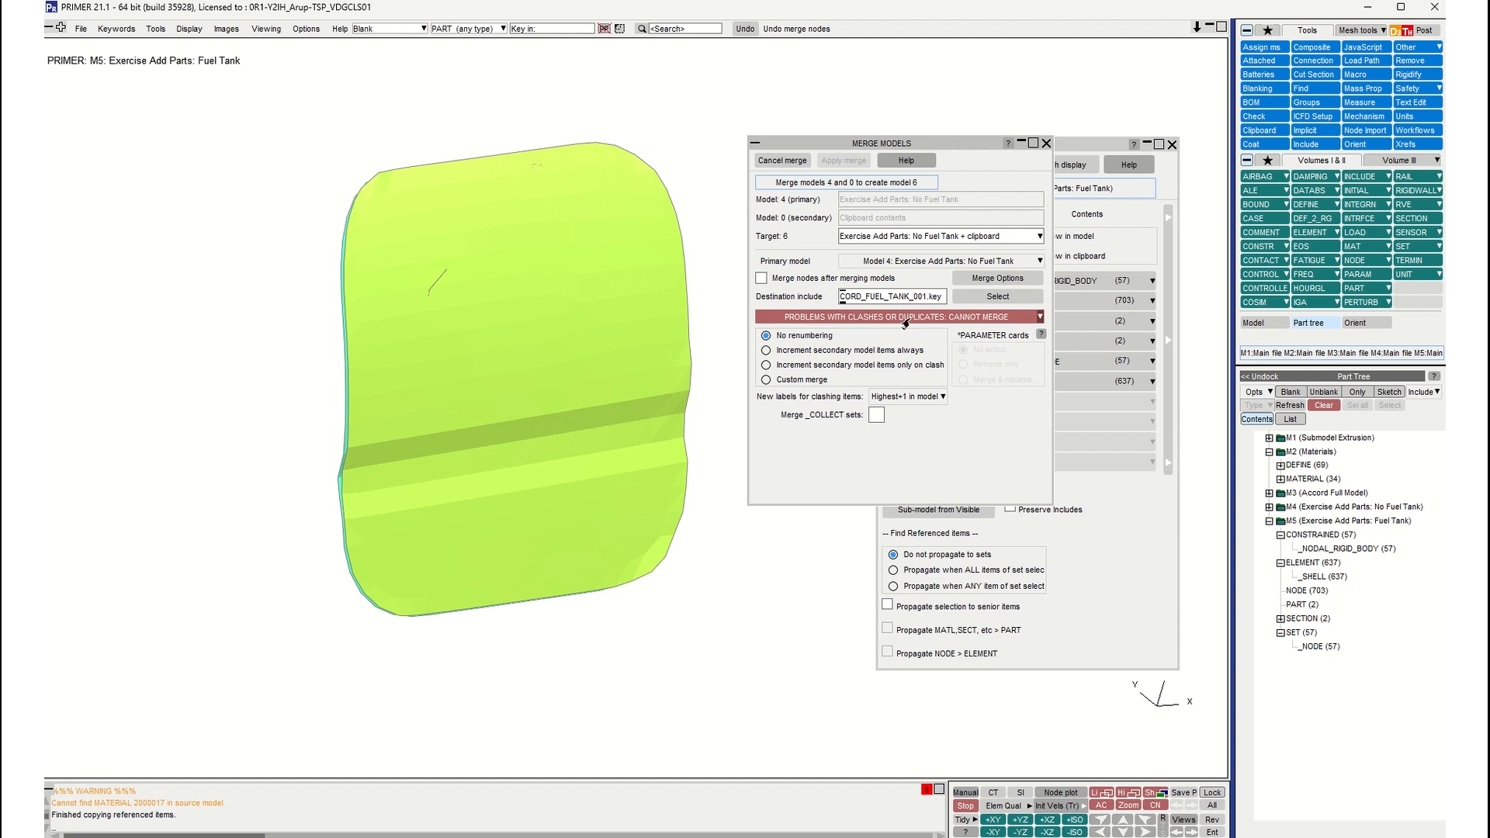
{"action": "left_click", "coordinate": [795, 366]}
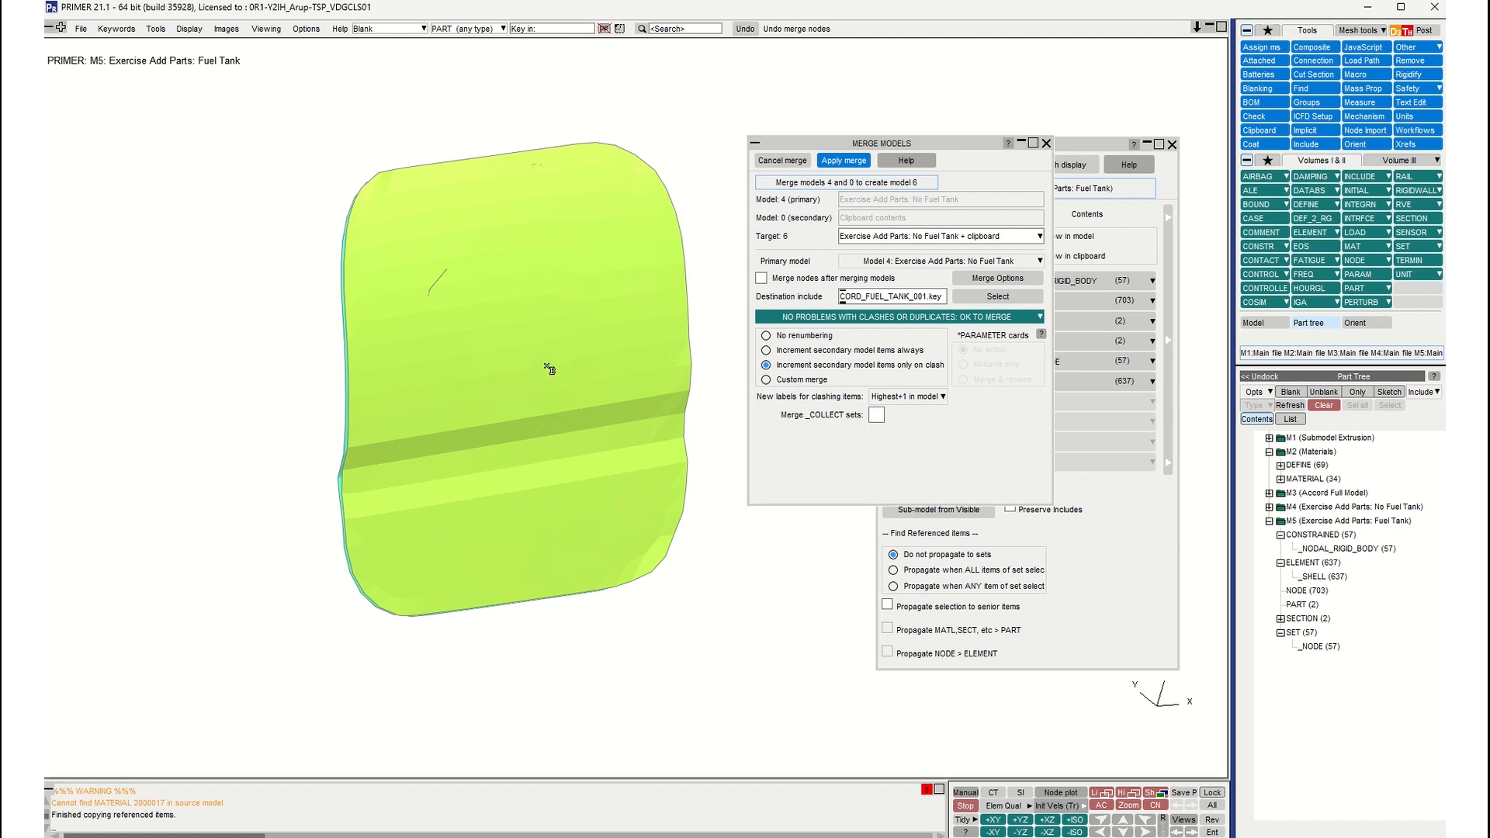
Step: Apply the merge to create model 6 and close the clipboard
{"action": "scroll", "coordinate": [519, 359], "scroll_direction": "down", "scroll_amount": 3}
{"action": "mouse_move", "coordinate": [495, 359]}
{"action": "left_mouse_down", "text": "shift"}
{"action": "mouse_move", "coordinate": [545, 308]}
{"action": "mouse_move", "coordinate": [581, 334]}
{"action": "mouse_move", "coordinate": [573, 346]}
{"action": "mouse_move", "coordinate": [520, 322]}
{"action": "mouse_move", "coordinate": [566, 319]}
{"action": "mouse_move", "coordinate": [439, 332]}
{"action": "mouse_move", "coordinate": [466, 365]}
{"action": "left_mouse_up", "text": "shift"}
{"action": "scroll", "coordinate": [559, 346], "scroll_direction": "up", "scroll_amount": 4}
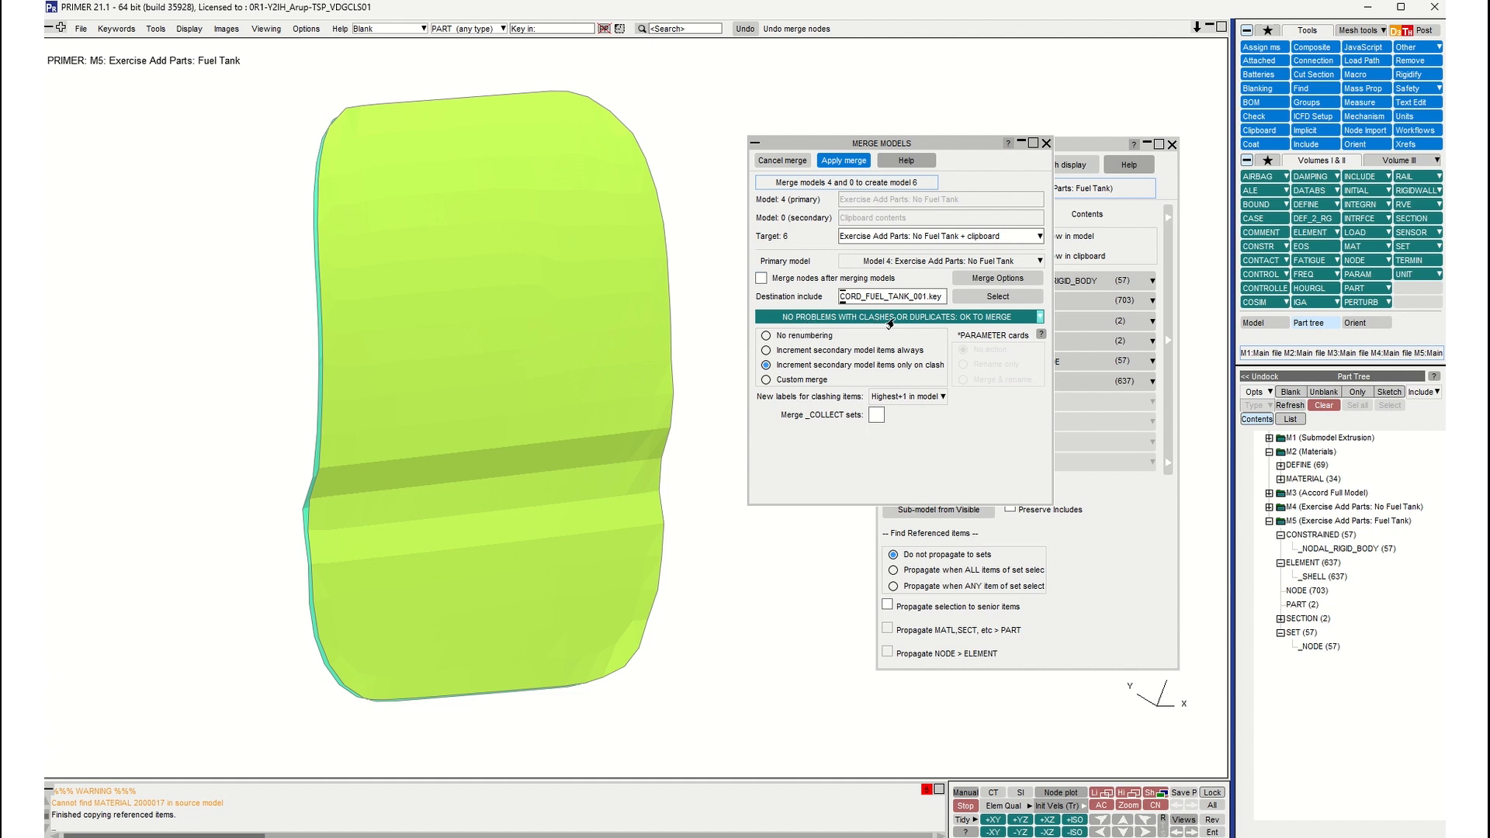
{"action": "left_click", "coordinate": [838, 160]}
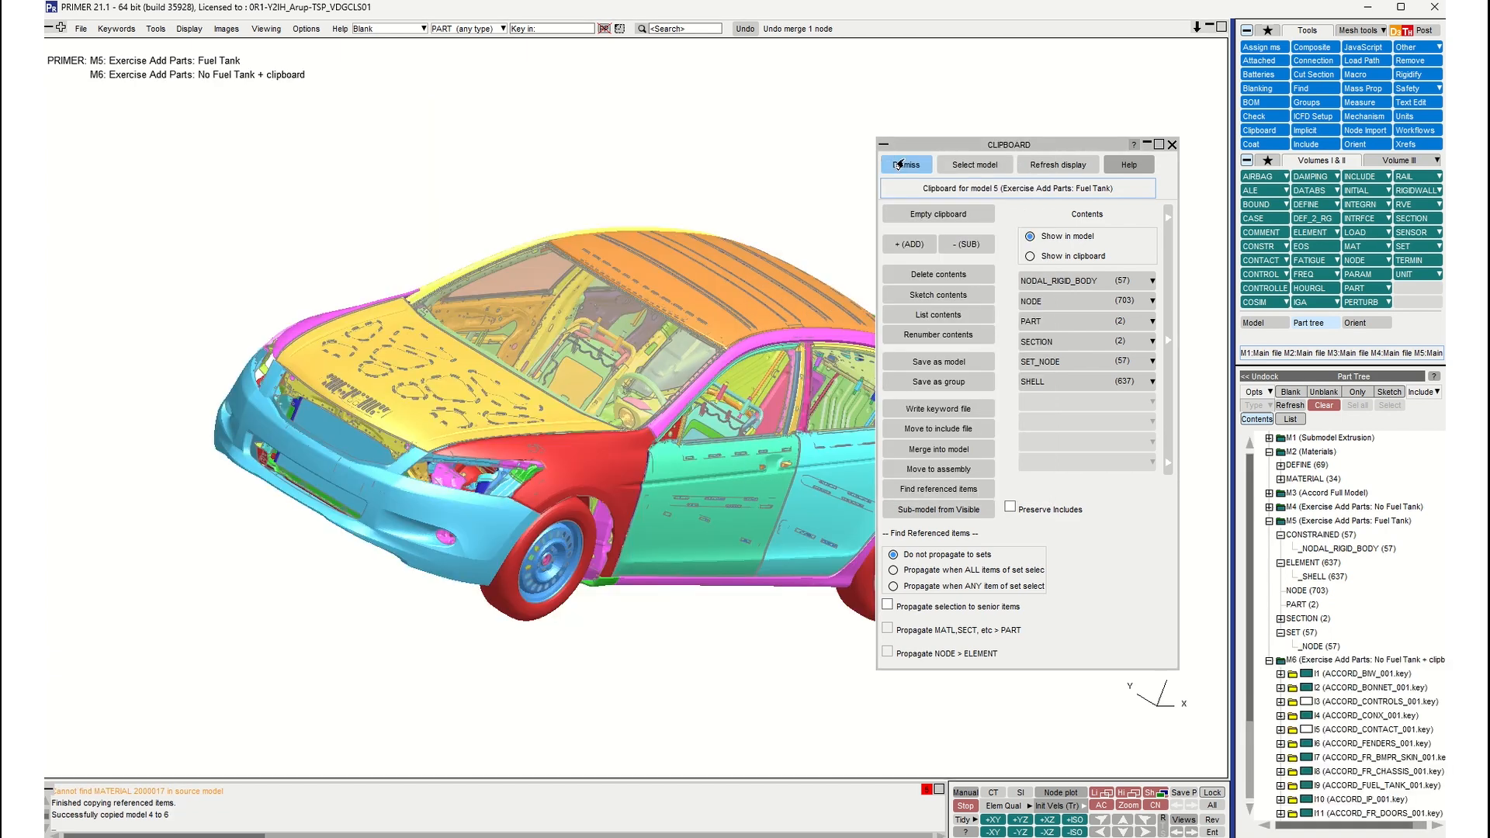
{"action": "left_click", "coordinate": [899, 165]}
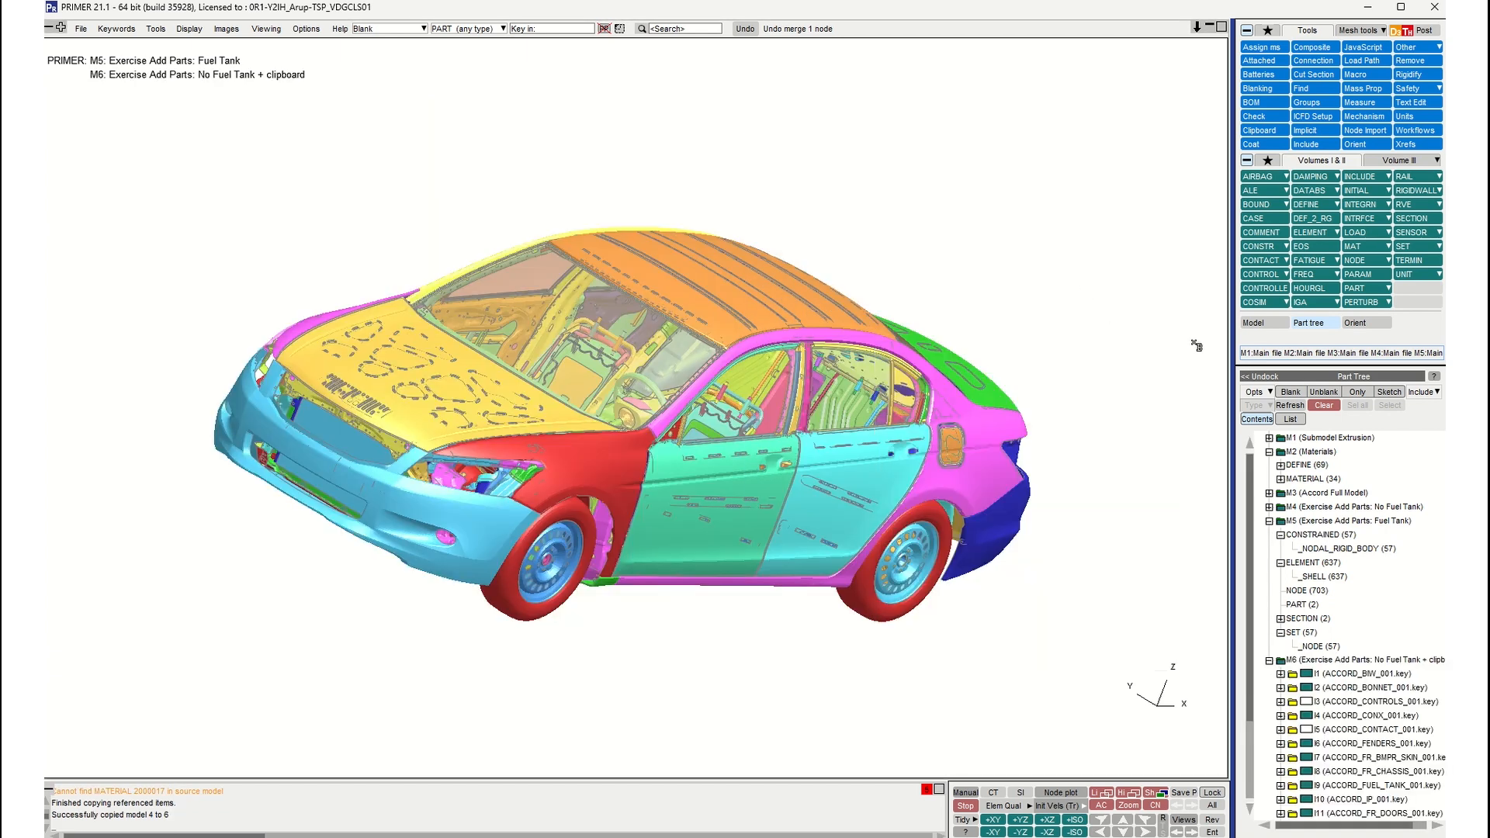
Step: Hide model M5 so only merged model M6 is shown, and inspect the fuel filler panel above the rear wheel
{"action": "left_click", "coordinate": [1242, 326]}
{"action": "middle_click_drag", "start_coordinate": [571, 316], "coordinate": [554, 274]}
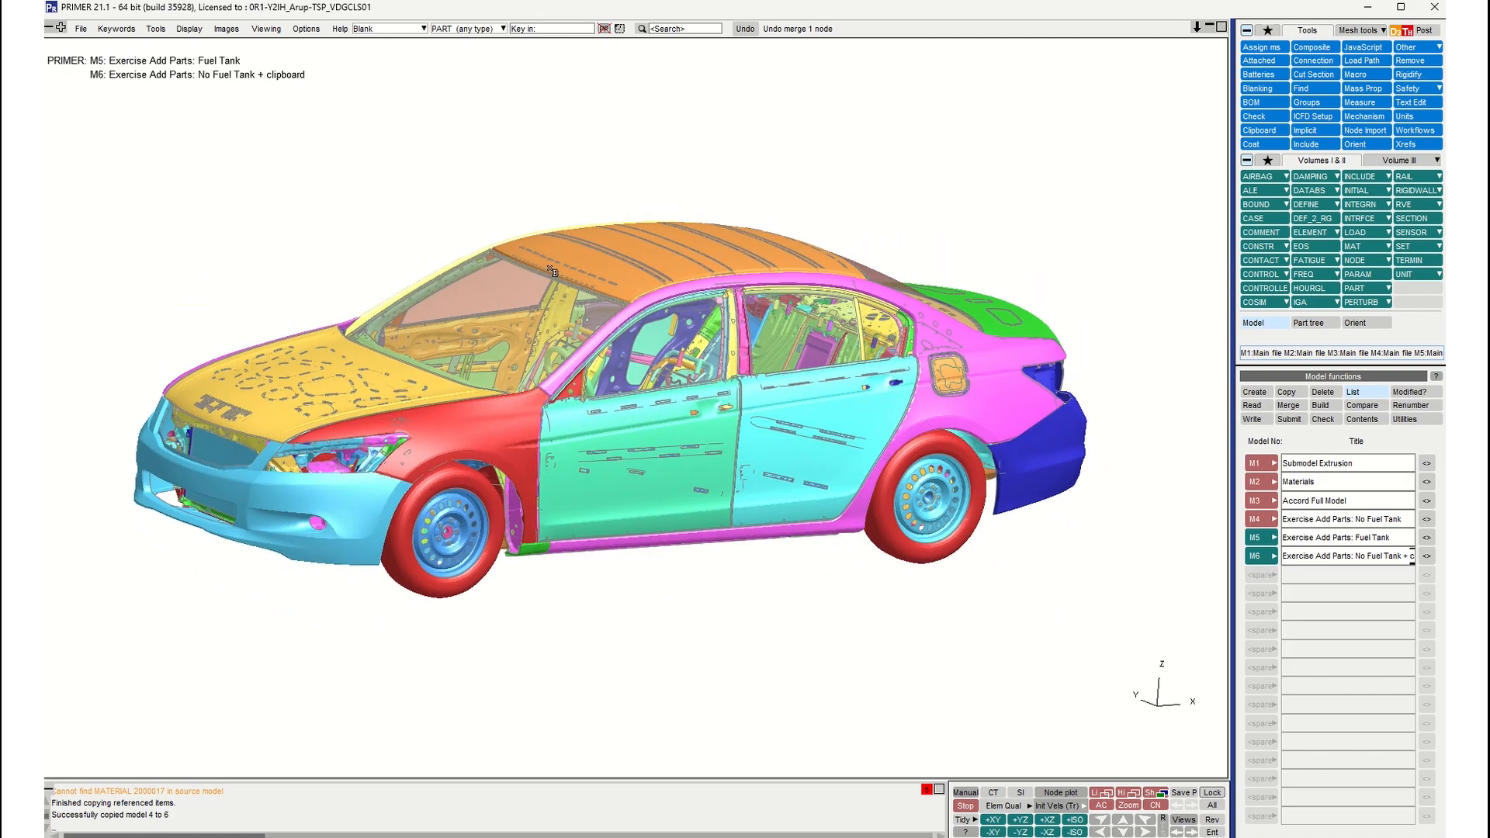
{"action": "left_click", "coordinate": [1245, 541]}
{"action": "scroll", "coordinate": [949, 380], "scroll_direction": "up", "scroll_amount": 6}
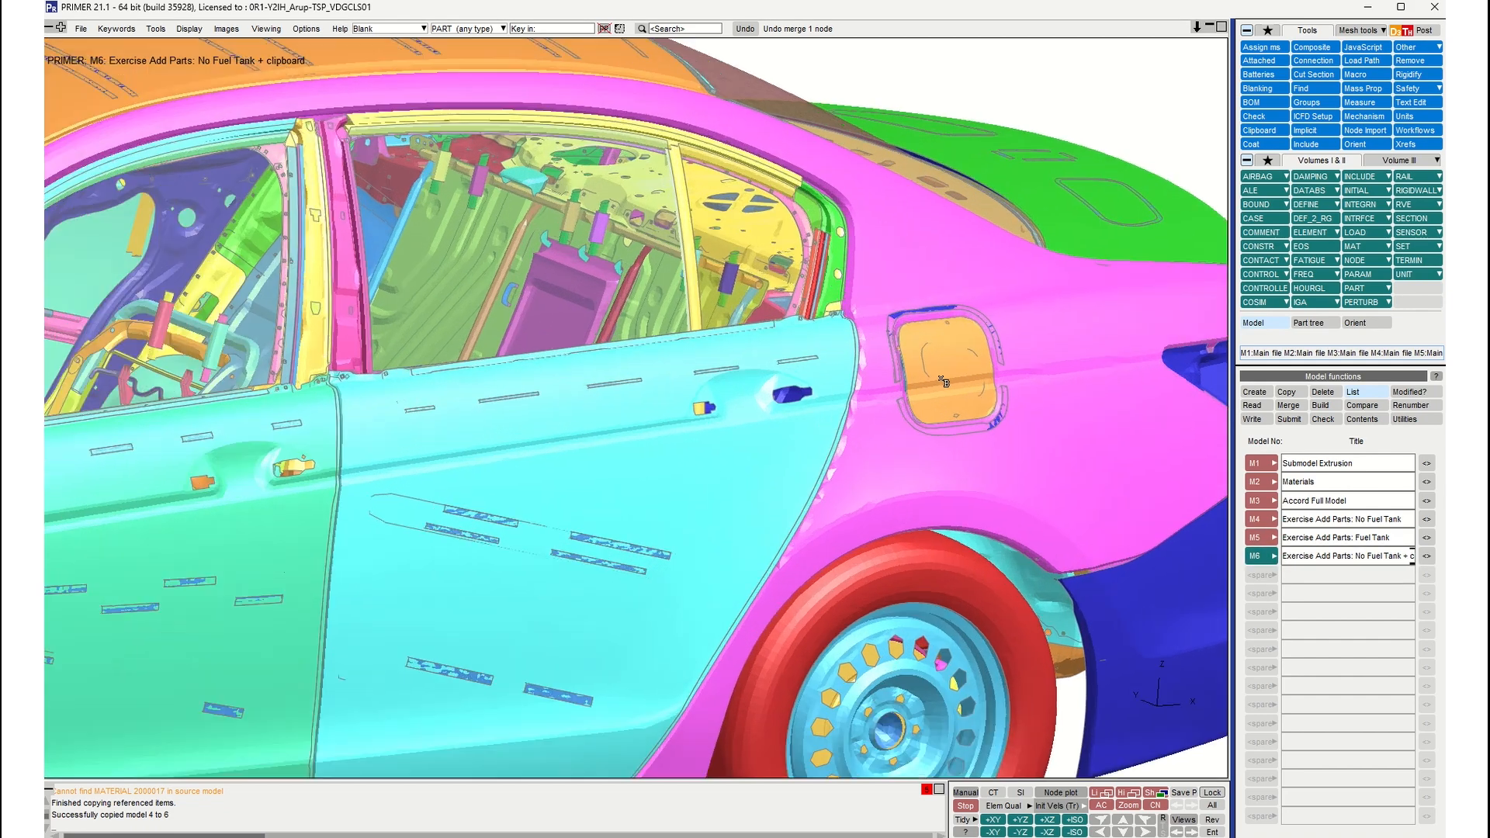
{"action": "scroll", "coordinate": [948, 380], "scroll_direction": "up", "scroll_amount": 5}
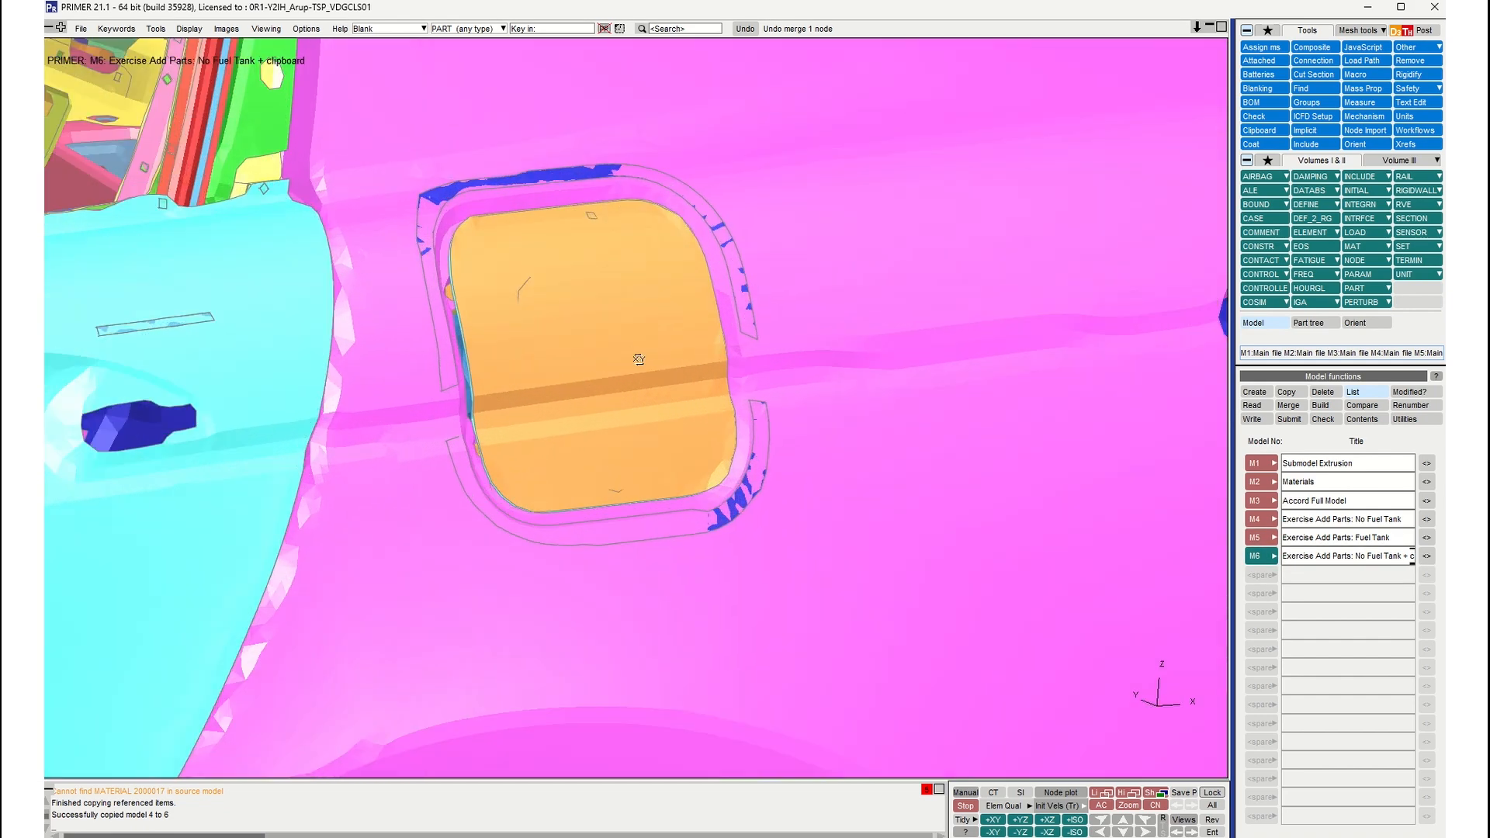
{"action": "left_click_drag", "start_coordinate": [639, 359], "coordinate": [675, 403], "text": "shift"}
{"action": "middle_click_drag", "start_coordinate": [675, 403], "coordinate": [516, 260], "text": "shift"}
{"action": "left_click_drag", "start_coordinate": [515, 259], "coordinate": [537, 375], "text": "shift"}
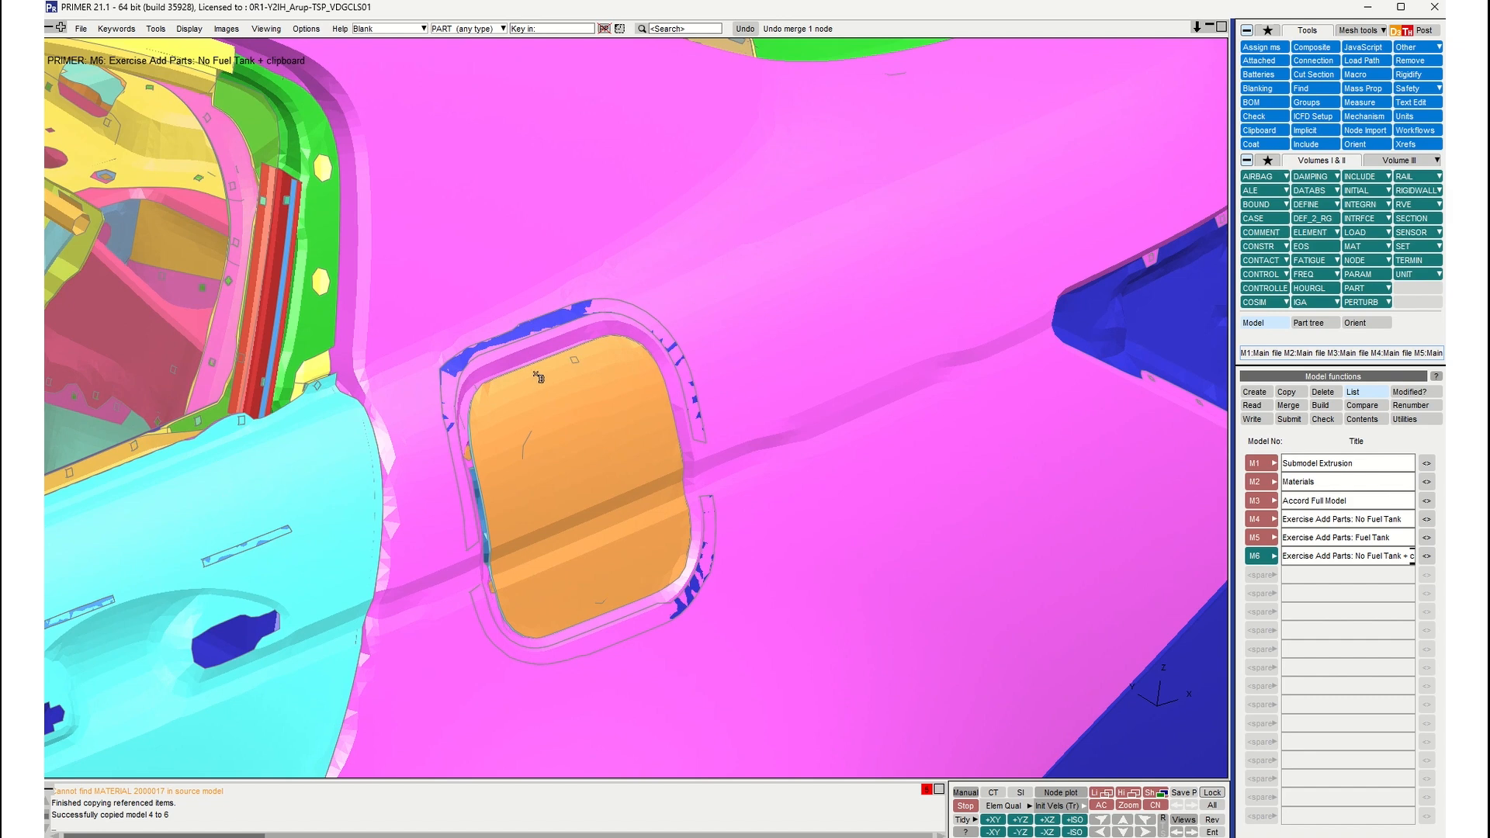
Step: Inspect the part definition of the fuel filler panel in model M6, including its IDs and include file
{"action": "scroll", "coordinate": [532, 376], "scroll_direction": "up", "scroll_amount": 5}
{"action": "middle_click_drag", "start_coordinate": [522, 379], "coordinate": [566, 199], "text": "shift"}
{"action": "right_click", "coordinate": [565, 200]}
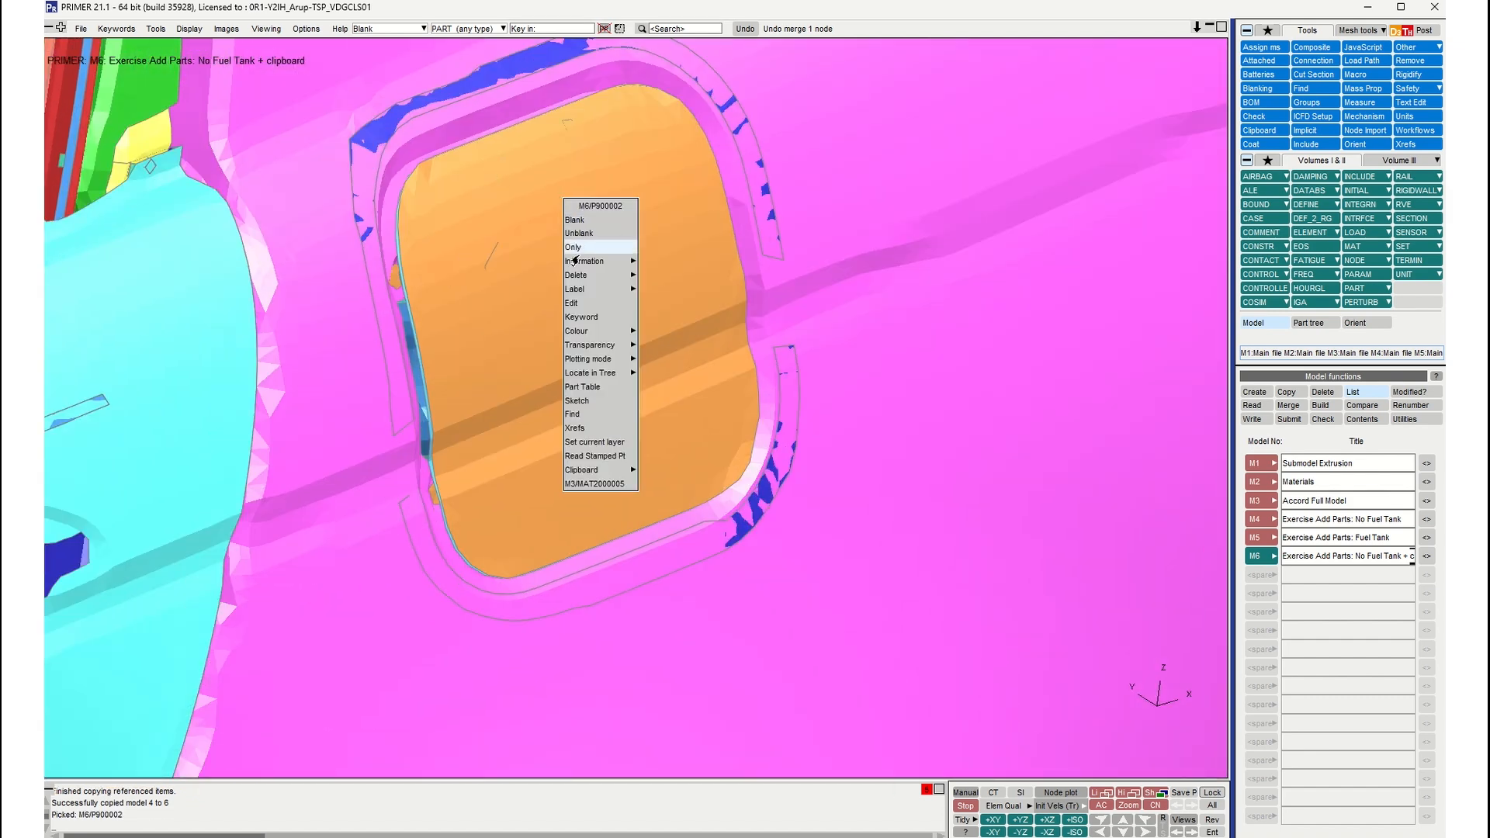
{"action": "left_click", "coordinate": [576, 303]}
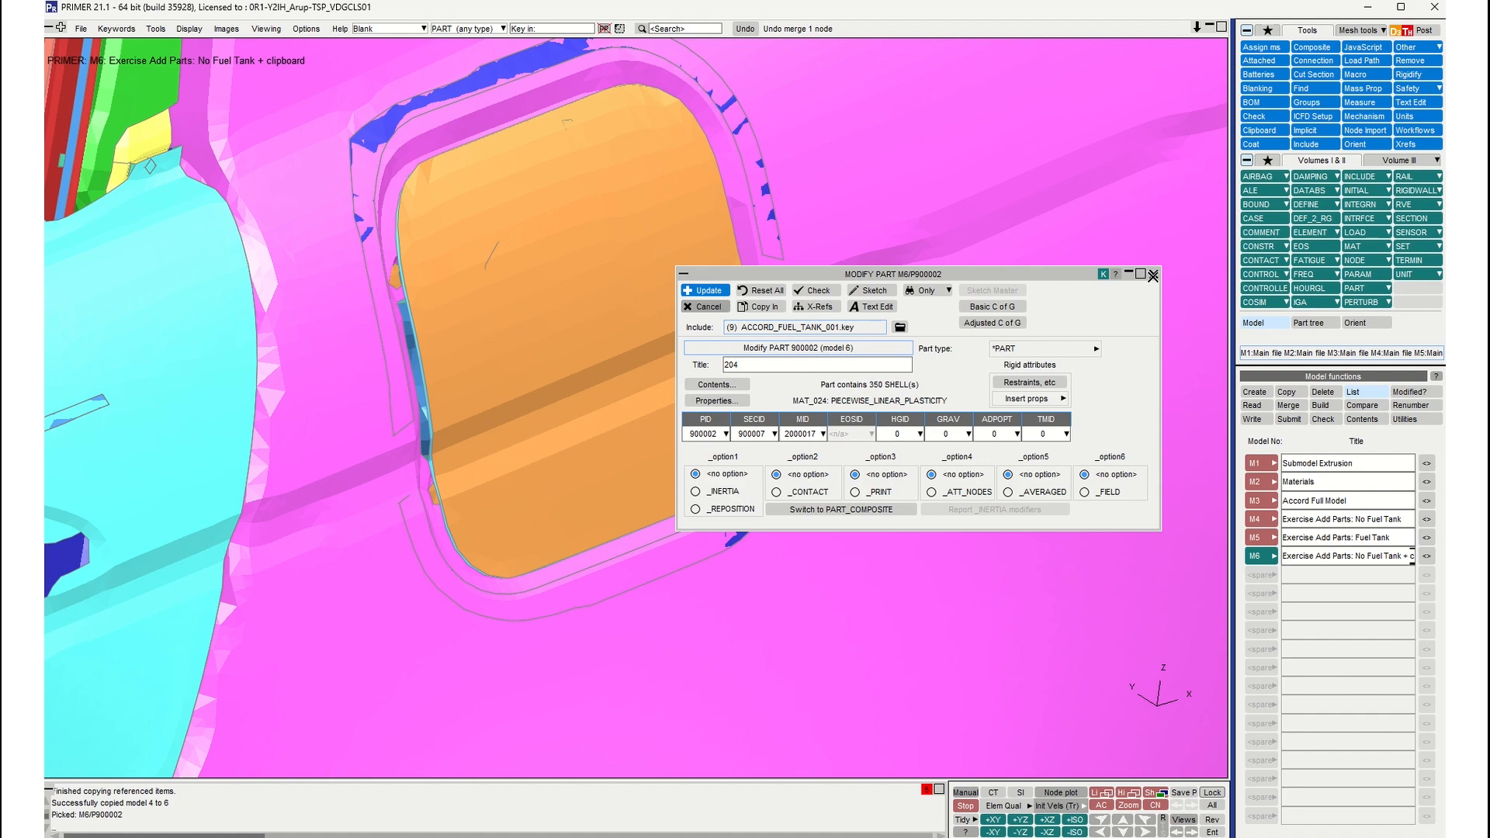
{"action": "left_click", "coordinate": [1153, 276]}
Step: Renumber the contents of include ACCORD_FUEL_TANK_001.key in model M6 into its general label range 400000 to 449999
{"action": "key", "text": "a"}
{"action": "left_click_drag", "start_coordinate": [665, 224], "coordinate": [728, 354], "text": "shift"}
{"action": "scroll", "coordinate": [785, 324], "scroll_direction": "up", "scroll_amount": 1}
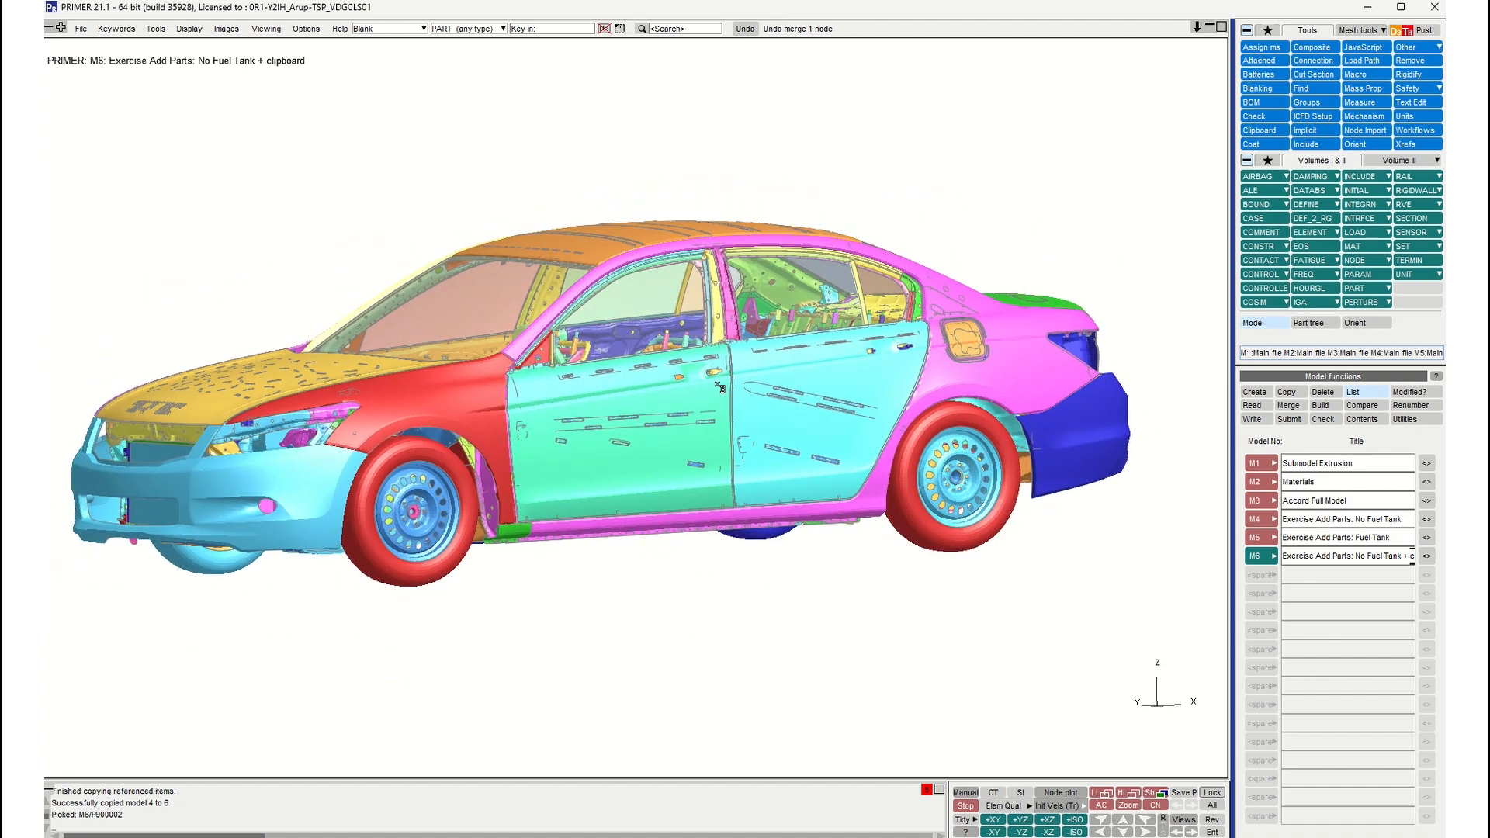
{"action": "left_click", "coordinate": [1411, 406]}
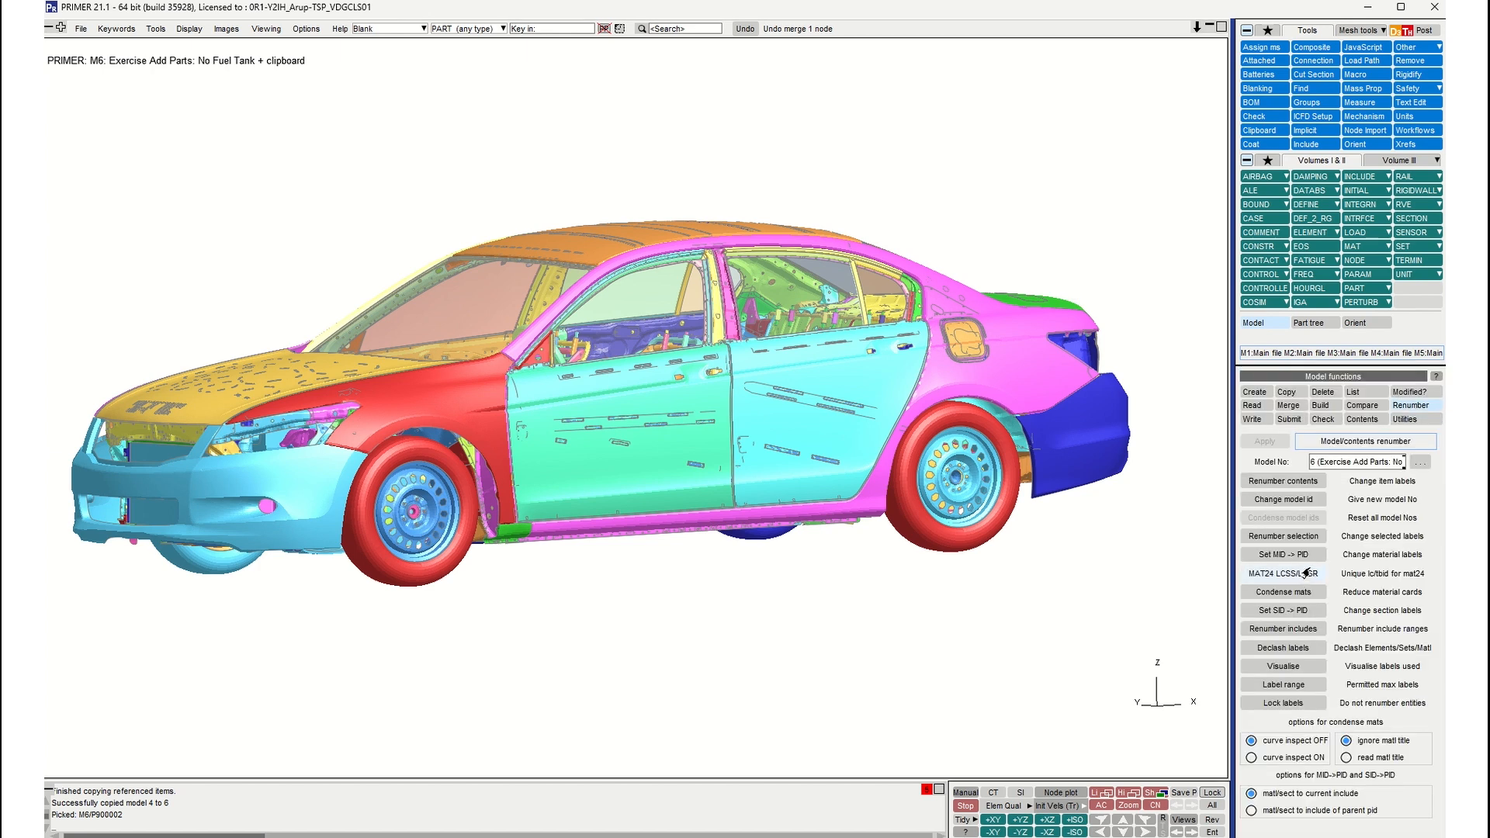
{"action": "left_click", "coordinate": [1285, 629]}
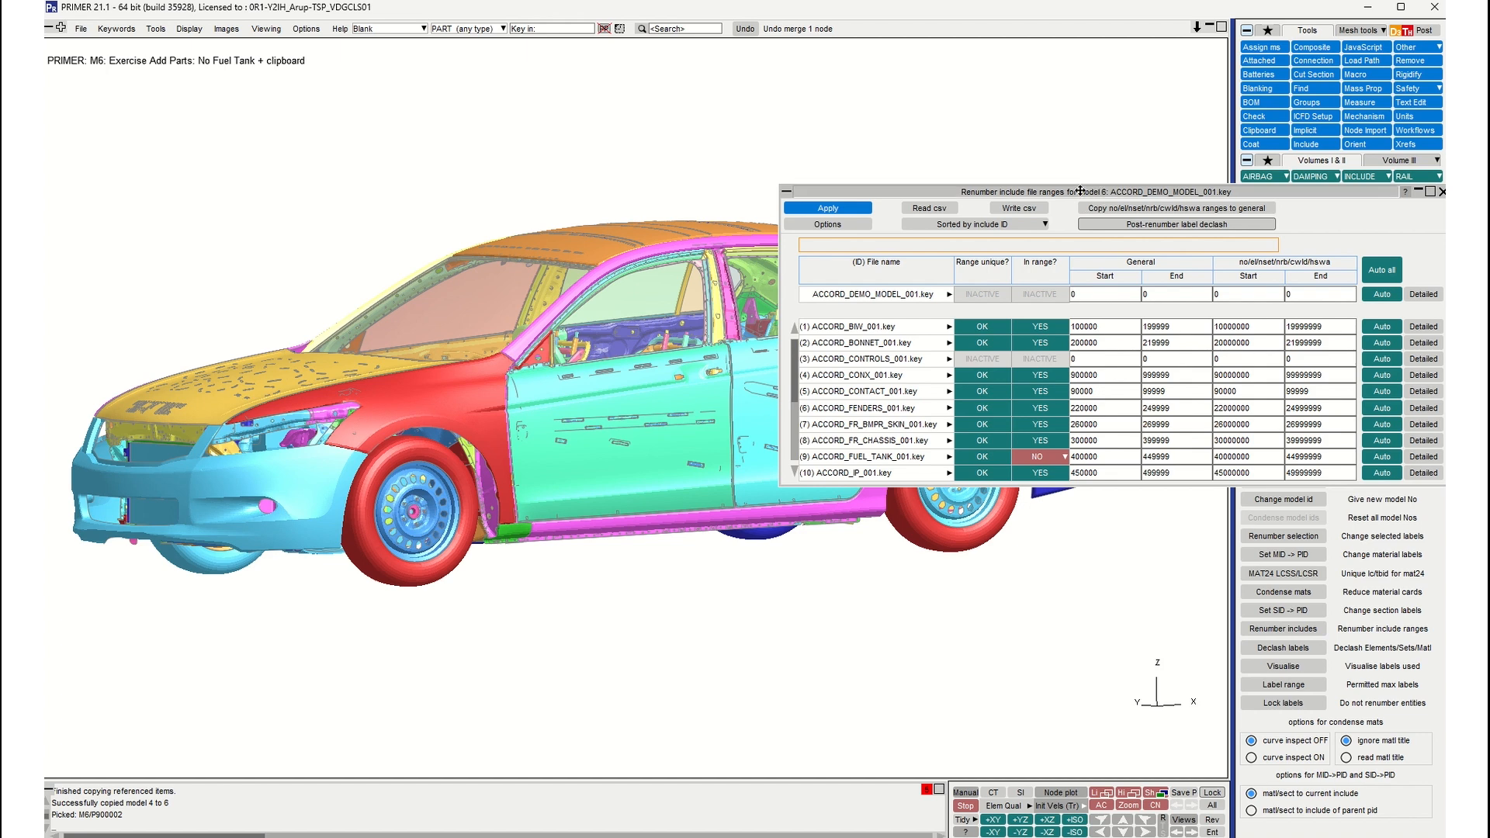
{"action": "left_click_drag", "start_coordinate": [1097, 193], "coordinate": [931, 116]}
{"action": "scroll", "coordinate": [890, 359], "scroll_direction": "down", "scroll_amount": 2}
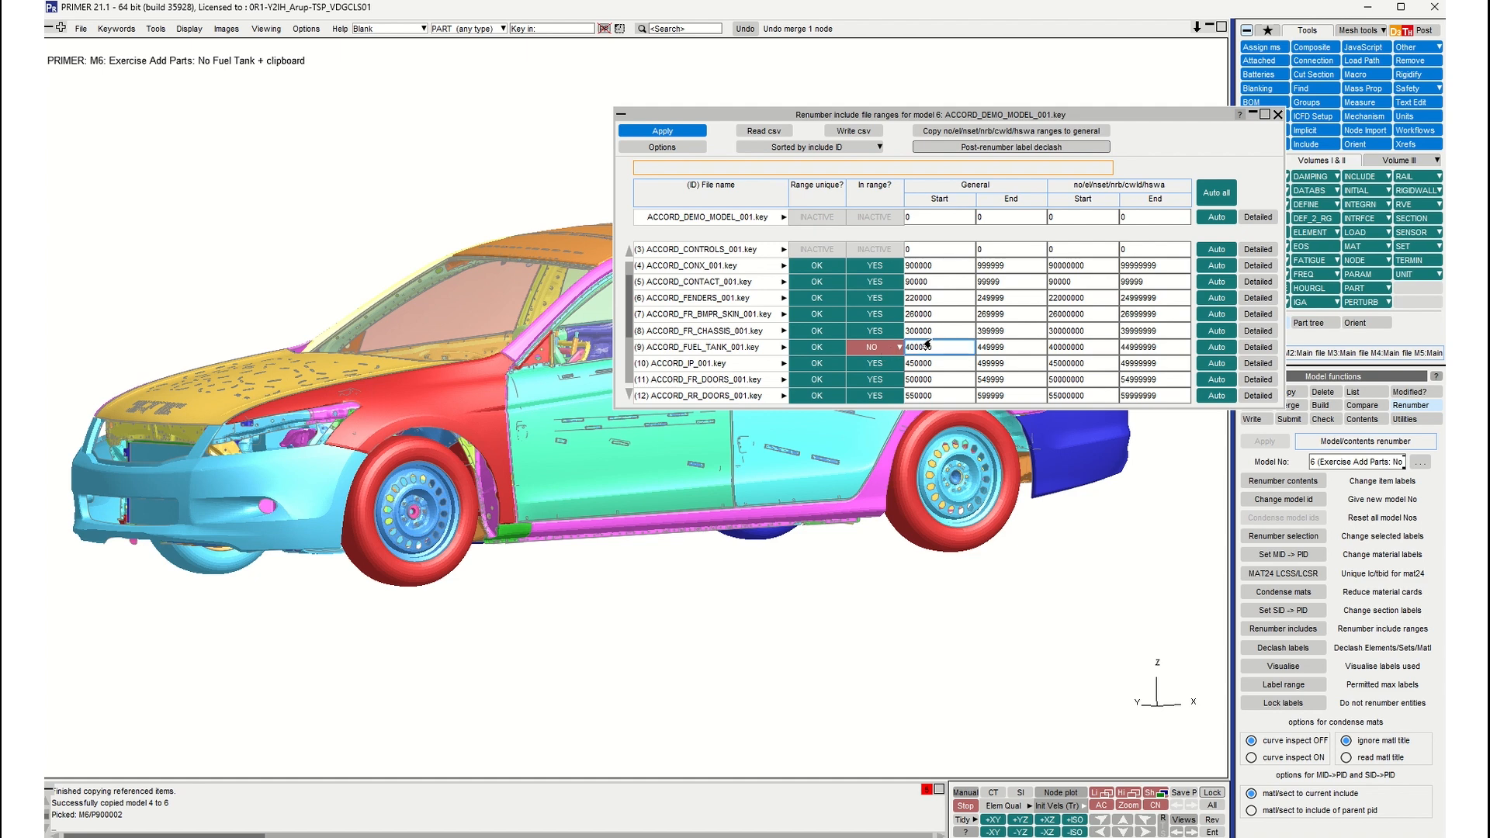
{"action": "left_click", "coordinate": [887, 353]}
{"action": "left_click", "coordinate": [872, 391]}
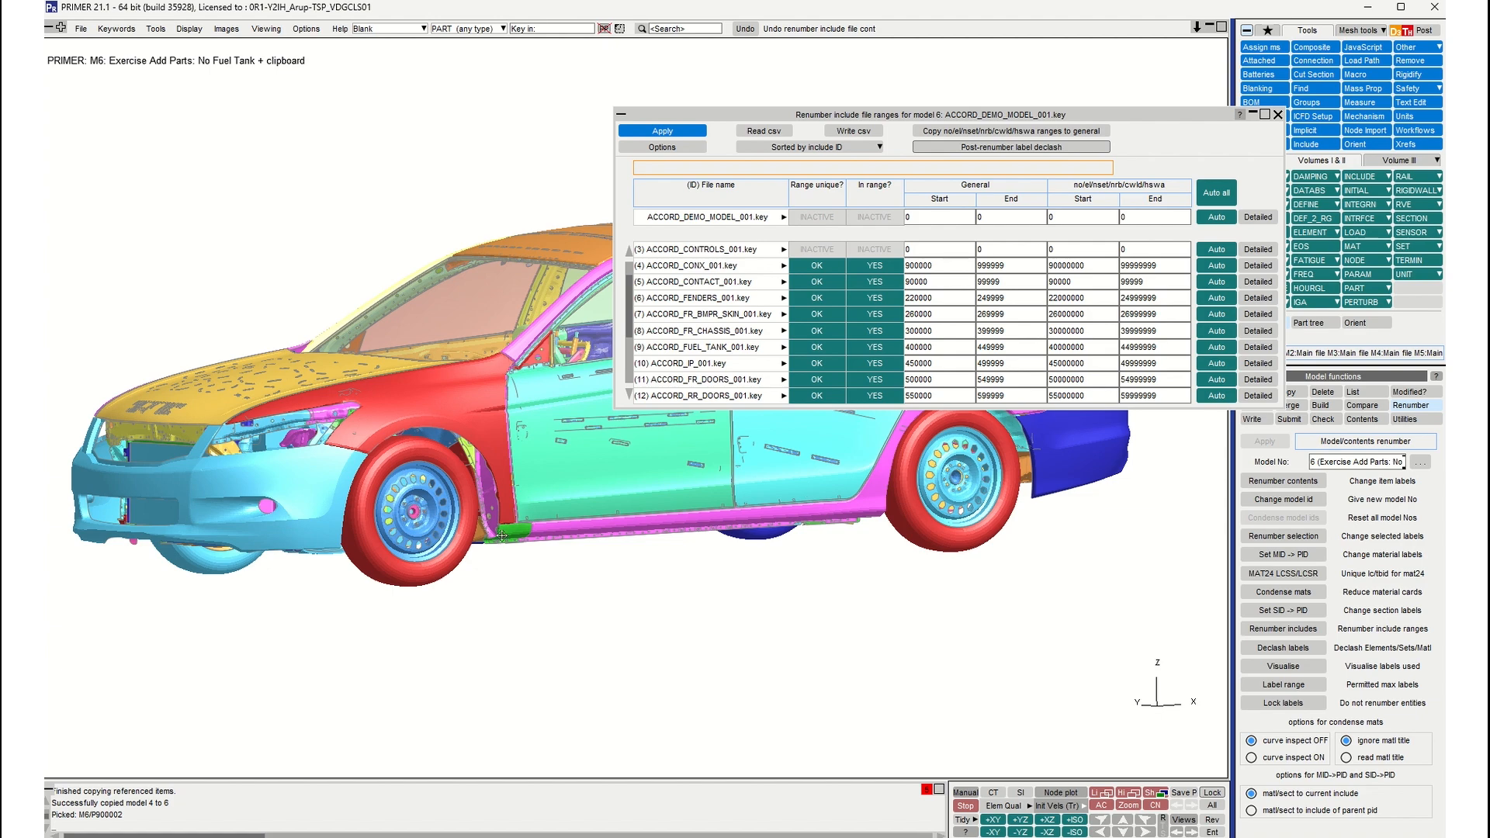
Step: Apply the include file range renumbering to model M6 and view the whole car with the filler panel
{"action": "middle_click_drag", "start_coordinate": [480, 548], "coordinate": [146, 551], "text": "shift"}
{"action": "left_click_drag", "start_coordinate": [666, 488], "coordinate": [675, 575], "text": "shift"}
{"action": "scroll", "coordinate": [669, 543], "scroll_direction": "up", "scroll_amount": 3}
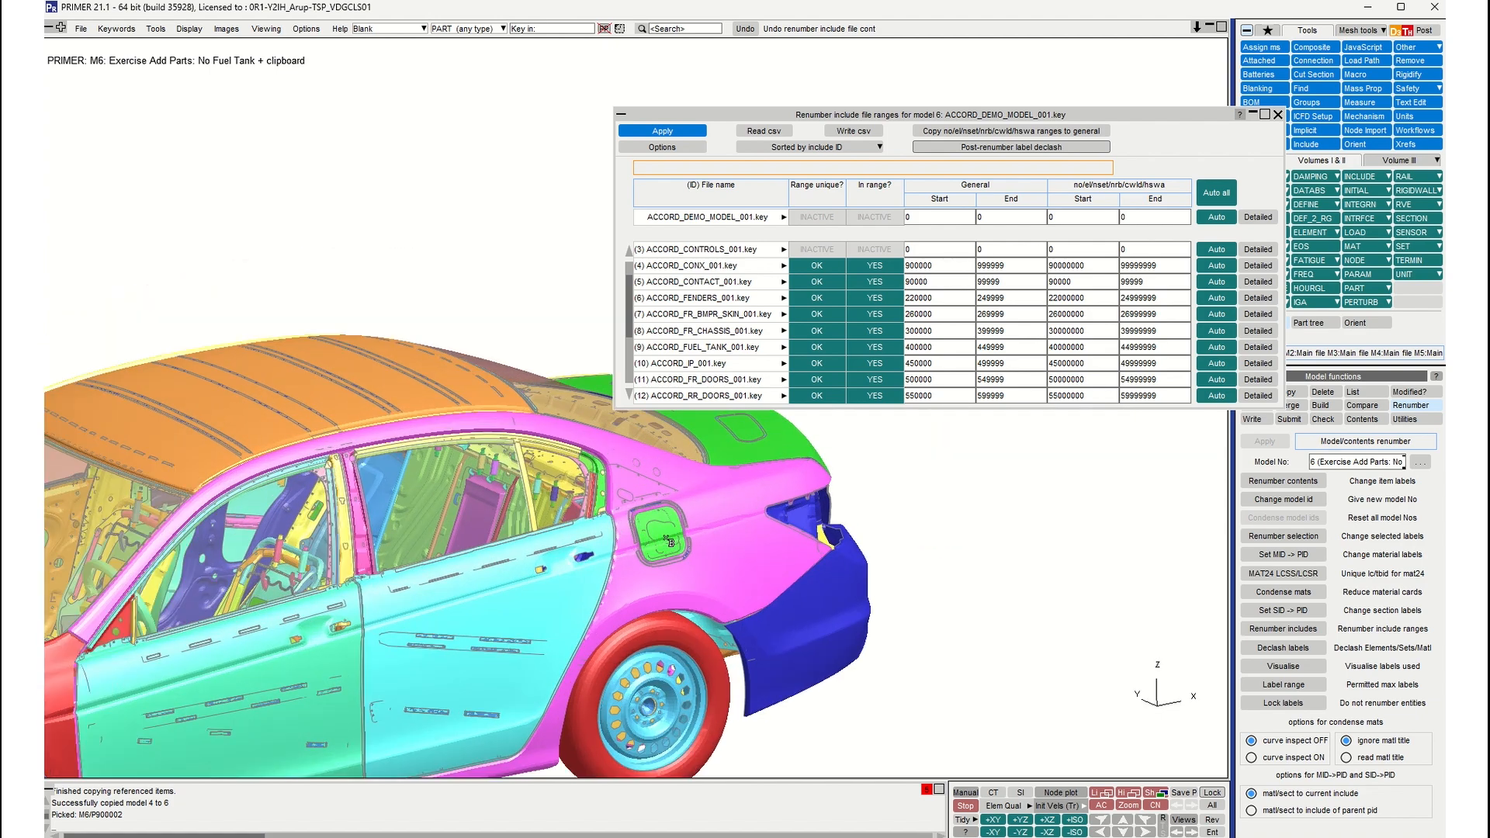
{"action": "scroll", "coordinate": [669, 544], "scroll_direction": "up", "scroll_amount": 1}
{"action": "left_click", "coordinate": [679, 132]}
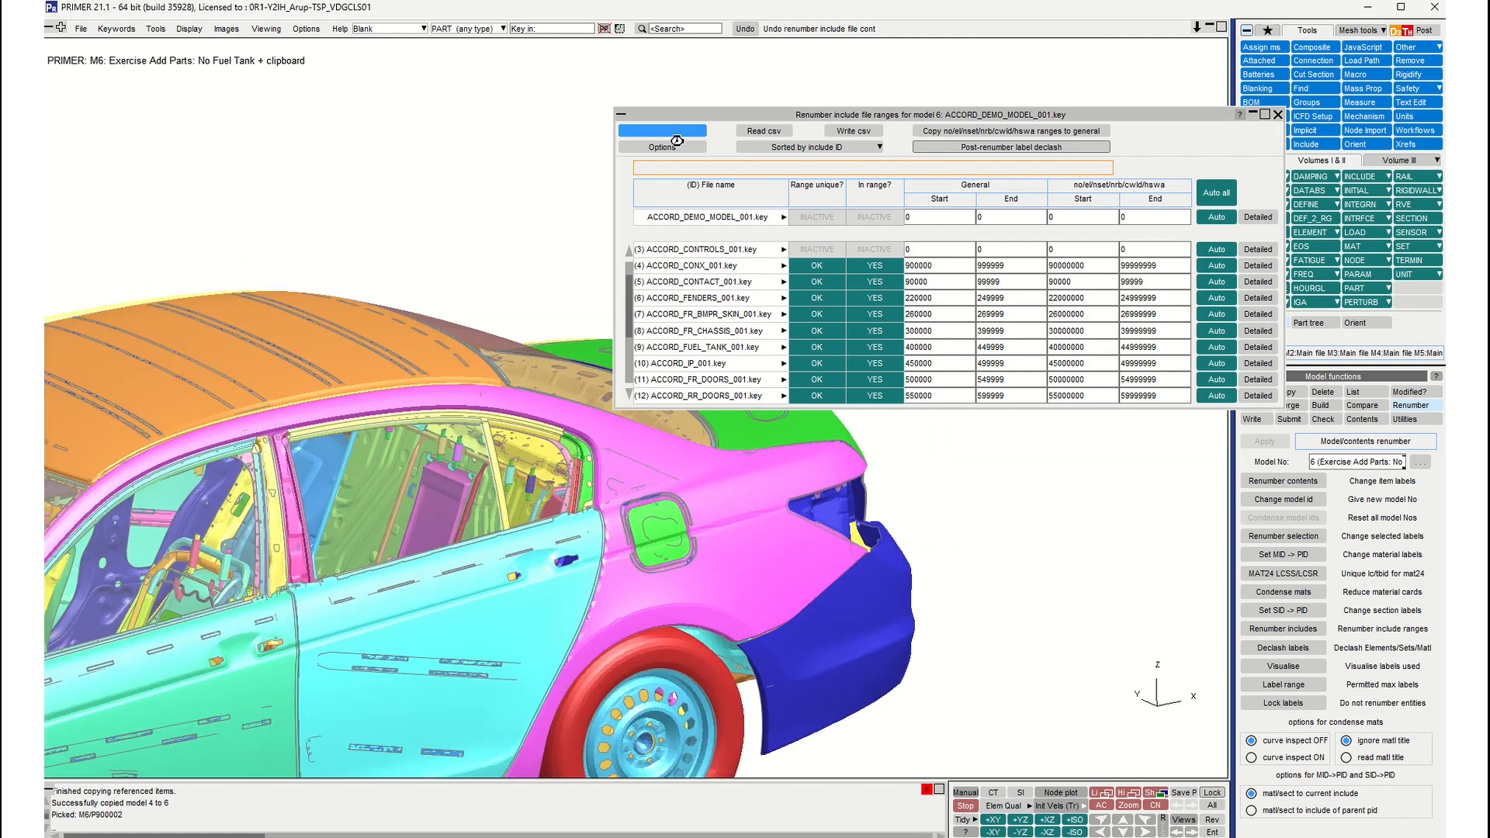
{"action": "left_click", "coordinate": [351, 249]}
{"action": "middle_click_drag", "start_coordinate": [440, 314], "coordinate": [757, 229], "text": "shift"}
{"action": "scroll", "coordinate": [669, 133], "scroll_direction": "down", "scroll_amount": 6}
{"action": "mouse_move", "coordinate": [621, 291]}
{"action": "left_mouse_down", "text": "shift"}
{"action": "mouse_move", "coordinate": [719, 246]}
{"action": "mouse_move", "coordinate": [617, 303]}
{"action": "mouse_move", "coordinate": [646, 295]}
{"action": "left_mouse_up", "text": "shift"}
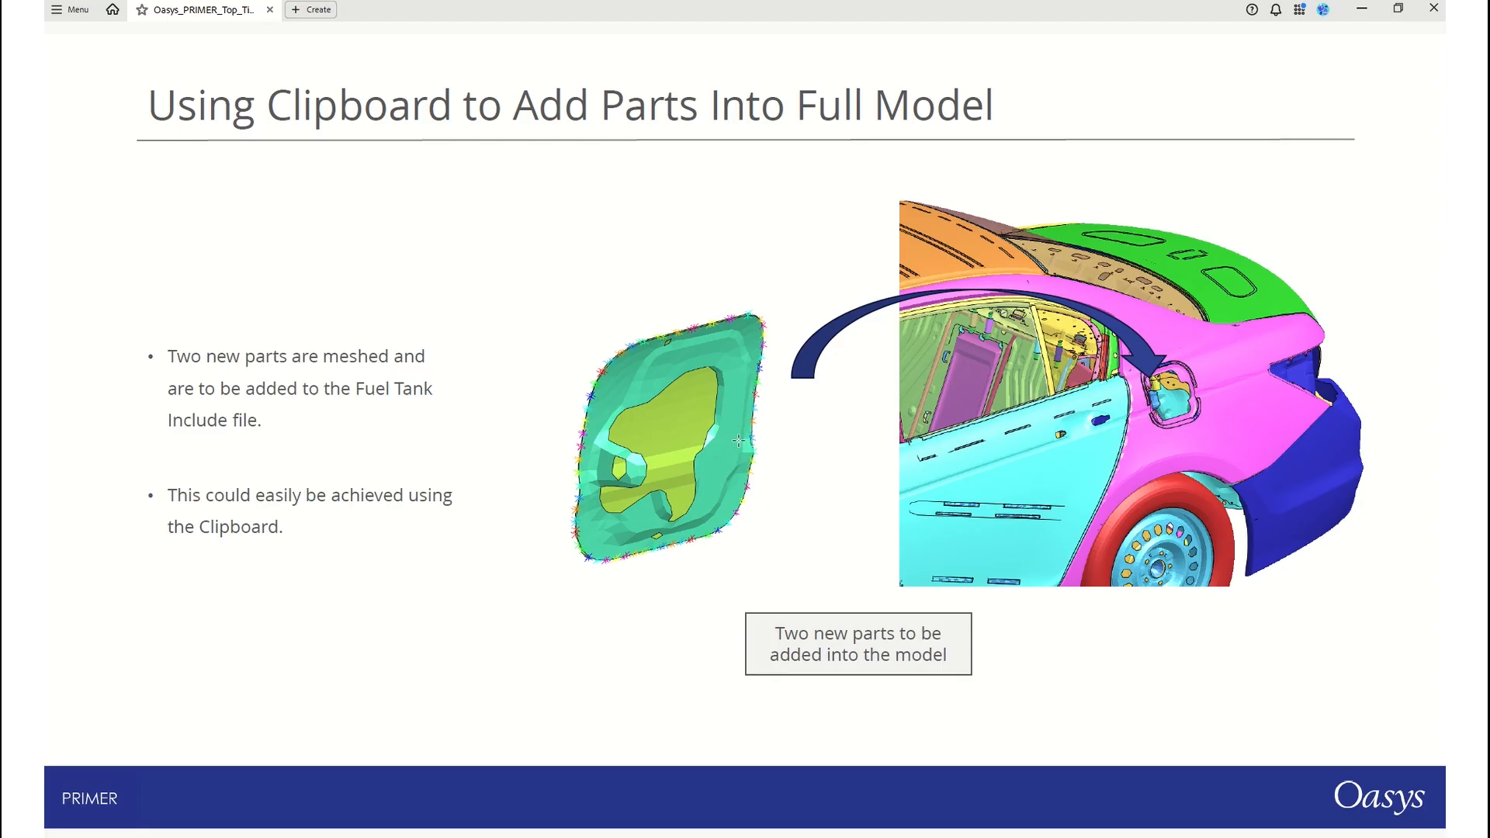
{"action": "key", "text": "Right"}
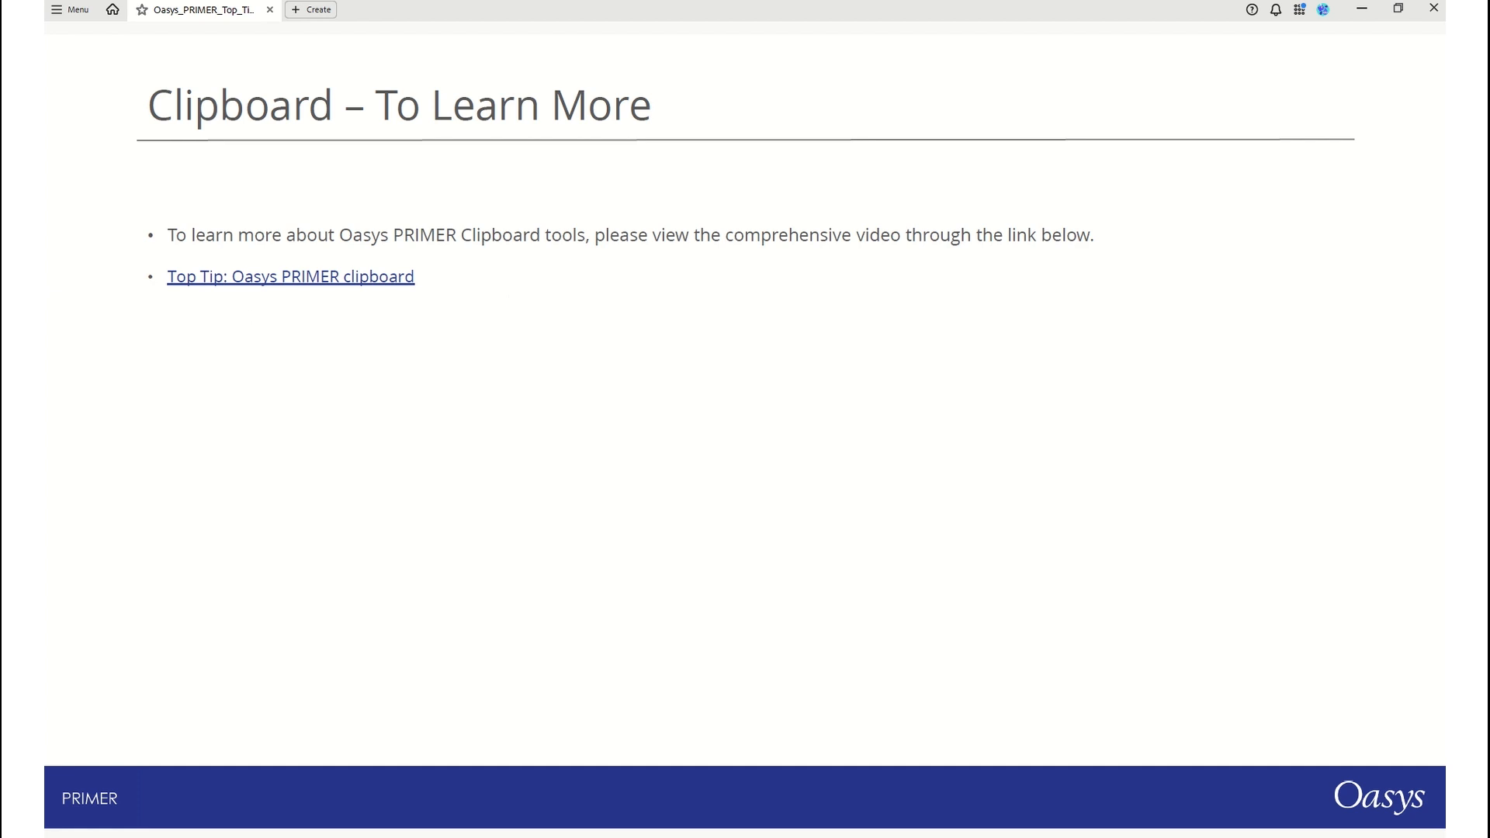
{"action": "scroll", "coordinate": [876, 455], "scroll_direction": "down", "scroll_amount": 1}
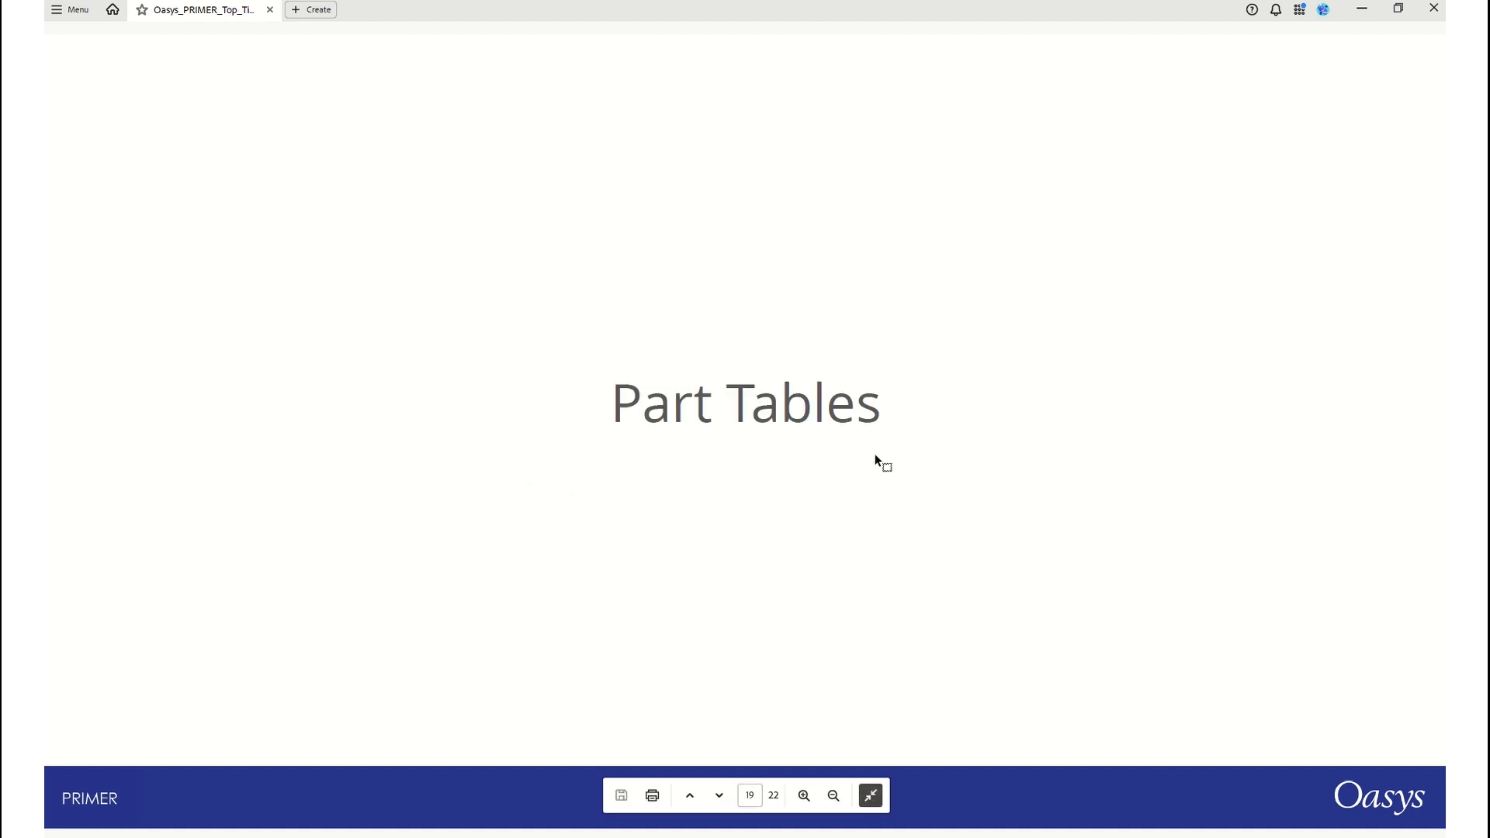
{"action": "scroll", "coordinate": [874, 453], "scroll_direction": "down", "scroll_amount": 1}
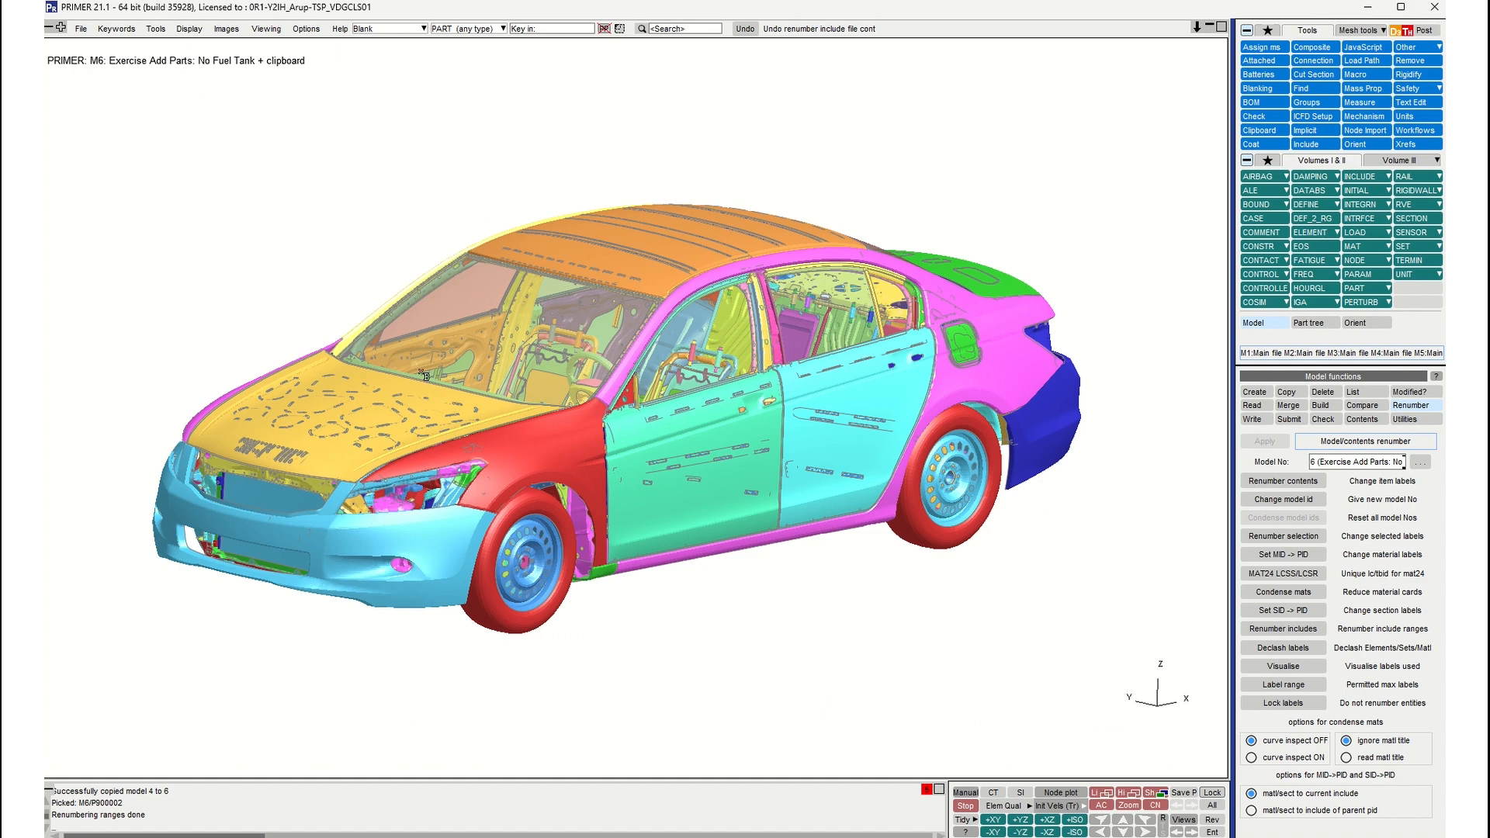
Step: Isolate the bonnet include file of model M6 using include-level picking, and restore picking to parts of any type
{"action": "left_click", "coordinate": [467, 29]}
{"action": "left_click", "coordinate": [474, 189]}
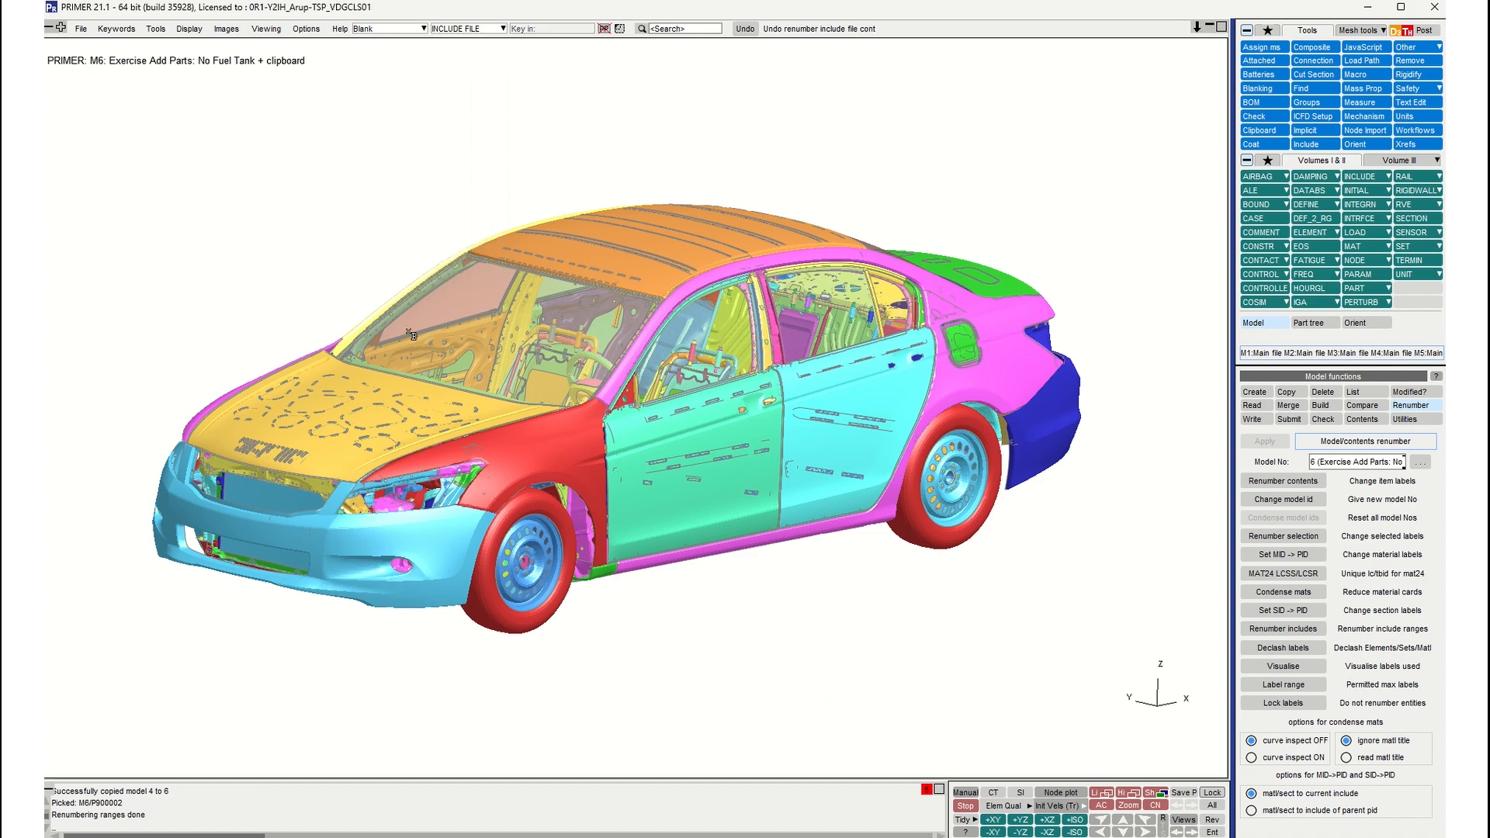
{"action": "right_click", "coordinate": [359, 394]}
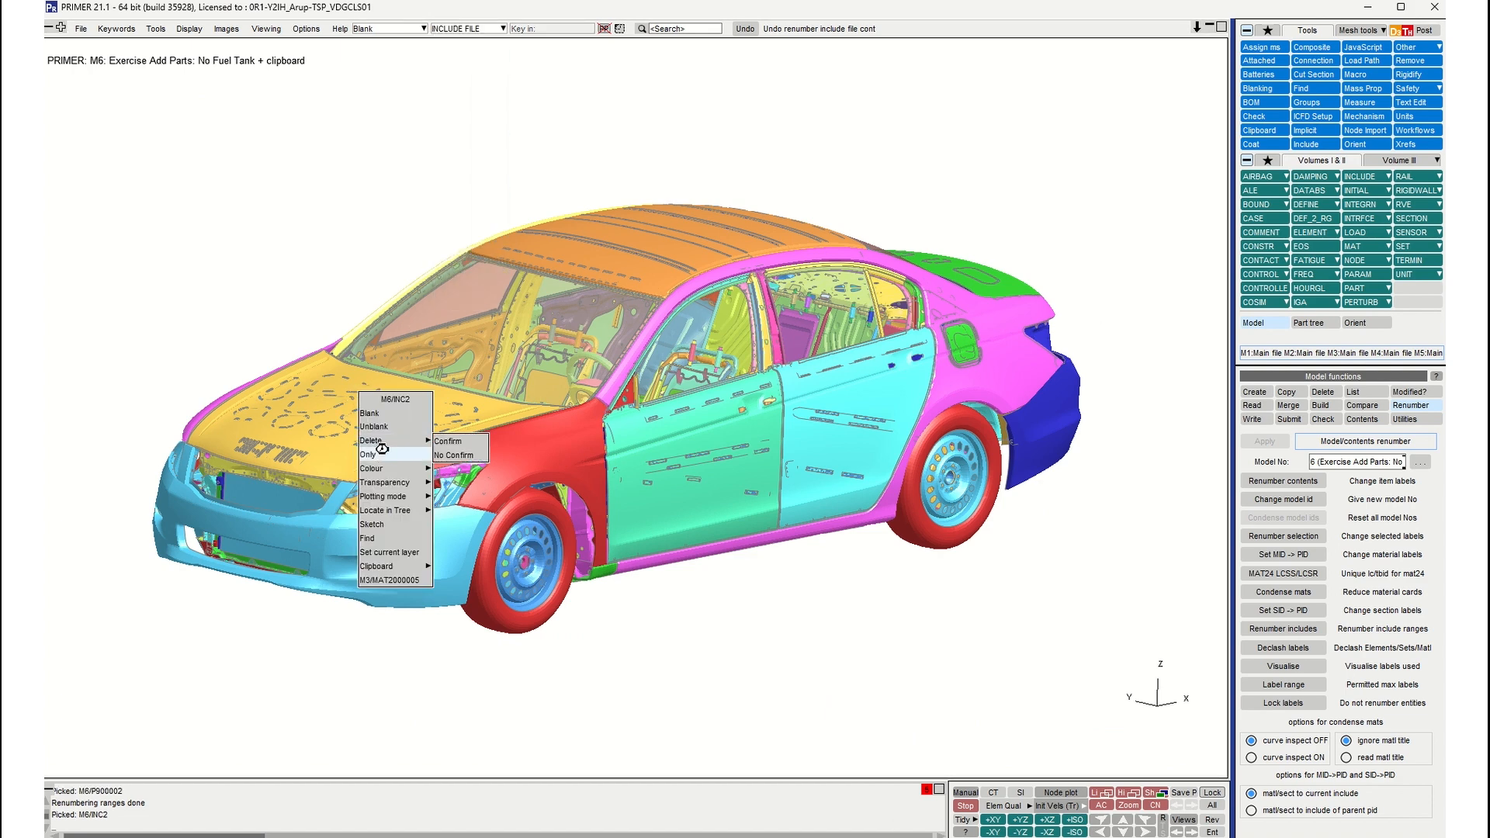
{"action": "left_click", "coordinate": [382, 451]}
{"action": "key", "text": "a"}
{"action": "left_click", "coordinate": [468, 30]}
{"action": "left_click", "coordinate": [466, 42]}
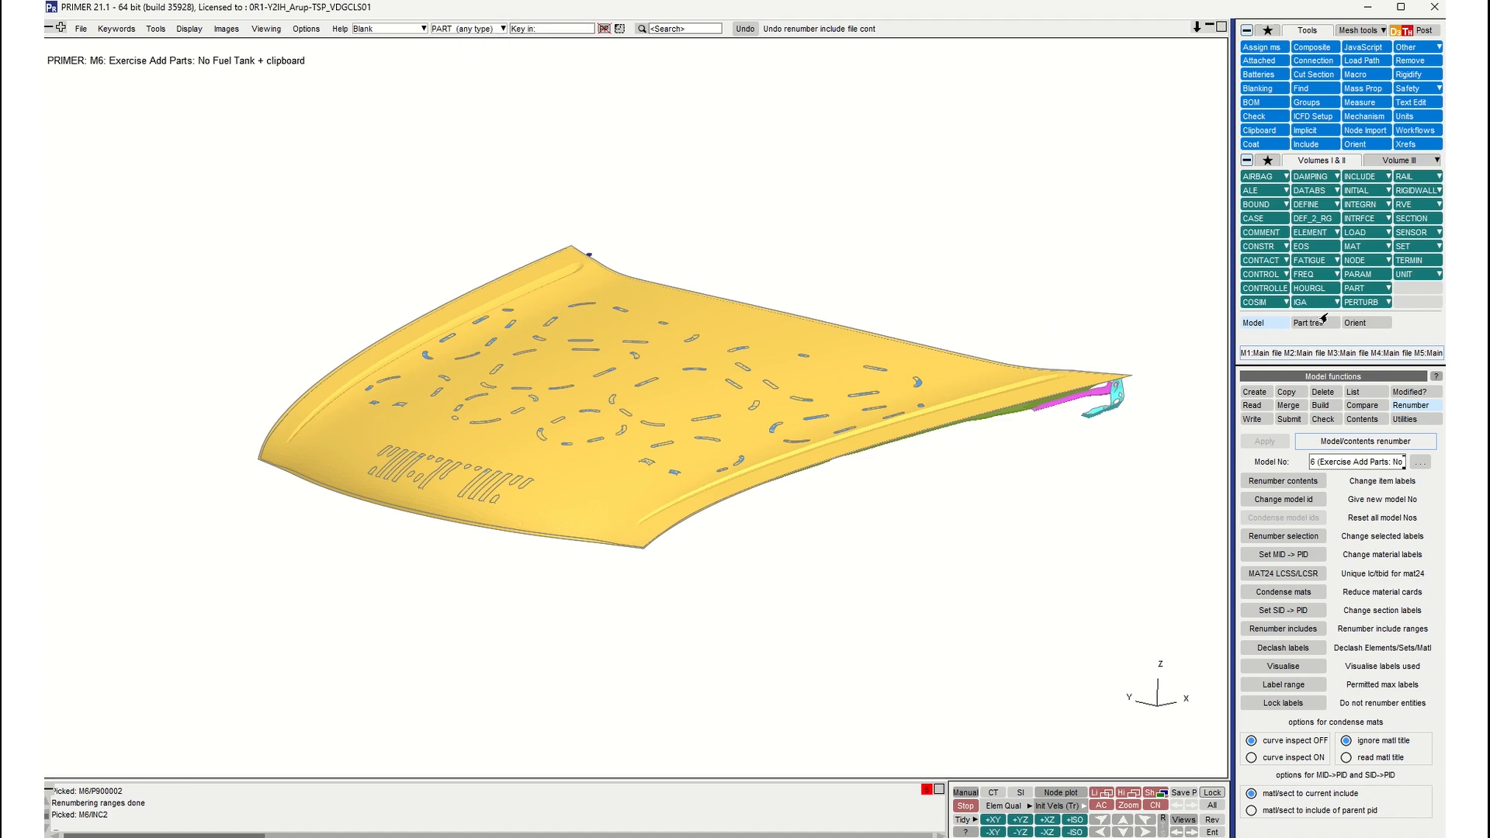
Step: Open the PART keyword editor for model M6, listing only the visible bonnet parts in single row format
{"action": "left_click", "coordinate": [1353, 290]}
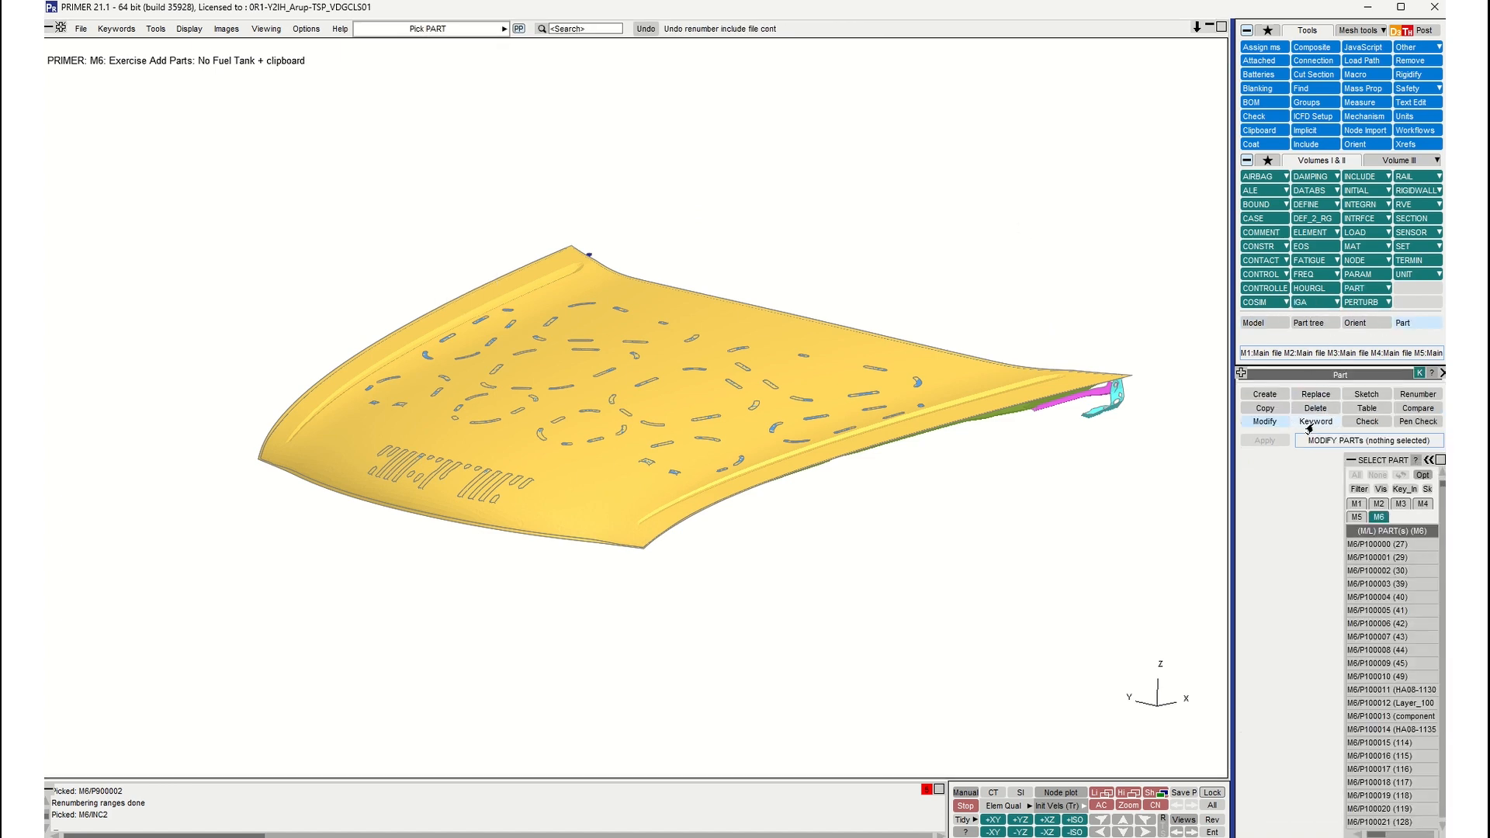
{"action": "left_click", "coordinate": [1316, 422]}
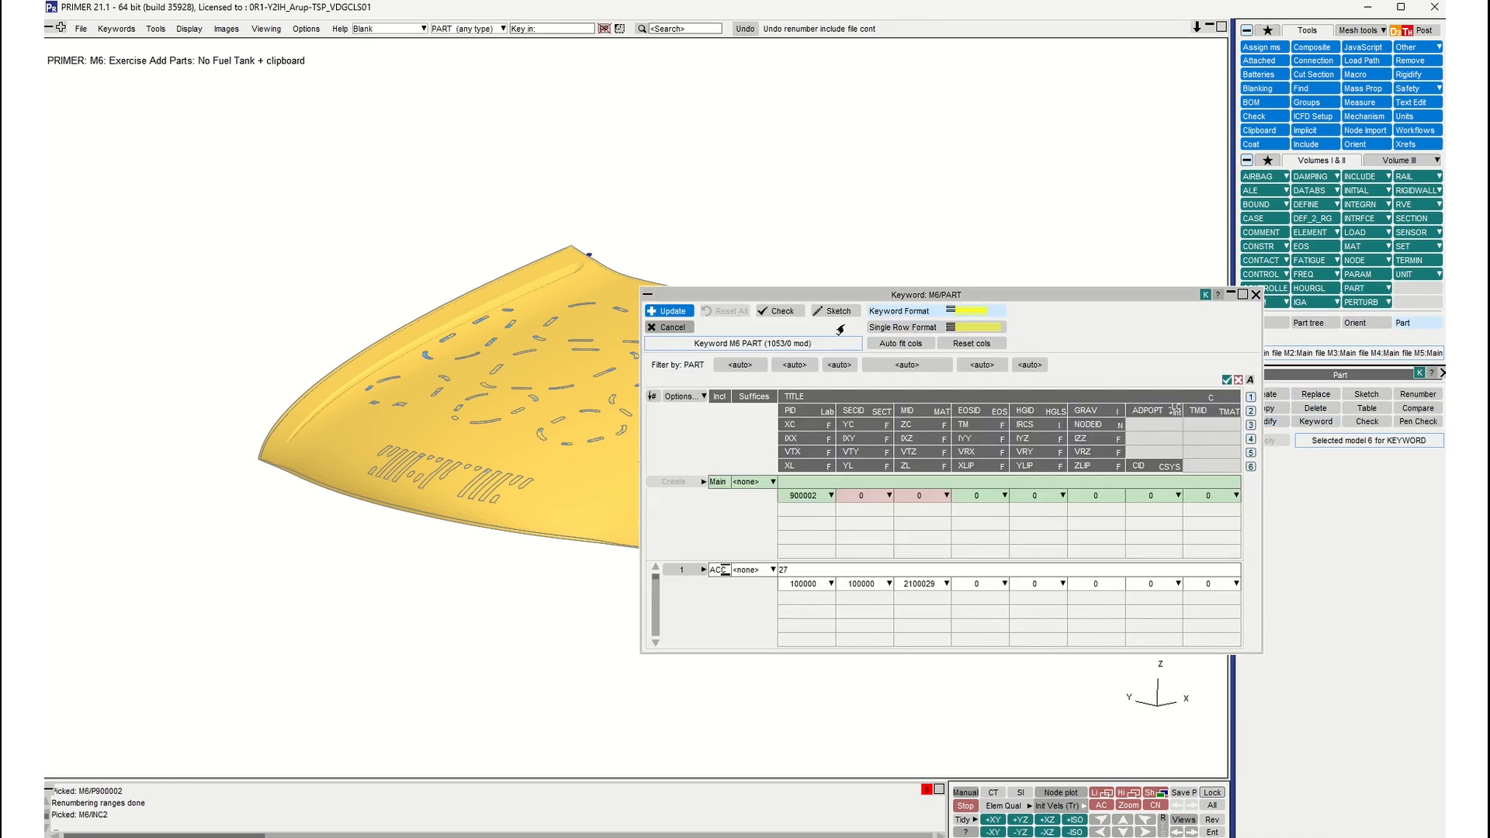
{"action": "left_click", "coordinate": [686, 397]}
{"action": "left_click", "coordinate": [690, 470]}
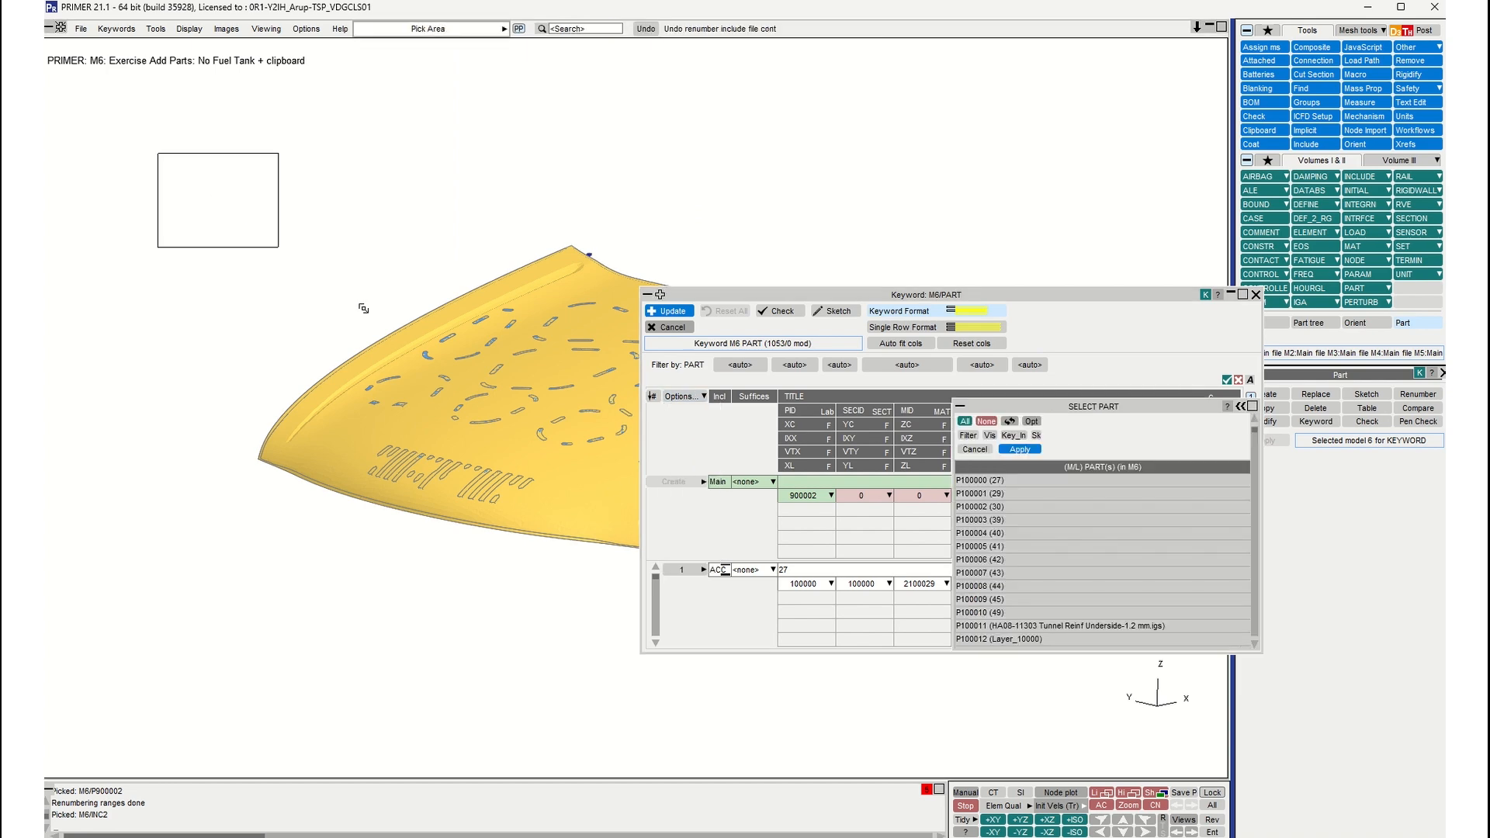
{"action": "left_click", "coordinate": [1019, 450]}
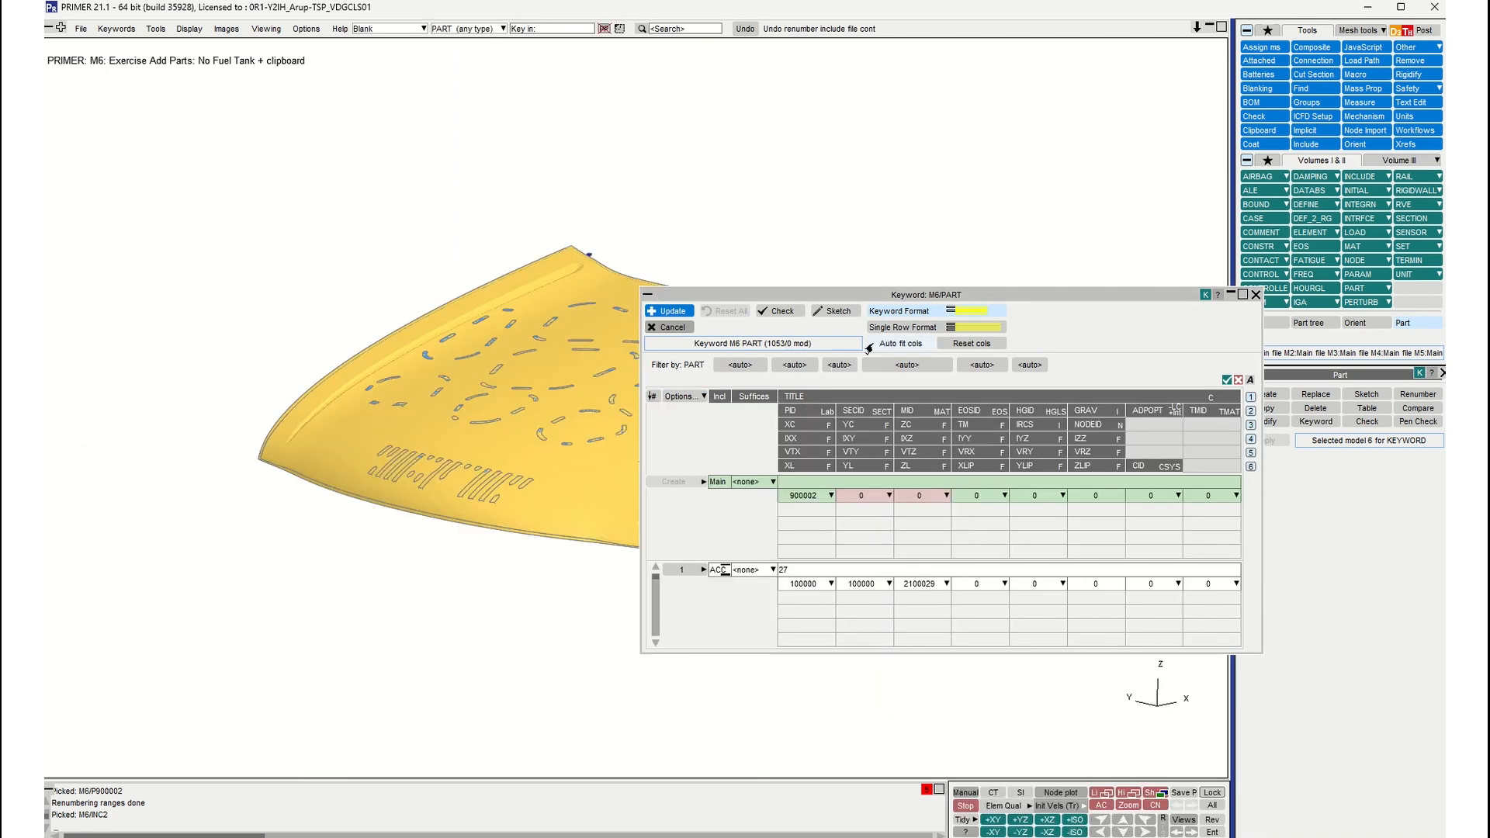
{"action": "left_click", "coordinate": [683, 397]}
{"action": "left_click", "coordinate": [691, 497]}
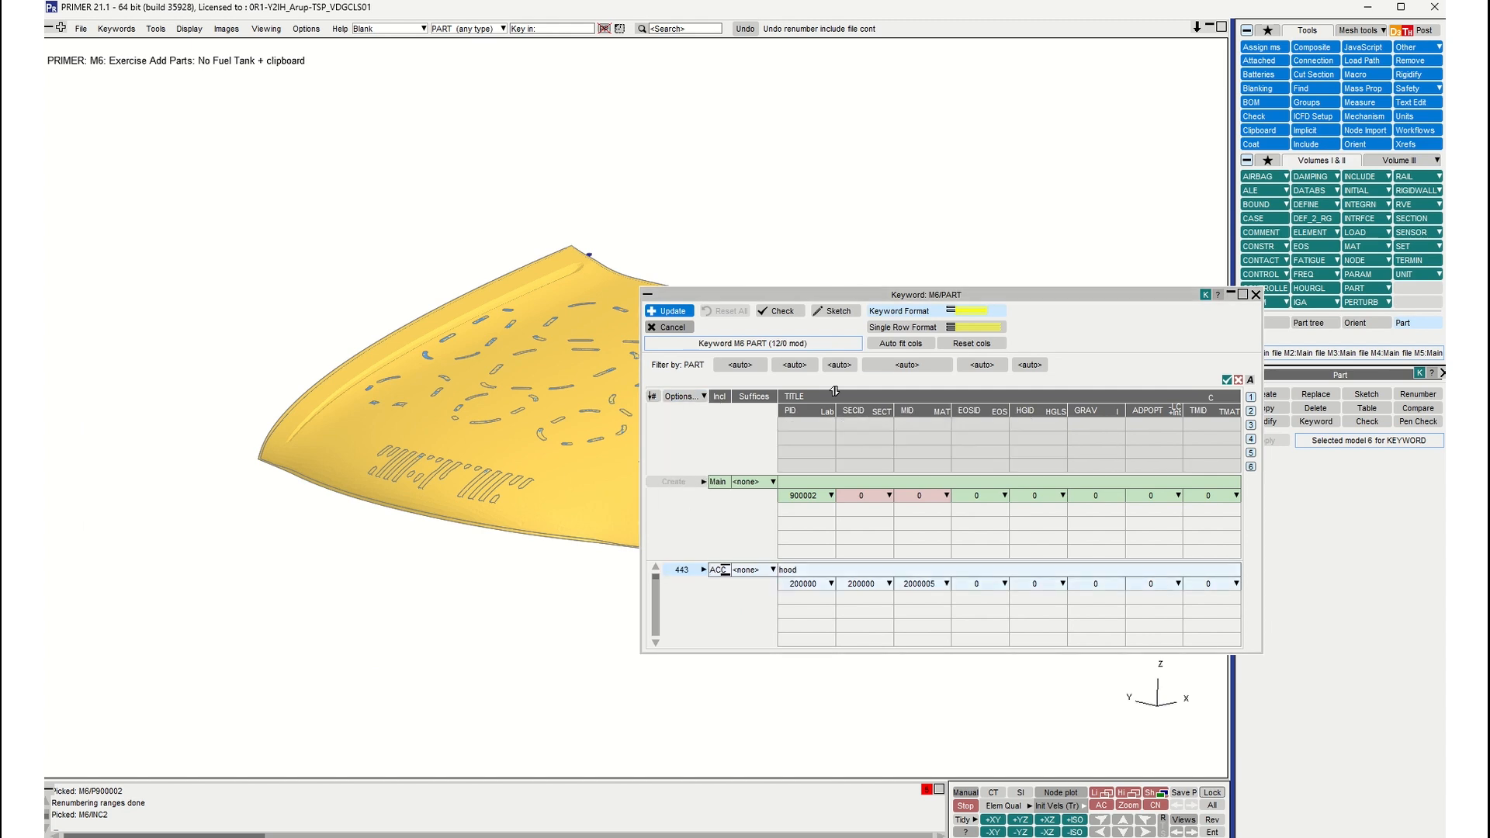
{"action": "left_click", "coordinate": [922, 329]}
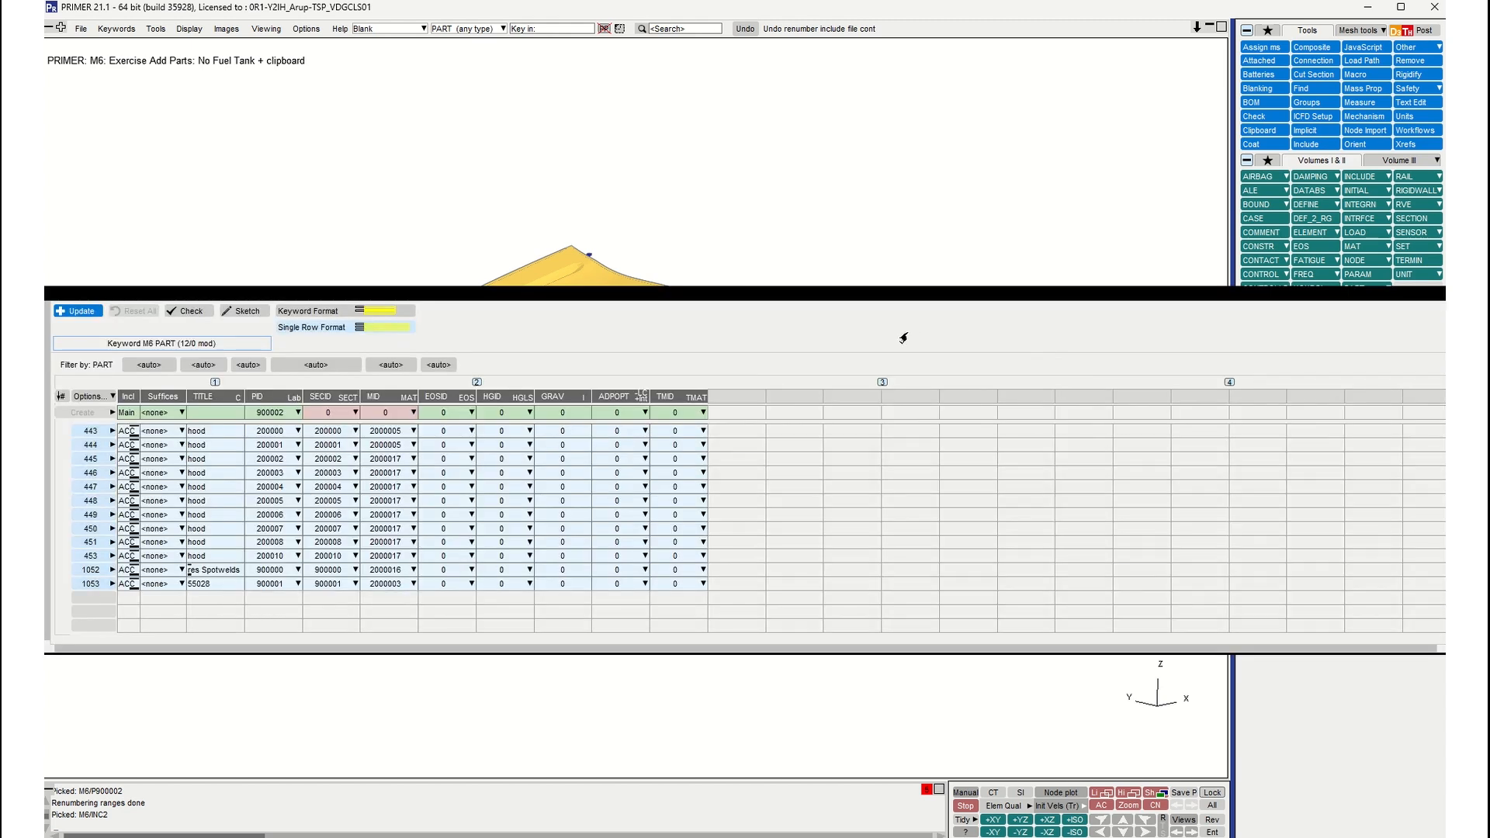
Step: Review the part and section IDs of the listed bonnet parts and close the keyword editor
{"action": "left_click", "coordinate": [271, 432]}
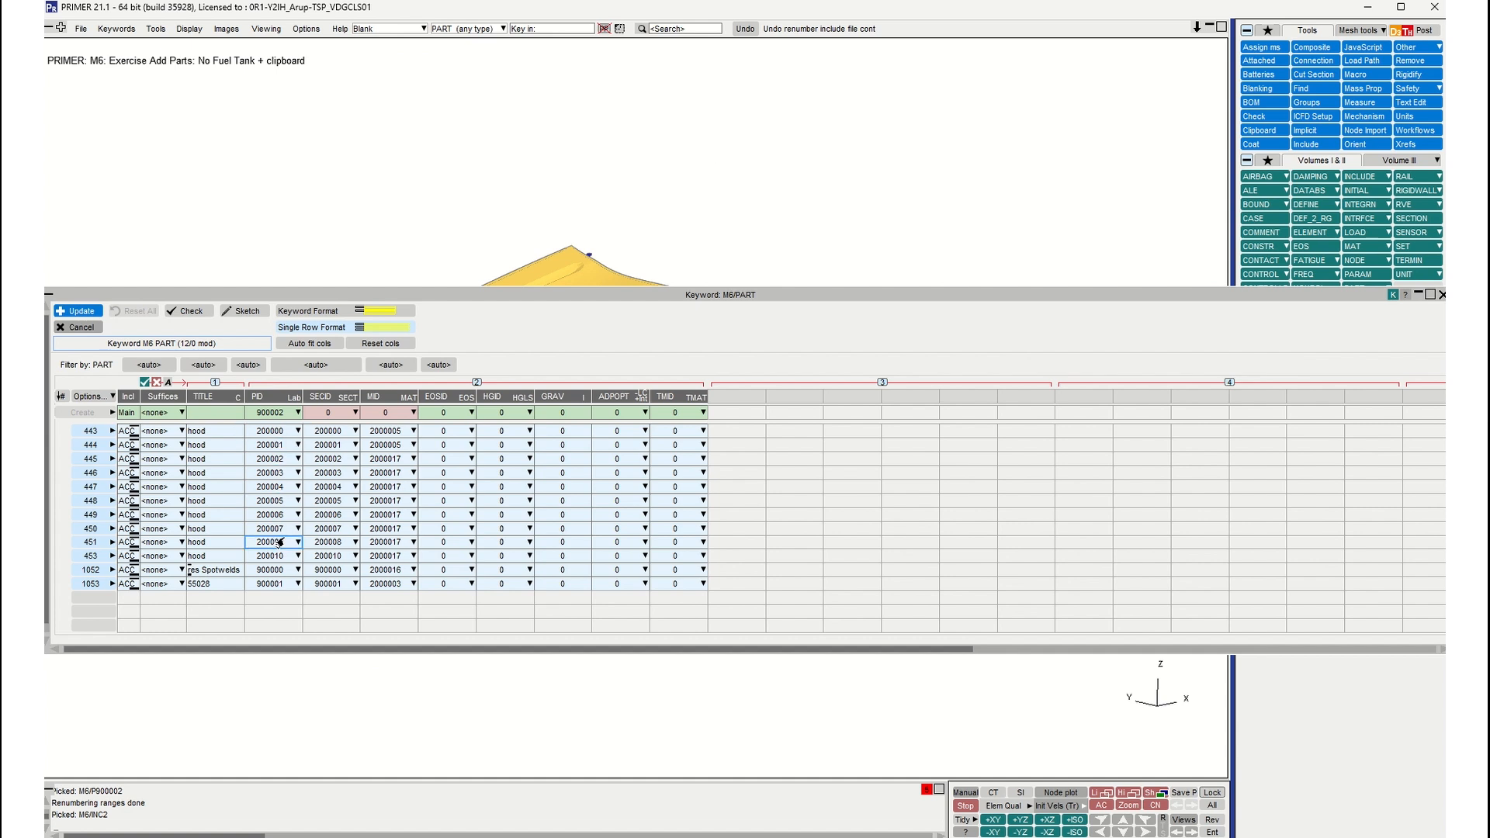
{"action": "left_click", "coordinate": [326, 432]}
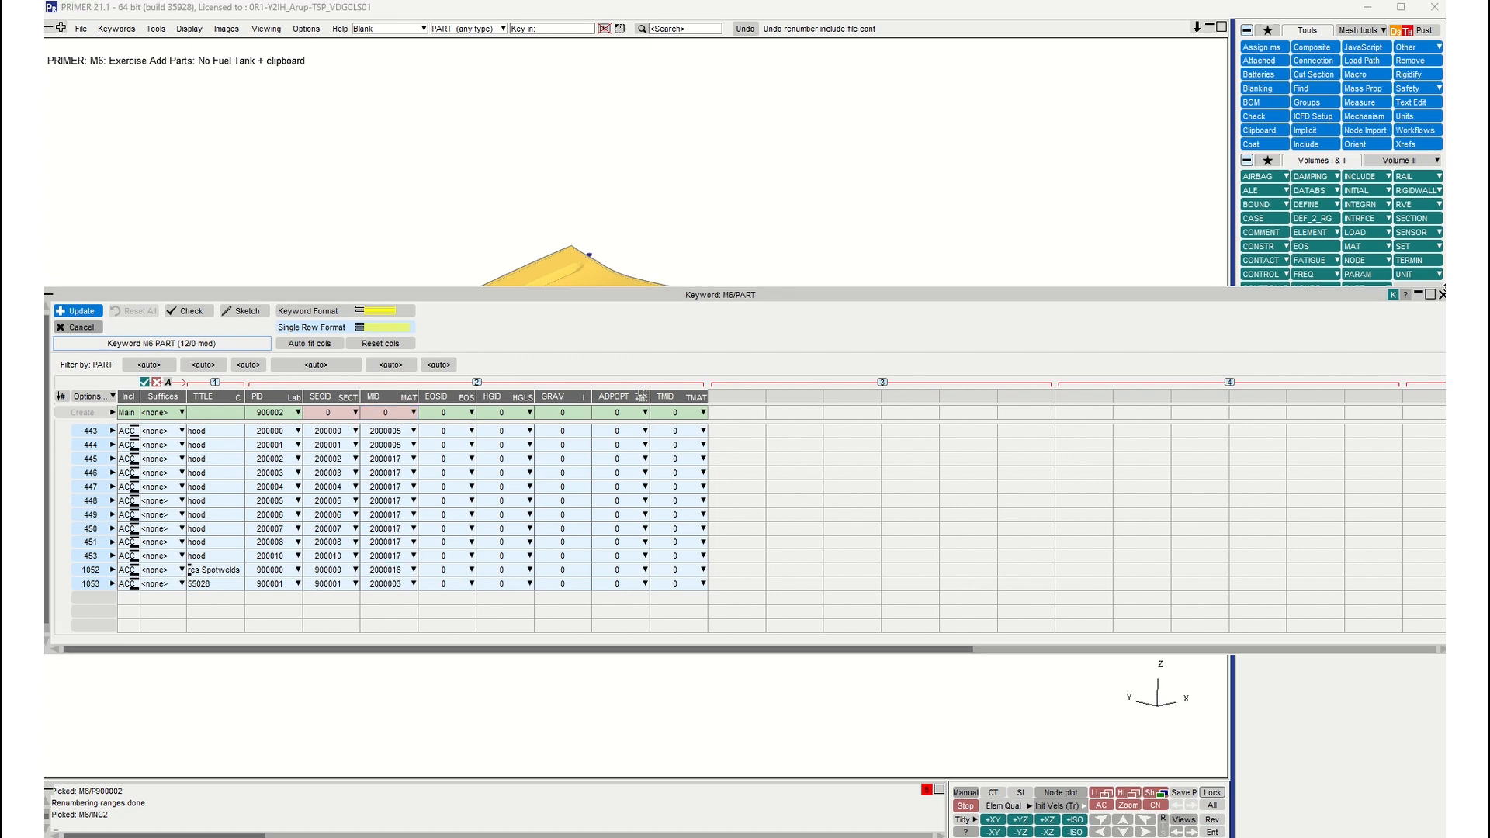
{"action": "left_click", "coordinate": [1442, 295]}
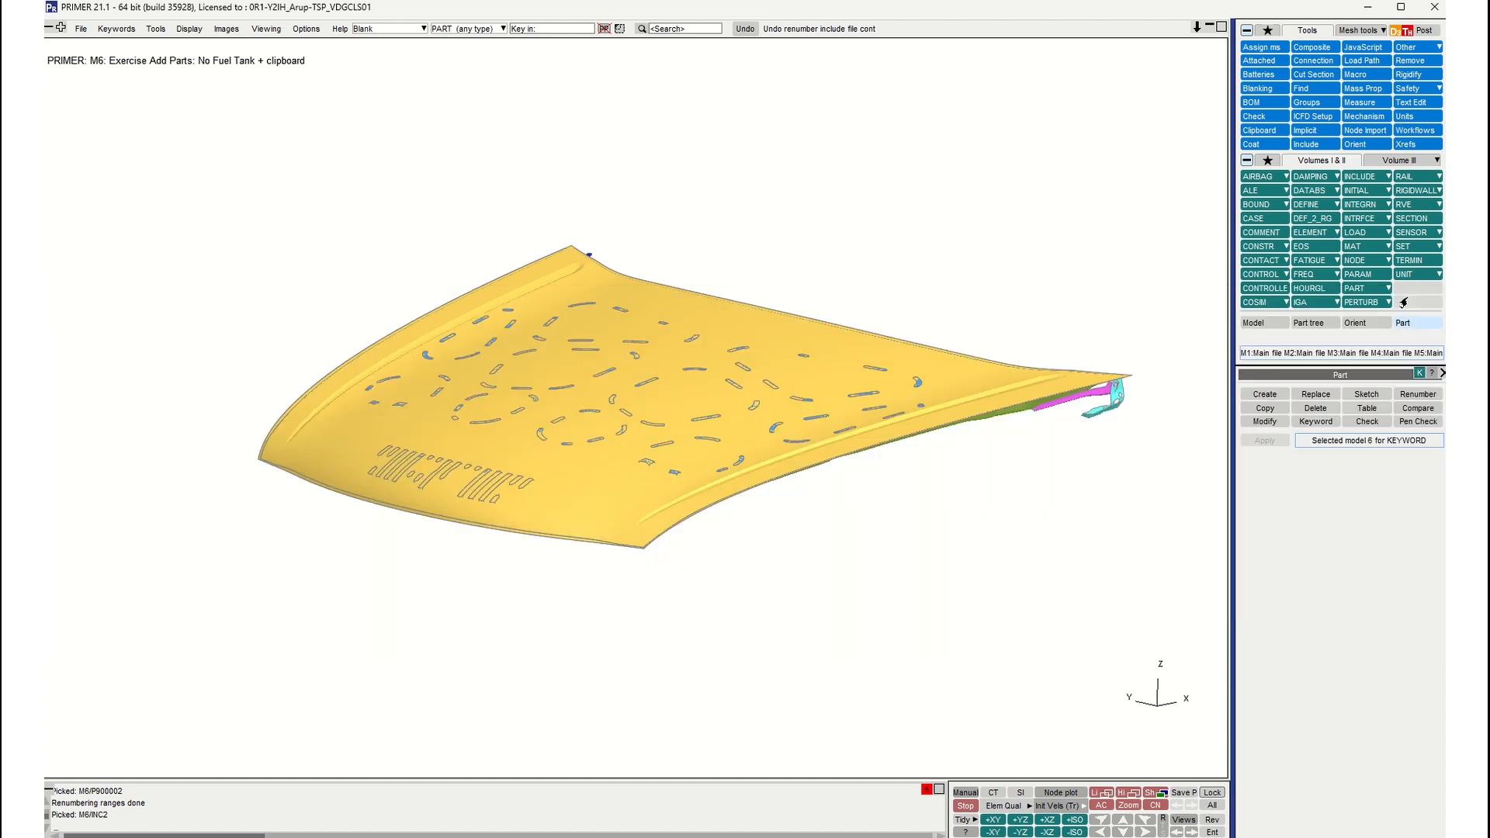
Step: Open a part table of all visible parts and widen it to show its columns clearly
{"action": "left_click", "coordinate": [1369, 409]}
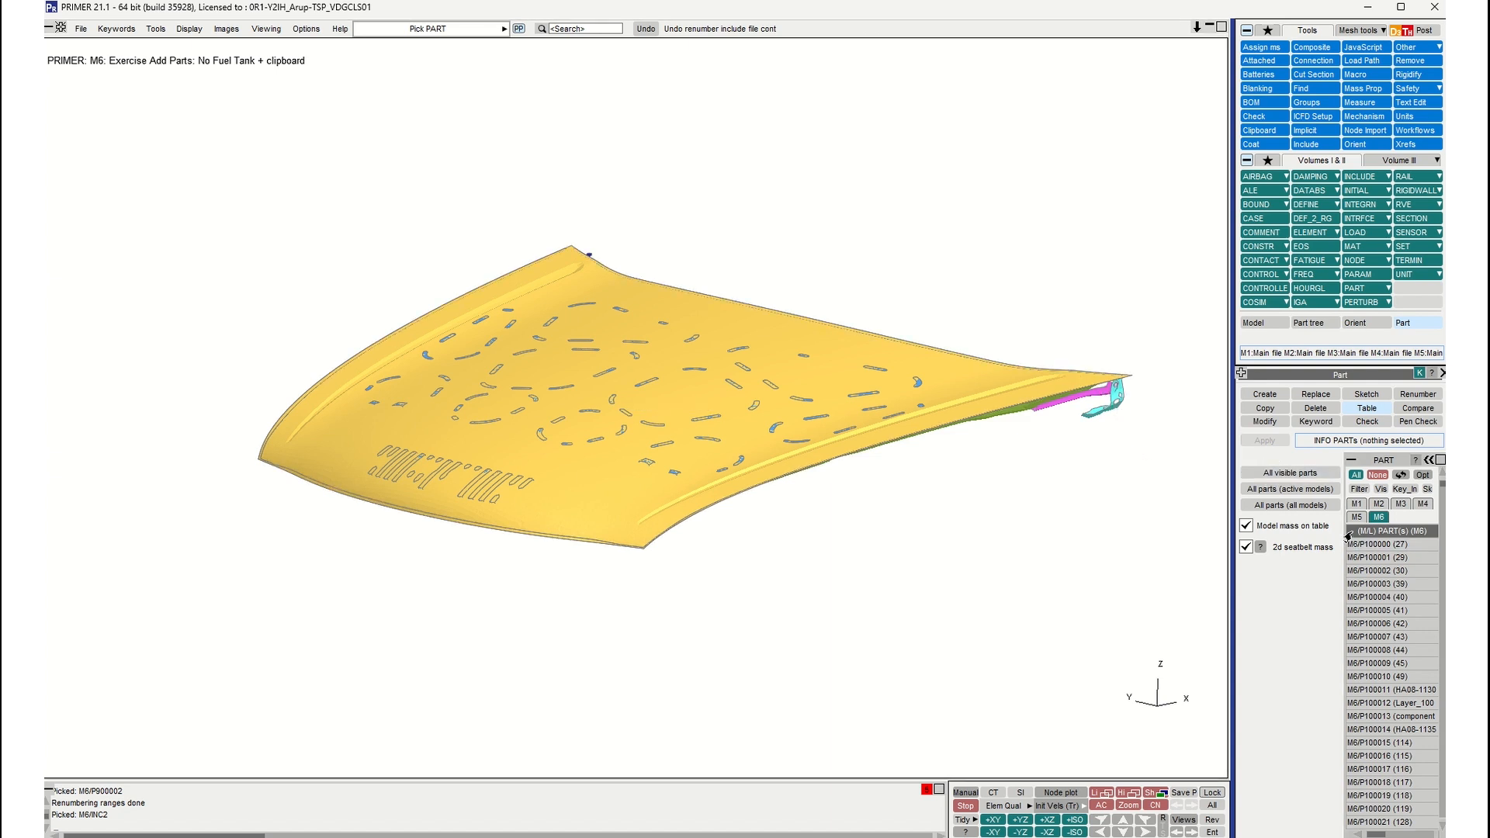
{"action": "mouse_move", "coordinate": [1352, 534]}
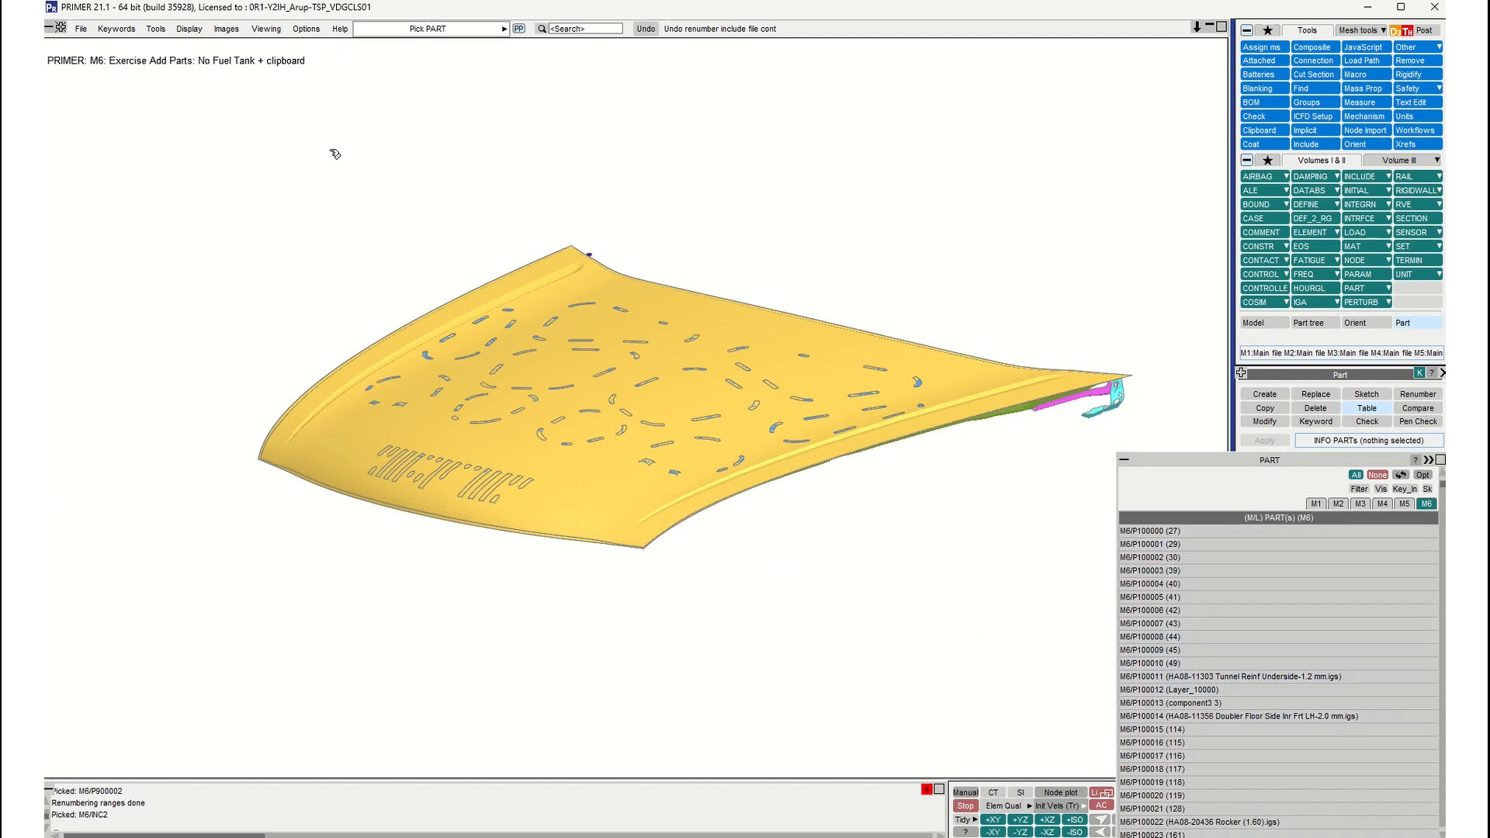
{"action": "left_click", "coordinate": [1381, 489]}
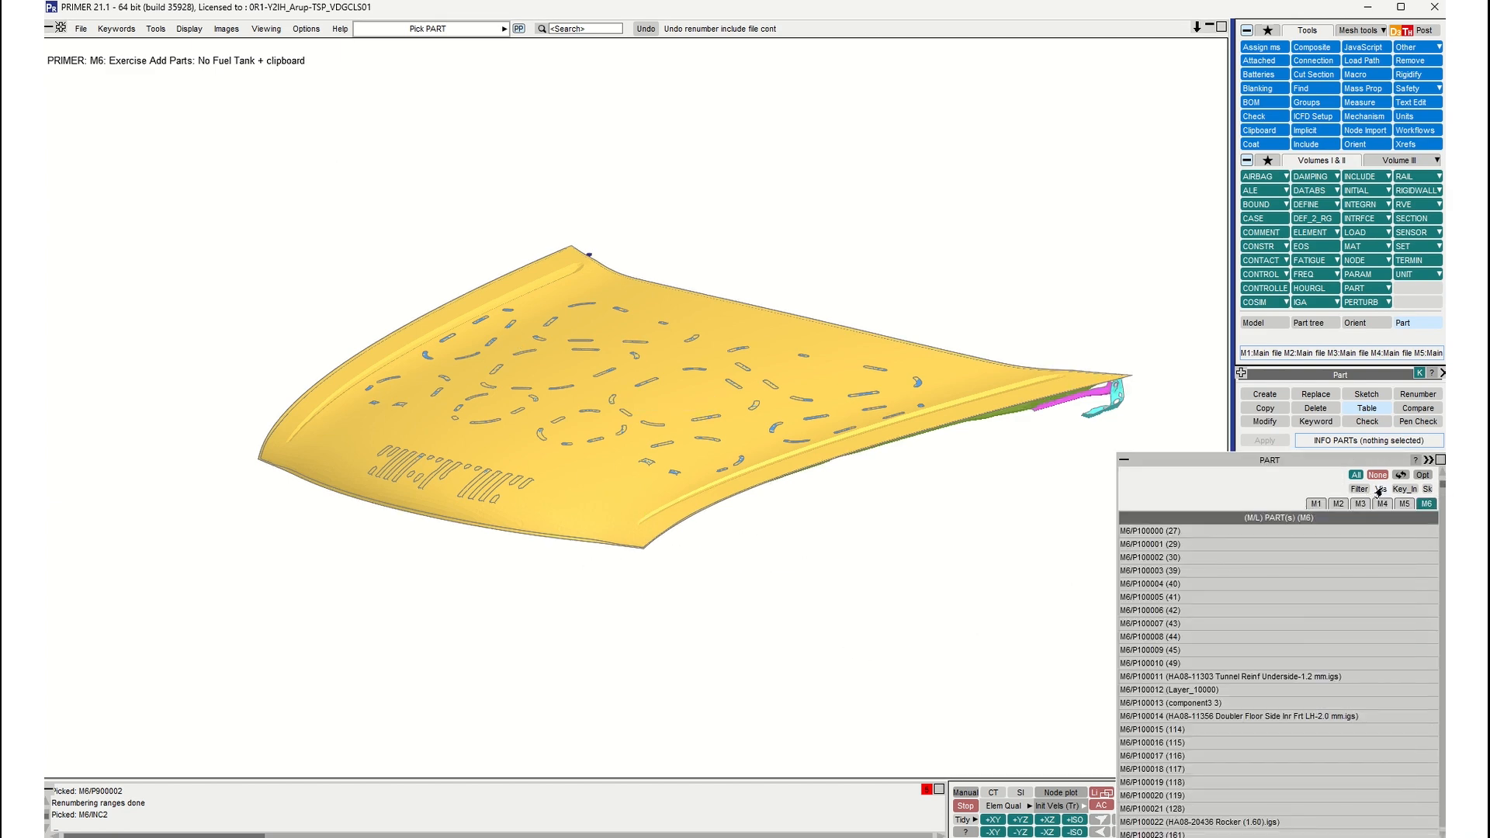
{"action": "left_click", "coordinate": [1334, 461]}
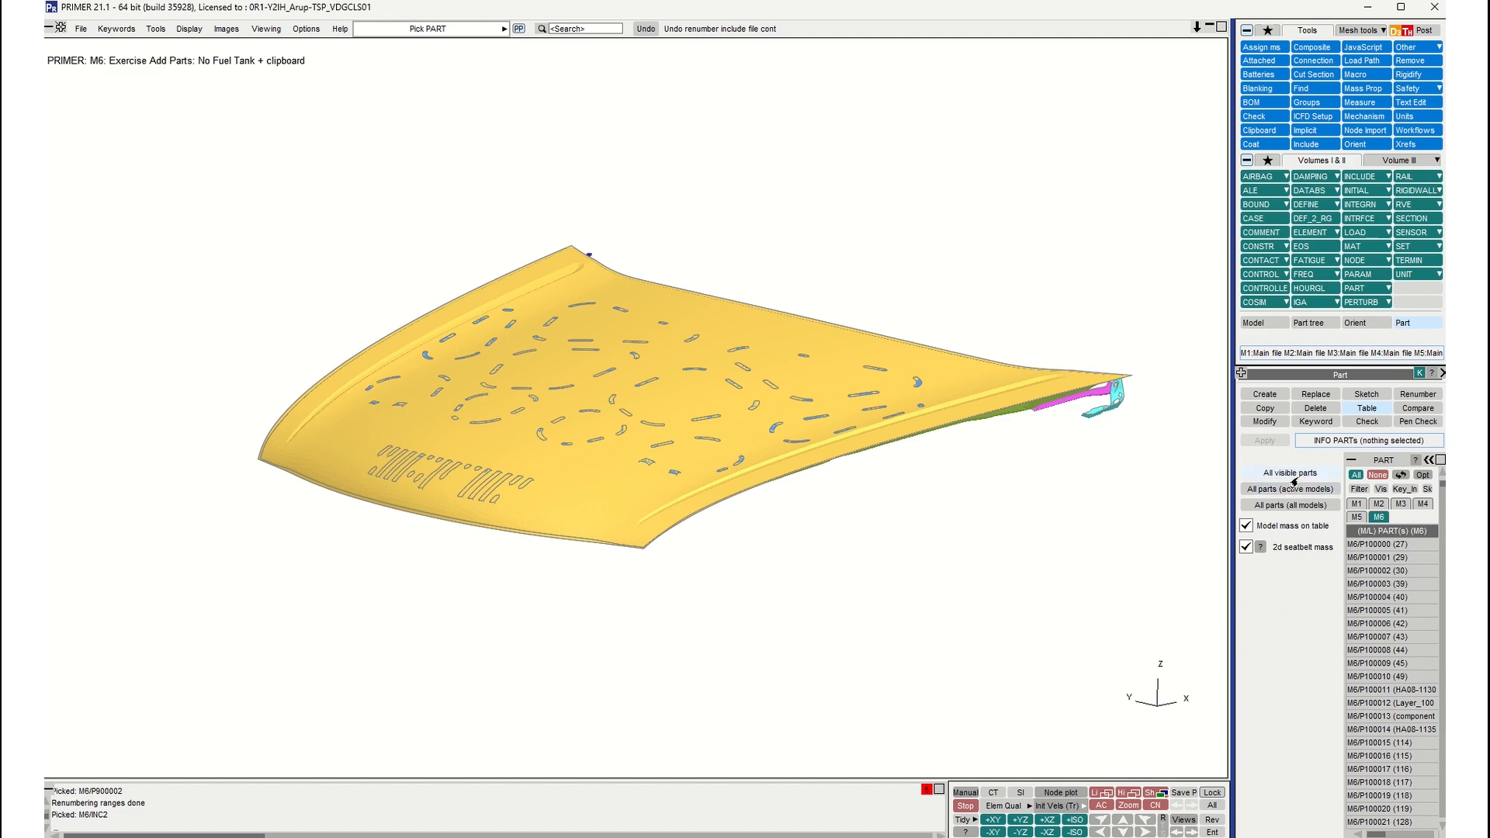
{"action": "left_click", "coordinate": [1291, 475]}
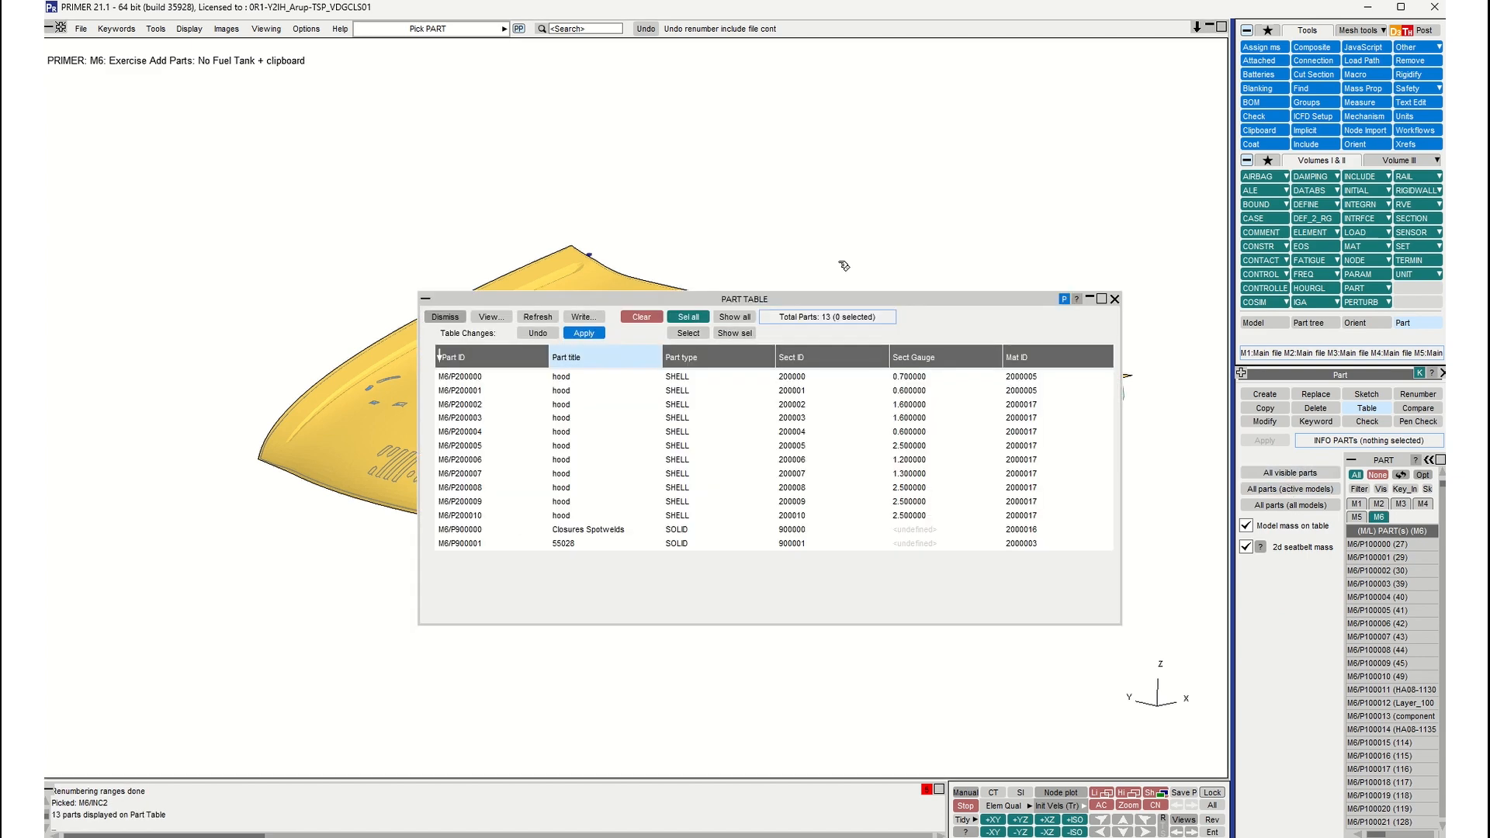
{"action": "left_click_drag", "start_coordinate": [745, 212], "coordinate": [745, 211]}
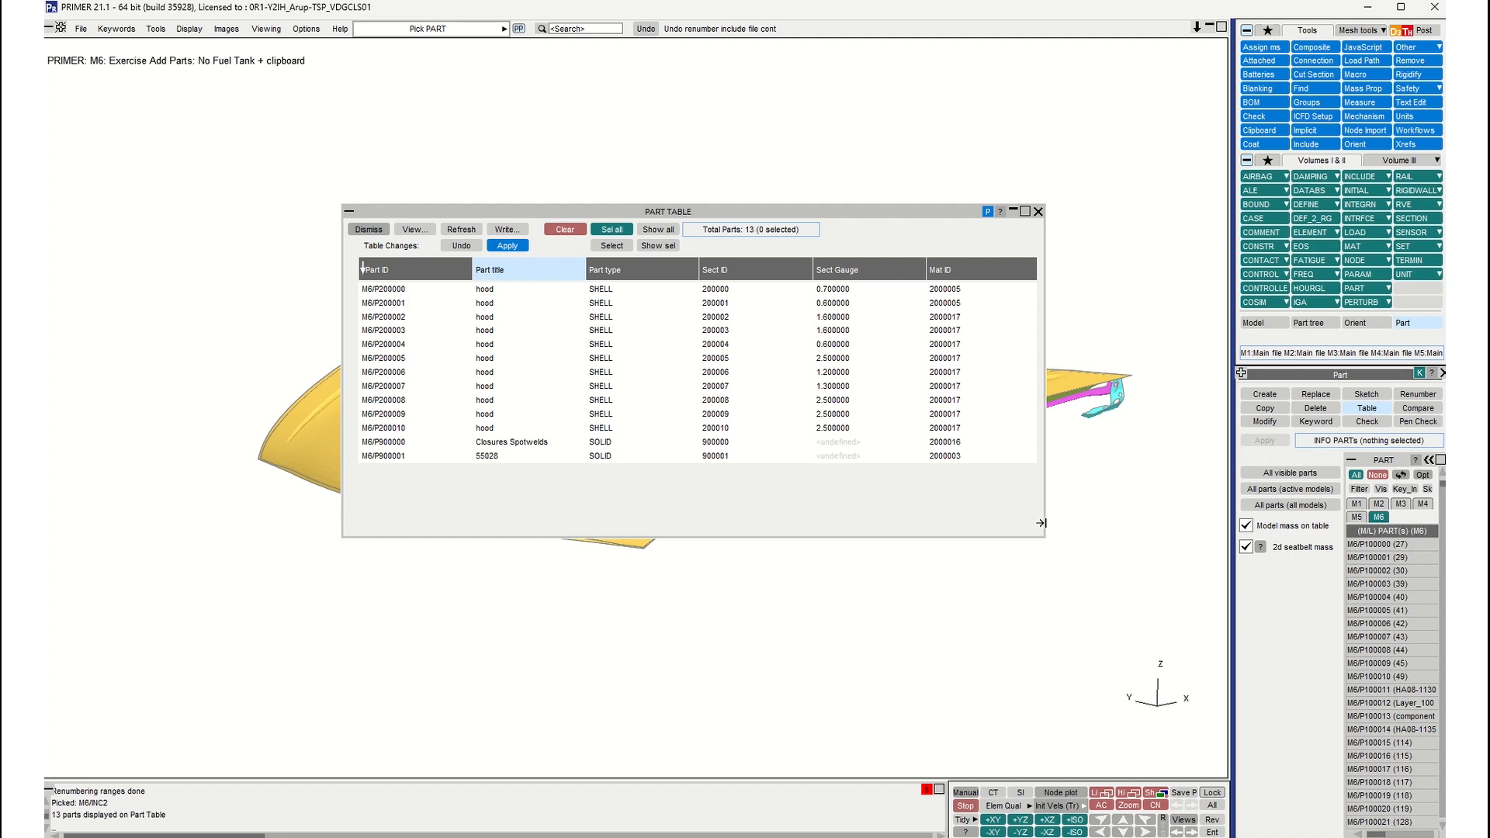
{"action": "left_click_drag", "start_coordinate": [1039, 540], "coordinate": [1277, 530]}
{"action": "left_click_drag", "start_coordinate": [722, 210], "coordinate": [483, 243]}
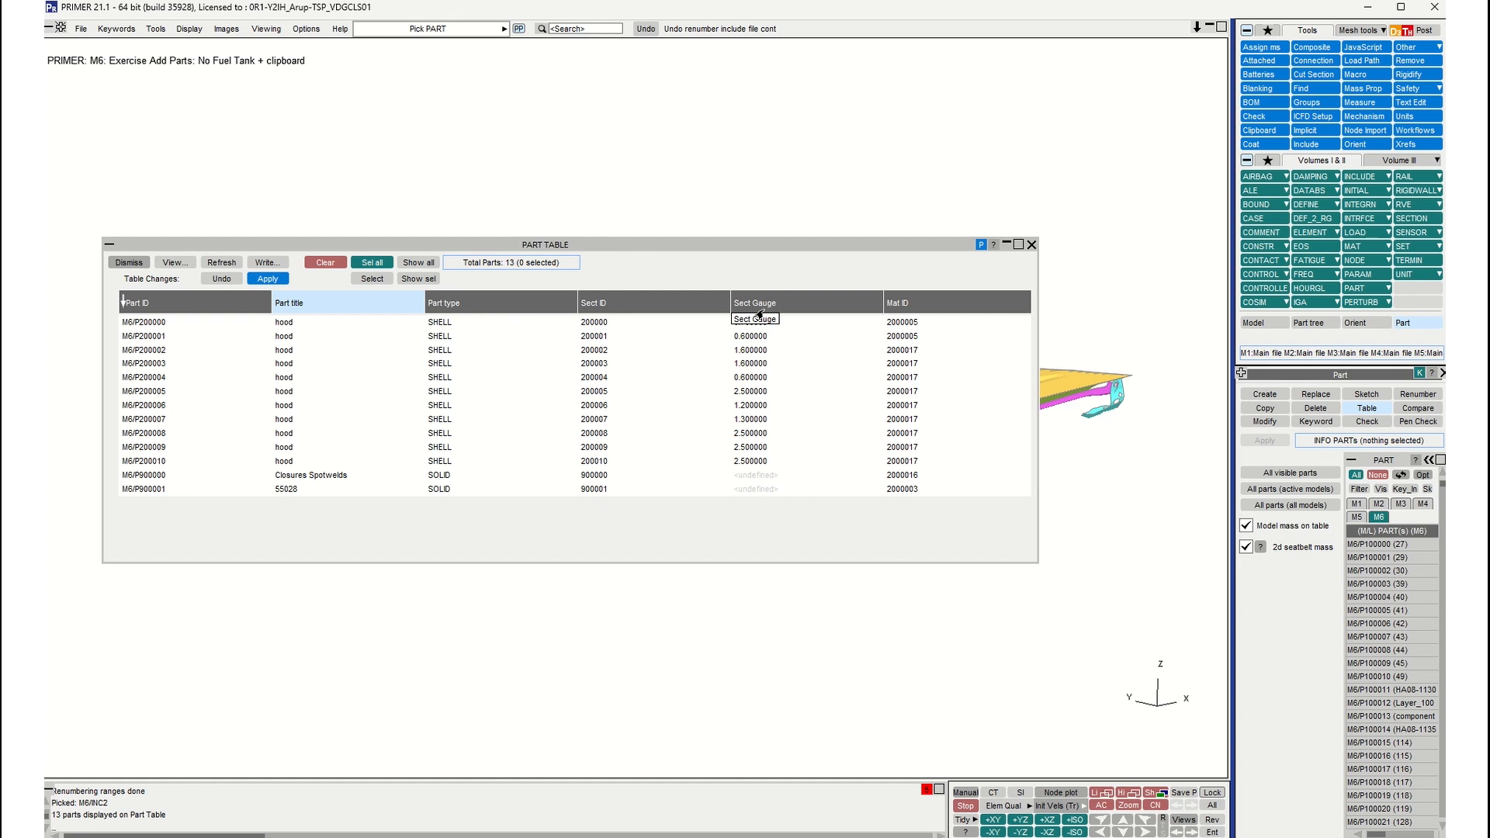
Step: Sort the part table by section gauge and select a range of rows ending at part P200005
{"action": "left_click", "coordinate": [182, 325]}
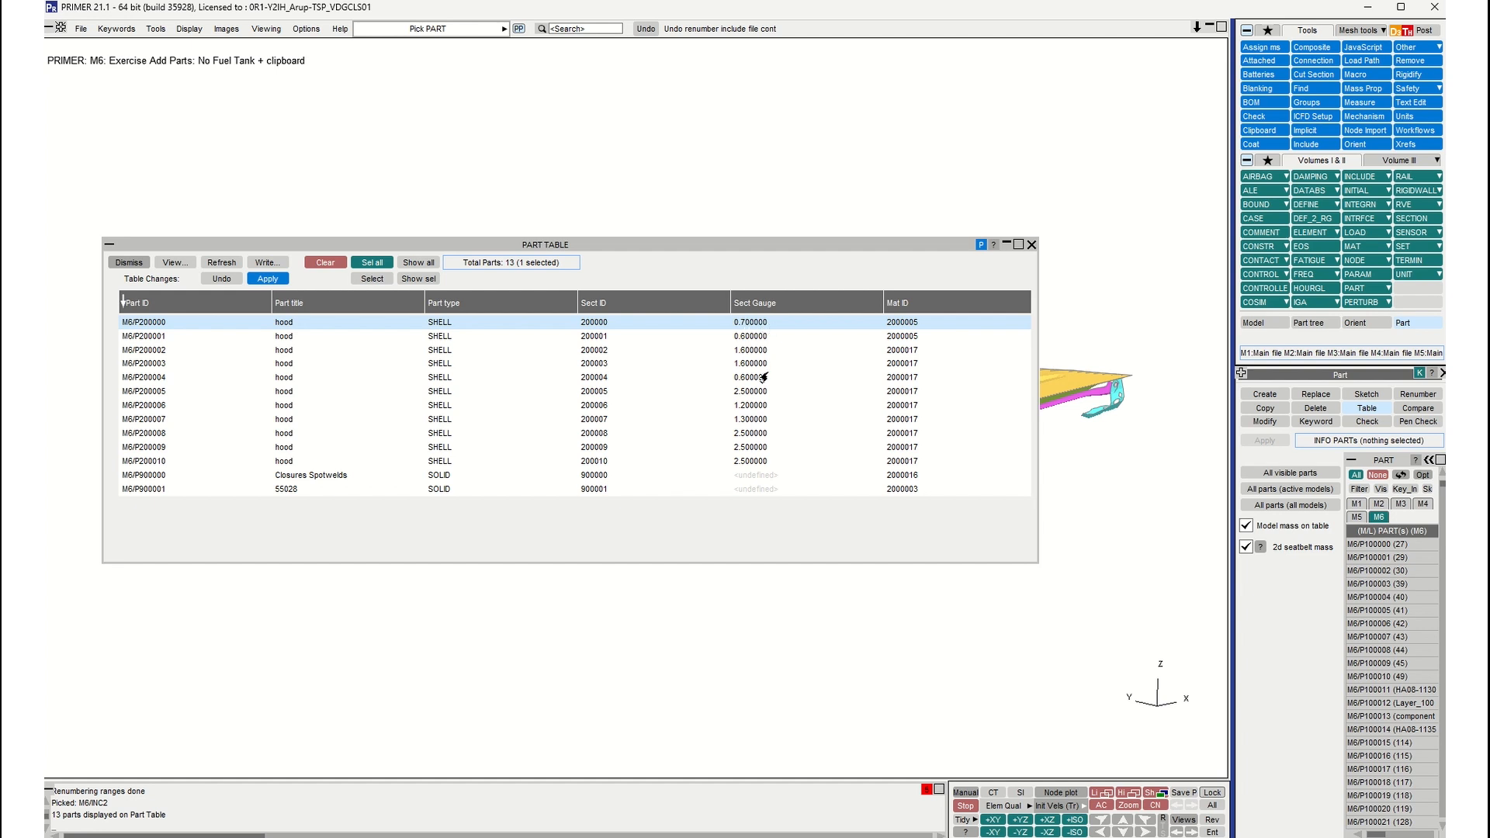
{"action": "left_click", "coordinate": [755, 305]}
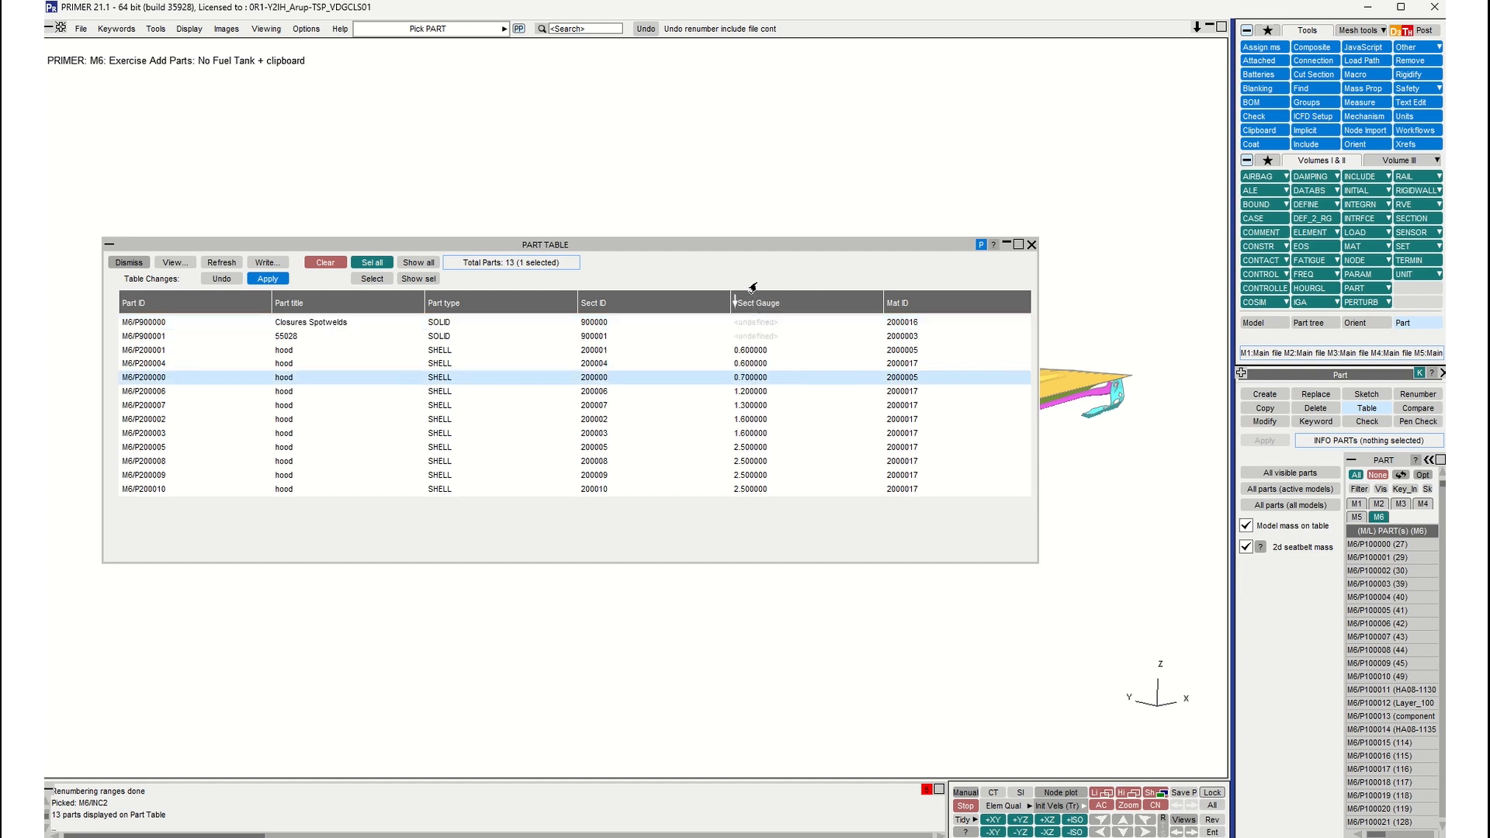
{"action": "left_click", "coordinate": [752, 450], "text": "shift"}
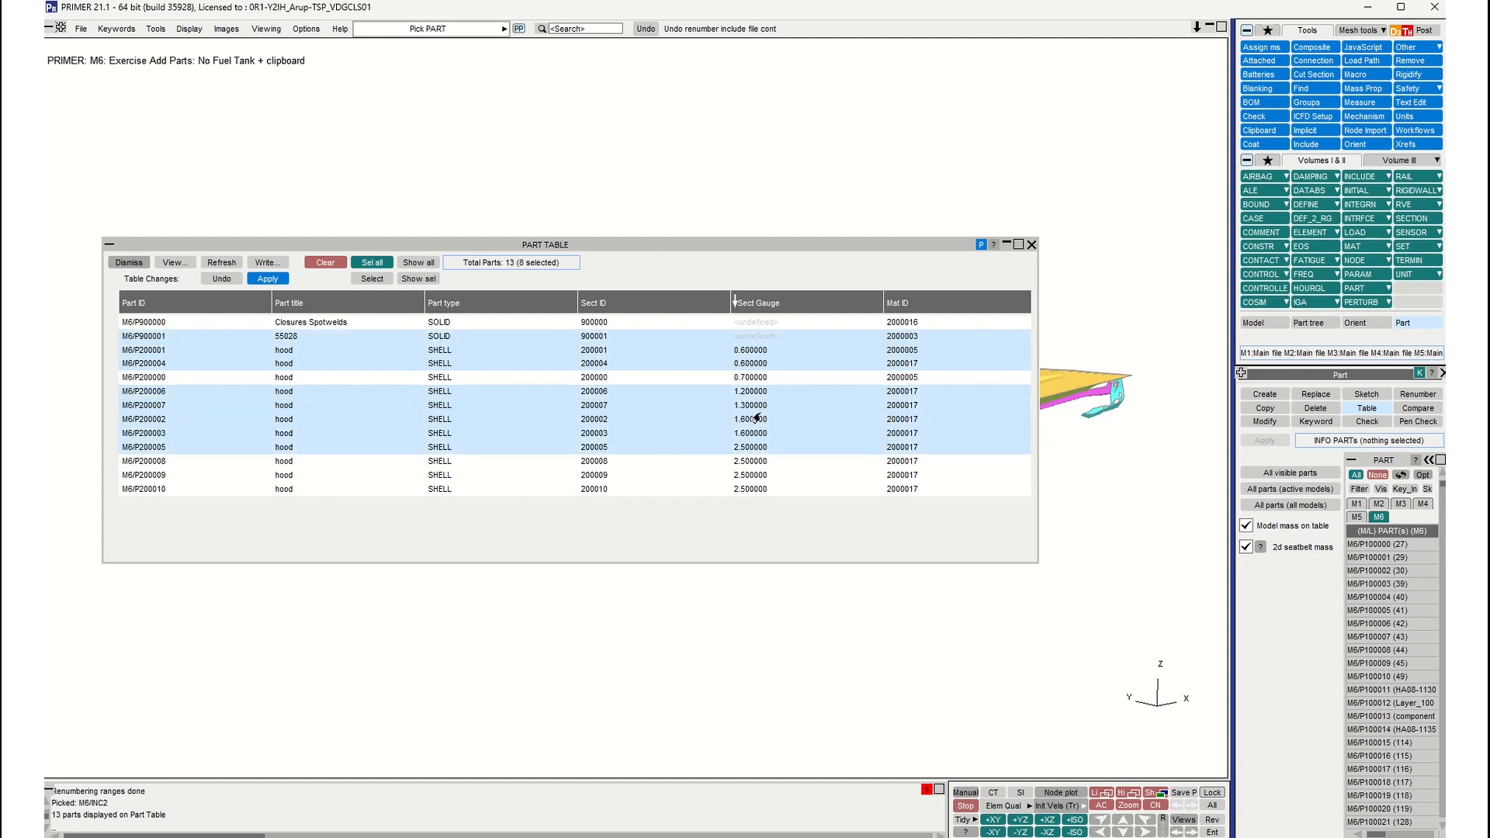
Step: Open the section gauge change option for the selected rows, close it, and select only part P200001
{"action": "right_click", "coordinate": [757, 418]}
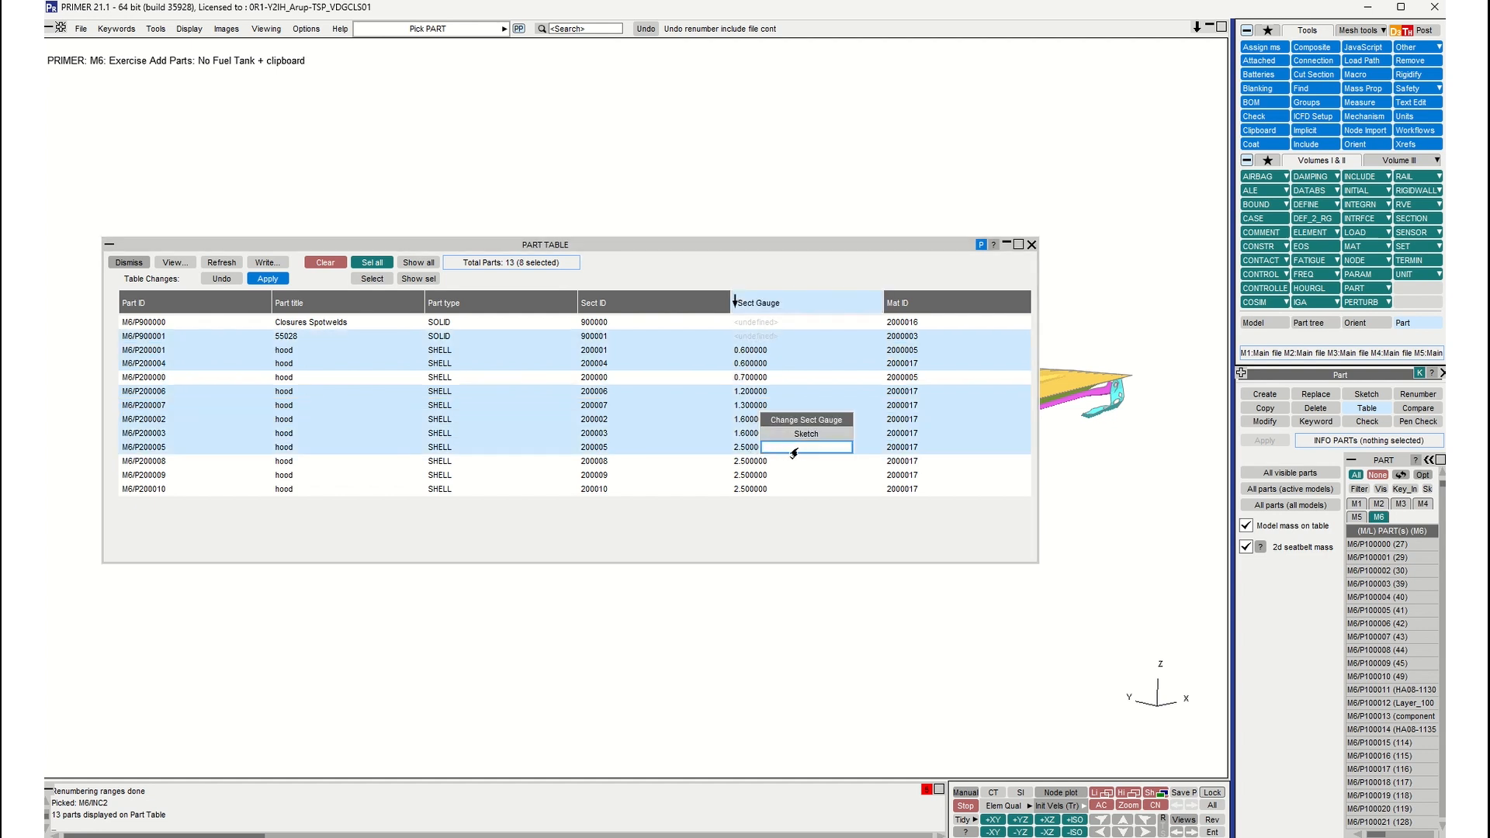
{"action": "left_click", "coordinate": [740, 538]}
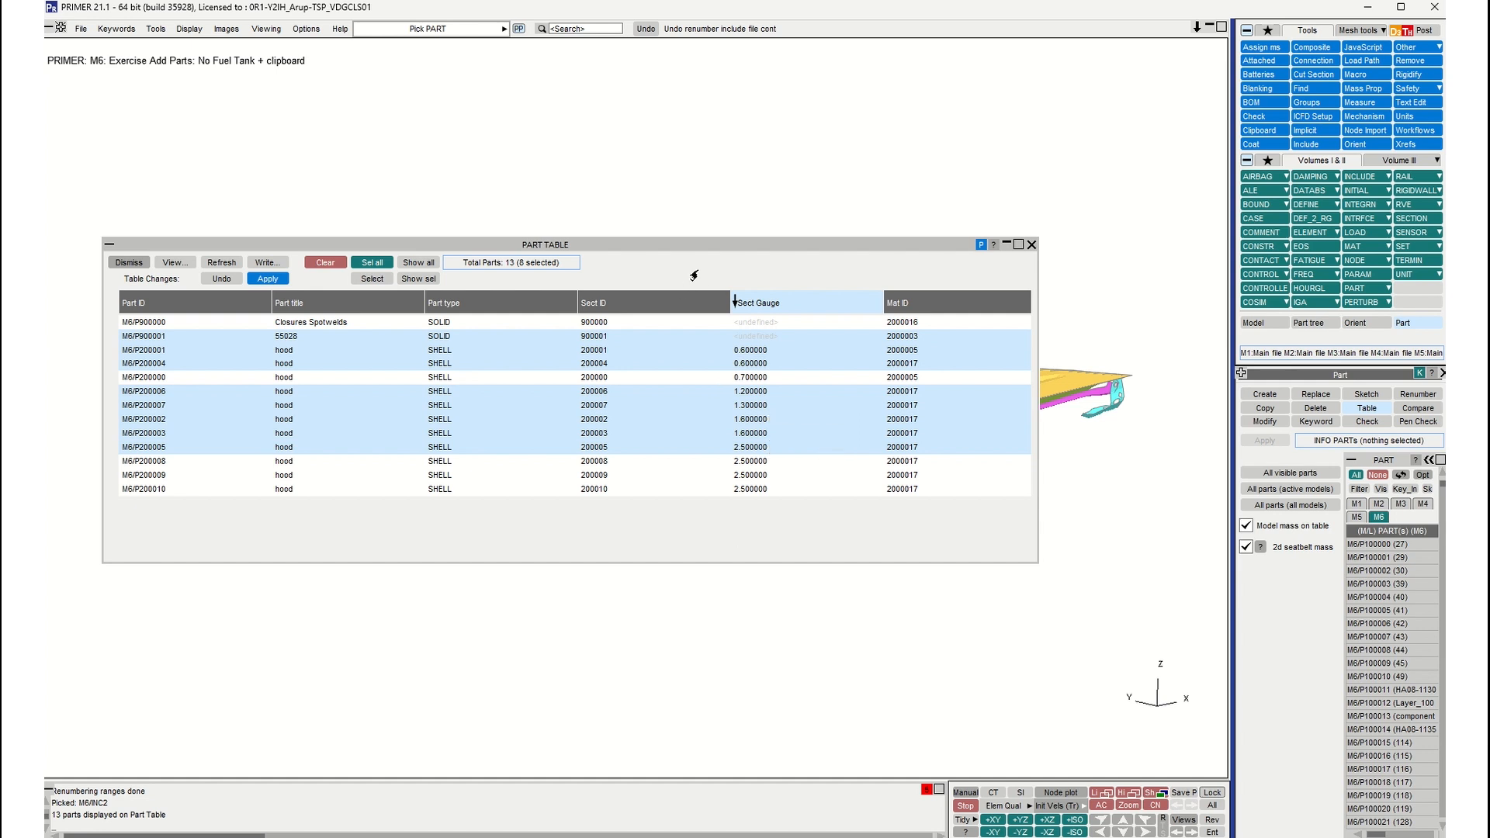
{"action": "left_click", "coordinate": [730, 347]}
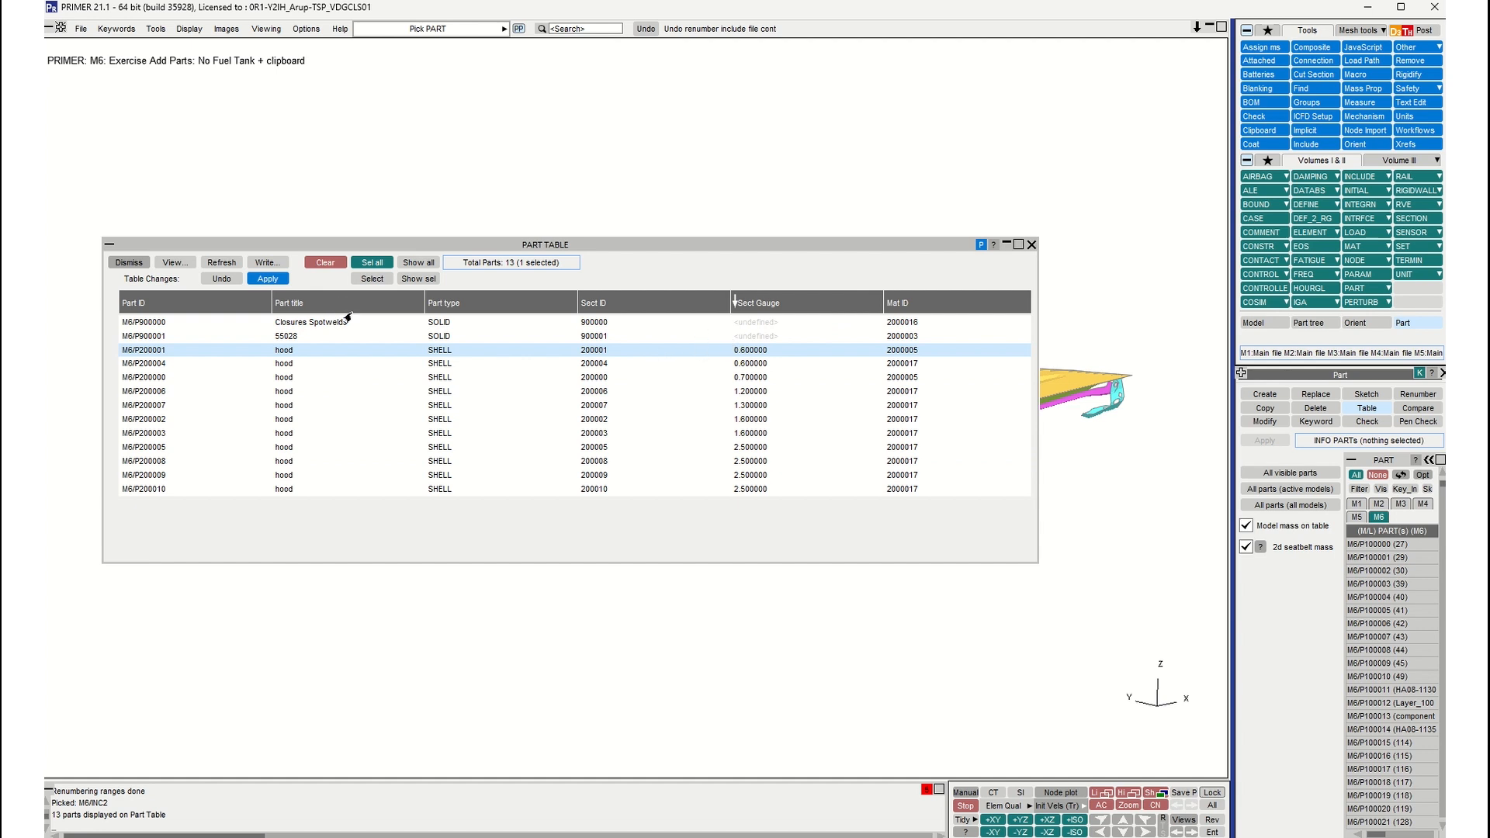
Step: Add the material density column to the part table and bring the bonnet into view behind it
{"action": "left_click", "coordinate": [174, 264]}
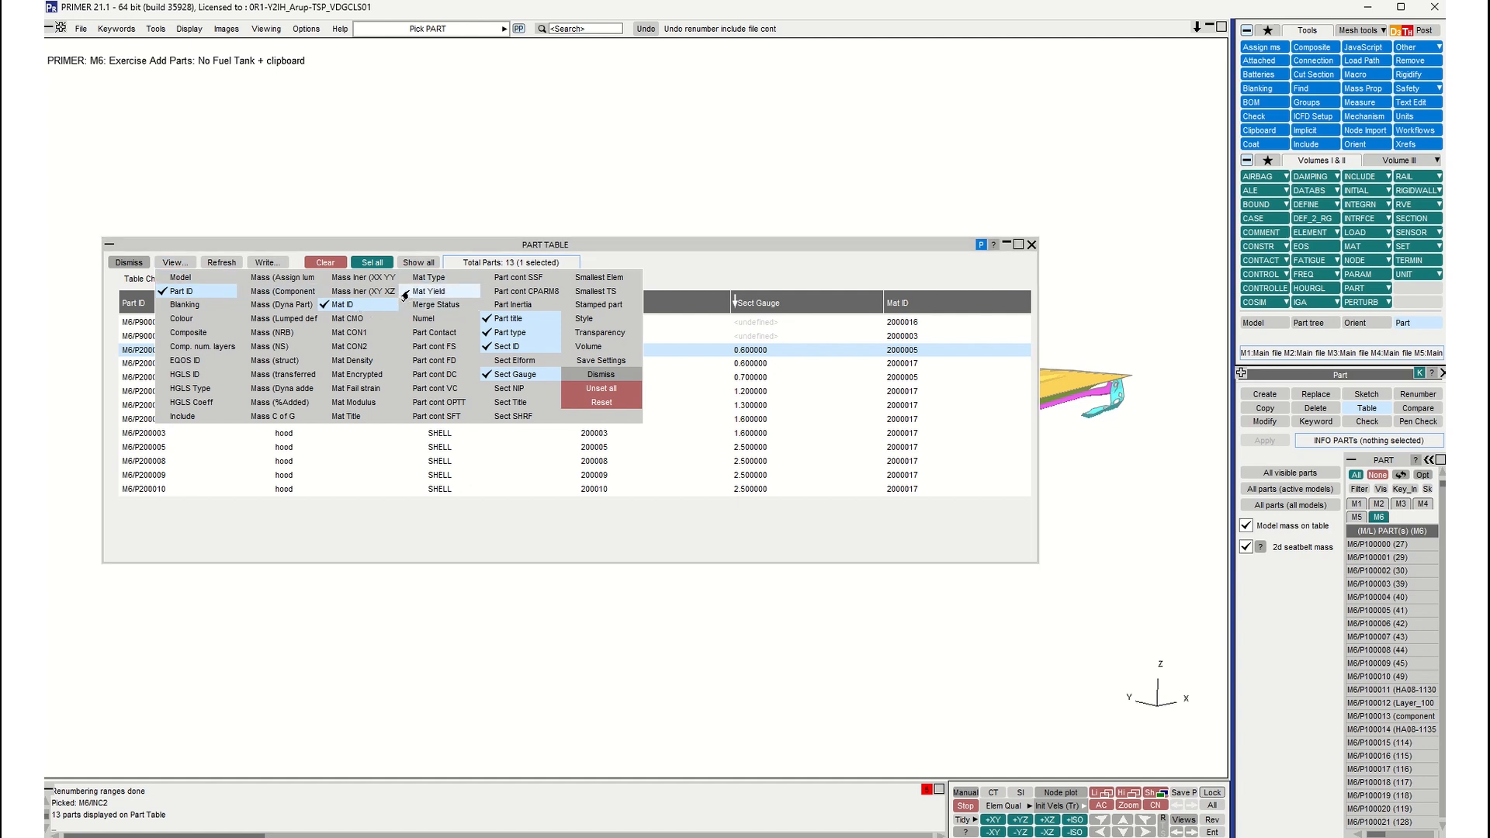
{"action": "left_click", "coordinate": [324, 362]}
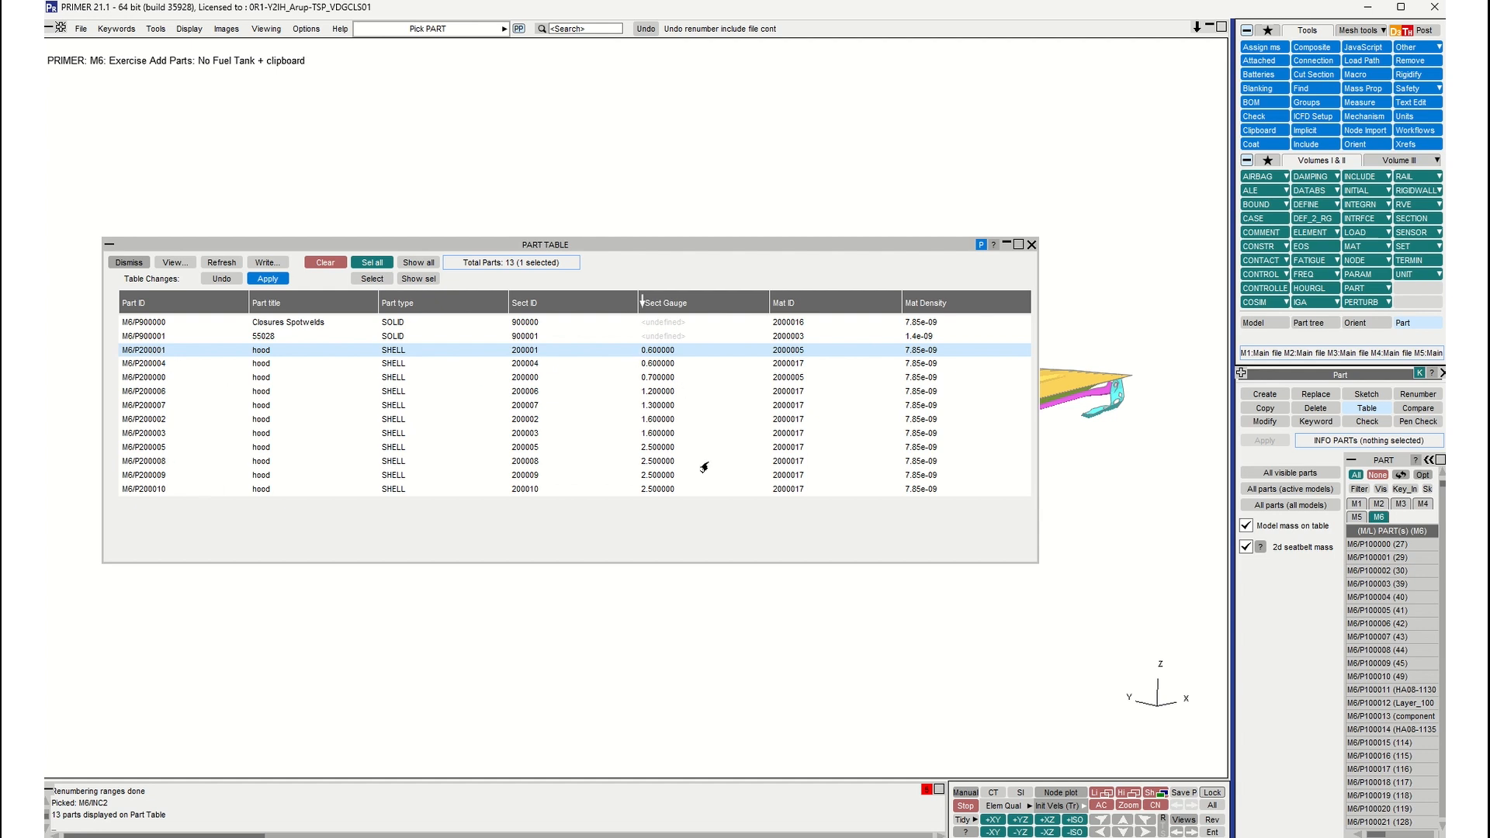
{"action": "left_click_drag", "start_coordinate": [726, 196], "coordinate": [652, 154], "text": "shift"}
{"action": "middle_click_drag", "start_coordinate": [652, 154], "coordinate": [706, 139], "text": "shift"}
{"action": "scroll", "coordinate": [705, 139], "scroll_direction": "down", "scroll_amount": 2}
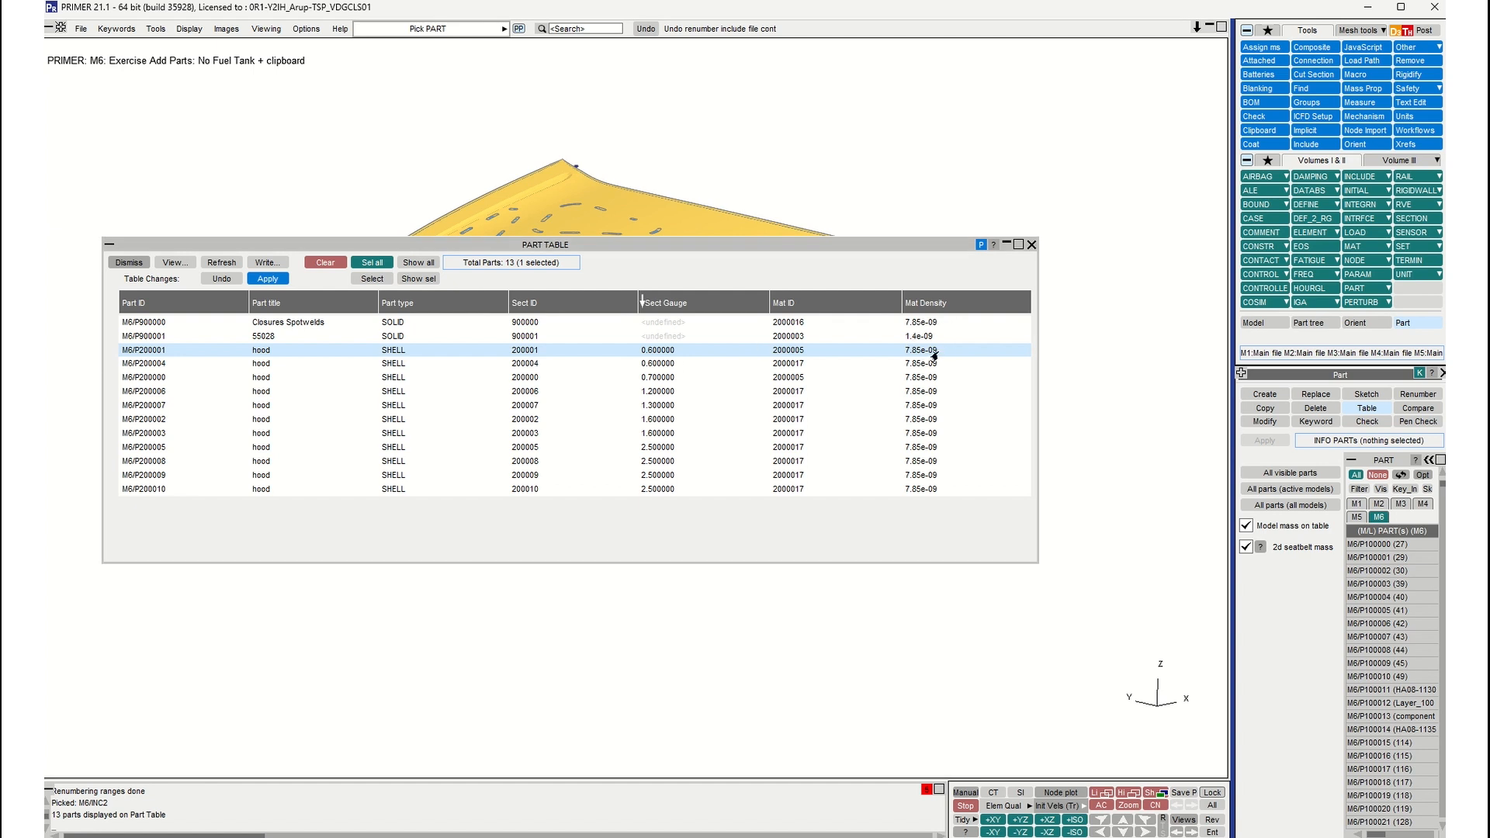
Step: Remove the part title and part type columns from the part table
{"action": "left_click", "coordinate": [172, 264]}
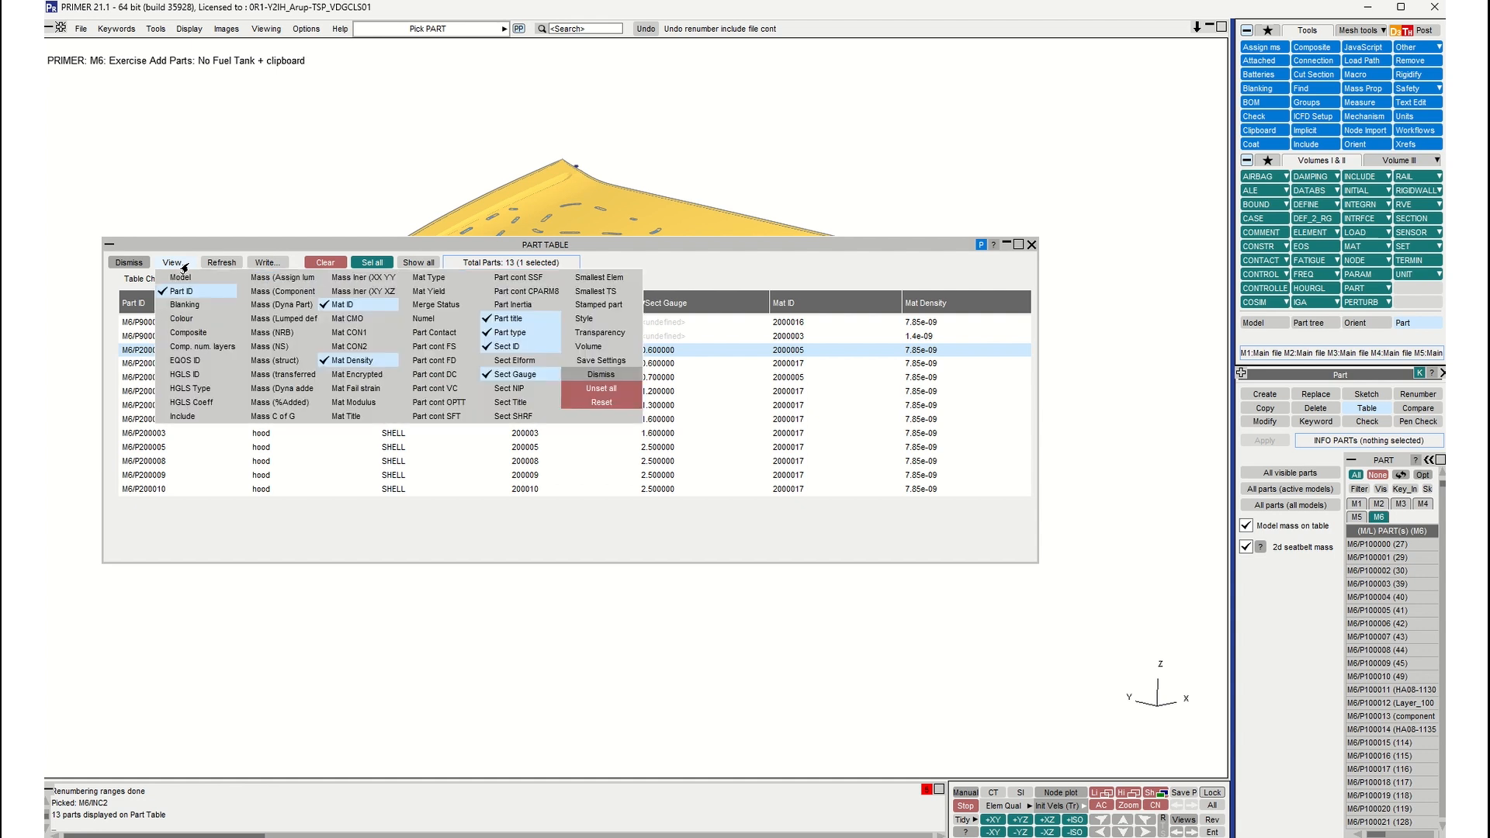
{"action": "left_click", "coordinate": [484, 319]}
{"action": "left_click", "coordinate": [484, 333]}
{"action": "left_click", "coordinate": [495, 524]}
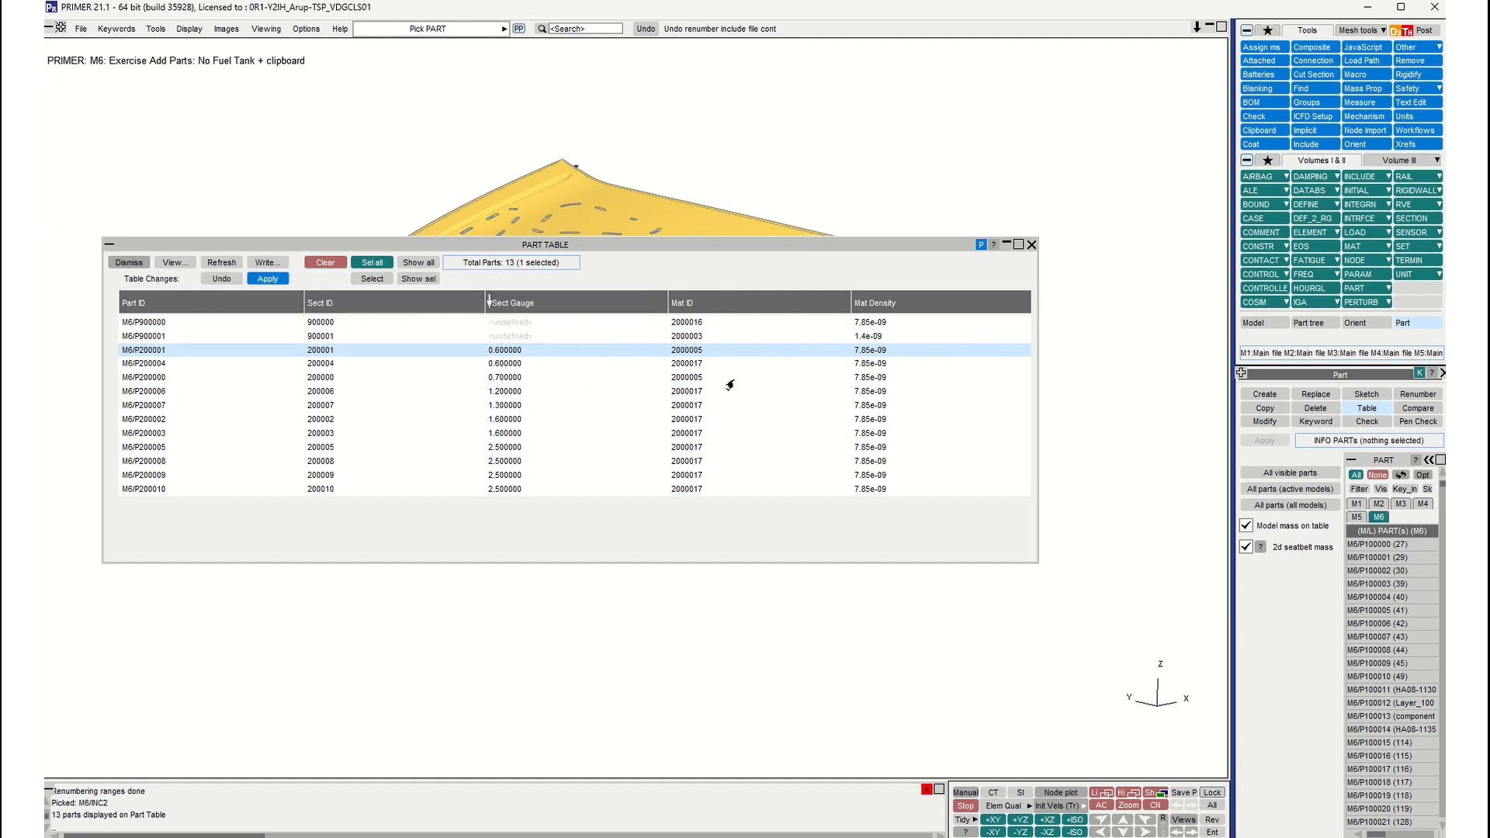
Step: Sort the part table by material density and return it to sorting by ascending section gauge
{"action": "left_click", "coordinate": [878, 308]}
{"action": "left_click", "coordinate": [876, 309]}
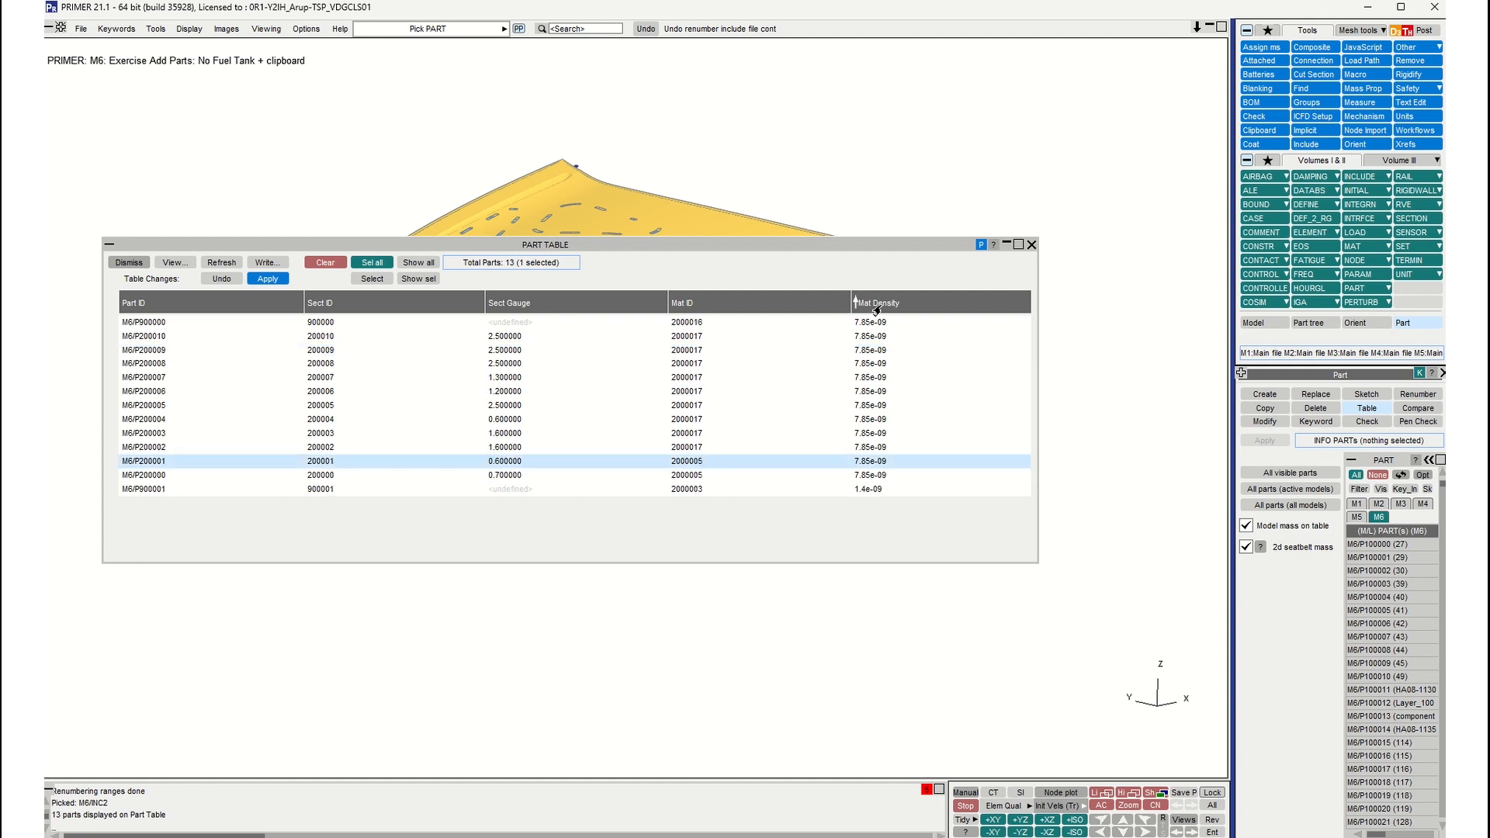
{"action": "left_click", "coordinate": [508, 304]}
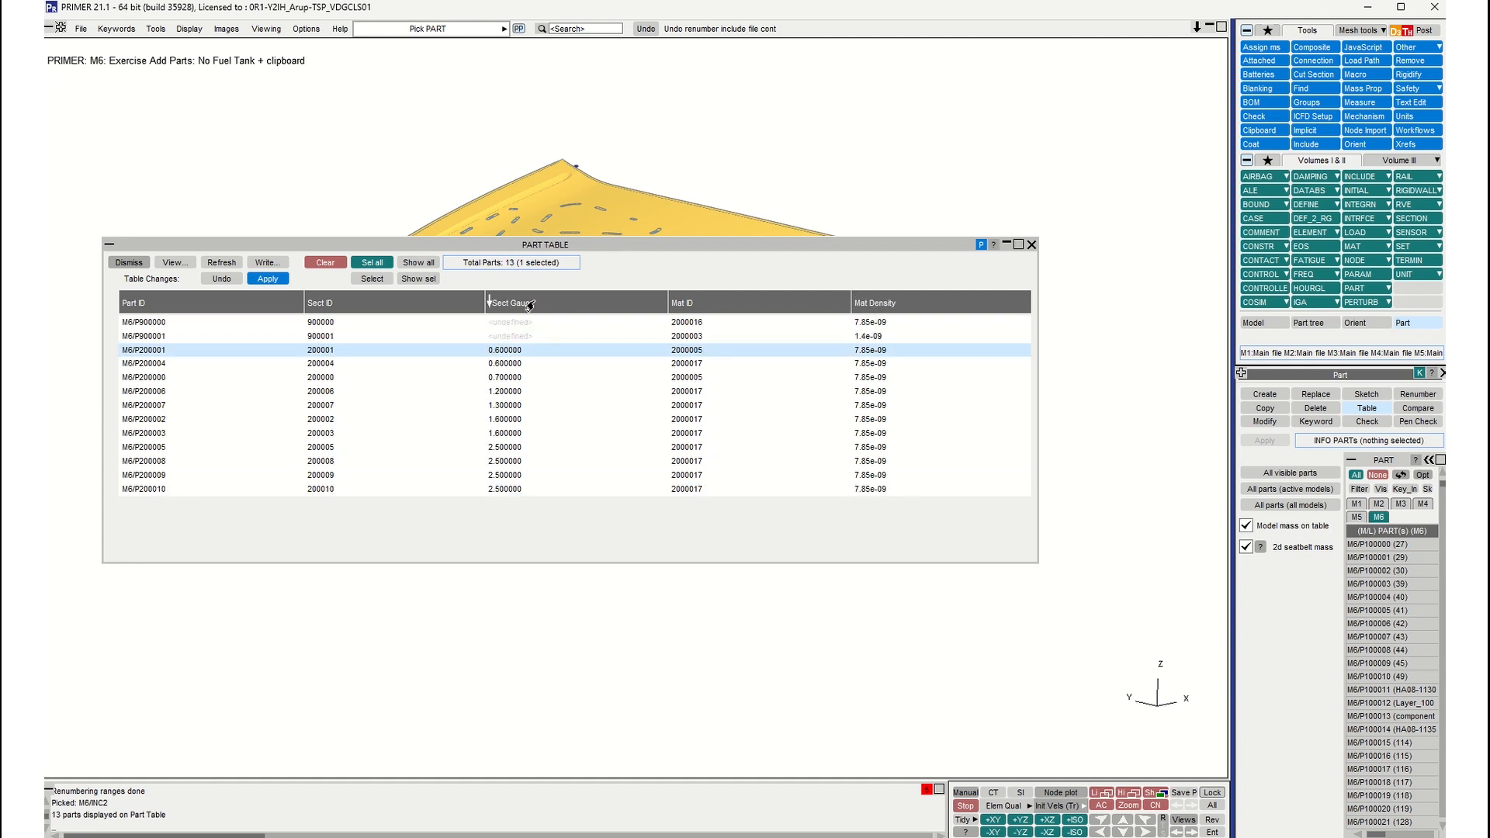
Step: Extend the row selection from P200001 to P200008 and open the section gauge change option for these parts
{"action": "left_click", "coordinate": [509, 461], "text": "shift"}
{"action": "right_click", "coordinate": [506, 426]}
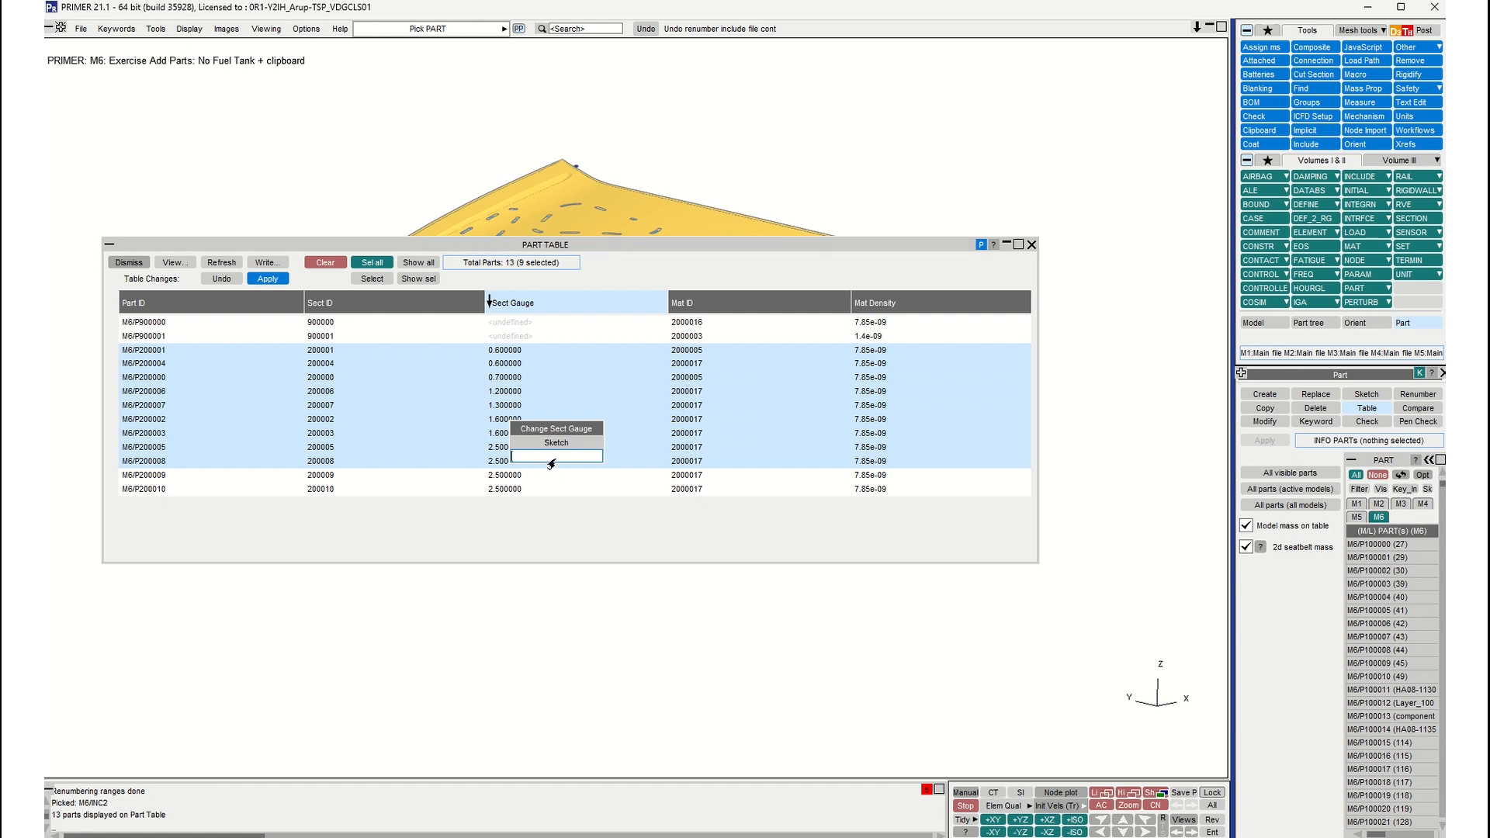
{"action": "left_click", "coordinate": [537, 545]}
Step: Replace the bonnet part table with one listing all parts of the active models, and enlarge its window
{"action": "scroll", "coordinate": [489, 213], "scroll_direction": "down", "scroll_amount": 1}
{"action": "middle_click_drag", "start_coordinate": [490, 214], "coordinate": [412, 142], "text": "shift"}
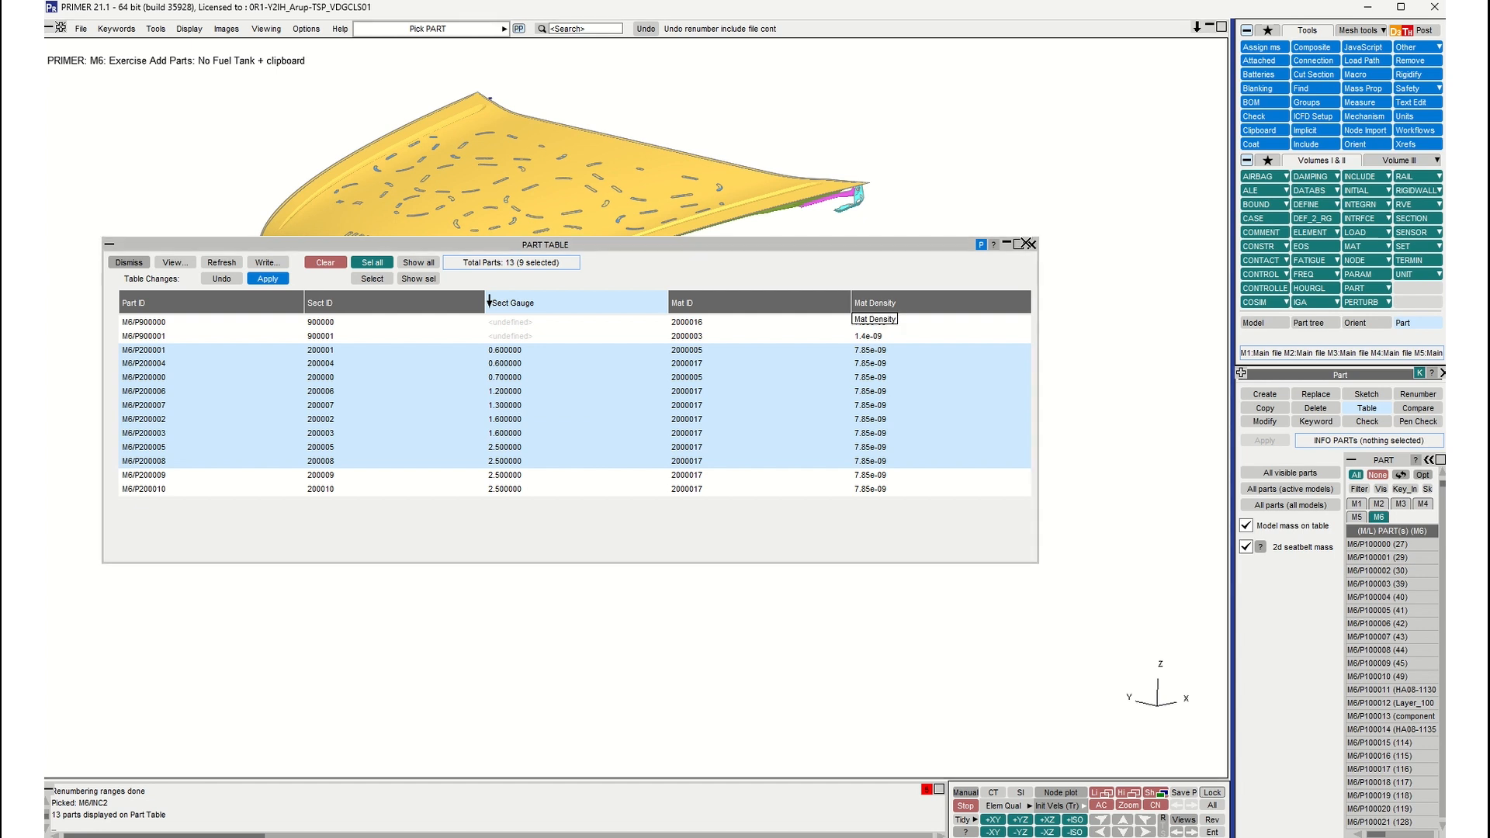
{"action": "left_click", "coordinate": [1029, 244]}
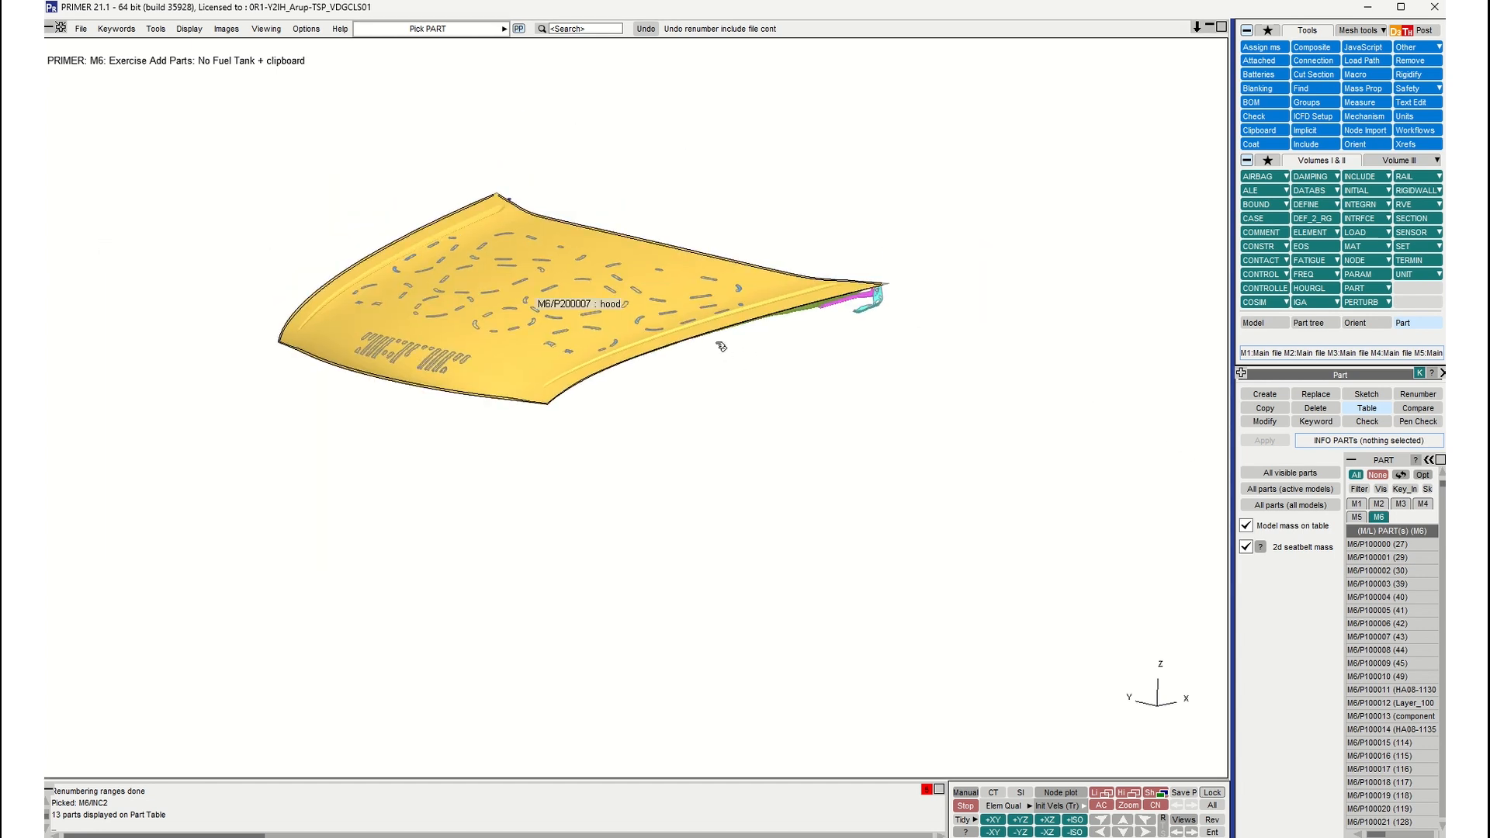
{"action": "left_click", "coordinate": [1266, 491]}
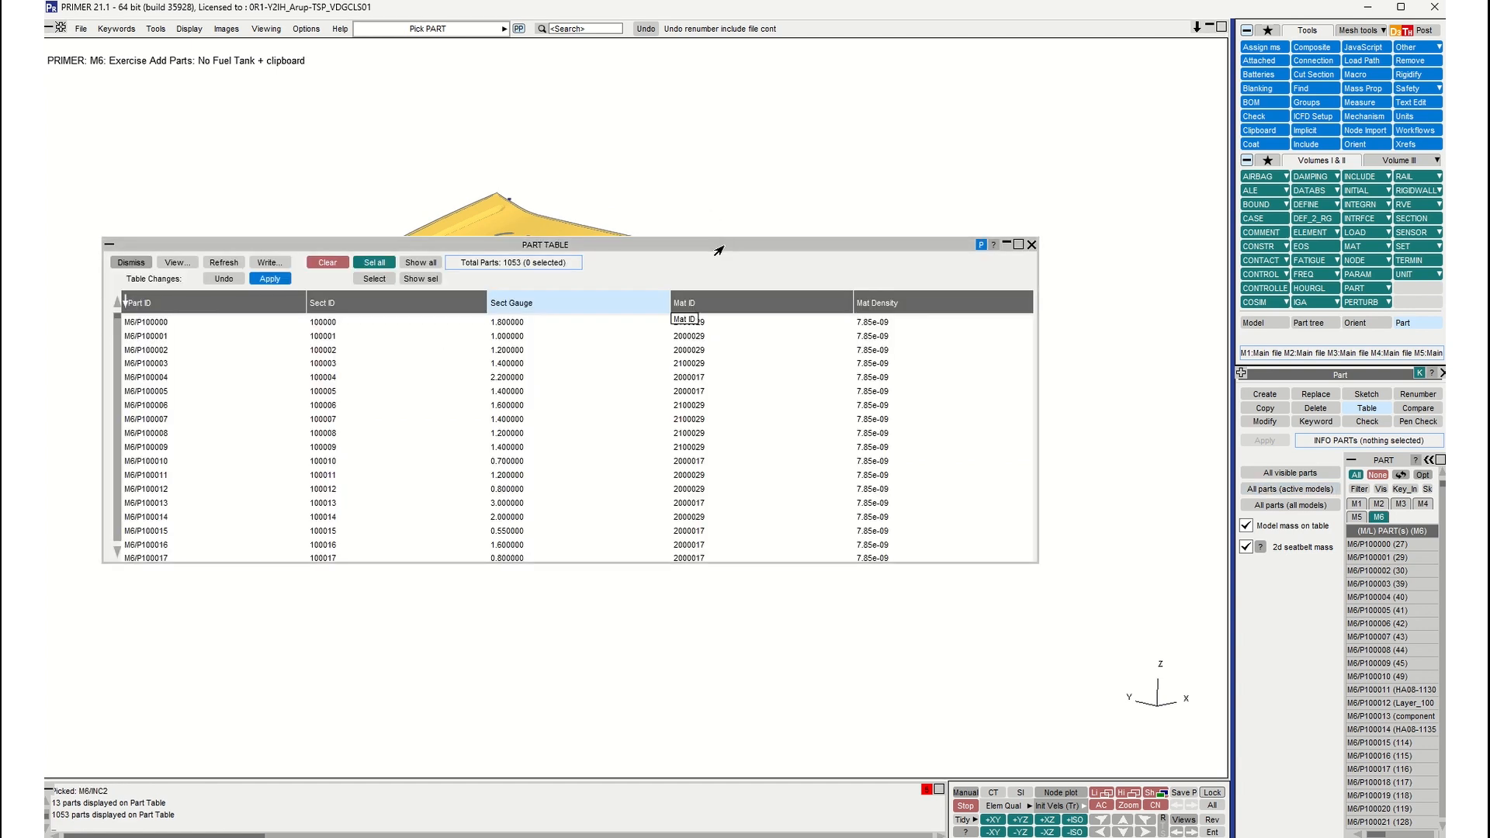
{"action": "left_click_drag", "start_coordinate": [720, 248], "coordinate": [694, 220]}
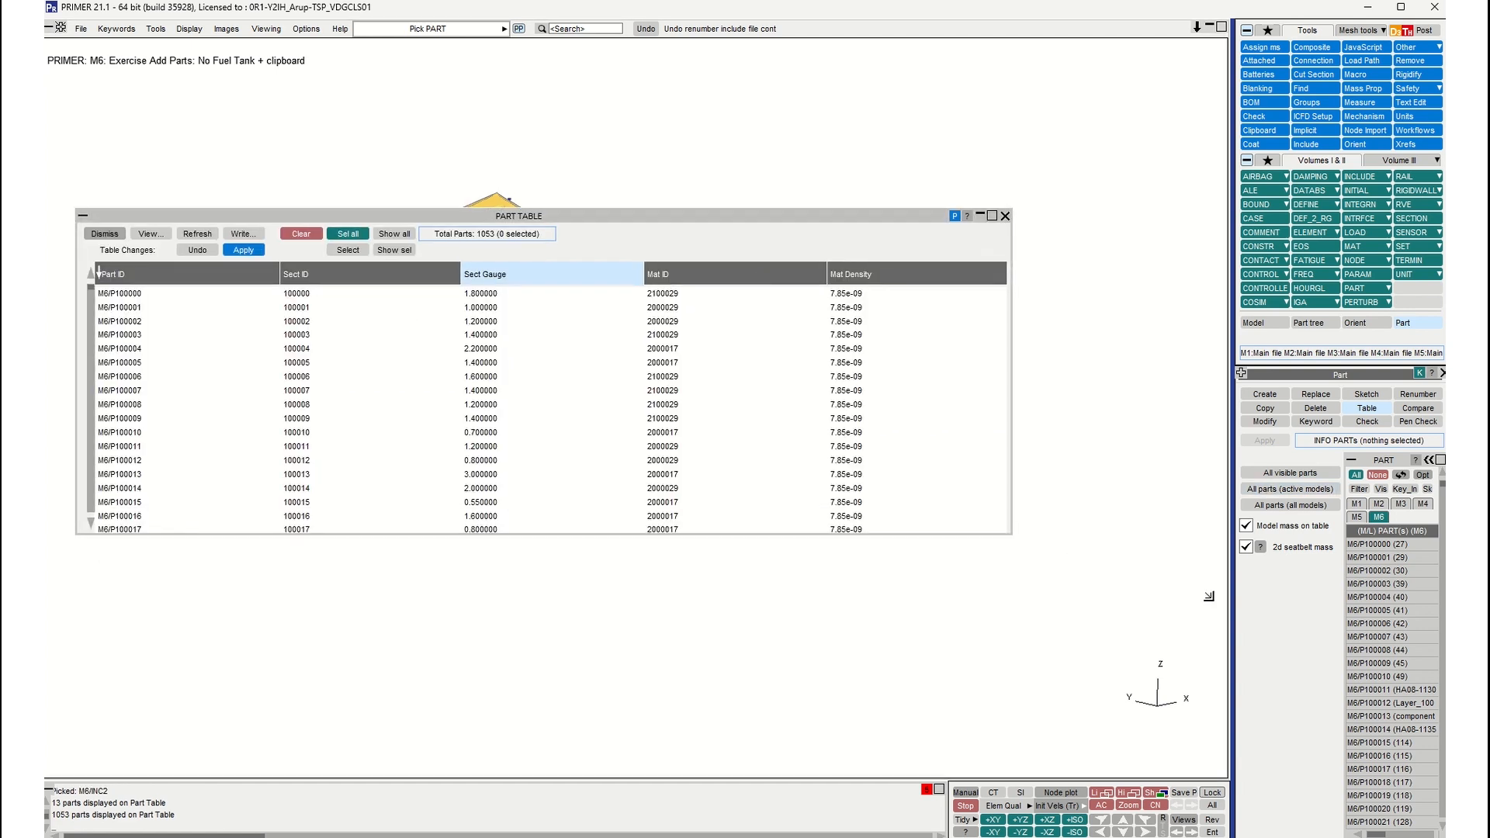
{"action": "left_click_drag", "start_coordinate": [1208, 596], "coordinate": [1211, 599]}
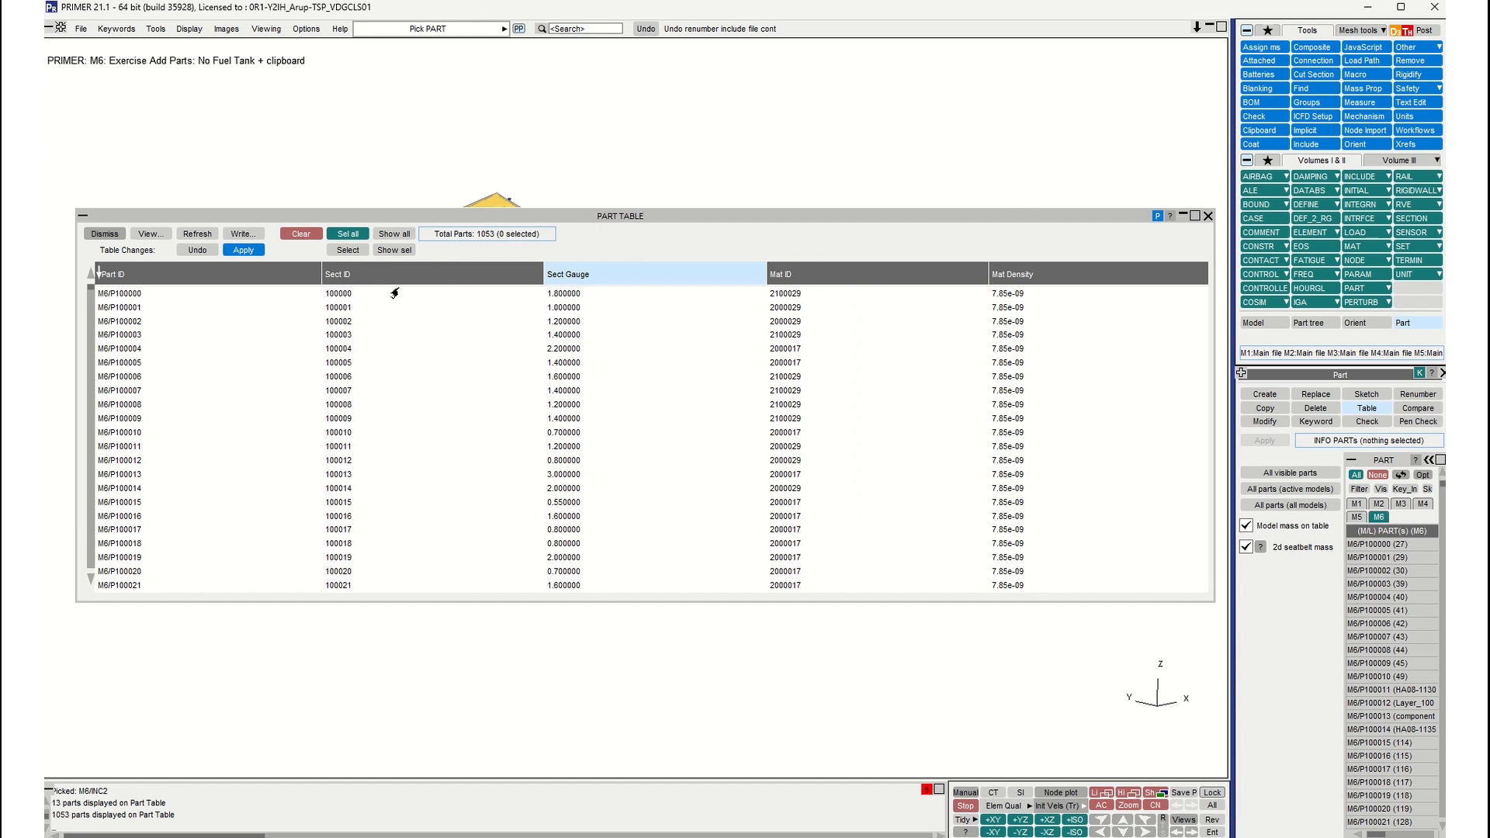
Step: Add the component mass and Dyna added mass columns to the part table
{"action": "left_click", "coordinate": [148, 233]}
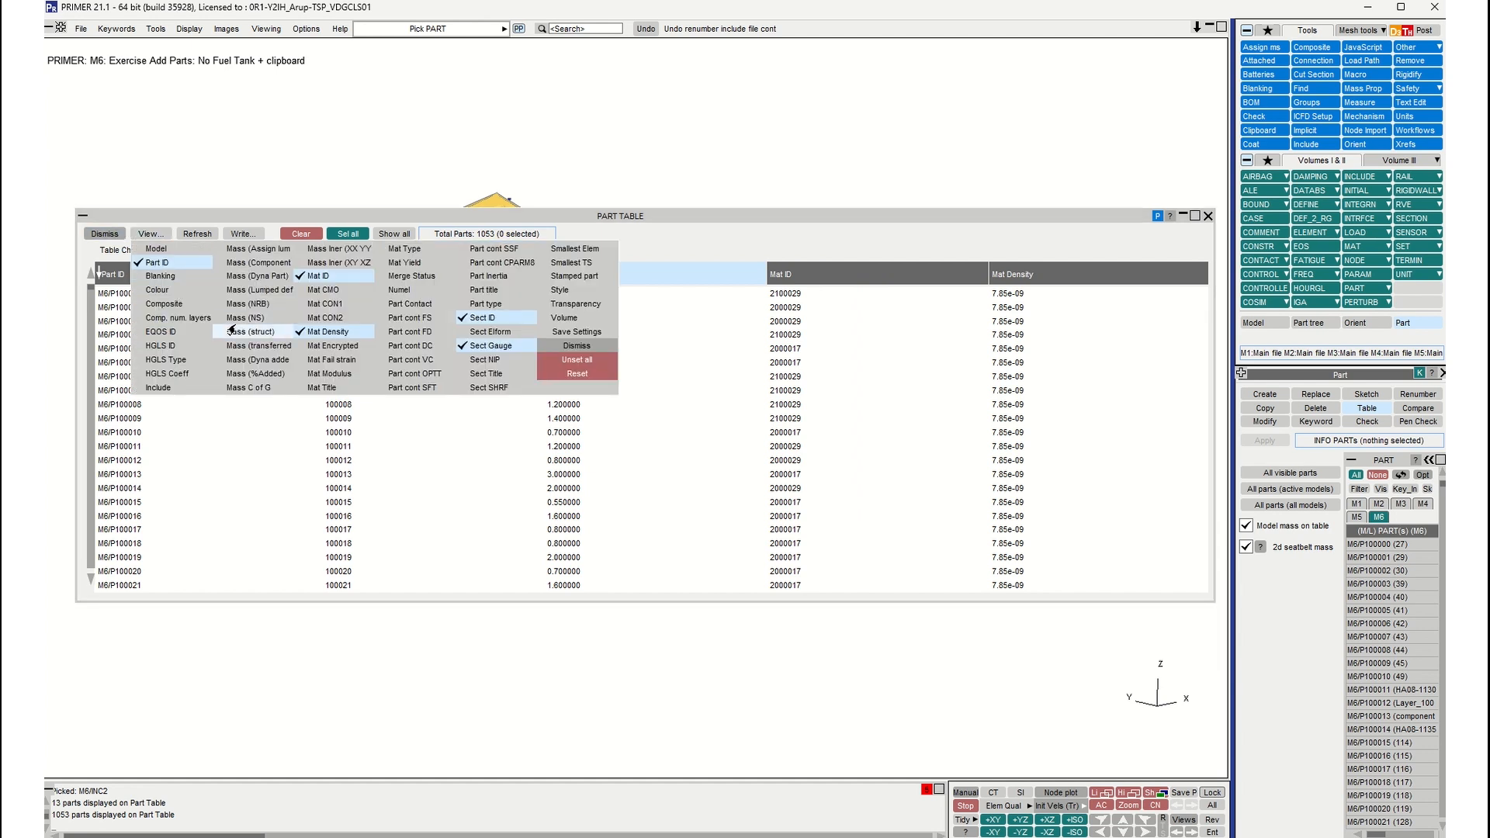
{"action": "left_click", "coordinate": [220, 263]}
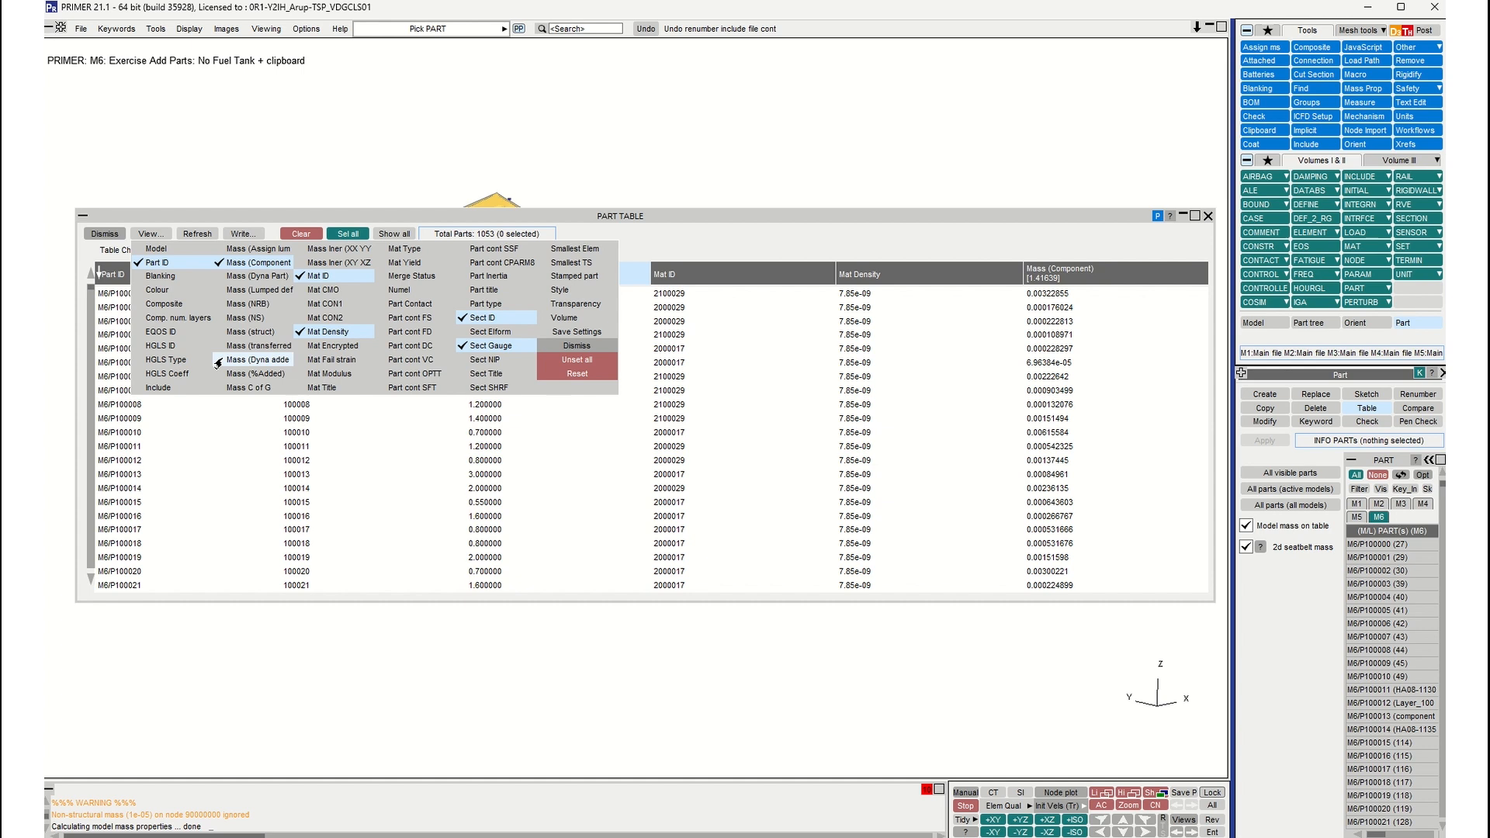
{"action": "left_click", "coordinate": [217, 363]}
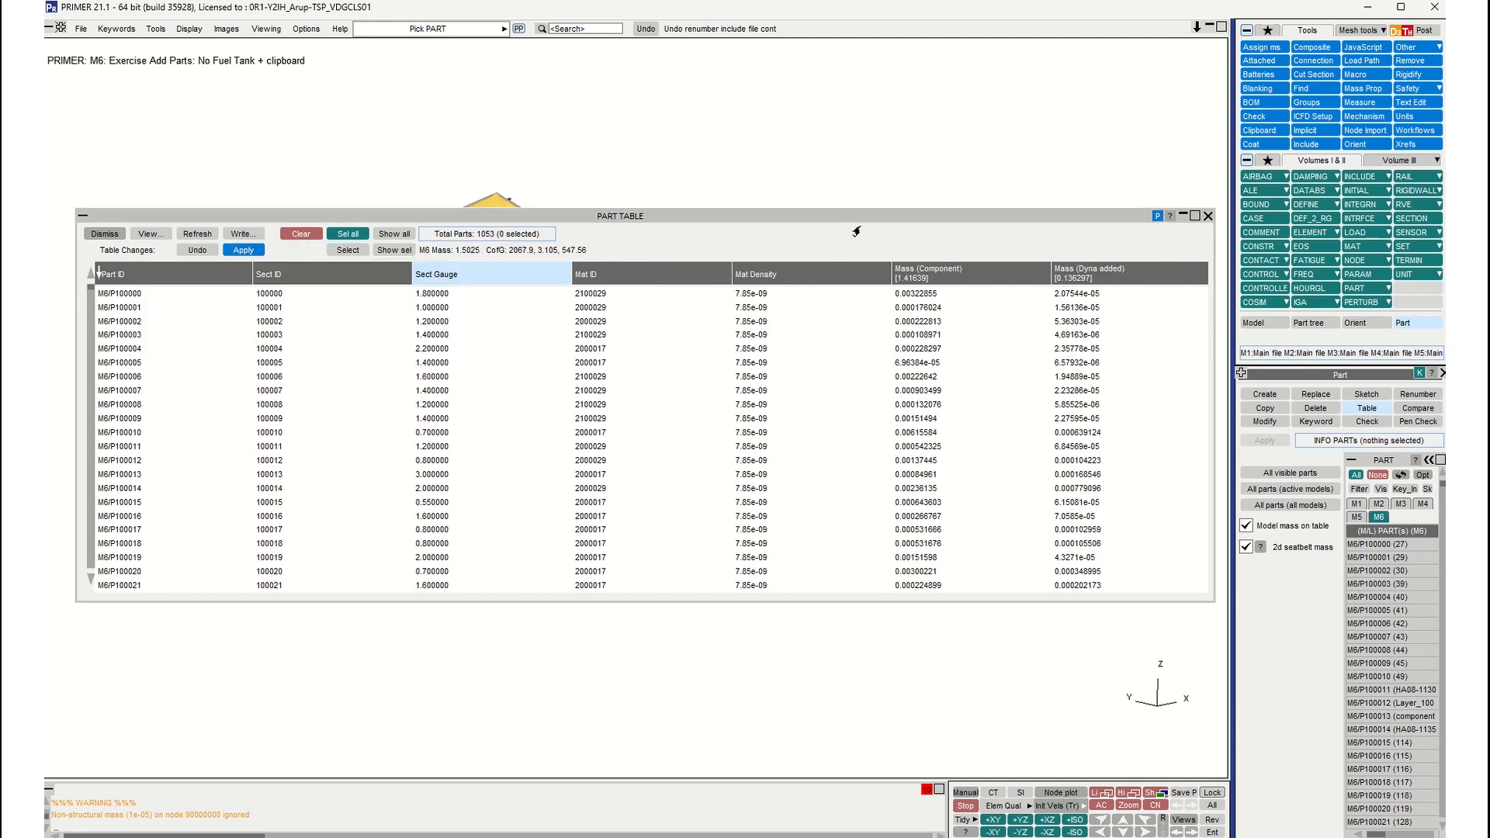
Step: Sort the part table by component mass with the heaviest parts first
{"action": "left_click", "coordinate": [922, 276]}
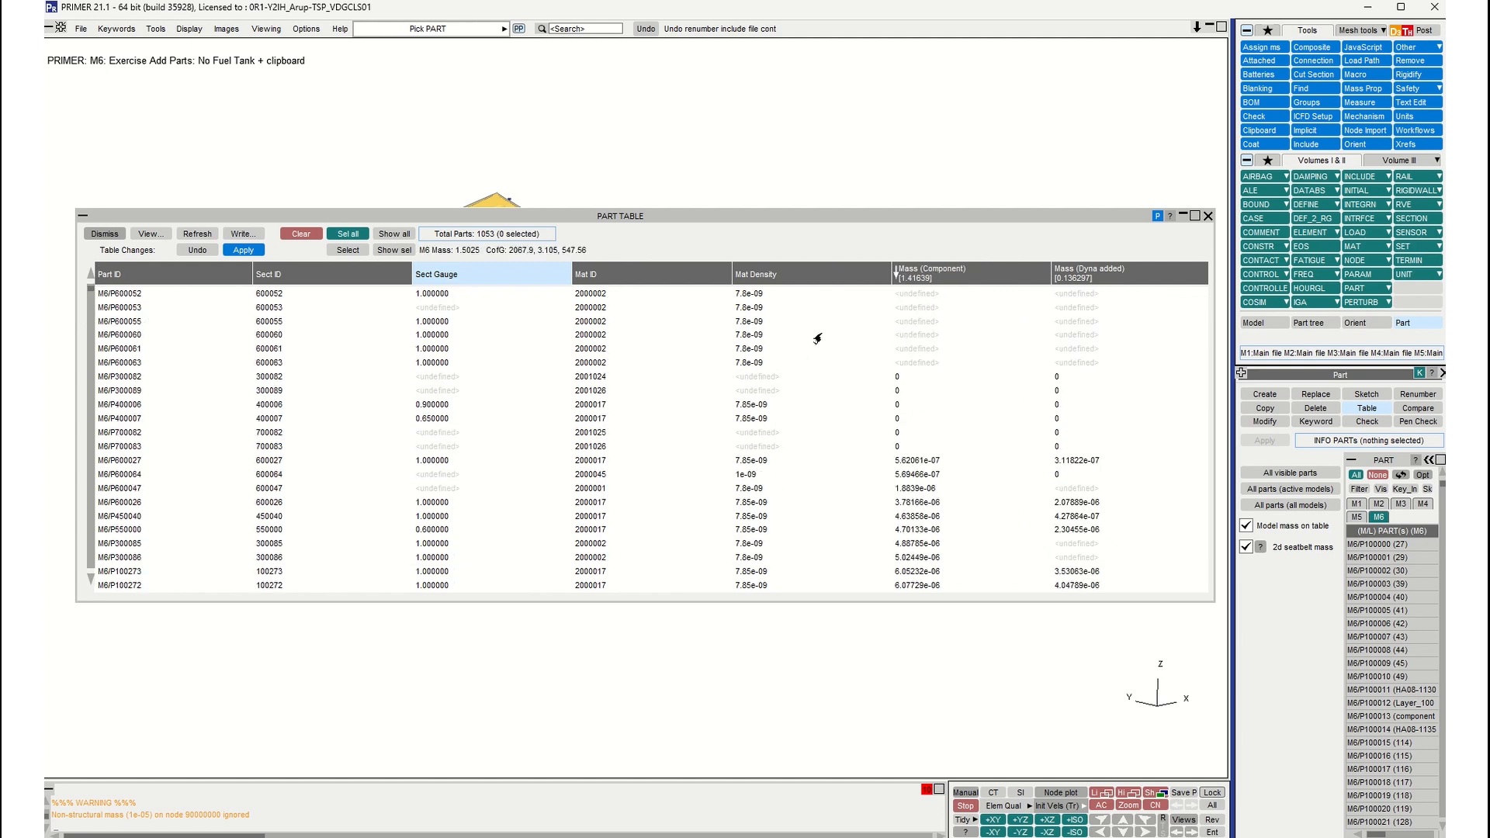
{"action": "left_click", "coordinate": [922, 274]}
{"action": "scroll", "coordinate": [934, 330], "scroll_direction": "up", "scroll_amount": 2}
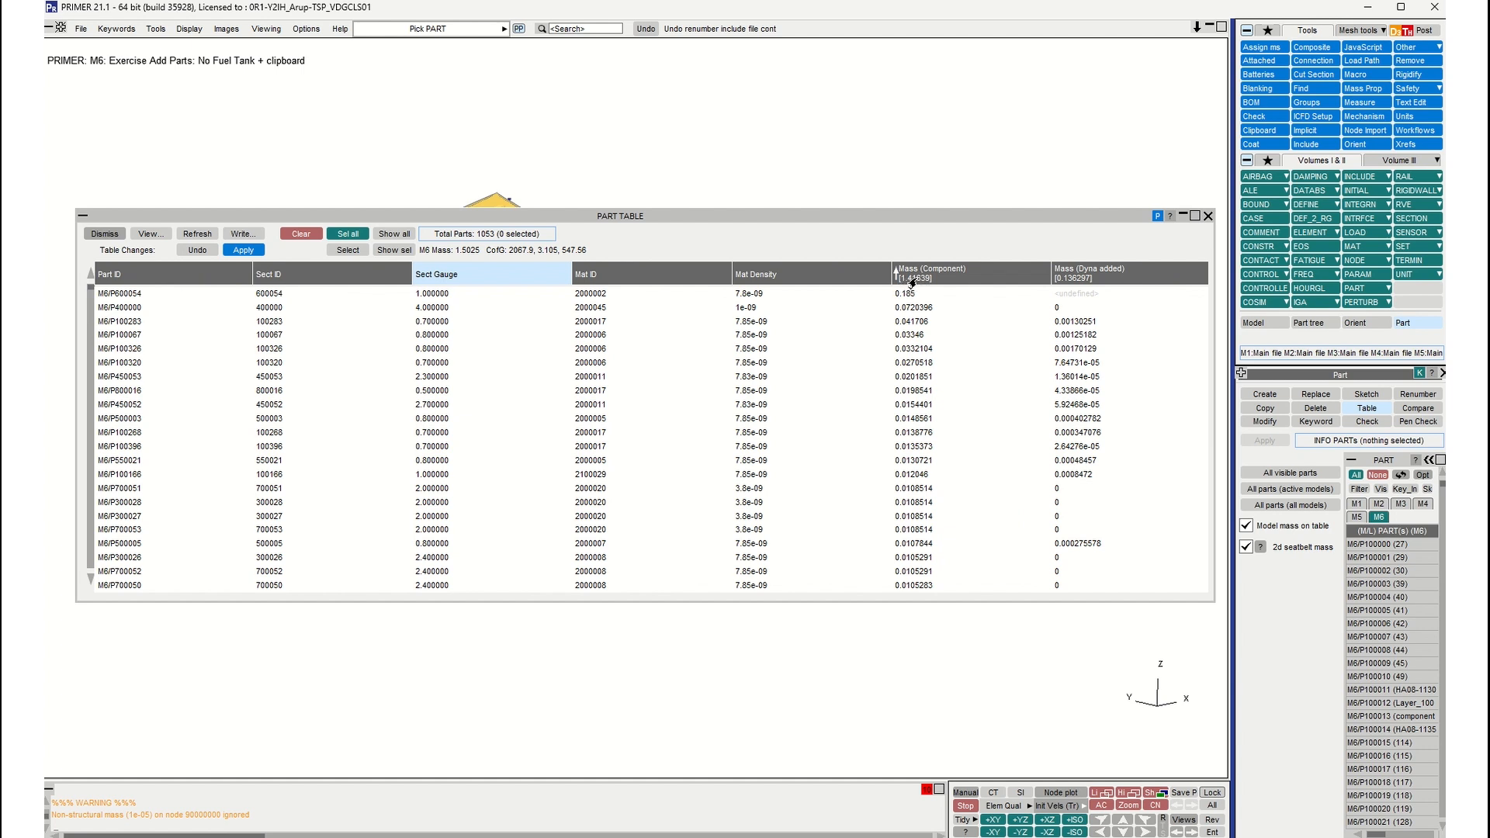
{"action": "mouse_move", "coordinate": [912, 284]}
Step: Sort the part table by Dyna added mass with the largest values first
{"action": "mouse_move", "coordinate": [1086, 284]}
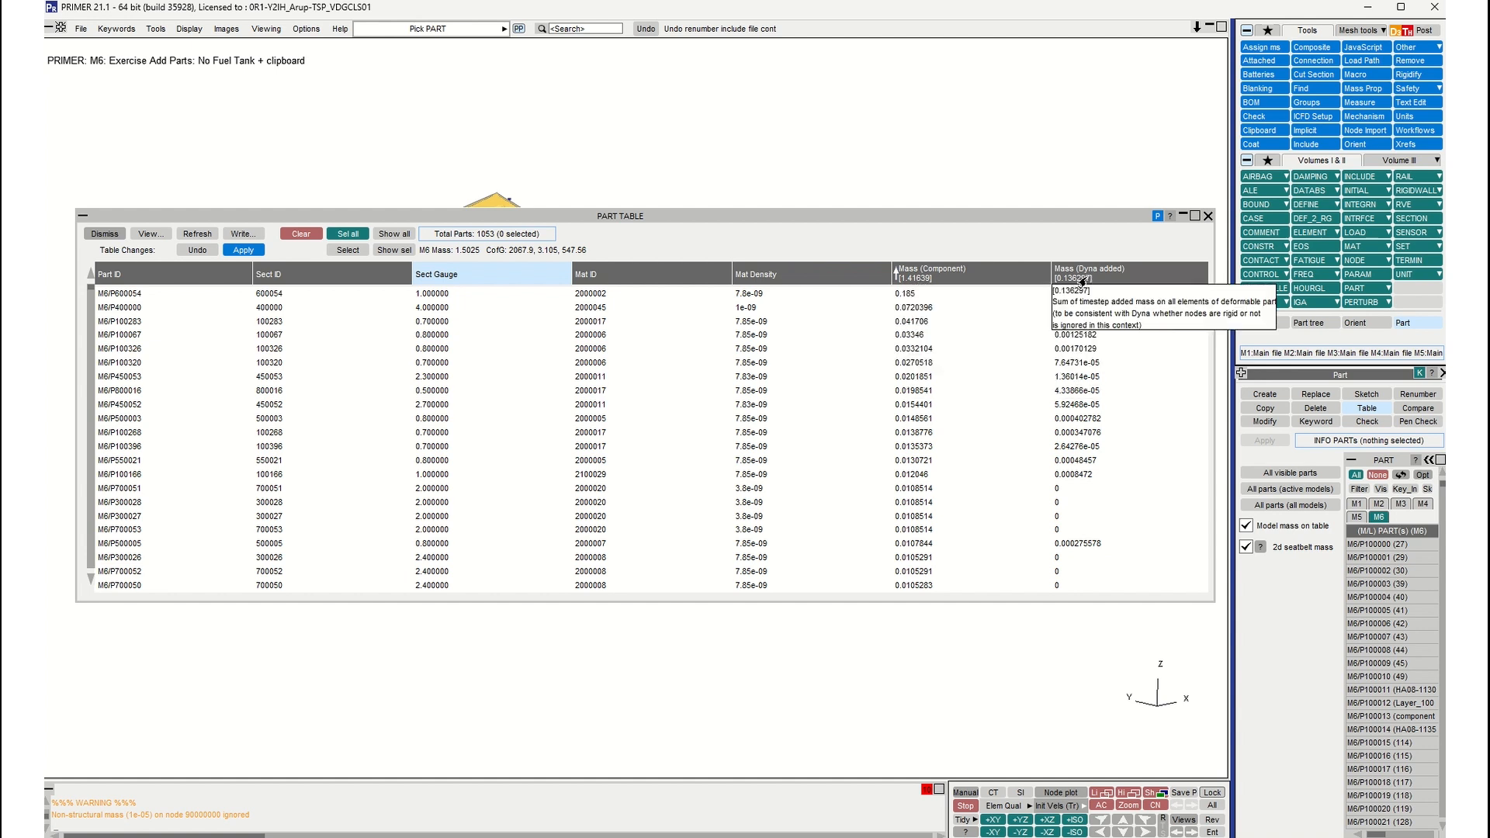
{"action": "left_click", "coordinate": [1108, 277]}
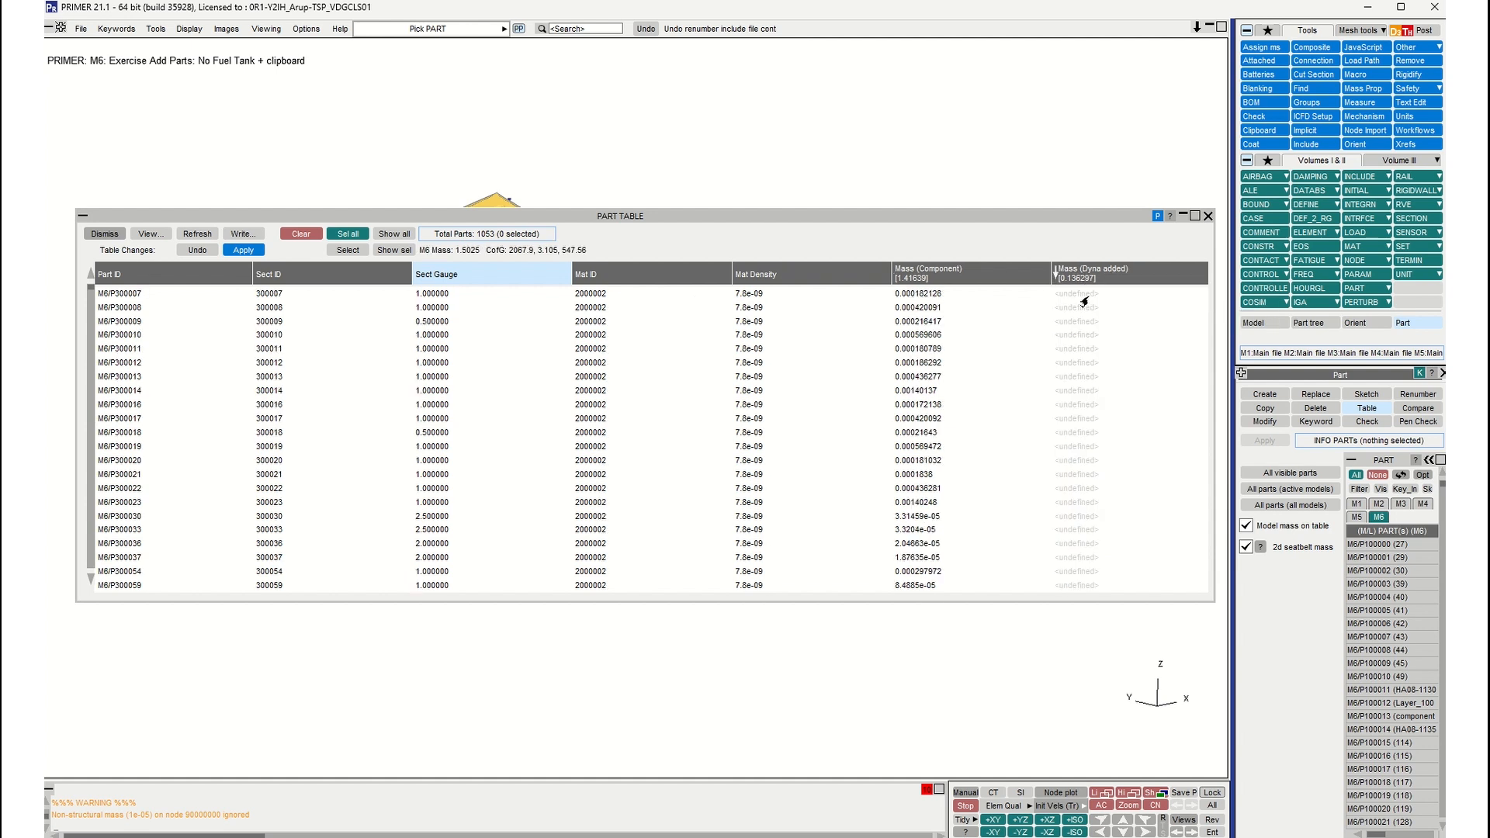
{"action": "left_click", "coordinate": [1087, 278]}
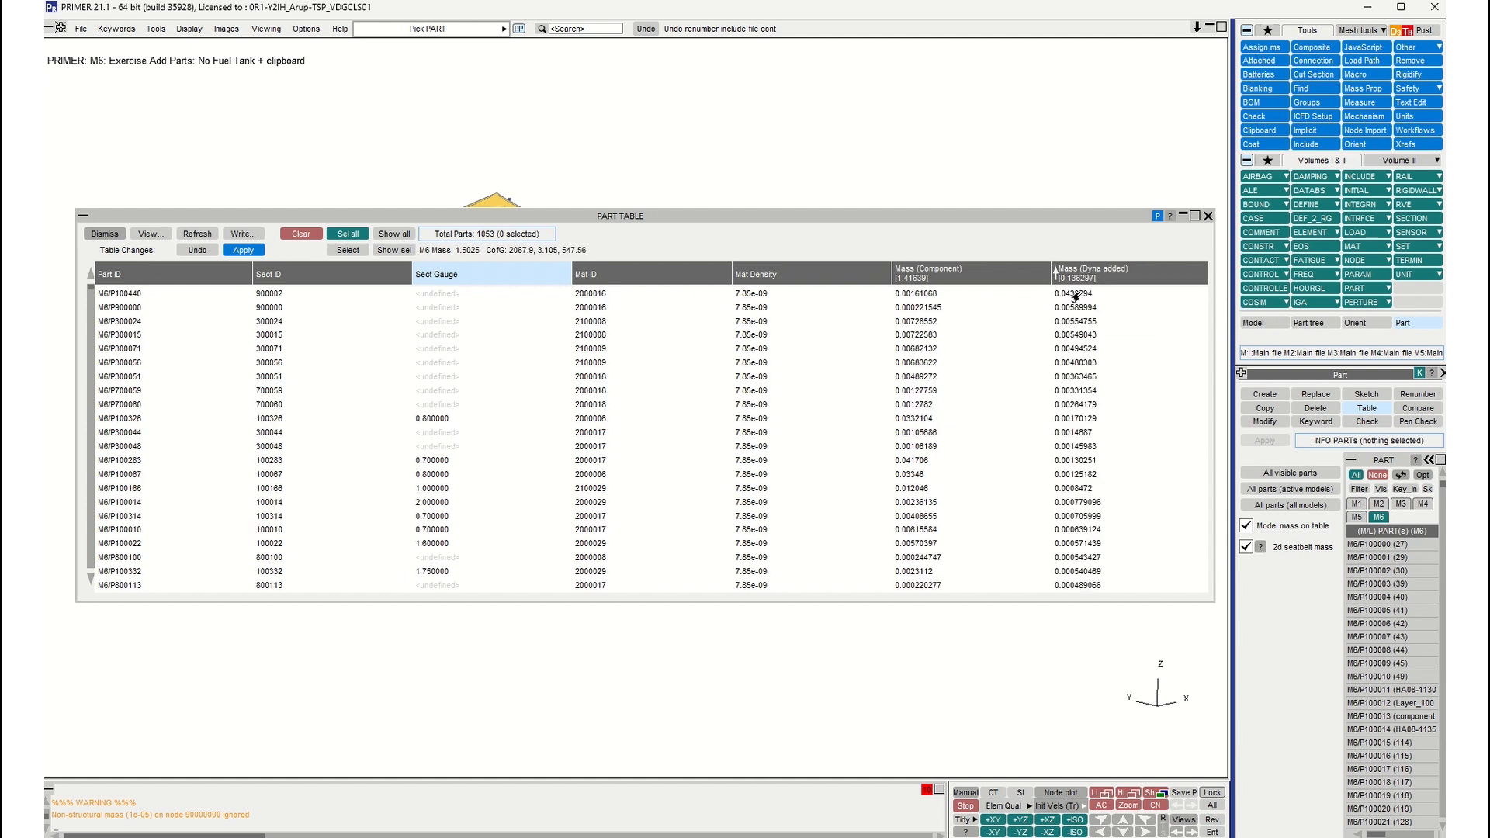
Step: Select the five parts with the most added mass, from P100440 to P300071, and show only them in the model
{"action": "left_click", "coordinate": [1075, 294]}
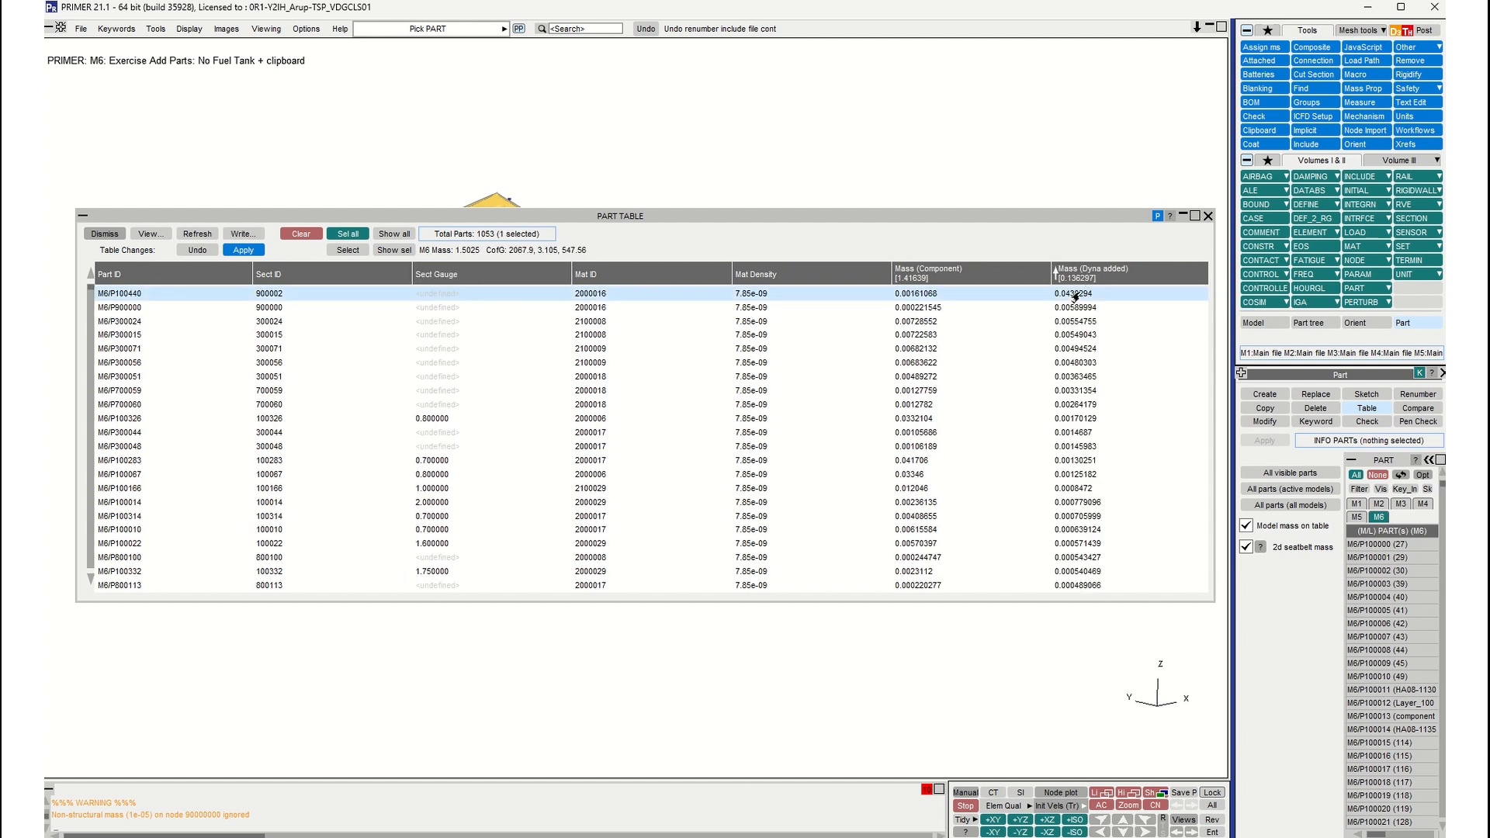
{"action": "left_click", "coordinate": [1079, 350], "text": "shift"}
{"action": "right_click", "coordinate": [1089, 339]}
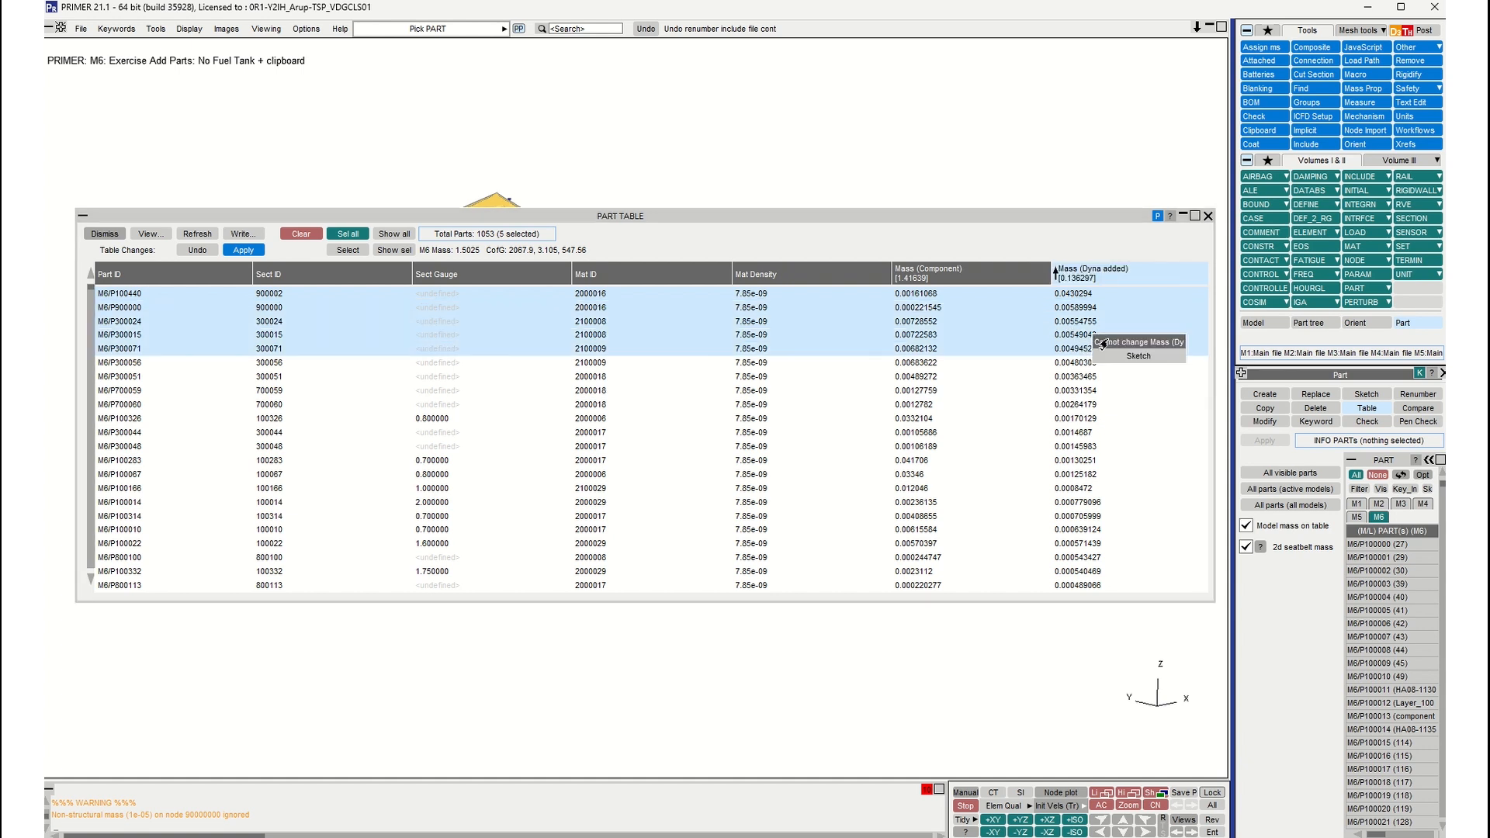
{"action": "right_click", "coordinate": [118, 305]}
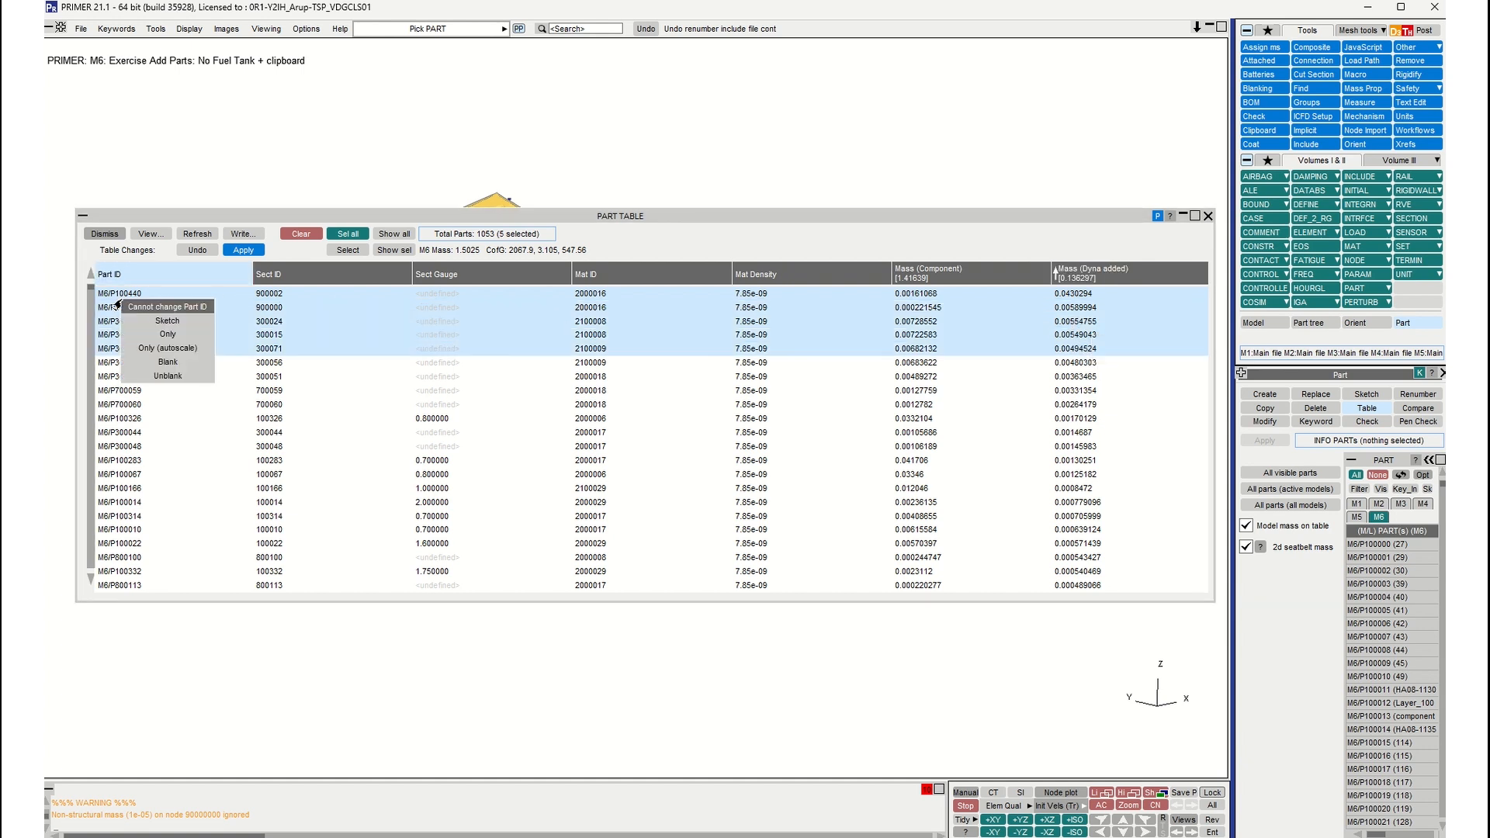
{"action": "left_click", "coordinate": [163, 334]}
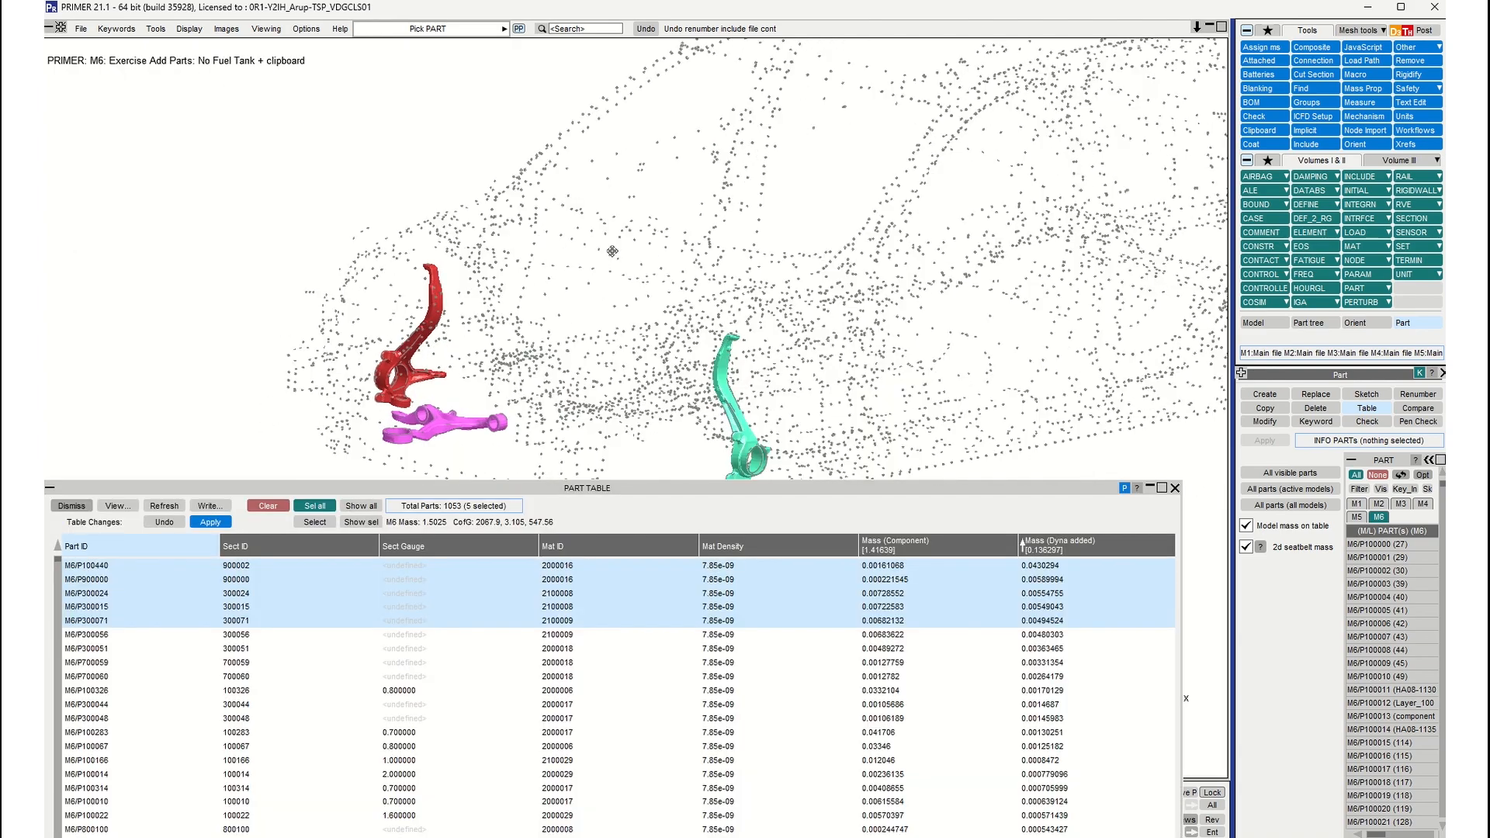
Step: Examine the isolated high added-mass parts from several angles, keeping the part table clear of them
{"action": "middle_click_drag", "start_coordinate": [613, 251], "coordinate": [536, 206], "text": "shift"}
{"action": "scroll", "coordinate": [592, 278], "scroll_direction": "down", "scroll_amount": 2}
{"action": "left_click_drag", "start_coordinate": [592, 278], "coordinate": [404, 272], "text": "shift"}
{"action": "middle_click_drag", "start_coordinate": [730, 252], "coordinate": [602, 249], "text": "shift"}
{"action": "left_click_drag", "start_coordinate": [602, 249], "coordinate": [777, 253], "text": "shift"}
{"action": "middle_click_drag", "start_coordinate": [586, 250], "coordinate": [792, 200], "text": "shift"}
{"action": "left_click_drag", "start_coordinate": [792, 199], "coordinate": [655, 262], "text": "shift"}
{"action": "scroll", "coordinate": [726, 303], "scroll_direction": "up", "scroll_amount": 2}
{"action": "scroll", "coordinate": [333, 297], "scroll_direction": "up", "scroll_amount": 3}
{"action": "middle_click_drag", "start_coordinate": [477, 346], "coordinate": [482, 293], "text": "shift"}
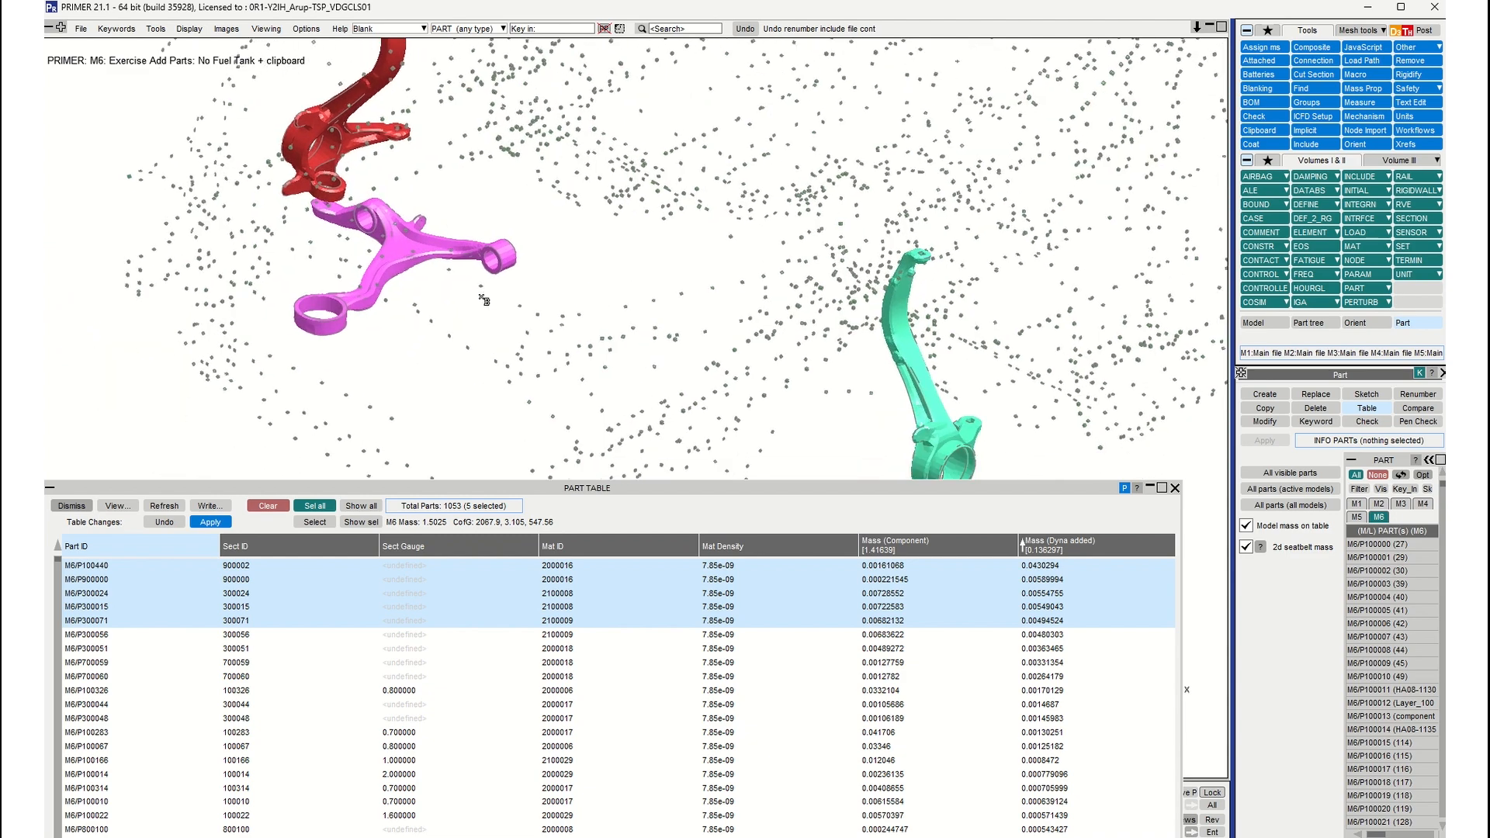
{"action": "left_click_drag", "start_coordinate": [482, 292], "coordinate": [484, 262], "text": "shift"}
{"action": "left_click_drag", "start_coordinate": [314, 484], "coordinate": [358, 338]}
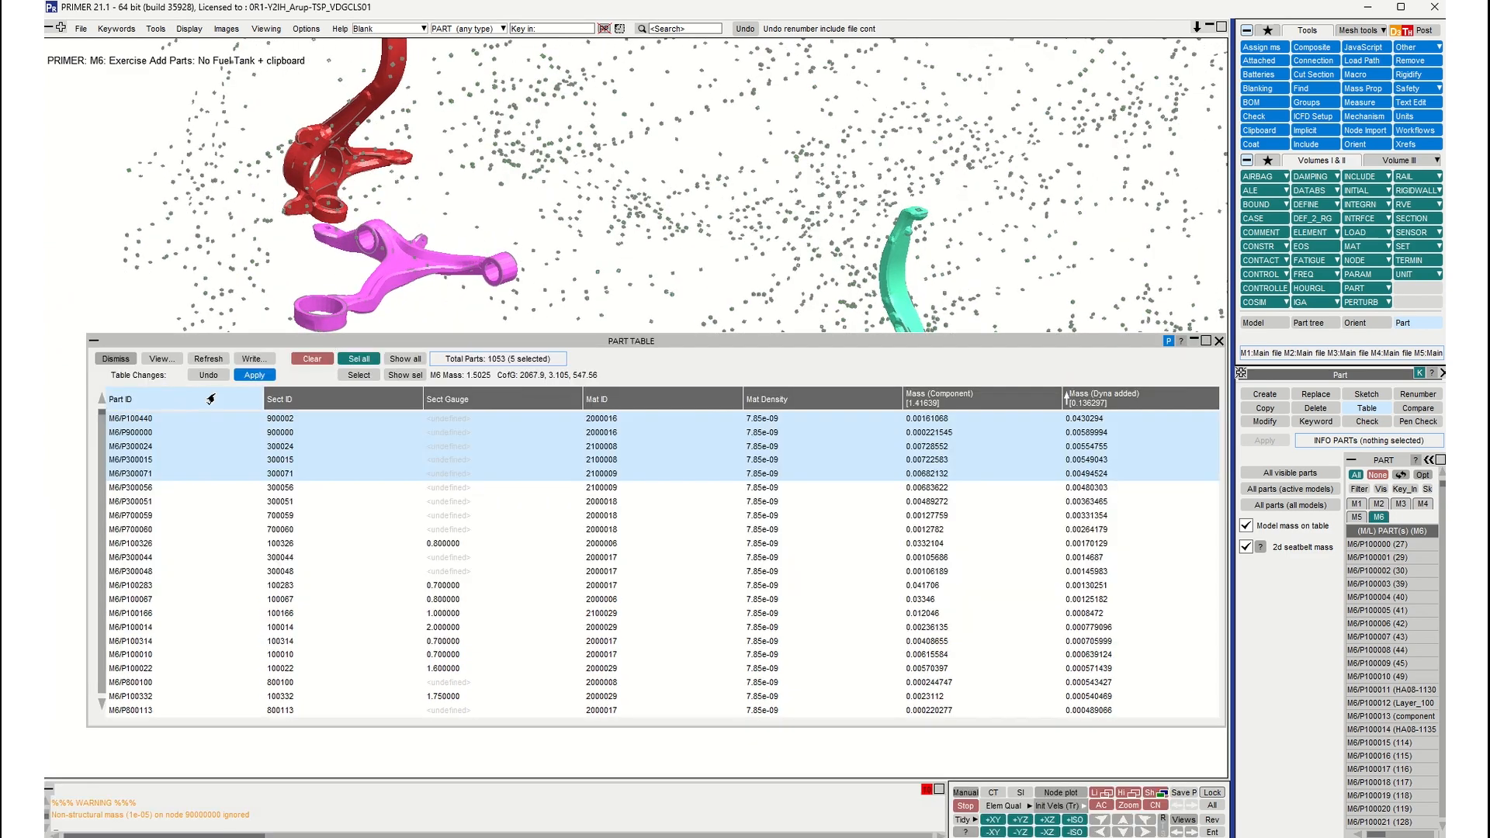
Step: Add the section element formulation and smallest element columns to the part table
{"action": "left_click", "coordinate": [160, 360]}
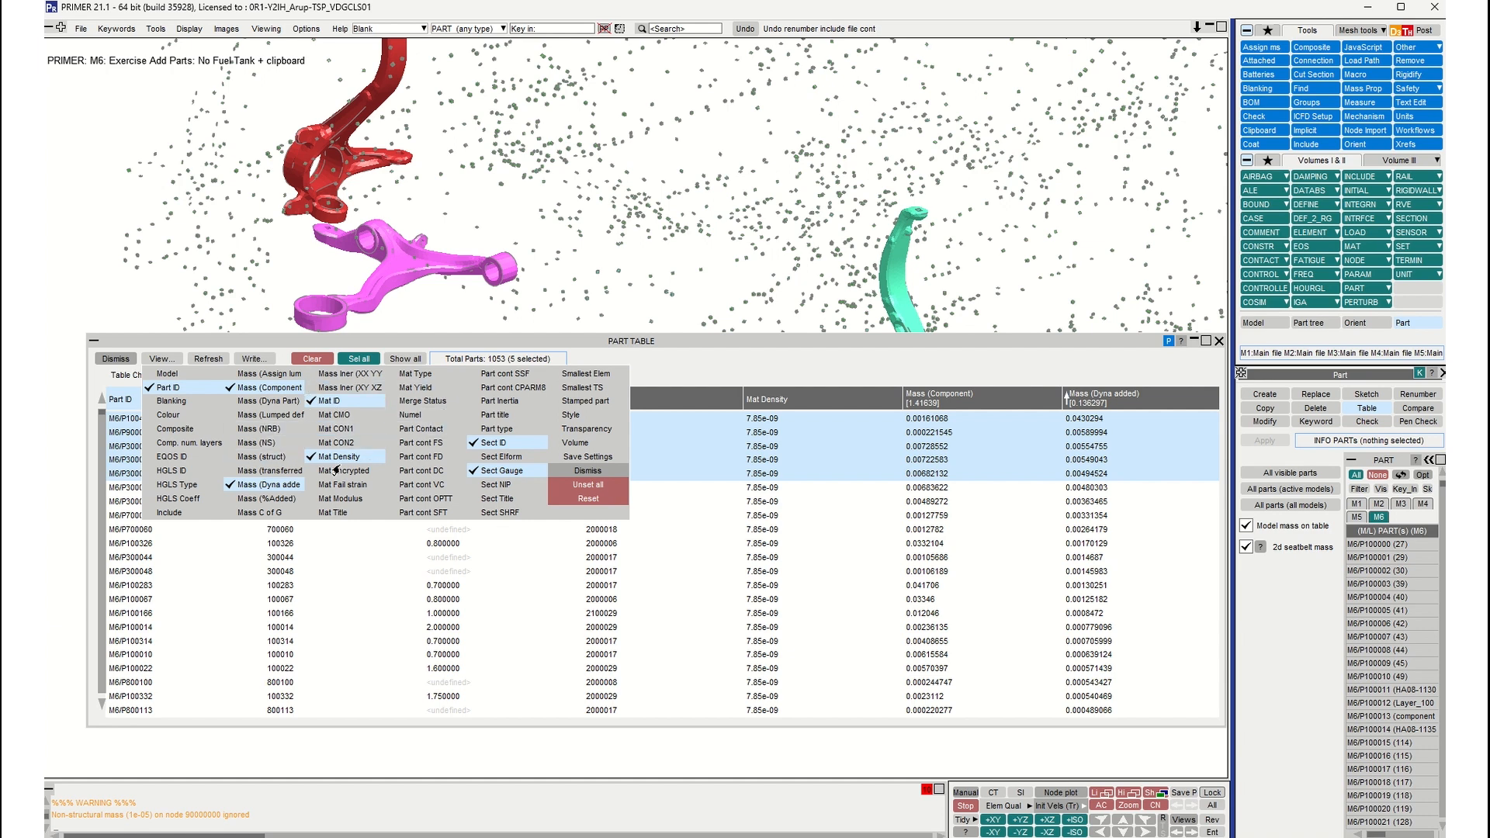
{"action": "left_click", "coordinate": [479, 460]}
{"action": "left_click", "coordinate": [574, 377]}
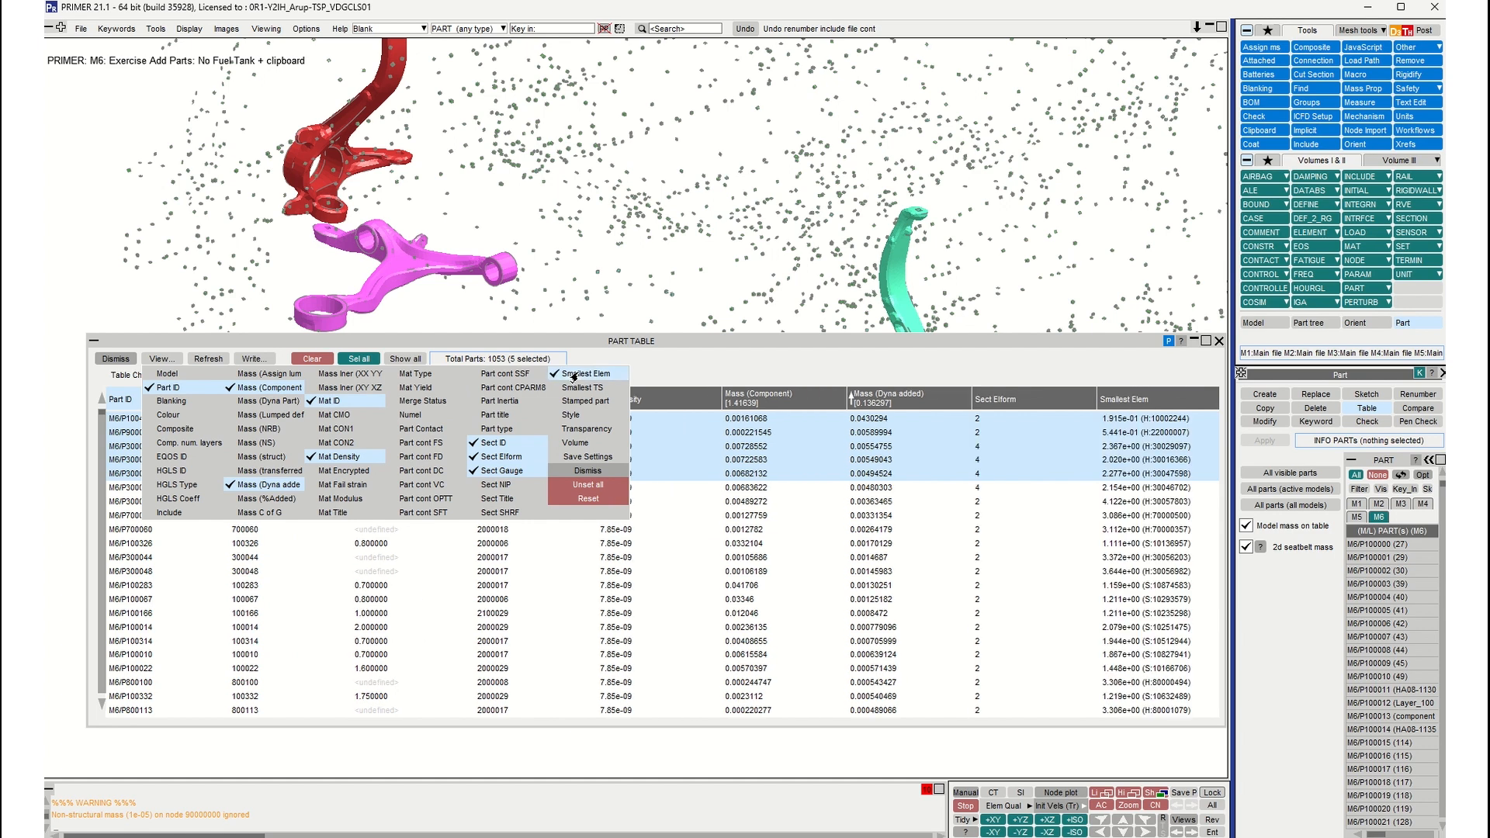
{"action": "left_click", "coordinate": [728, 365]}
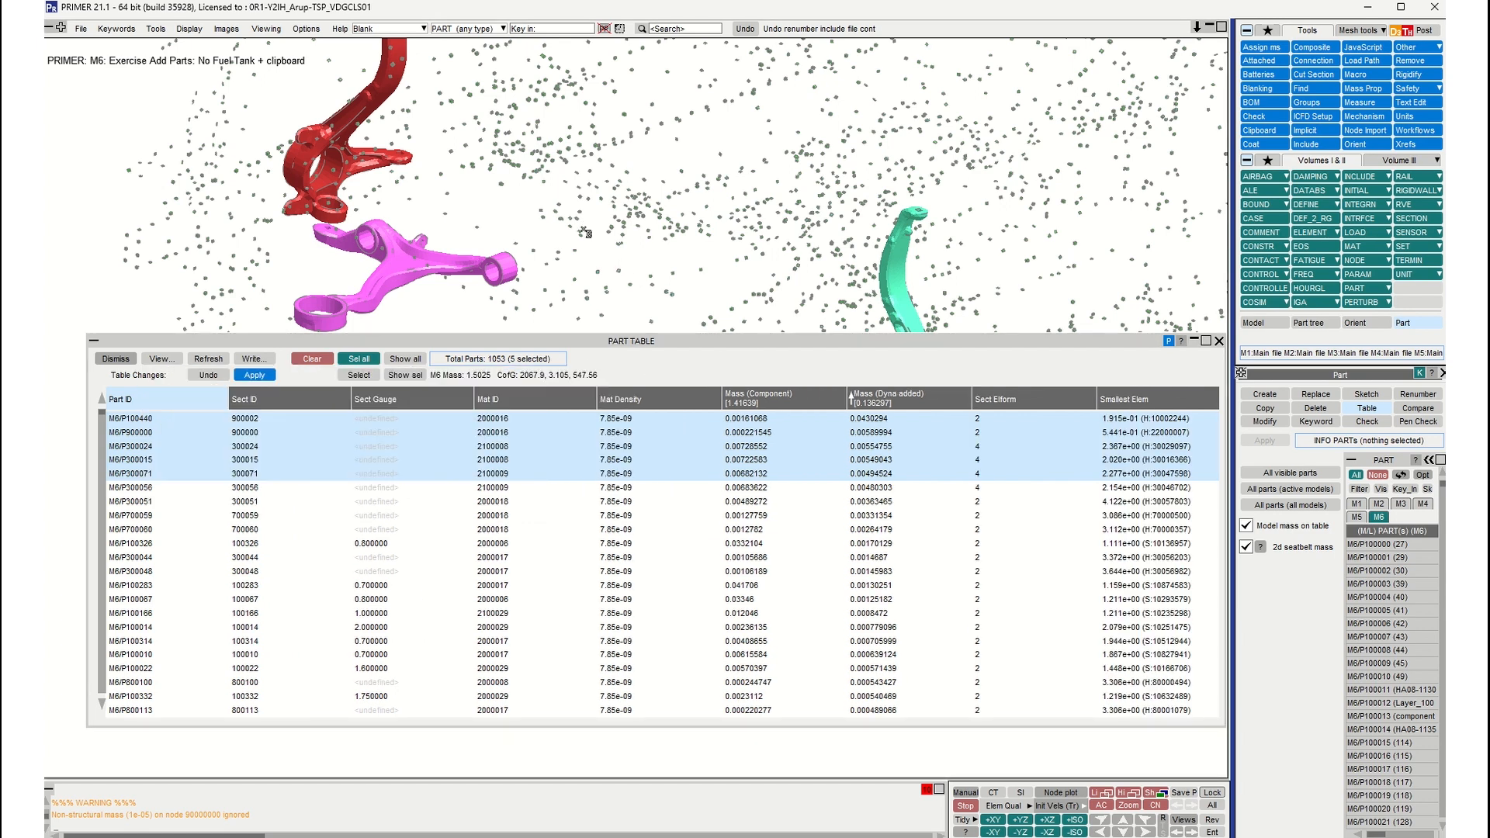
Step: Check the editing options for the material density and section gauge of the selected parts
{"action": "scroll", "coordinate": [584, 232], "scroll_direction": "down", "scroll_amount": 2}
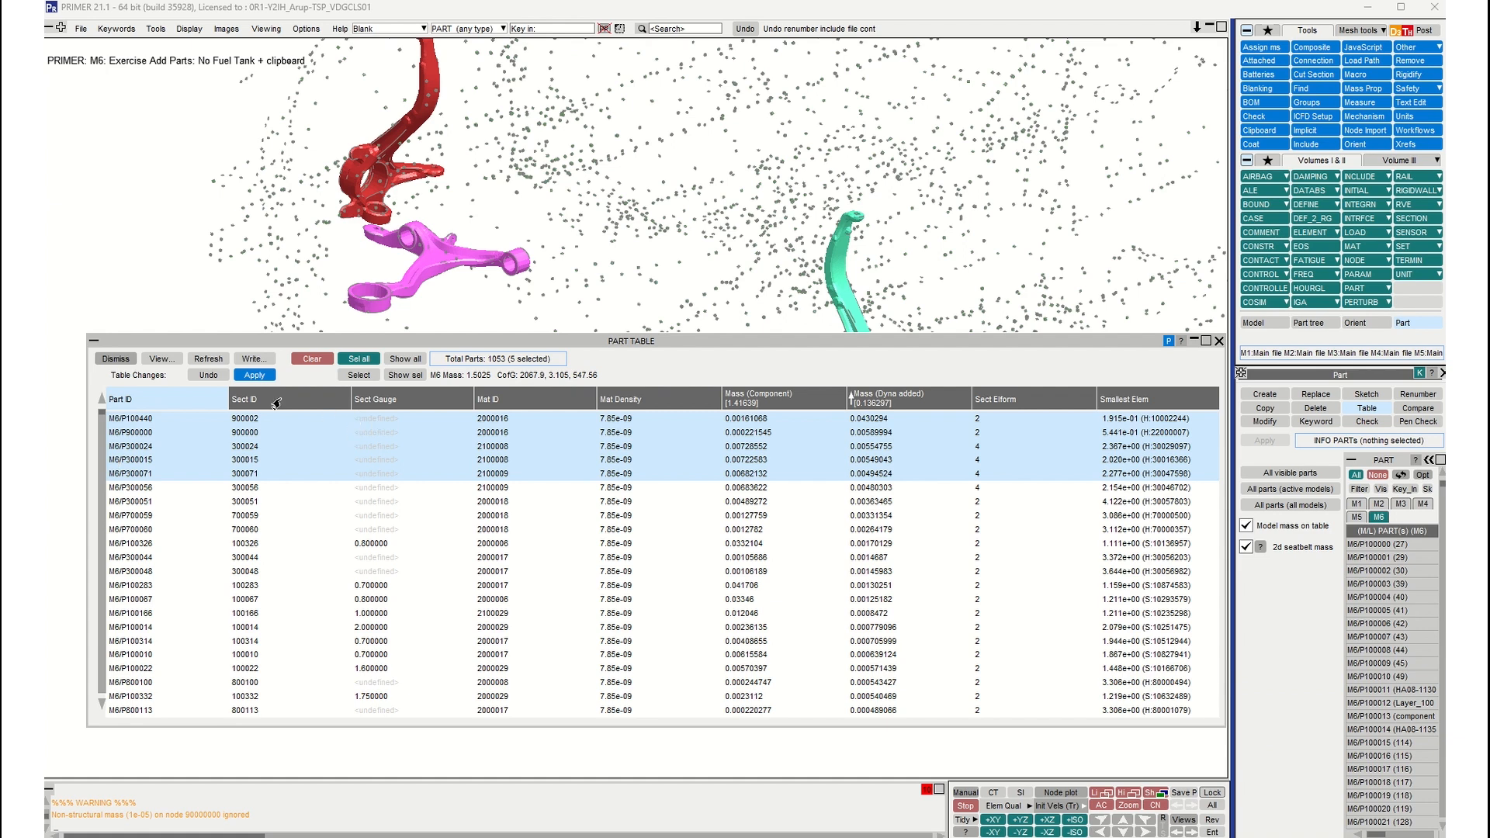
{"action": "left_click", "coordinate": [161, 360]}
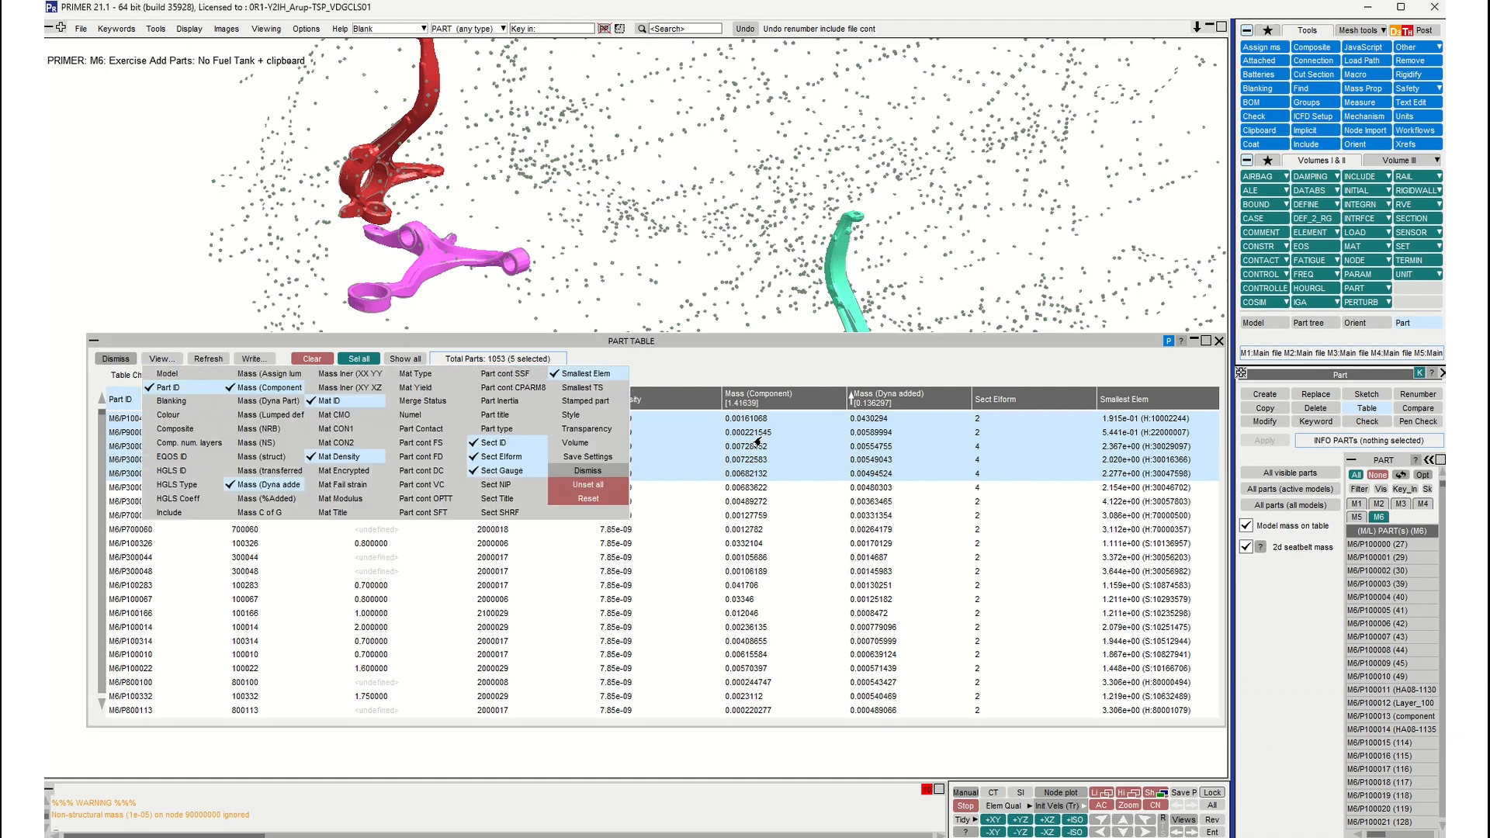
{"action": "left_click", "coordinate": [683, 362]}
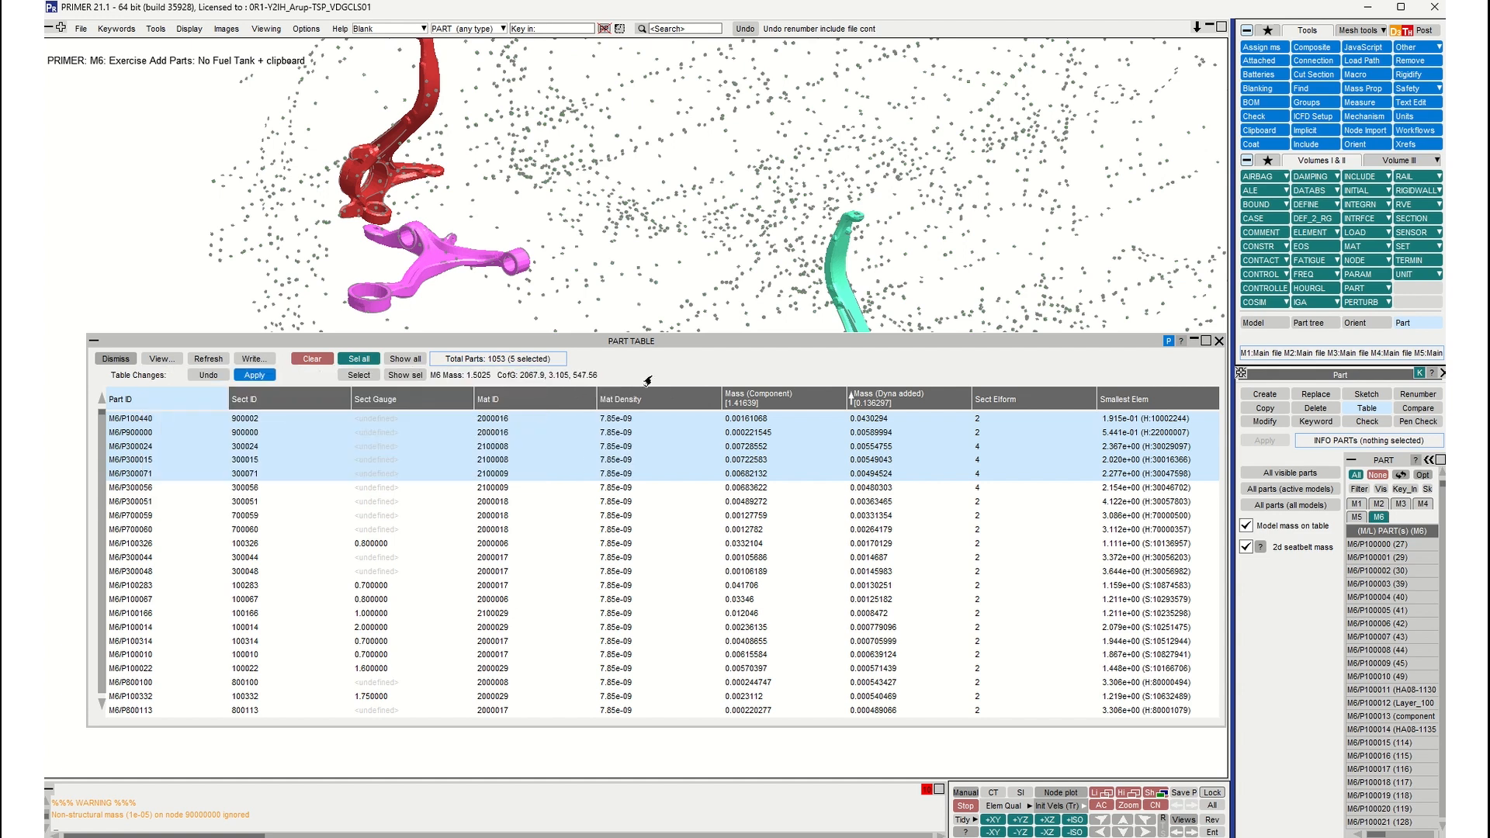
{"action": "right_click", "coordinate": [620, 450]}
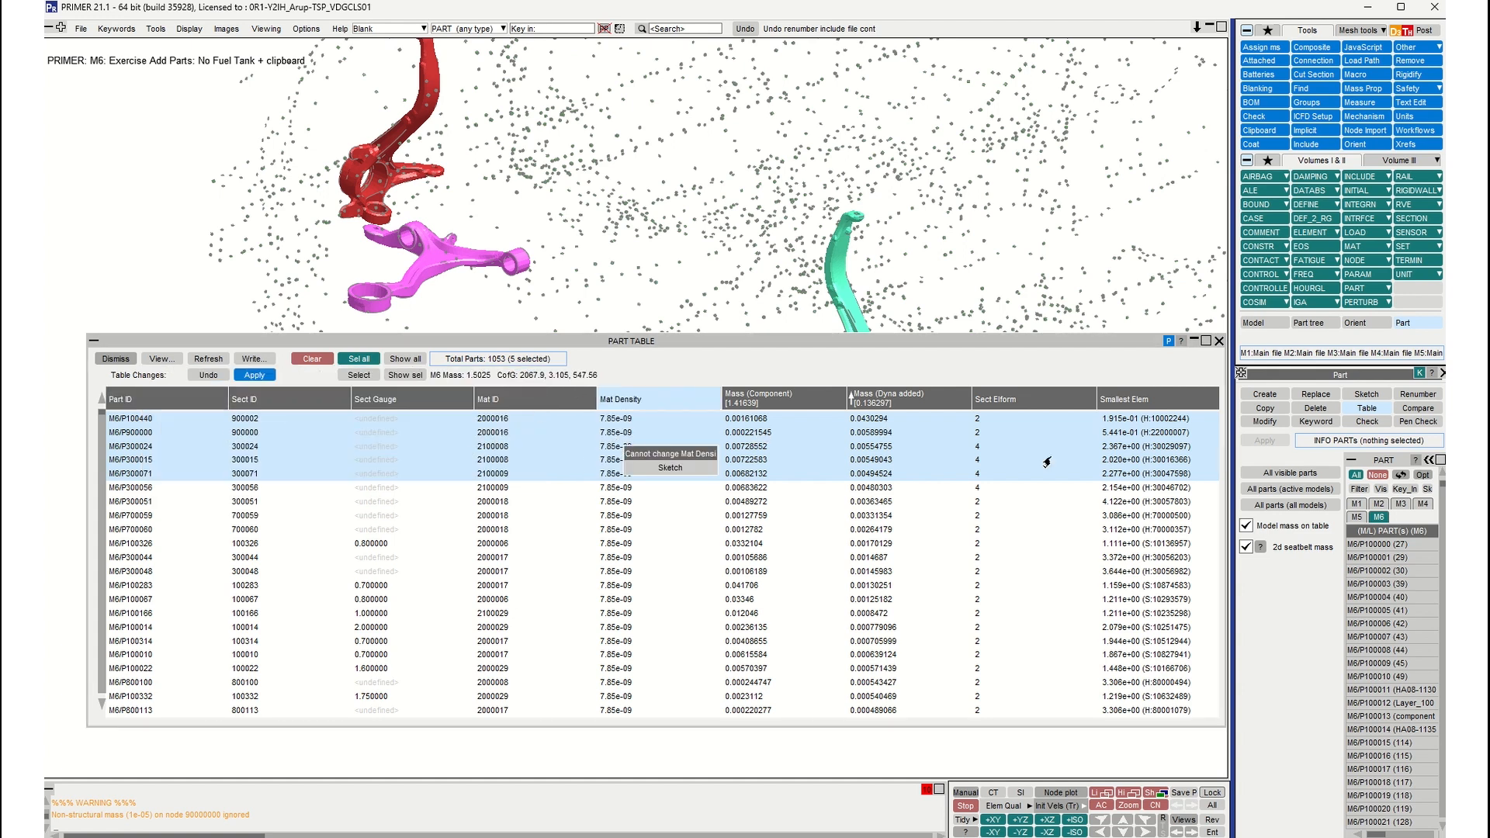
{"action": "left_click", "coordinate": [627, 379]}
{"action": "right_click", "coordinate": [373, 448]}
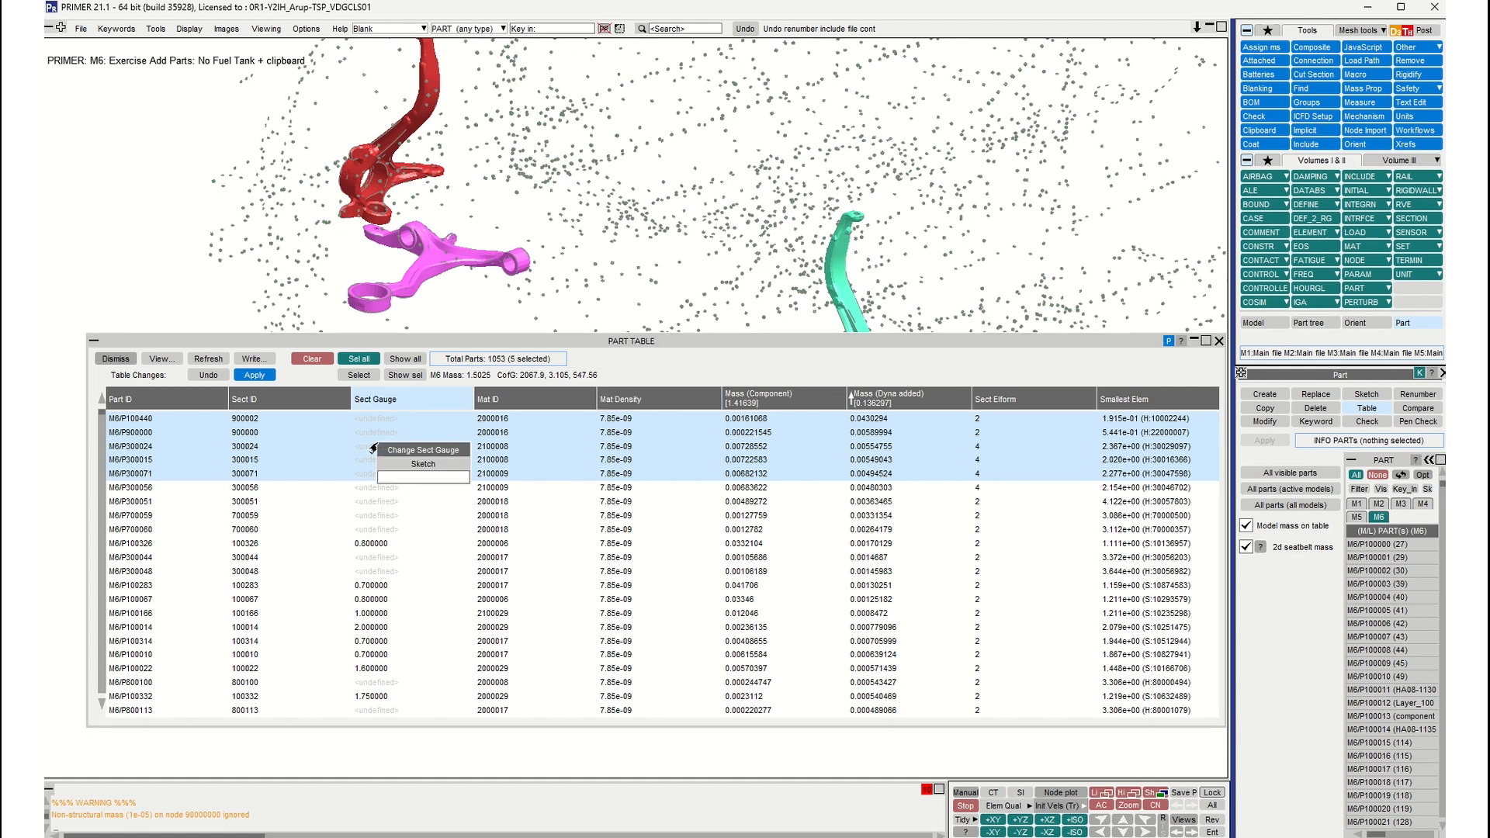
{"action": "left_click", "coordinate": [697, 376]}
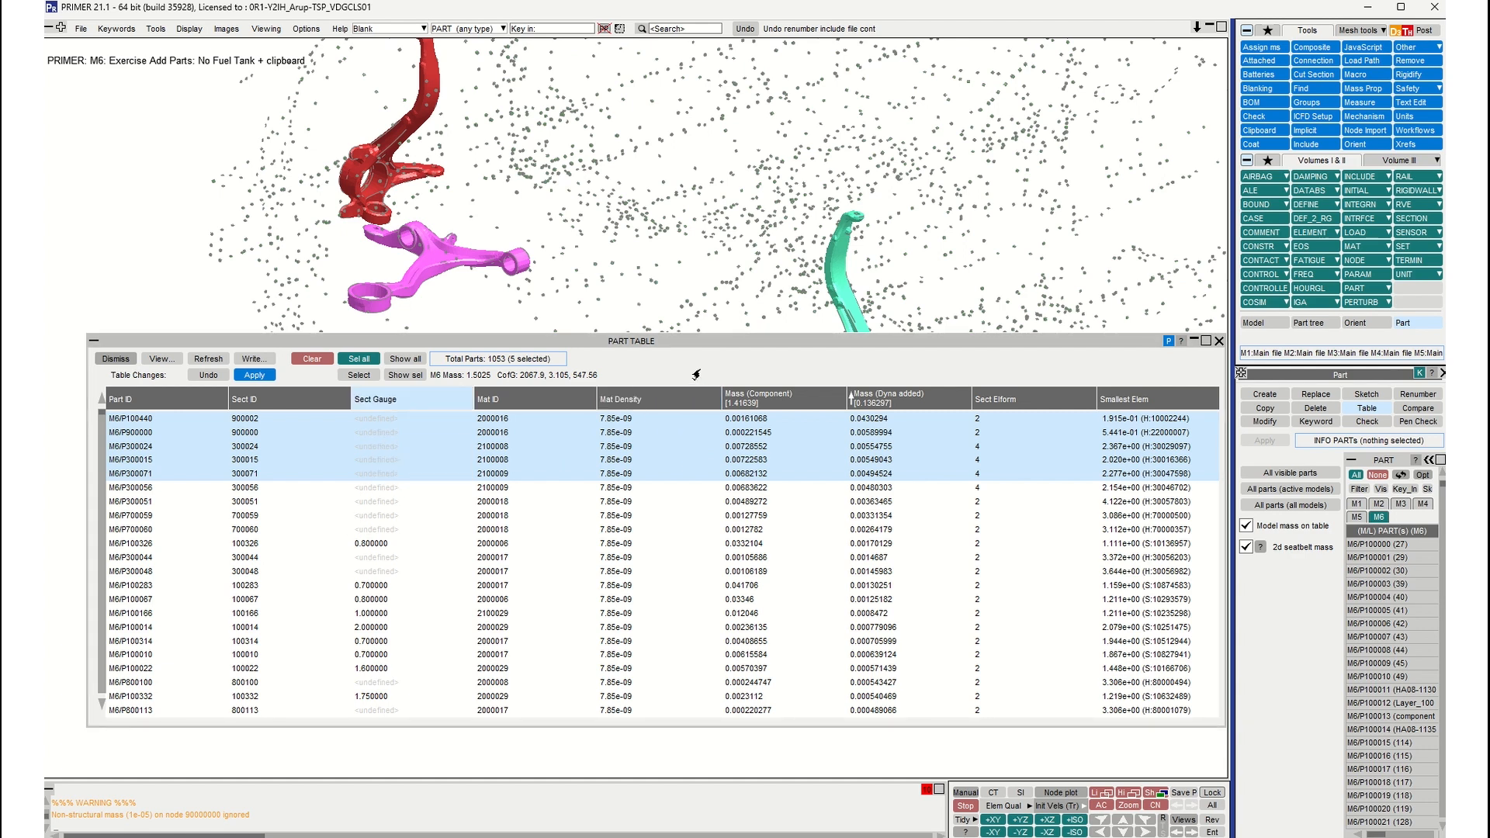
Step: Add the material title column to the part table and select the parts from P100440 to P300051
{"action": "left_click", "coordinate": [160, 360]}
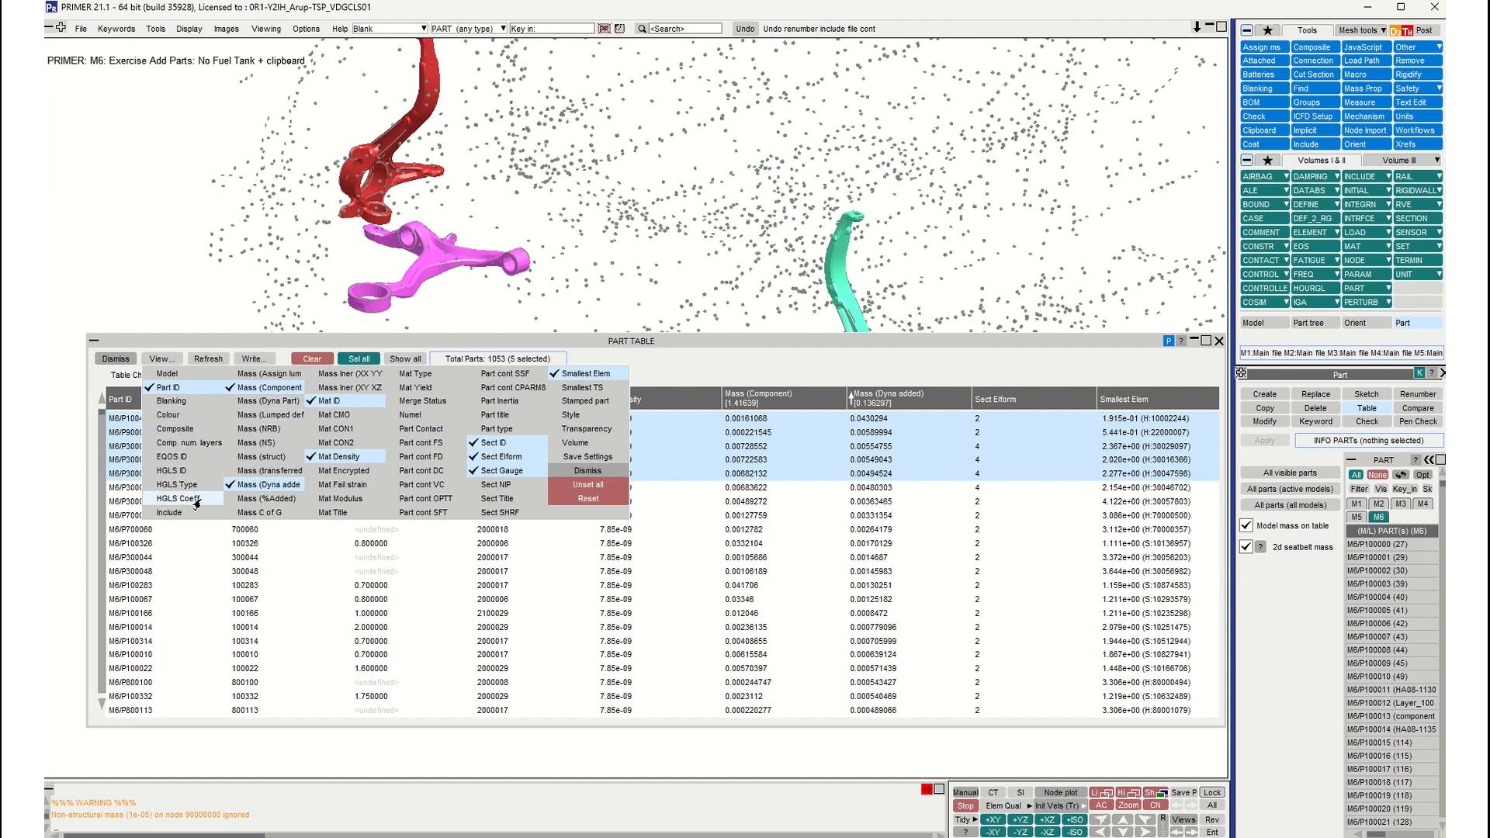
{"action": "left_click", "coordinate": [311, 514]}
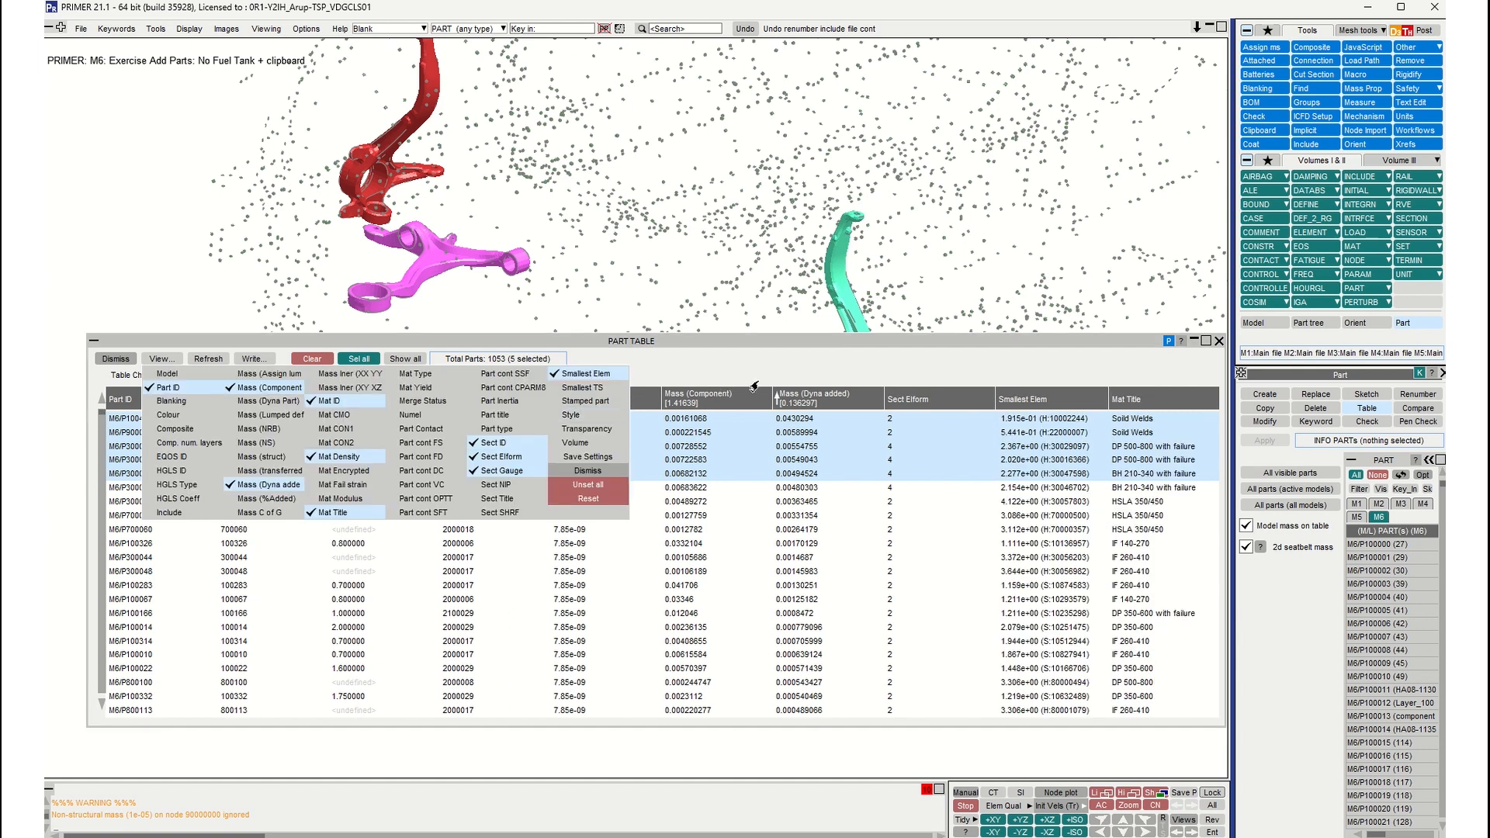
{"action": "left_click", "coordinate": [1149, 421]}
{"action": "left_click", "coordinate": [1147, 499], "text": "shift"}
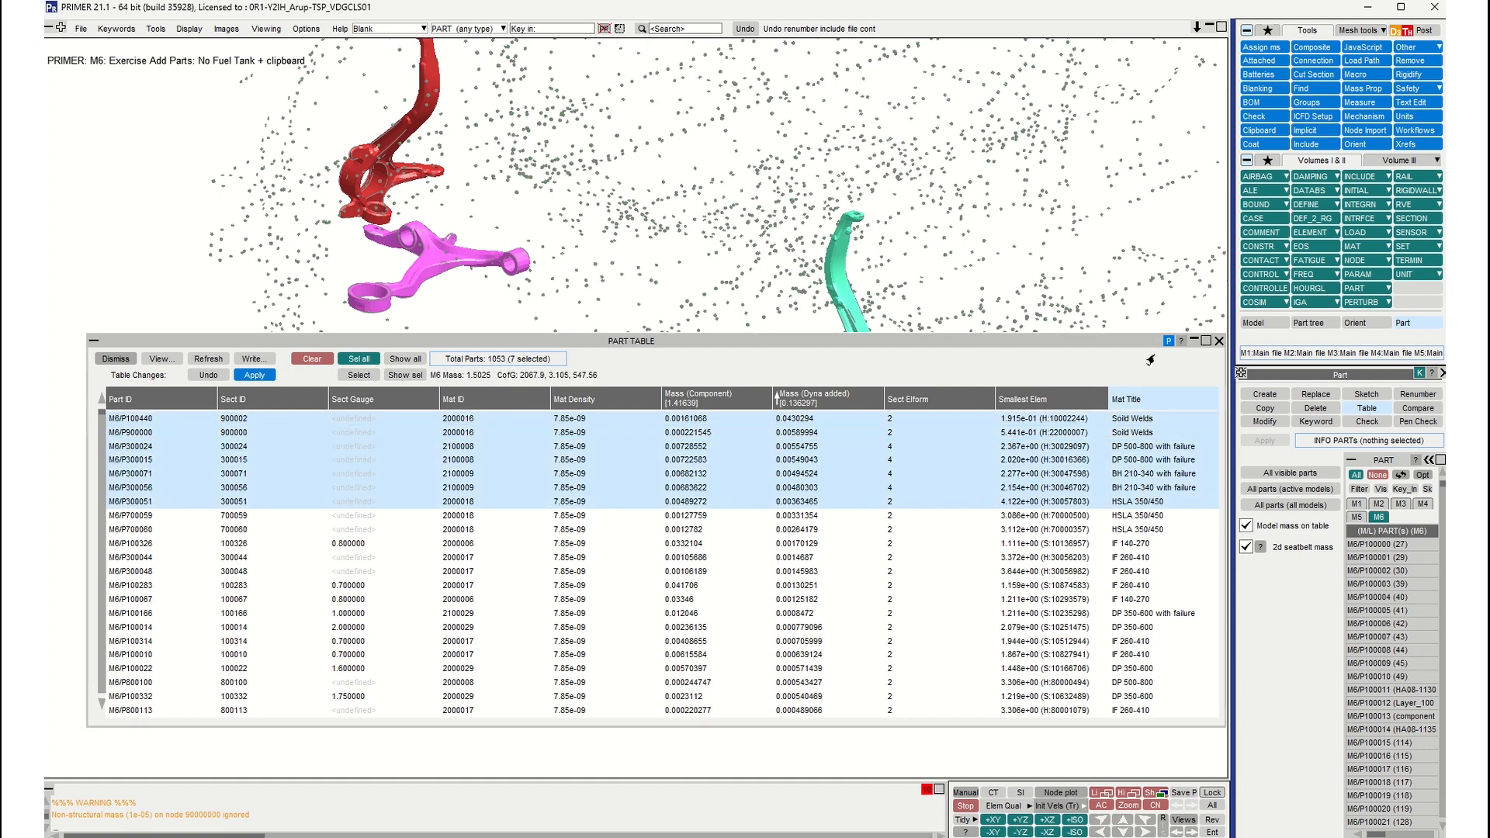
Step: Close the part table, reopen it for all parts of the active models, and add the part title column
{"action": "left_click", "coordinate": [1220, 340]}
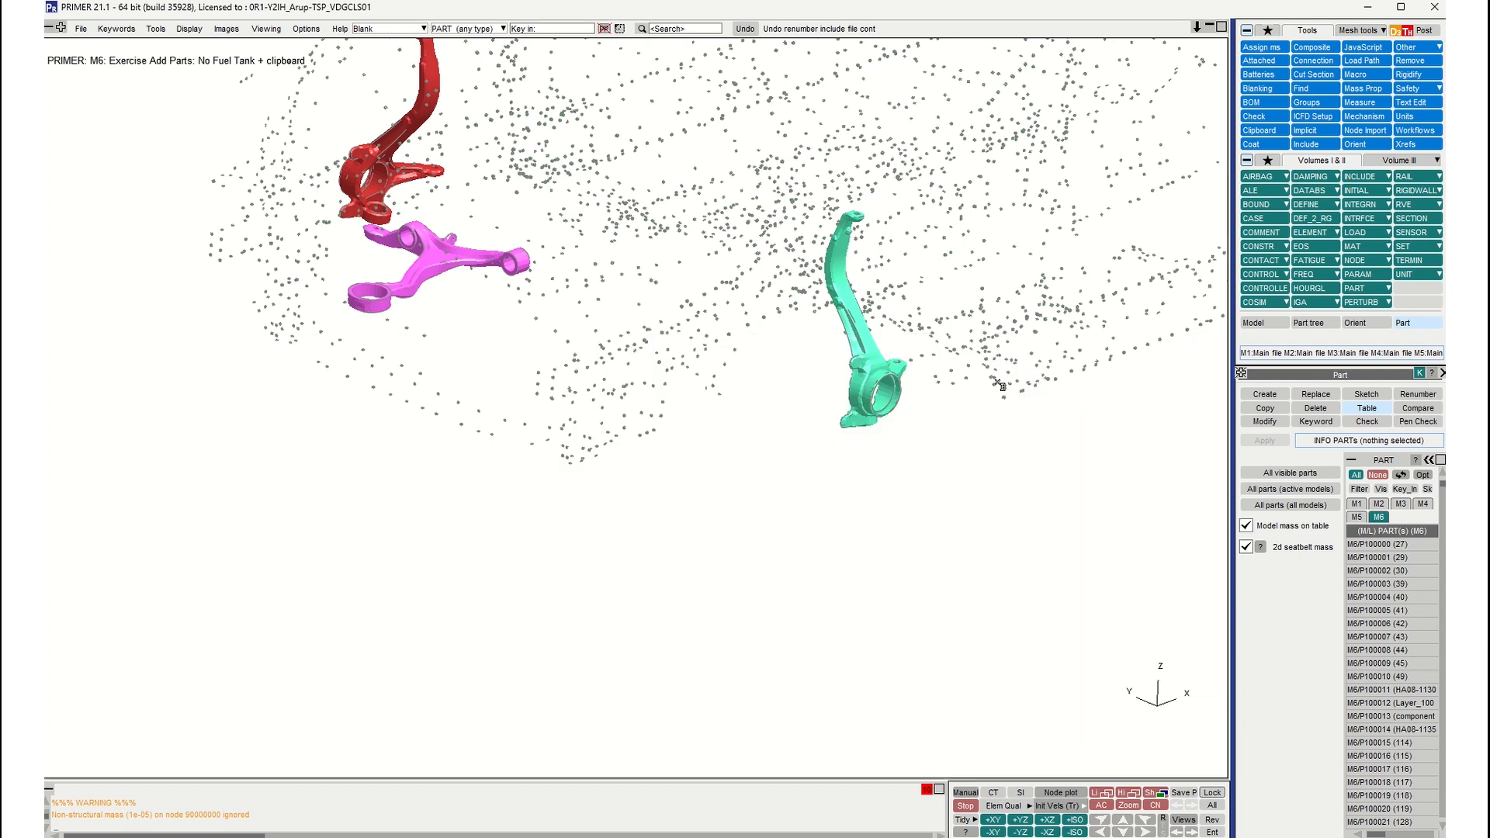
{"action": "left_click", "coordinate": [1290, 489]}
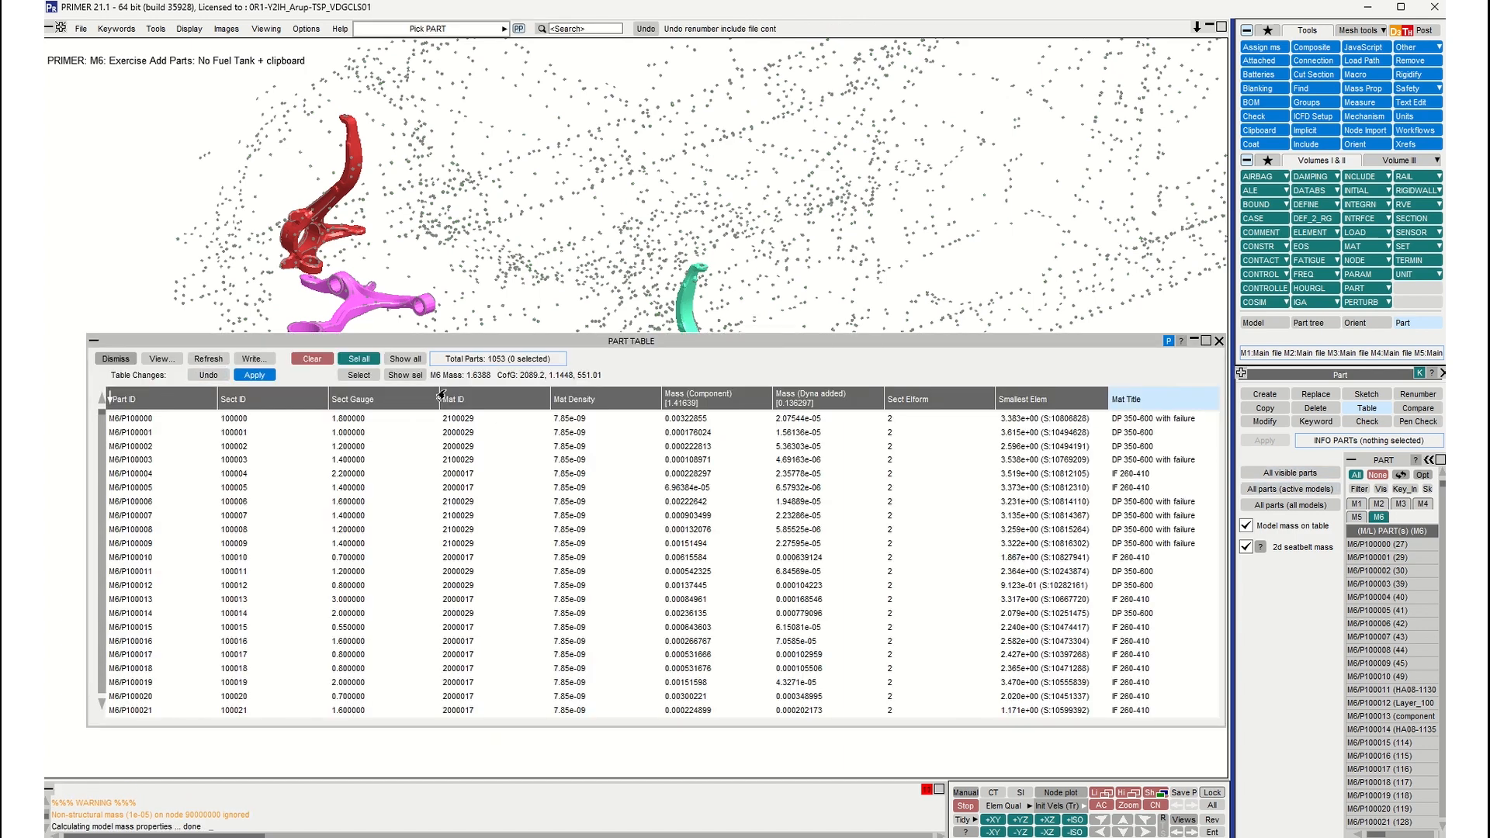
{"action": "left_click", "coordinate": [160, 359]}
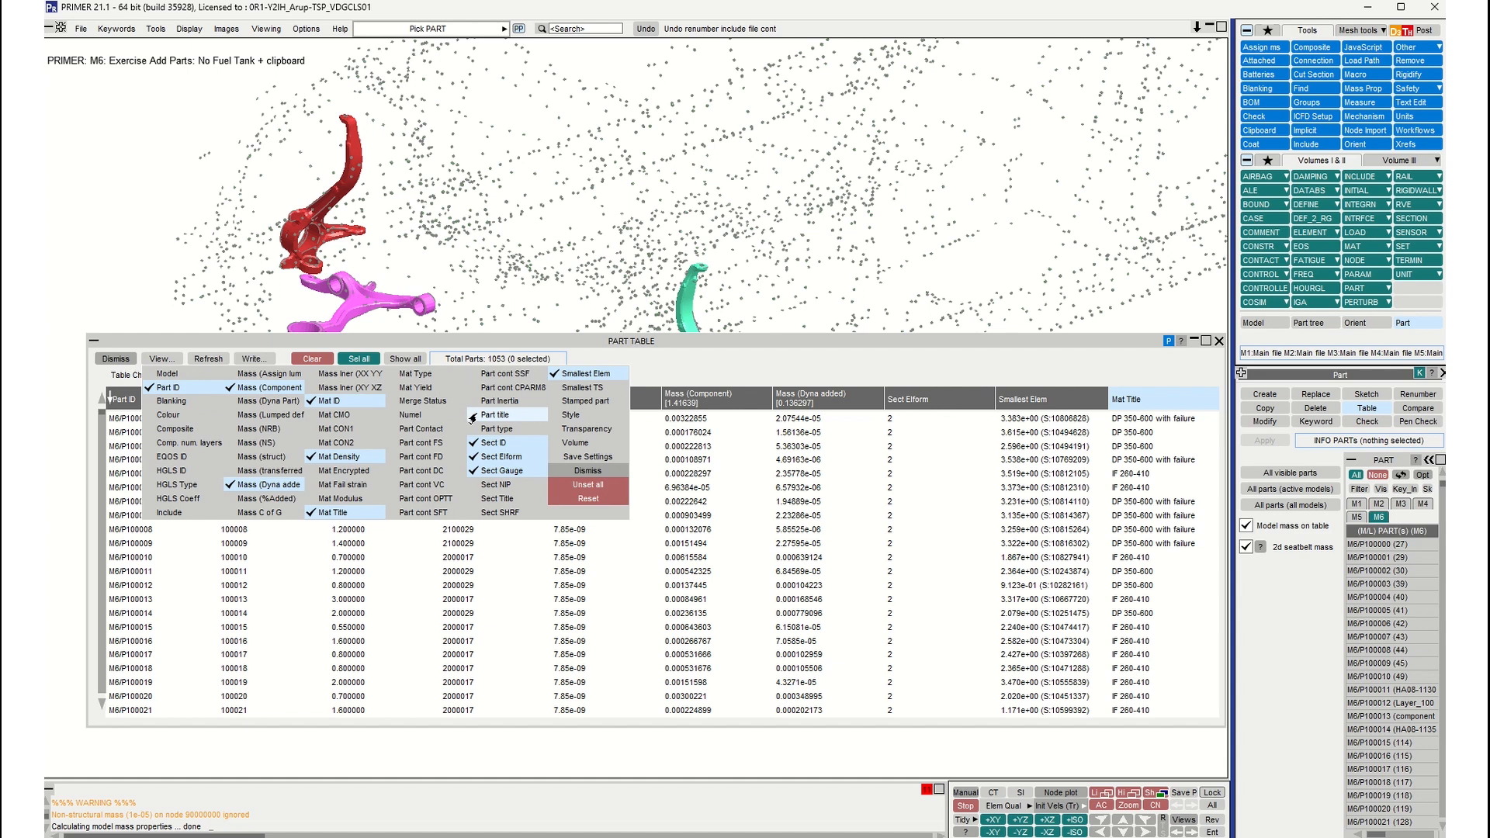
{"action": "left_click", "coordinate": [472, 418]}
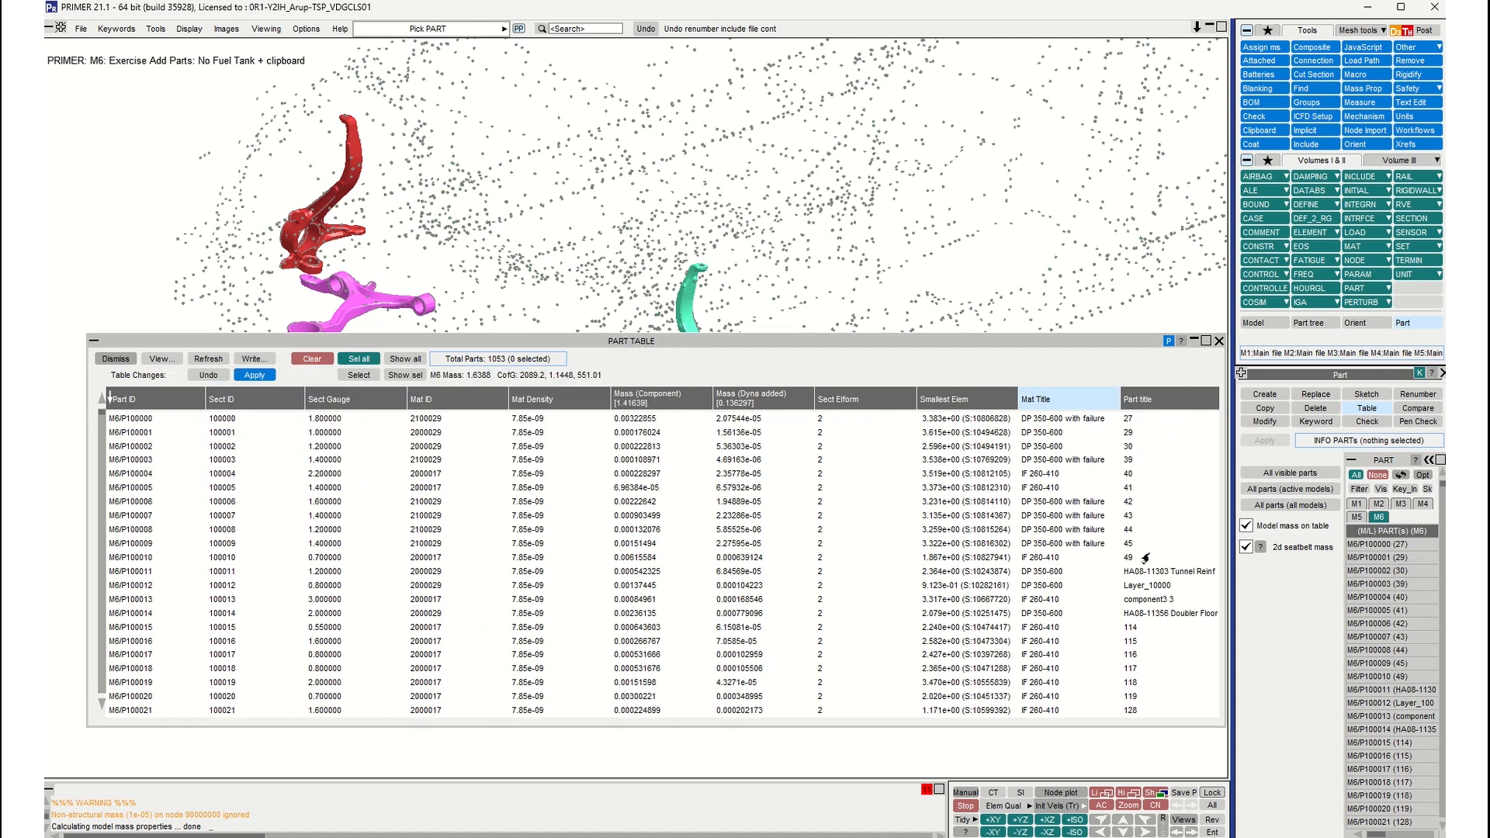
Step: Sort the part table by part title and select the parts from P100047 to P100054
{"action": "left_click", "coordinate": [1137, 400]}
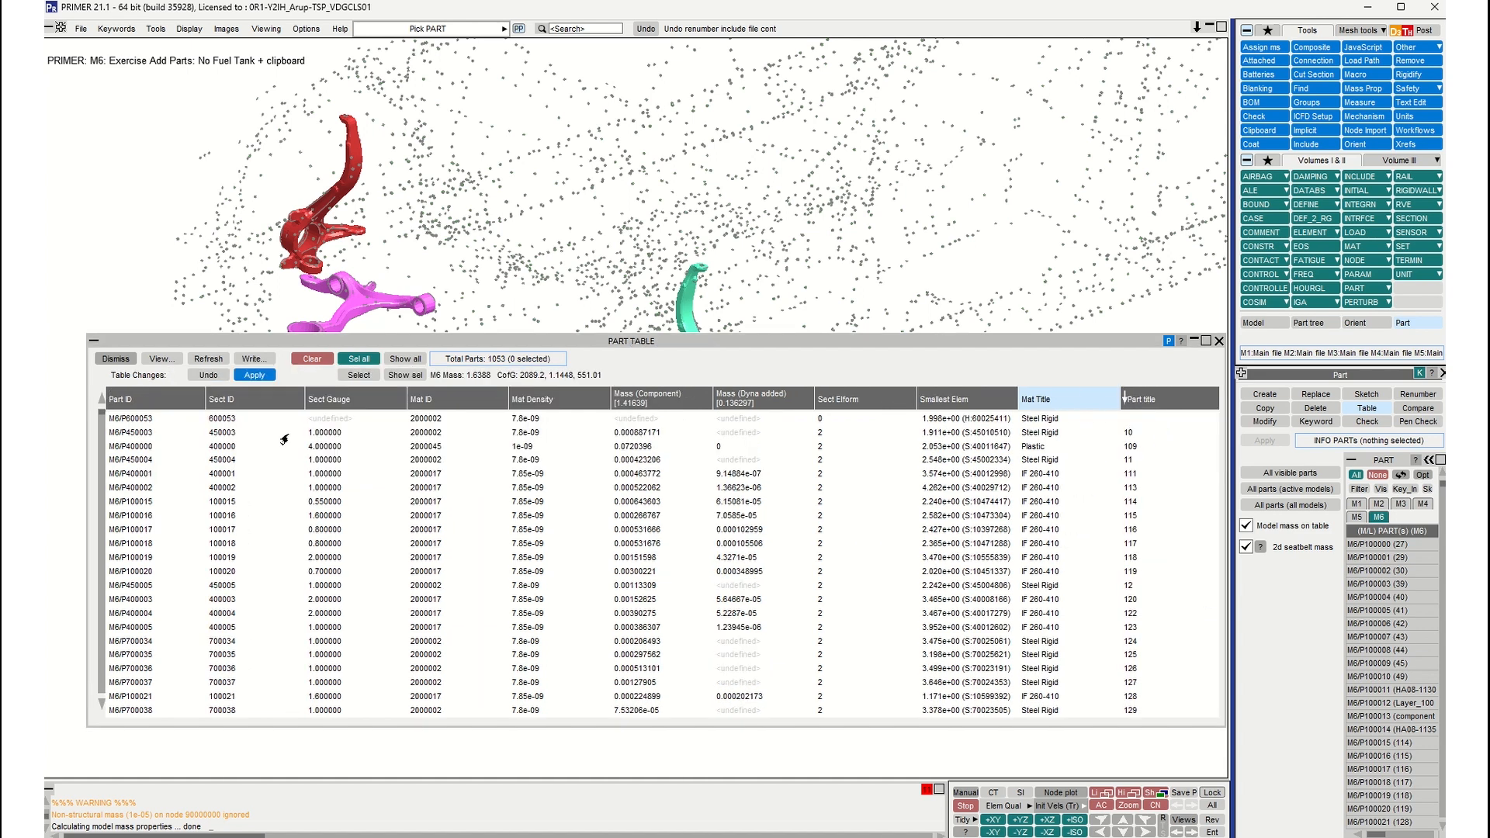
{"action": "left_click_drag", "start_coordinate": [102, 410], "coordinate": [115, 613]}
{"action": "left_click", "coordinate": [1132, 433]}
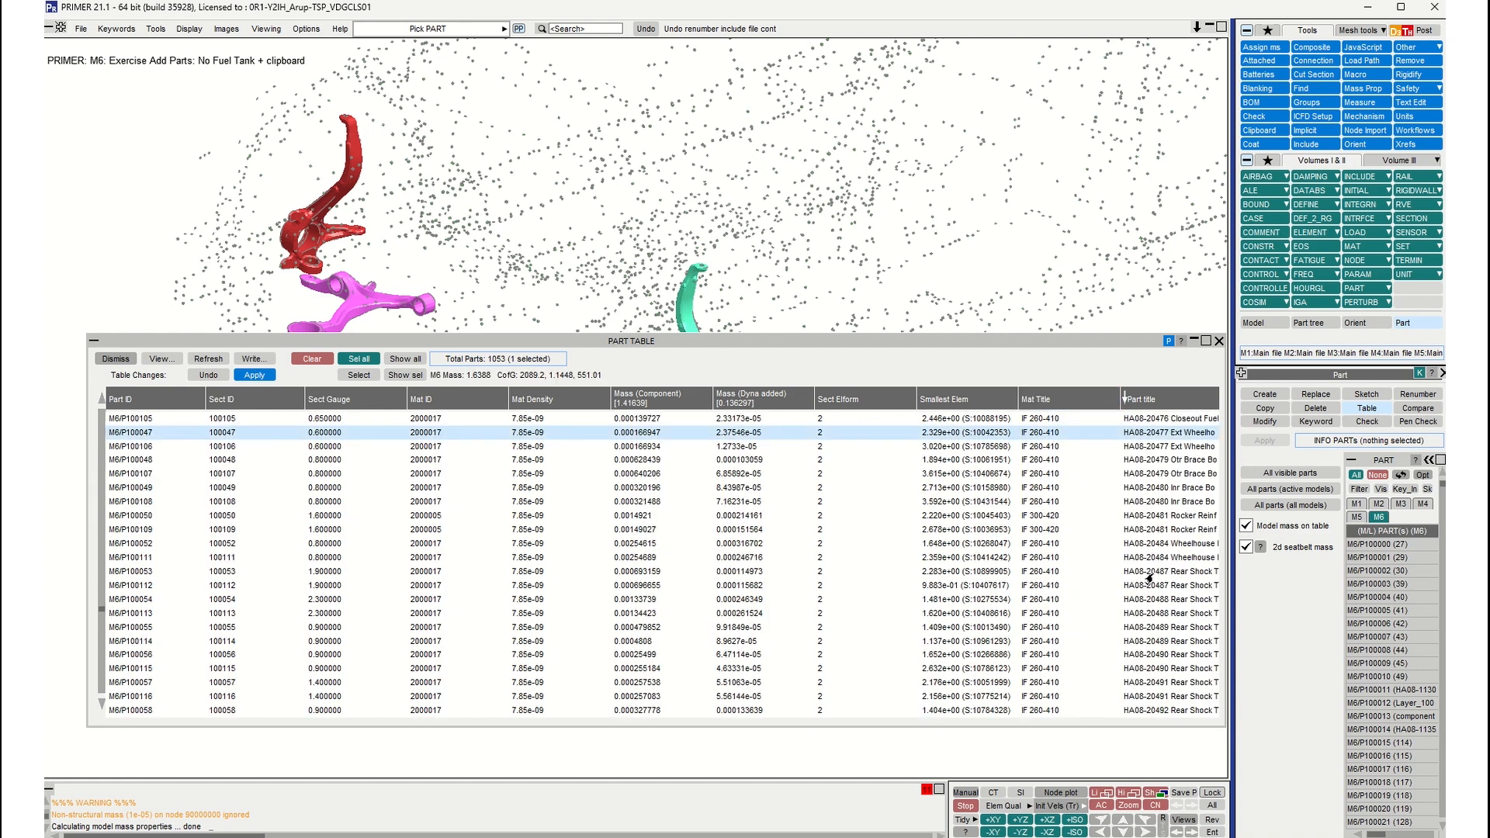
{"action": "left_click", "coordinate": [1150, 599], "text": "shift"}
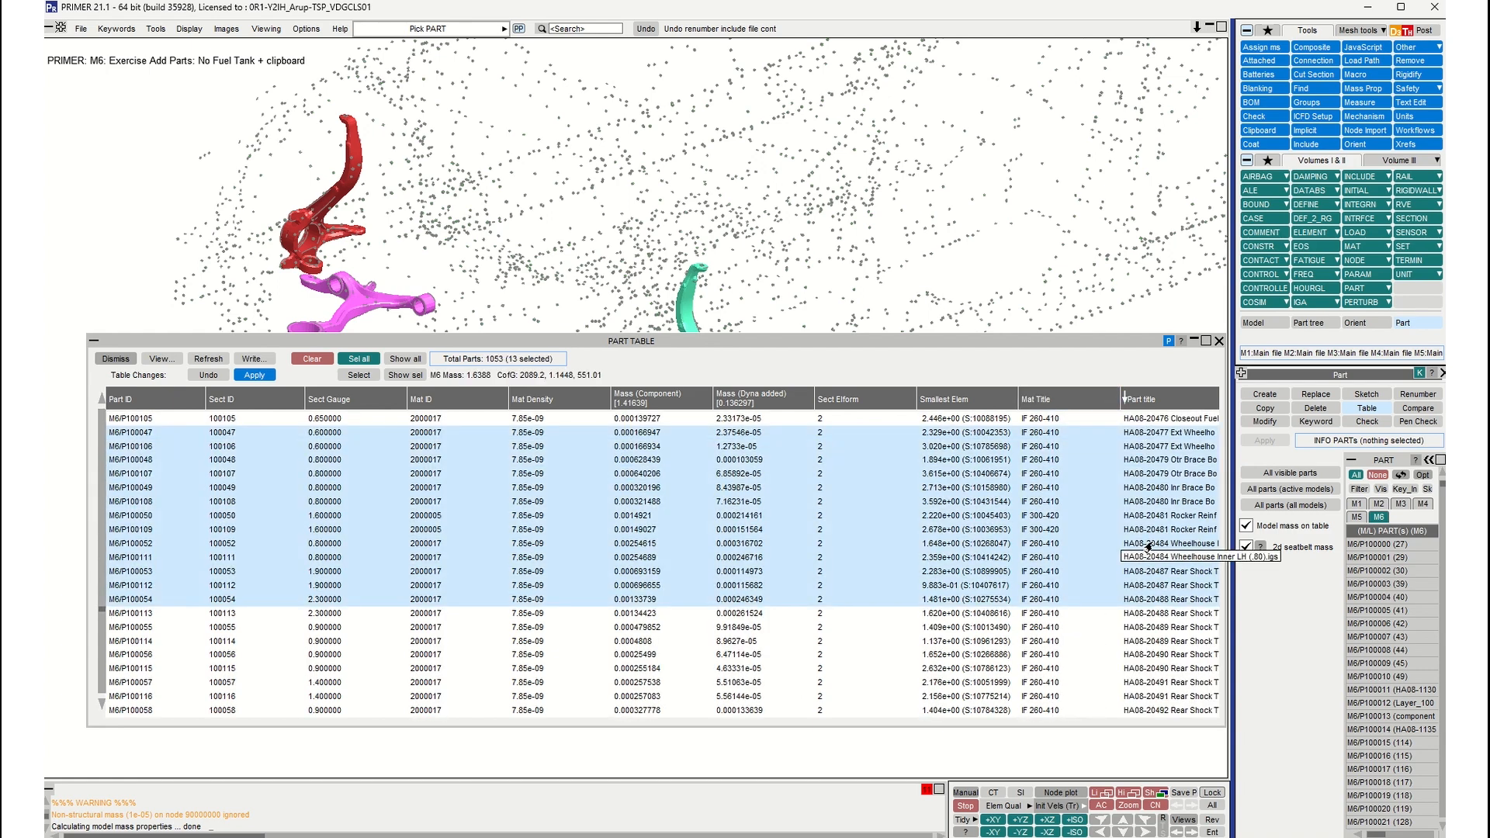
{"action": "right_click", "coordinate": [1153, 546]}
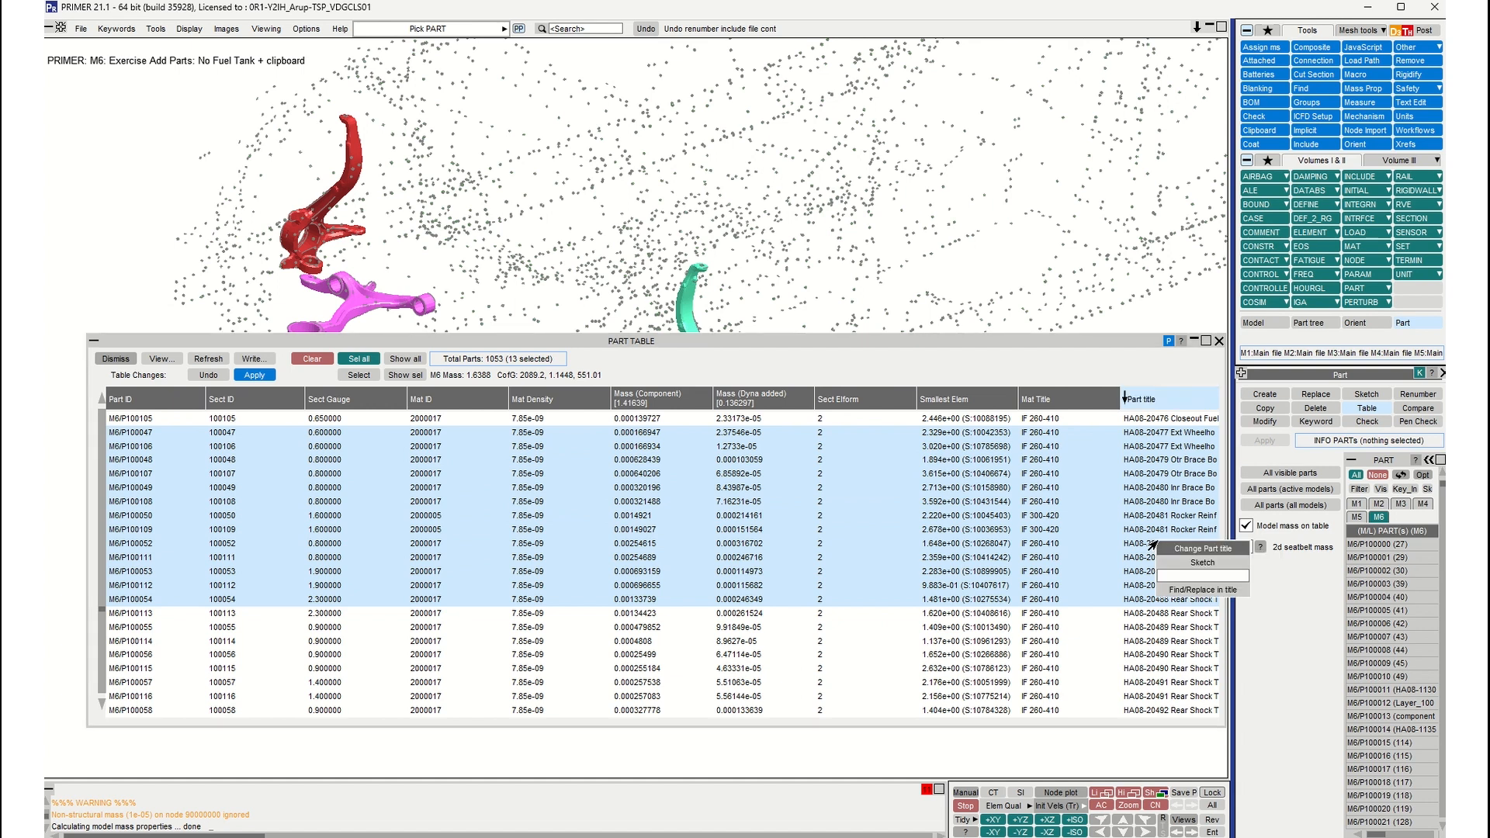
{"action": "left_click", "coordinate": [1195, 592]}
{"action": "type", "text": "seat"}
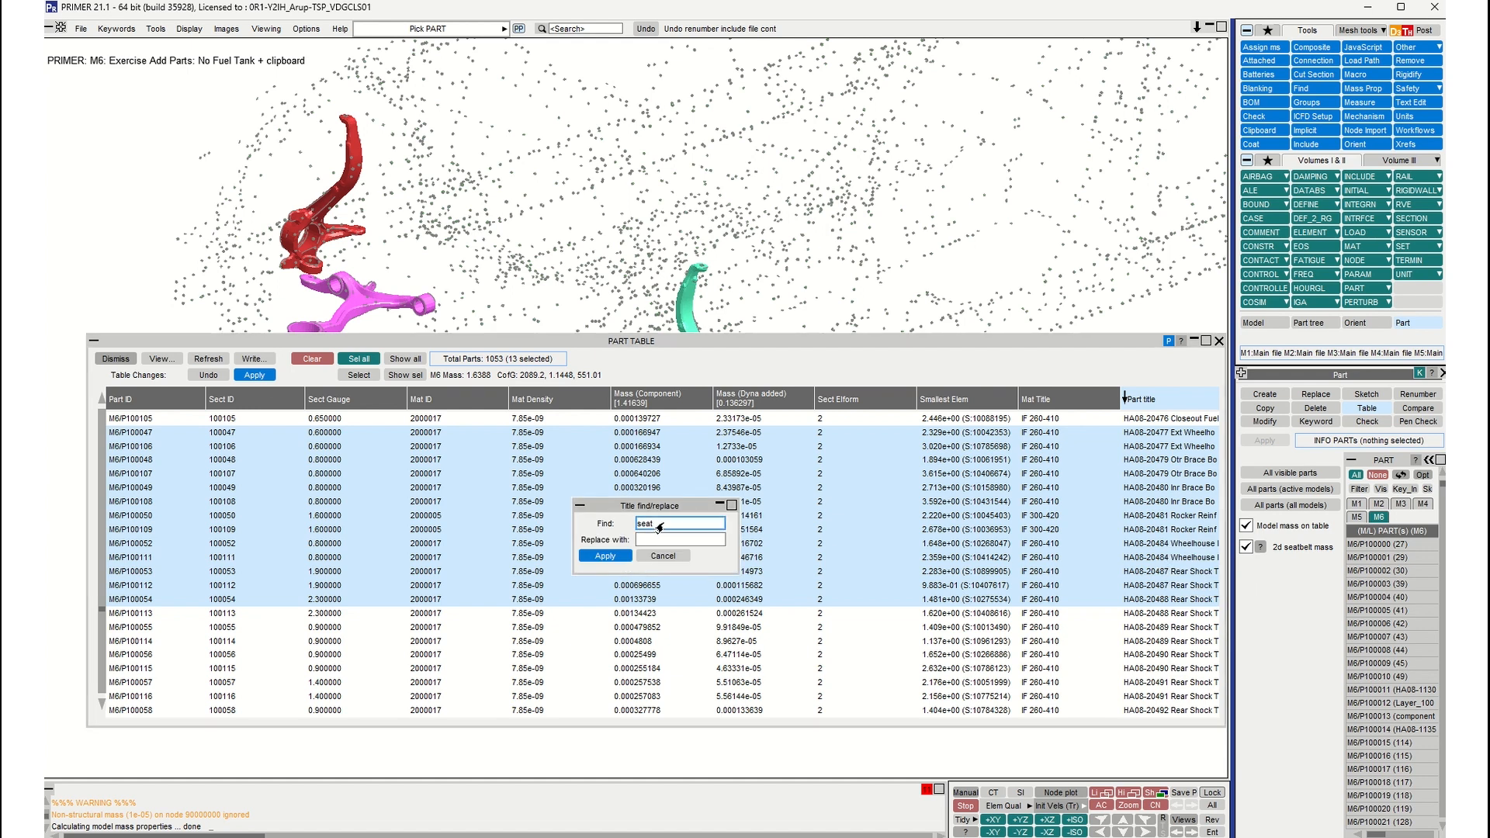
{"action": "left_click", "coordinate": [656, 540]}
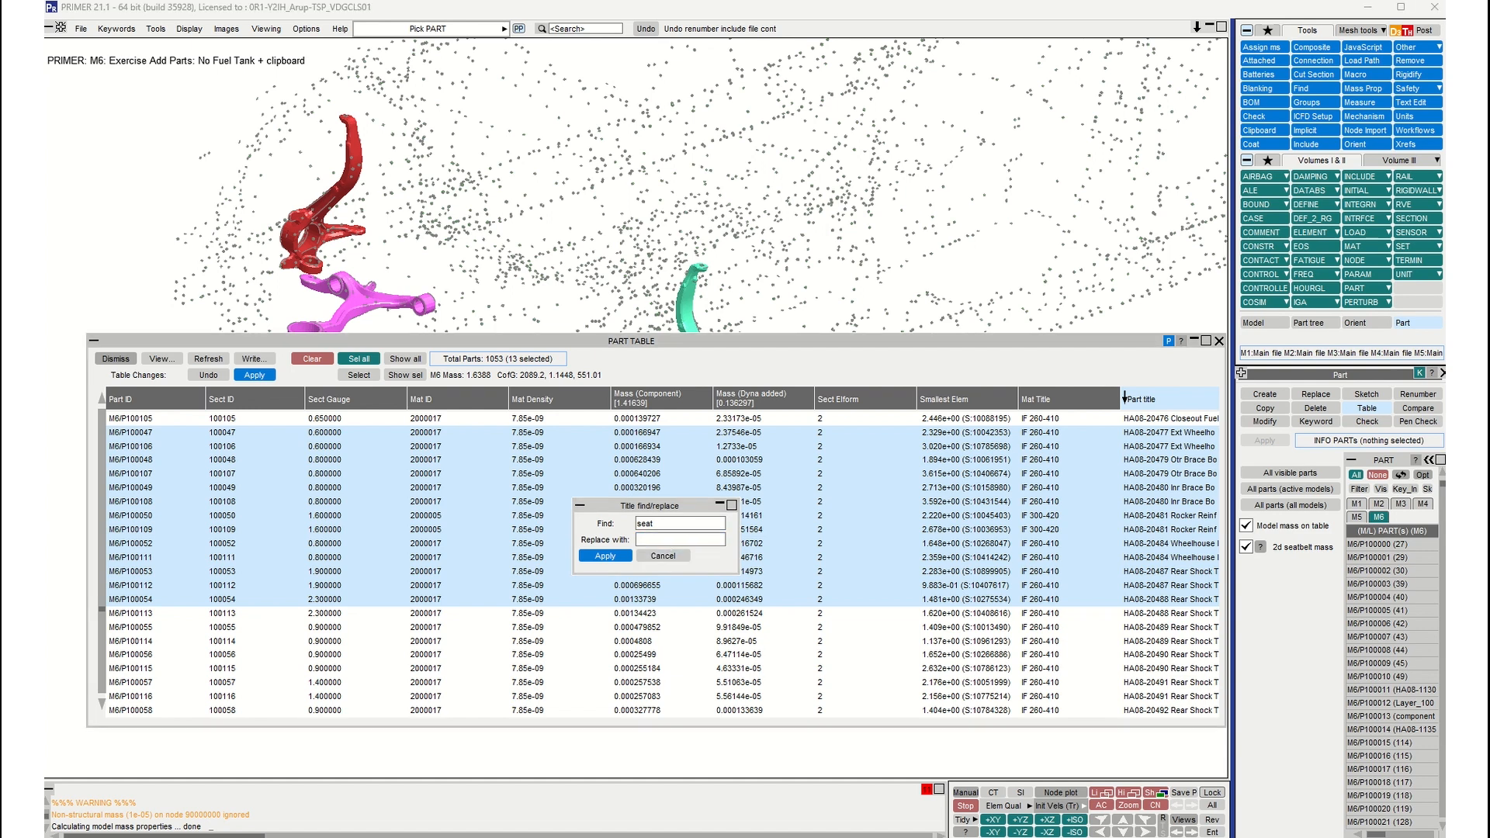
{"action": "left_click", "coordinate": [662, 555]}
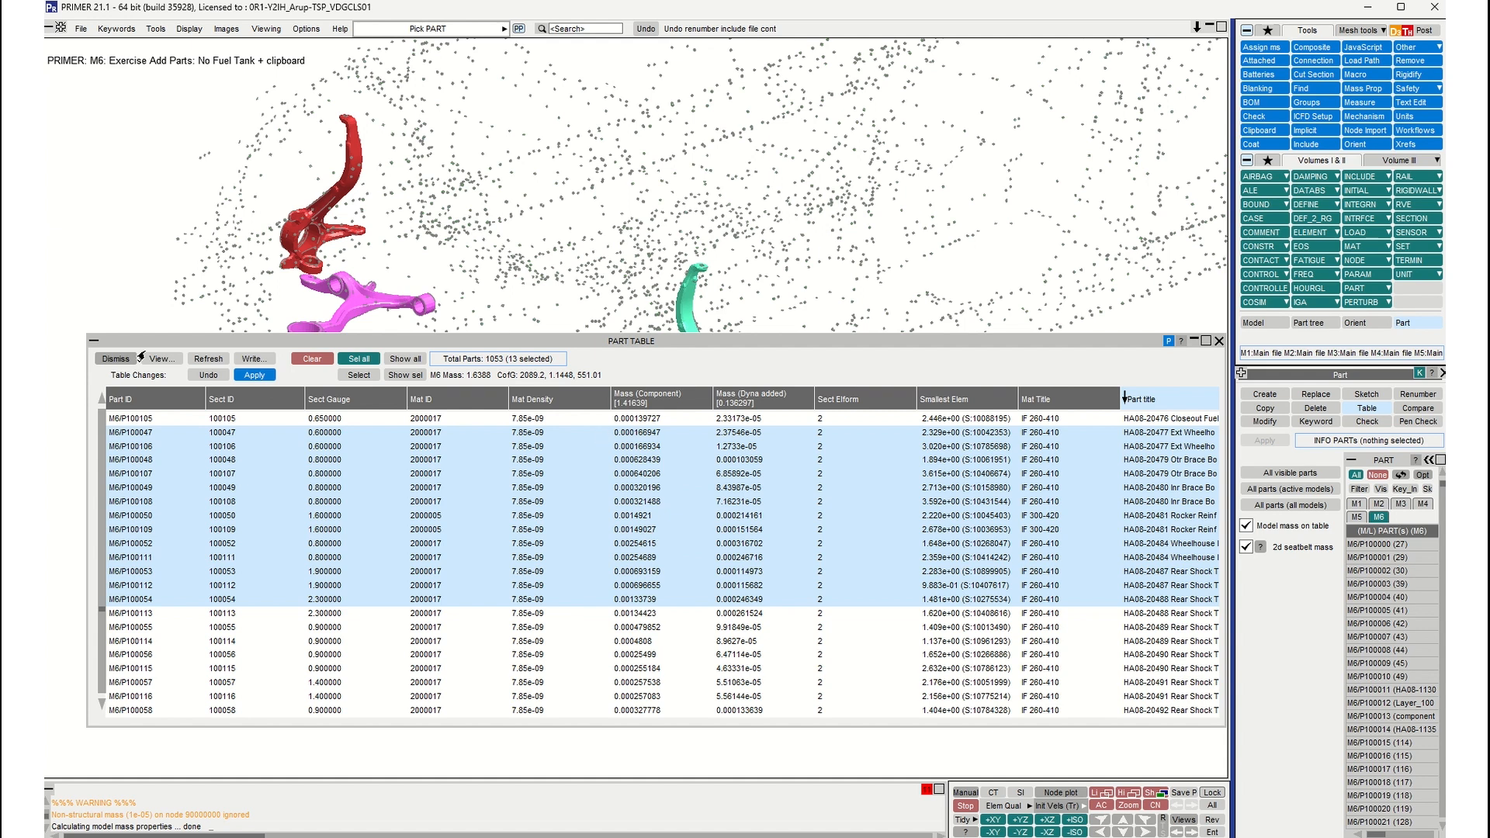
{"action": "left_click", "coordinate": [247, 359]}
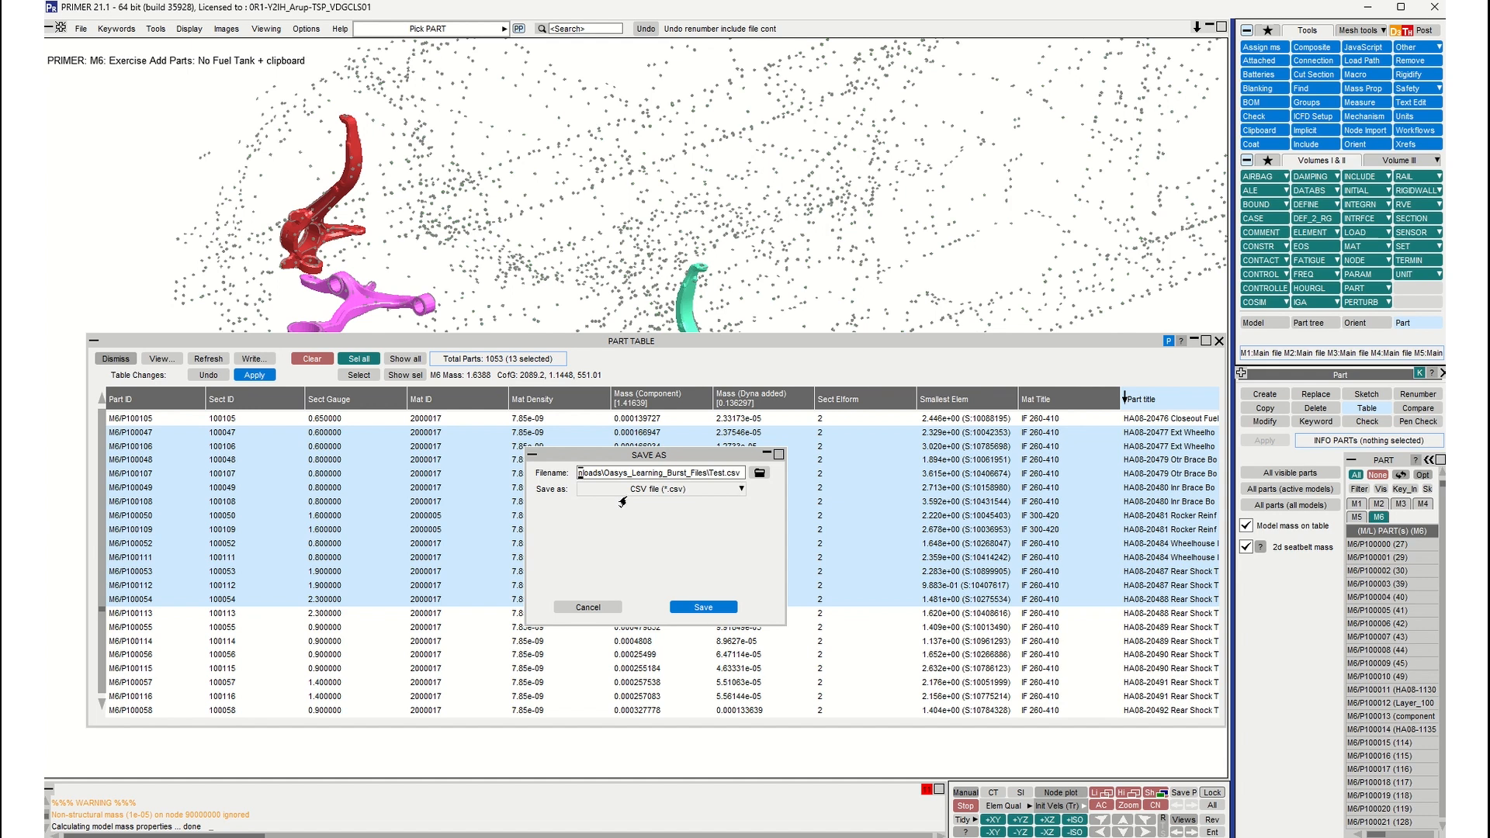
{"action": "left_click", "coordinate": [588, 607]}
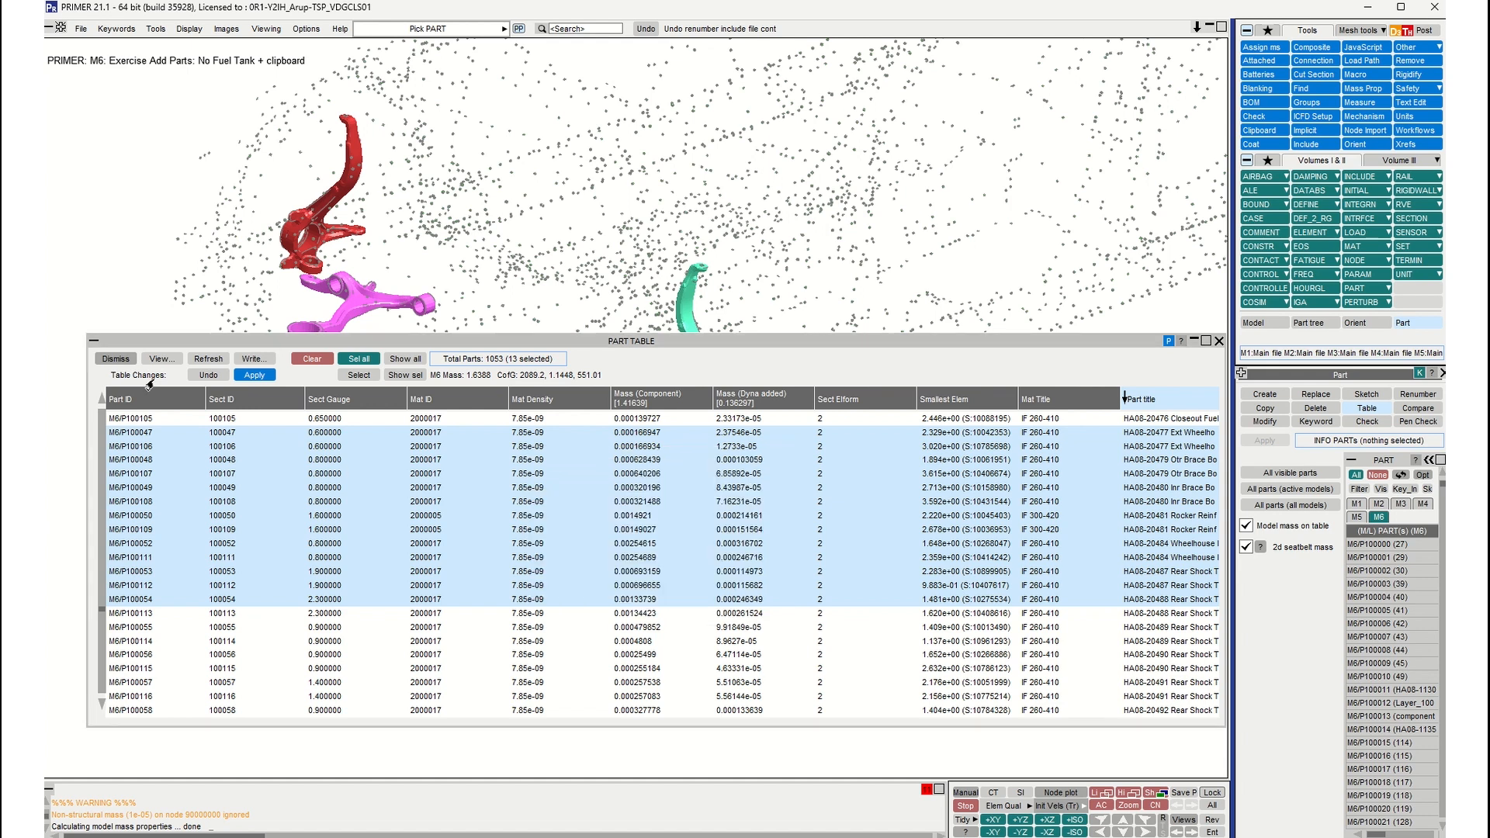
Step: Remove the material ID, part title and smallest element columns from the part table
{"action": "left_click", "coordinate": [161, 358]}
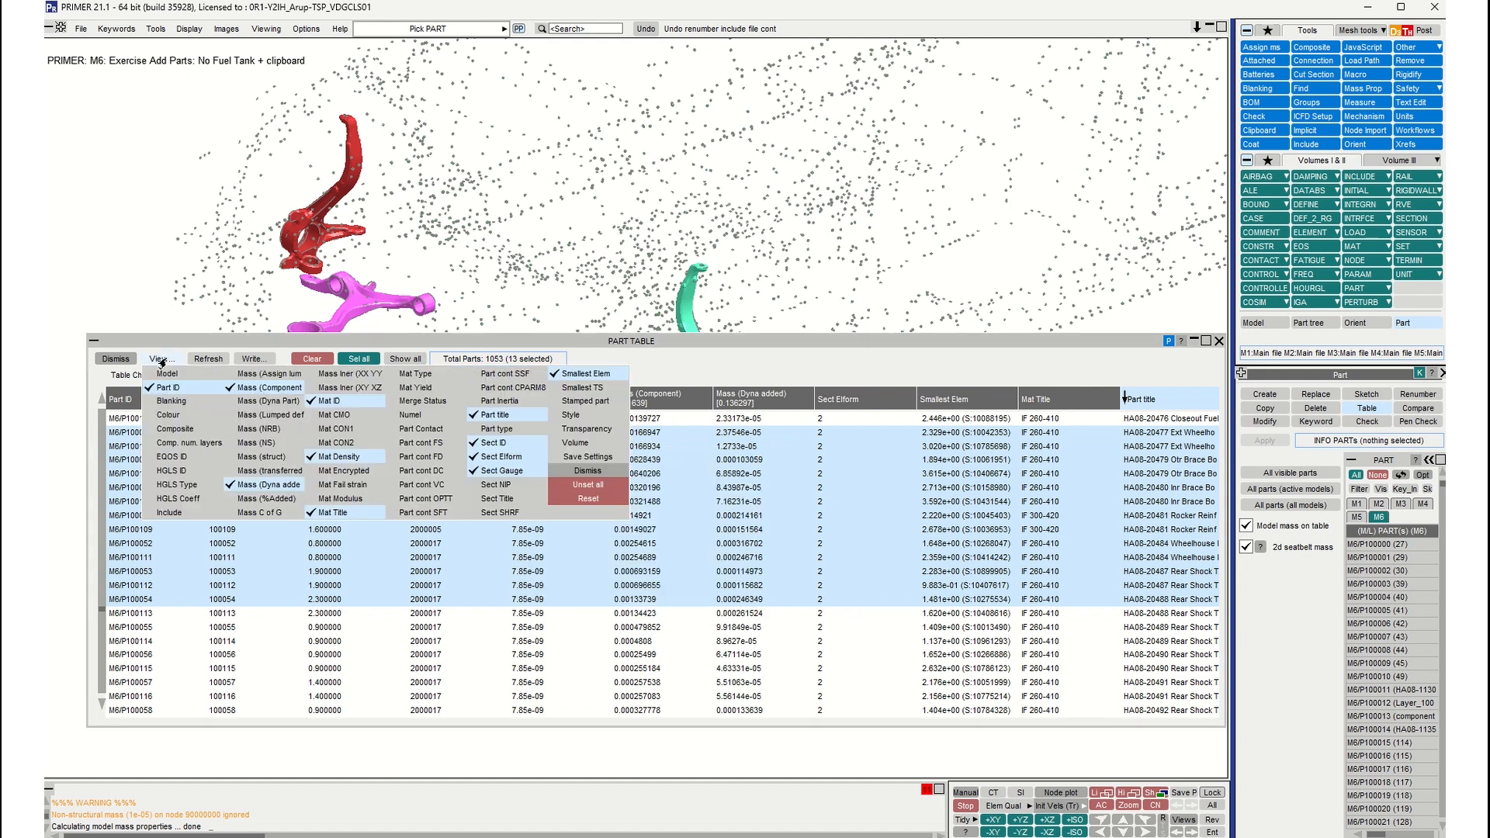
{"action": "left_click", "coordinate": [311, 401]}
{"action": "left_click", "coordinate": [472, 414]}
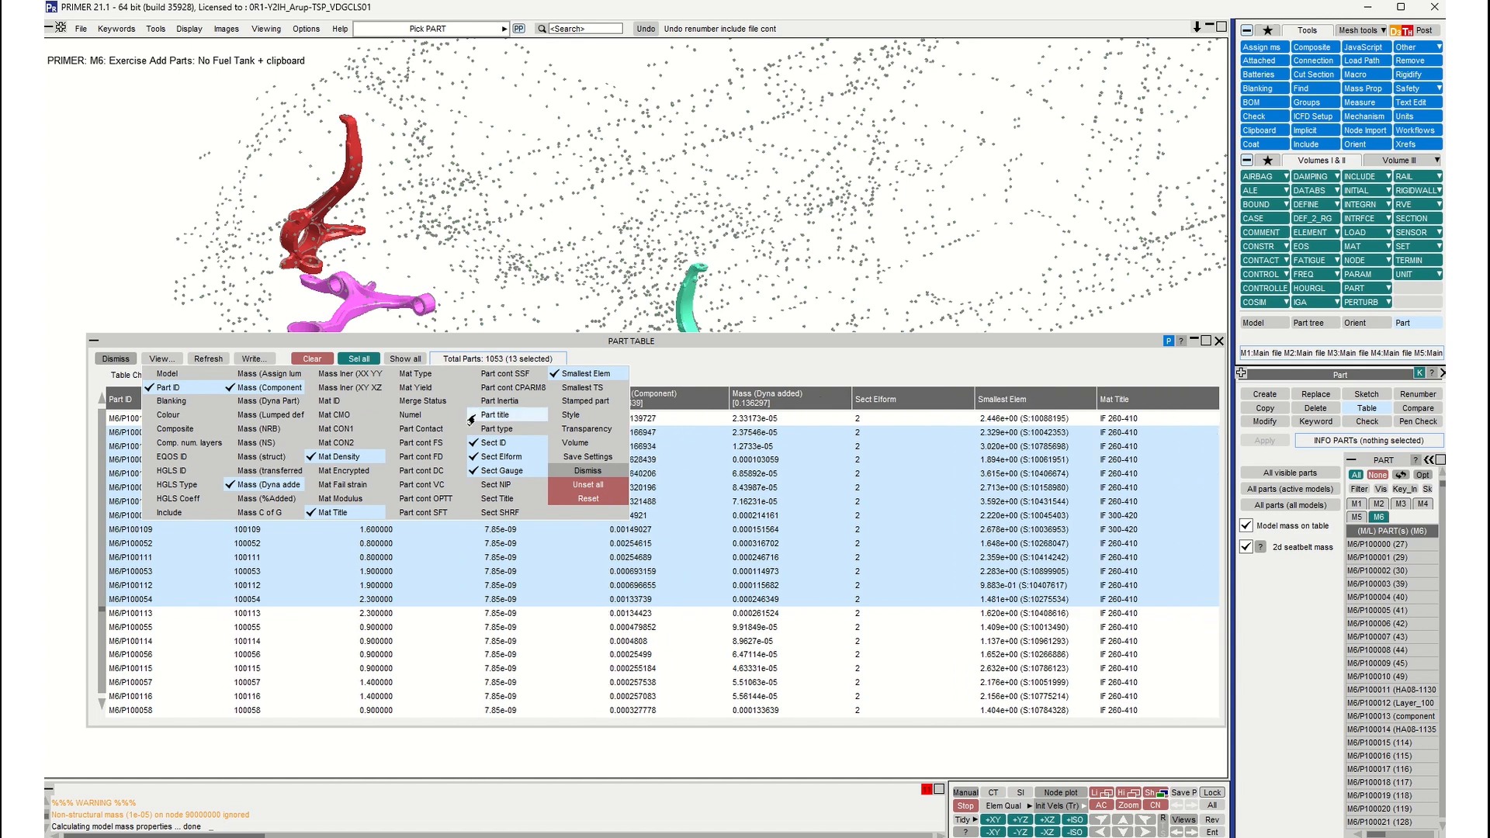
{"action": "left_click", "coordinate": [554, 373]}
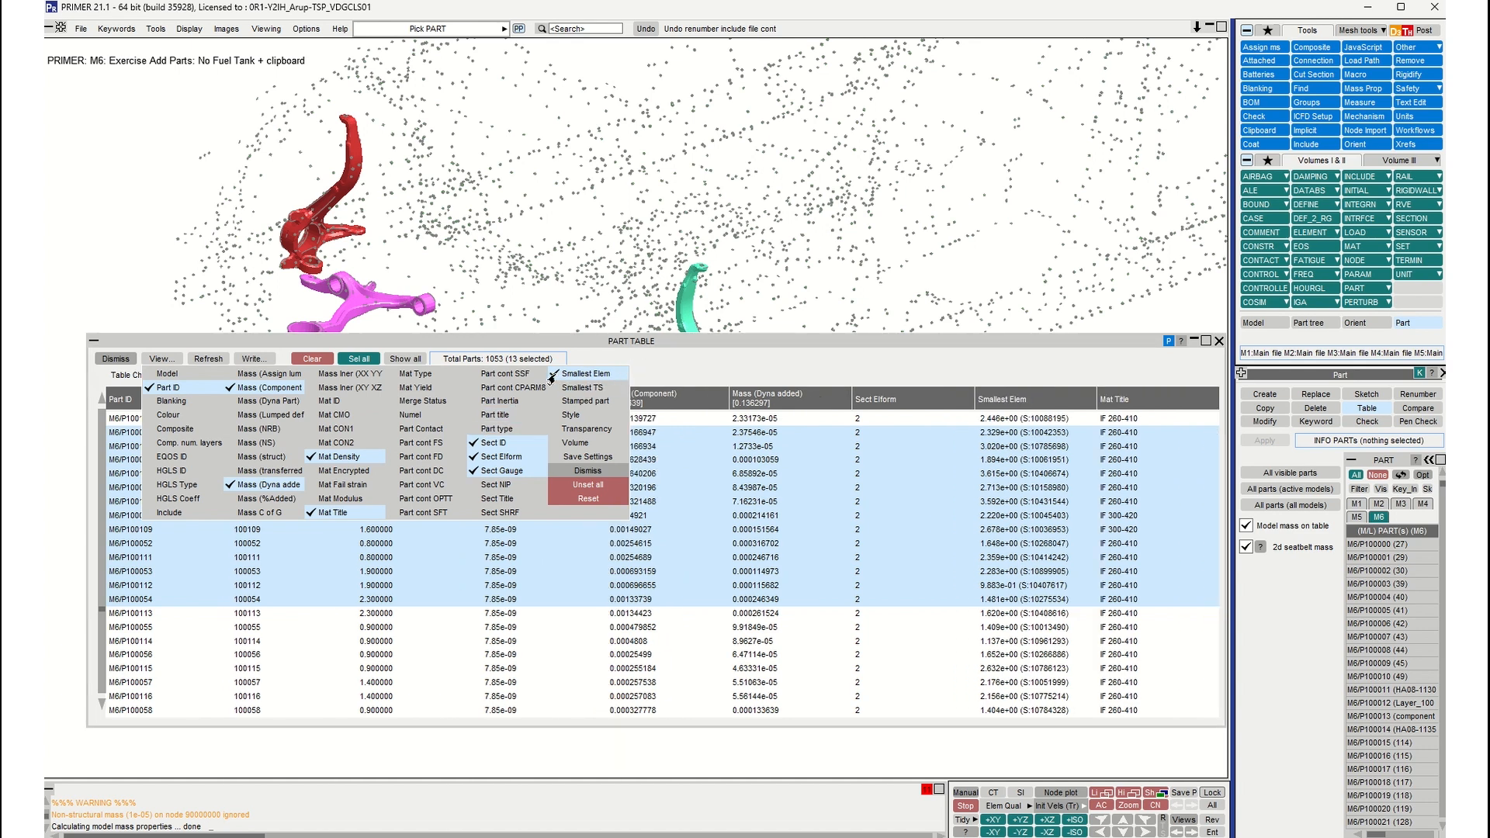
{"action": "left_click", "coordinate": [696, 377]}
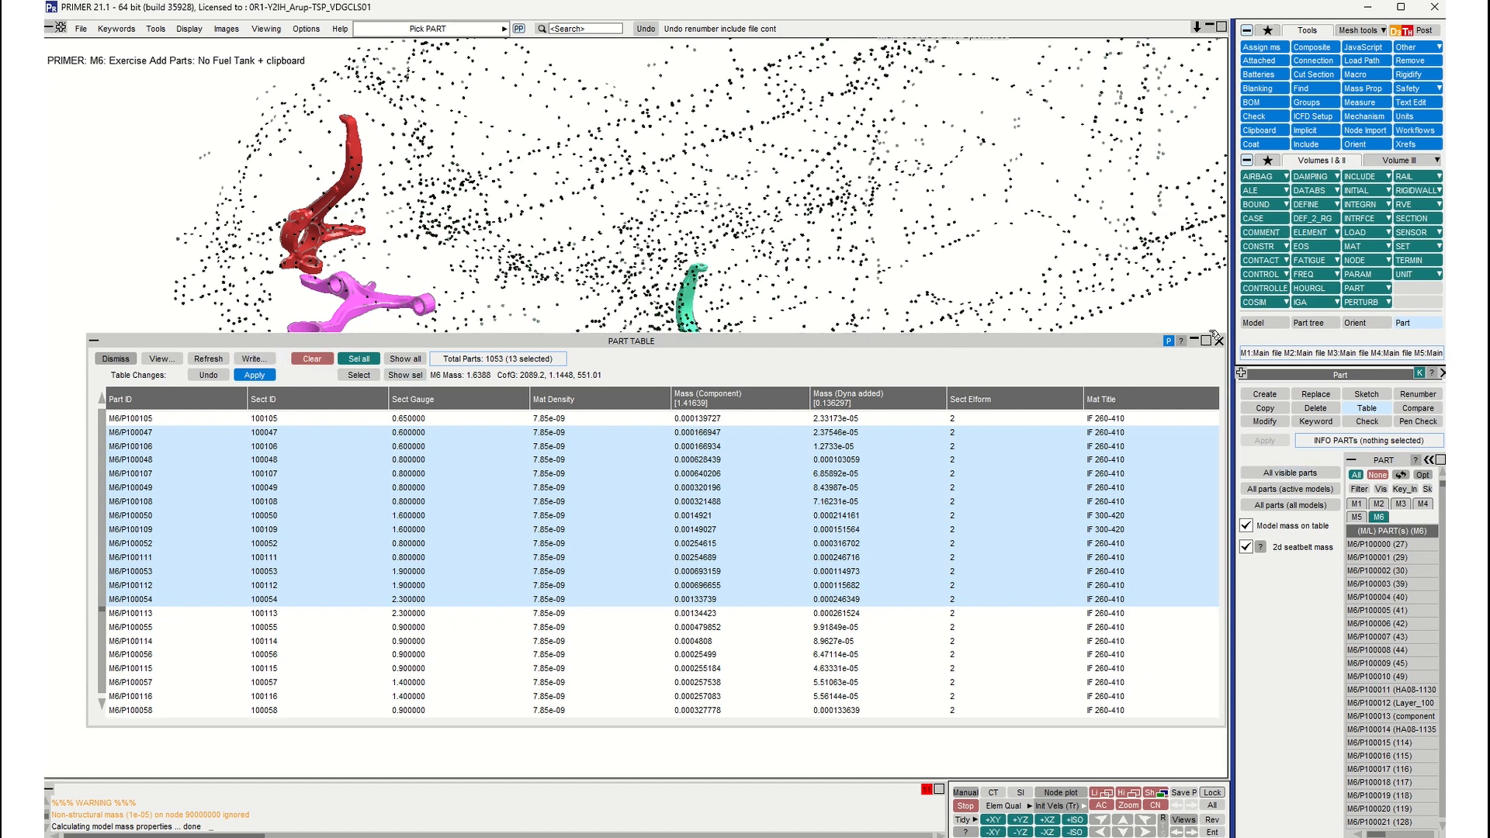
Step: Close the part table and unblank all parts so the whole vehicle is shown and fitted to the view
{"action": "left_click", "coordinate": [1217, 339]}
{"action": "scroll", "coordinate": [764, 295], "scroll_direction": "down", "scroll_amount": 3}
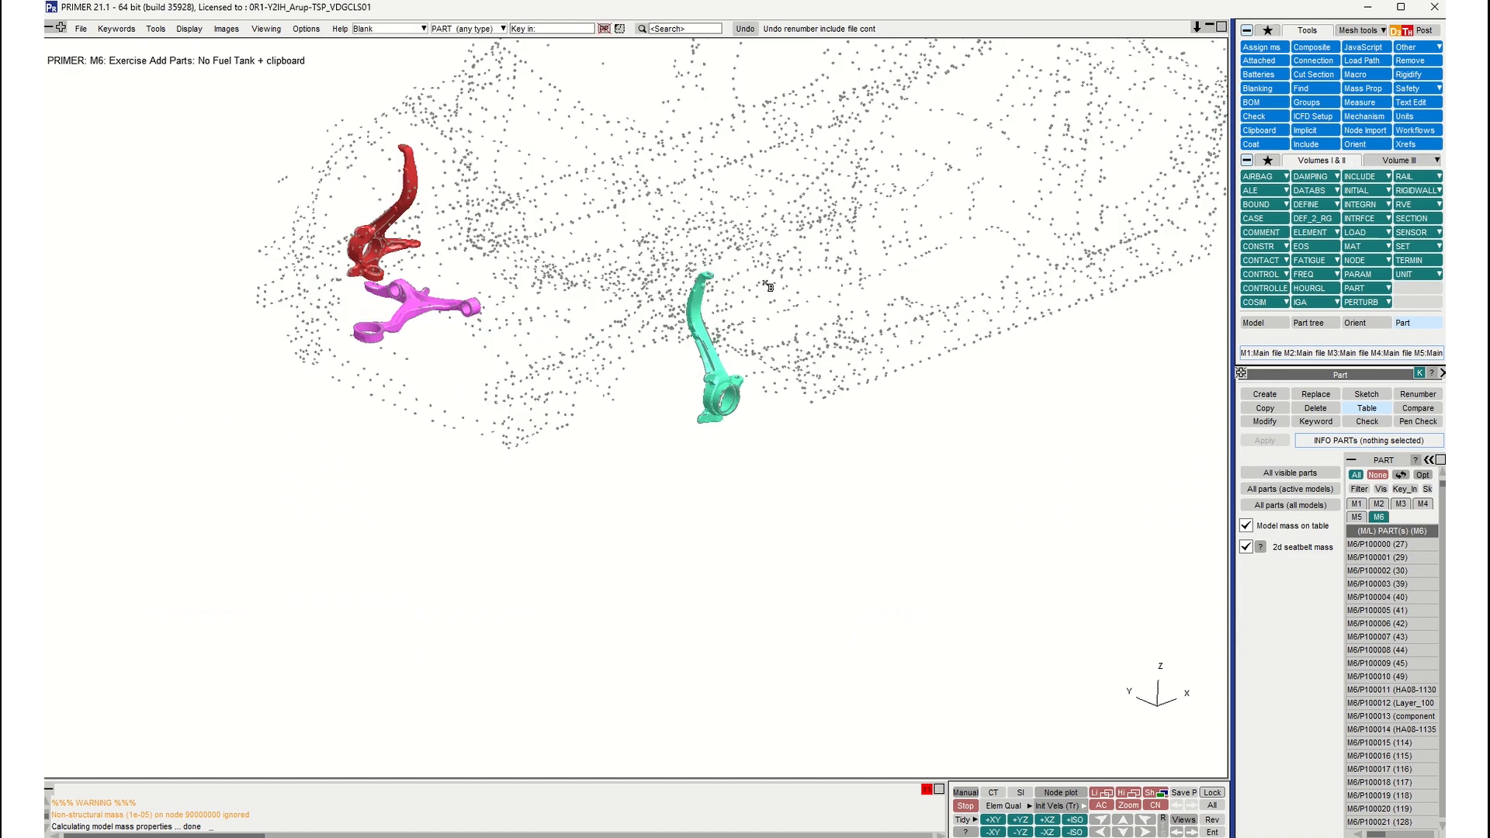
{"action": "middle_click_drag", "start_coordinate": [768, 281], "coordinate": [622, 512], "text": "ctrl"}
{"action": "left_click_drag", "start_coordinate": [622, 513], "coordinate": [652, 428], "text": "shift"}
{"action": "middle_click_drag", "start_coordinate": [652, 427], "coordinate": [558, 430], "text": "shift"}
{"action": "left_click_drag", "start_coordinate": [558, 430], "coordinate": [562, 456], "text": "shift"}
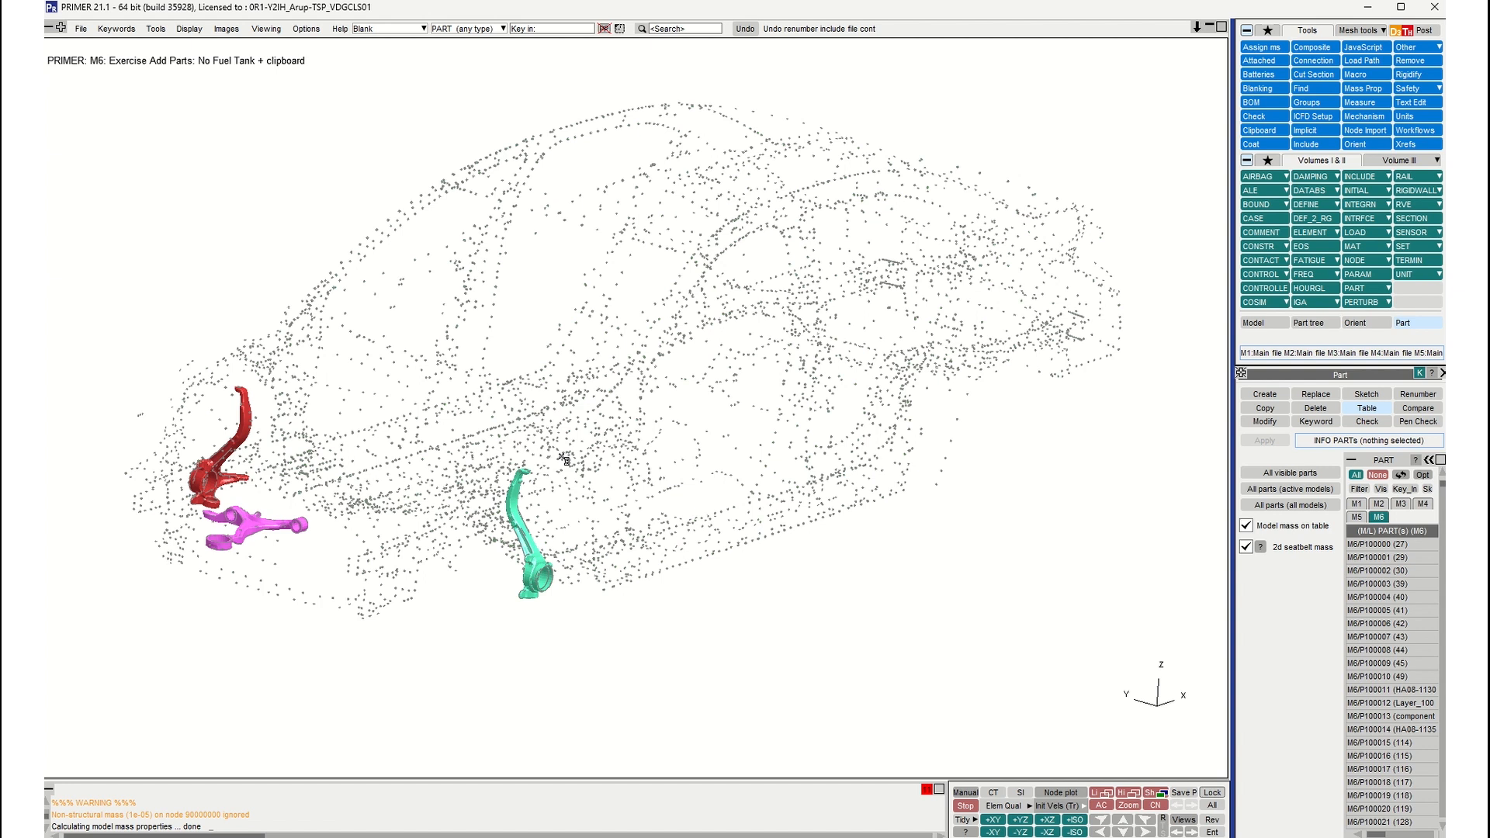
{"action": "key", "text": "u"}
{"action": "key", "text": "a"}
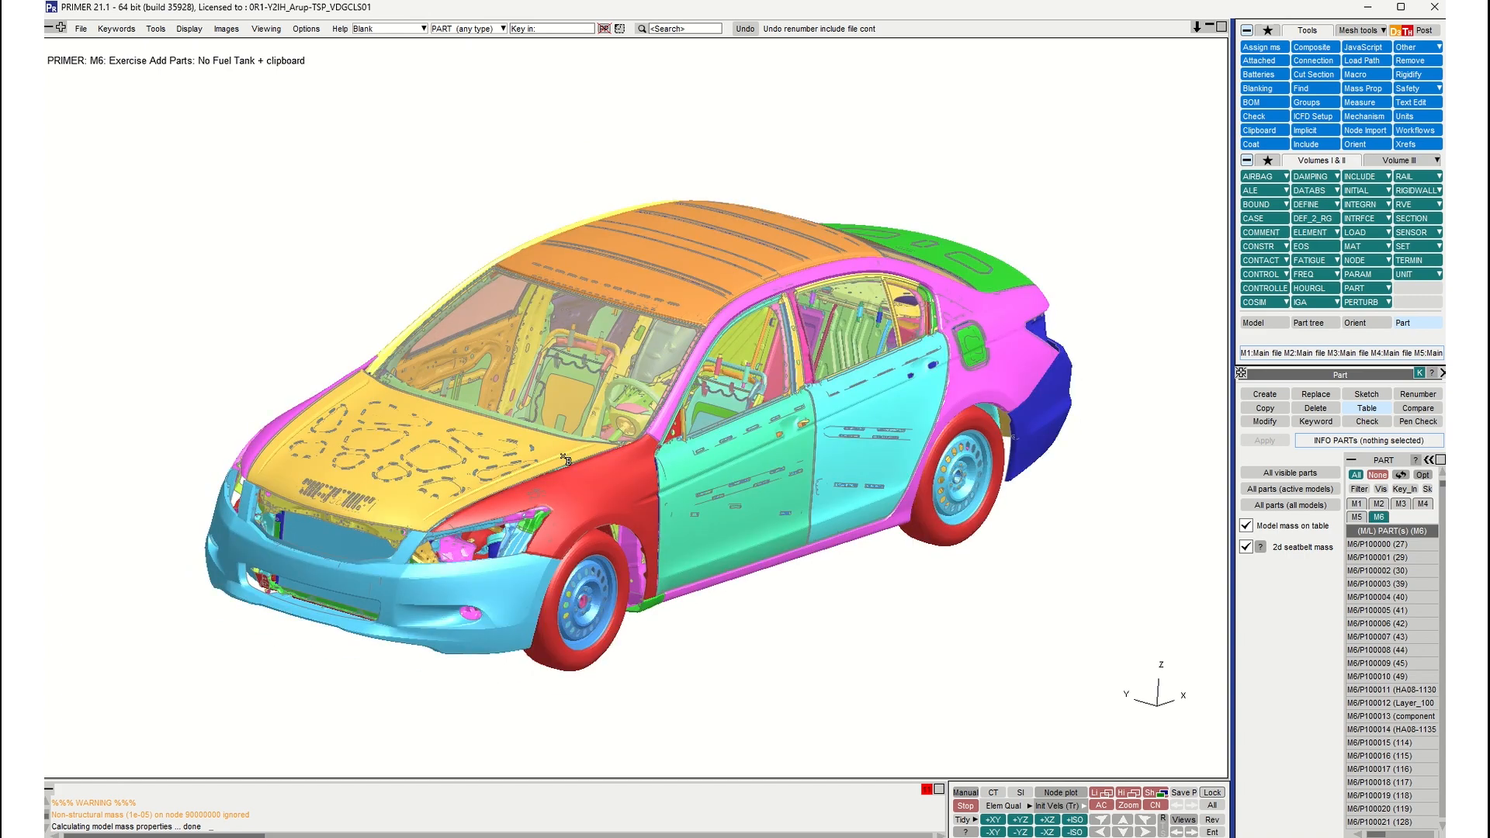
{"action": "left_click_drag", "start_coordinate": [606, 558], "coordinate": [411, 487]}
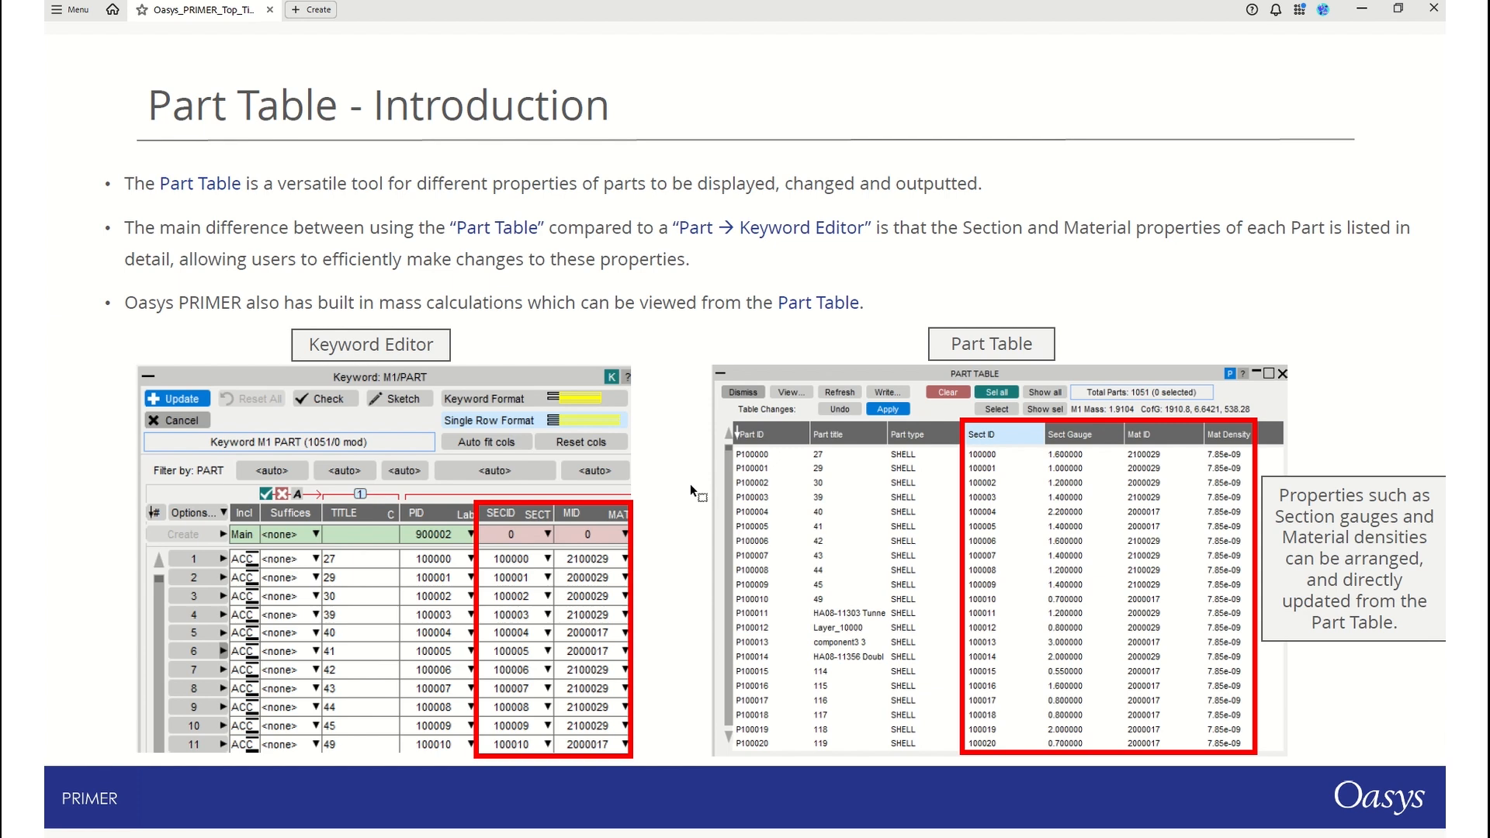
{"action": "key", "text": "Right"}
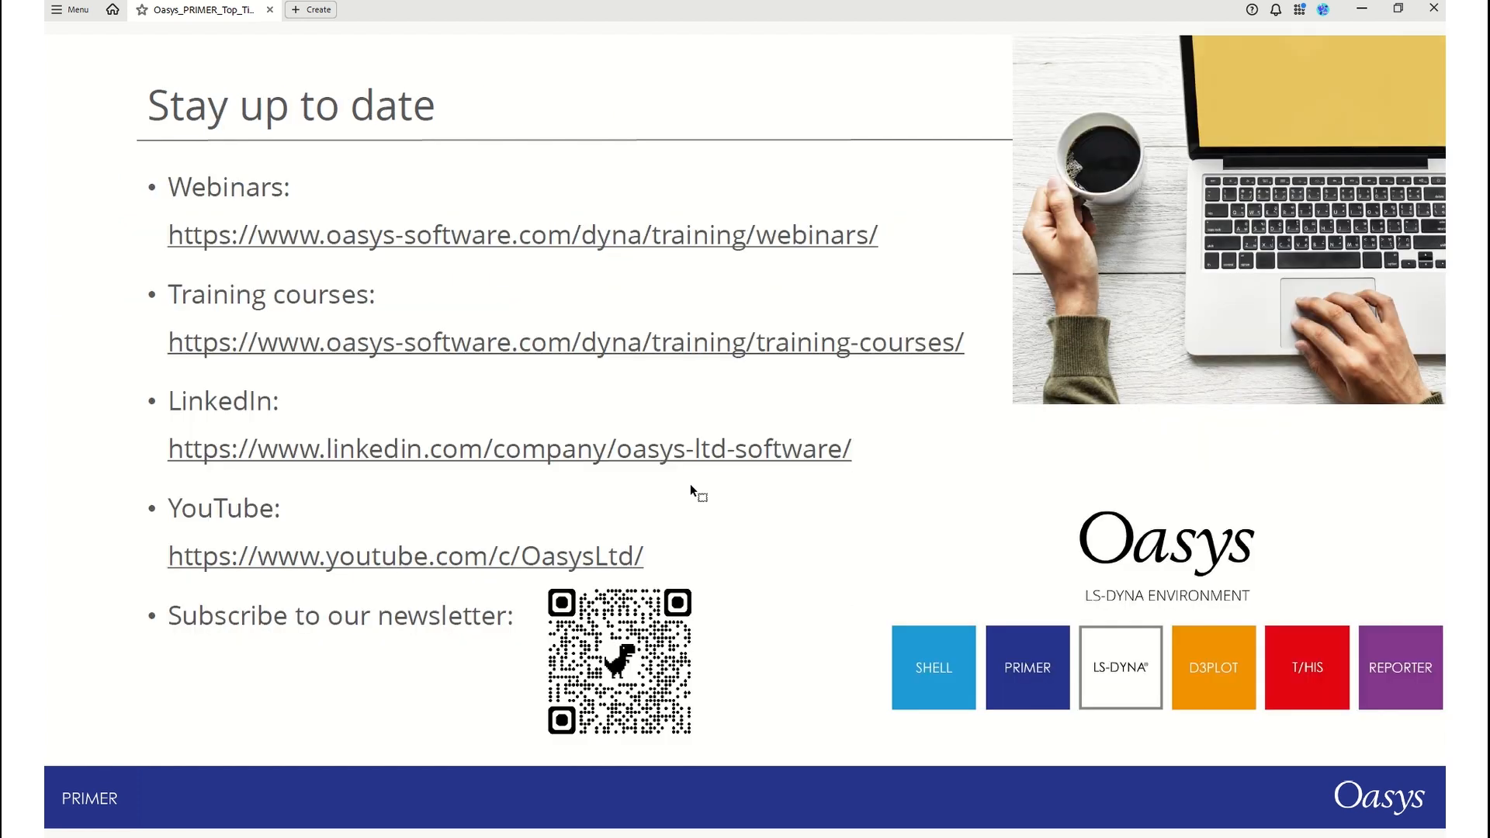